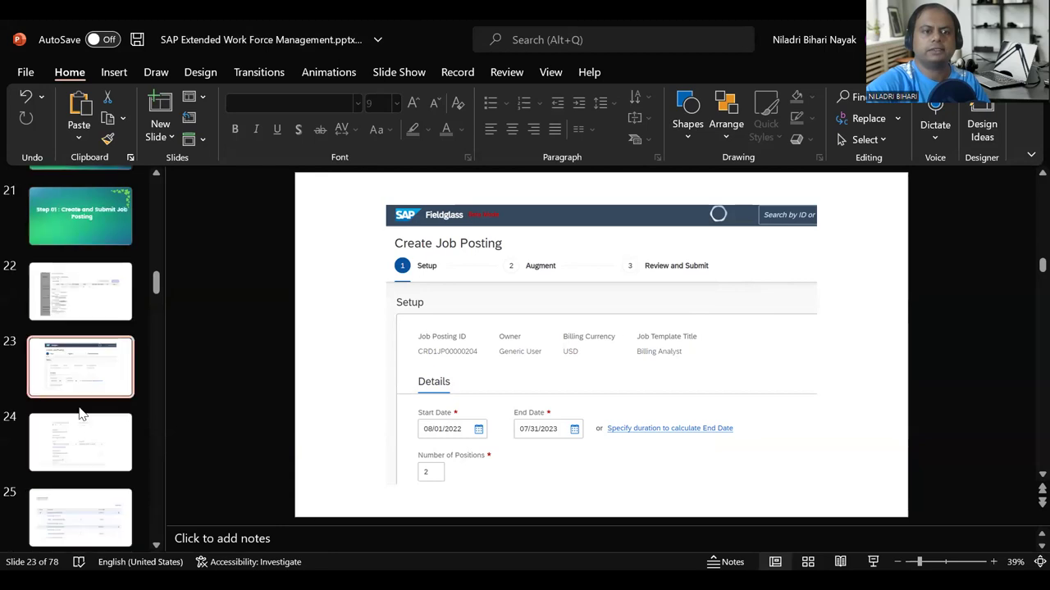
Step: Page through slides 25–29: cost allocation, review and submit, and the submitted Billing Analyst posting
{"action": "left_click", "coordinate": [82, 525]}
{"action": "scroll", "coordinate": [82, 500], "scroll_direction": "down", "scroll_amount": 3}
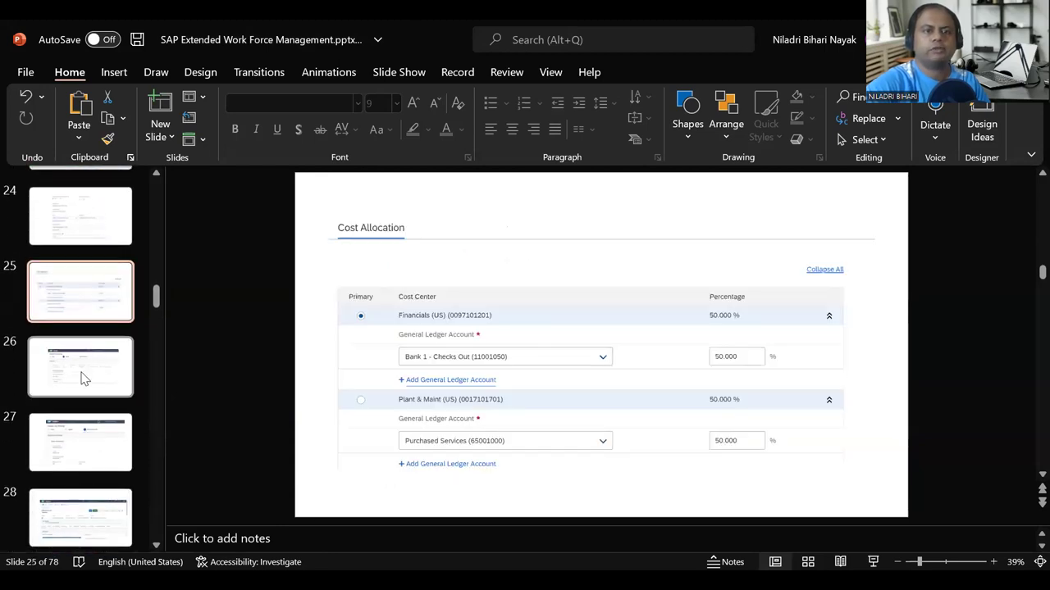
{"action": "left_click", "coordinate": [79, 459]}
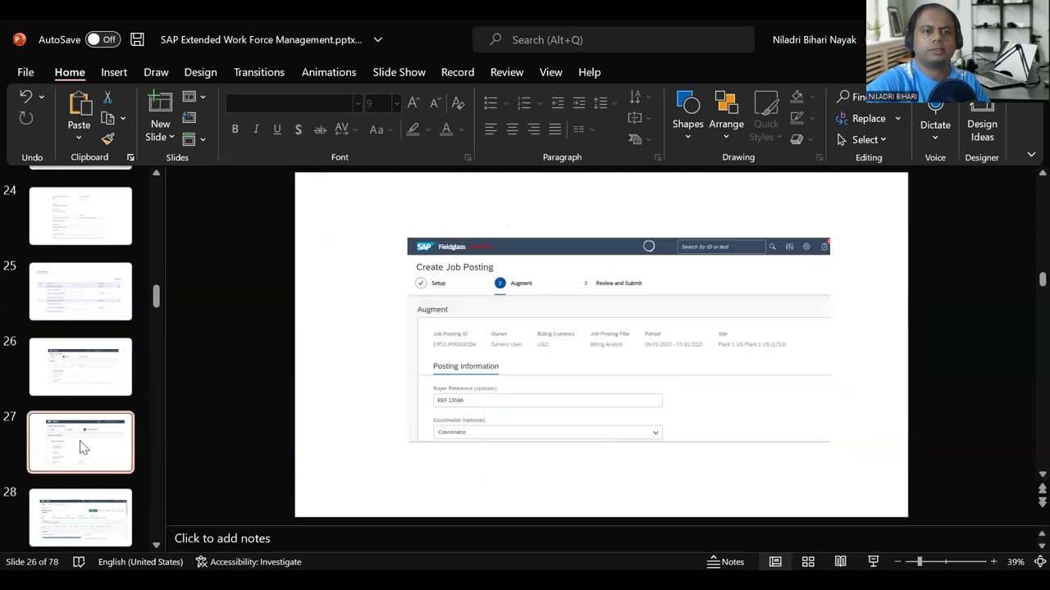
{"action": "scroll", "coordinate": [73, 492], "scroll_direction": "down", "scroll_amount": 1}
{"action": "left_click", "coordinate": [72, 489]}
{"action": "scroll", "coordinate": [72, 490], "scroll_direction": "down", "scroll_amount": 2}
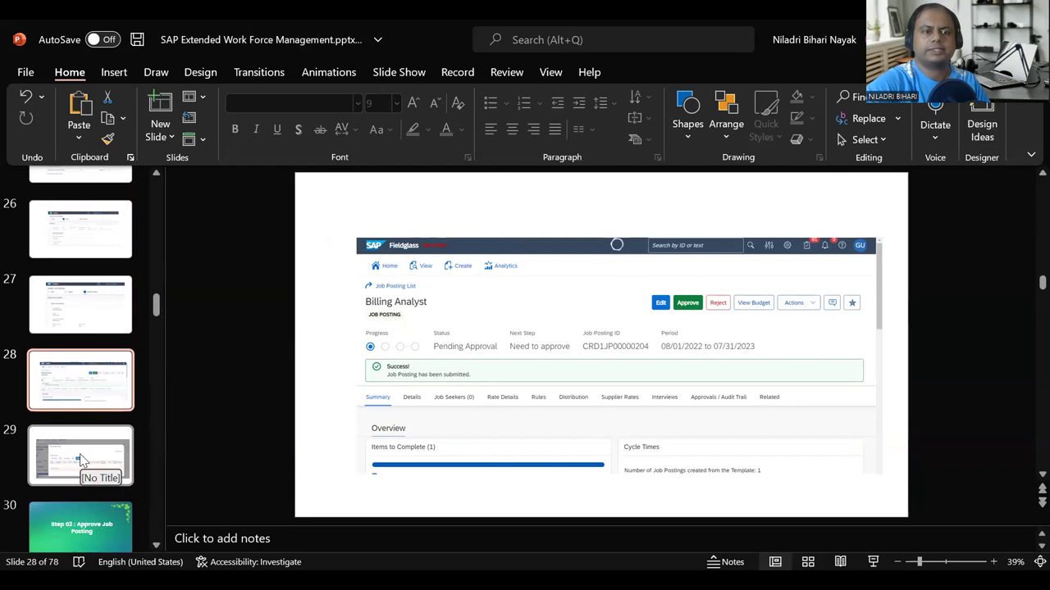
{"action": "left_click", "coordinate": [79, 454]}
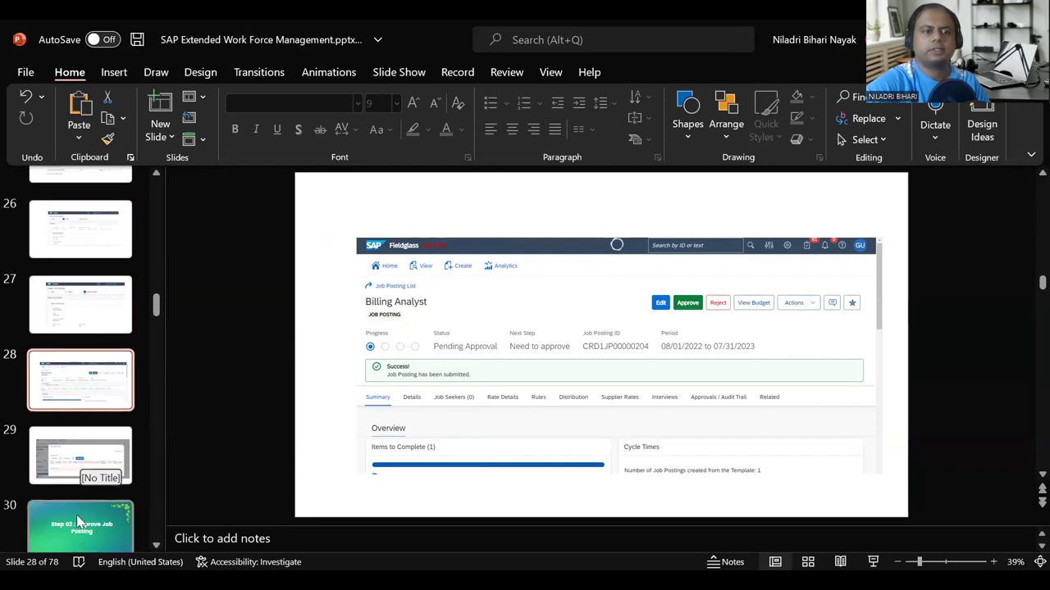
Step: Move past the Step 02 approval slides to slide 33, 'Step 03 : Submit Job Seeker to Job Posting'
{"action": "left_click", "coordinate": [82, 533]}
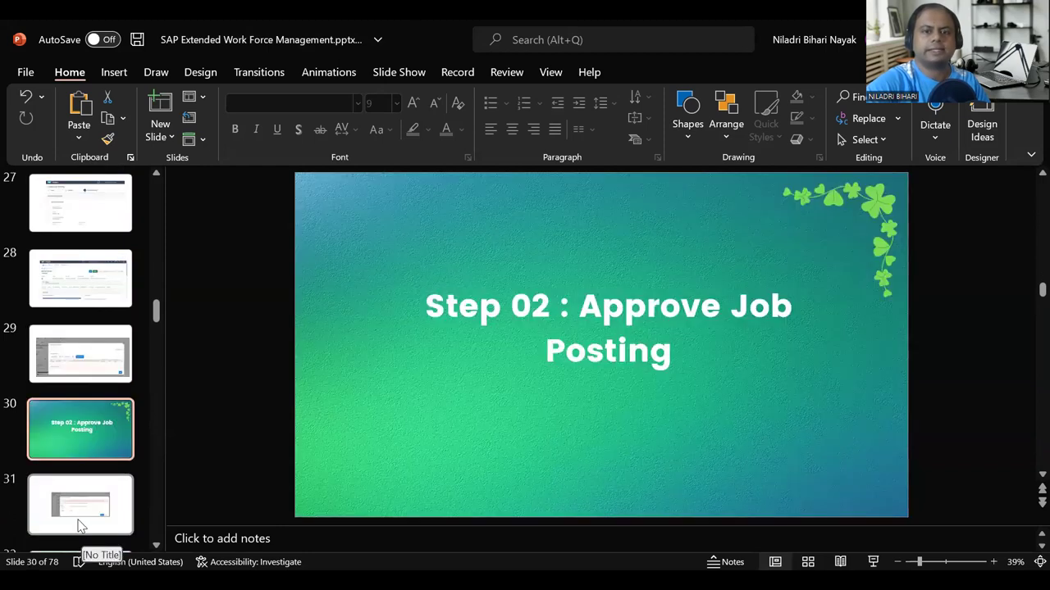
{"action": "scroll", "coordinate": [81, 509], "scroll_direction": "down", "scroll_amount": 1}
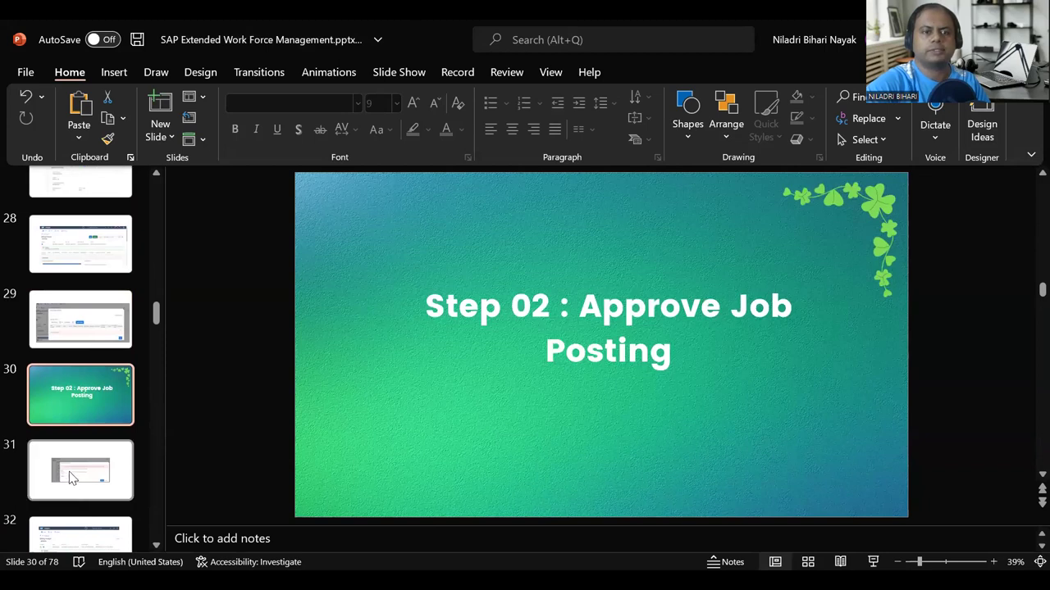
{"action": "left_click", "coordinate": [77, 537]}
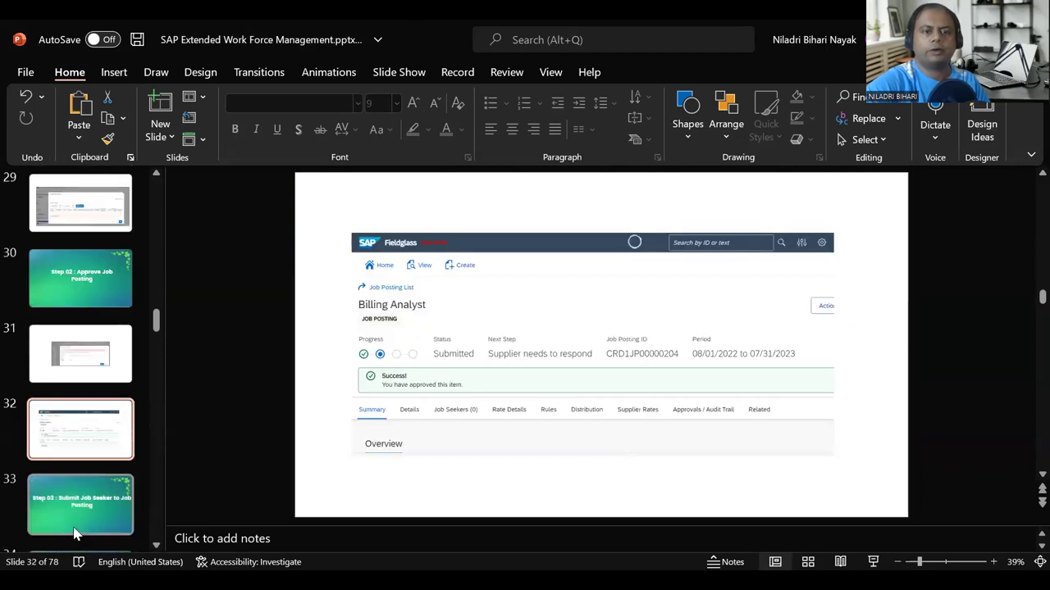
{"action": "left_click", "coordinate": [106, 490]}
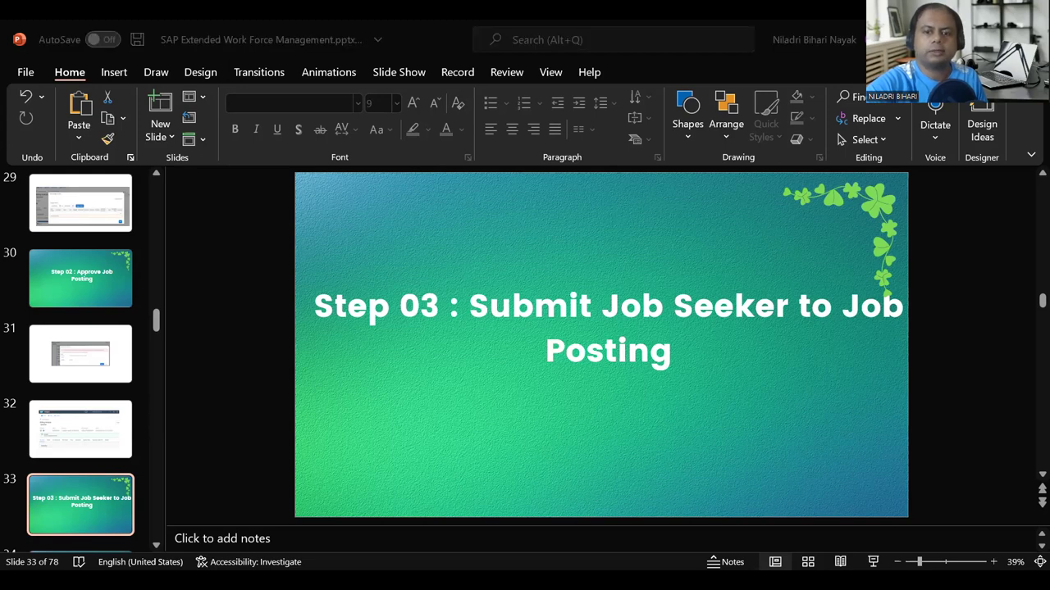
{"action": "mouse_move", "coordinate": [472, 571]}
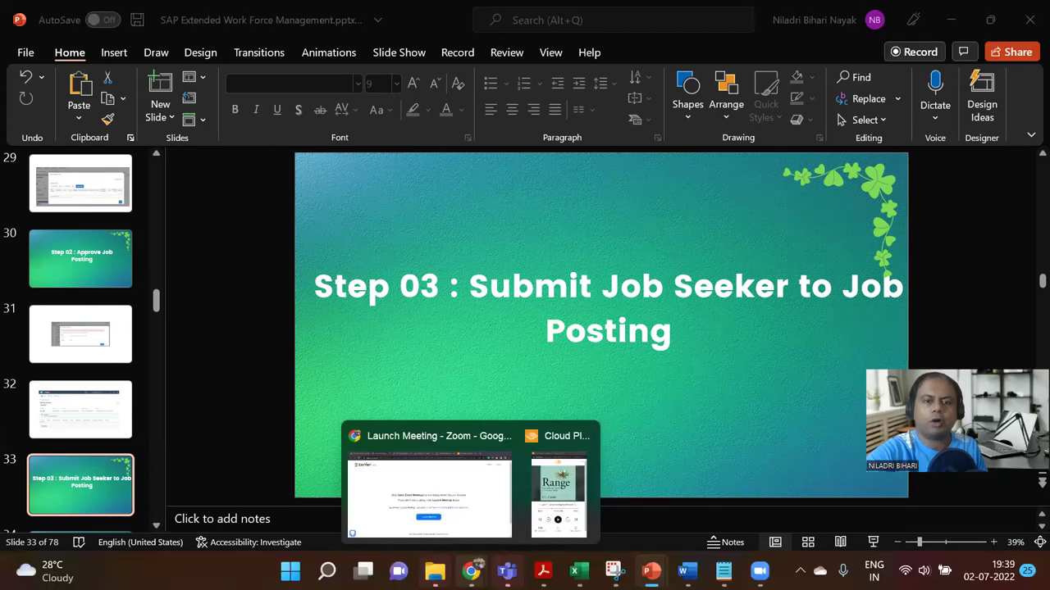
Step: Bring up the Notion notes and open the Step 03 : Submit Job Seeker to Job Posting page
{"action": "left_click", "coordinate": [426, 492]}
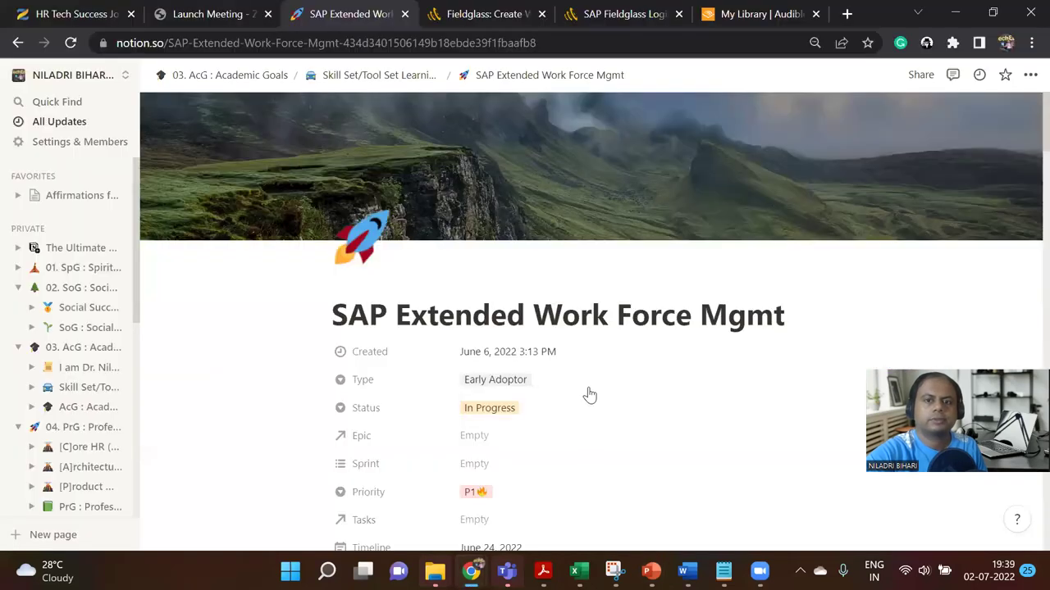
{"action": "scroll", "coordinate": [582, 385], "scroll_direction": "down", "scroll_amount": 5}
{"action": "scroll", "coordinate": [578, 372], "scroll_direction": "down", "scroll_amount": 5}
{"action": "scroll", "coordinate": [578, 372], "scroll_direction": "down", "scroll_amount": 1}
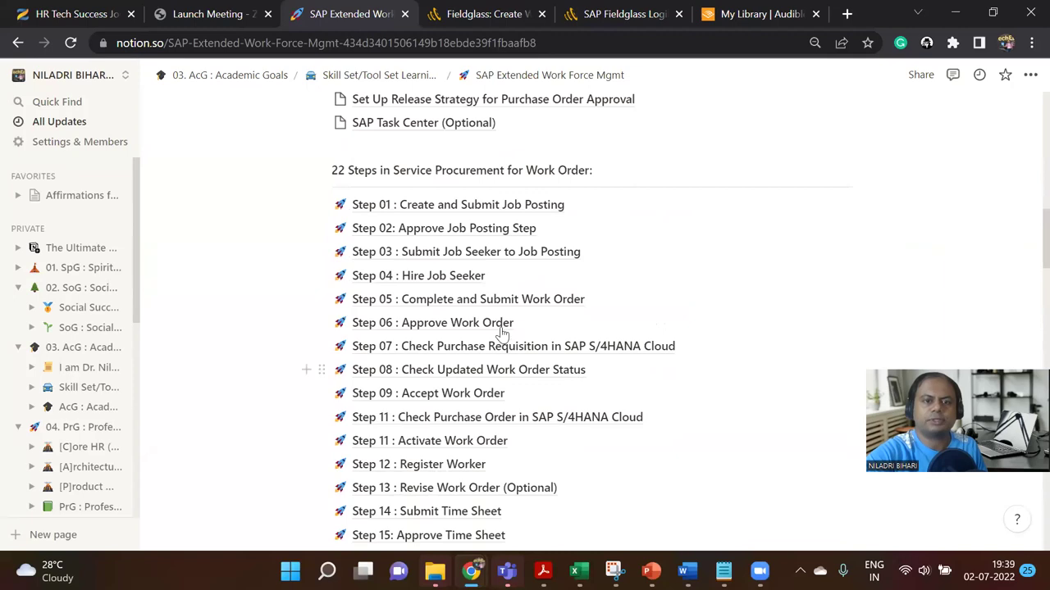
{"action": "left_click", "coordinate": [448, 258]}
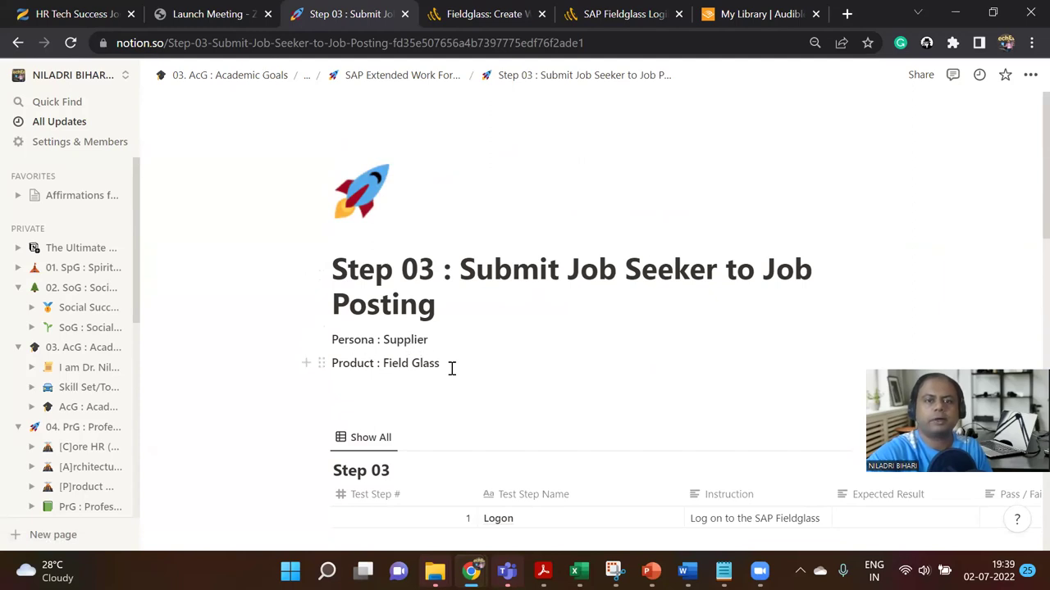
Step: Narrow the Test Step # column, then return to the Fieldglass Create Workforce page
{"action": "scroll", "coordinate": [452, 401], "scroll_direction": "down", "scroll_amount": 5}
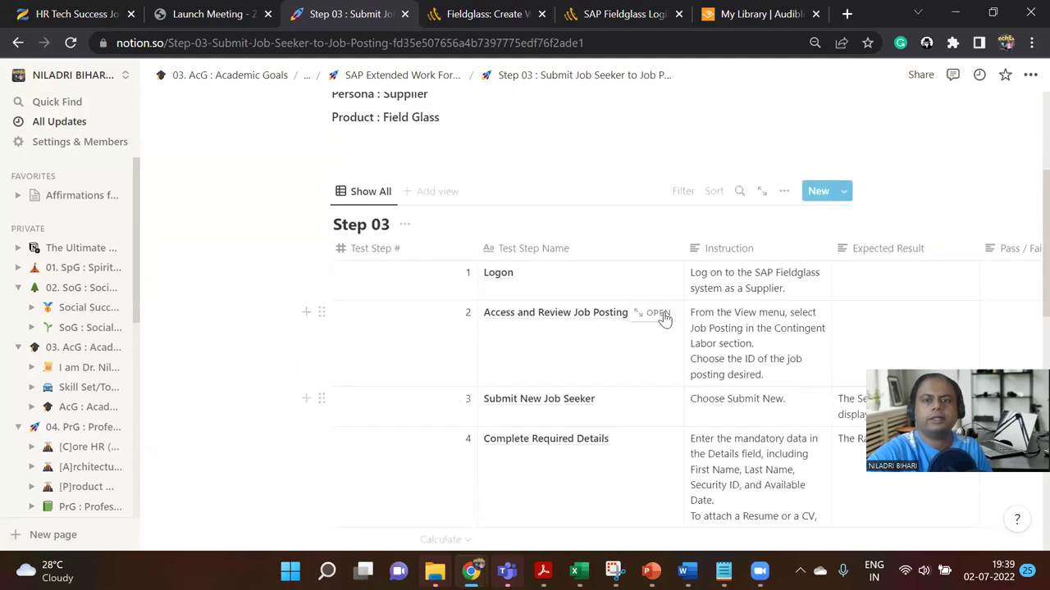
{"action": "left_click_drag", "start_coordinate": [476, 240], "coordinate": [413, 241]}
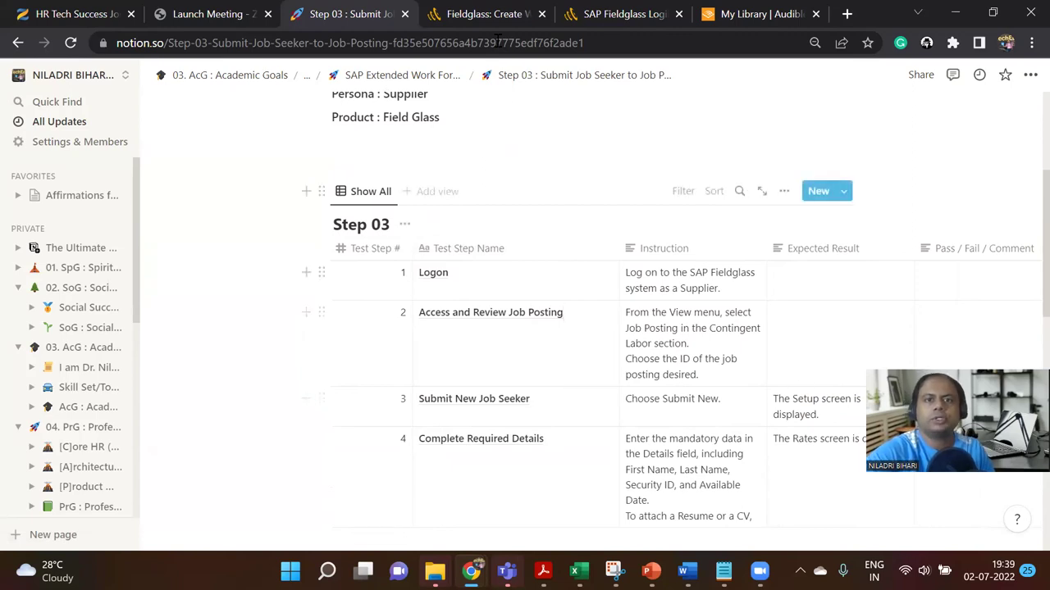
{"action": "left_click", "coordinate": [499, 13]}
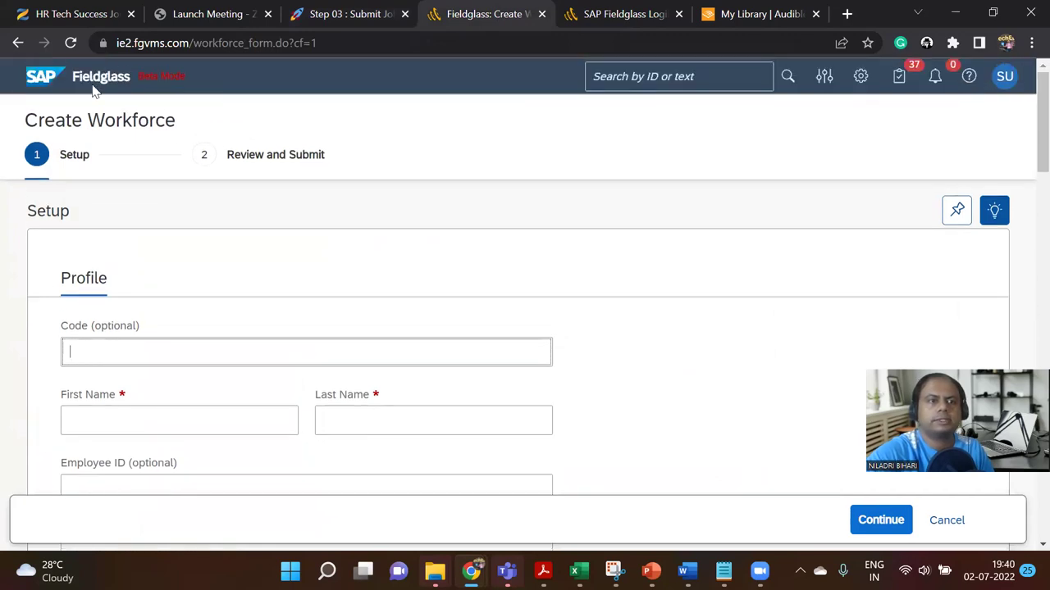
Step: Go to the Fieldglass home page, glance at the profile menu, and open the 12 active job postings
{"action": "left_click", "coordinate": [41, 82]}
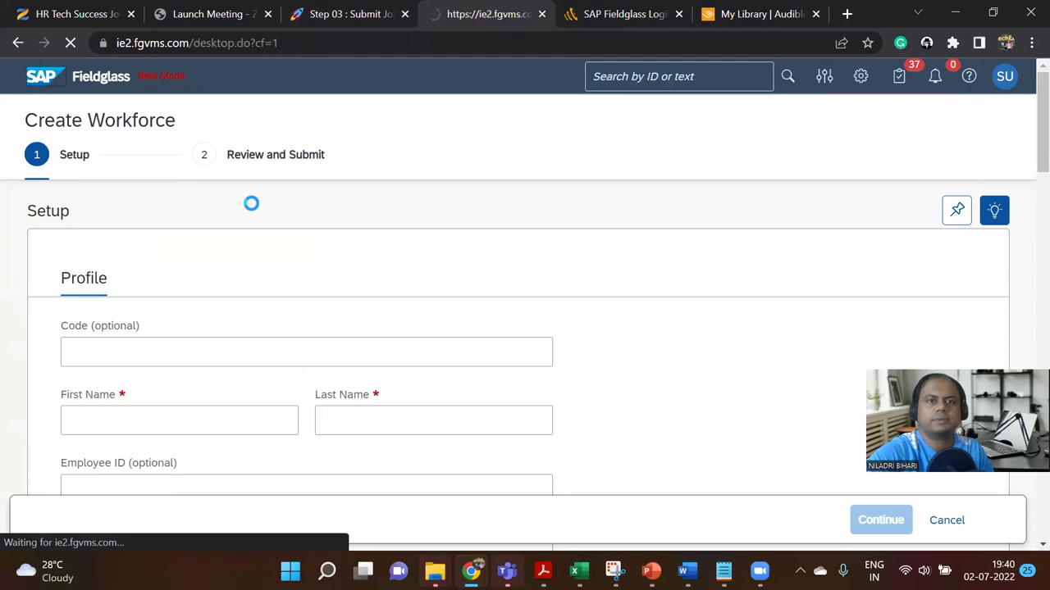
{"action": "left_click", "coordinate": [1006, 82]}
{"action": "left_click", "coordinate": [1005, 82]}
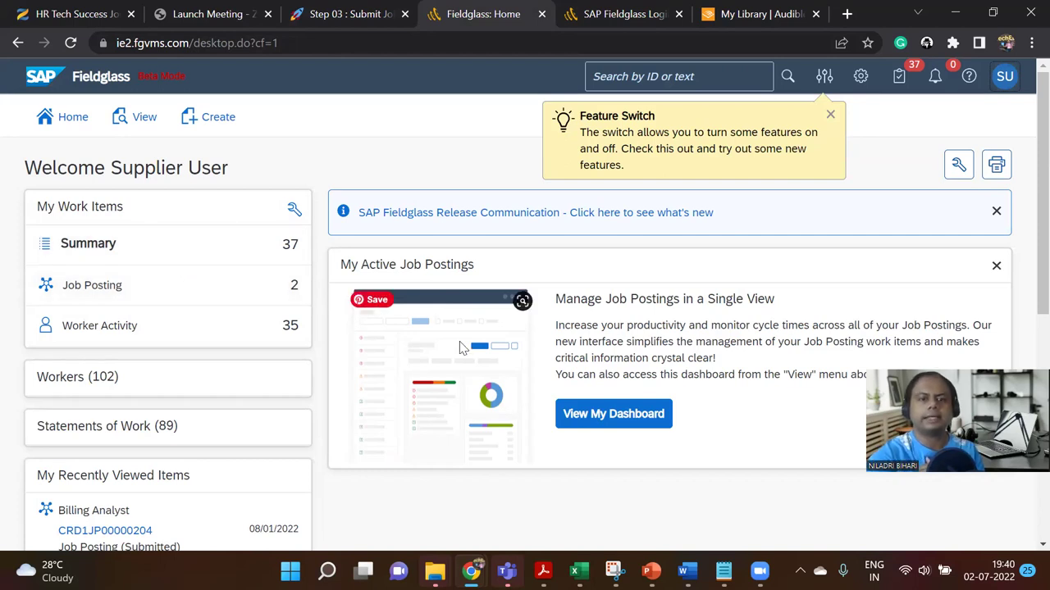
{"action": "left_click", "coordinate": [609, 418]}
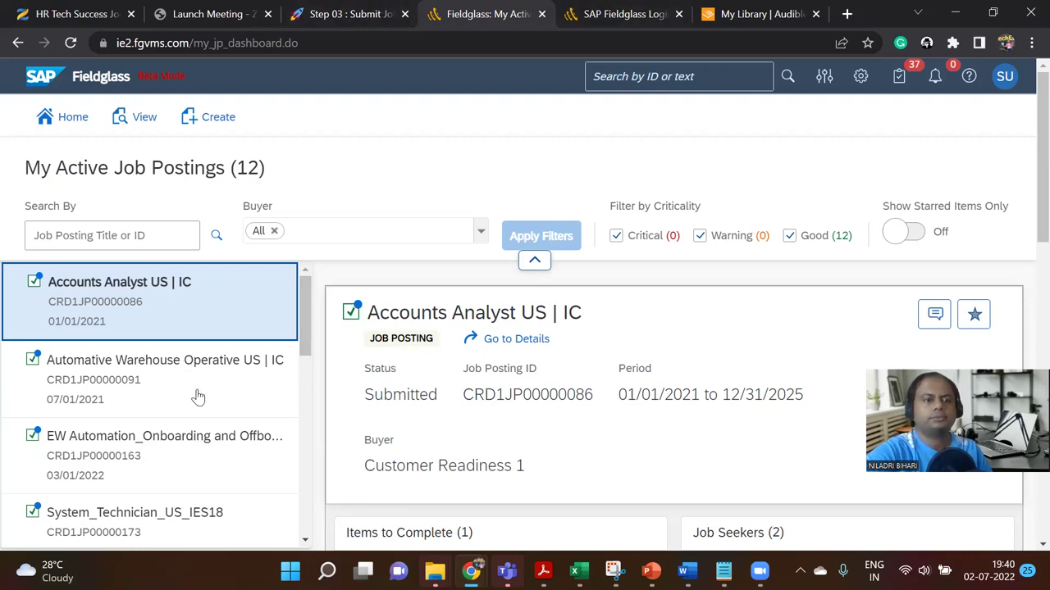
Step: Scroll through the 12 active postings and check the Buyer filter without changing it
{"action": "scroll", "coordinate": [196, 395], "scroll_direction": "down", "scroll_amount": 3}
{"action": "scroll", "coordinate": [197, 397], "scroll_direction": "down", "scroll_amount": 5}
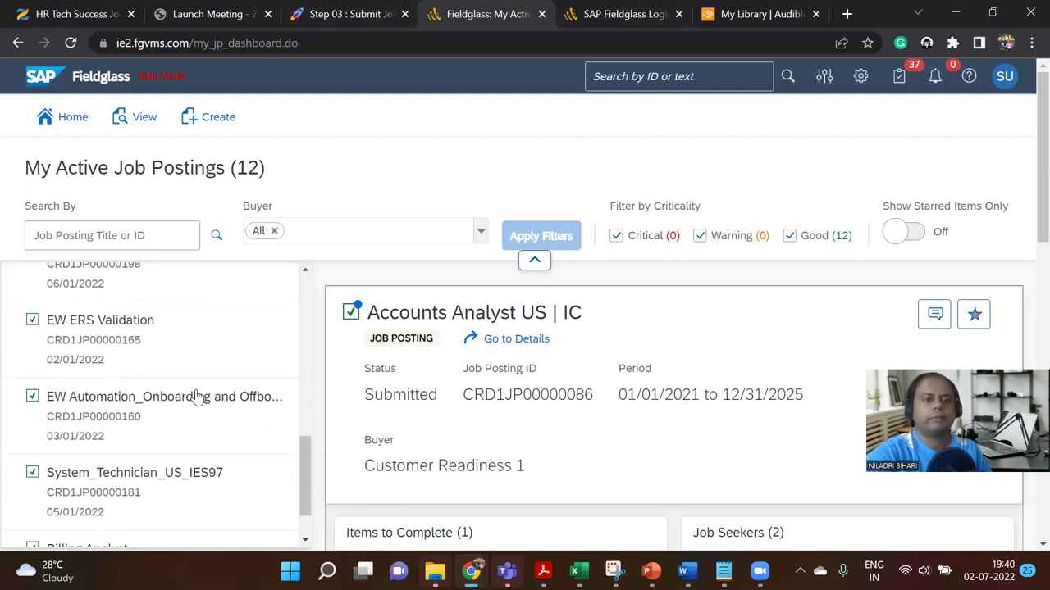
{"action": "scroll", "coordinate": [268, 387], "scroll_direction": "down", "scroll_amount": 4}
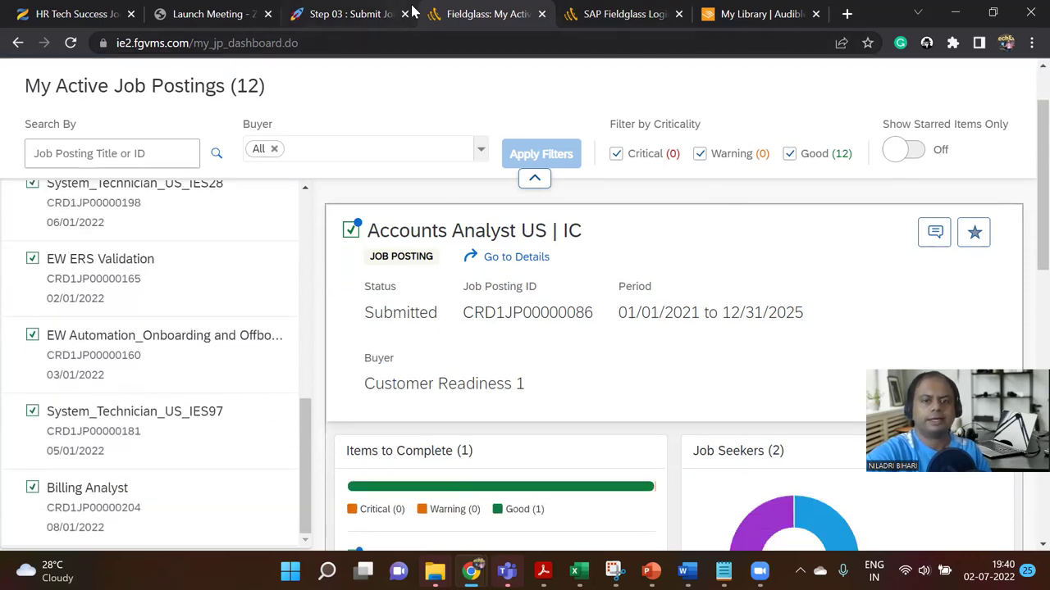
{"action": "scroll", "coordinate": [599, 303], "scroll_direction": "down", "scroll_amount": 3}
{"action": "scroll", "coordinate": [594, 311], "scroll_direction": "up", "scroll_amount": 5}
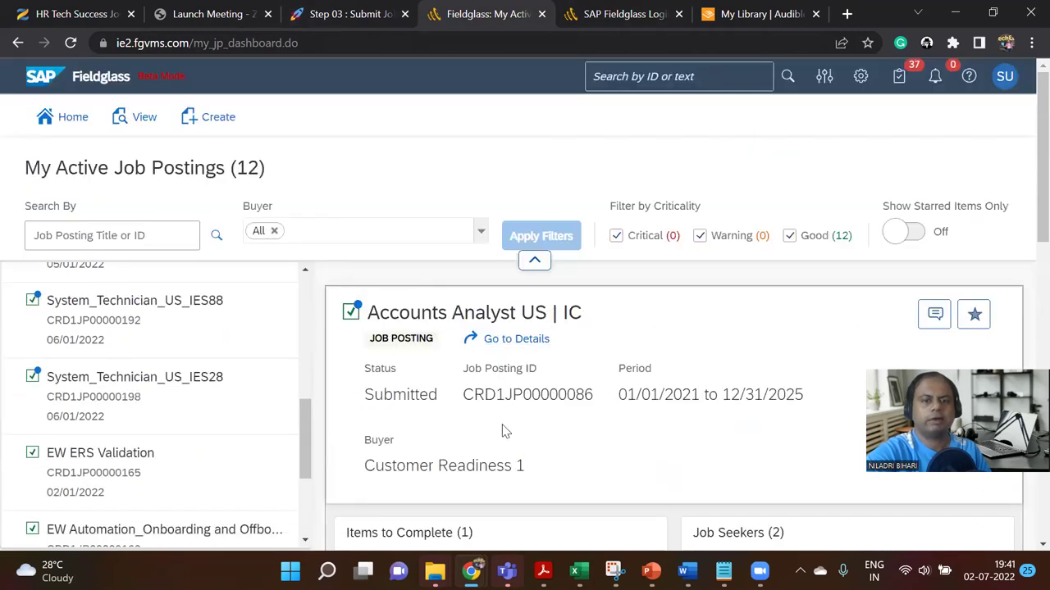
{"action": "scroll", "coordinate": [246, 385], "scroll_direction": "up", "scroll_amount": 5}
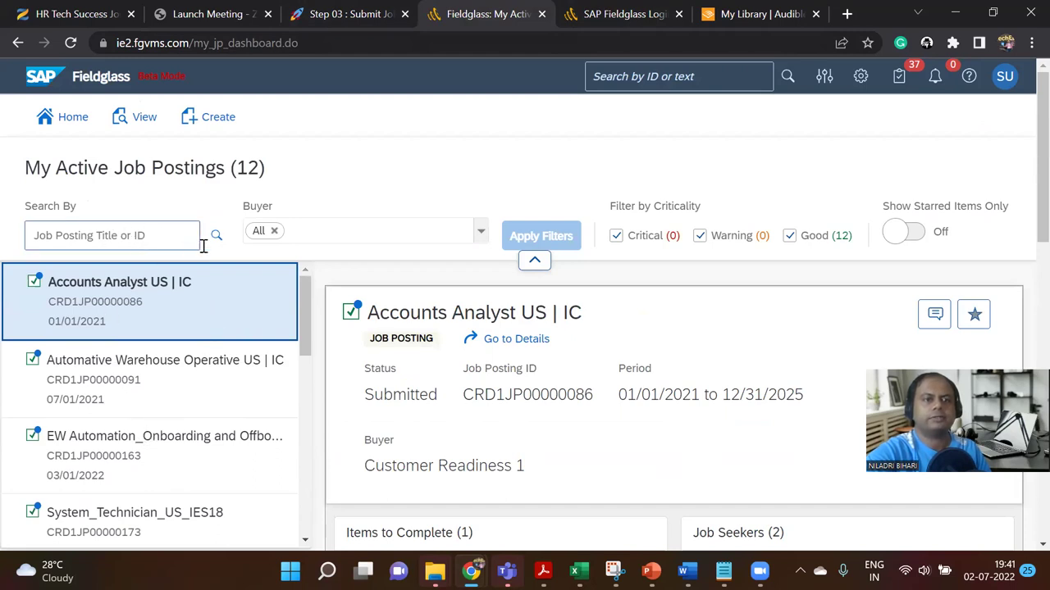
{"action": "left_click", "coordinate": [481, 234]}
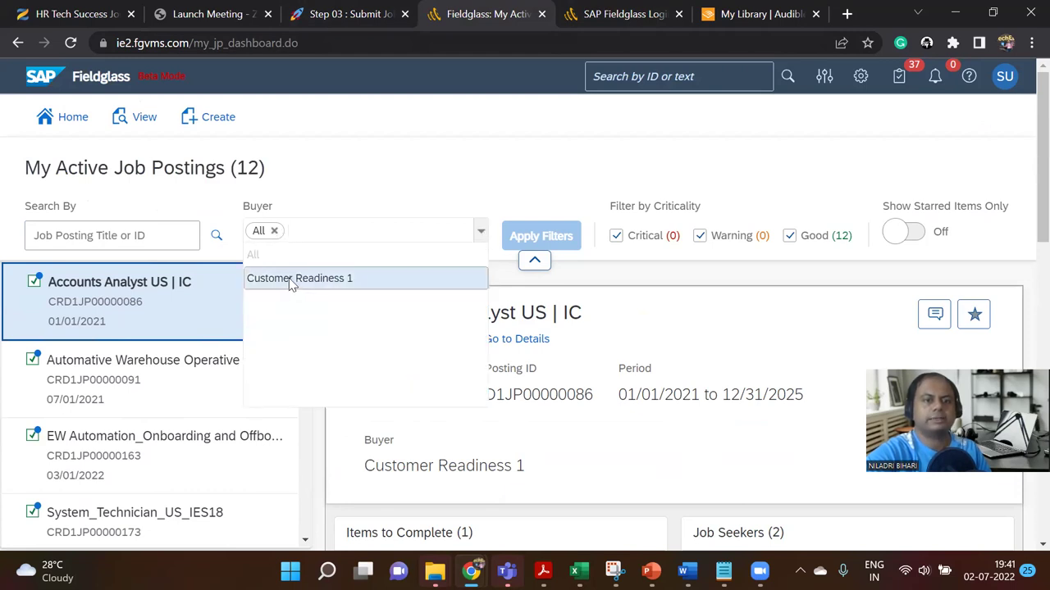
{"action": "left_click", "coordinate": [352, 169]}
Step: Search the postings for 'billing' to isolate Billing Analyst, then switch to PowerPoint
{"action": "left_click", "coordinate": [85, 235]}
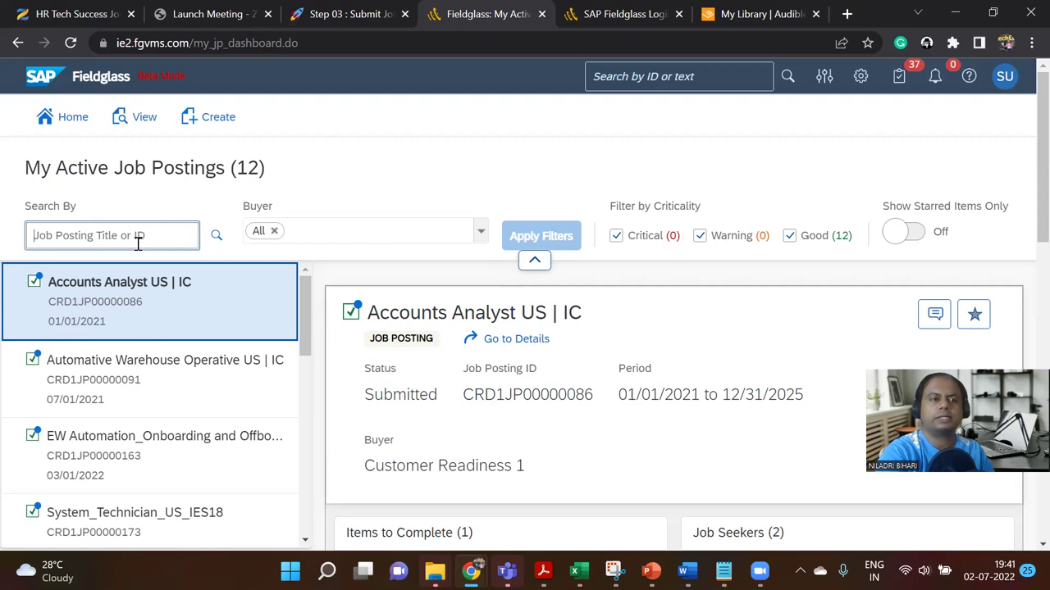
{"action": "type", "text": "billing"}
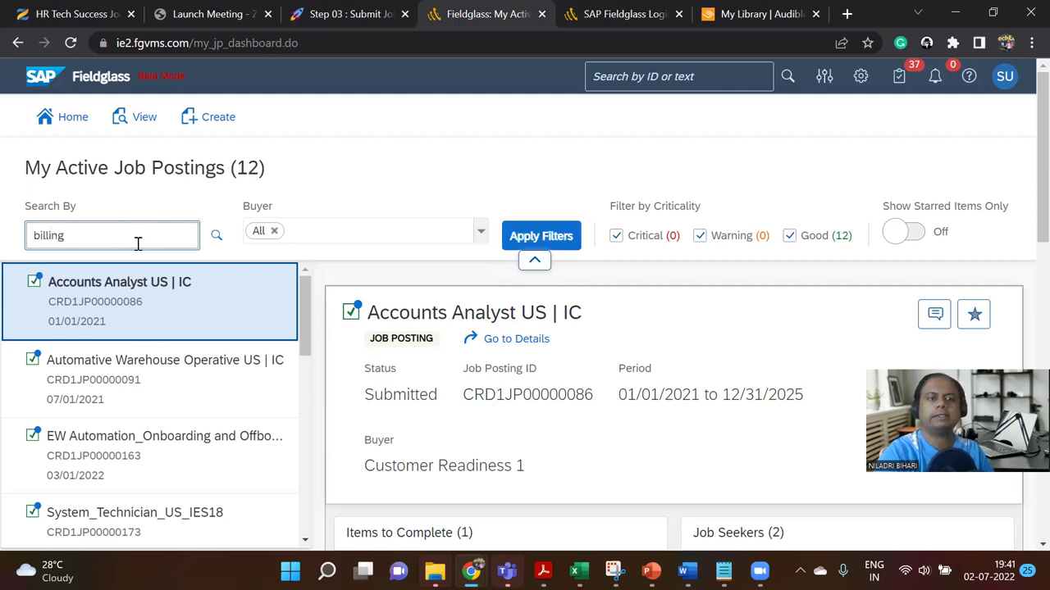
{"action": "key", "text": "Return"}
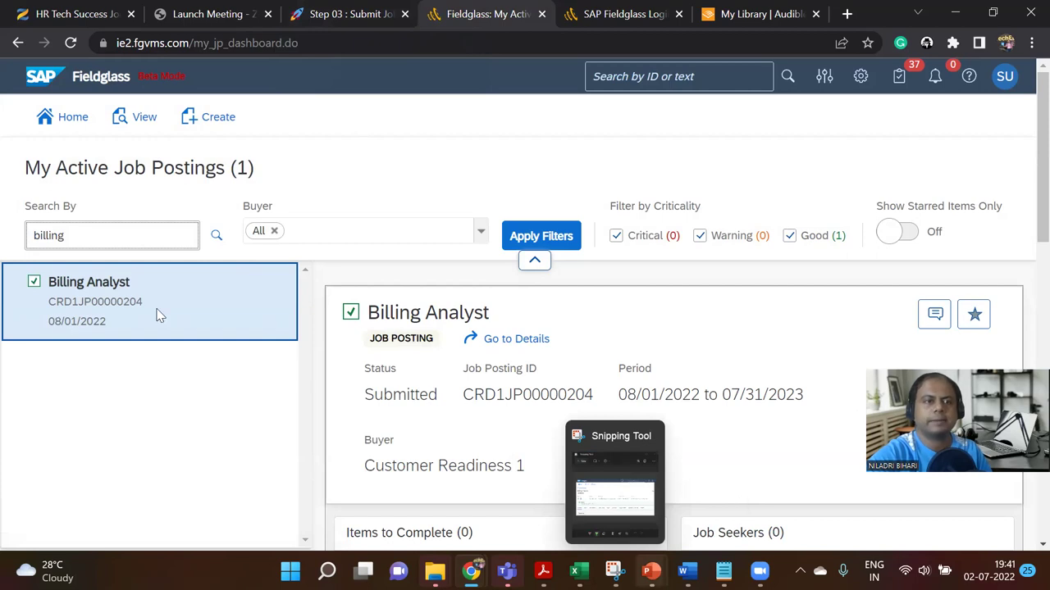
{"action": "key", "text": "alt+Tab"}
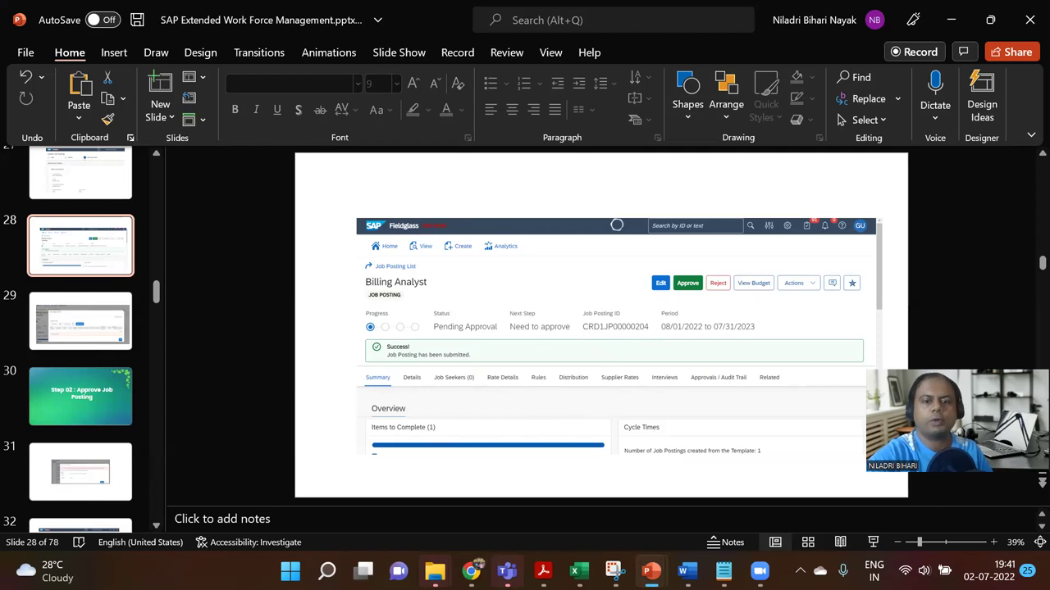
Step: Return to the 'billing' postings list showing Billing Analyst Submitted, with no job seekers yet
{"action": "mouse_move", "coordinate": [471, 571]}
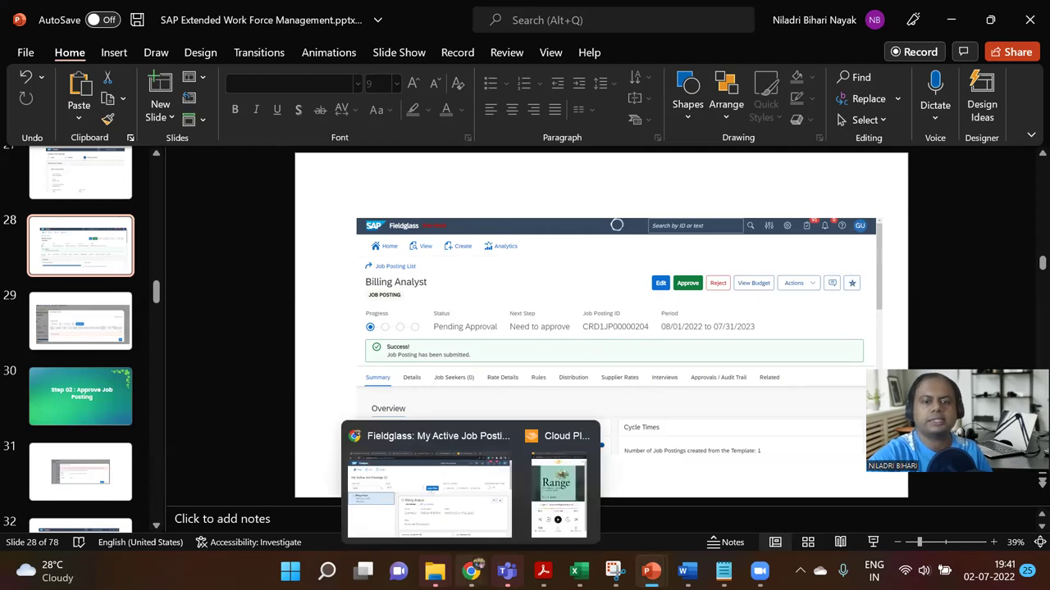
{"action": "left_click", "coordinate": [454, 480]}
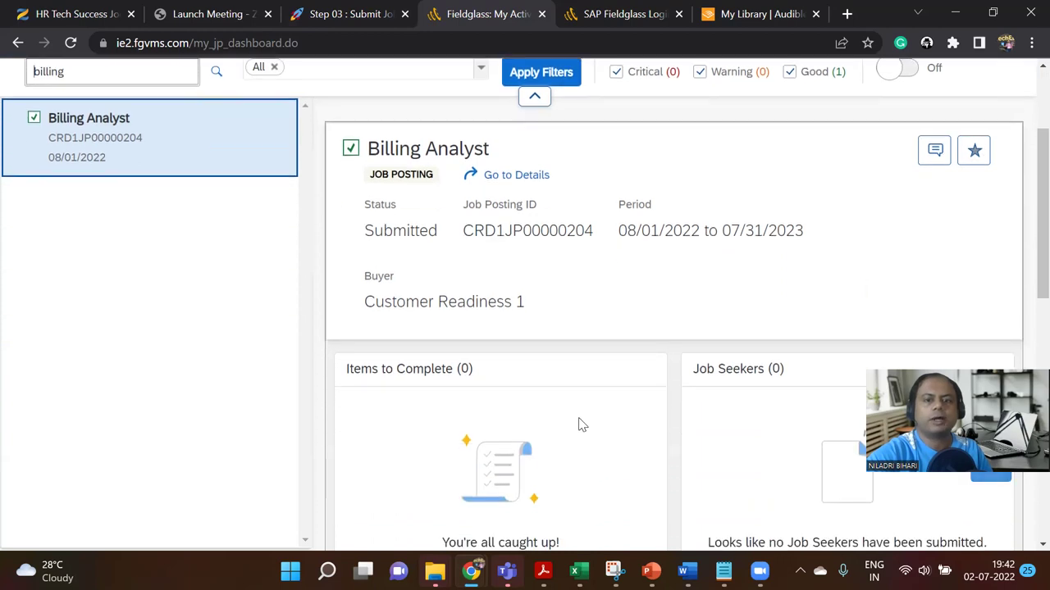
{"action": "scroll", "coordinate": [579, 425], "scroll_direction": "down", "scroll_amount": 5}
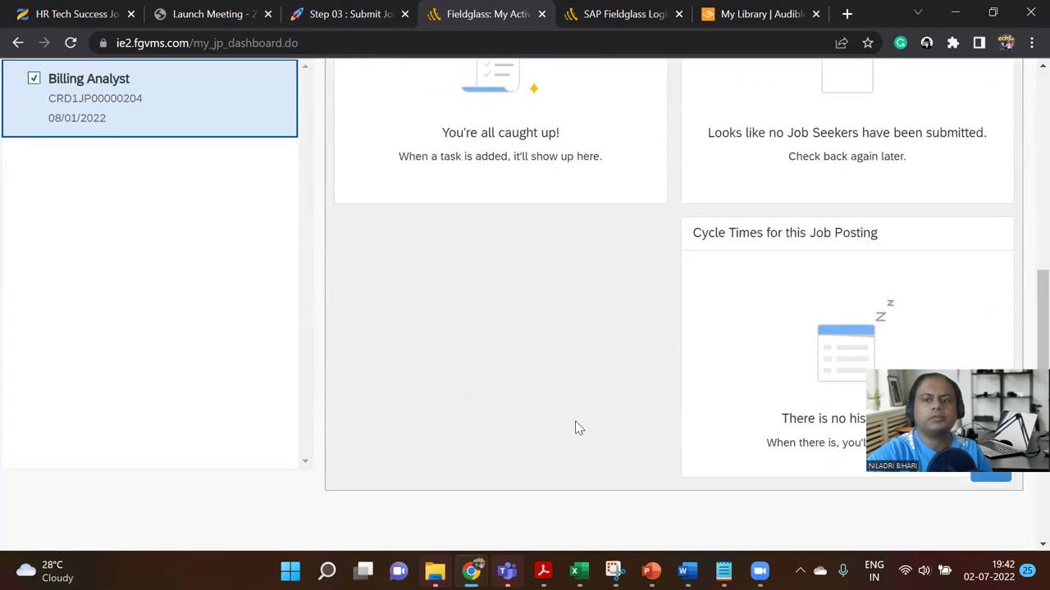
{"action": "scroll", "coordinate": [574, 428], "scroll_direction": "up", "scroll_amount": 5}
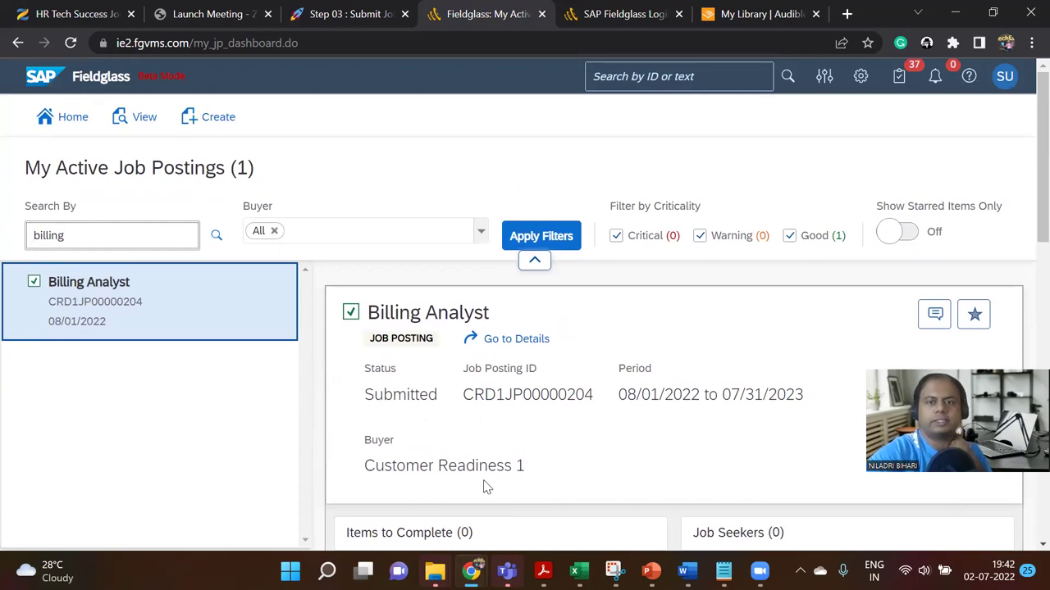
Step: Open the Billing Analyst posting's details and highlight its entity, unit, site and location
{"action": "left_click", "coordinate": [523, 346]}
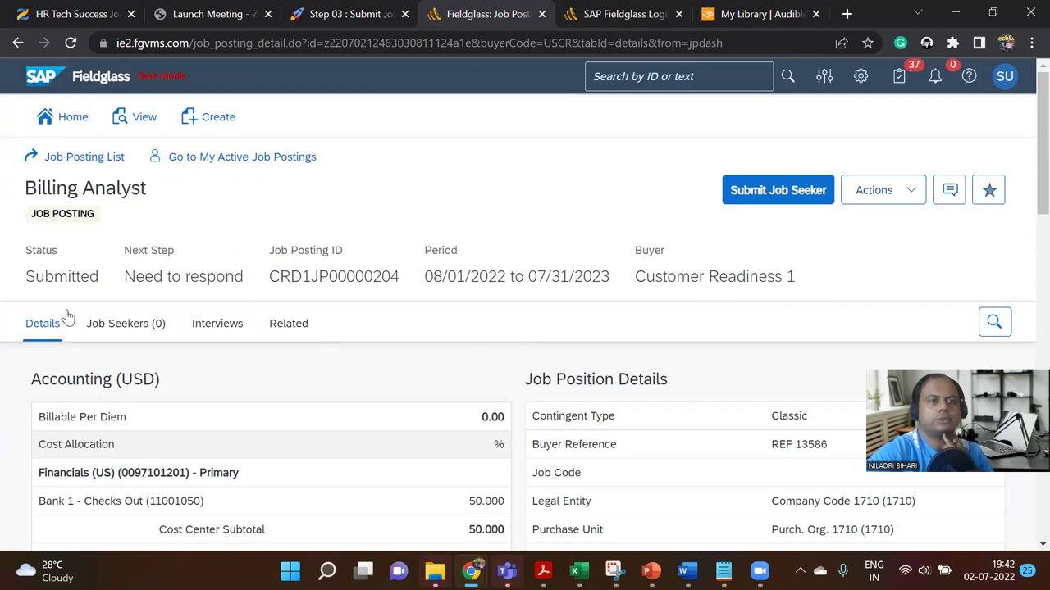
{"action": "scroll", "coordinate": [110, 407], "scroll_direction": "down", "scroll_amount": 2}
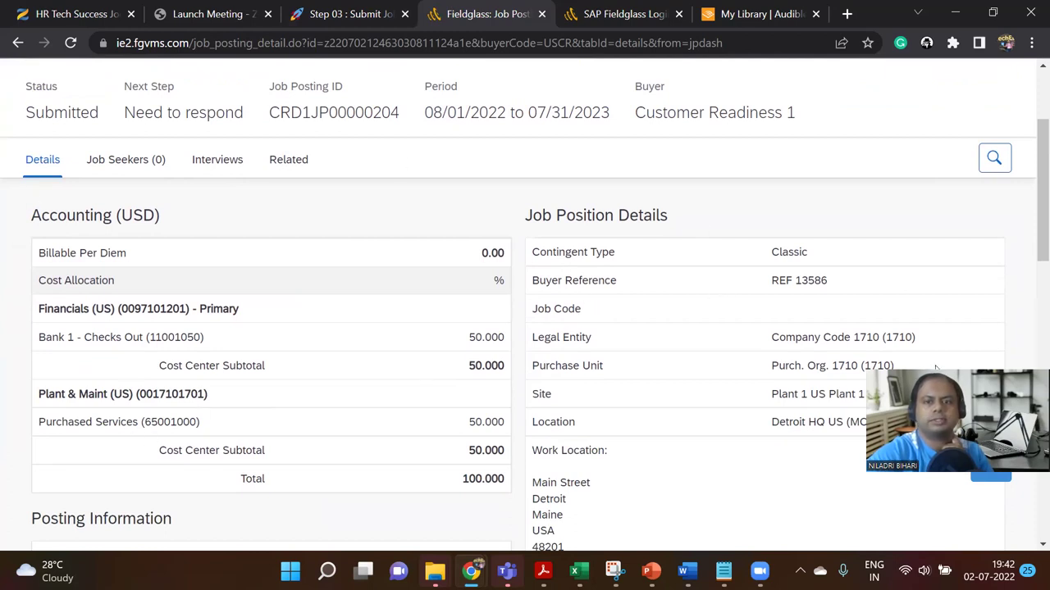
{"action": "scroll", "coordinate": [814, 323], "scroll_direction": "down", "scroll_amount": 1}
{"action": "left_click_drag", "start_coordinate": [770, 266], "coordinate": [933, 340]}
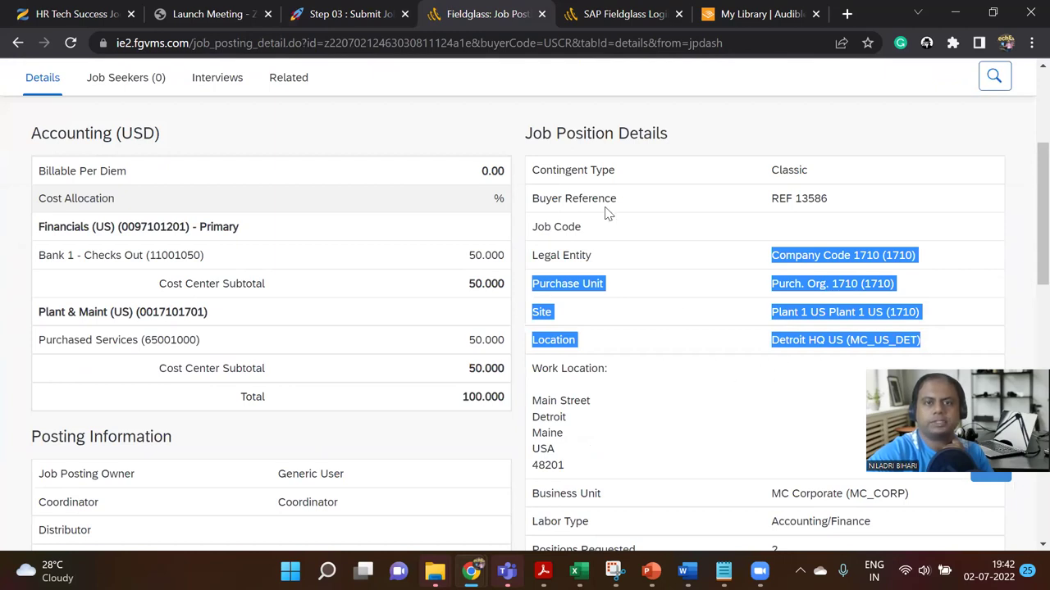
{"action": "left_click_drag", "start_coordinate": [526, 133], "coordinate": [677, 135]}
Step: Scroll down, highlighting Billing Information, Comments, and the comment 'We need it urgently'
{"action": "scroll", "coordinate": [692, 340], "scroll_direction": "down", "scroll_amount": 7}
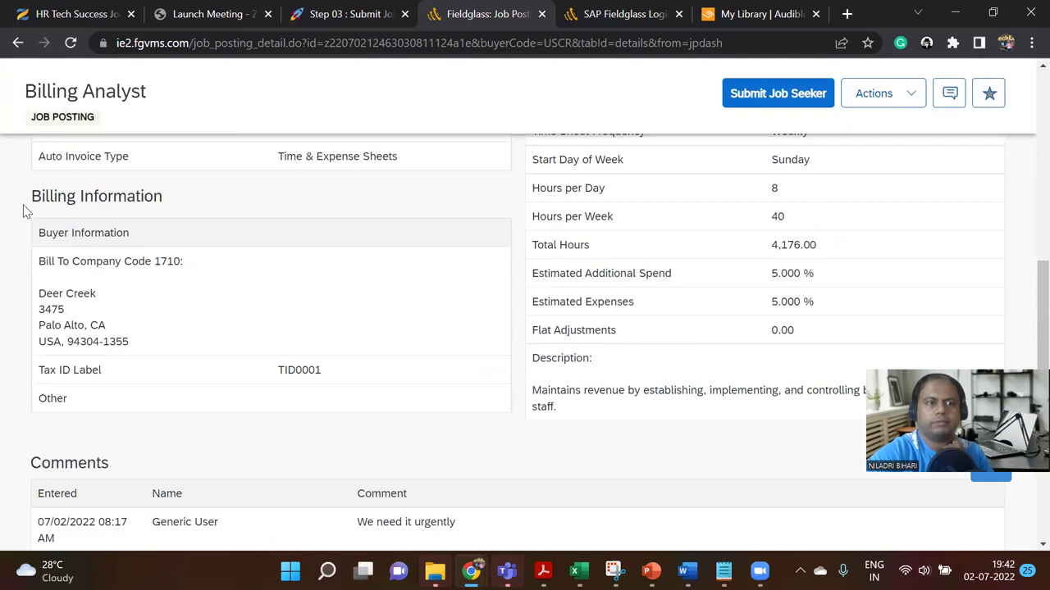
{"action": "left_click_drag", "start_coordinate": [24, 205], "coordinate": [185, 215]}
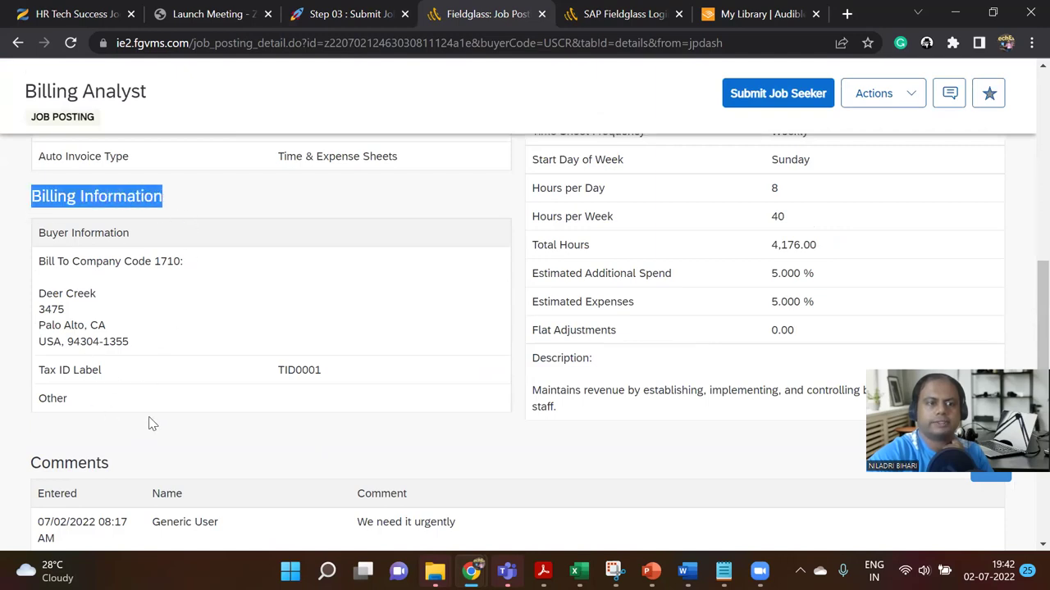
{"action": "scroll", "coordinate": [150, 423], "scroll_direction": "down", "scroll_amount": 2}
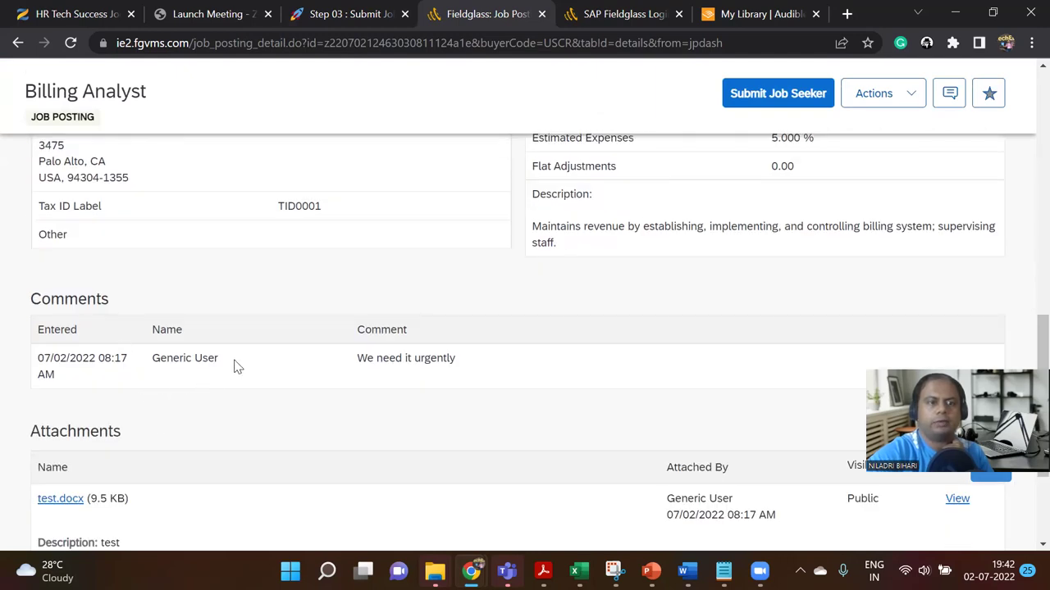
{"action": "left_click_drag", "start_coordinate": [23, 301], "coordinate": [108, 307]}
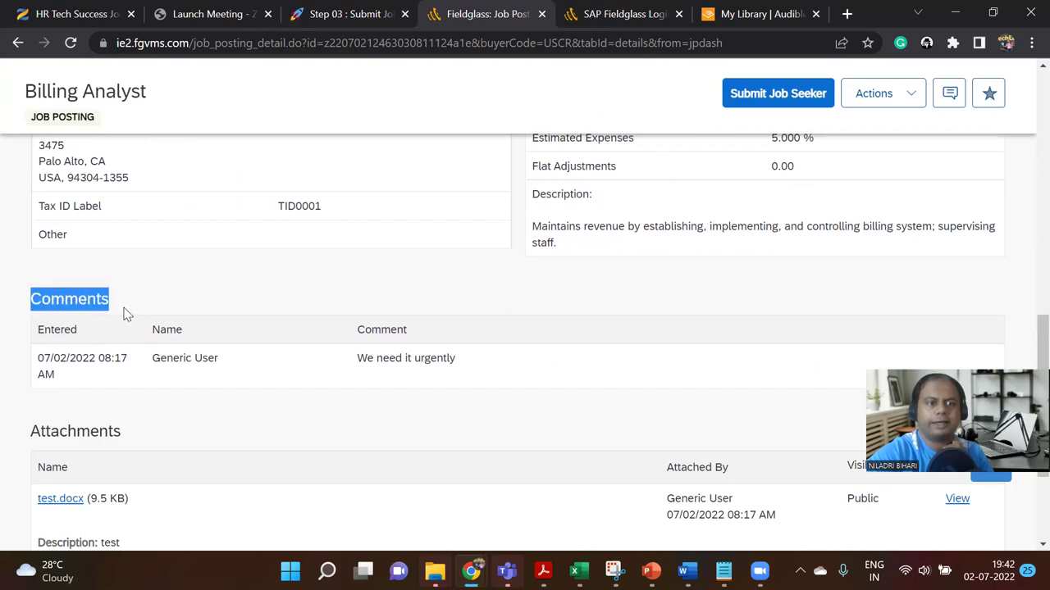
{"action": "left_click_drag", "start_coordinate": [357, 358], "coordinate": [463, 375]}
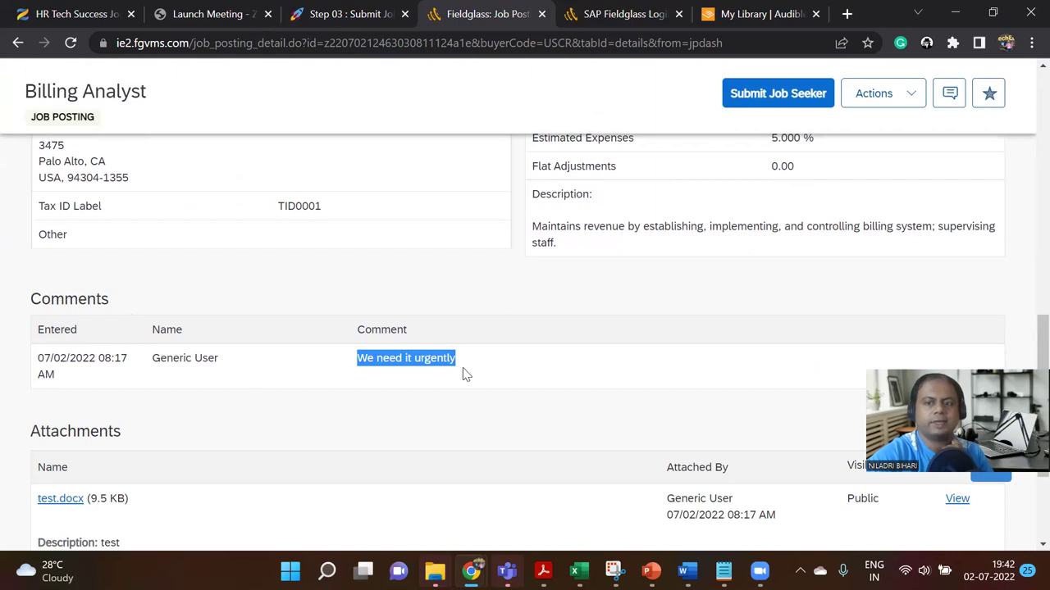
{"action": "scroll", "coordinate": [463, 375], "scroll_direction": "down", "scroll_amount": 2}
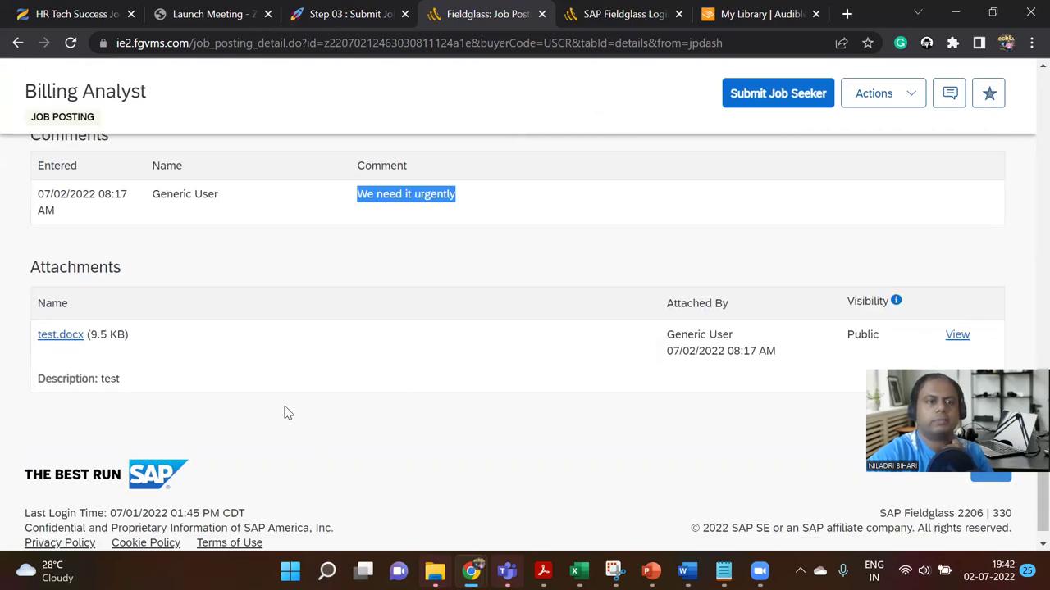
Step: Preview the test.docx attachment, close it, and go back to the Notion Step 03 page
{"action": "left_click", "coordinate": [954, 336]}
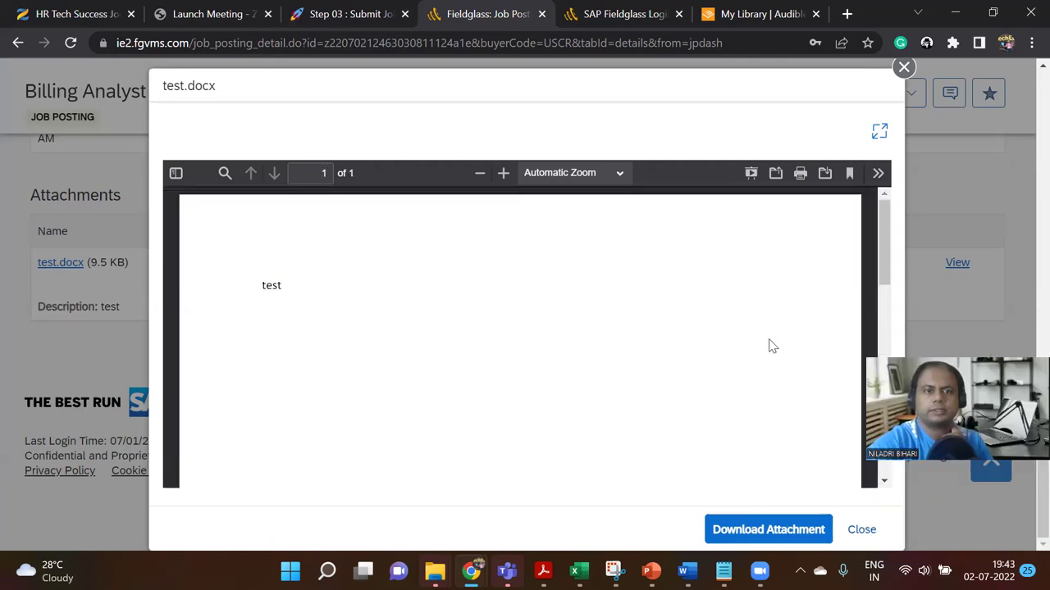
{"action": "left_click_drag", "start_coordinate": [300, 286], "coordinate": [263, 282]}
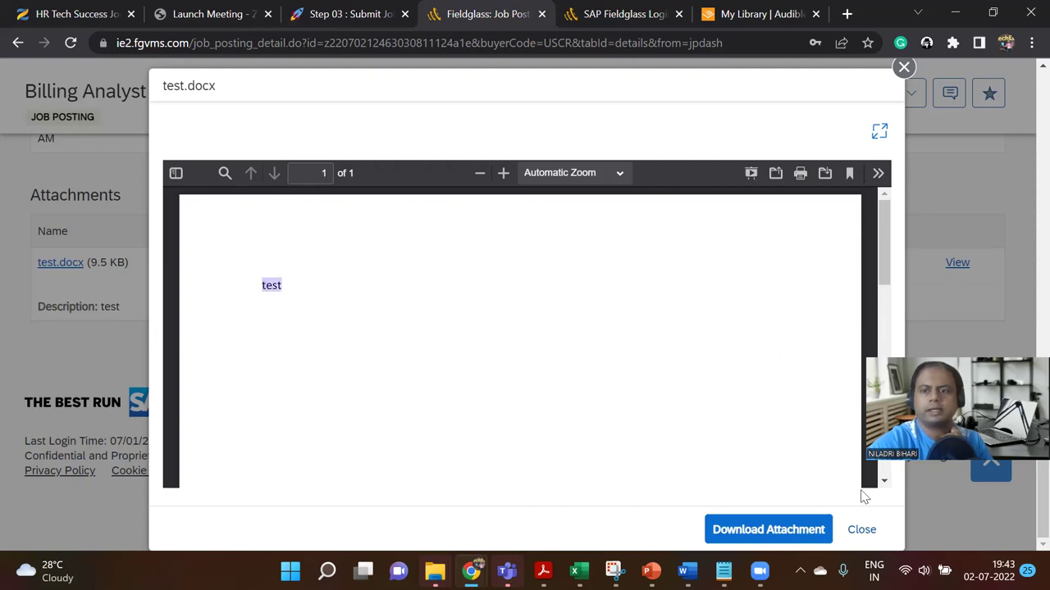
{"action": "left_click", "coordinate": [858, 529]}
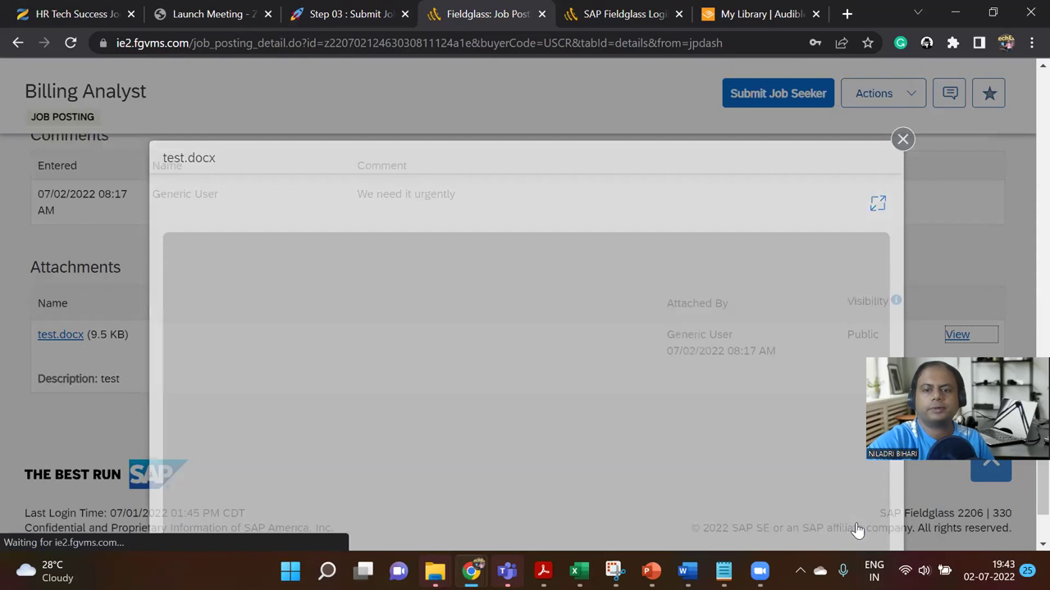
{"action": "scroll", "coordinate": [620, 389], "scroll_direction": "up", "scroll_amount": 10}
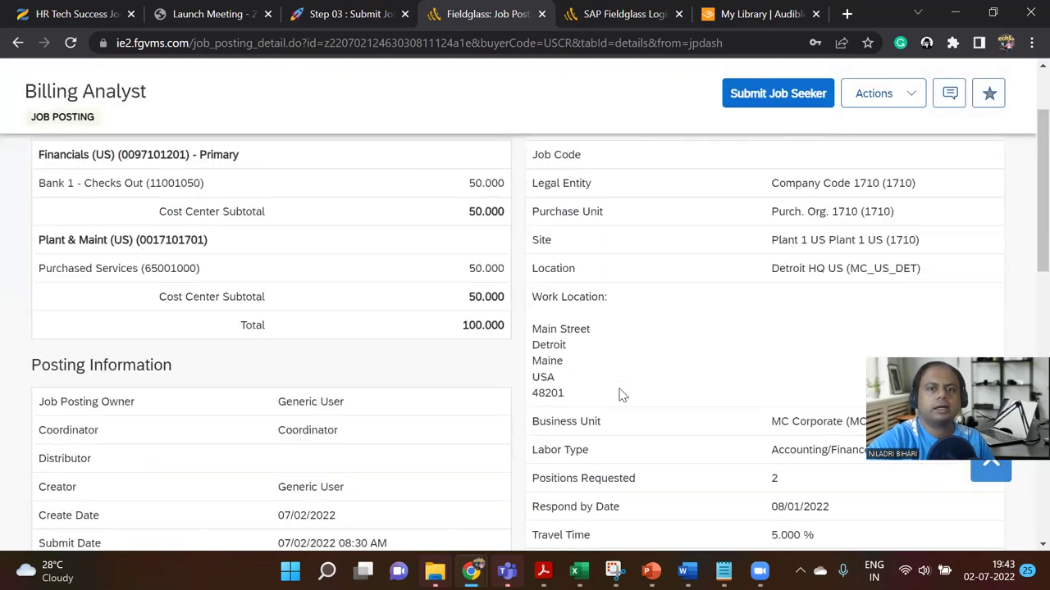
{"action": "scroll", "coordinate": [621, 394], "scroll_direction": "up", "scroll_amount": 5}
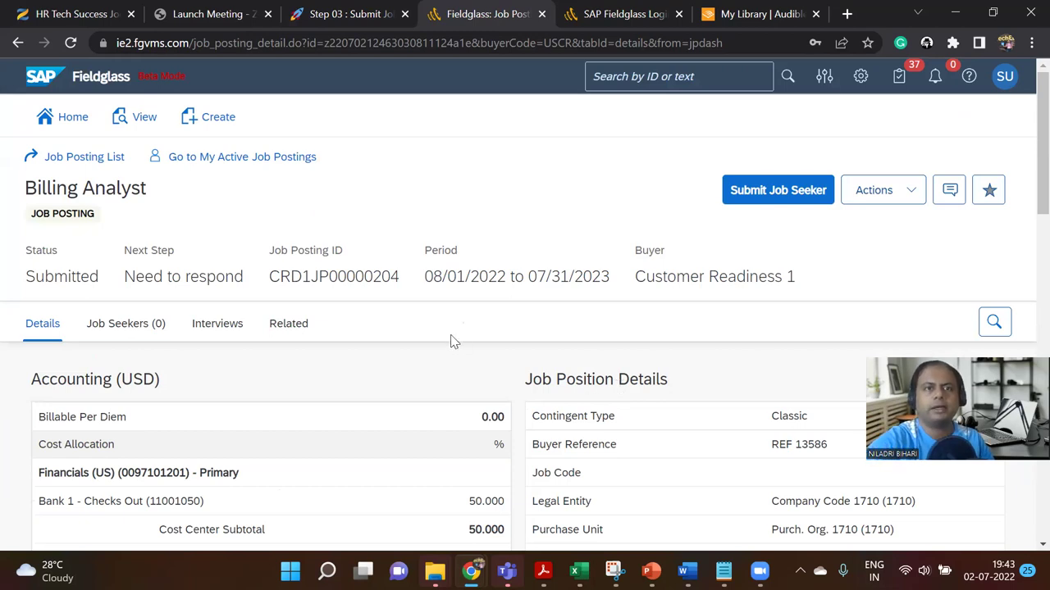
{"action": "left_click", "coordinate": [351, 14]}
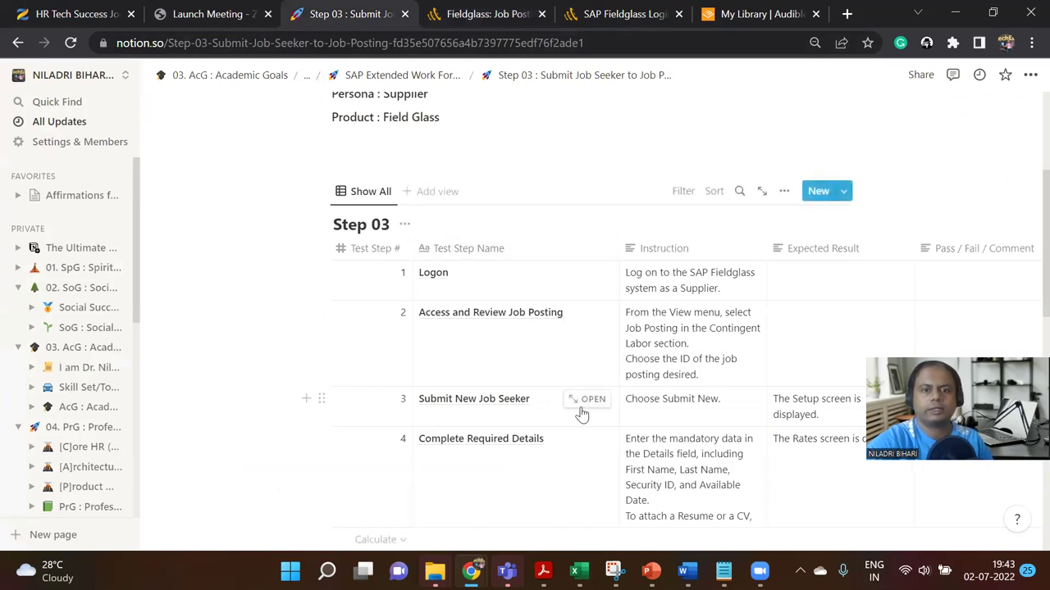
Step: Read through the four Step 03 test steps and widen the Notion sidebar slightly
{"action": "scroll", "coordinate": [581, 402], "scroll_direction": "down", "scroll_amount": 3}
{"action": "scroll", "coordinate": [579, 393], "scroll_direction": "up", "scroll_amount": 2}
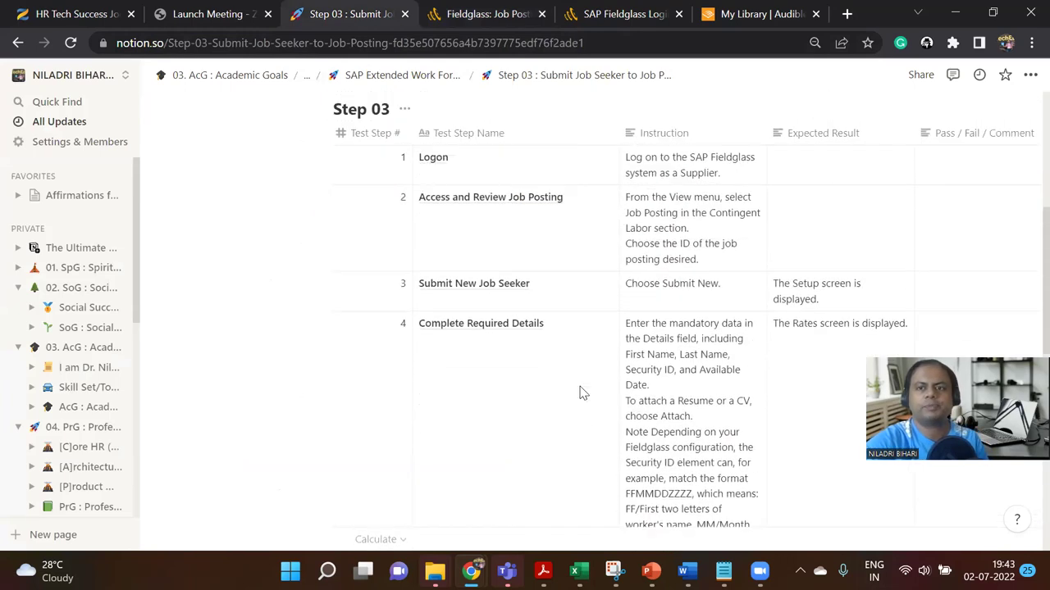
{"action": "scroll", "coordinate": [579, 393], "scroll_direction": "up", "scroll_amount": 1}
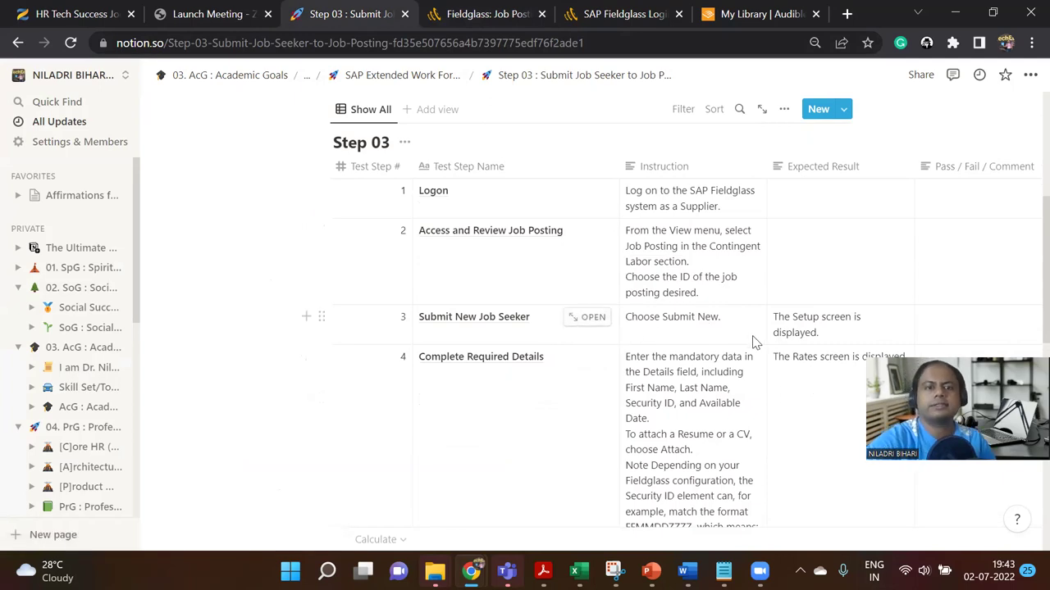
{"action": "scroll", "coordinate": [738, 344], "scroll_direction": "down", "scroll_amount": 1}
{"action": "scroll", "coordinate": [726, 344], "scroll_direction": "up", "scroll_amount": 2}
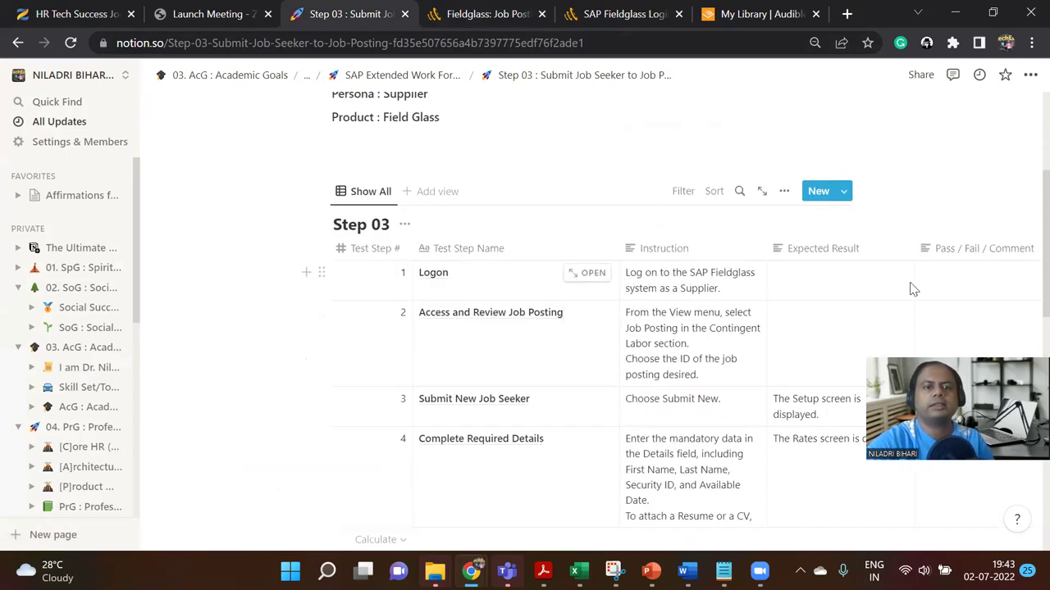
{"action": "scroll", "coordinate": [699, 371], "scroll_direction": "down", "scroll_amount": 1}
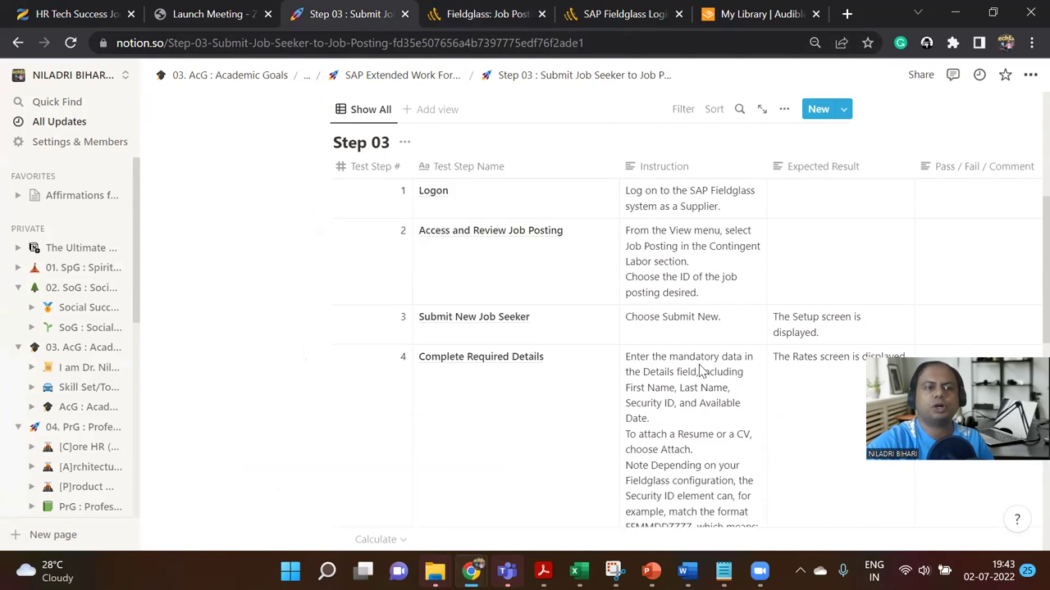
{"action": "mouse_move", "coordinate": [141, 188]}
{"action": "left_mouse_down"}
{"action": "mouse_move", "coordinate": [192, 197]}
{"action": "mouse_move", "coordinate": [145, 202]}
{"action": "left_mouse_up"}
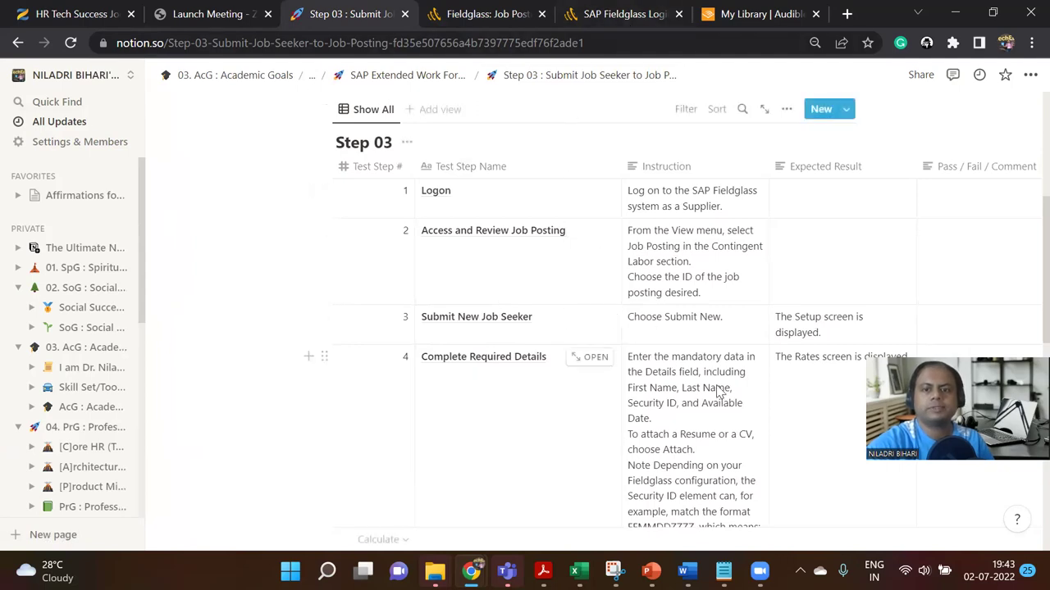
{"action": "scroll", "coordinate": [722, 398], "scroll_direction": "down", "scroll_amount": 2}
Step: Open Submit Job Seeker for posting CRD1JP00000204 and snip the setup form's header
{"action": "left_click", "coordinate": [503, 12]}
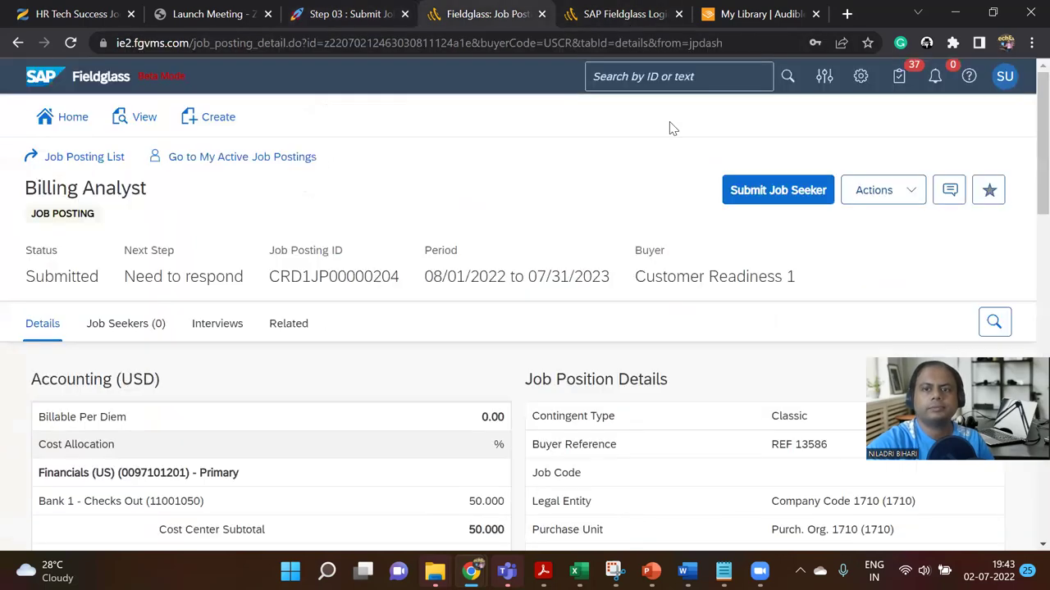
{"action": "left_click", "coordinate": [768, 194]}
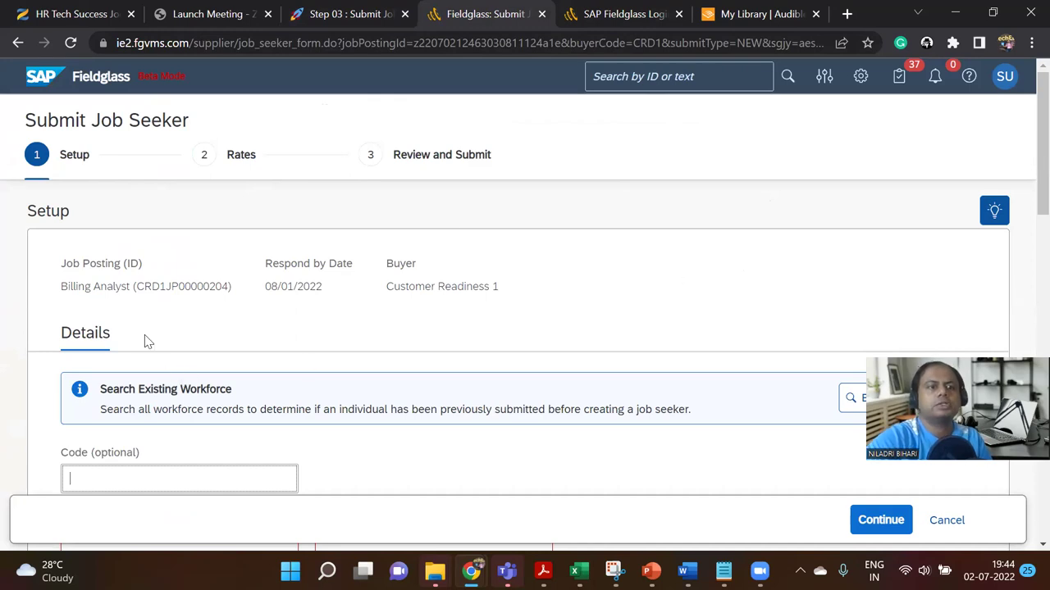
{"action": "left_click_drag", "start_coordinate": [136, 288], "coordinate": [228, 287]}
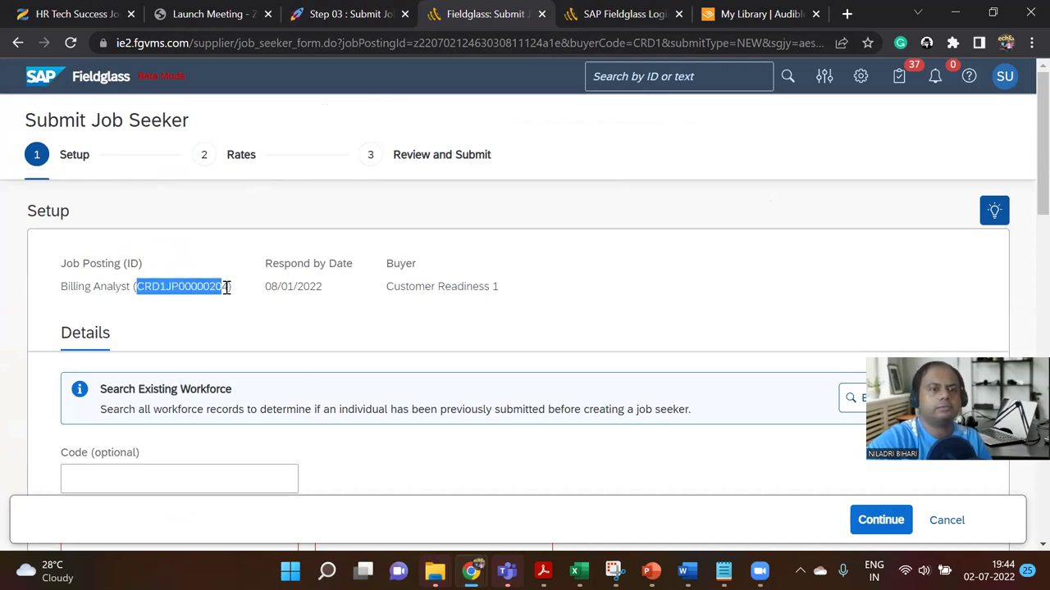
{"action": "left_click", "coordinate": [245, 328]}
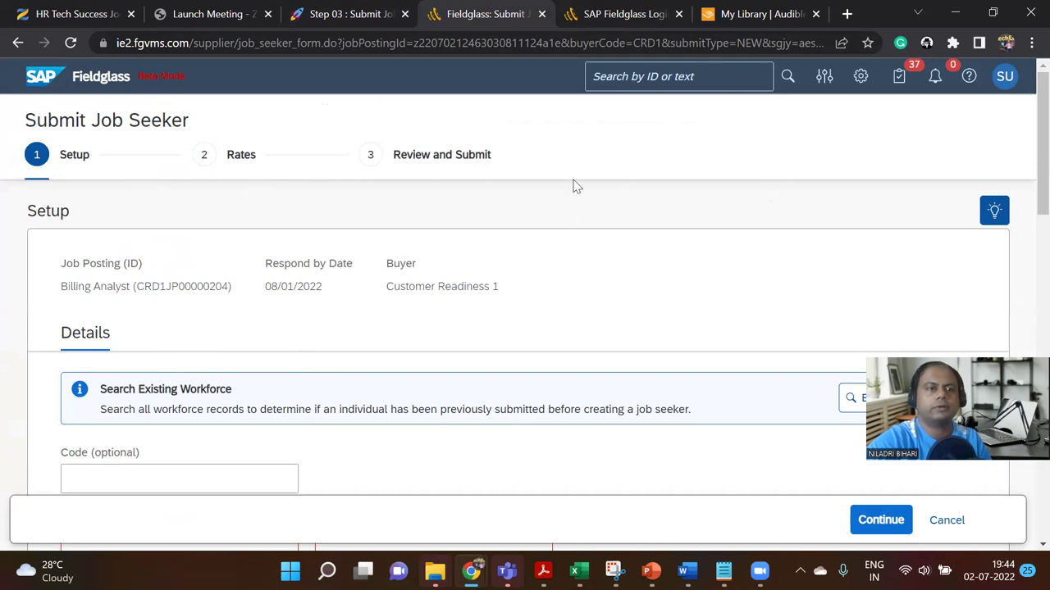
{"action": "key", "text": "super+shift+s"}
{"action": "left_click_drag", "start_coordinate": [11, 63], "coordinate": [753, 335]}
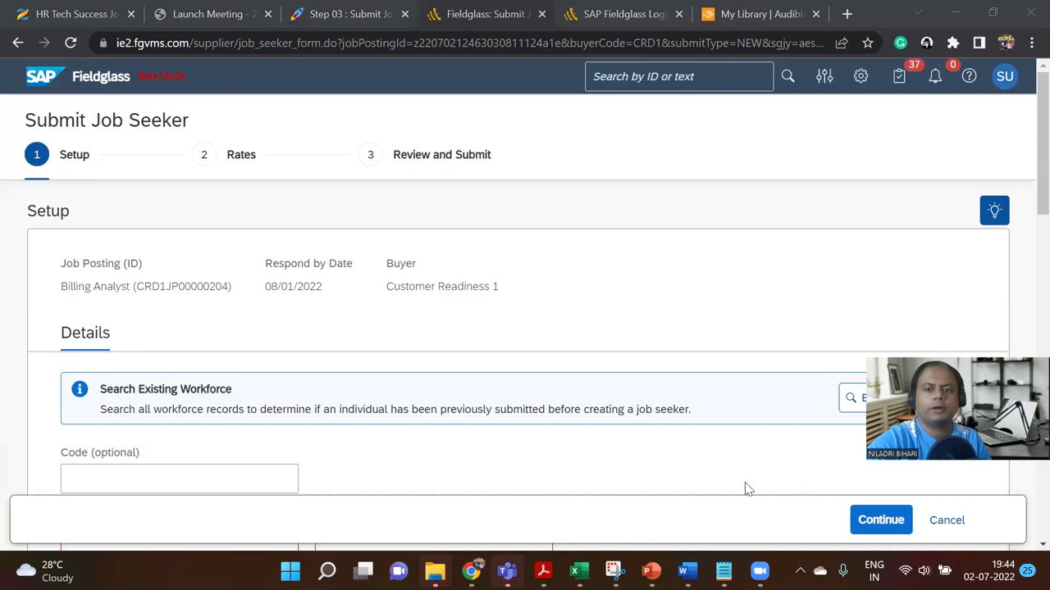
Step: Add a blank slide after the Step 03 title slide (slide 33) in PowerPoint
{"action": "key", "text": "alt+Tab"}
{"action": "left_click", "coordinate": [76, 407]}
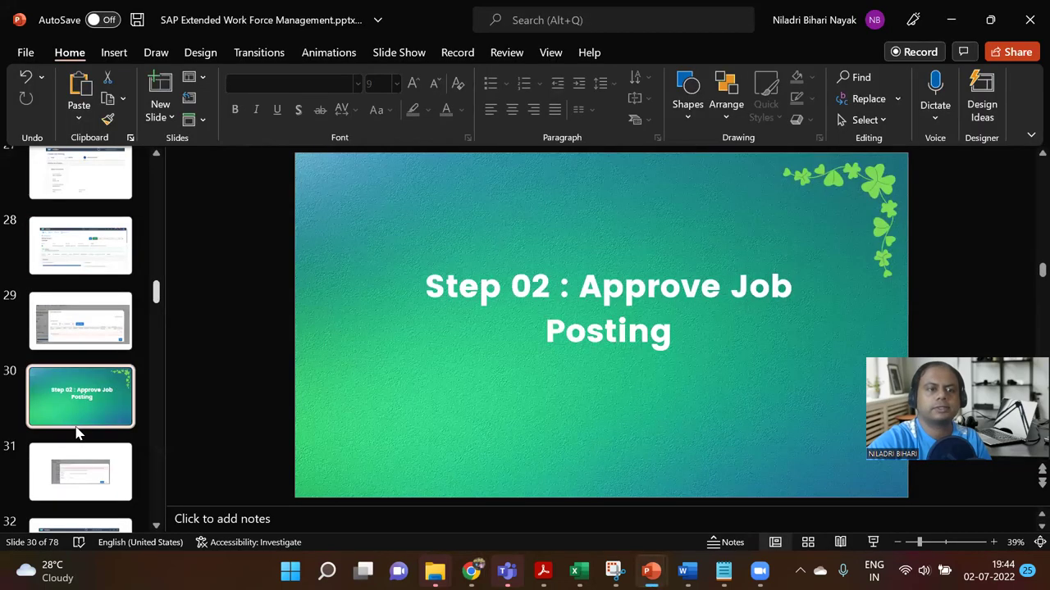
{"action": "scroll", "coordinate": [87, 486], "scroll_direction": "down", "scroll_amount": 3}
{"action": "left_click", "coordinate": [86, 450]}
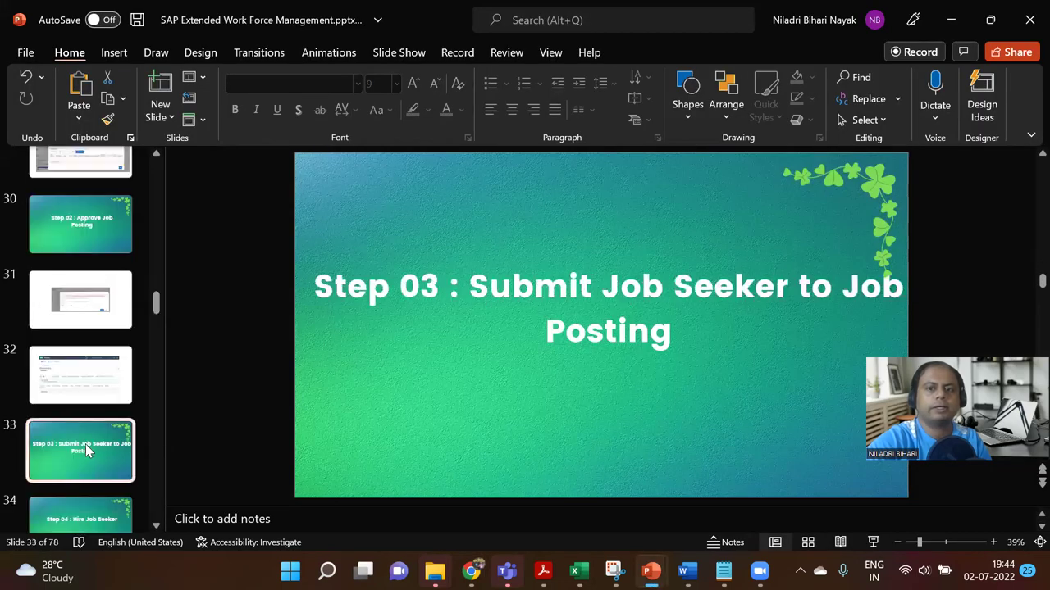
{"action": "scroll", "coordinate": [86, 443], "scroll_direction": "down", "scroll_amount": 1}
{"action": "left_click", "coordinate": [160, 117]}
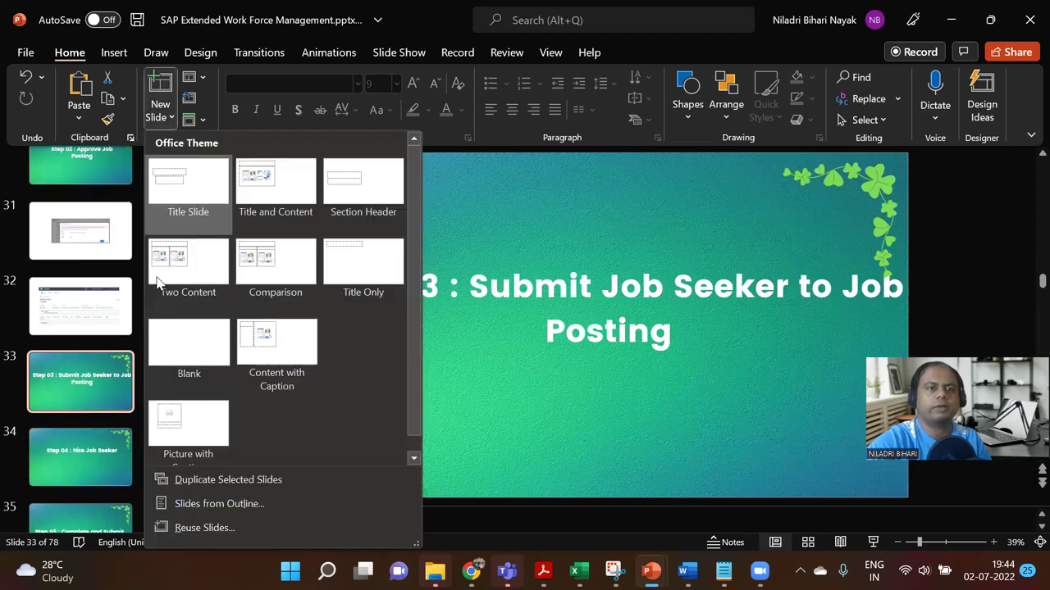
{"action": "left_click", "coordinate": [181, 345]}
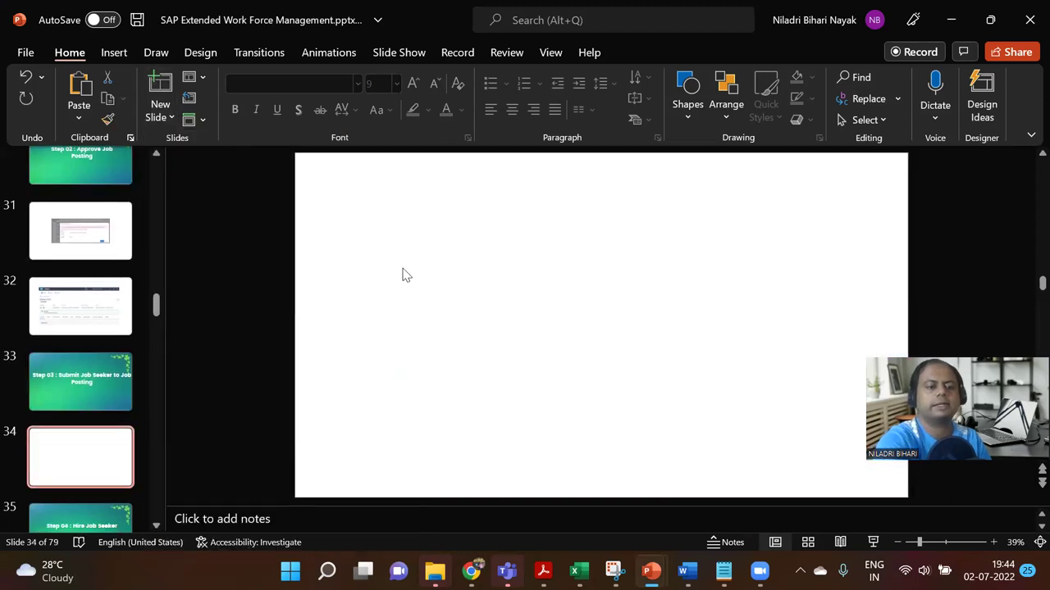
Step: Paste and enlarge the Submit Job Seeker screenshot on slide 34, then return to Fieldglass
{"action": "key", "text": "ctrl+v"}
{"action": "left_click_drag", "start_coordinate": [745, 380], "coordinate": [799, 455]}
{"action": "left_click_drag", "start_coordinate": [654, 415], "coordinate": [540, 363]}
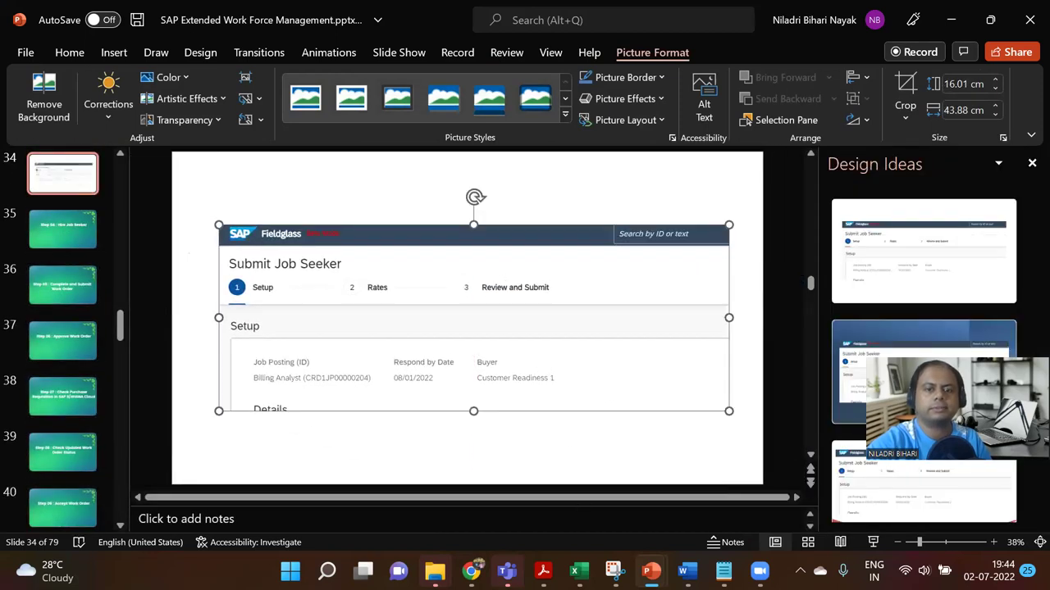
{"action": "key", "text": "alt+Tab"}
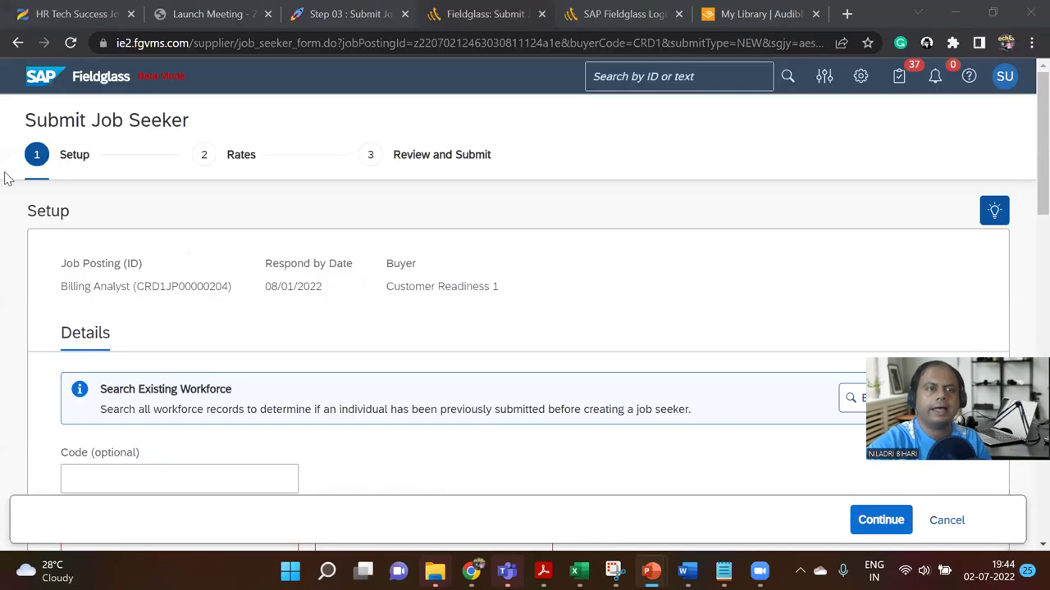
Step: Capture the Billing Analyst job posting page as a new snip in Snipping Tool
{"action": "left_click", "coordinate": [18, 43]}
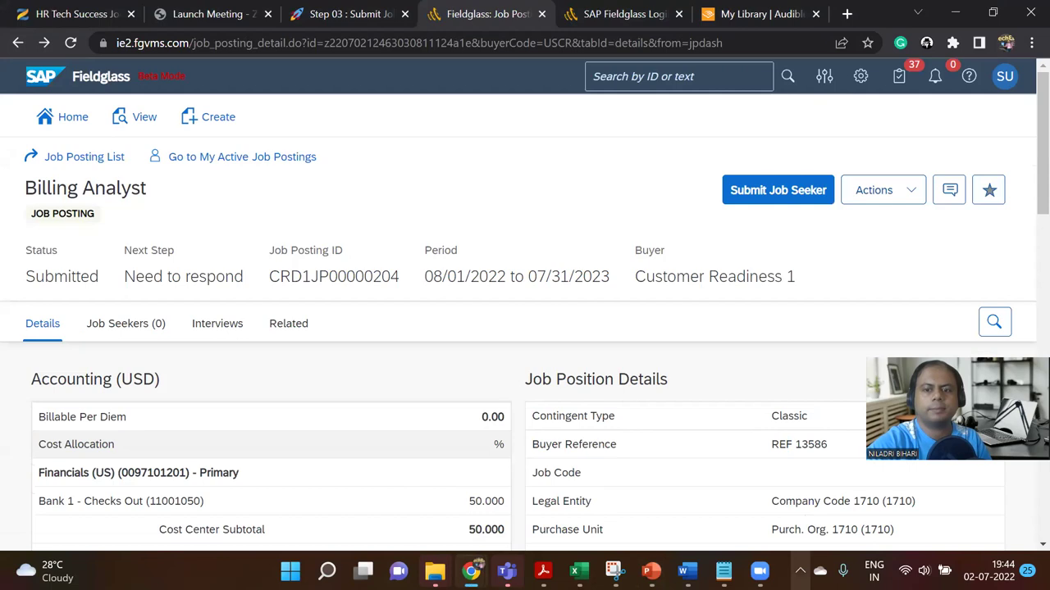
{"action": "left_click", "coordinate": [614, 570]}
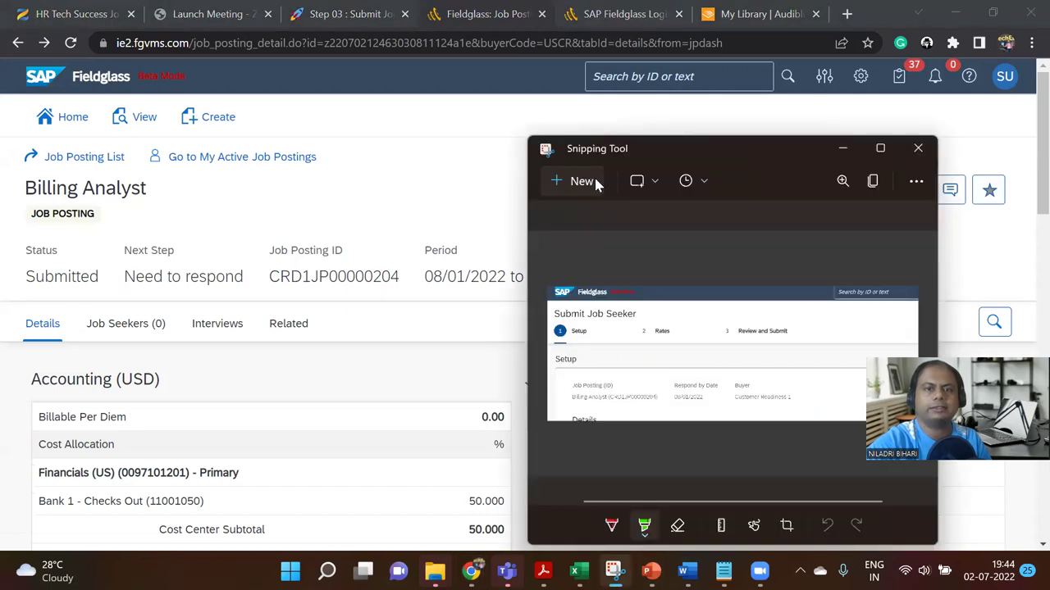
{"action": "left_click", "coordinate": [581, 181]}
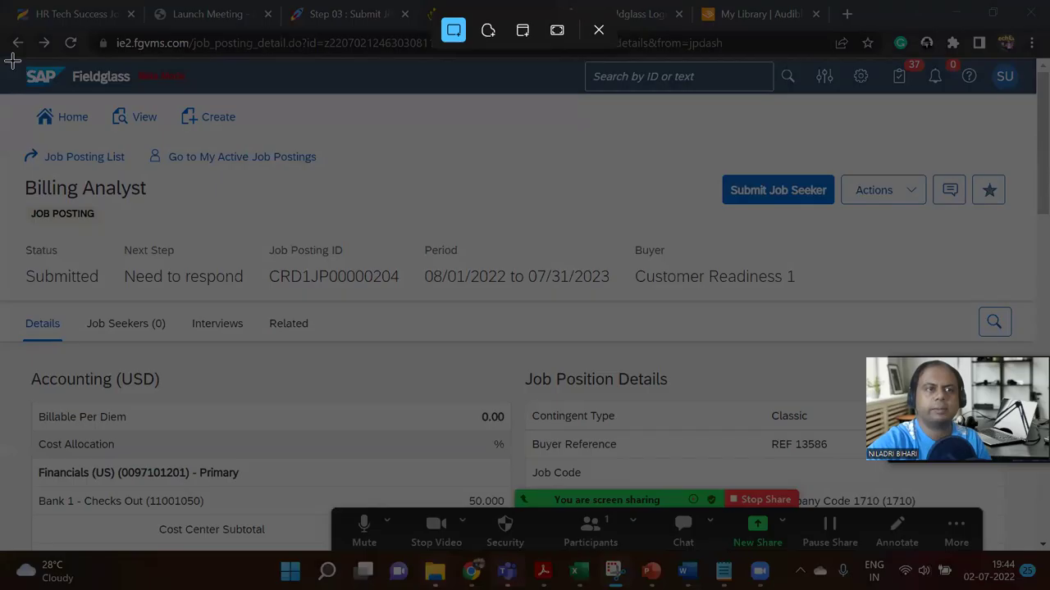
{"action": "left_click_drag", "start_coordinate": [13, 60], "coordinate": [881, 478]}
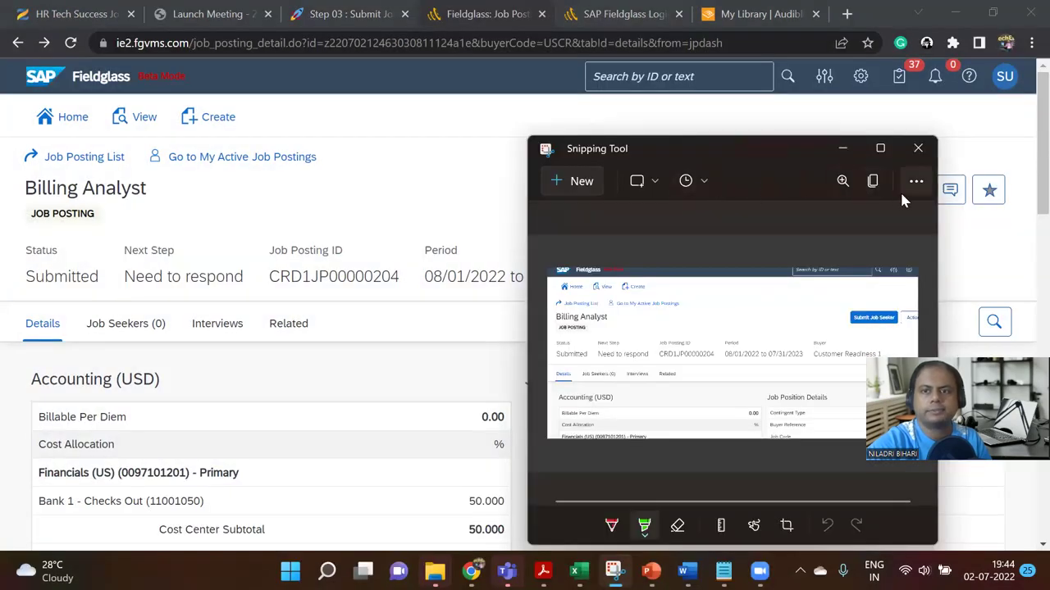
Step: Highlight Job Posting ID CRD1JP00000204 in green and copy the snip
{"action": "left_click", "coordinate": [880, 147]}
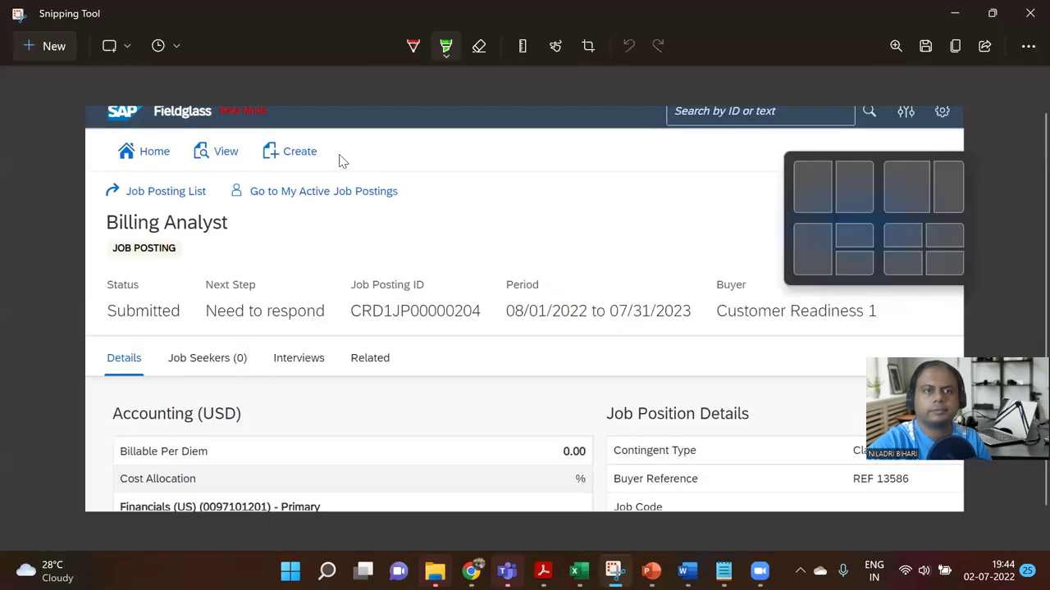
{"action": "left_click", "coordinate": [445, 48]}
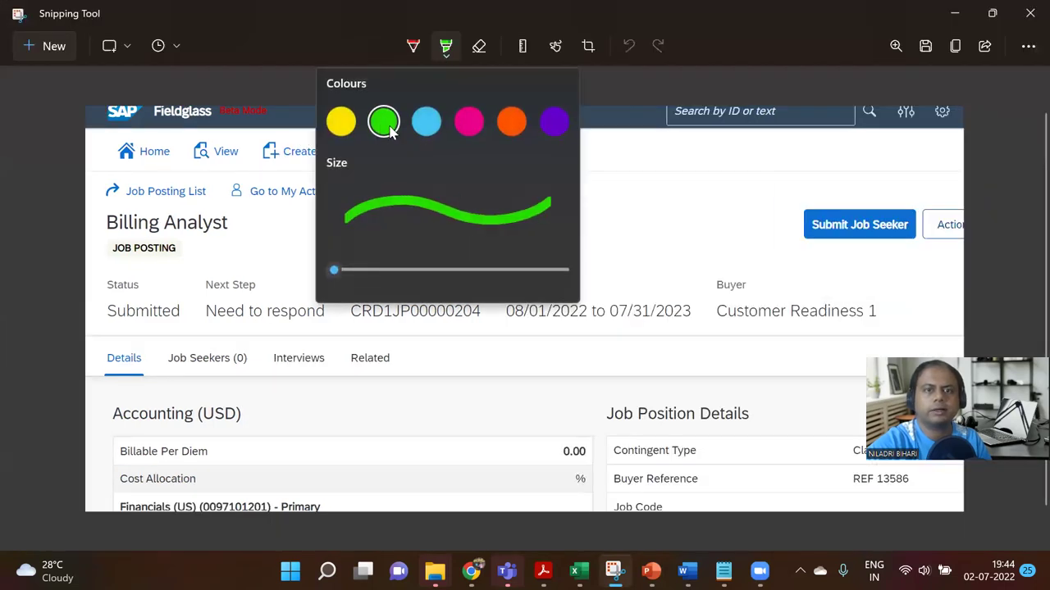
{"action": "left_click", "coordinate": [382, 123]}
{"action": "left_click_drag", "start_coordinate": [353, 311], "coordinate": [484, 316]}
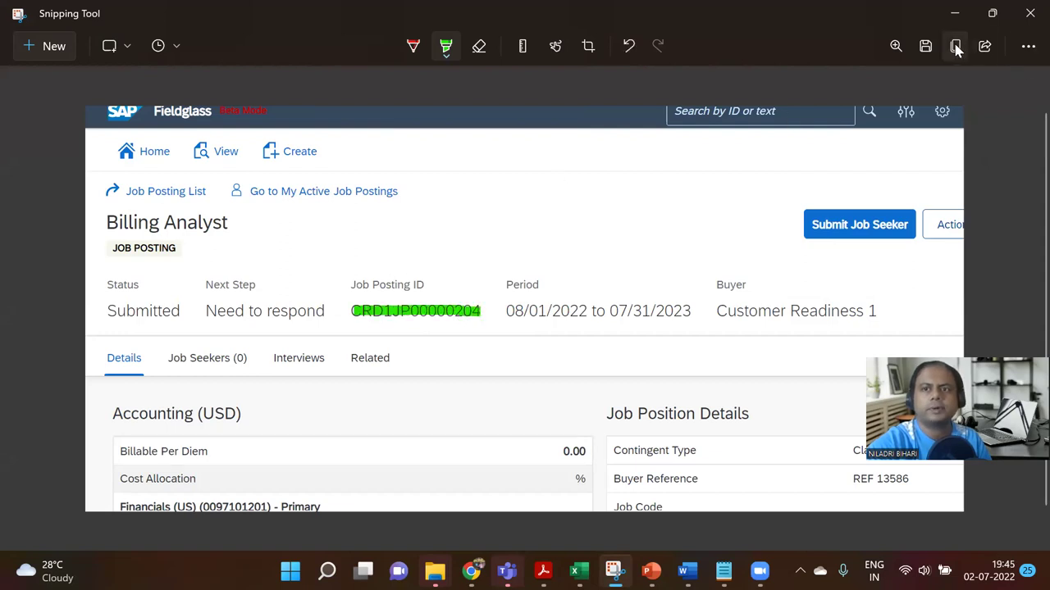
{"action": "left_click", "coordinate": [955, 47]}
{"action": "left_click", "coordinate": [651, 571]}
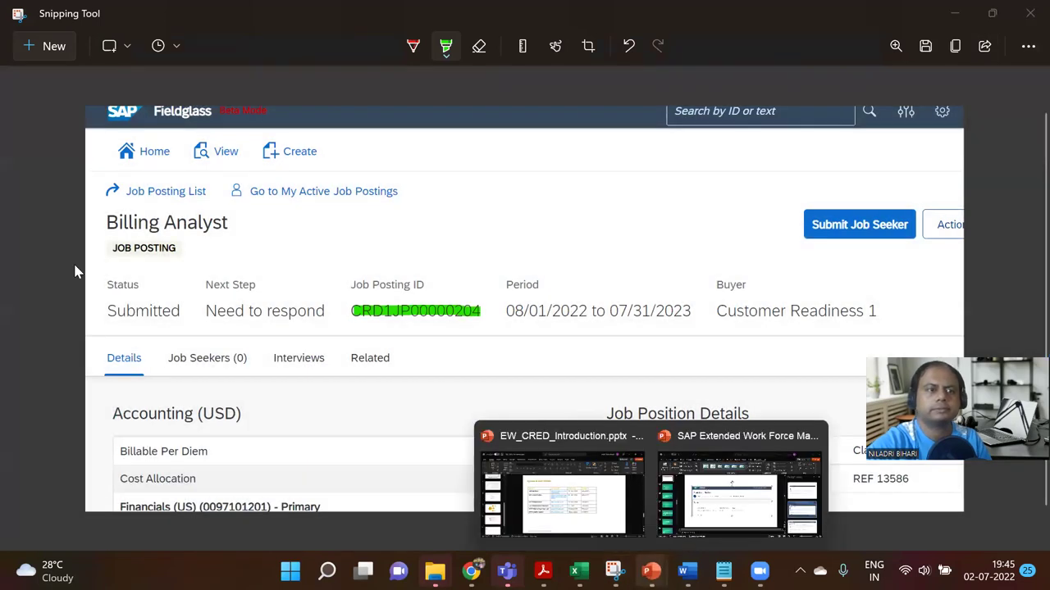
Step: Add a blank slide 34 and paste the highlighted screenshot, enlarged and repositioned
{"action": "left_click", "coordinate": [738, 492]}
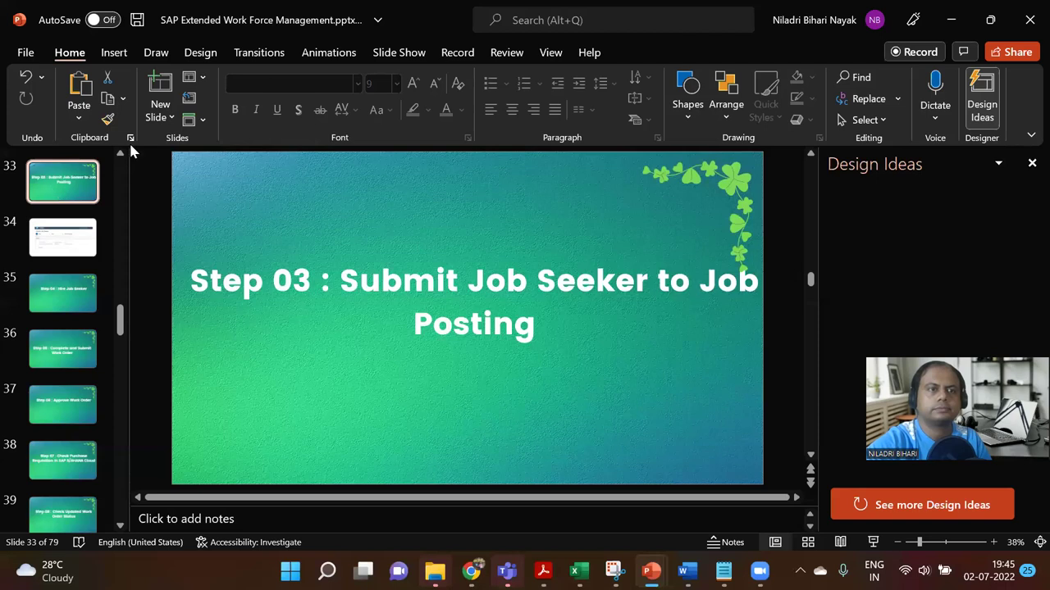
{"action": "left_click", "coordinate": [157, 122]}
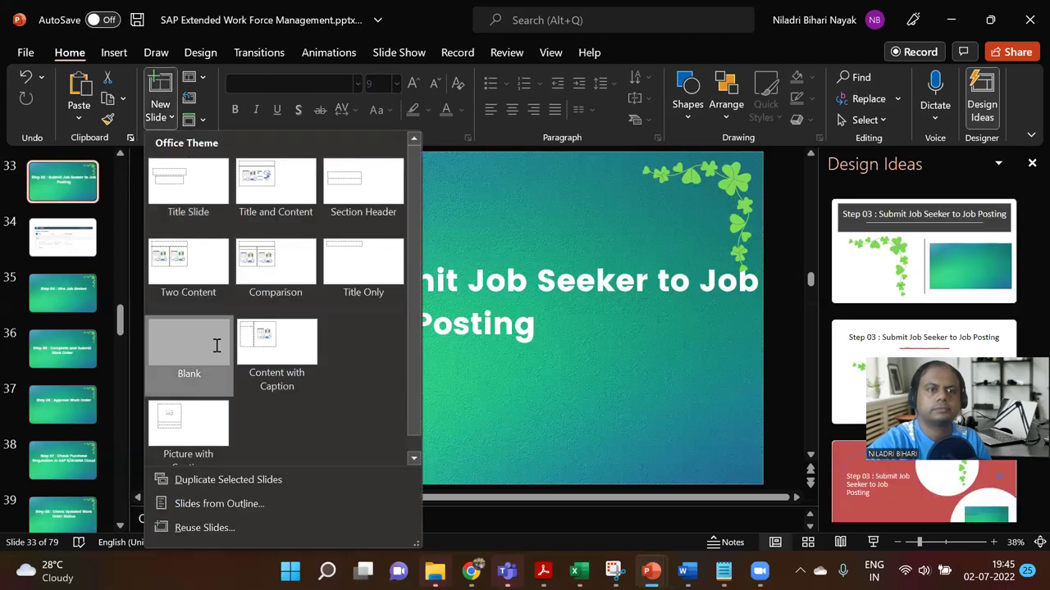
{"action": "left_click", "coordinate": [215, 345]}
{"action": "key", "text": "ctrl+v"}
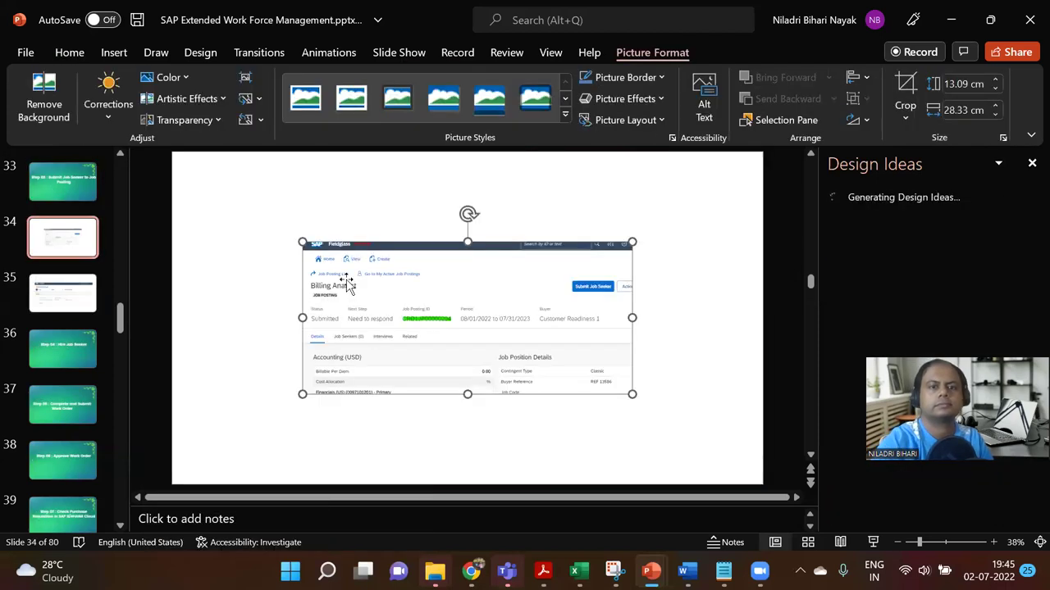
{"action": "left_click_drag", "start_coordinate": [631, 393], "coordinate": [672, 459]}
{"action": "left_click_drag", "start_coordinate": [546, 382], "coordinate": [465, 326]}
Step: Check slide 35's earlier screenshot, then return to the Fieldglass browser window
{"action": "left_click", "coordinate": [77, 296]}
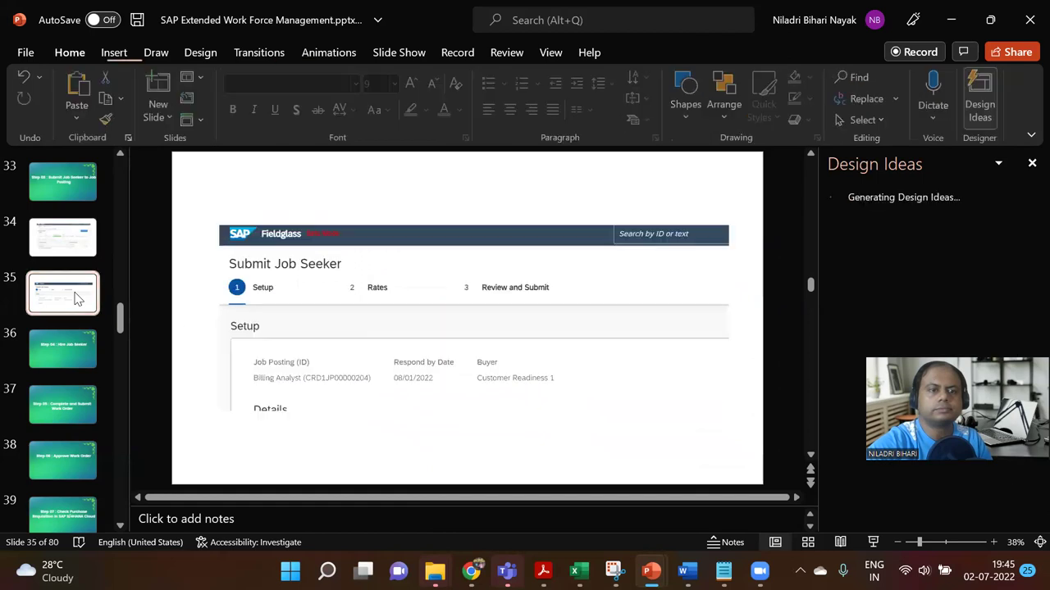
{"action": "mouse_move", "coordinate": [482, 566]}
{"action": "left_click", "coordinate": [434, 482]}
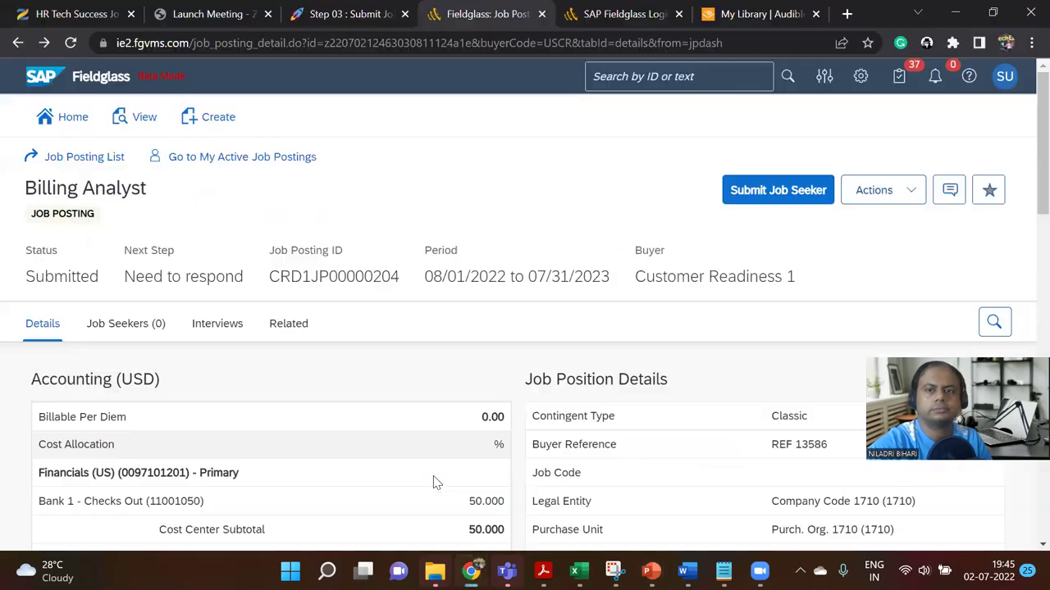
Step: Start Submit Job Seeker for Billing Analyst and open the Search Existing Workforce panel
{"action": "left_click", "coordinate": [780, 191]}
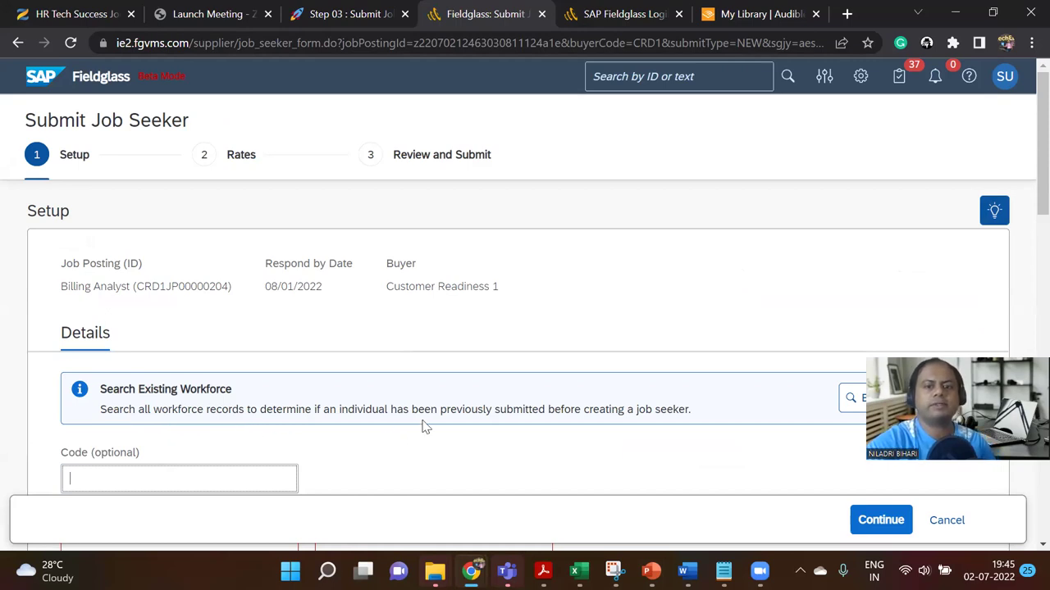
{"action": "scroll", "coordinate": [424, 426], "scroll_direction": "down", "scroll_amount": 1}
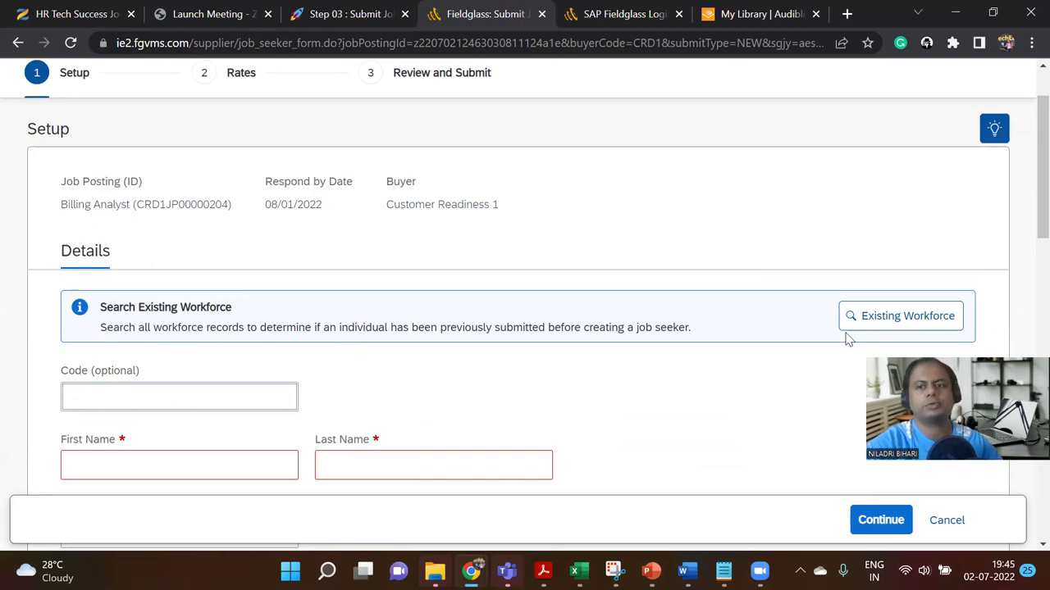
{"action": "left_click", "coordinate": [874, 332]}
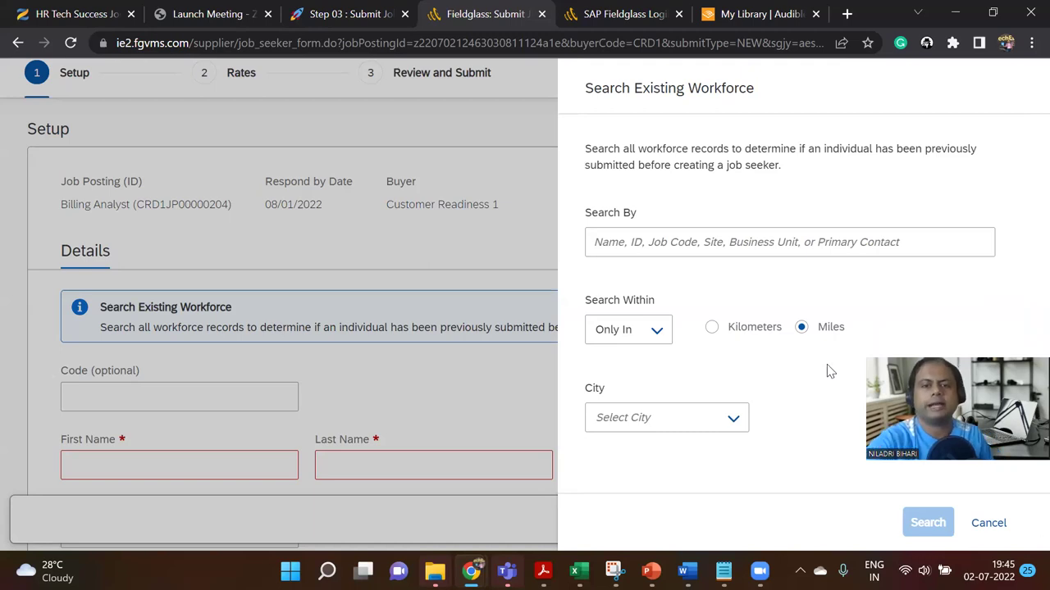
Step: Set the workforce search radius to 50 miles around Detroit, Illinois
{"action": "left_click", "coordinate": [712, 328]}
{"action": "left_click", "coordinate": [656, 332]}
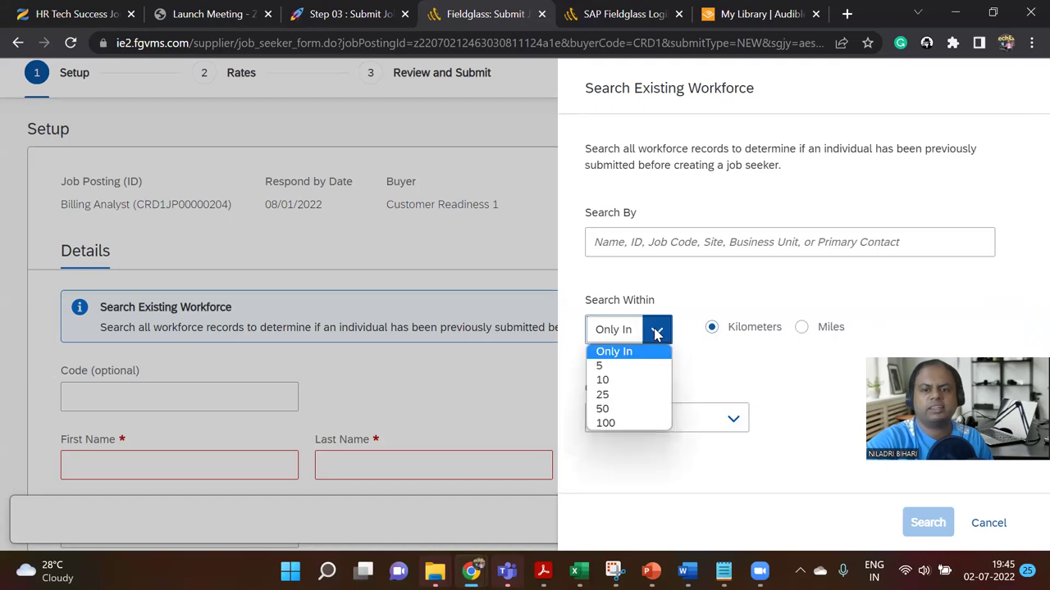
{"action": "left_click", "coordinate": [631, 404]}
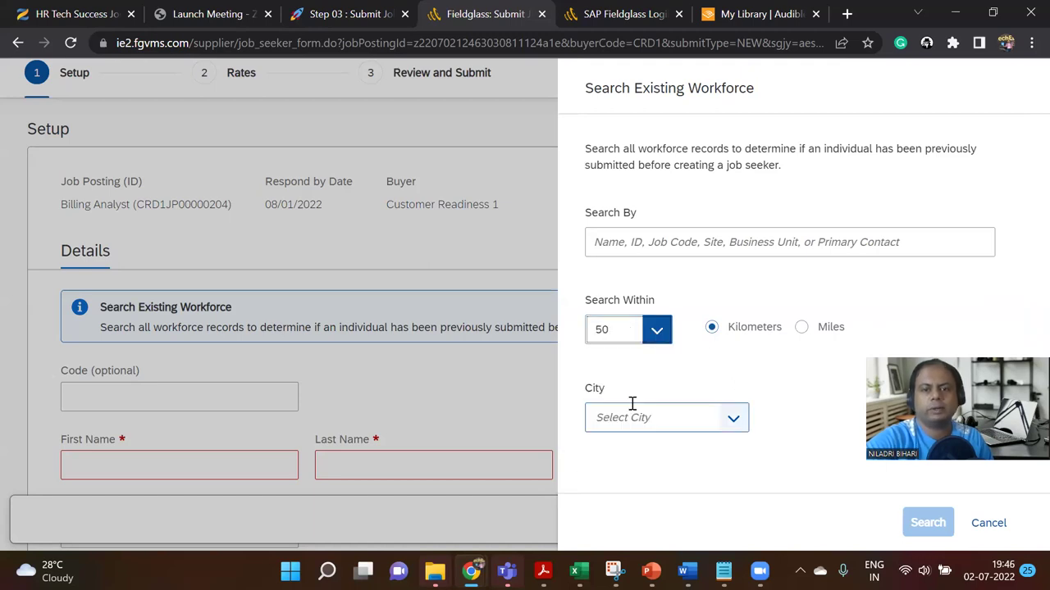
{"action": "left_click", "coordinate": [733, 420]}
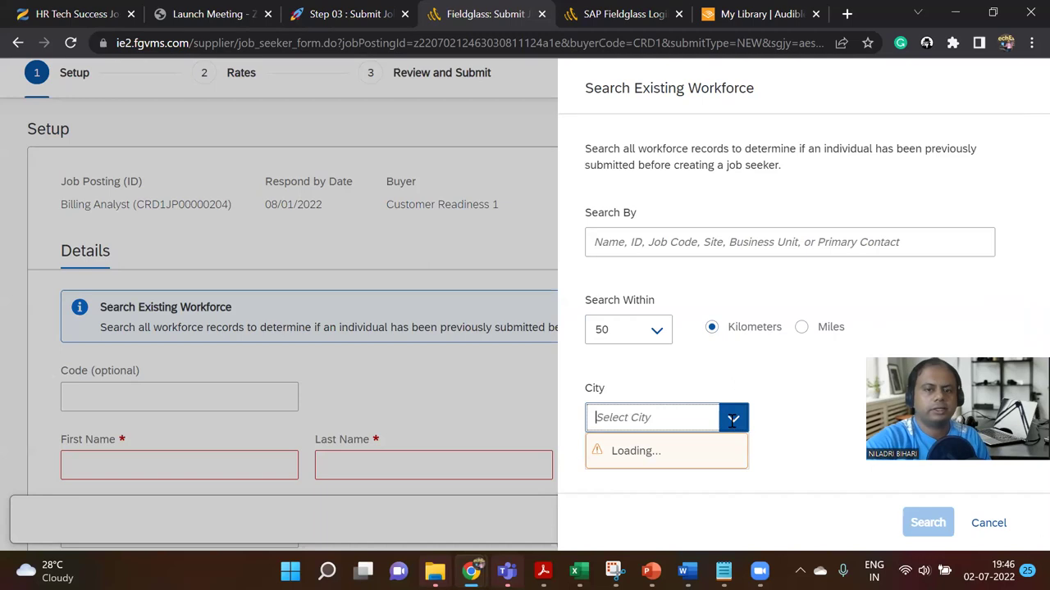
{"action": "type", "text": "de"}
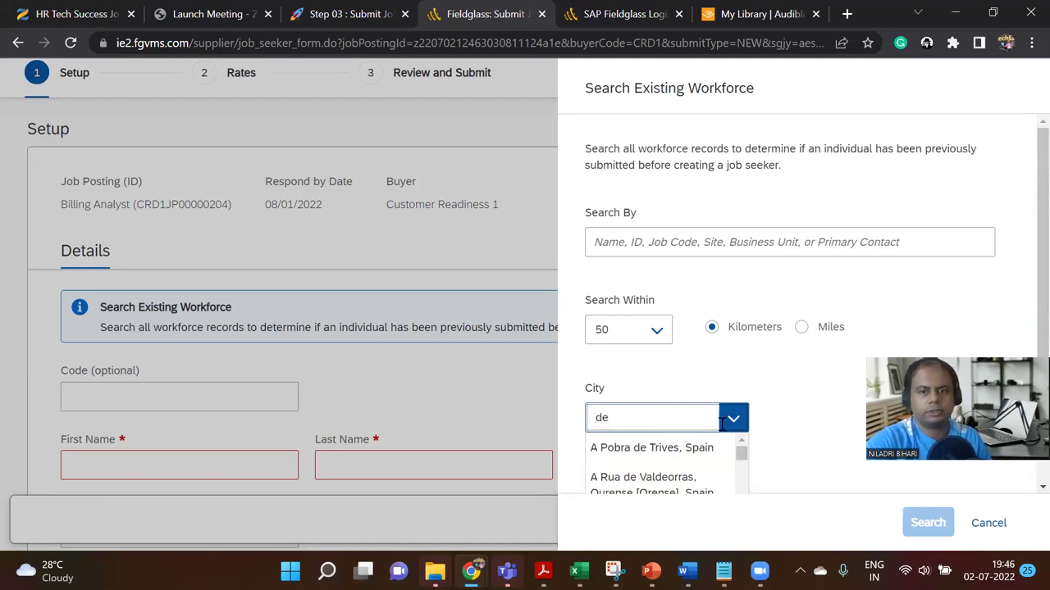
{"action": "type", "text": "tr"}
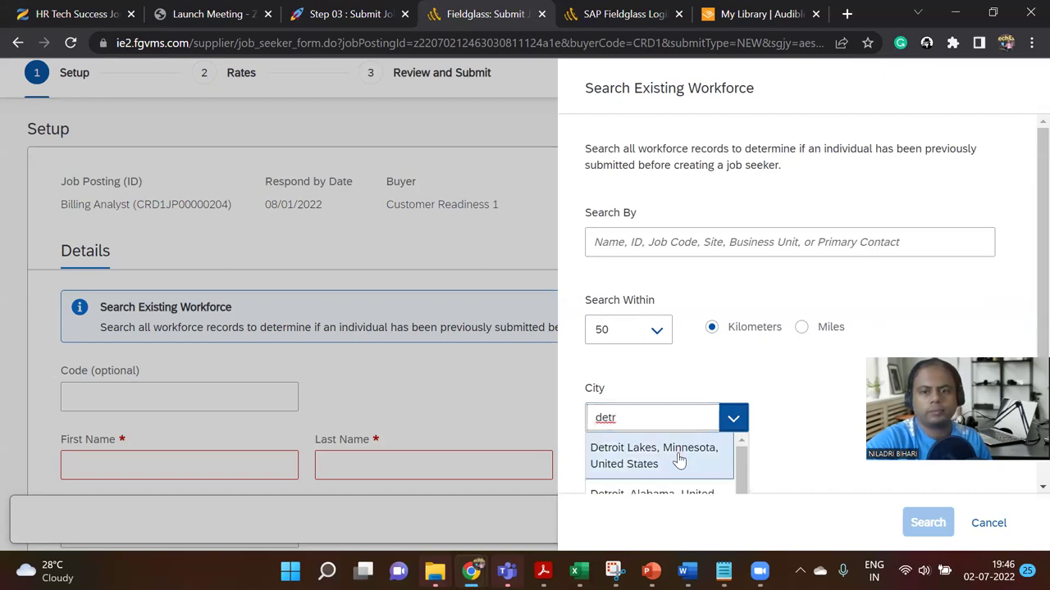
{"action": "scroll", "coordinate": [681, 463], "scroll_direction": "down", "scroll_amount": 1}
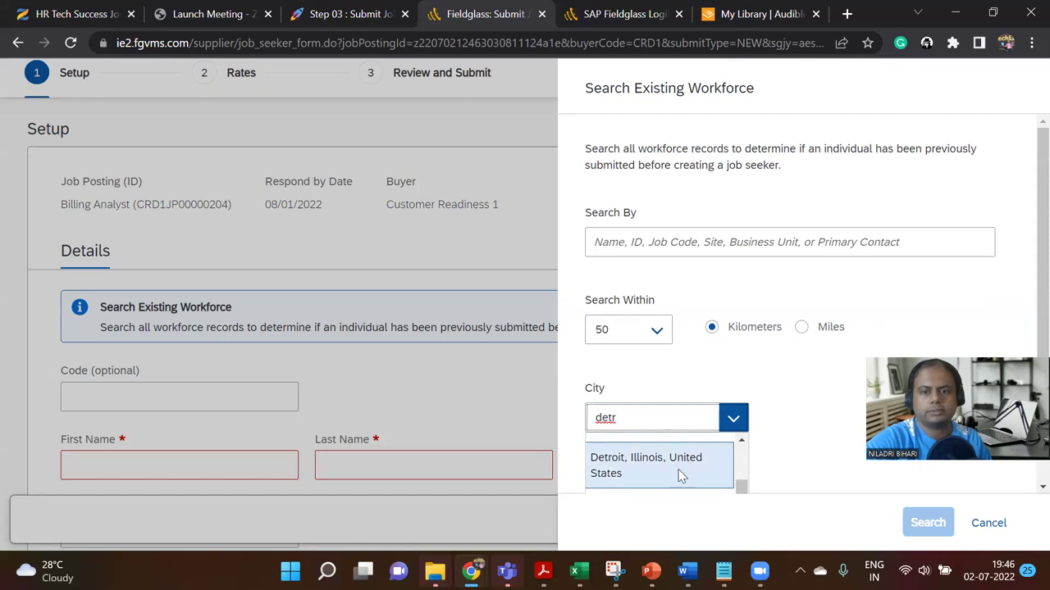
{"action": "left_click", "coordinate": [681, 478]}
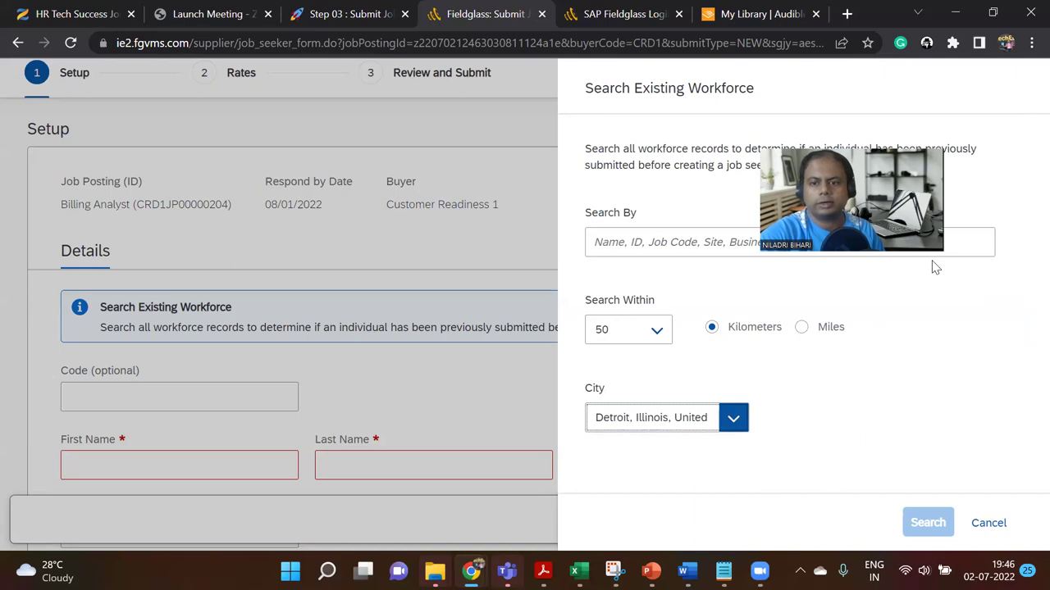
{"action": "left_click", "coordinate": [800, 332]}
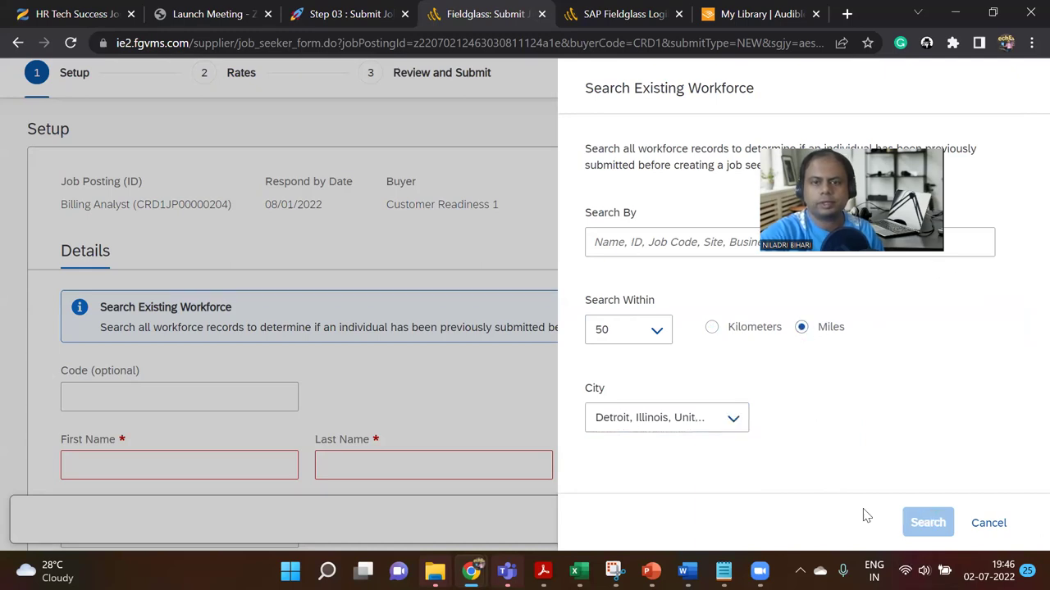
Step: Search existing workforce for 'billing', find no match, and cancel the search panel
{"action": "left_click", "coordinate": [648, 244]}
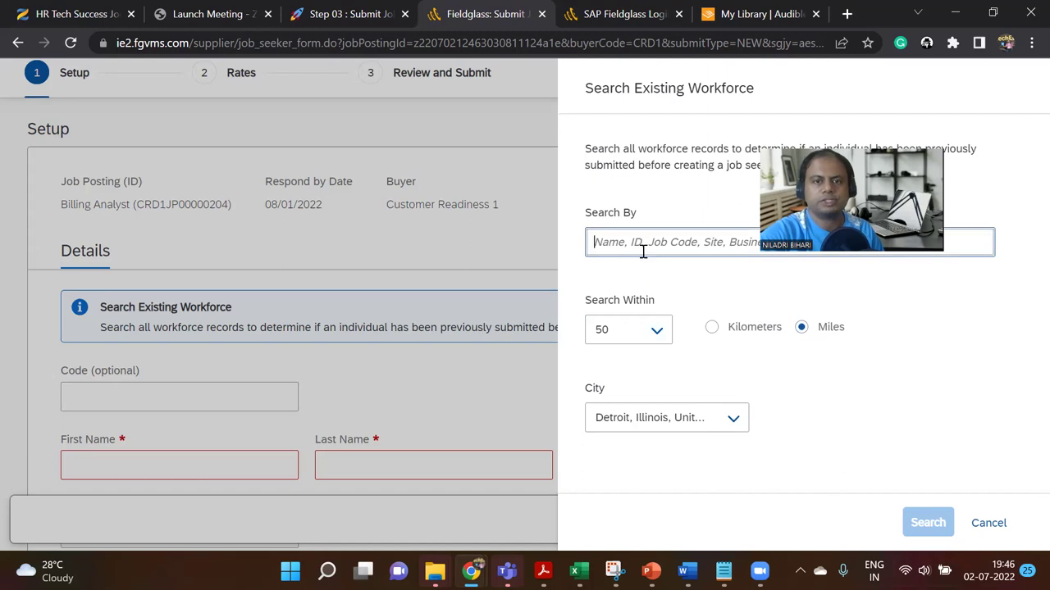
{"action": "left_click", "coordinate": [767, 251]}
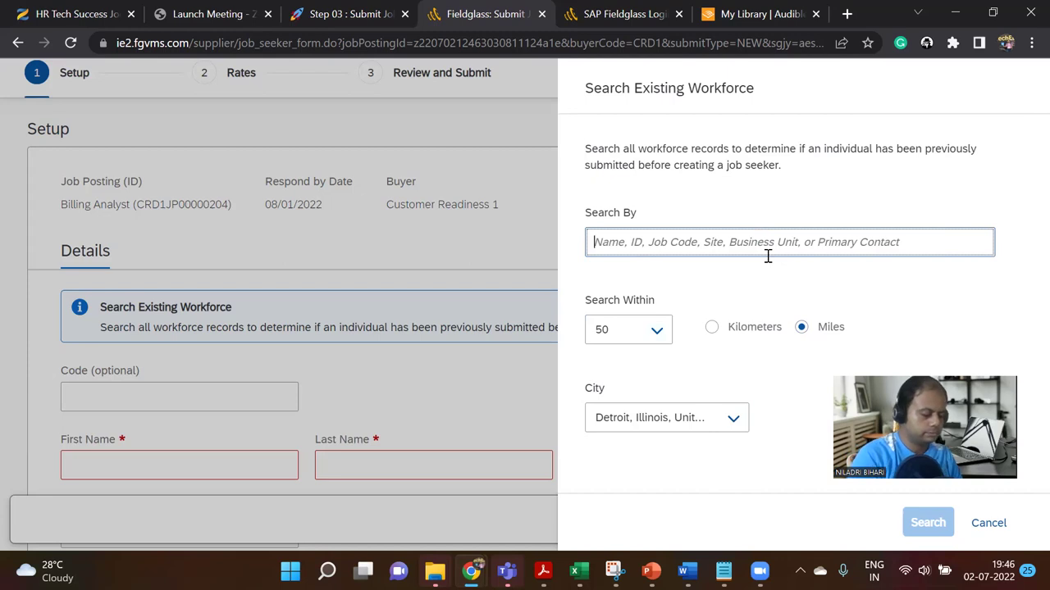
{"action": "type", "text": "billing"}
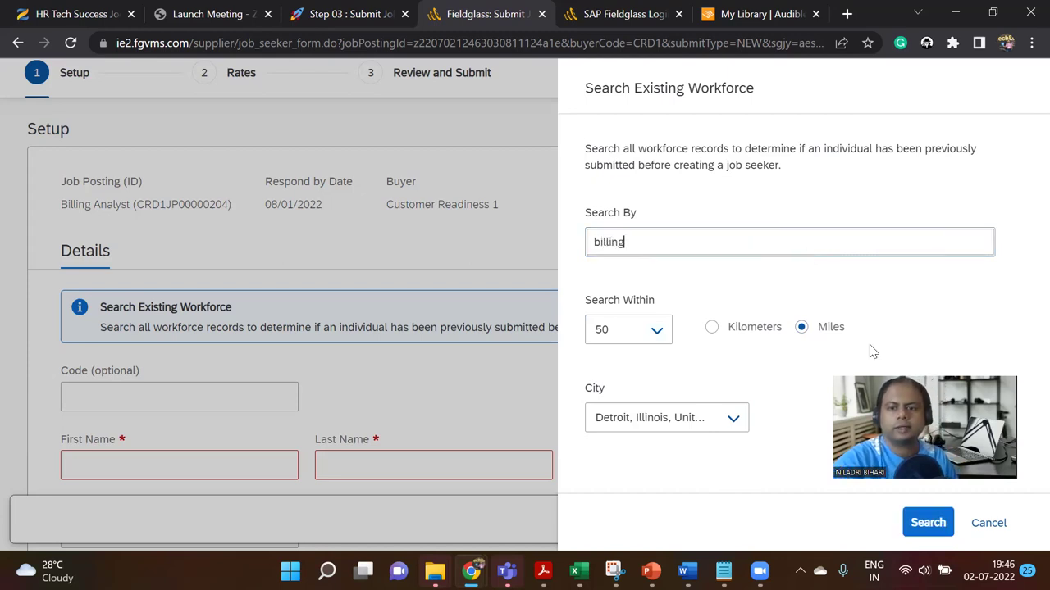
{"action": "left_click", "coordinate": [927, 521]}
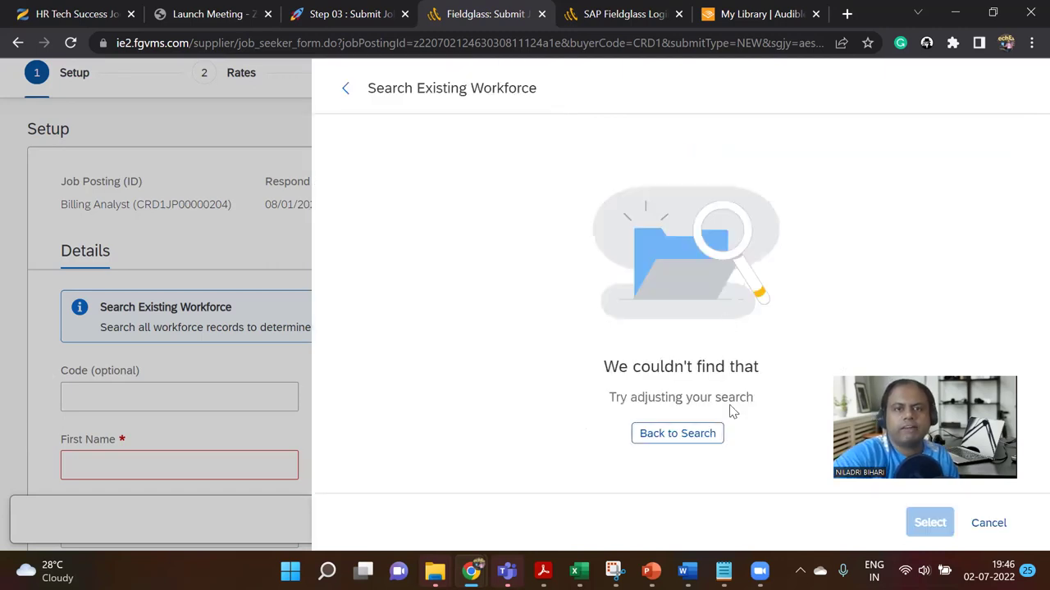
{"action": "left_click", "coordinate": [693, 443]}
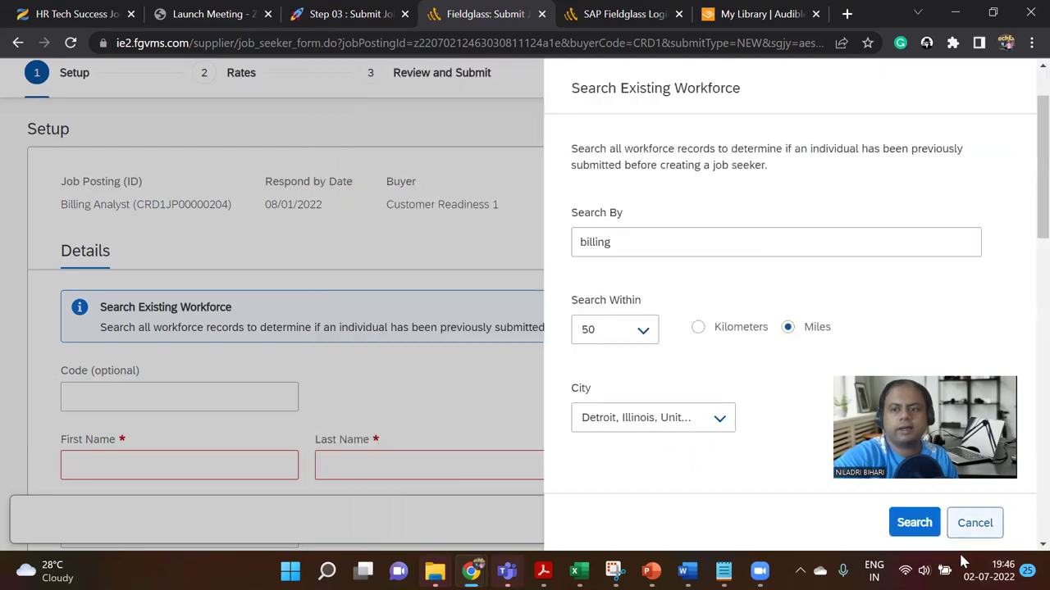
{"action": "left_click", "coordinate": [973, 523]}
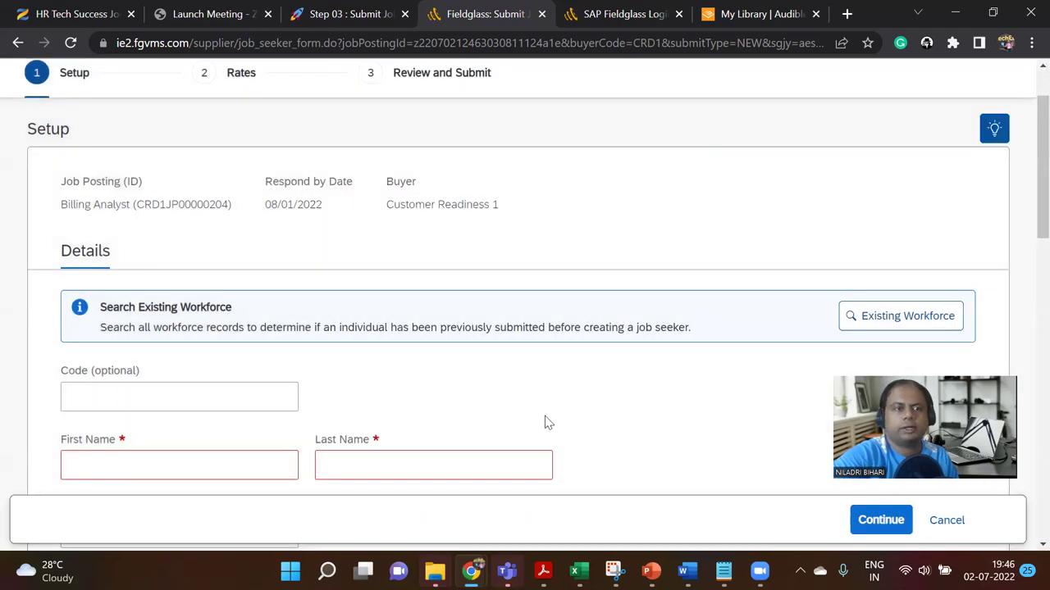
{"action": "scroll", "coordinate": [140, 297], "scroll_direction": "down", "scroll_amount": 2}
Step: Enter the job seeker's first and last name
{"action": "scroll", "coordinate": [175, 274], "scroll_direction": "up", "scroll_amount": 1}
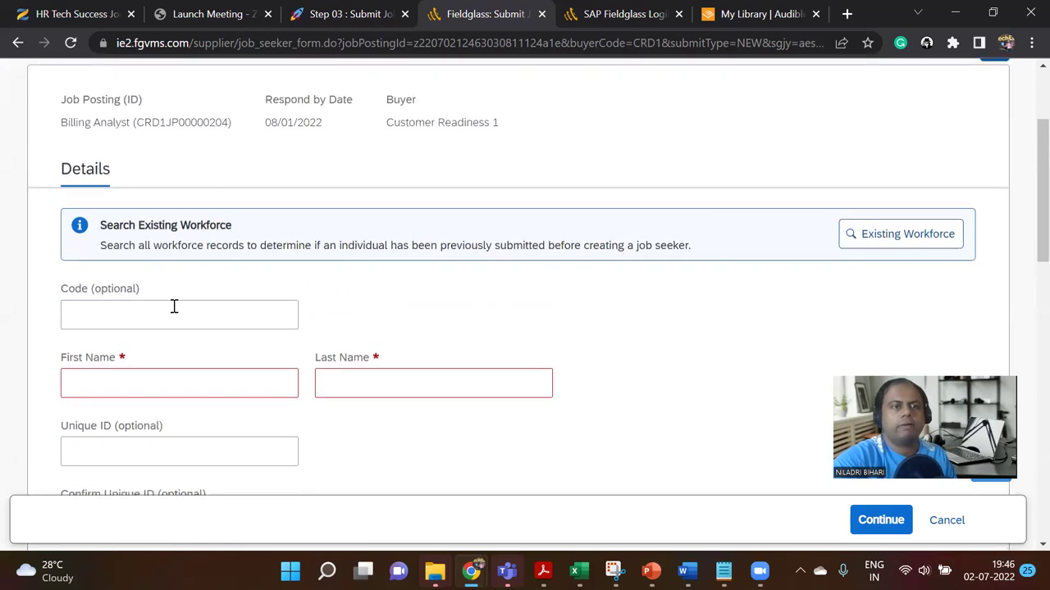
{"action": "left_click", "coordinate": [178, 381]}
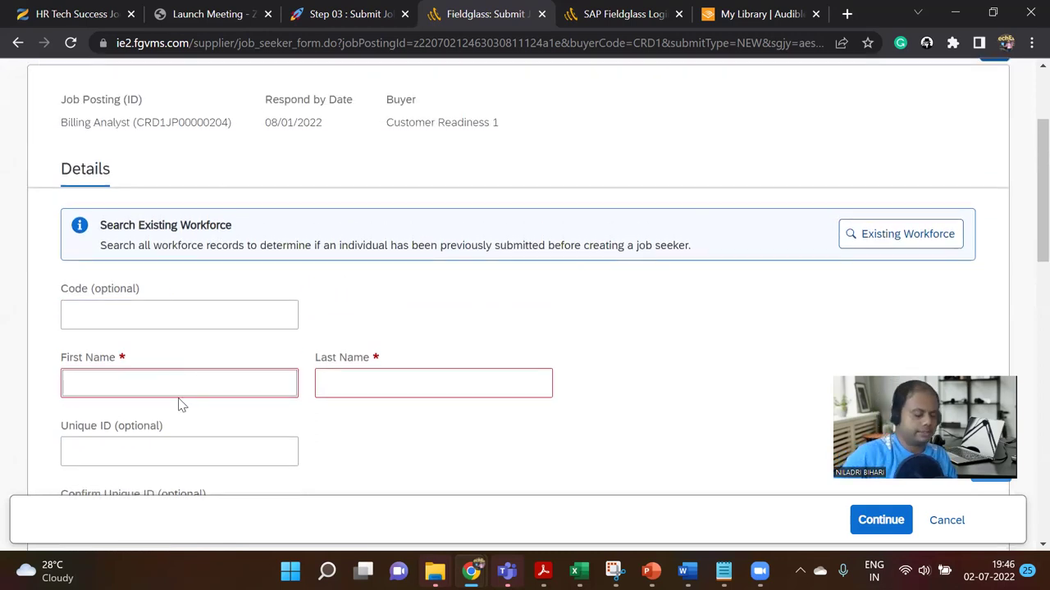
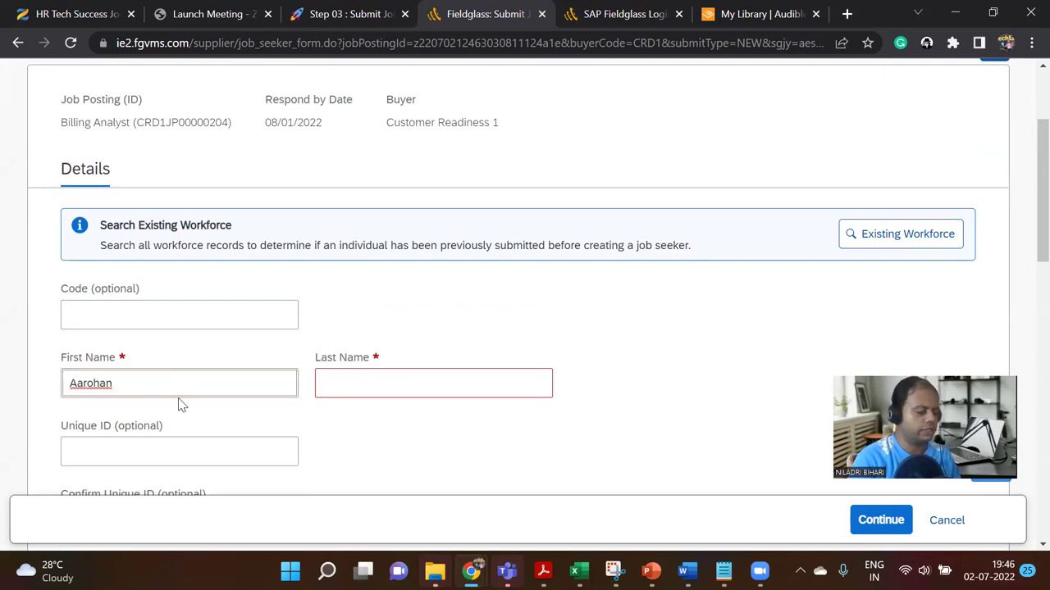
{"action": "key", "text": "Tab"}
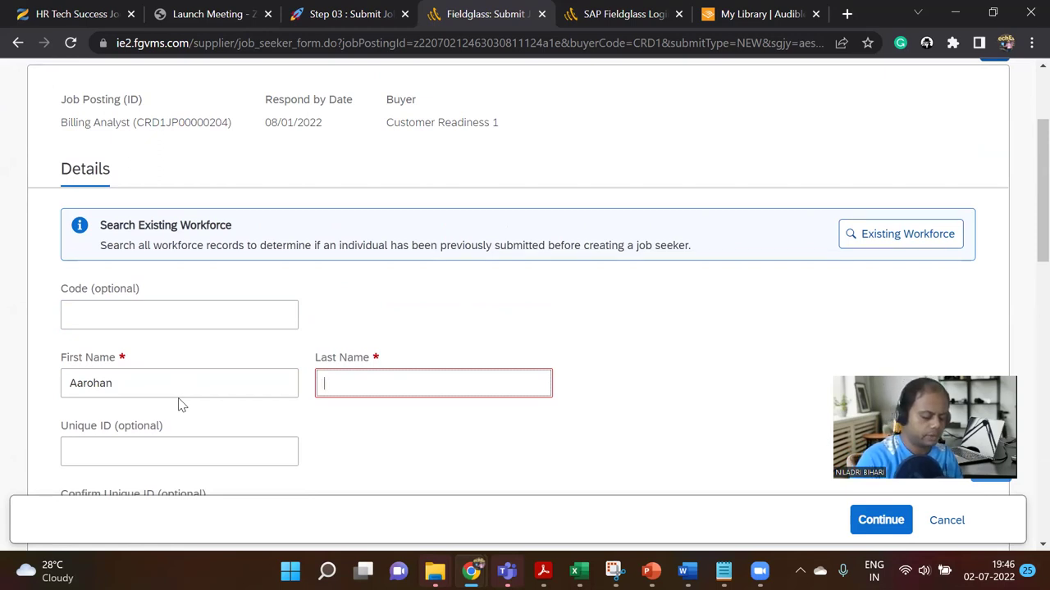
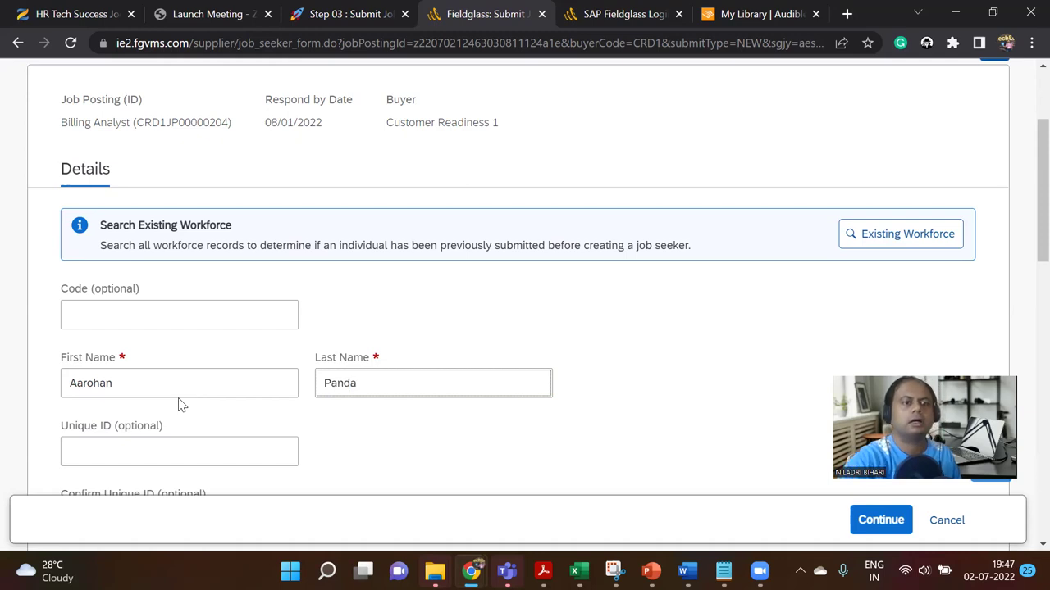
{"action": "scroll", "coordinate": [172, 407], "scroll_direction": "down", "scroll_amount": 1}
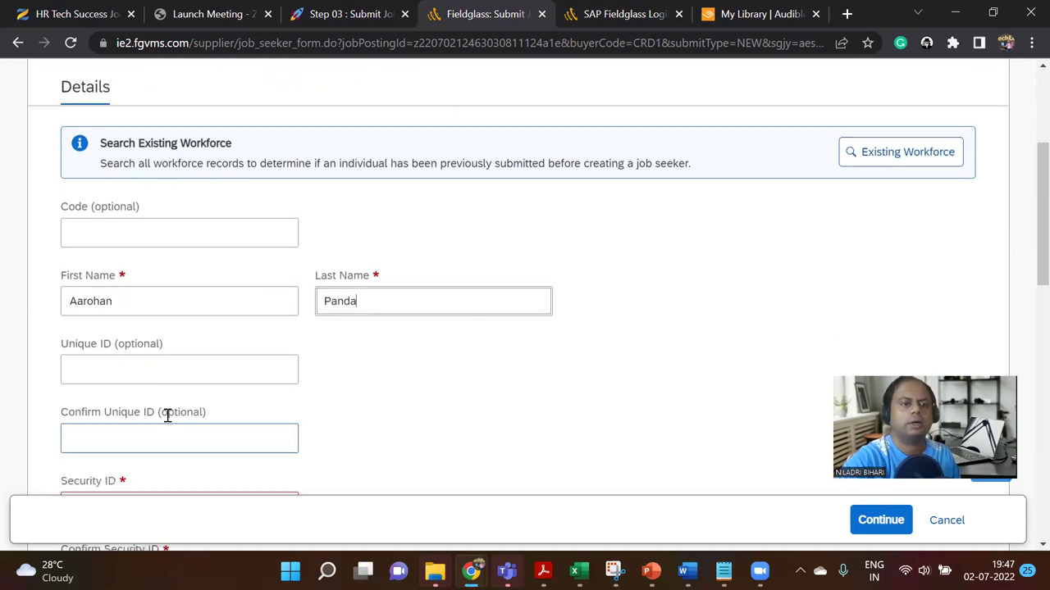
Step: Enter the unique ID and its confirmation, and set the code to PO001
{"action": "left_click", "coordinate": [123, 370]}
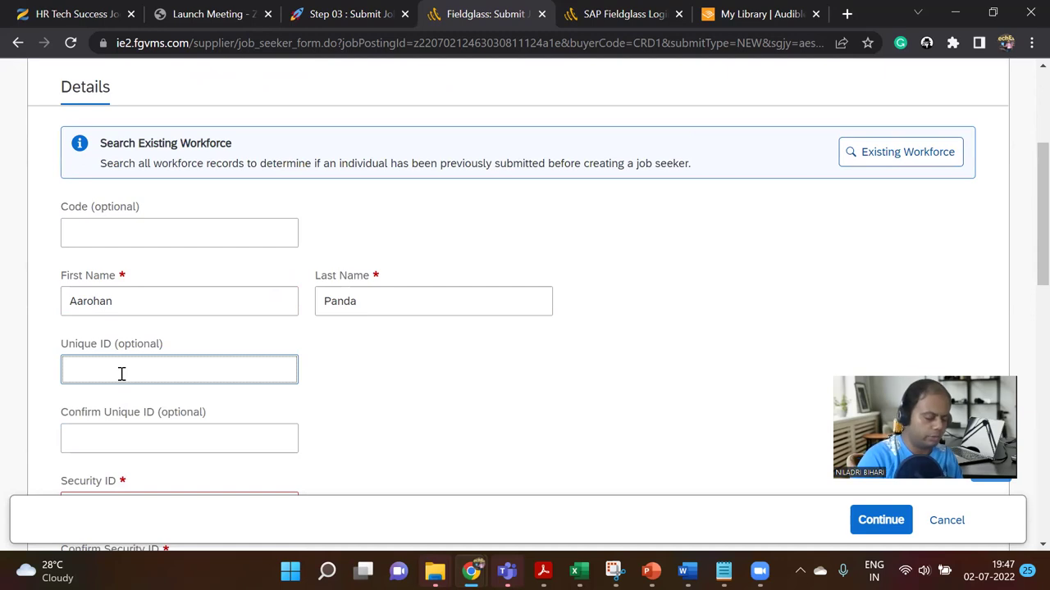
{"action": "type", "text": "SL001"}
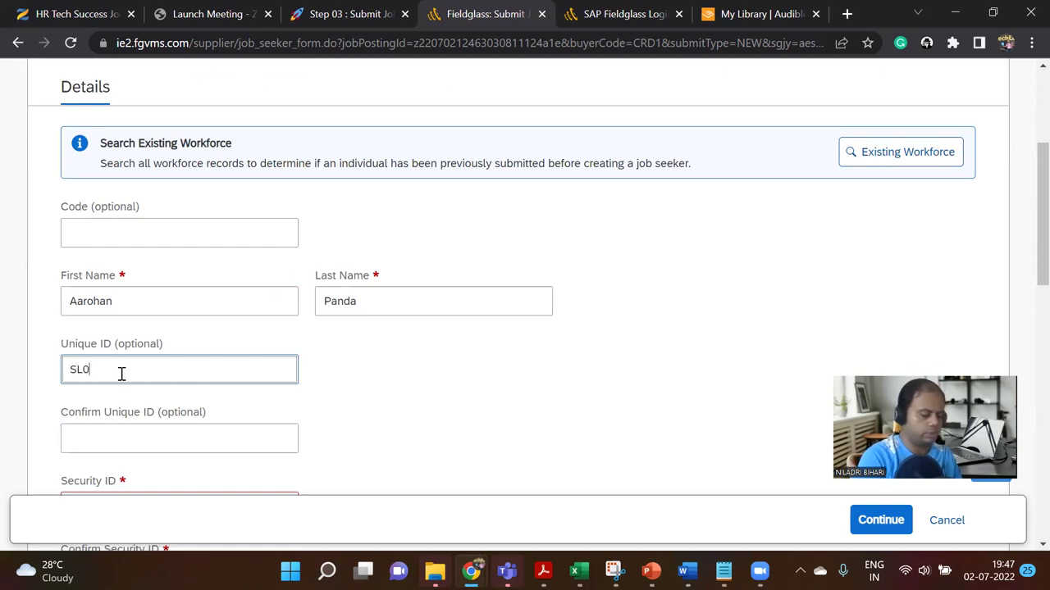
{"action": "left_click", "coordinate": [111, 440]}
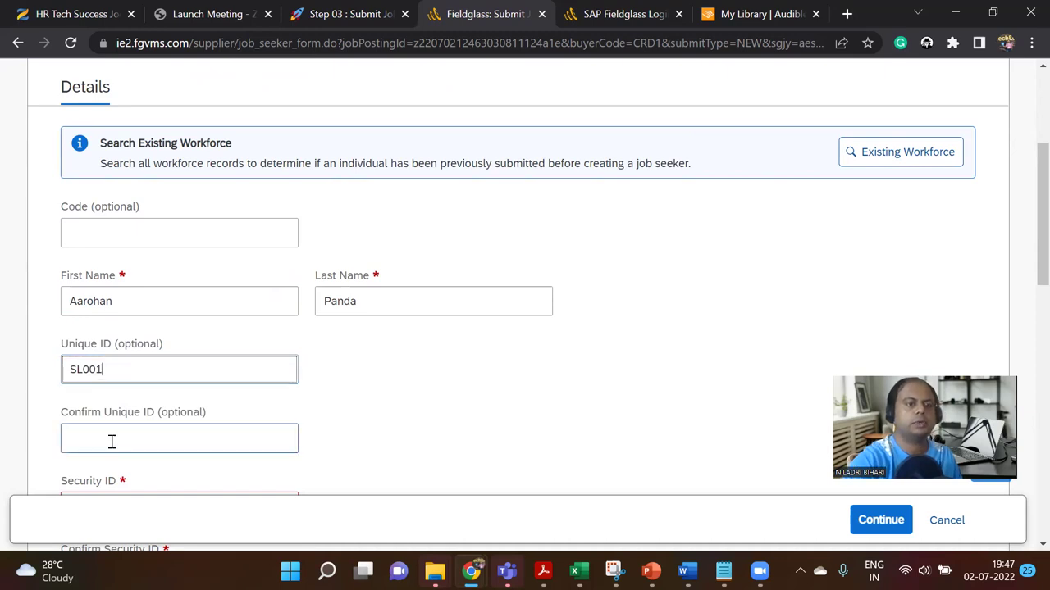
{"action": "type", "text": "SL001"}
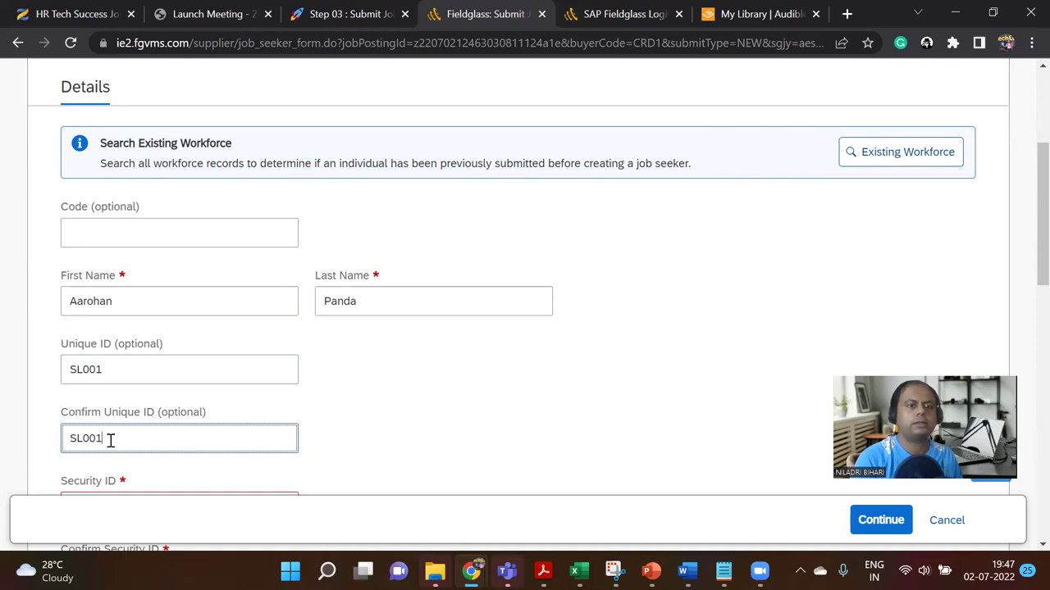
{"action": "left_click", "coordinate": [131, 239]}
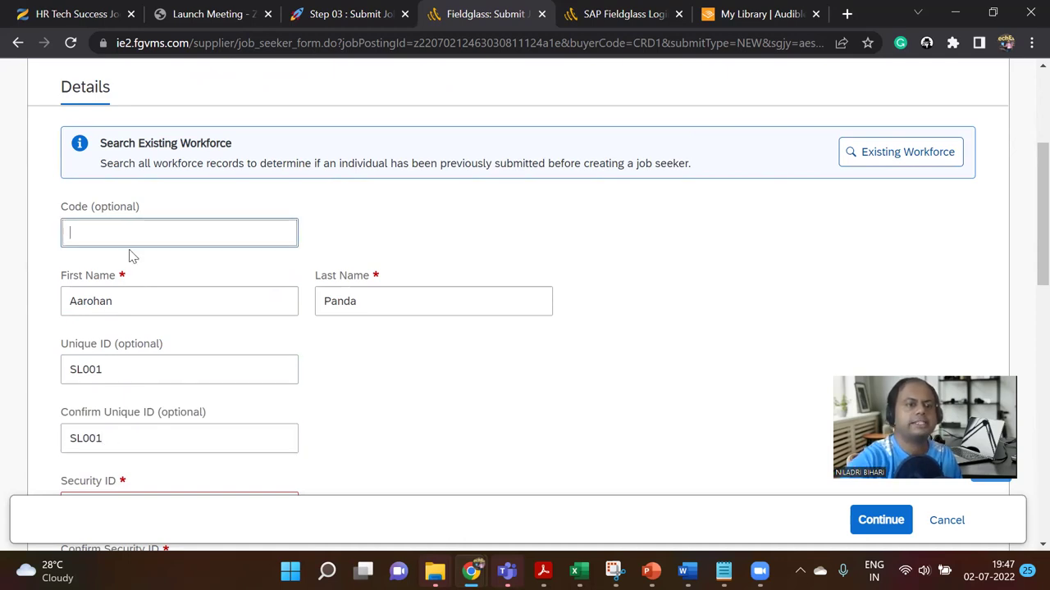
{"action": "type", "text": "SL0"}
{"action": "key", "text": "BackSpace"}
{"action": "key", "text": "BackSpace"}
{"action": "key", "text": "BackSpace"}
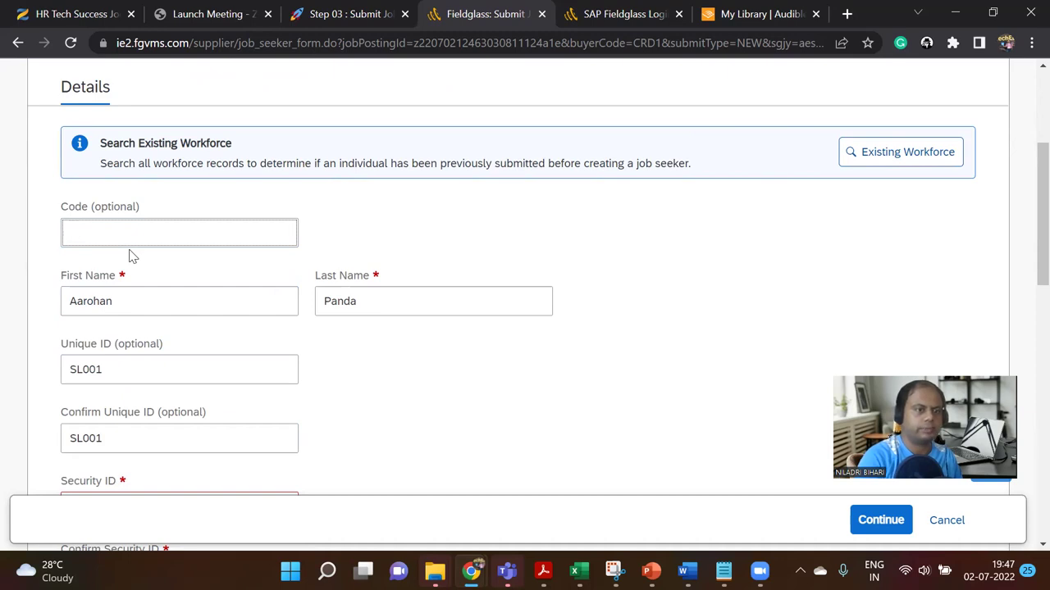
{"action": "type", "text": "PO01"}
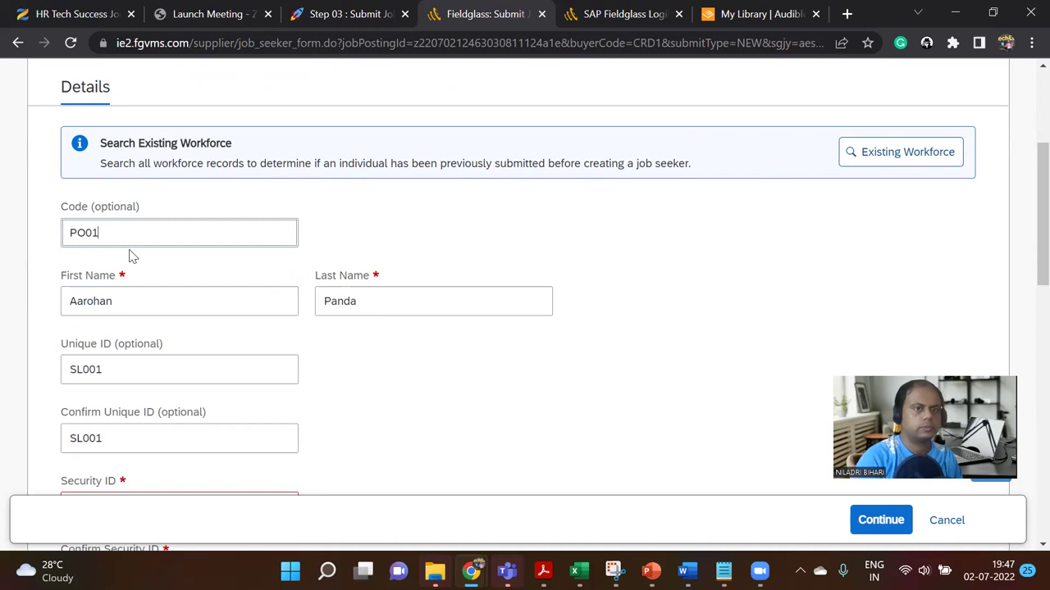
{"action": "key", "text": "BackSpace"}
{"action": "type", "text": "01"}
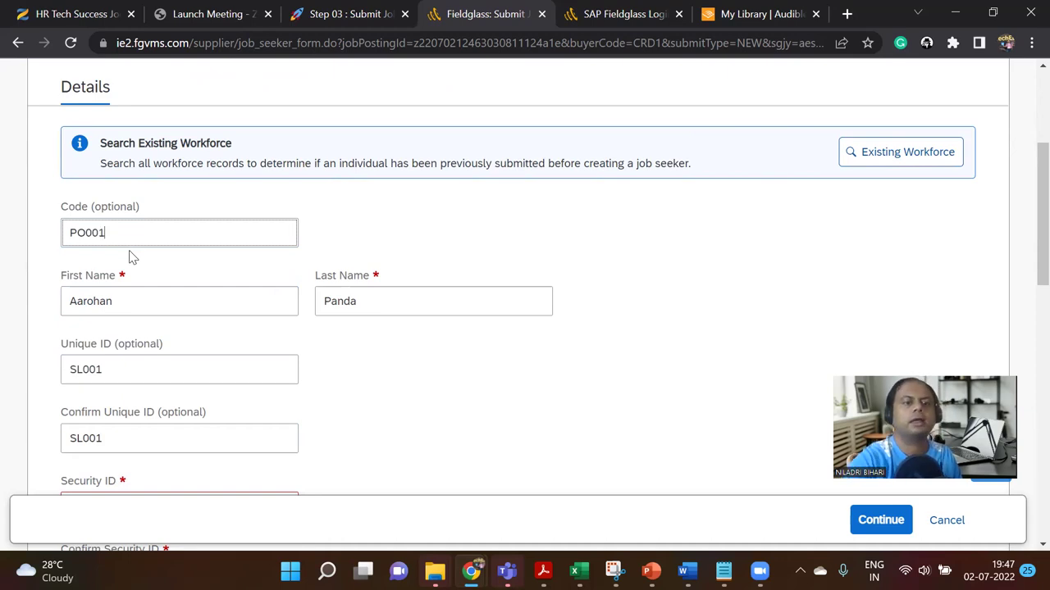
{"action": "scroll", "coordinate": [131, 257], "scroll_direction": "down", "scroll_amount": 3}
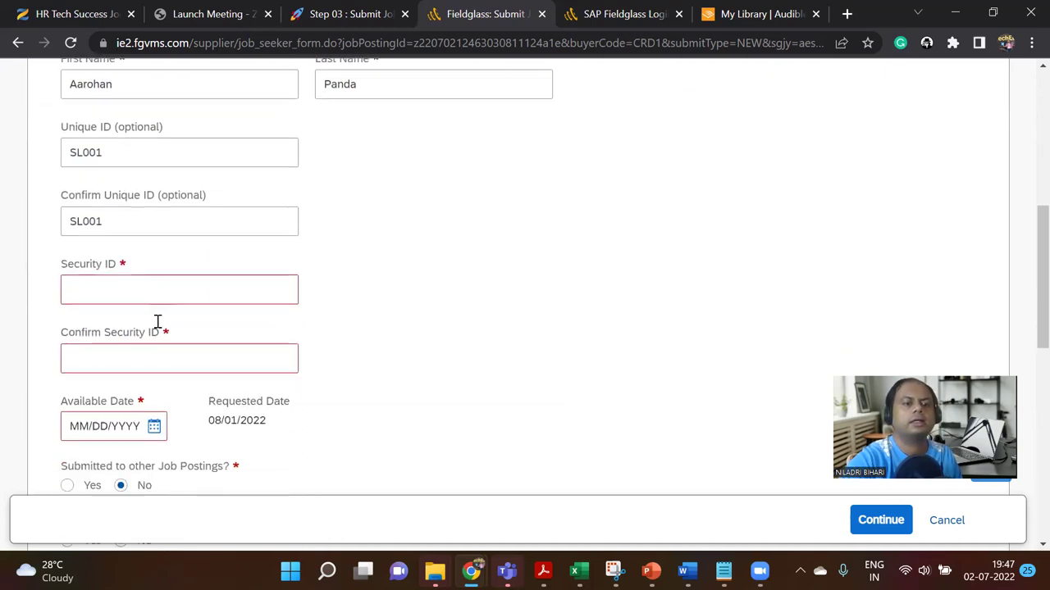
Step: Enter a name-plus-birthdate Security ID and paste the same value into Confirm Security ID
{"action": "left_click", "coordinate": [165, 260]}
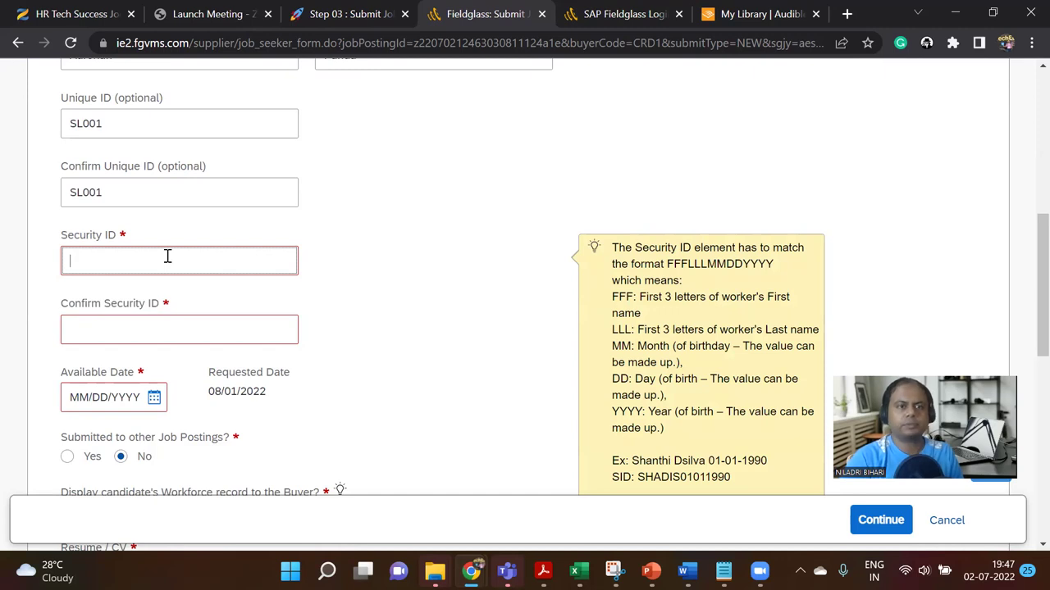
{"action": "type", "text": "AAR"}
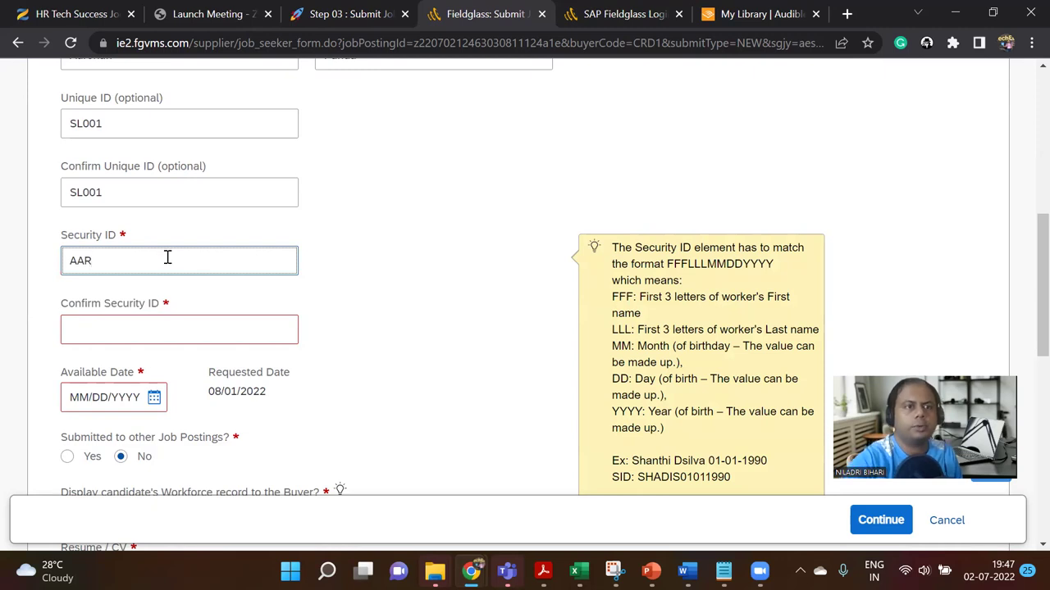
{"action": "scroll", "coordinate": [167, 258], "scroll_direction": "up", "scroll_amount": 1}
{"action": "scroll", "coordinate": [172, 267], "scroll_direction": "down", "scroll_amount": 1}
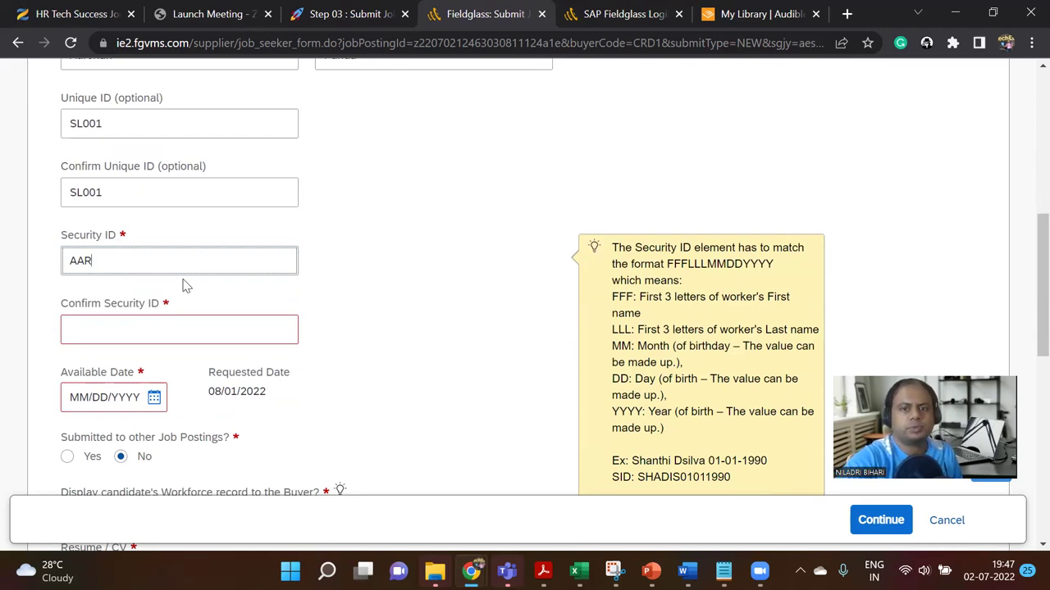
{"action": "scroll", "coordinate": [184, 283], "scroll_direction": "up", "scroll_amount": 1}
{"action": "scroll", "coordinate": [184, 280], "scroll_direction": "down", "scroll_amount": 1}
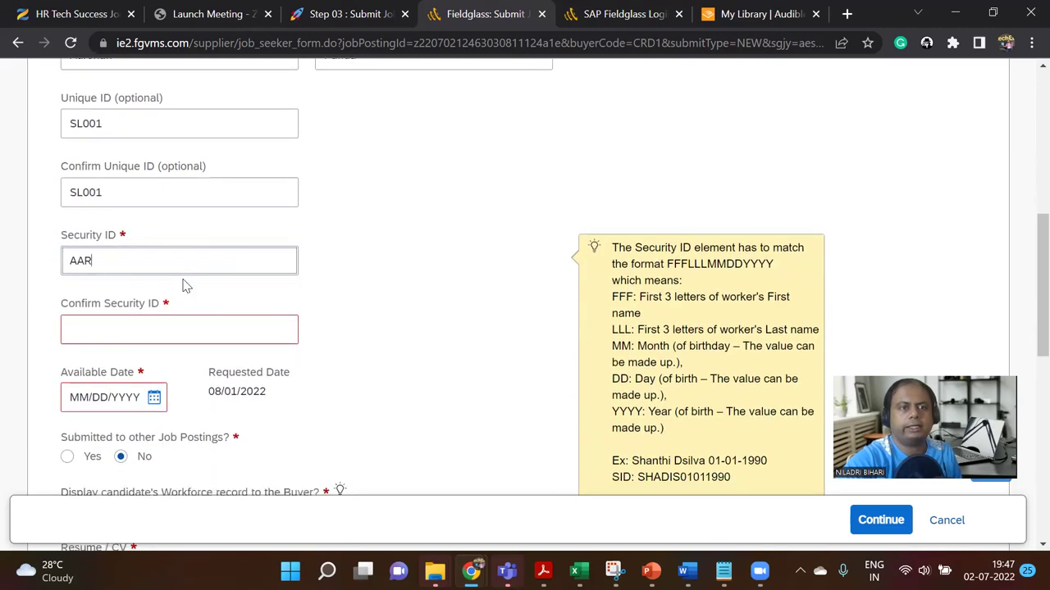
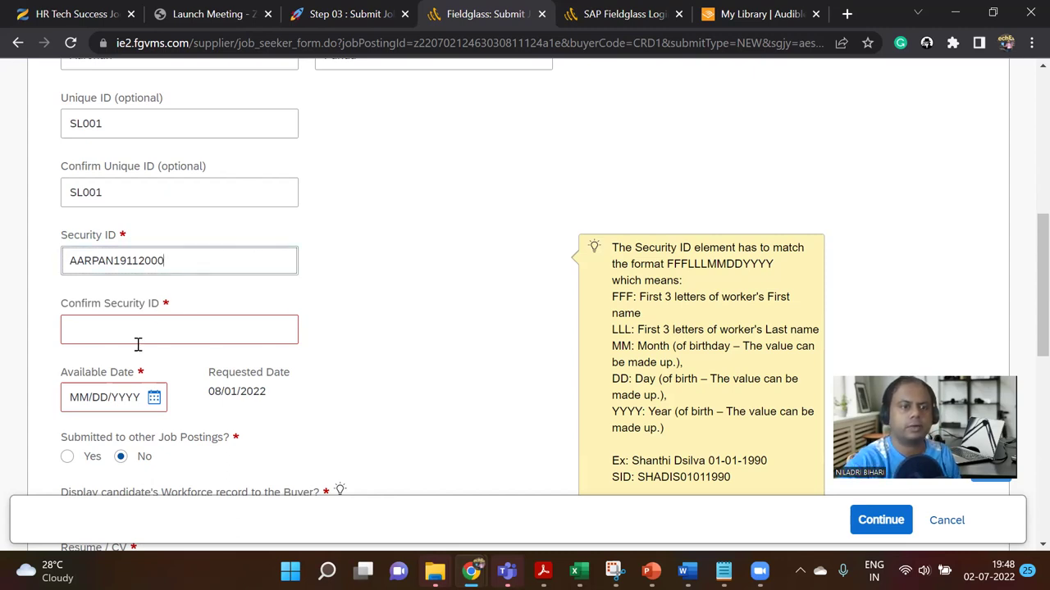
{"action": "left_click_drag", "start_coordinate": [167, 260], "coordinate": [56, 263]}
{"action": "key", "text": "ctrl+c"}
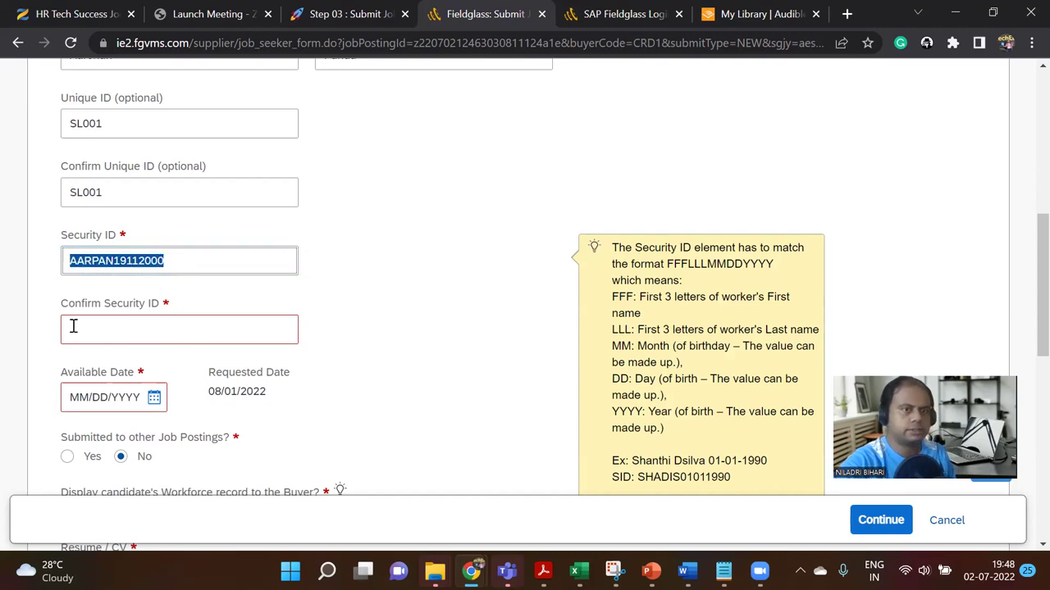
{"action": "left_click", "coordinate": [75, 328]}
{"action": "key", "text": "ctrl+v"}
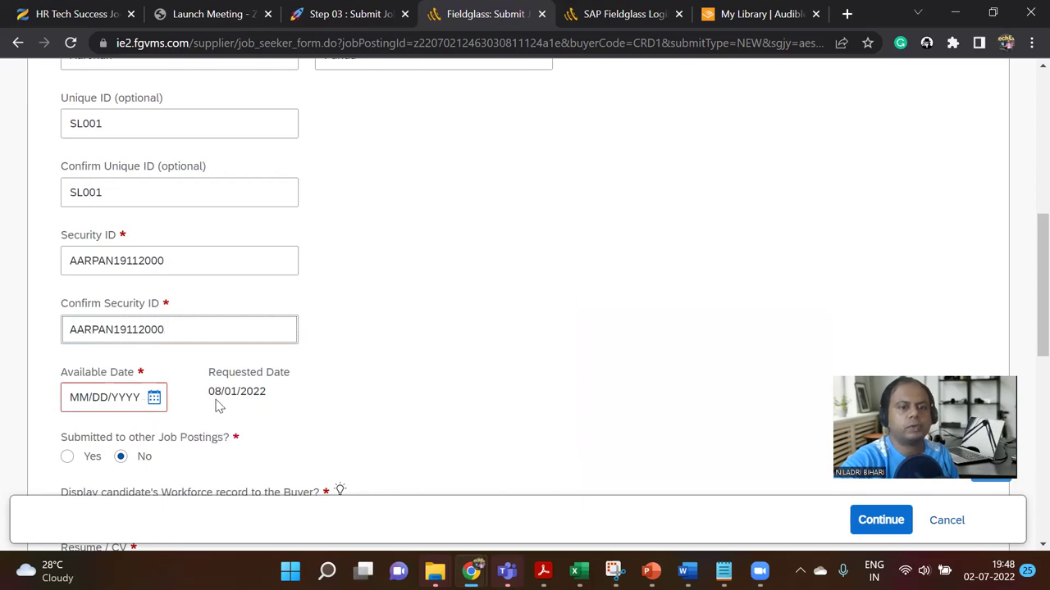
Step: Set the job seeker's Available Date to 08/01/2022
{"action": "left_click", "coordinate": [154, 399]}
{"action": "scroll", "coordinate": [167, 400], "scroll_direction": "down", "scroll_amount": 1}
{"action": "scroll", "coordinate": [167, 402], "scroll_direction": "down", "scroll_amount": 1}
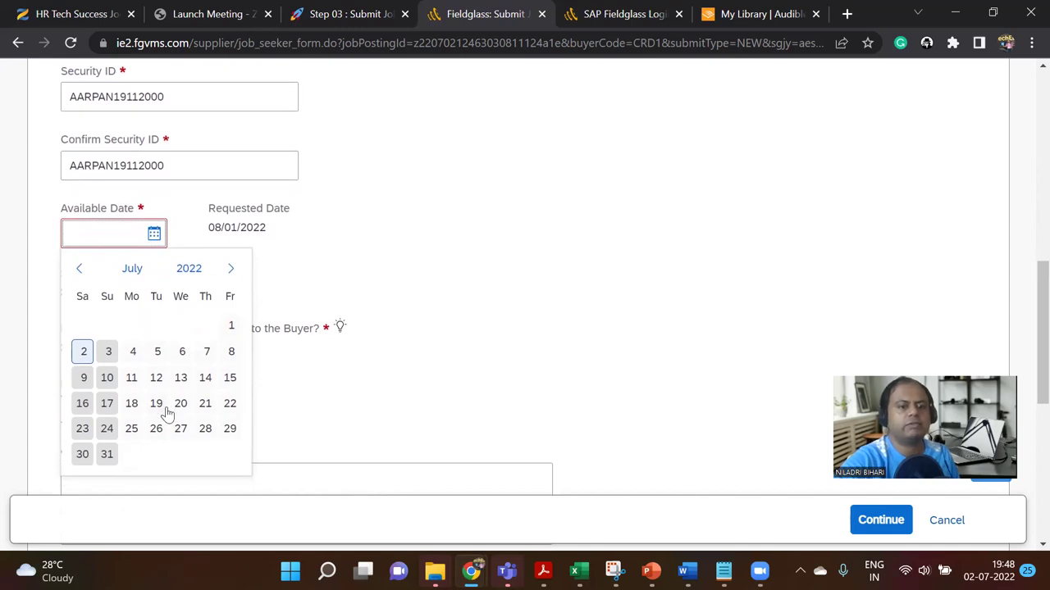
{"action": "left_click", "coordinate": [230, 269]}
{"action": "left_click", "coordinate": [132, 327]}
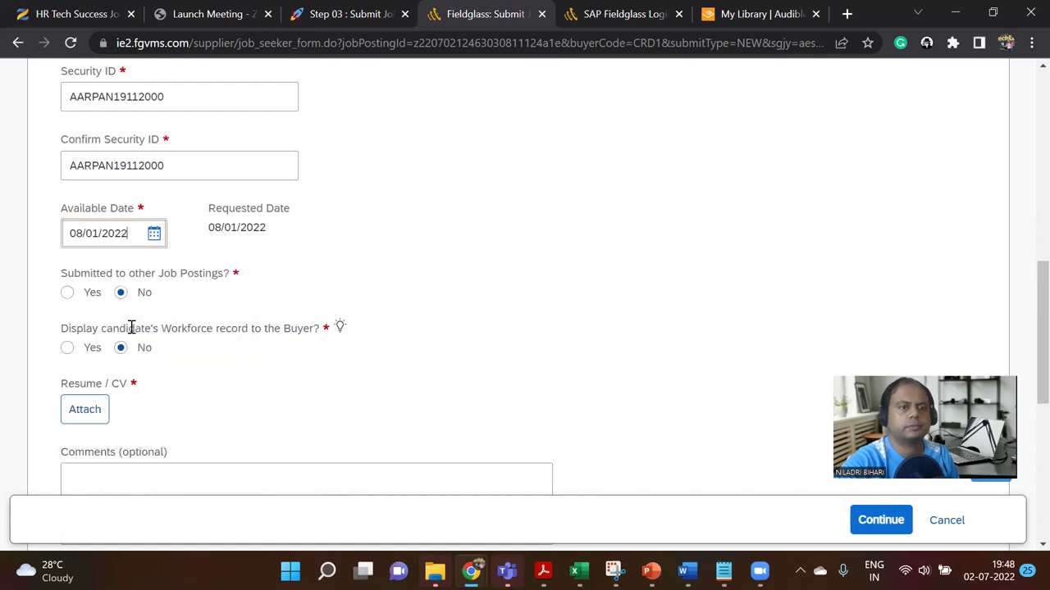
{"action": "left_click", "coordinate": [155, 237]}
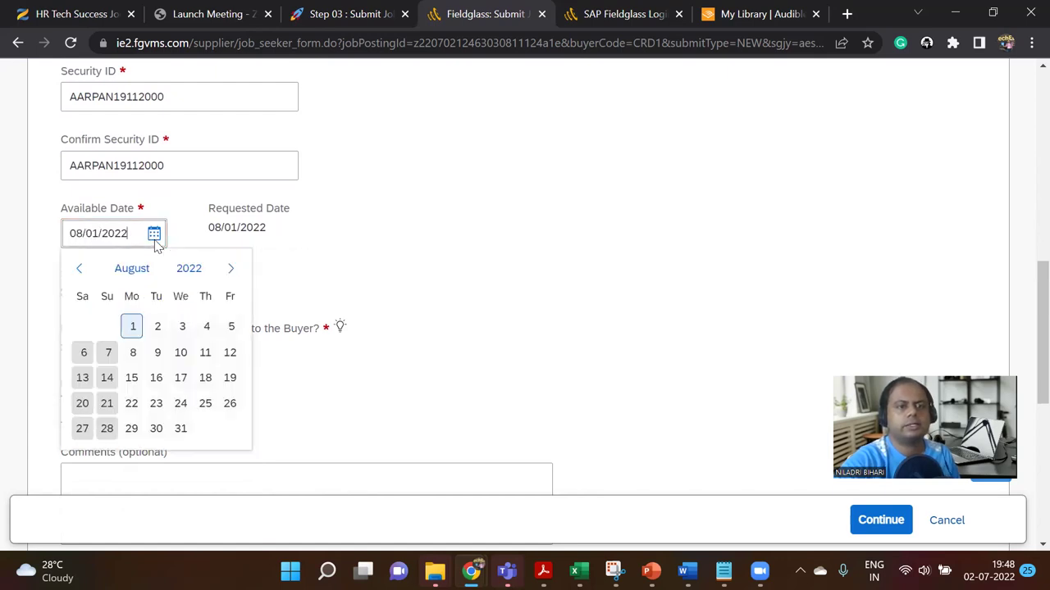
{"action": "left_click", "coordinate": [181, 328]}
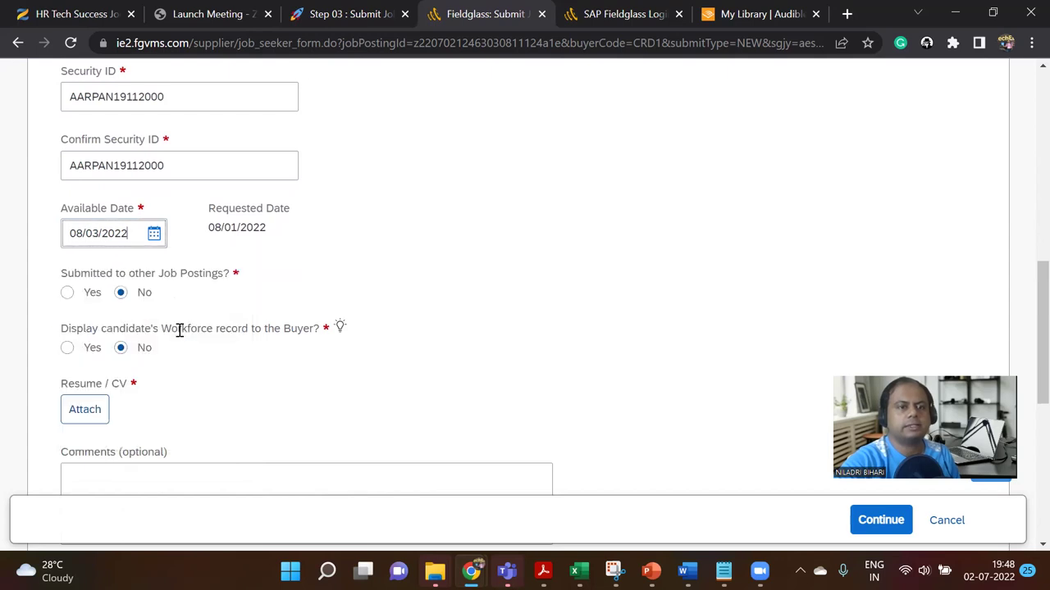
{"action": "left_click", "coordinate": [155, 236]}
{"action": "left_click", "coordinate": [132, 328]}
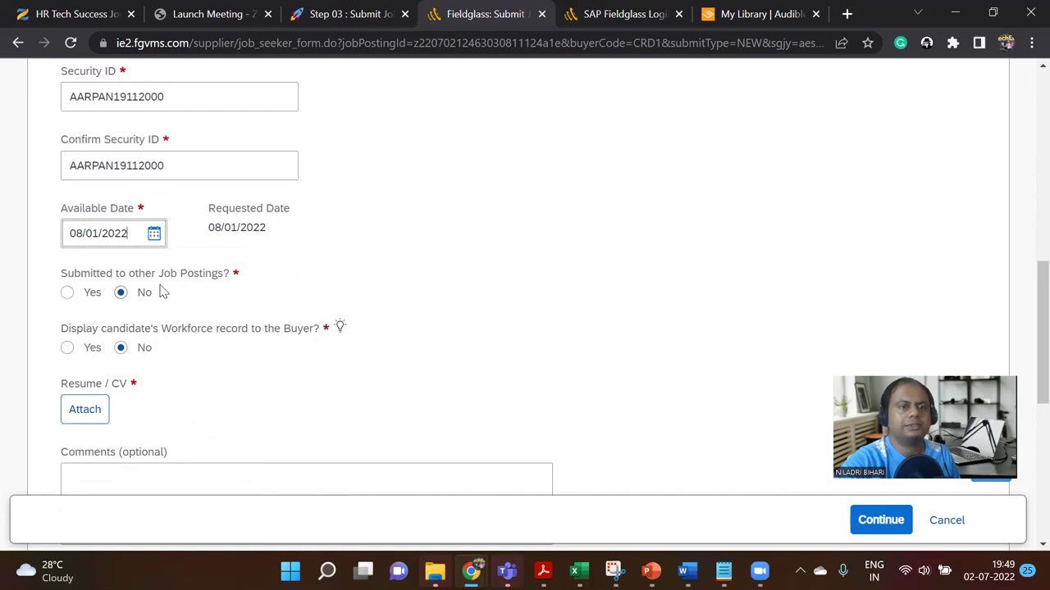
Step: Answer No to 'Submitted to other Job Postings?' and view the Workforce record visibility note
{"action": "left_click", "coordinate": [68, 295]}
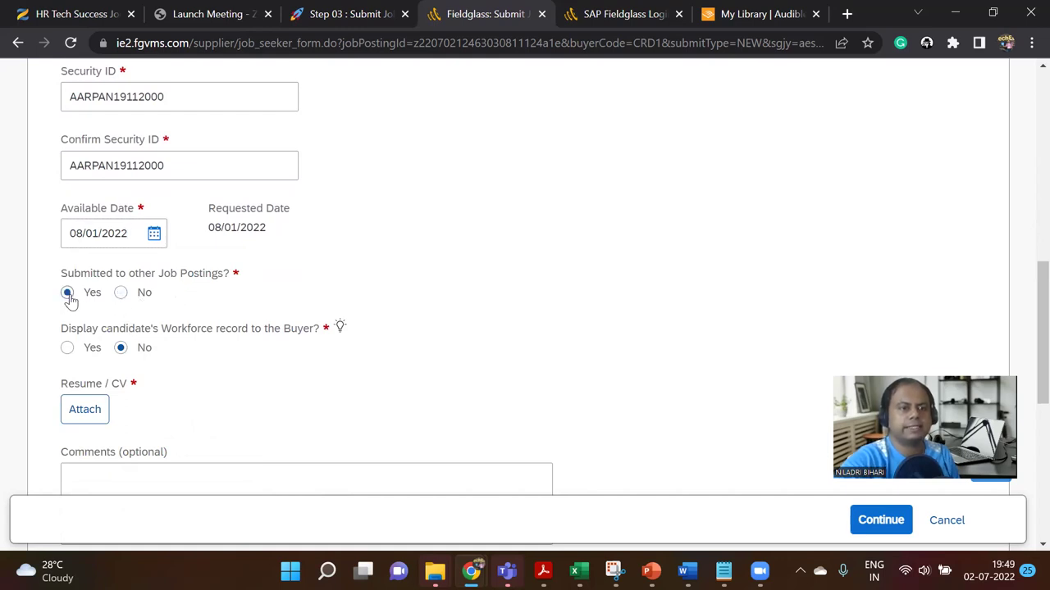
{"action": "left_click", "coordinate": [120, 295]}
{"action": "left_click", "coordinate": [338, 327]}
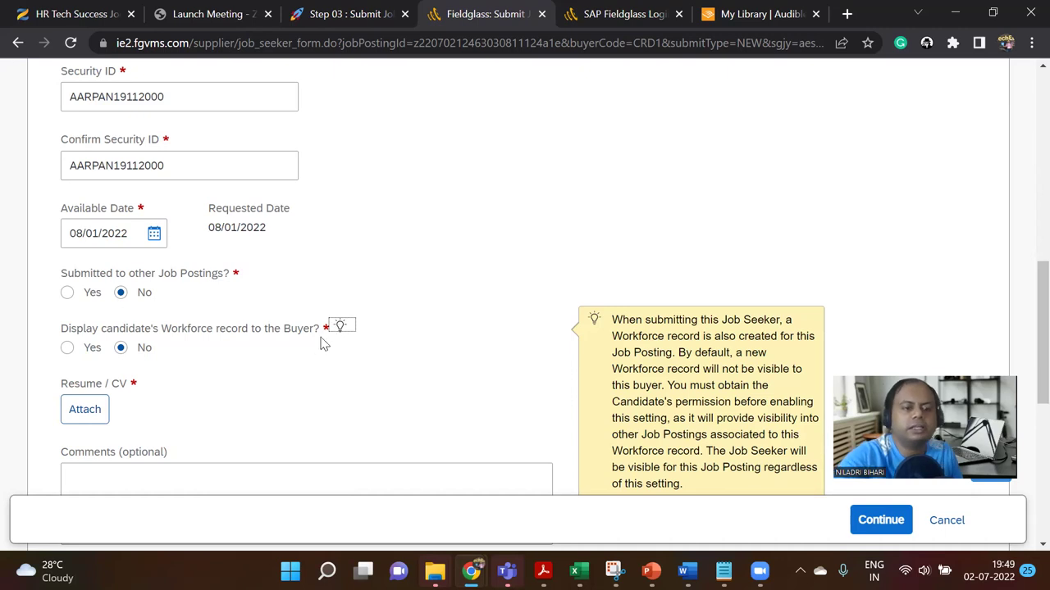
Step: Attach 'Accenture Enterprise Architecture Manager 45LPA 60LPA.docx' as the Resume / CV
{"action": "scroll", "coordinate": [318, 349], "scroll_direction": "down", "scroll_amount": 1}
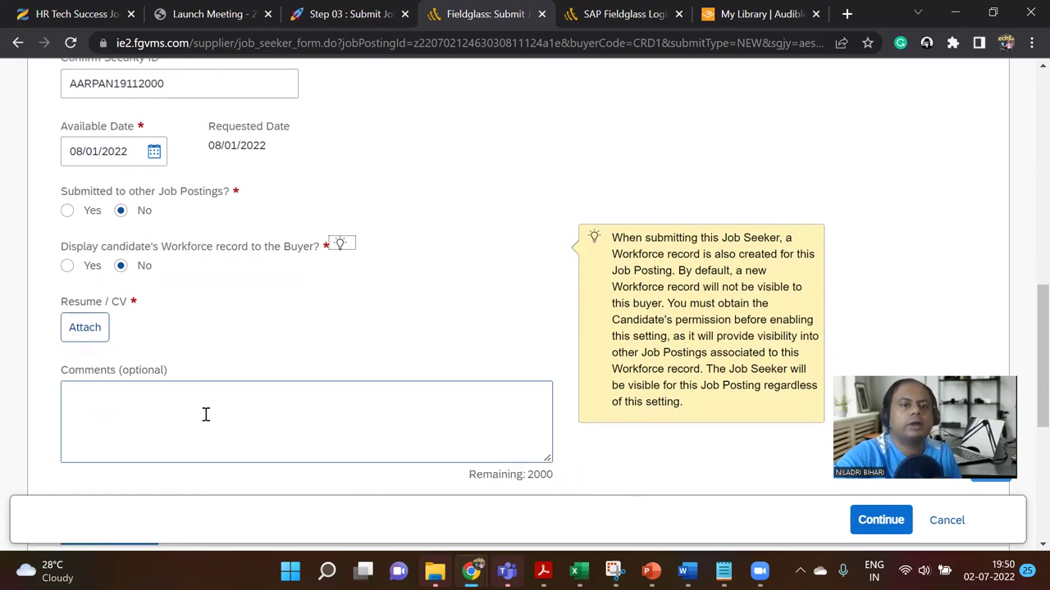
{"action": "left_click", "coordinate": [89, 325]}
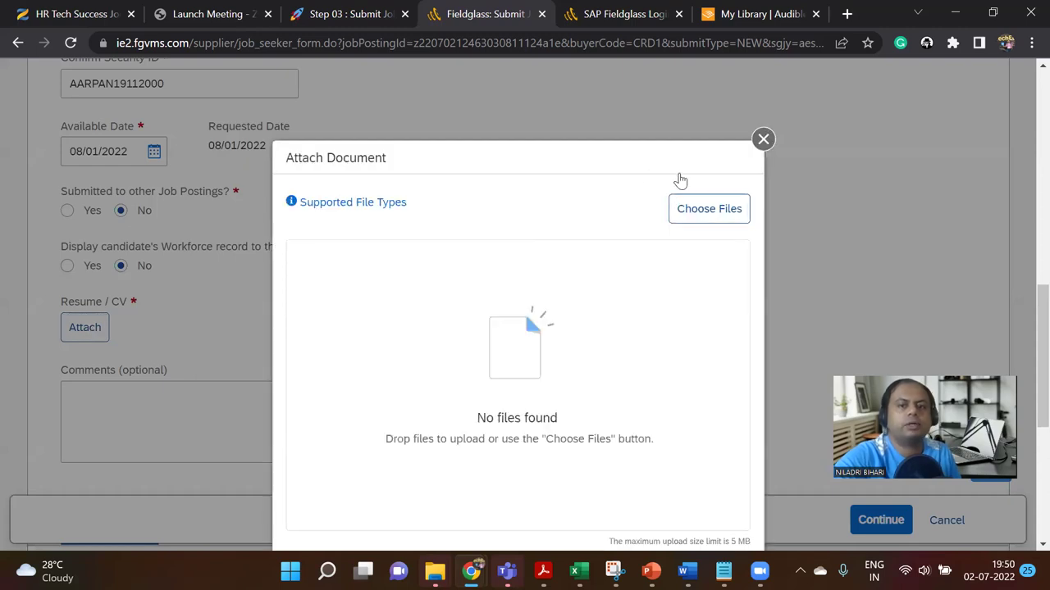
{"action": "left_click", "coordinate": [379, 201]}
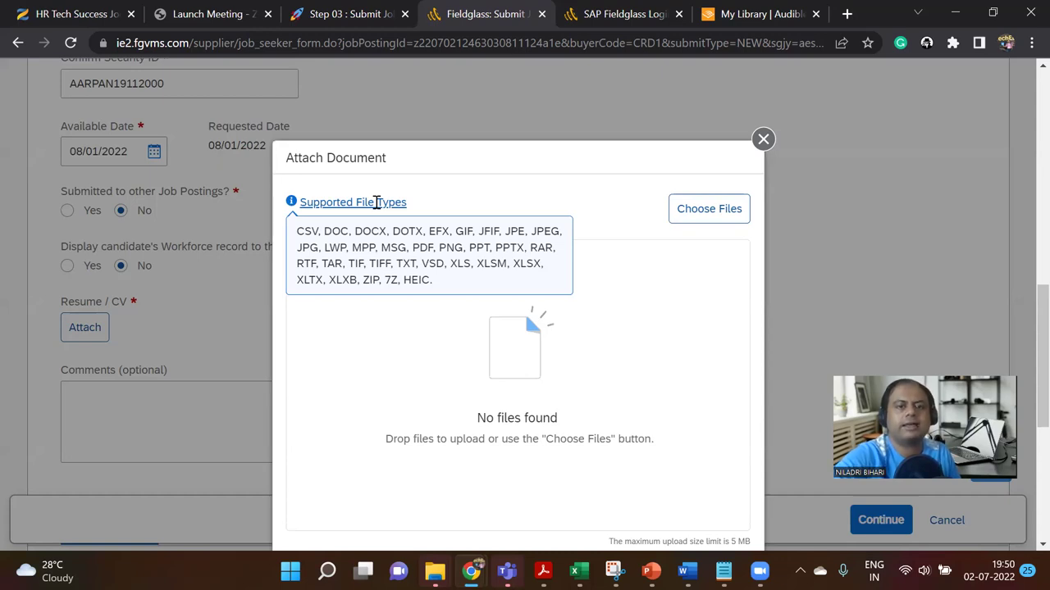
{"action": "left_click", "coordinate": [694, 211]}
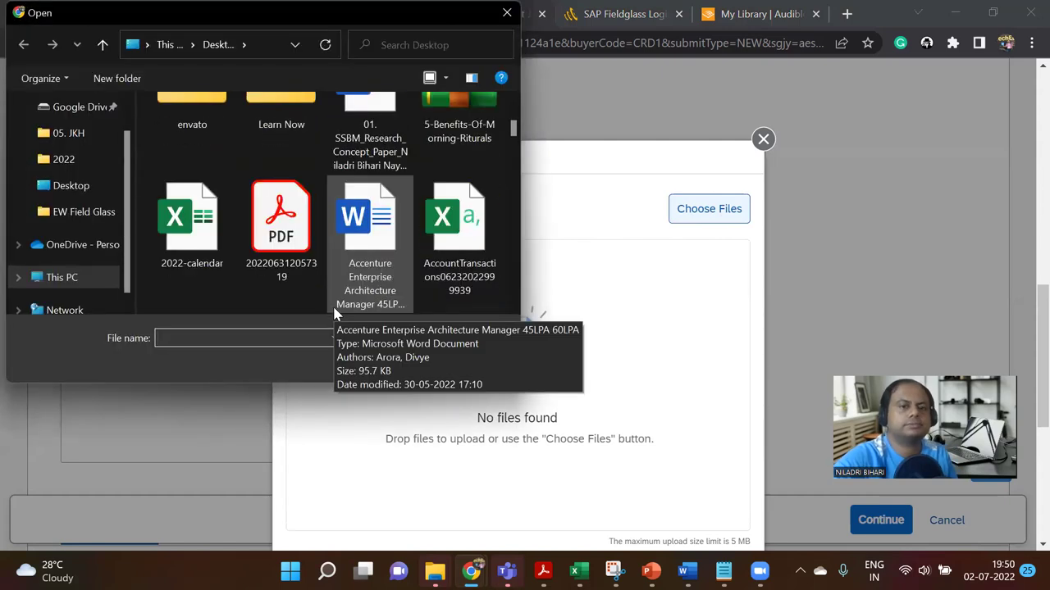
{"action": "scroll", "coordinate": [329, 309], "scroll_direction": "down", "scroll_amount": 10}
{"action": "scroll", "coordinate": [329, 310], "scroll_direction": "up", "scroll_amount": 10}
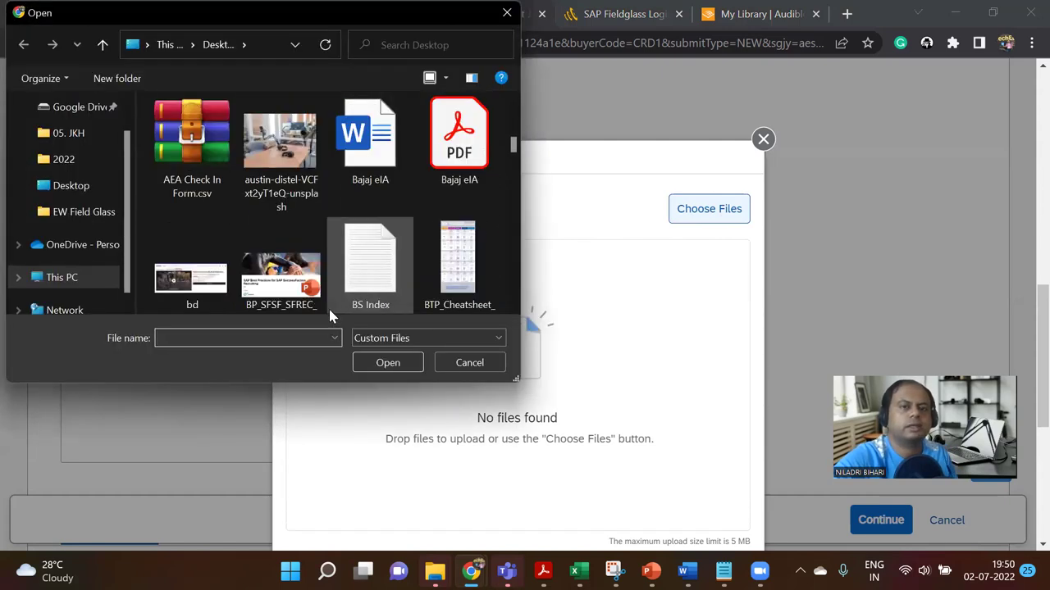
{"action": "scroll", "coordinate": [329, 309], "scroll_direction": "down", "scroll_amount": 3}
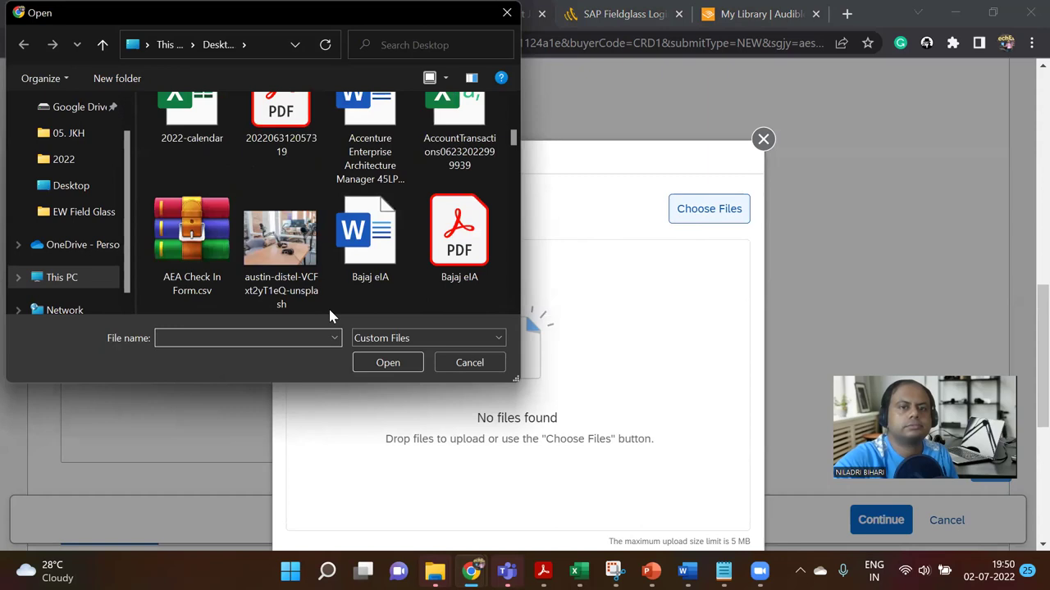
{"action": "left_click", "coordinate": [391, 174]}
{"action": "left_click", "coordinate": [381, 368]}
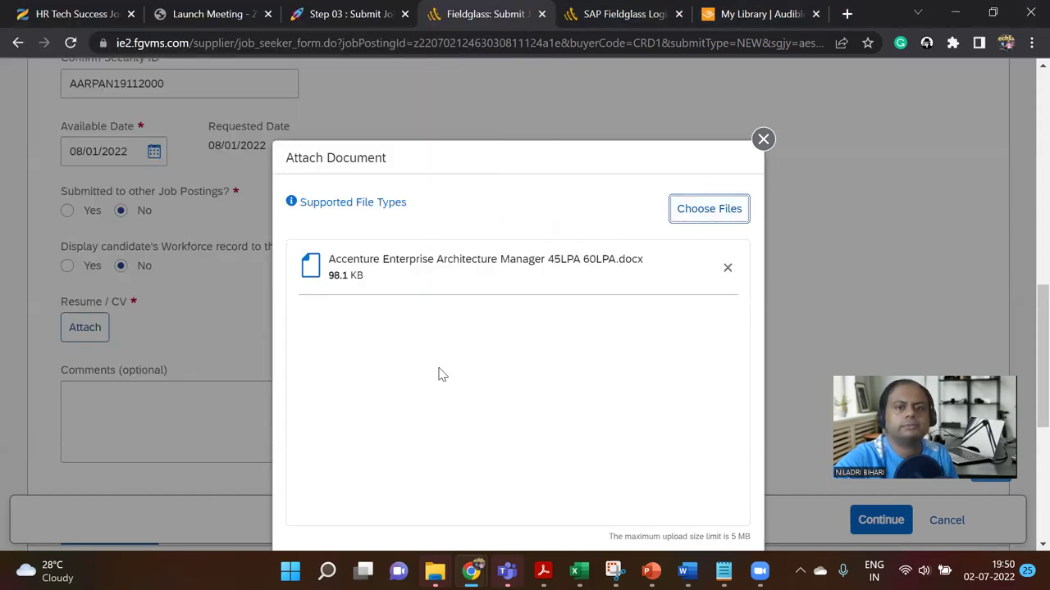
{"action": "scroll", "coordinate": [442, 375], "scroll_direction": "down", "scroll_amount": 3}
{"action": "left_click", "coordinate": [660, 340]}
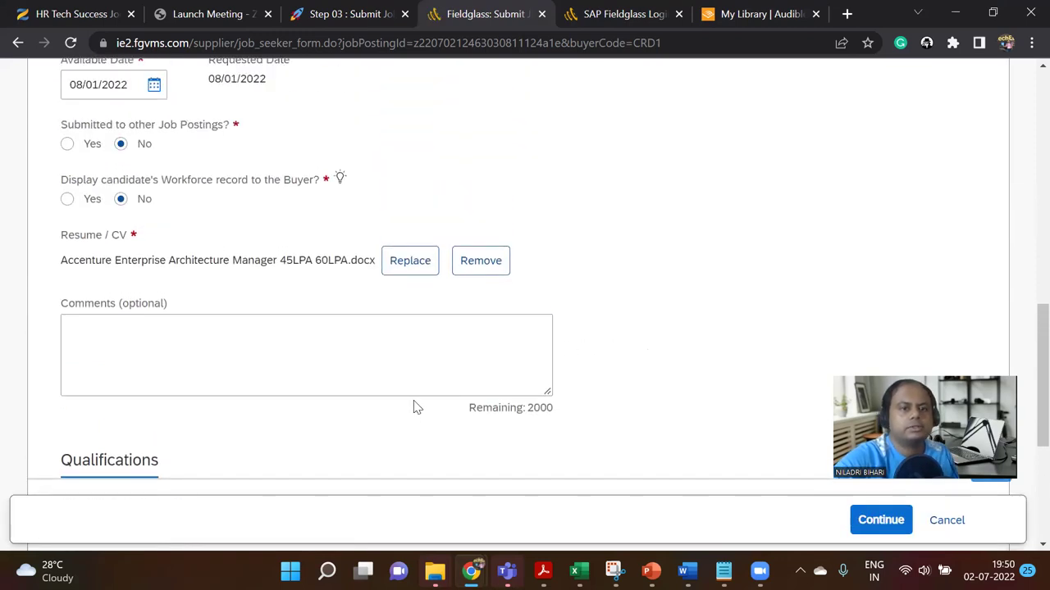
{"action": "scroll", "coordinate": [415, 405], "scroll_direction": "down", "scroll_amount": 2}
{"action": "scroll", "coordinate": [414, 407], "scroll_direction": "down", "scroll_amount": 2}
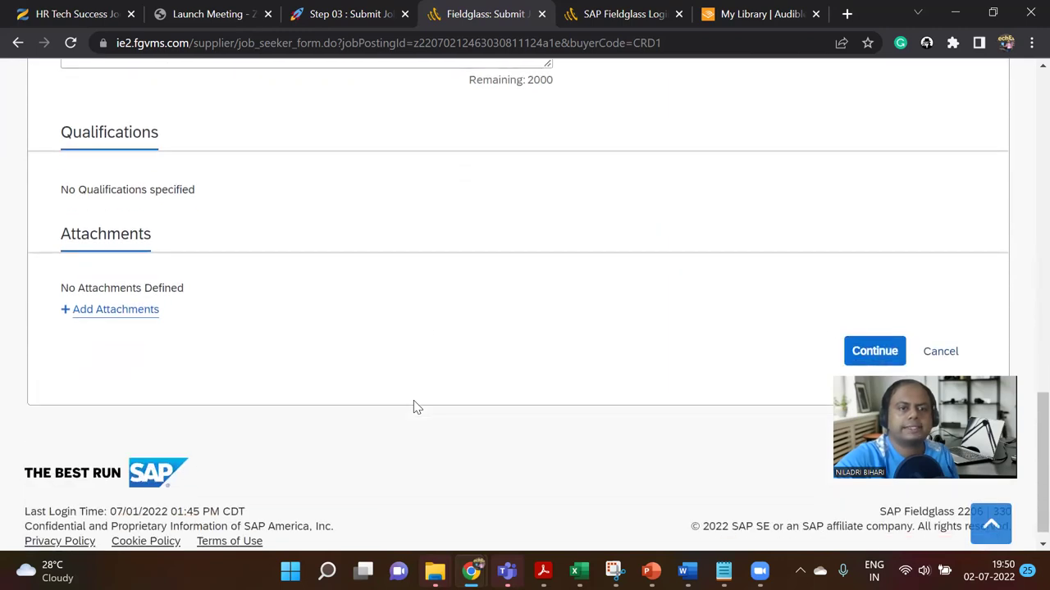
{"action": "scroll", "coordinate": [414, 402], "scroll_direction": "up", "scroll_amount": 5}
{"action": "scroll", "coordinate": [414, 402], "scroll_direction": "up", "scroll_amount": 1}
{"action": "scroll", "coordinate": [414, 403], "scroll_direction": "down", "scroll_amount": 5}
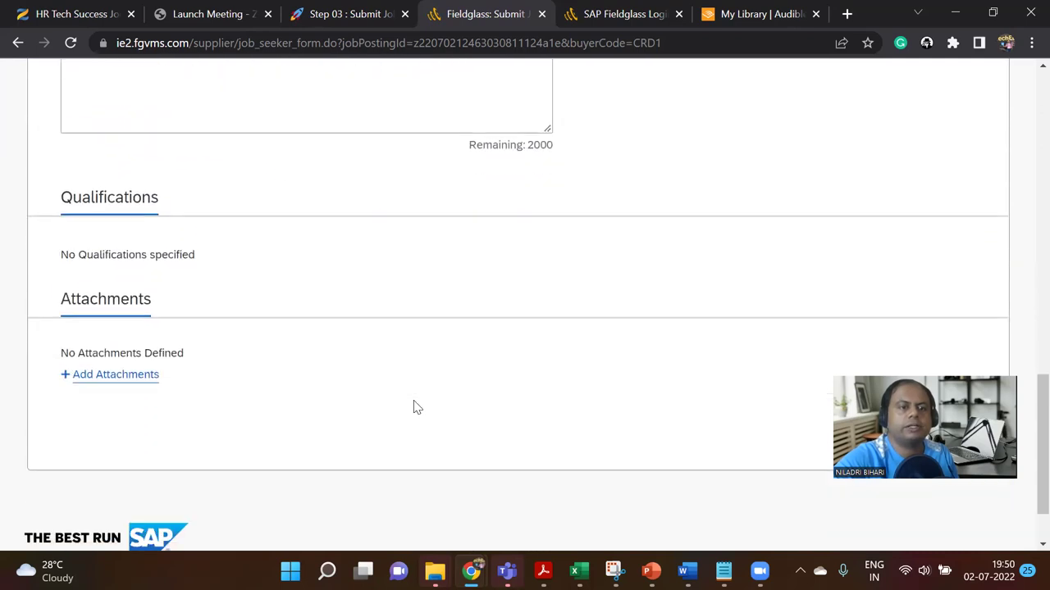
Step: Review Notion's Step 03 test steps through 6, Enter Rate and Submit Job Seeker To Job Posting
{"action": "left_click", "coordinate": [332, 14]}
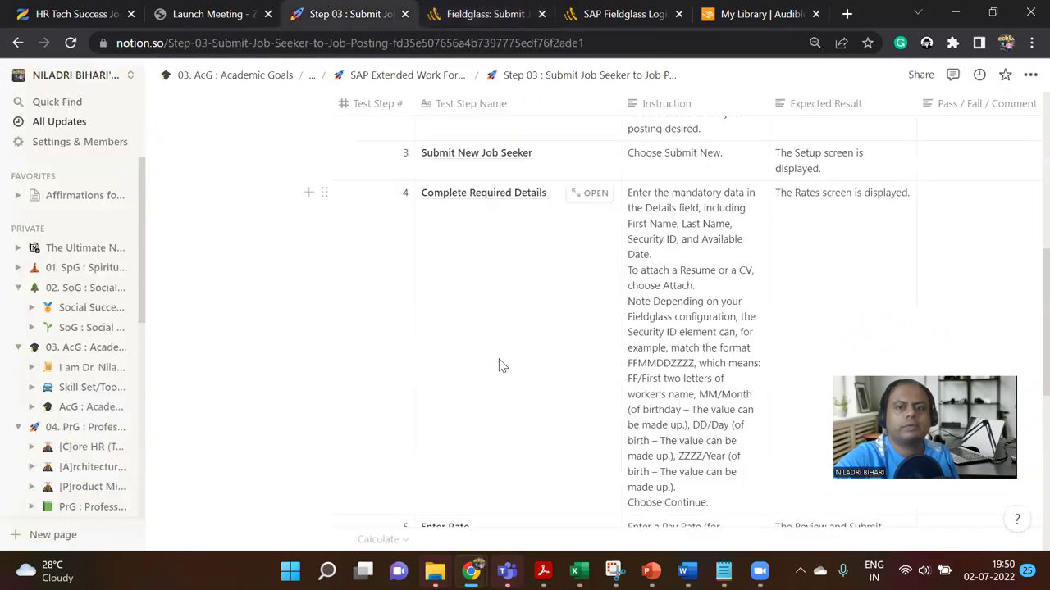
{"action": "scroll", "coordinate": [502, 366], "scroll_direction": "down", "scroll_amount": 1}
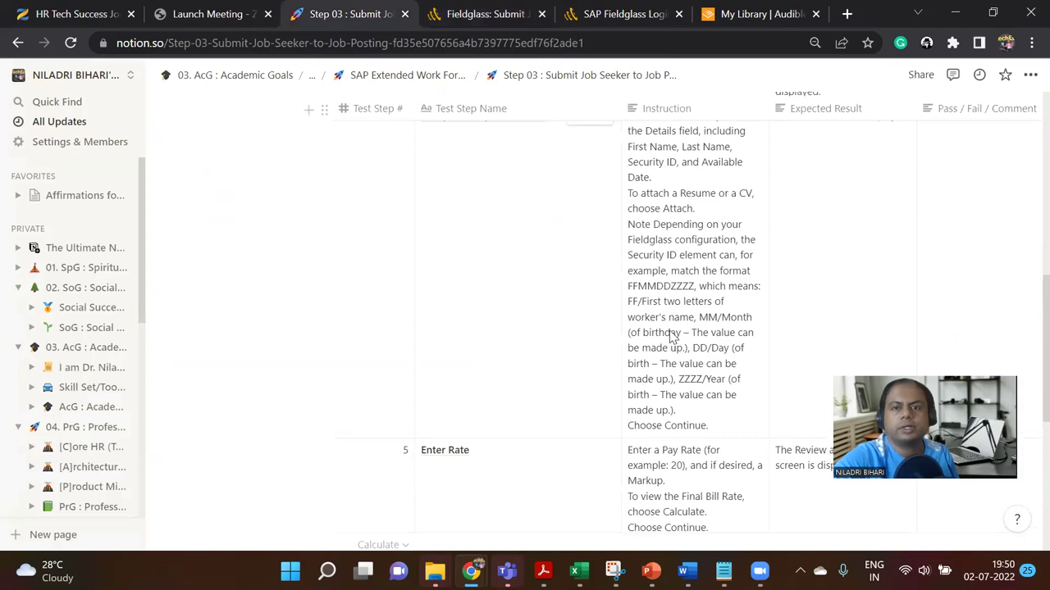
{"action": "scroll", "coordinate": [671, 335], "scroll_direction": "up", "scroll_amount": 1}
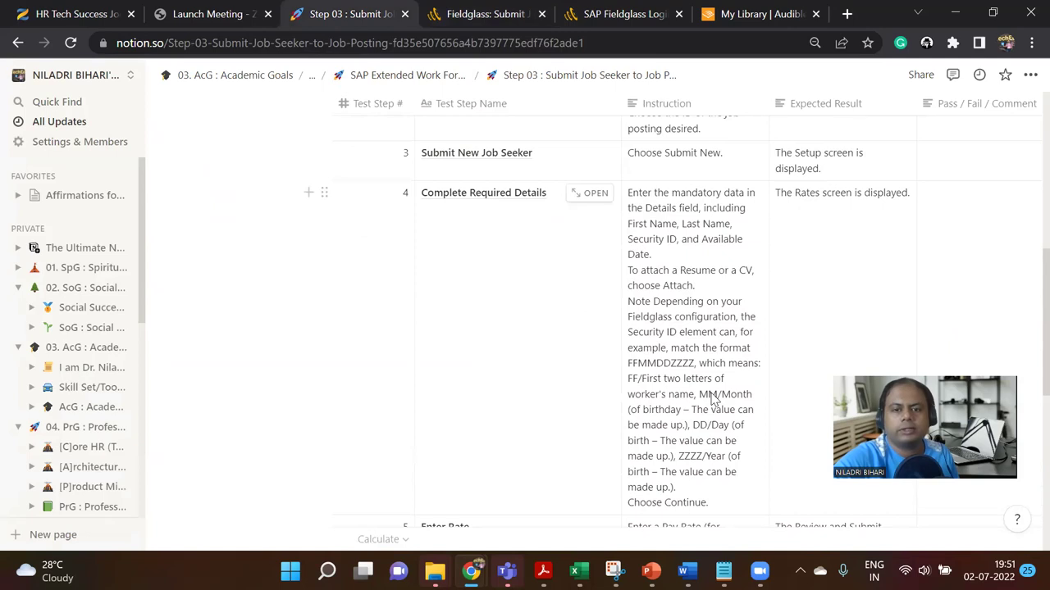
{"action": "scroll", "coordinate": [719, 450], "scroll_direction": "down", "scroll_amount": 1}
{"action": "scroll", "coordinate": [719, 450], "scroll_direction": "down", "scroll_amount": 2}
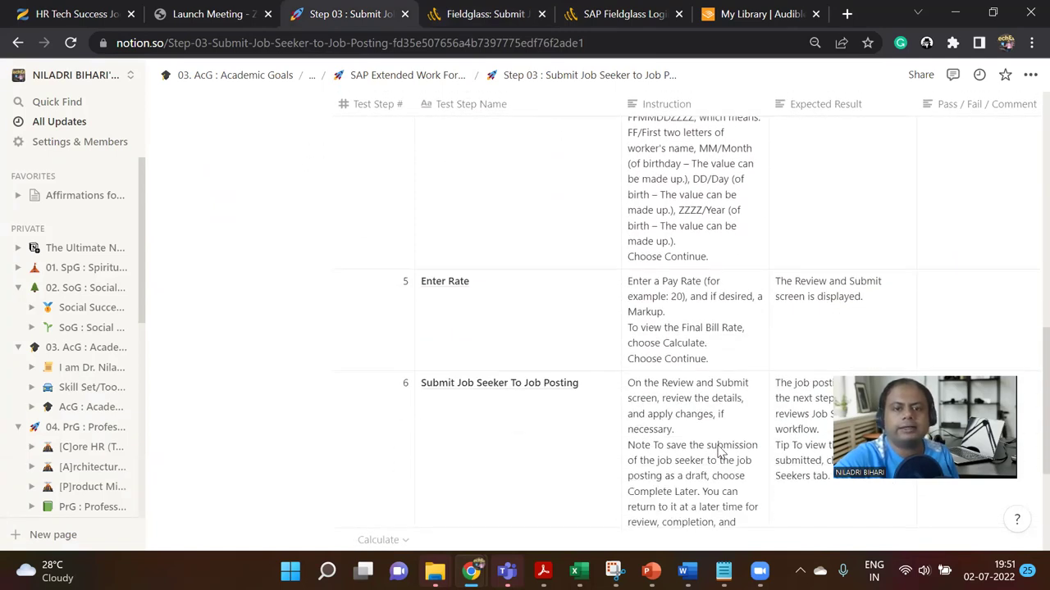
{"action": "scroll", "coordinate": [719, 451], "scroll_direction": "down", "scroll_amount": 2}
{"action": "scroll", "coordinate": [719, 452], "scroll_direction": "up", "scroll_amount": 1}
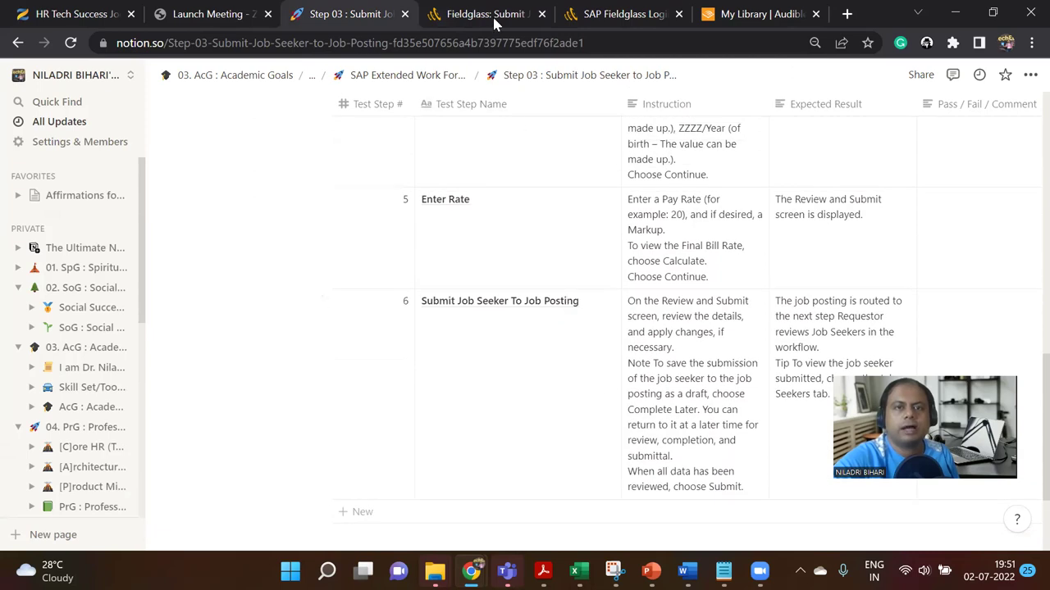
Step: Review the Submit form: resume attached, Qualifications and Attachments sections empty
{"action": "left_click", "coordinate": [488, 13]}
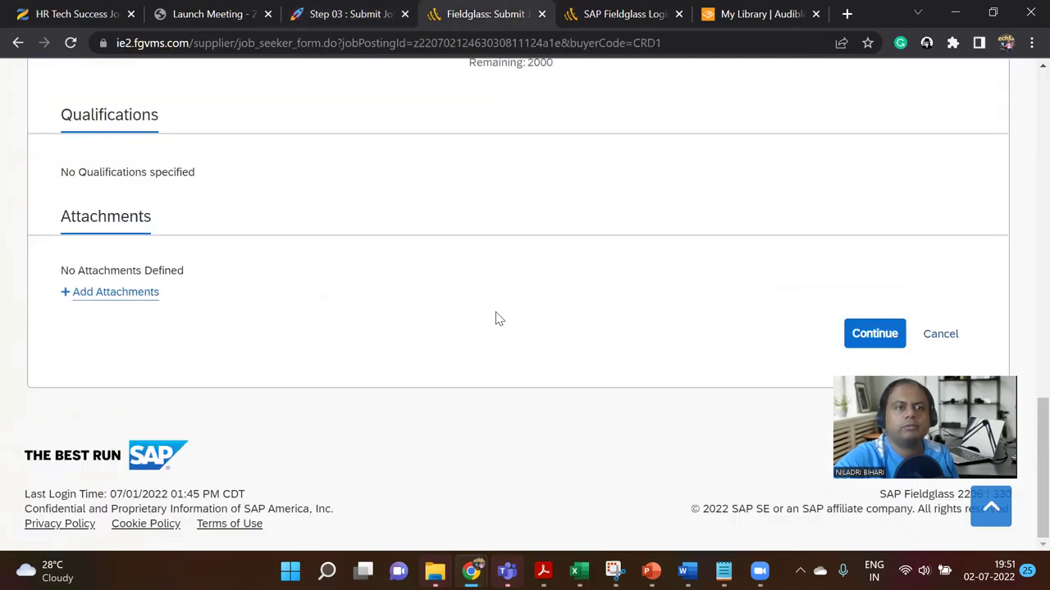
{"action": "scroll", "coordinate": [218, 300], "scroll_direction": "up", "scroll_amount": 2}
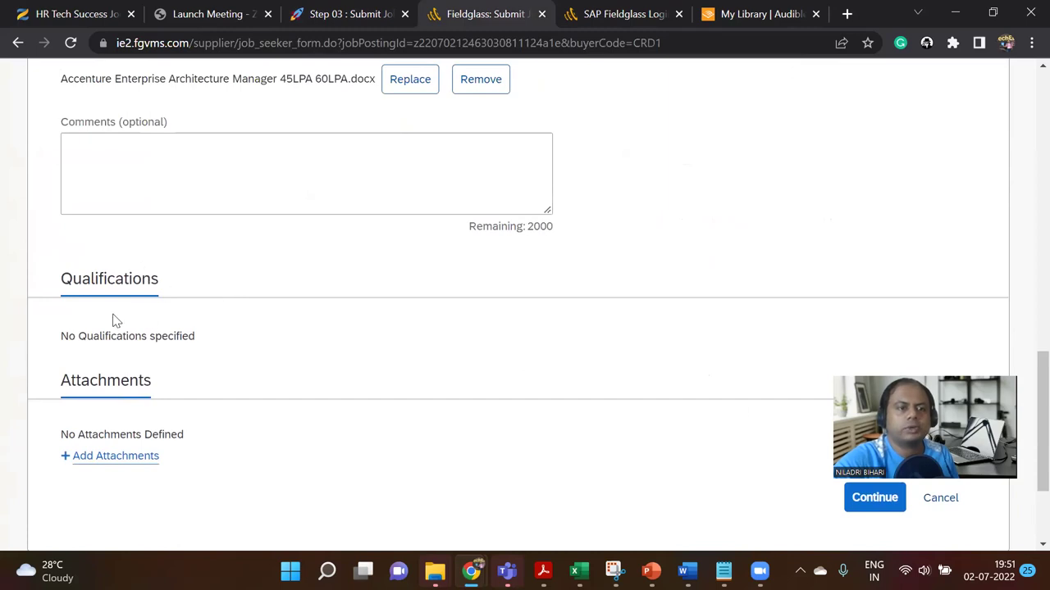
{"action": "left_click_drag", "start_coordinate": [72, 331], "coordinate": [193, 338]}
{"action": "scroll", "coordinate": [192, 337], "scroll_direction": "up", "scroll_amount": 3}
{"action": "scroll", "coordinate": [192, 342], "scroll_direction": "down", "scroll_amount": 3}
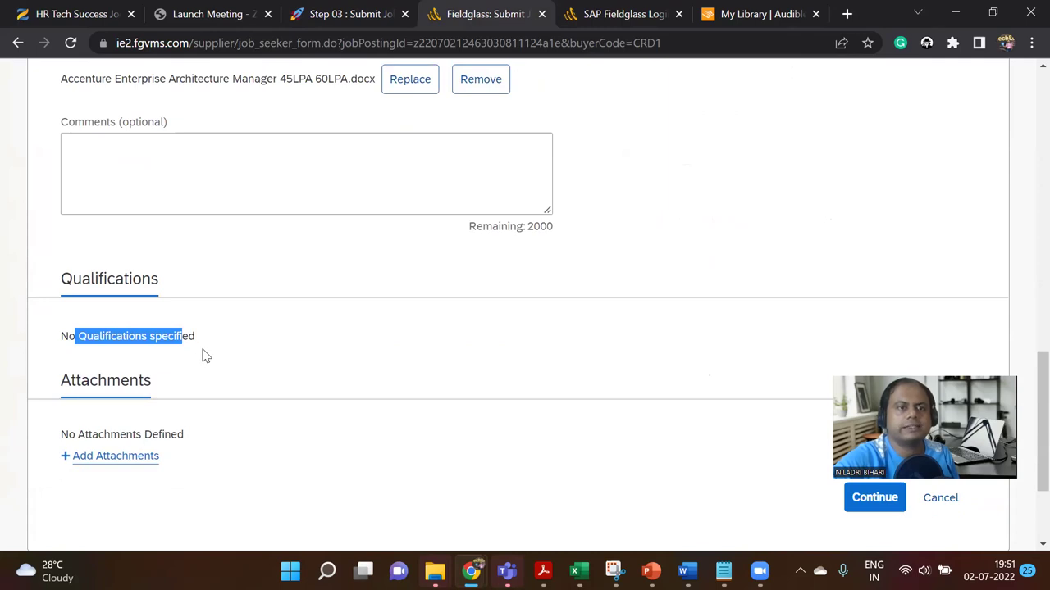
{"action": "scroll", "coordinate": [205, 361], "scroll_direction": "up", "scroll_amount": 1}
{"action": "scroll", "coordinate": [204, 358], "scroll_direction": "up", "scroll_amount": 3}
{"action": "scroll", "coordinate": [204, 358], "scroll_direction": "down", "scroll_amount": 4}
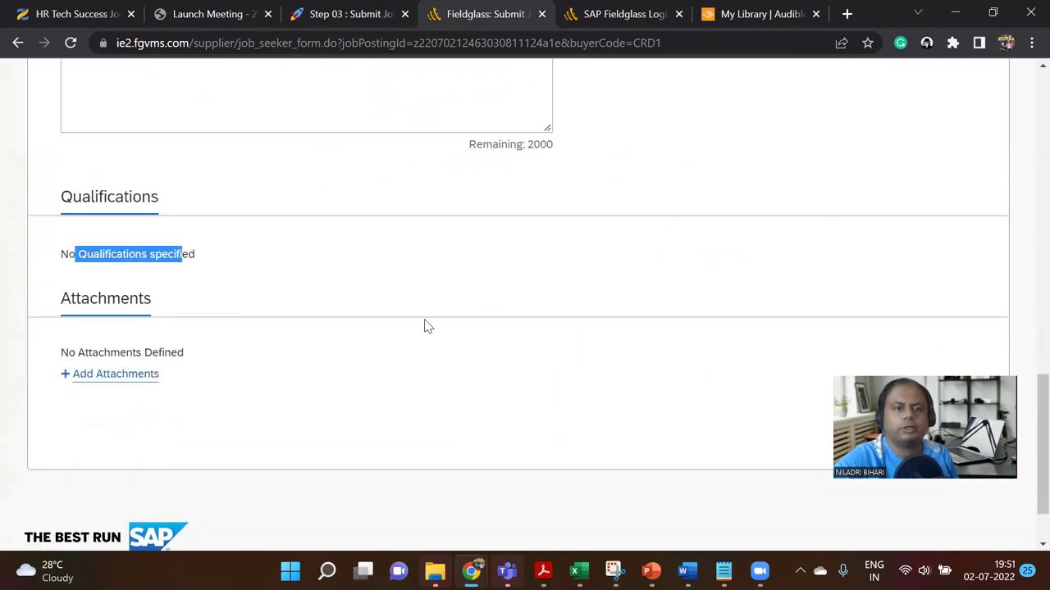
{"action": "left_click", "coordinate": [304, 265]}
{"action": "scroll", "coordinate": [637, 431], "scroll_direction": "down", "scroll_amount": 1}
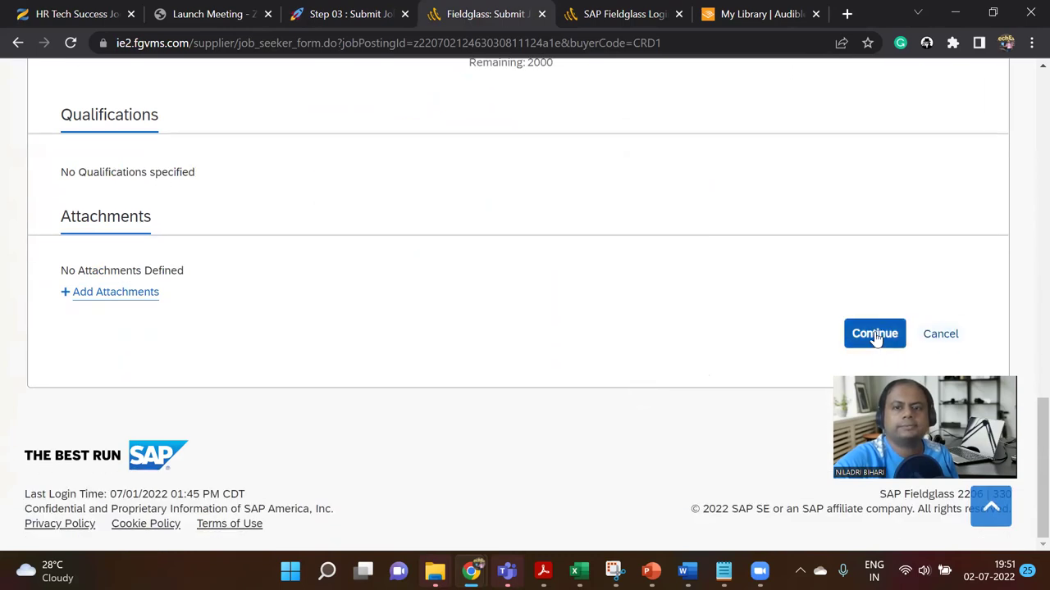
Step: Continue to the Rates step and check the empty Remit-to Address list
{"action": "left_click", "coordinate": [874, 333]}
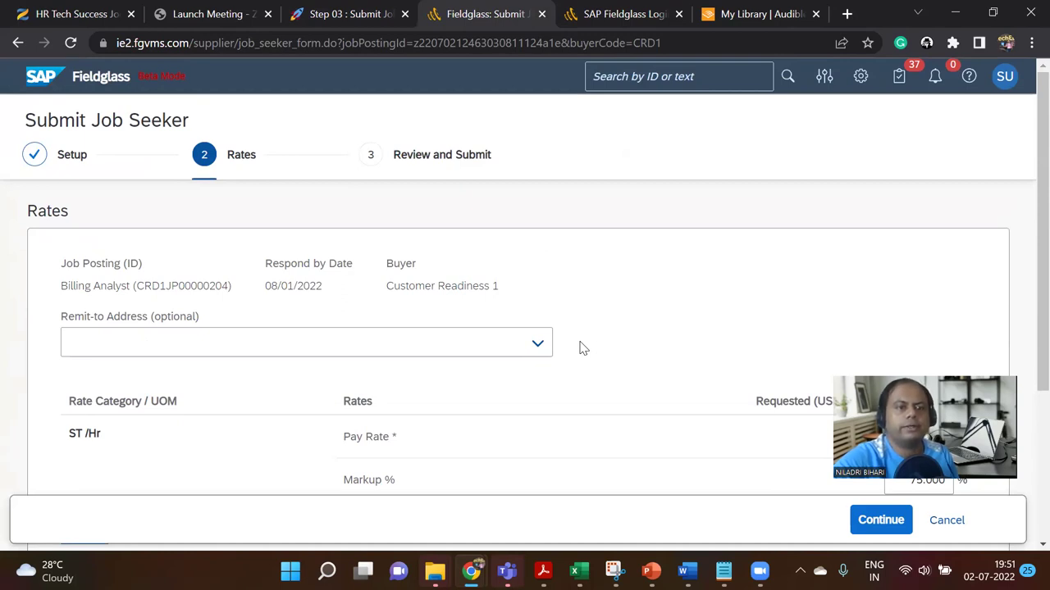
{"action": "left_click", "coordinate": [537, 343]}
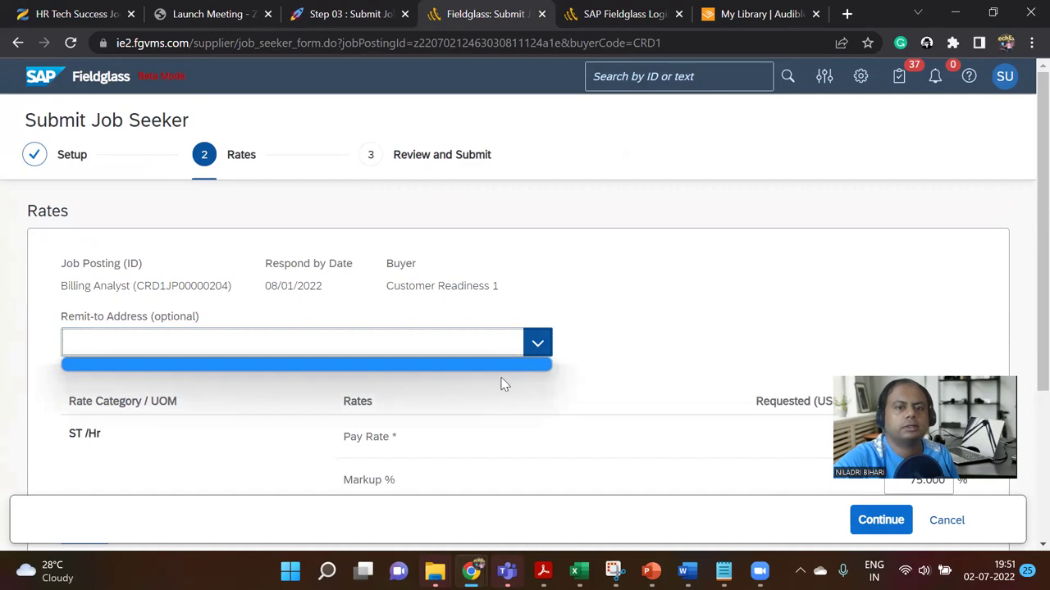
{"action": "left_click", "coordinate": [537, 344]}
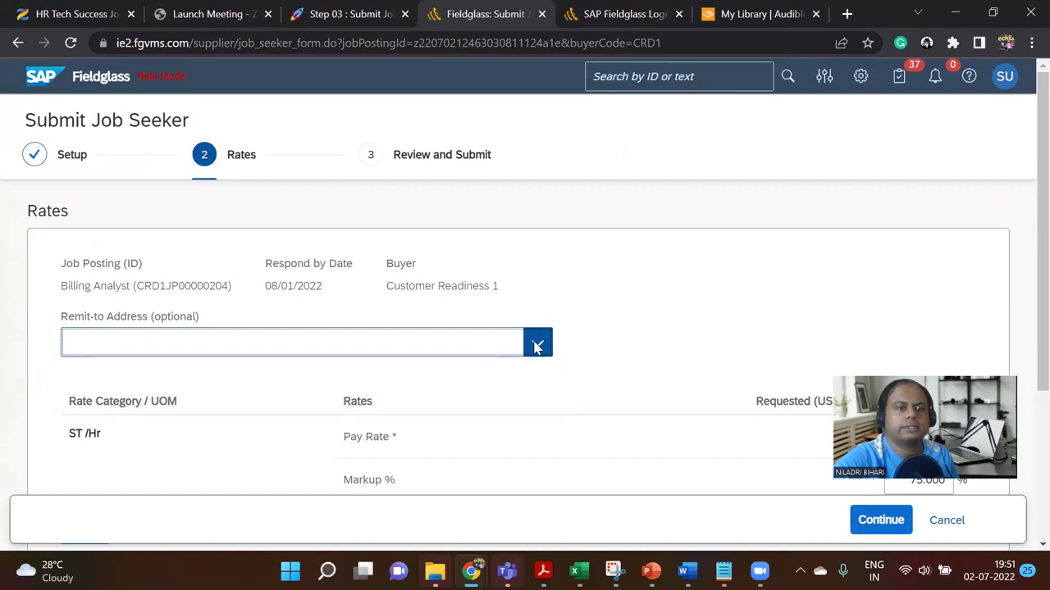
Step: Calculate the final bill rate: Pay Rate 0.00, Markup 75.000%, Final Bill Rate 0.00
{"action": "scroll", "coordinate": [494, 373], "scroll_direction": "down", "scroll_amount": 3}
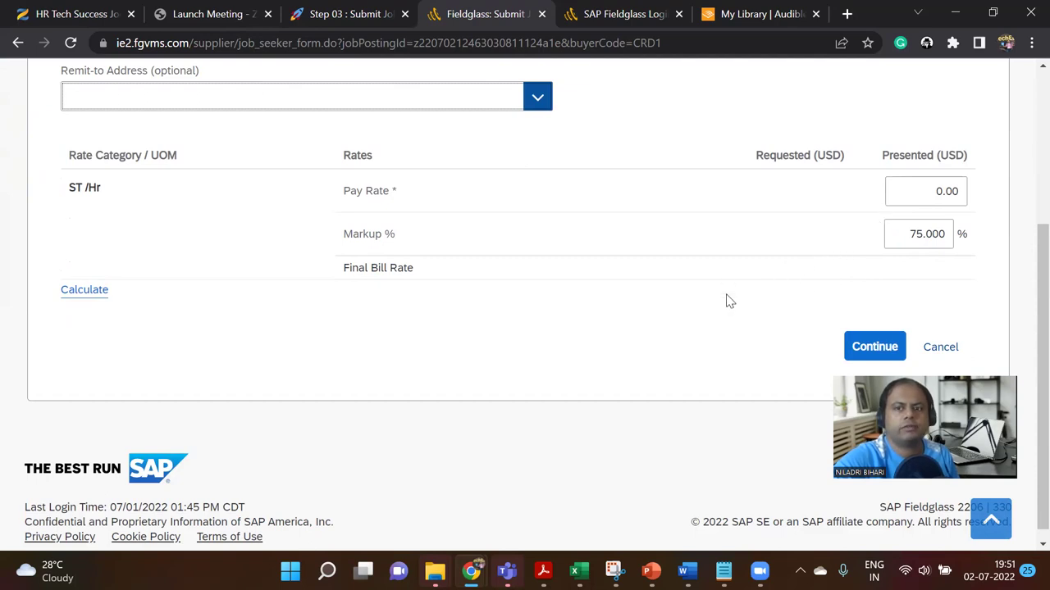
{"action": "left_click", "coordinate": [82, 292]}
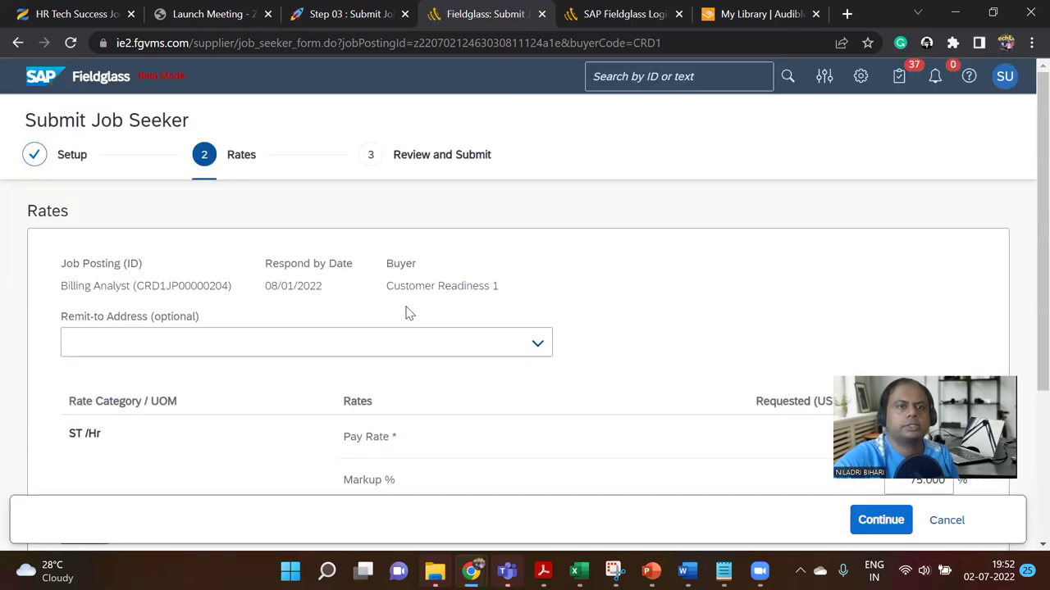
{"action": "scroll", "coordinate": [408, 314], "scroll_direction": "down", "scroll_amount": 1}
{"action": "scroll", "coordinate": [407, 315], "scroll_direction": "up", "scroll_amount": 3}
{"action": "scroll", "coordinate": [408, 314], "scroll_direction": "down", "scroll_amount": 2}
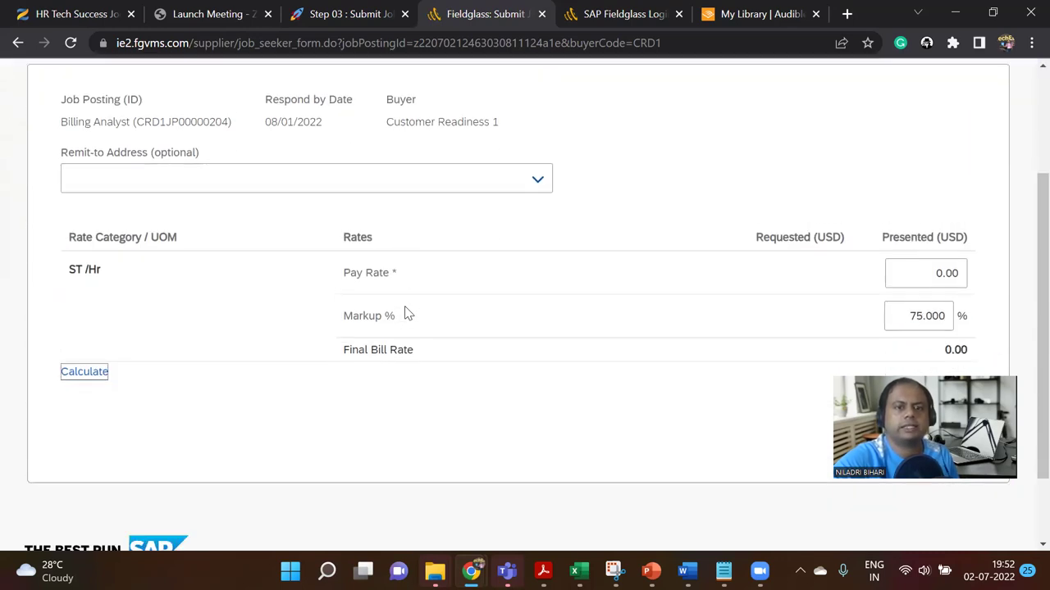
{"action": "left_click_drag", "start_coordinate": [344, 323], "coordinate": [390, 316]}
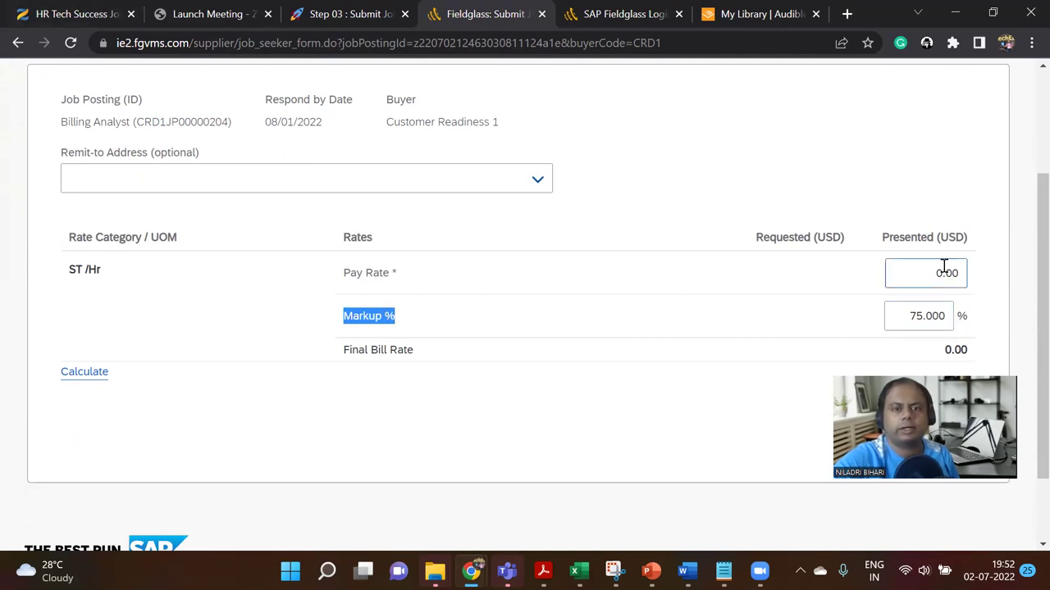
Step: Change the Pay Rate to 75.00 and recalculate the final bill rate
{"action": "left_click_drag", "start_coordinate": [911, 263], "coordinate": [979, 270]}
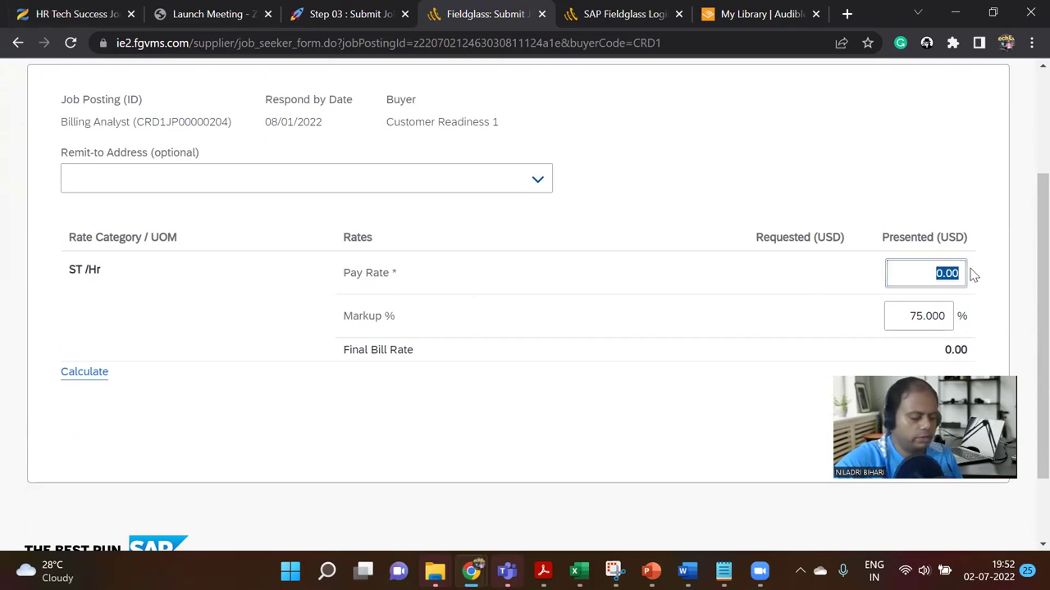
{"action": "type", "text": "75"}
{"action": "left_click", "coordinate": [785, 368]}
{"action": "scroll", "coordinate": [785, 358], "scroll_direction": "down", "scroll_amount": 2}
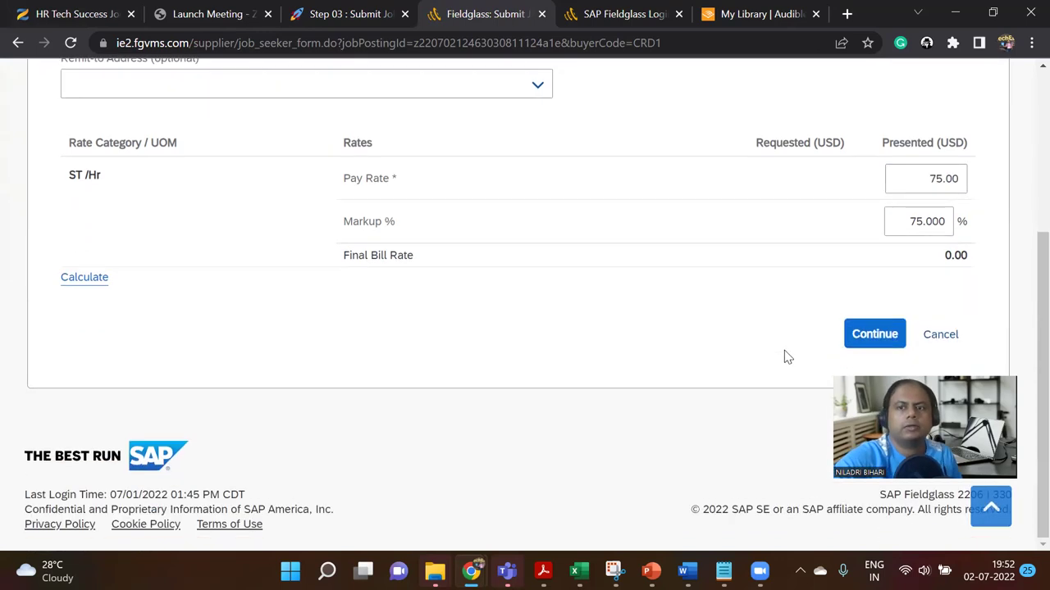
{"action": "left_click", "coordinate": [103, 280]}
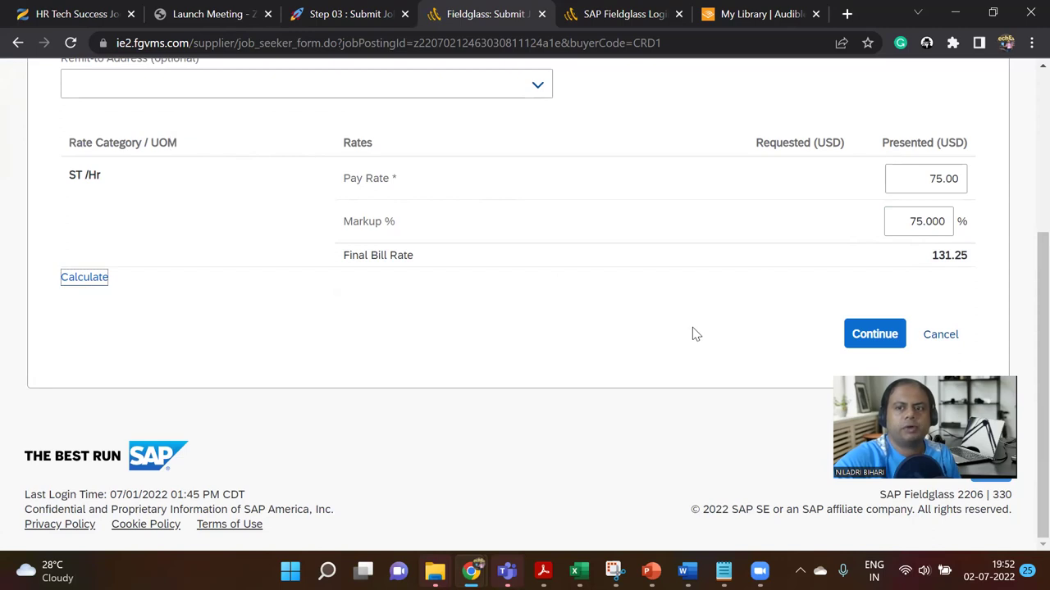
Step: Try a 100% markup, then 50%, recalculating to a Final Bill Rate of 112.50
{"action": "left_click_drag", "start_coordinate": [911, 221], "coordinate": [960, 223]}
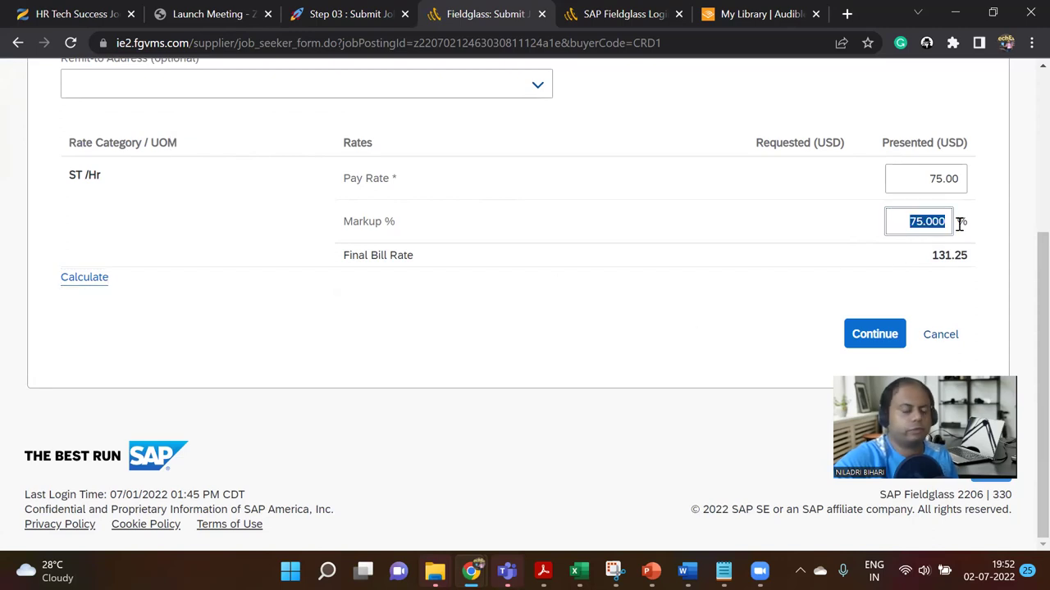
{"action": "type", "text": "100"}
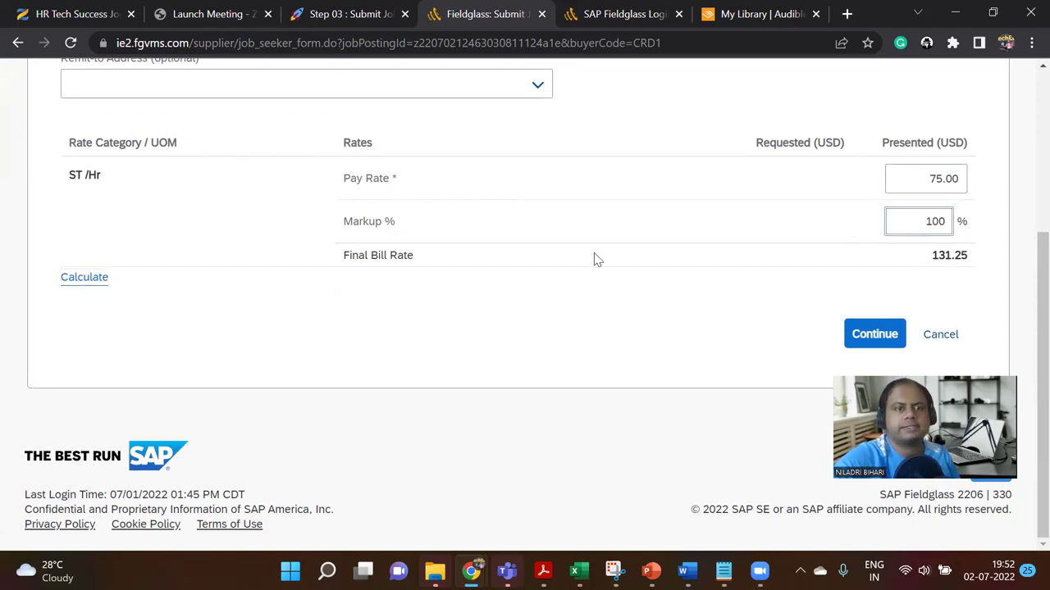
{"action": "left_click", "coordinate": [98, 278]}
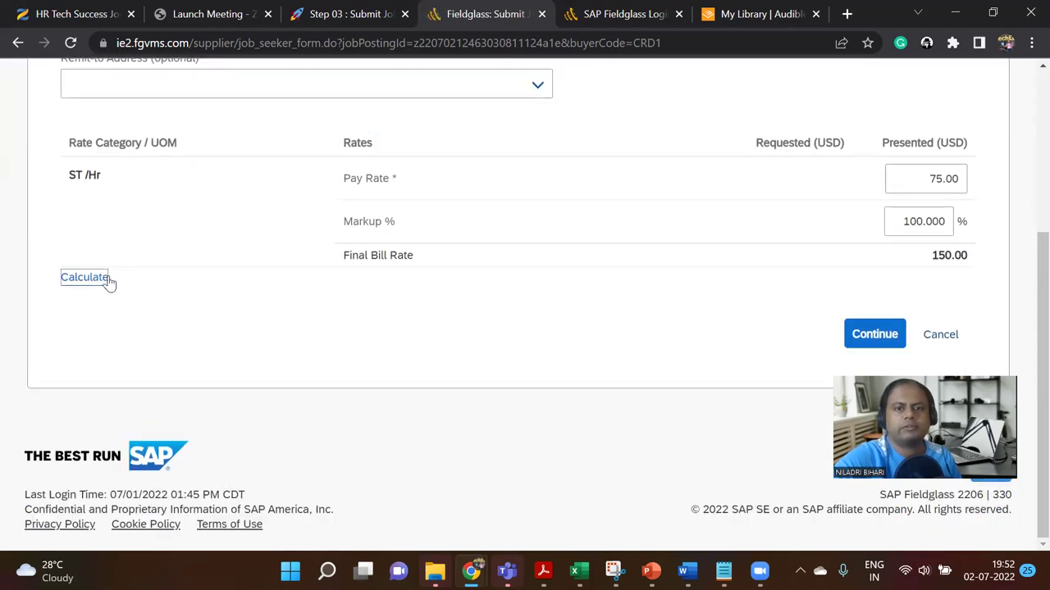
{"action": "left_click", "coordinate": [917, 189]}
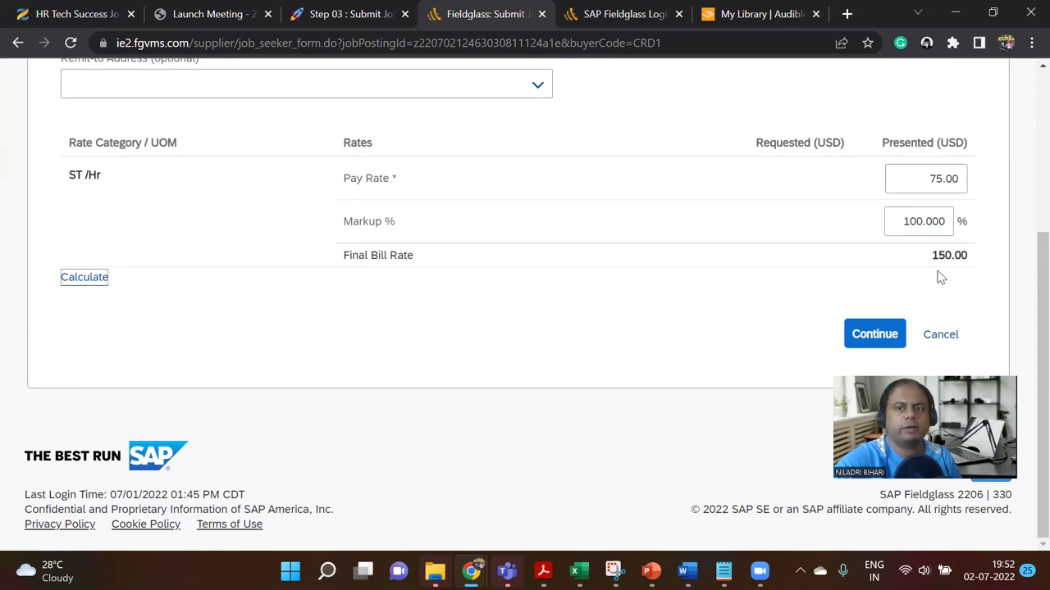
{"action": "left_click_drag", "start_coordinate": [893, 221], "coordinate": [971, 230]}
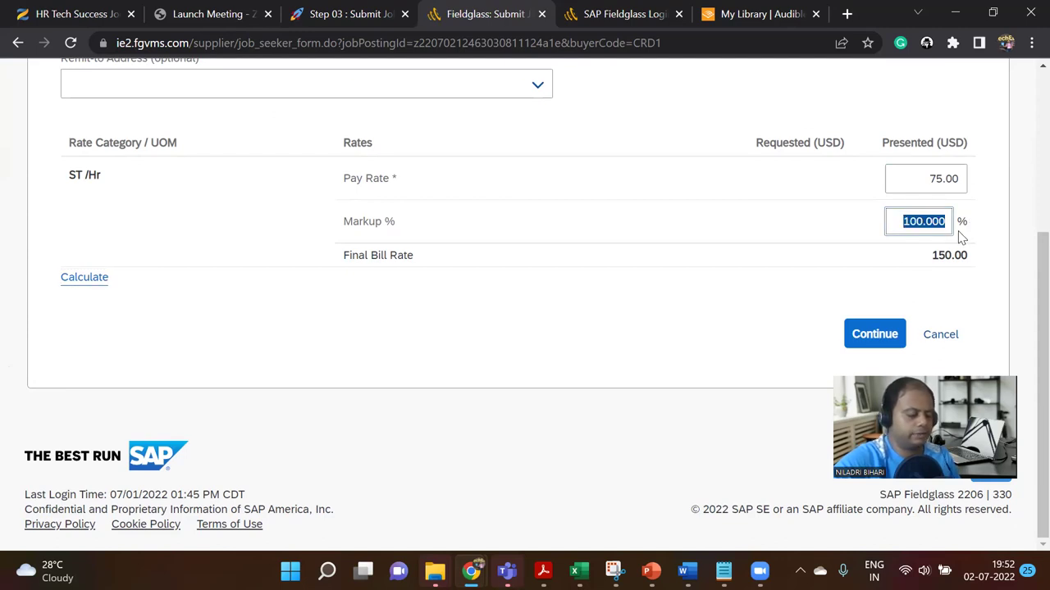
{"action": "type", "text": "50"}
{"action": "left_click", "coordinate": [82, 277]}
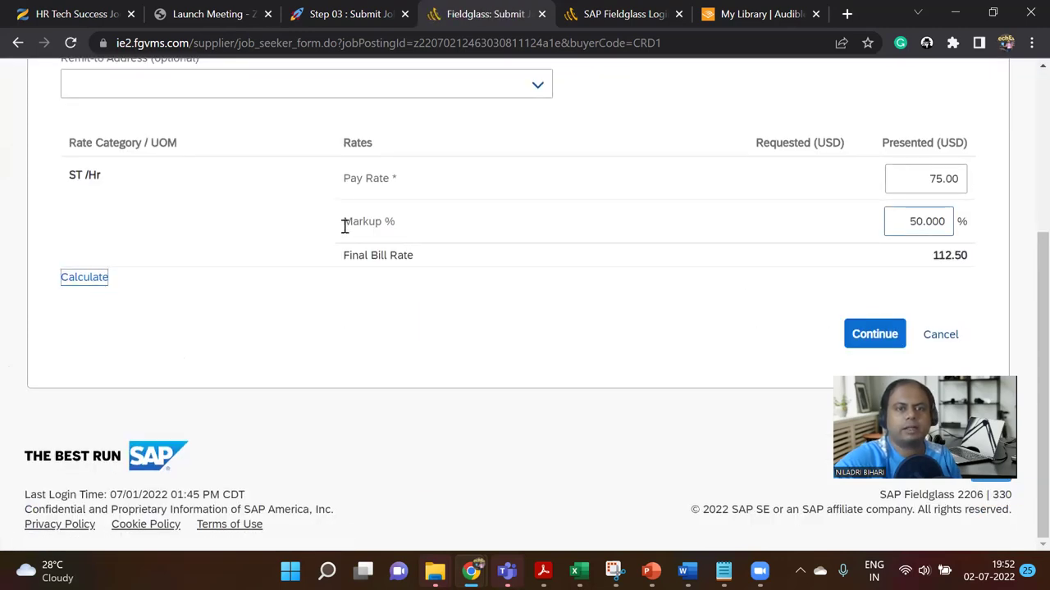
Step: Clear the 50.000 markup and begin entering a new Markup % value
{"action": "left_click", "coordinate": [944, 177]}
{"action": "left_click", "coordinate": [910, 222]}
{"action": "left_click", "coordinate": [949, 182]}
{"action": "left_click", "coordinate": [925, 227]}
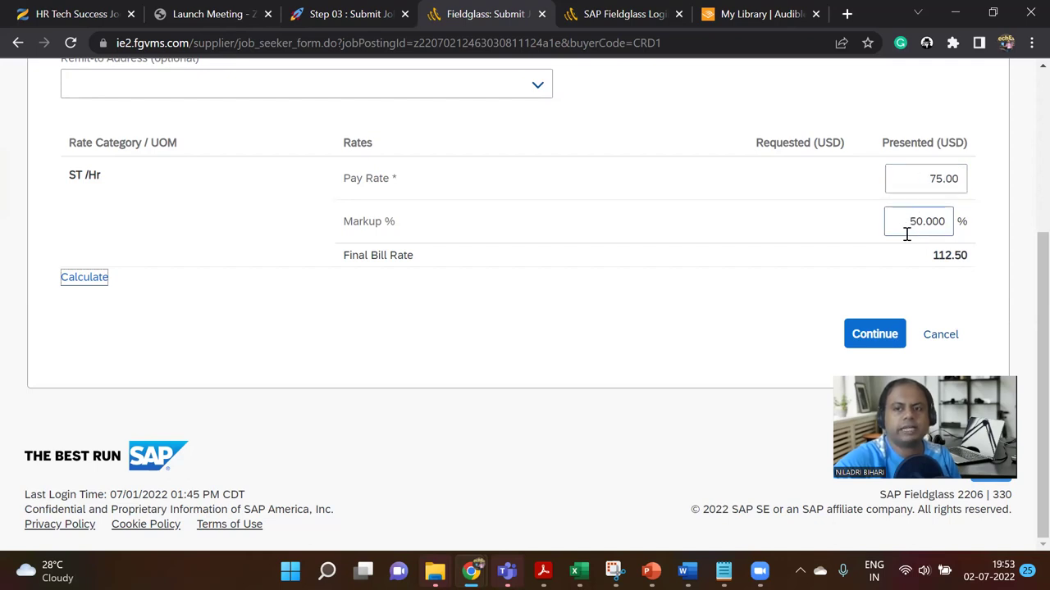
{"action": "left_click_drag", "start_coordinate": [345, 255], "coordinate": [424, 258]}
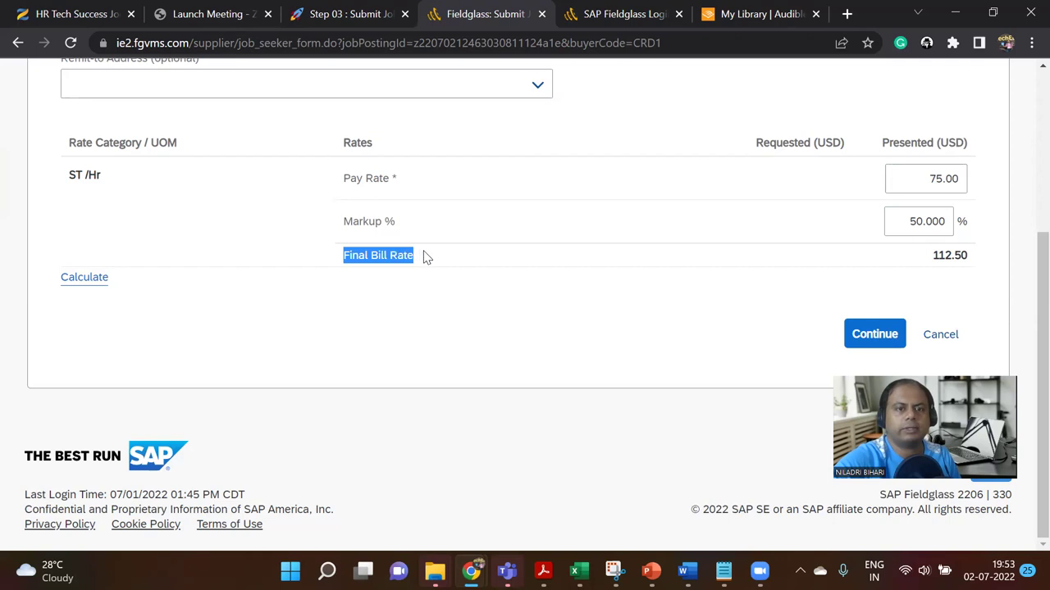
{"action": "left_click_drag", "start_coordinate": [897, 220], "coordinate": [957, 223]}
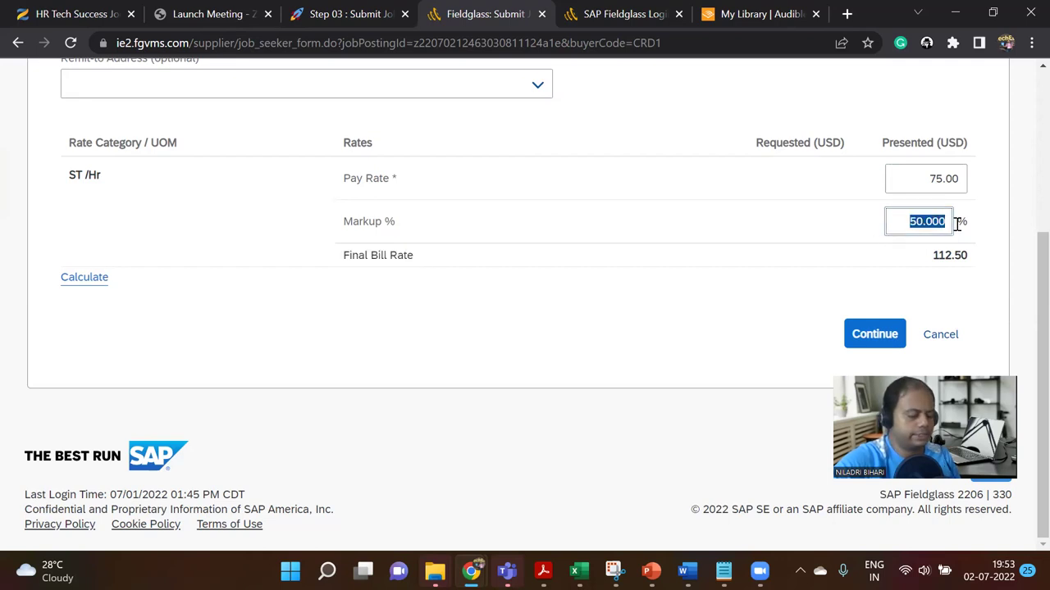
{"action": "key", "text": "BackSpace"}
{"action": "type", "text": "100"}
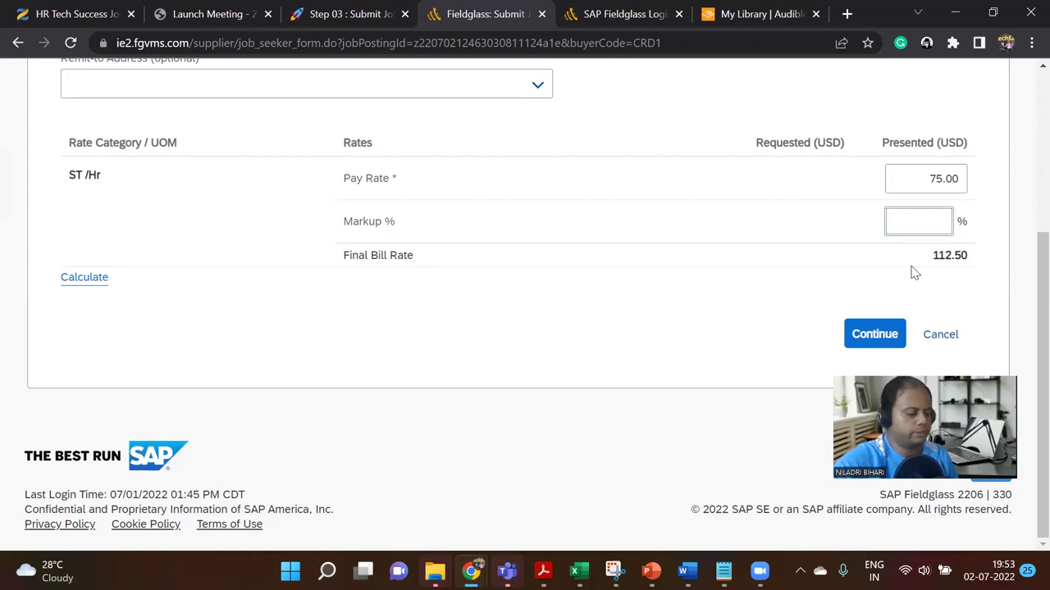
Step: Calculate with a 200% markup and check the Final Bill Rate of 225.00
{"action": "left_click", "coordinate": [93, 279]}
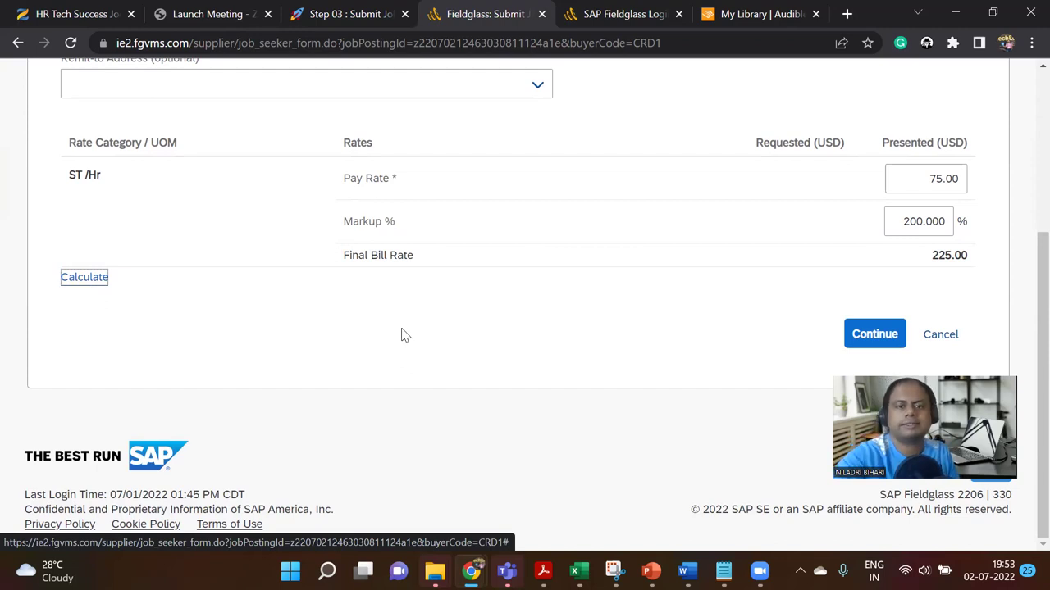
{"action": "scroll", "coordinate": [441, 363], "scroll_direction": "up", "scroll_amount": 3}
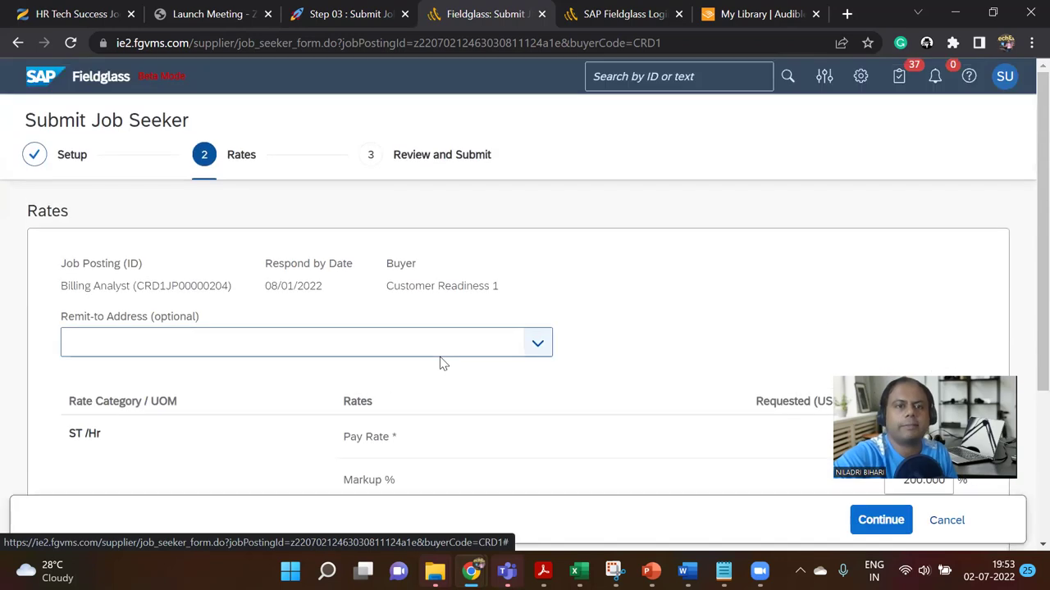
{"action": "scroll", "coordinate": [441, 364], "scroll_direction": "down", "scroll_amount": 1}
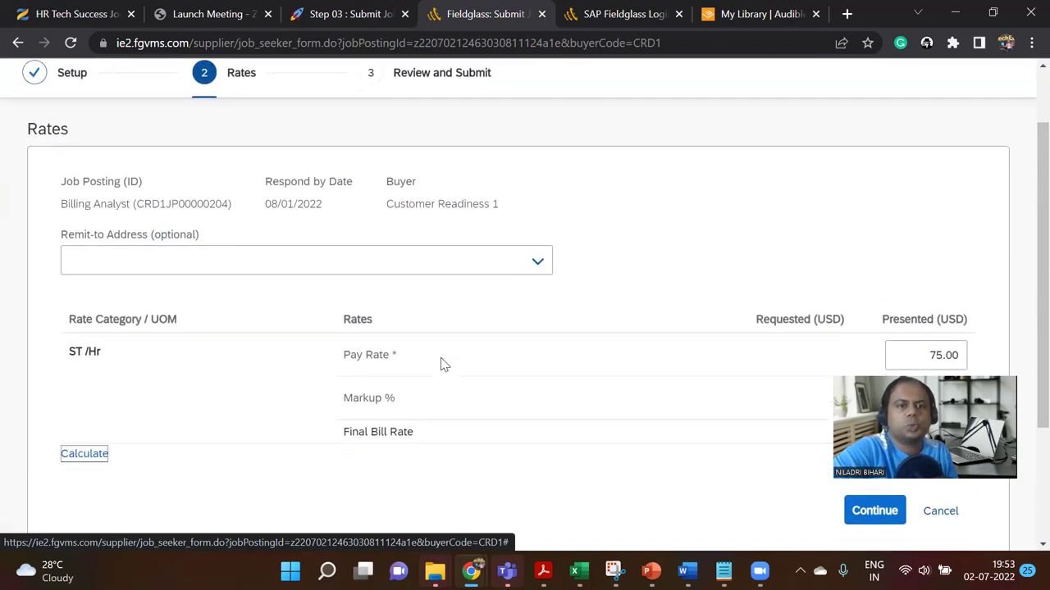
{"action": "scroll", "coordinate": [441, 363], "scroll_direction": "down", "scroll_amount": 2}
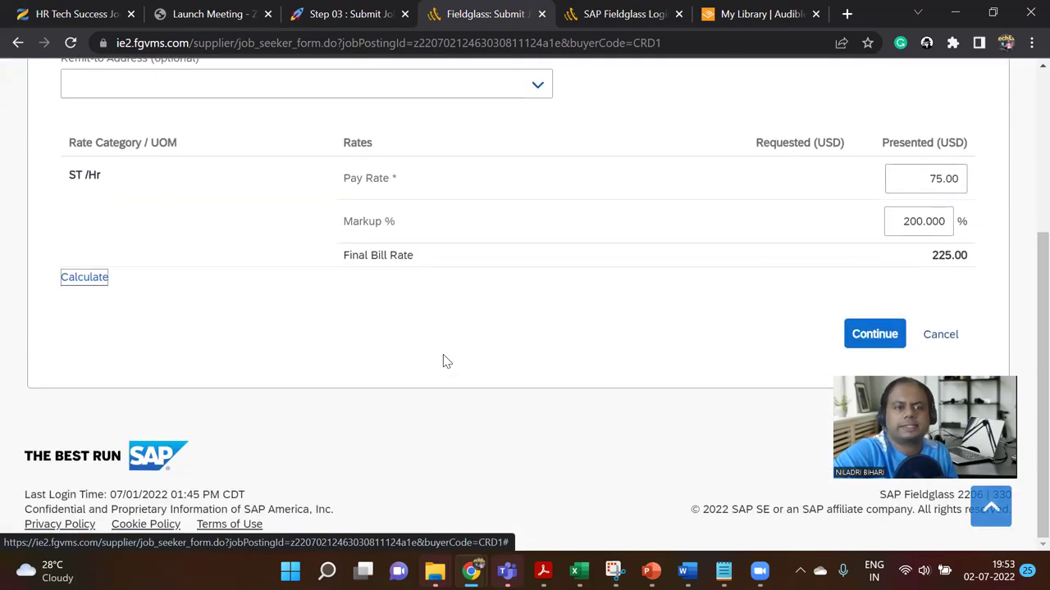
{"action": "scroll", "coordinate": [446, 362], "scroll_direction": "up", "scroll_amount": 3}
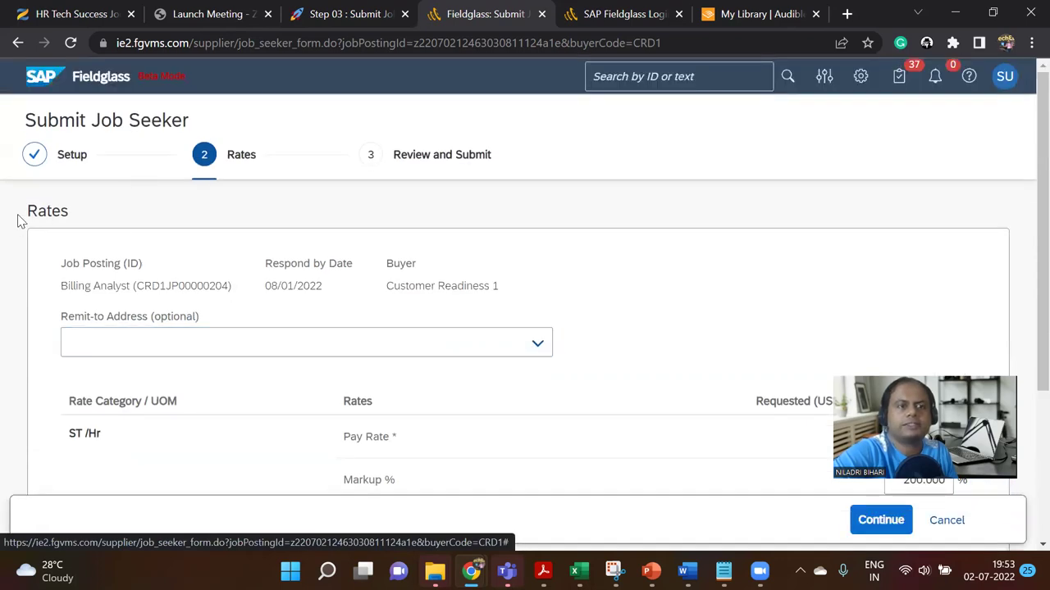
Step: Attempt to continue past the Rates step with the 200% markup, triggering an error banner
{"action": "left_click", "coordinate": [34, 160]}
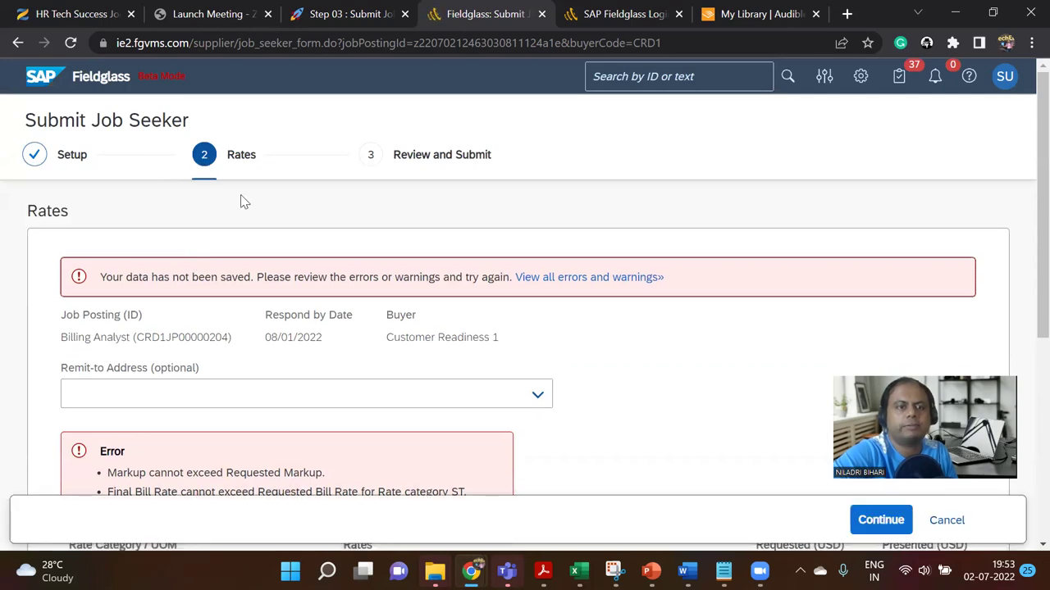
{"action": "scroll", "coordinate": [290, 323], "scroll_direction": "down", "scroll_amount": 5}
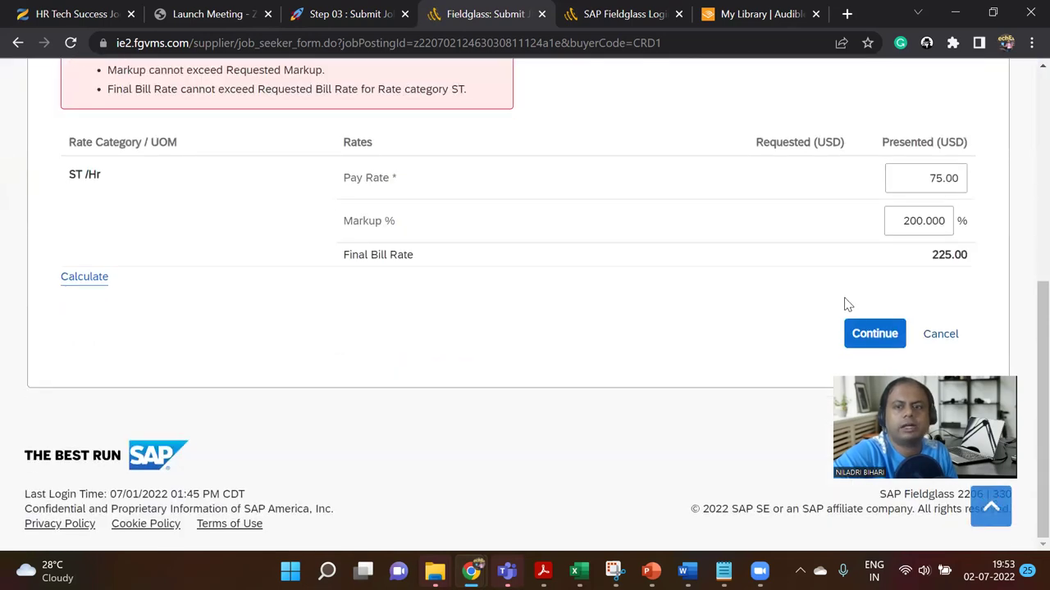
{"action": "left_click", "coordinate": [861, 332]}
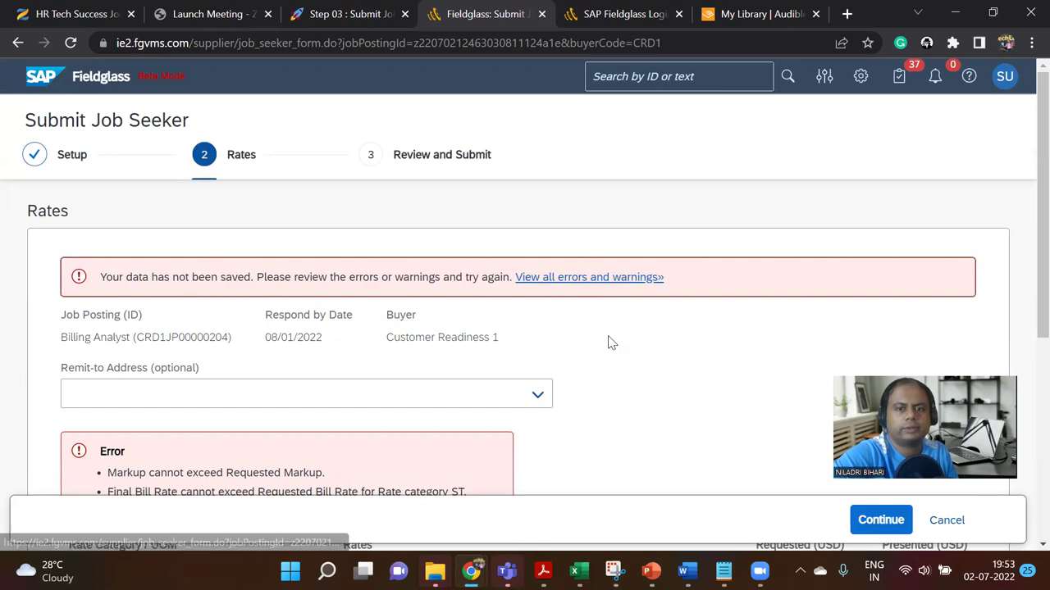
{"action": "scroll", "coordinate": [672, 378], "scroll_direction": "down", "scroll_amount": 2}
{"action": "scroll", "coordinate": [534, 344], "scroll_direction": "down", "scroll_amount": 3}
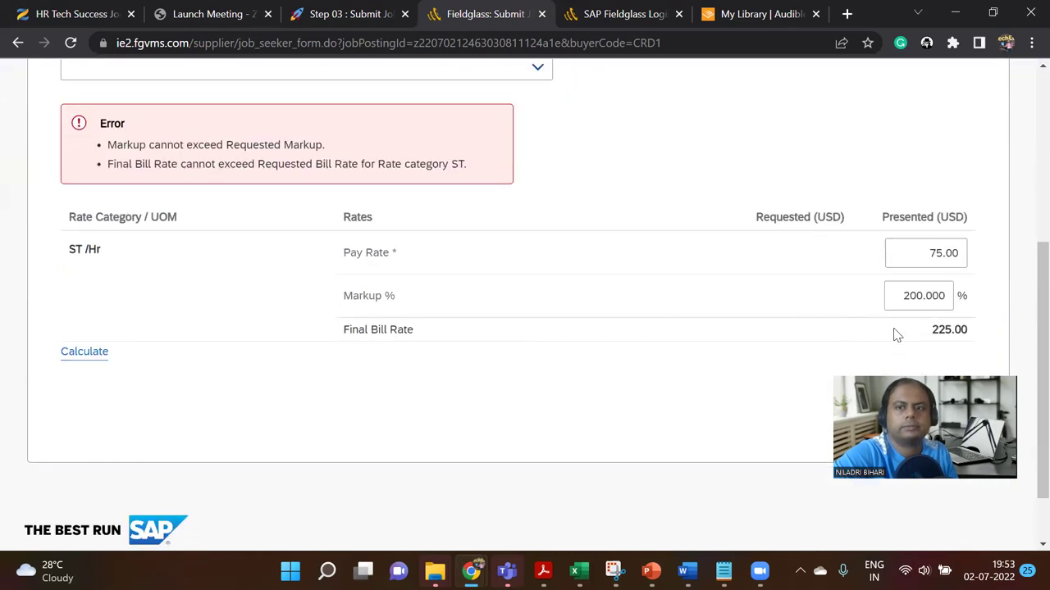
{"action": "left_click", "coordinate": [897, 333]}
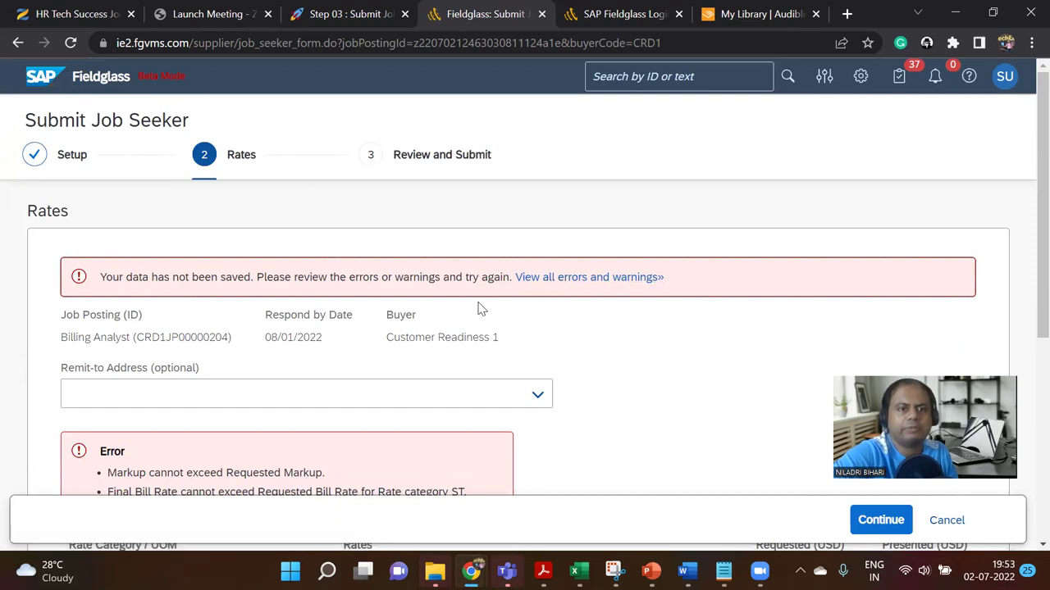
Step: View all errors: Markup and Final Bill Rate exceed the requested limits
{"action": "left_click", "coordinate": [578, 279]}
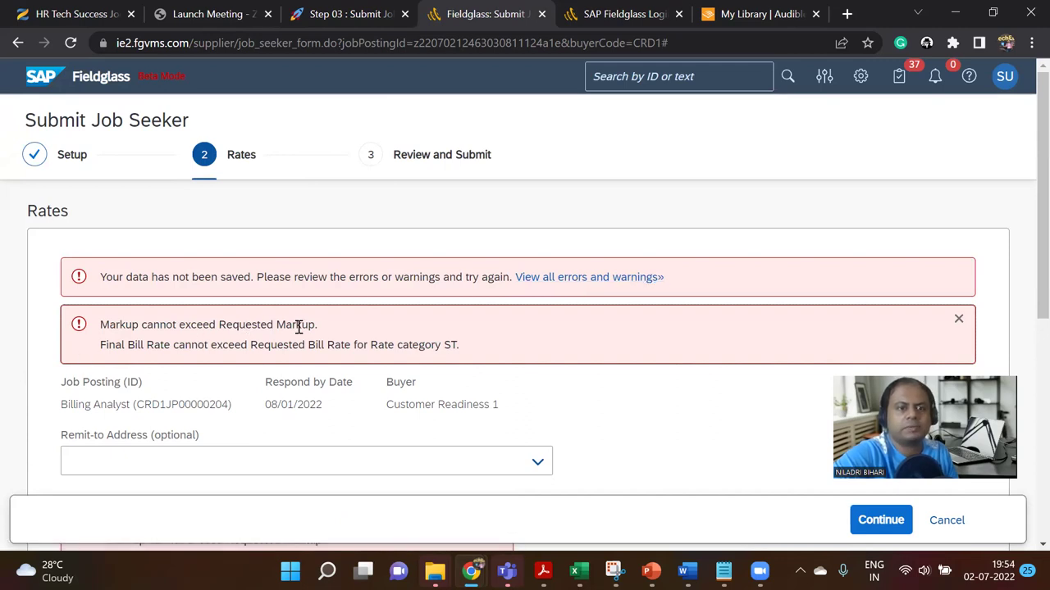
{"action": "left_click_drag", "start_coordinate": [277, 346], "coordinate": [437, 365]}
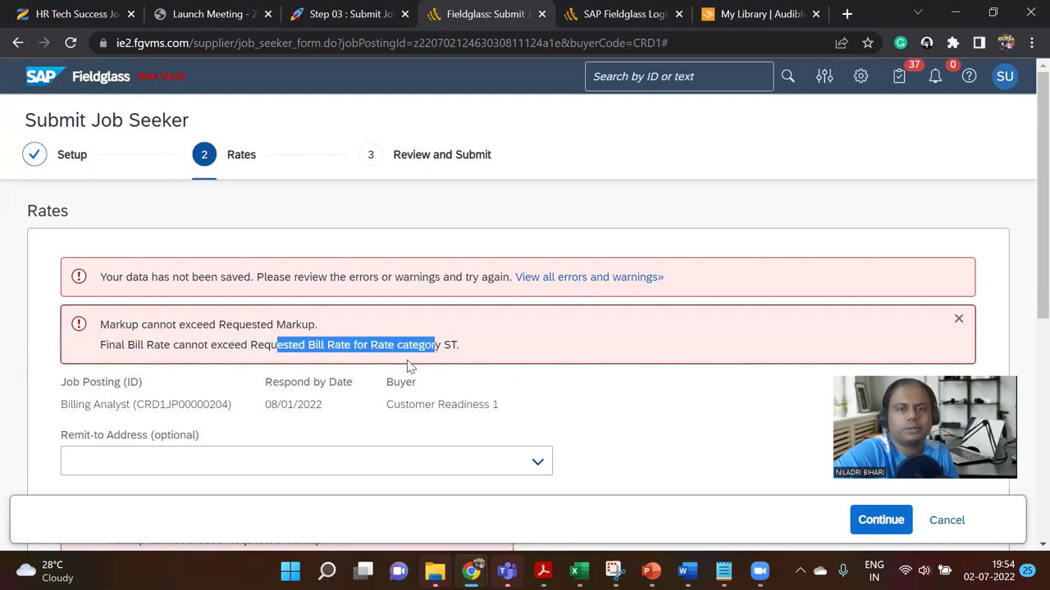
{"action": "scroll", "coordinate": [408, 366], "scroll_direction": "down", "scroll_amount": 2}
{"action": "scroll", "coordinate": [408, 368], "scroll_direction": "down", "scroll_amount": 2}
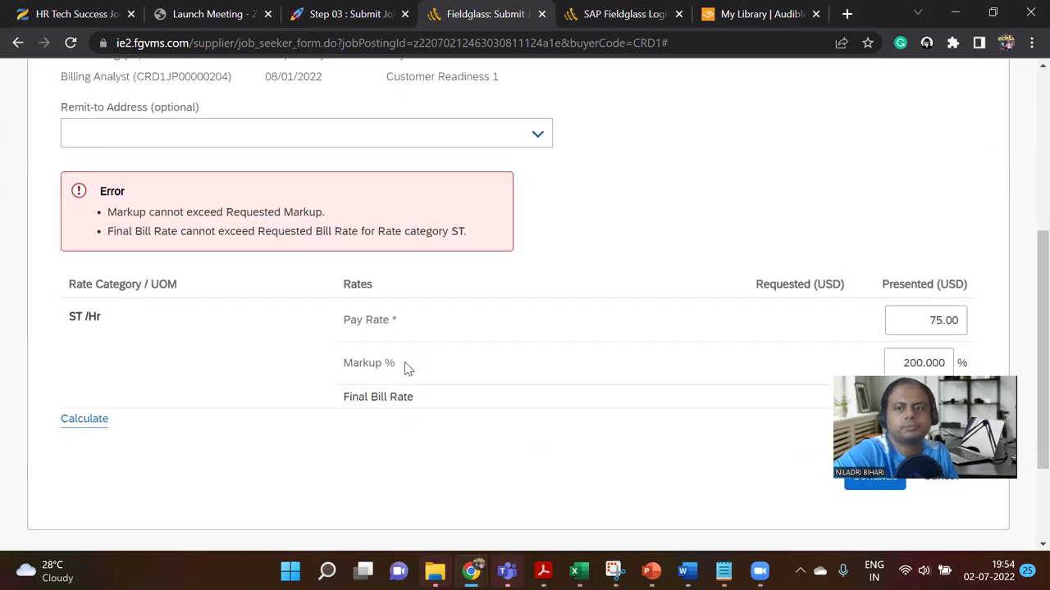
{"action": "scroll", "coordinate": [406, 369], "scroll_direction": "down", "scroll_amount": 1}
{"action": "scroll", "coordinate": [405, 368], "scroll_direction": "up", "scroll_amount": 2}
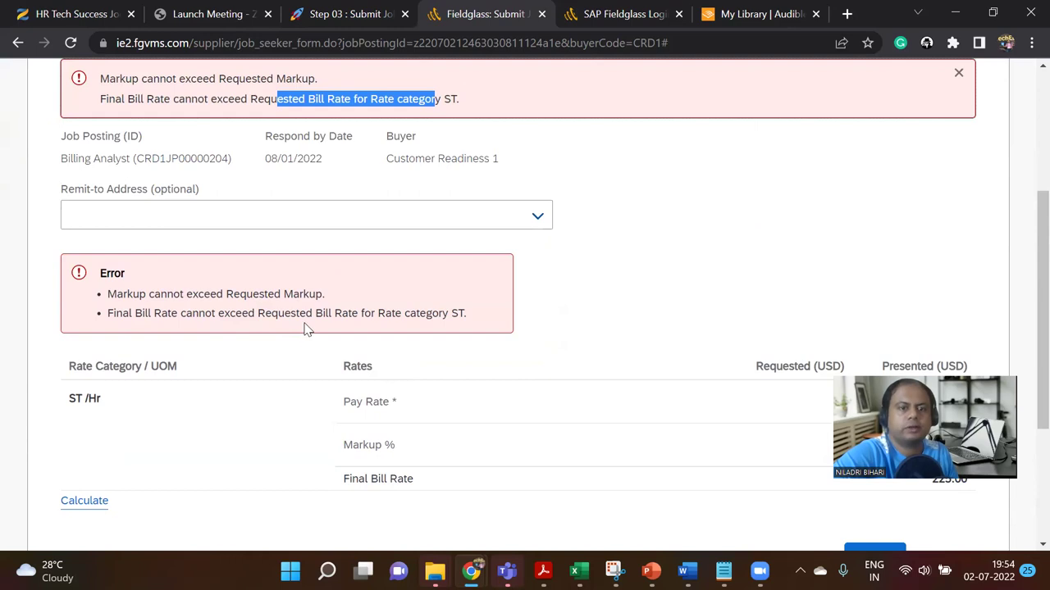
{"action": "scroll", "coordinate": [311, 356], "scroll_direction": "down", "scroll_amount": 2}
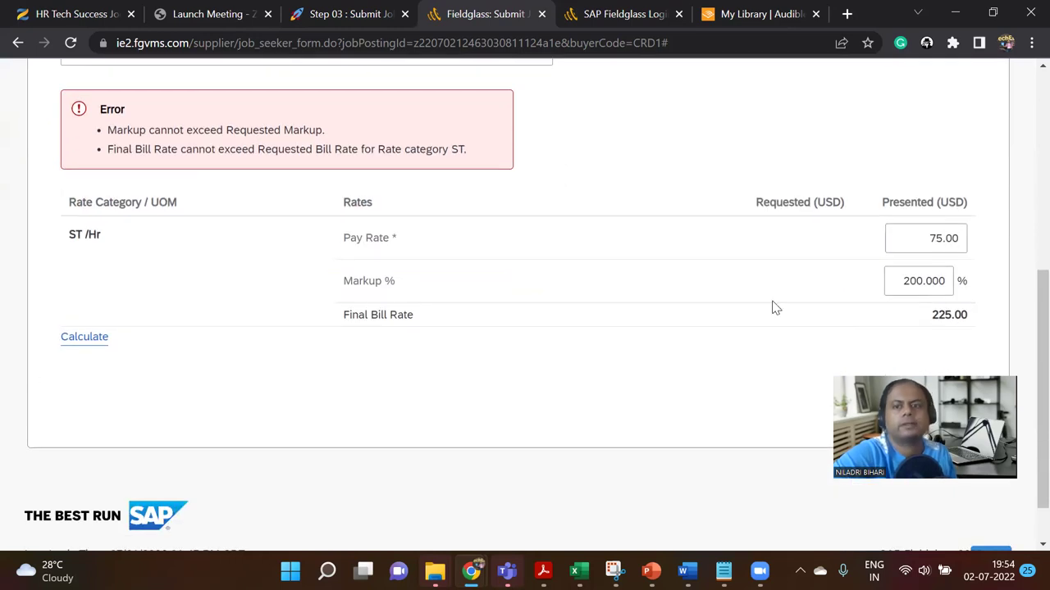
Step: Try a 10% markup, recalculate, and attempt to continue again
{"action": "left_click_drag", "start_coordinate": [906, 291], "coordinate": [978, 287]}
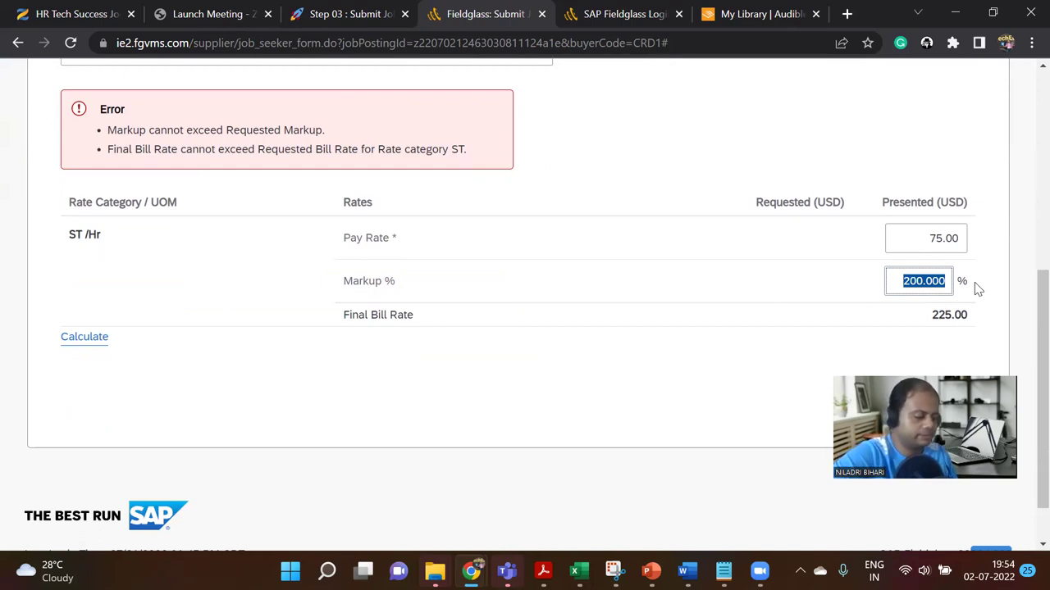
{"action": "type", "text": "10"}
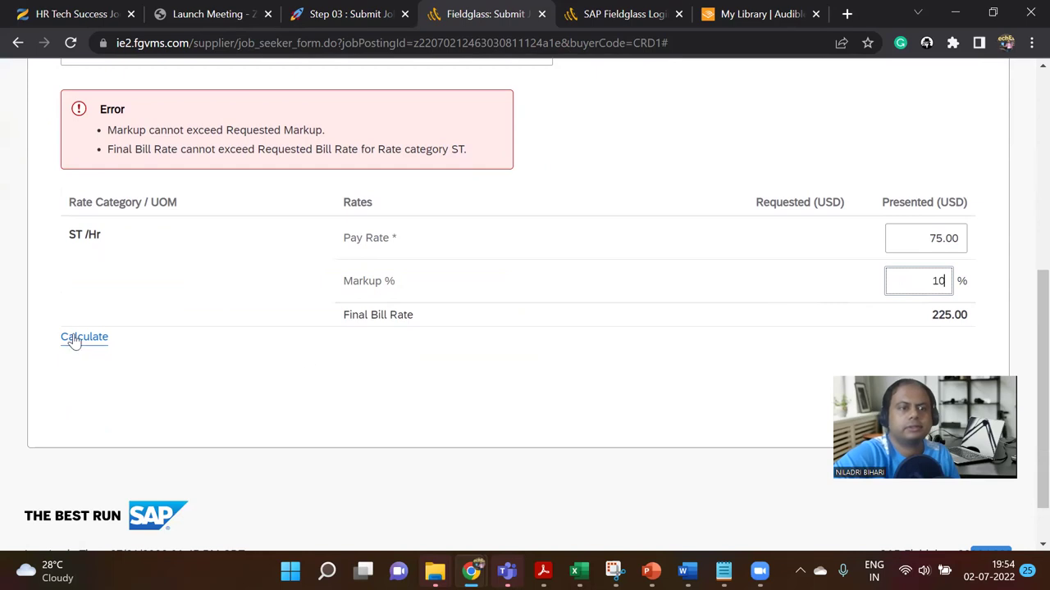
{"action": "left_click", "coordinate": [73, 338]}
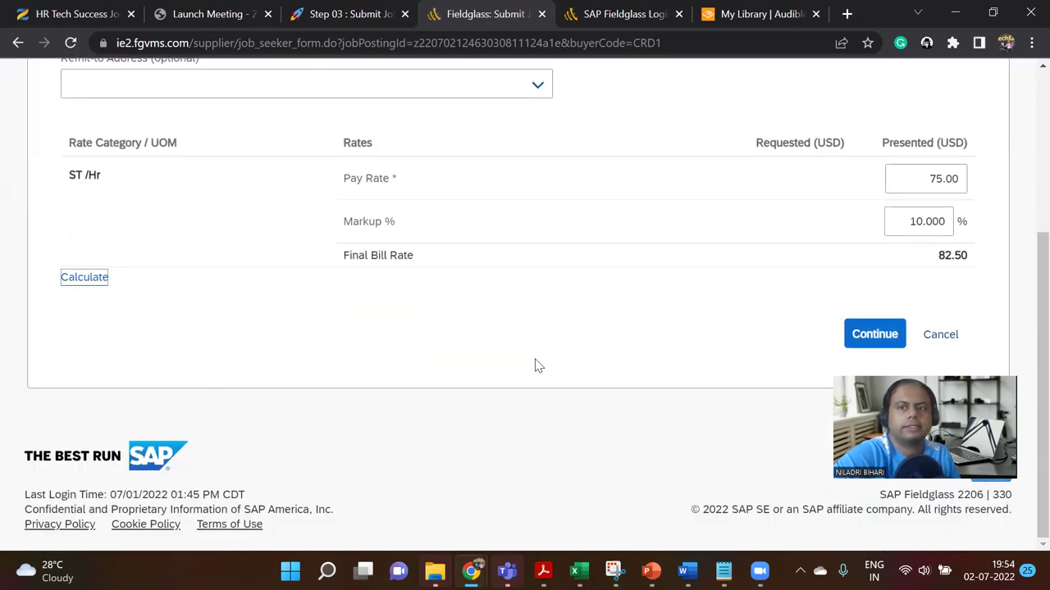
{"action": "left_click", "coordinate": [874, 336]}
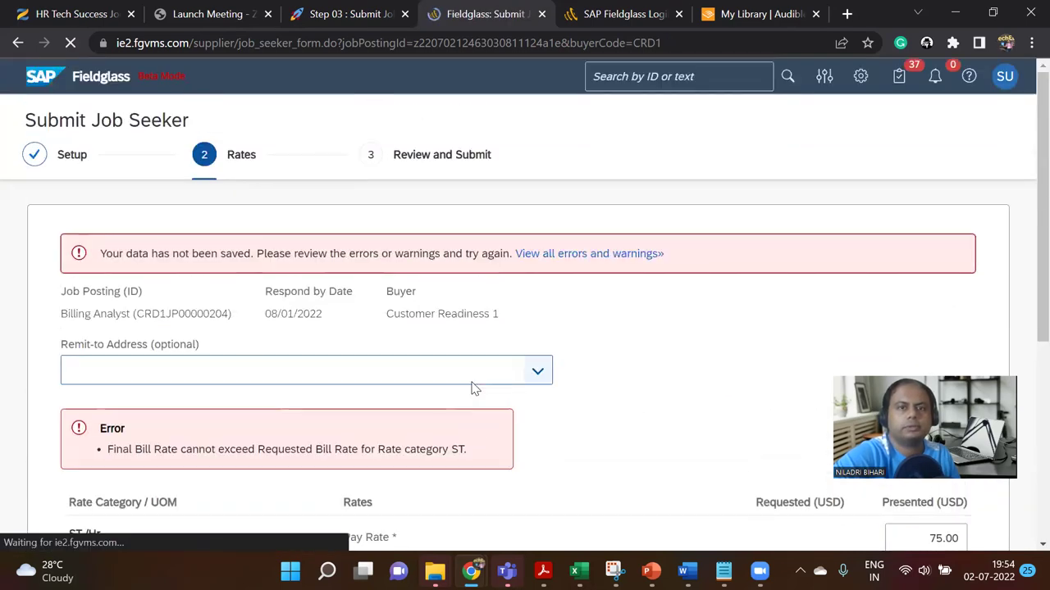
{"action": "scroll", "coordinate": [447, 463], "scroll_direction": "down", "scroll_amount": 1}
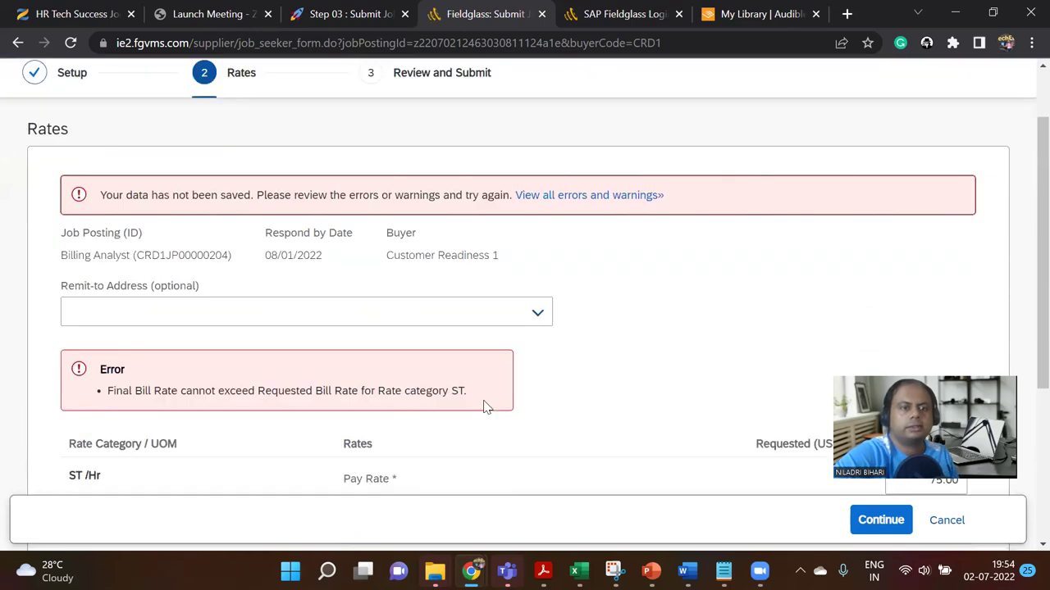
{"action": "scroll", "coordinate": [483, 413], "scroll_direction": "down", "scroll_amount": 4}
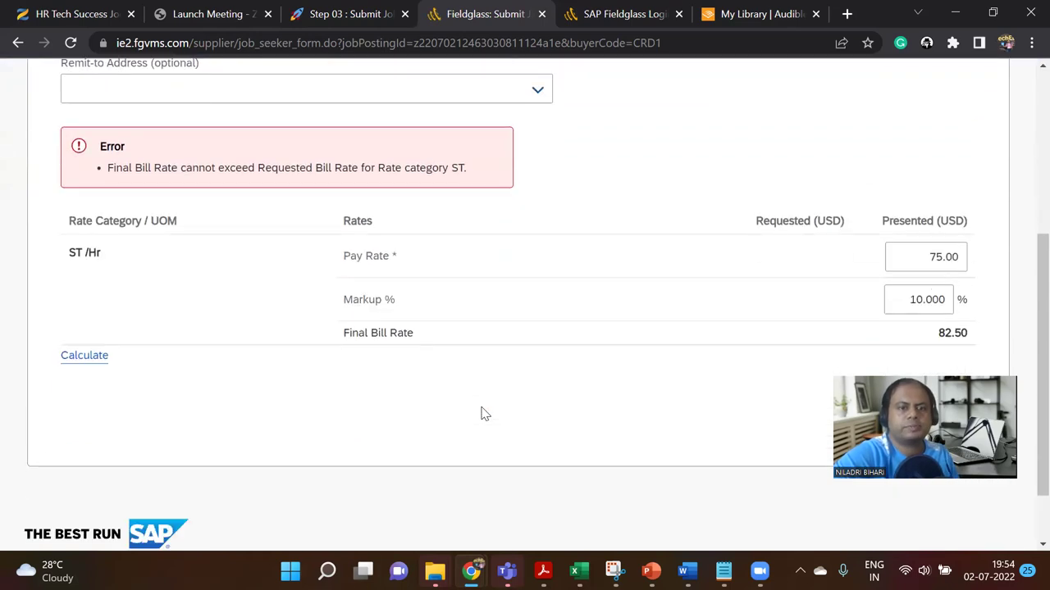
Step: Set Markup to 0 for a 75.00 Final Bill Rate and continue to Review and Submit
{"action": "double_click", "coordinate": [910, 219]}
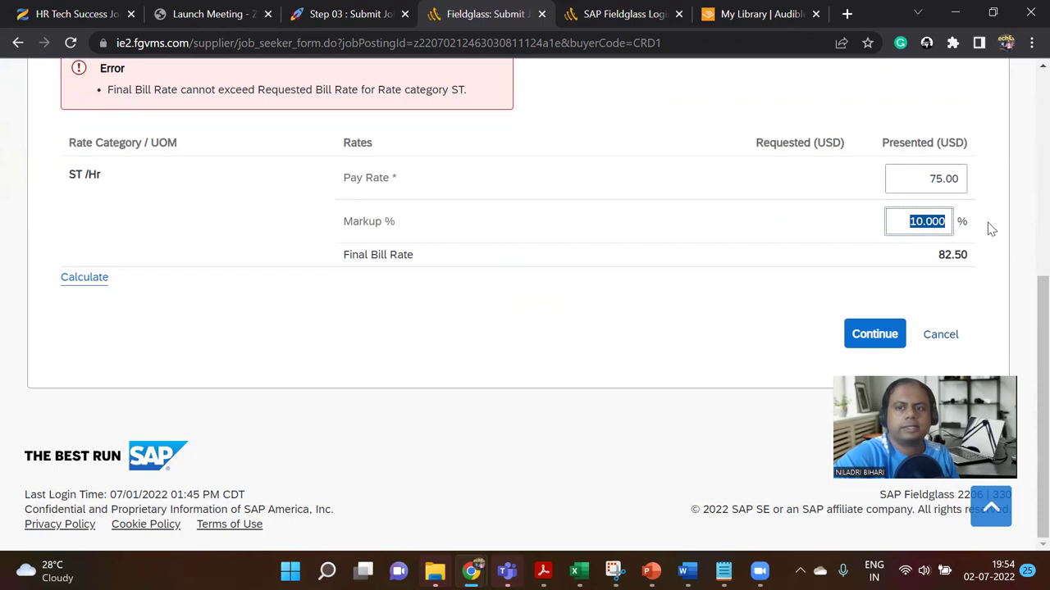
{"action": "type", "text": "0"}
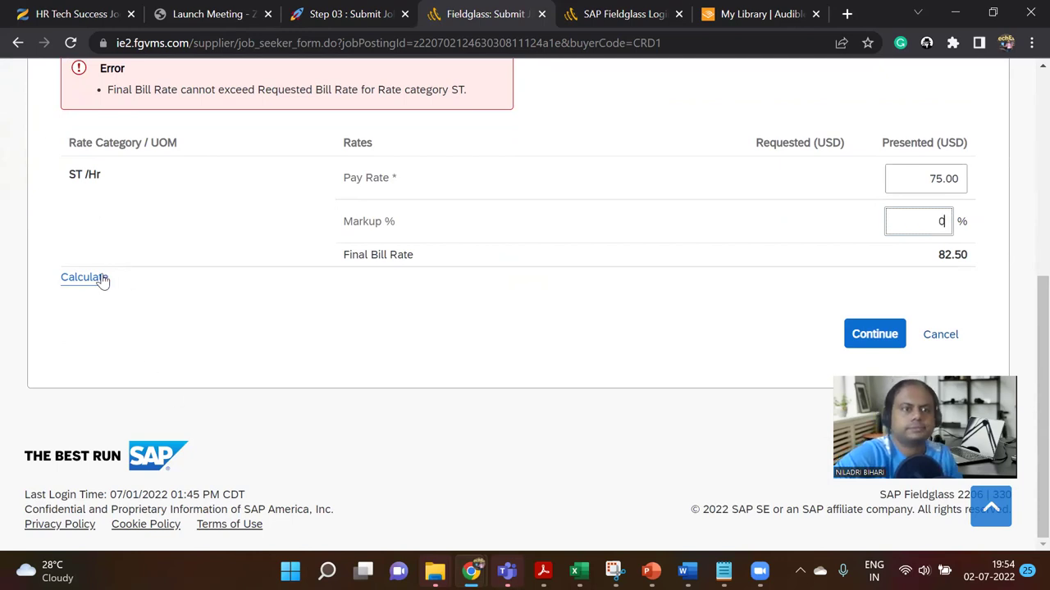
{"action": "left_click", "coordinate": [98, 280]}
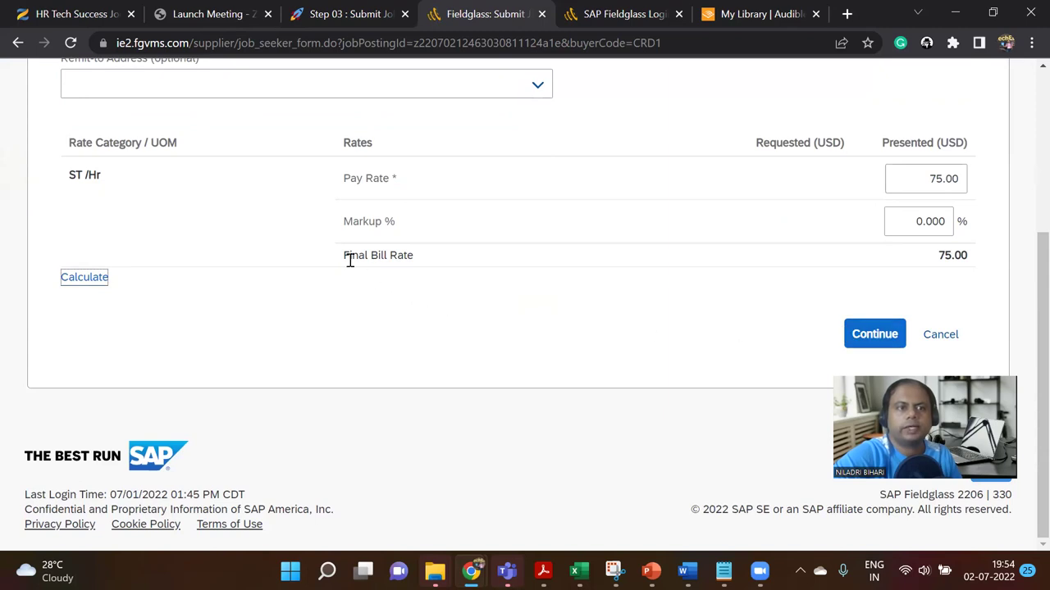
{"action": "left_click", "coordinate": [873, 333]}
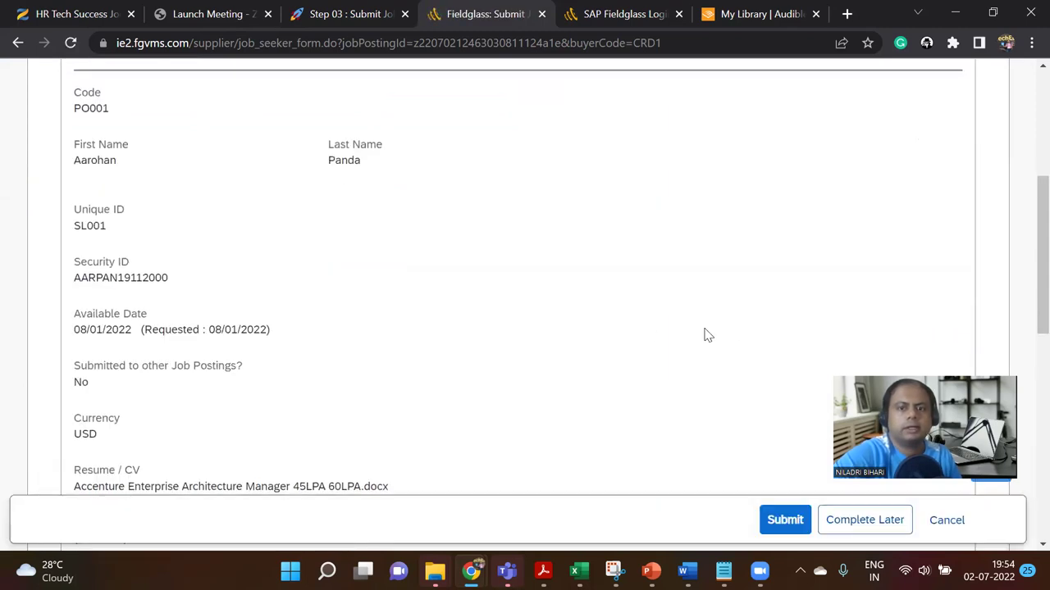
{"action": "scroll", "coordinate": [664, 359], "scroll_direction": "up", "scroll_amount": 4}
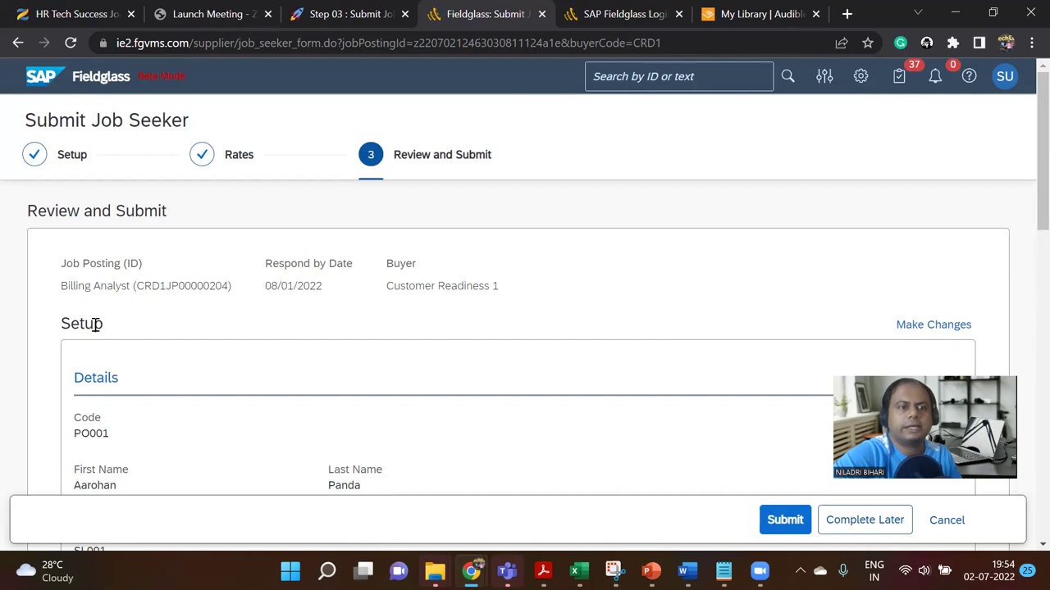
{"action": "scroll", "coordinate": [96, 324], "scroll_direction": "down", "scroll_amount": 2}
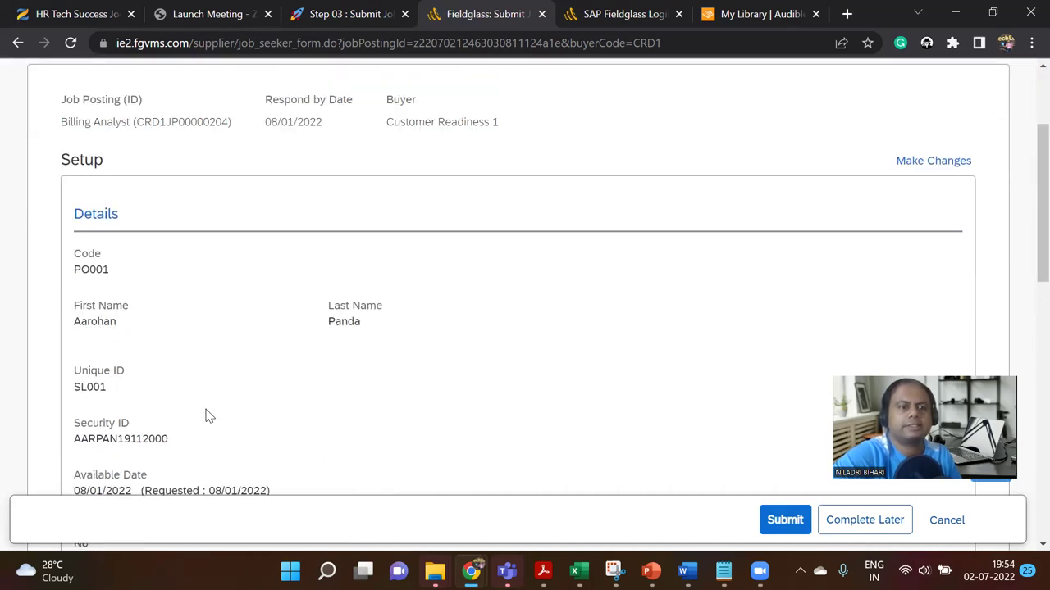
{"action": "scroll", "coordinate": [209, 416], "scroll_direction": "down", "scroll_amount": 3}
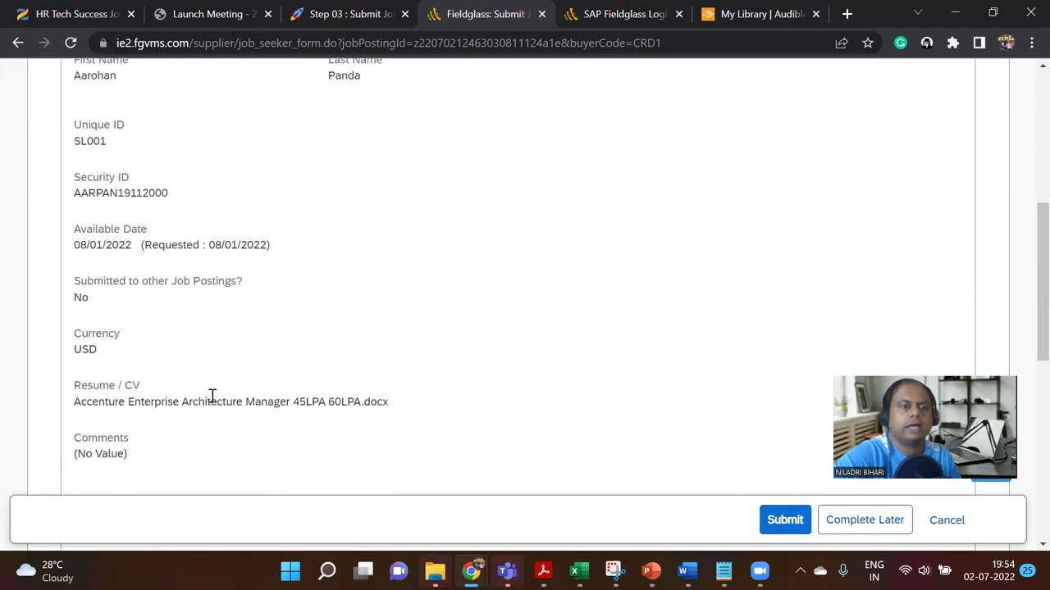
{"action": "scroll", "coordinate": [211, 396], "scroll_direction": "down", "scroll_amount": 3}
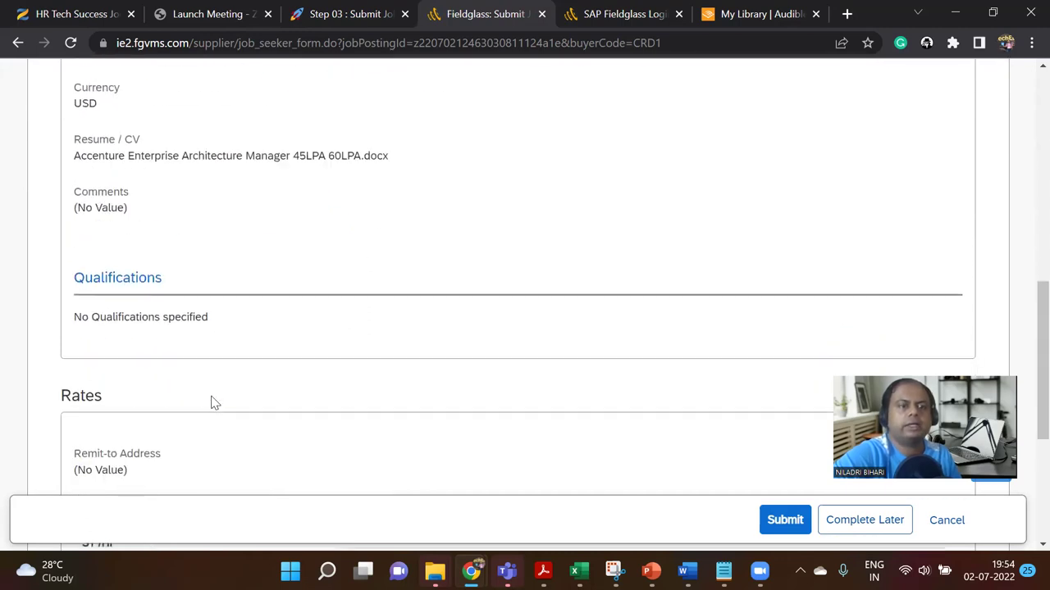
{"action": "scroll", "coordinate": [212, 402], "scroll_direction": "down", "scroll_amount": 3}
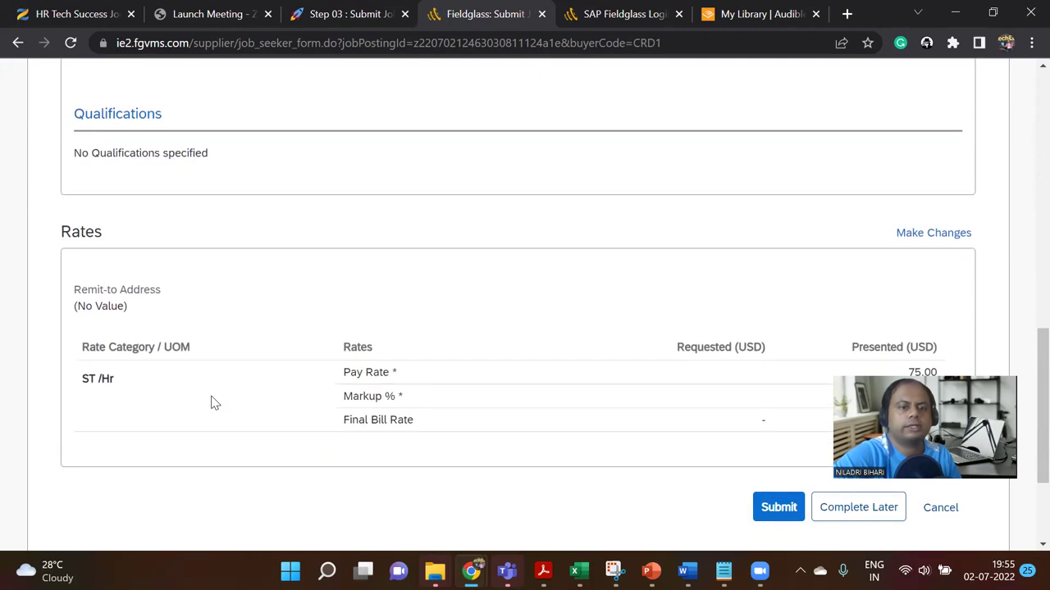
{"action": "scroll", "coordinate": [212, 401], "scroll_direction": "down", "scroll_amount": 1}
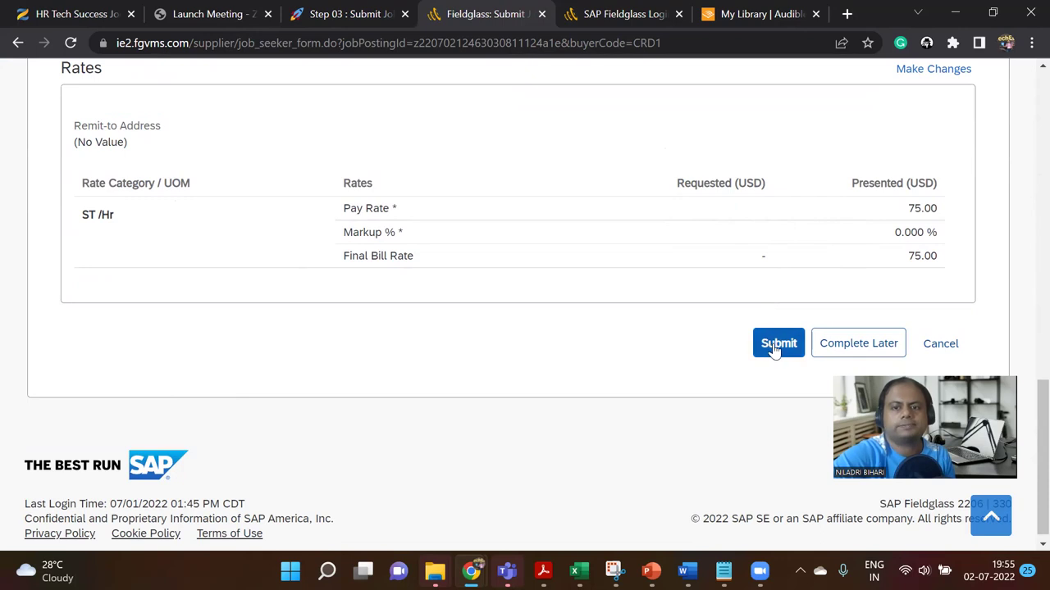
{"action": "left_click", "coordinate": [350, 14]}
{"action": "scroll", "coordinate": [613, 365], "scroll_direction": "down", "scroll_amount": 2}
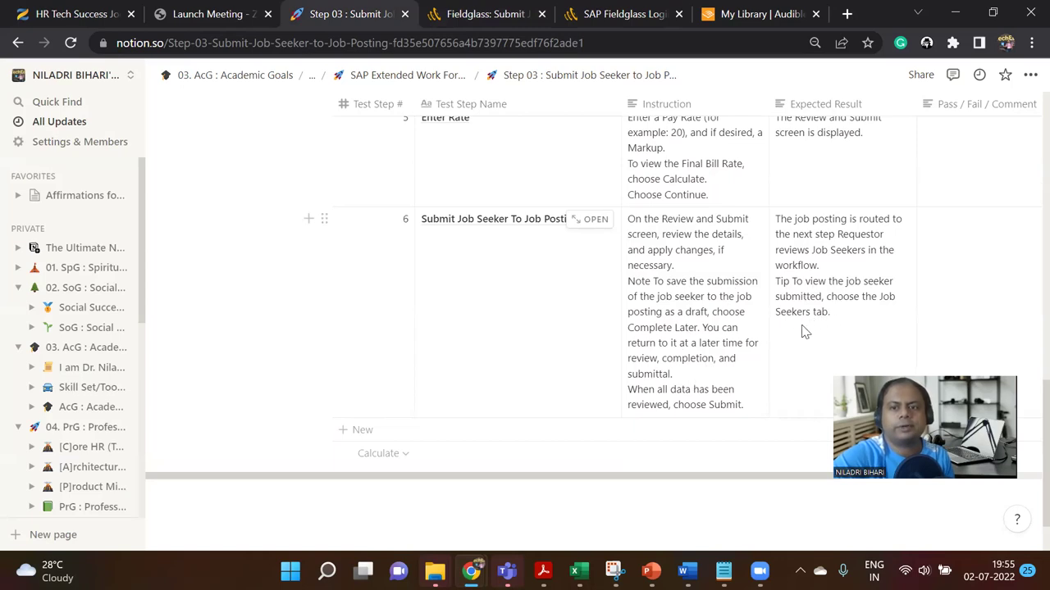
{"action": "left_click", "coordinate": [479, 12]}
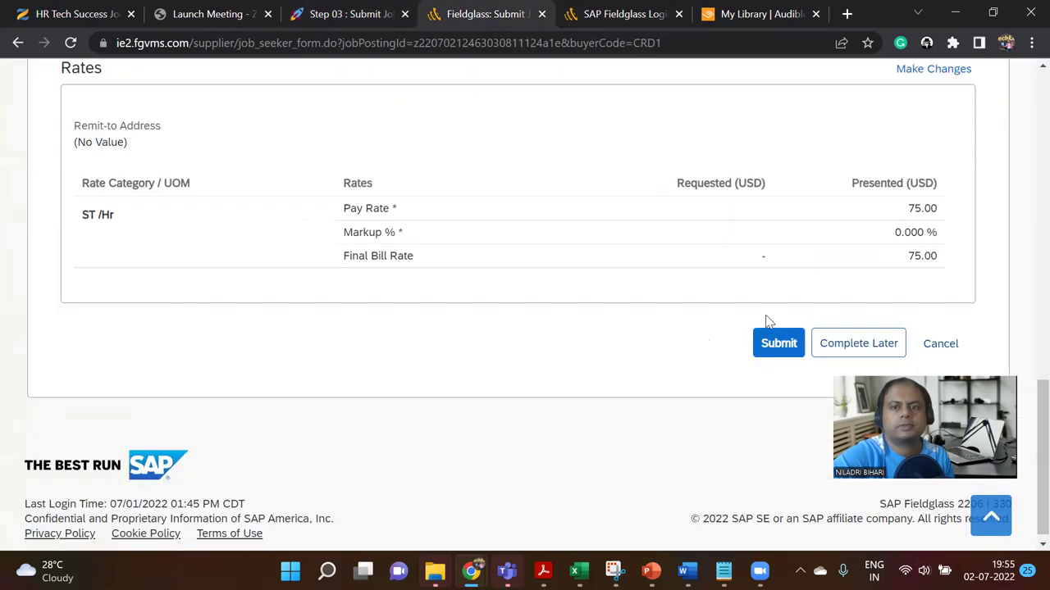
Step: Submit the job seeker to the Billing Analyst posting and see the success message
{"action": "left_click", "coordinate": [773, 339]}
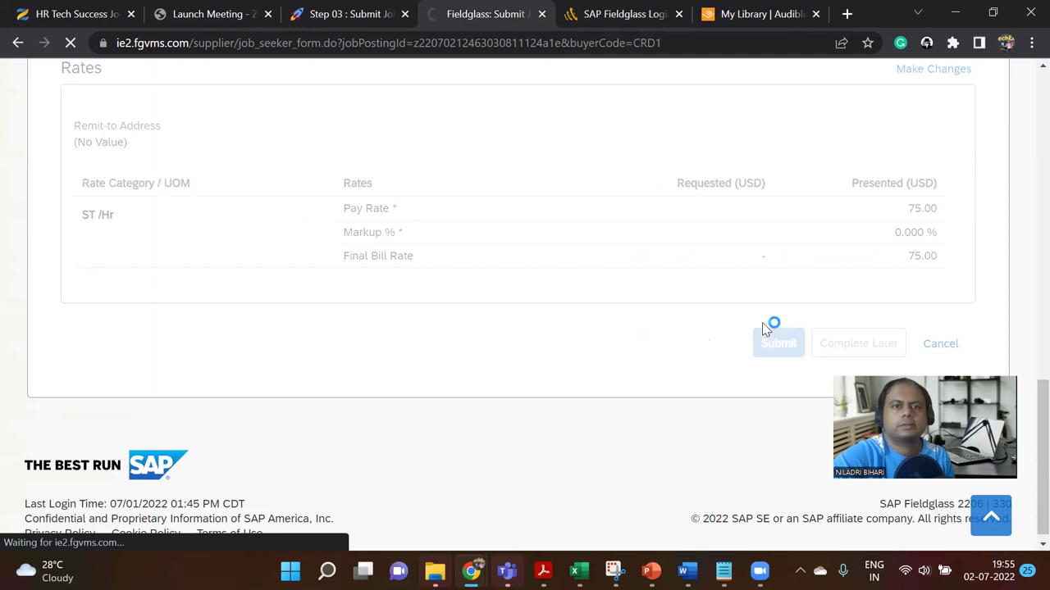
{"action": "scroll", "coordinate": [666, 314], "scroll_direction": "up", "scroll_amount": 5}
{"action": "scroll", "coordinate": [666, 315], "scroll_direction": "up", "scroll_amount": 10}
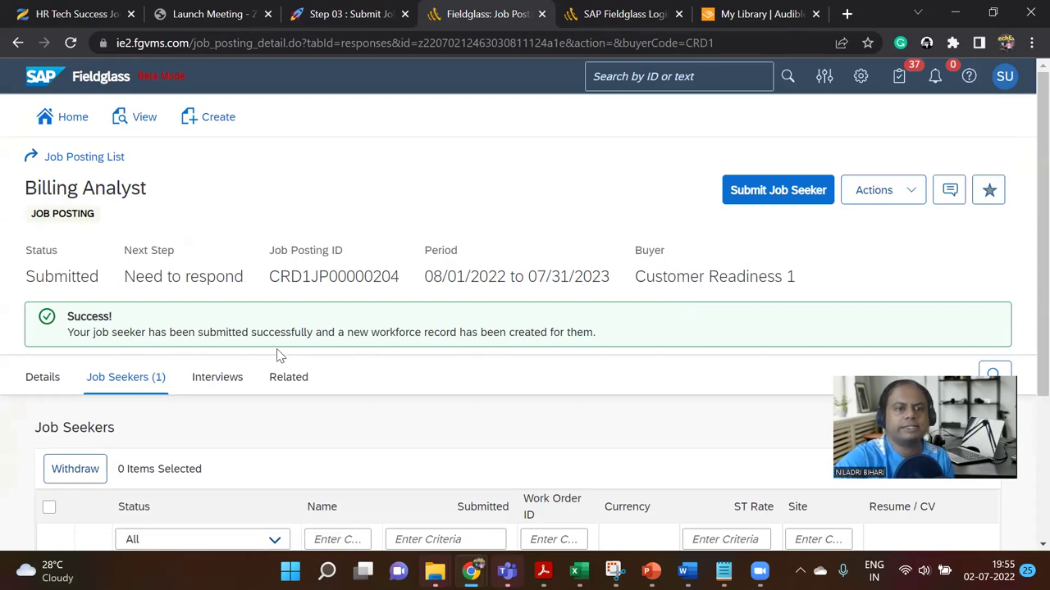
Step: Read over the submission success message on the Billing Analyst posting
{"action": "left_click_drag", "start_coordinate": [359, 332], "coordinate": [594, 336]}
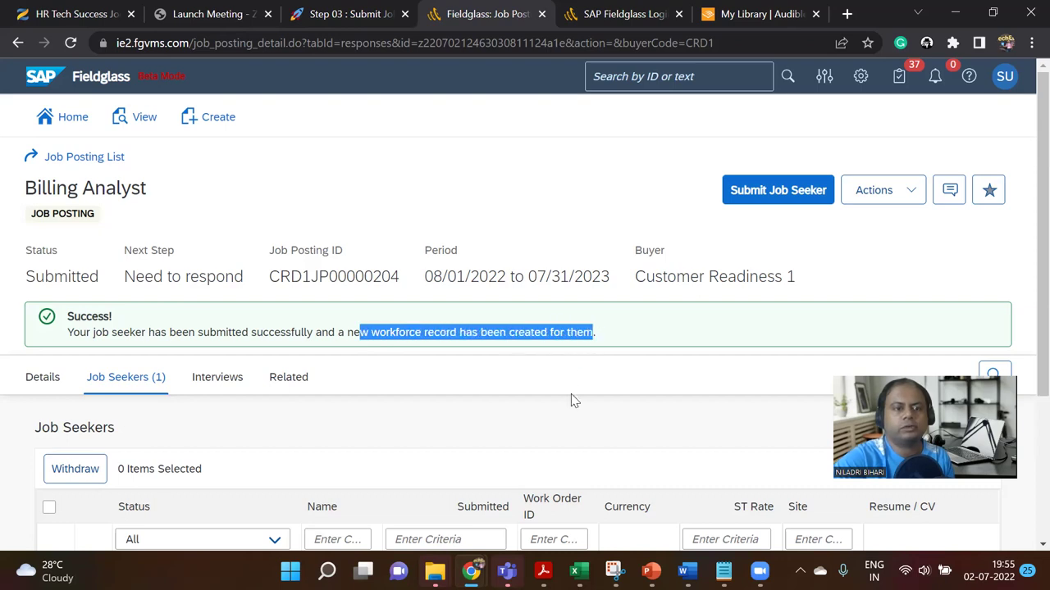
{"action": "scroll", "coordinate": [557, 443], "scroll_direction": "down", "scroll_amount": 3}
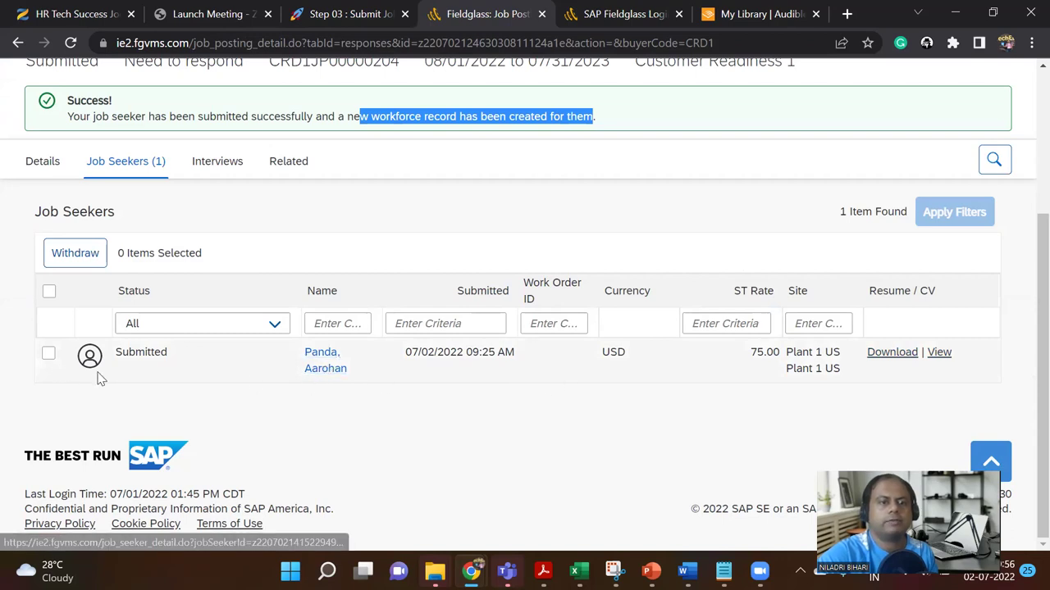
{"action": "scroll", "coordinate": [234, 427], "scroll_direction": "up", "scroll_amount": 2}
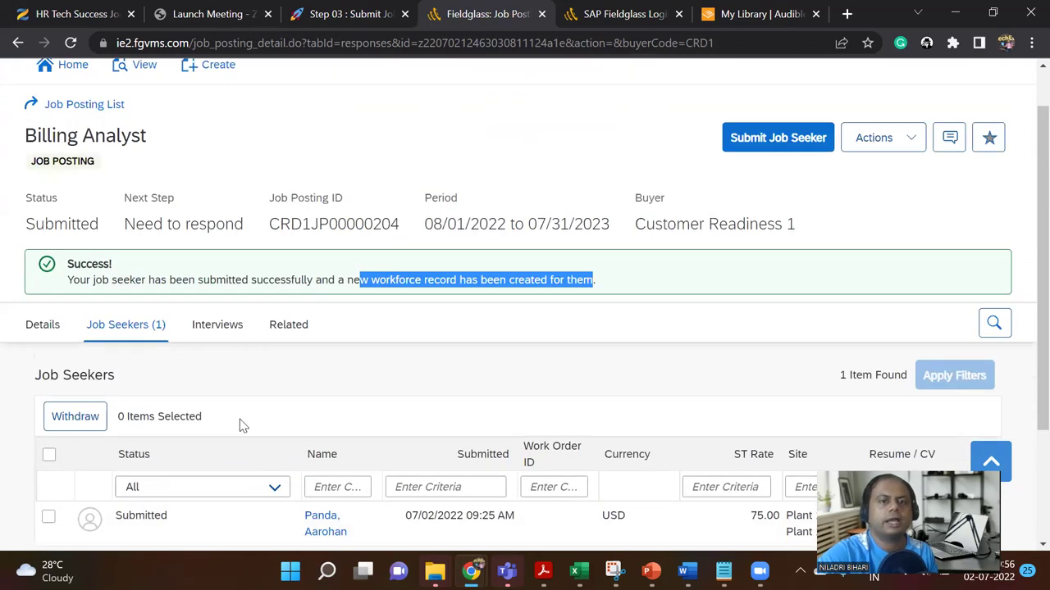
{"action": "scroll", "coordinate": [241, 424], "scroll_direction": "down", "scroll_amount": 2}
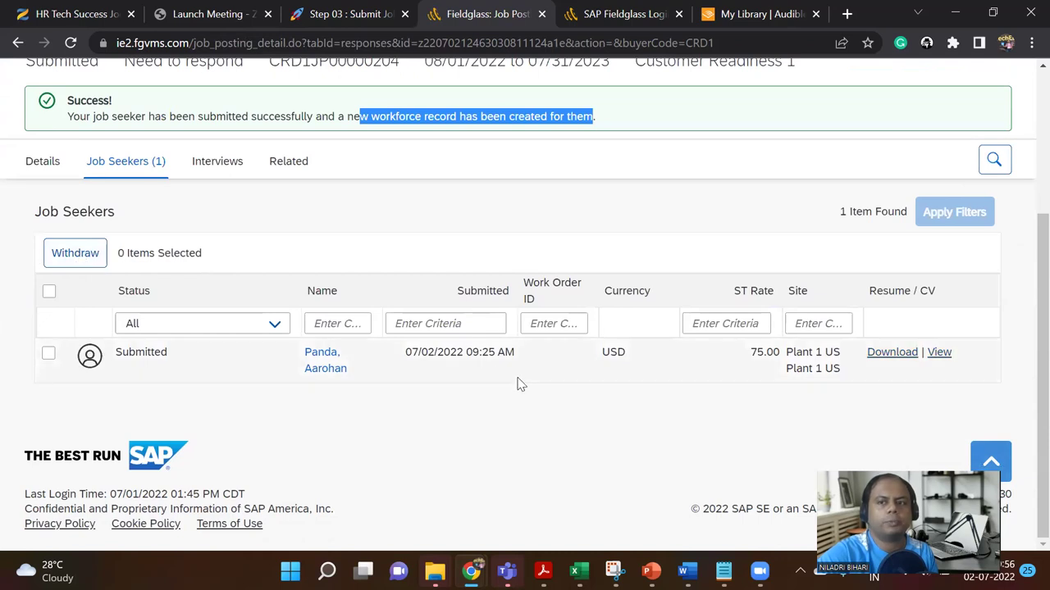
{"action": "scroll", "coordinate": [518, 384], "scroll_direction": "up", "scroll_amount": 2}
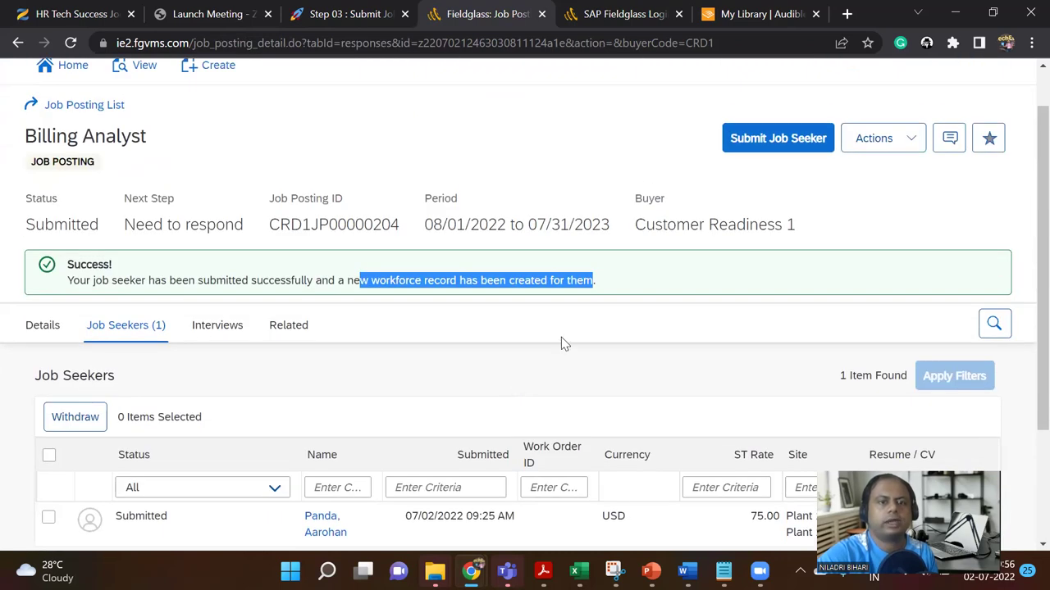
{"action": "left_click", "coordinate": [558, 358]}
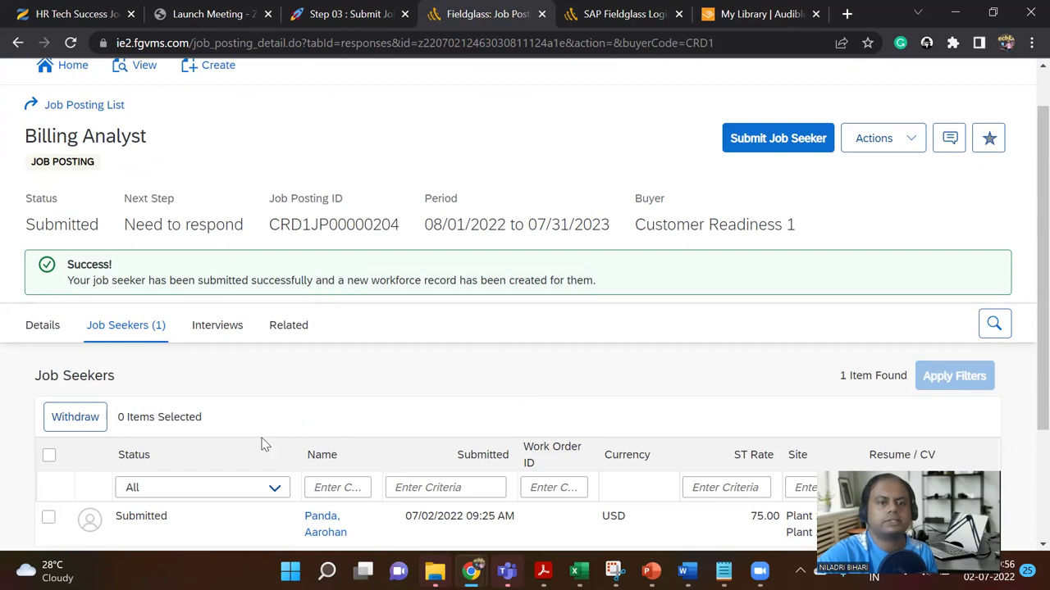
{"action": "scroll", "coordinate": [325, 447], "scroll_direction": "down", "scroll_amount": 1}
{"action": "scroll", "coordinate": [327, 447], "scroll_direction": "up", "scroll_amount": 1}
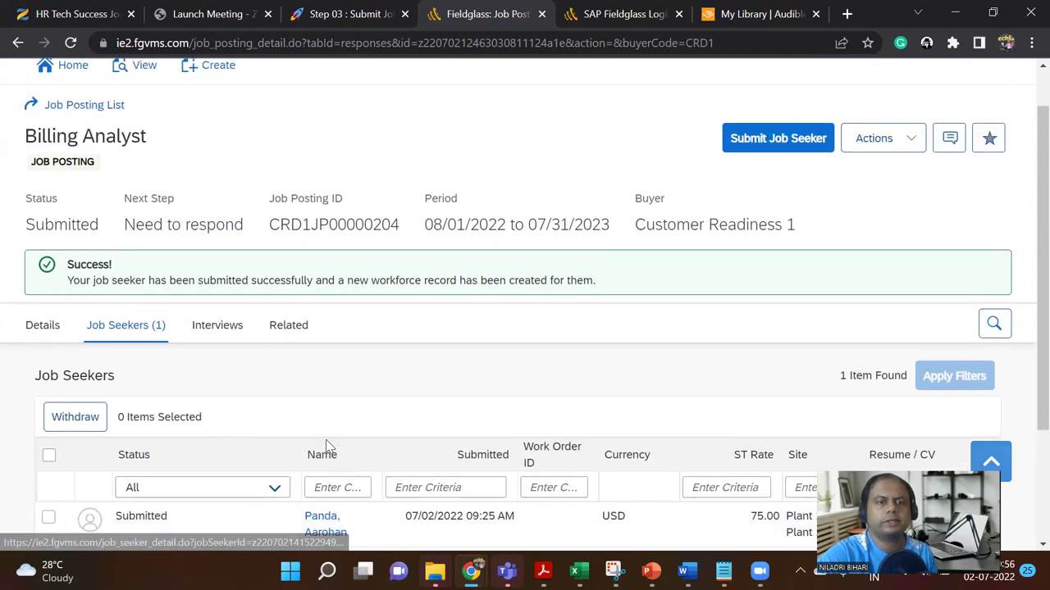
Step: Check the Related documents, return to the Job Seekers (1) list, and switch to Snipping Tool
{"action": "left_click", "coordinate": [300, 328]}
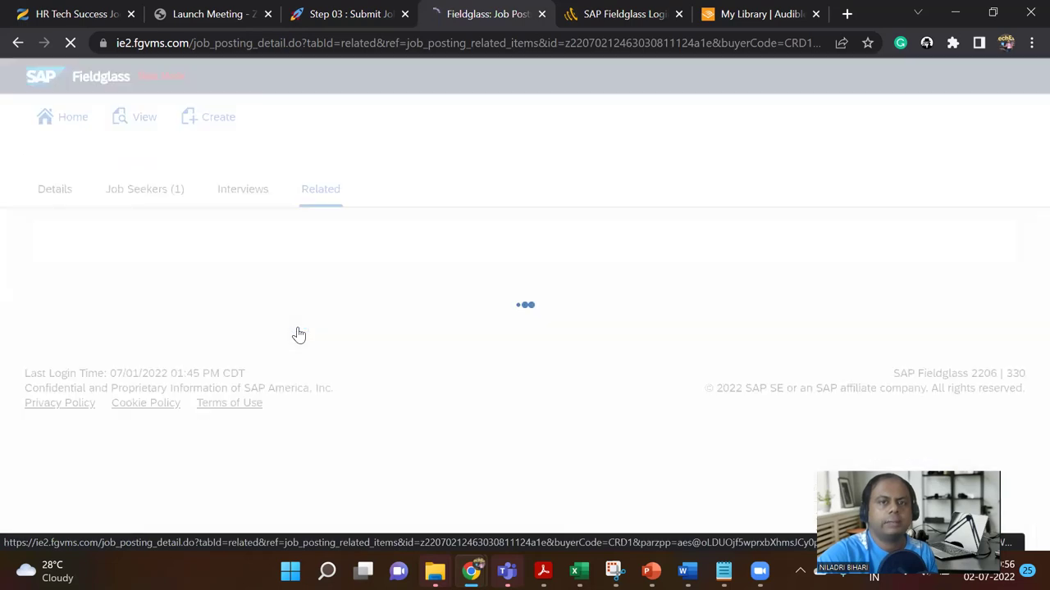
{"action": "scroll", "coordinate": [309, 405], "scroll_direction": "down", "scroll_amount": 2}
{"action": "scroll", "coordinate": [305, 405], "scroll_direction": "up", "scroll_amount": 2}
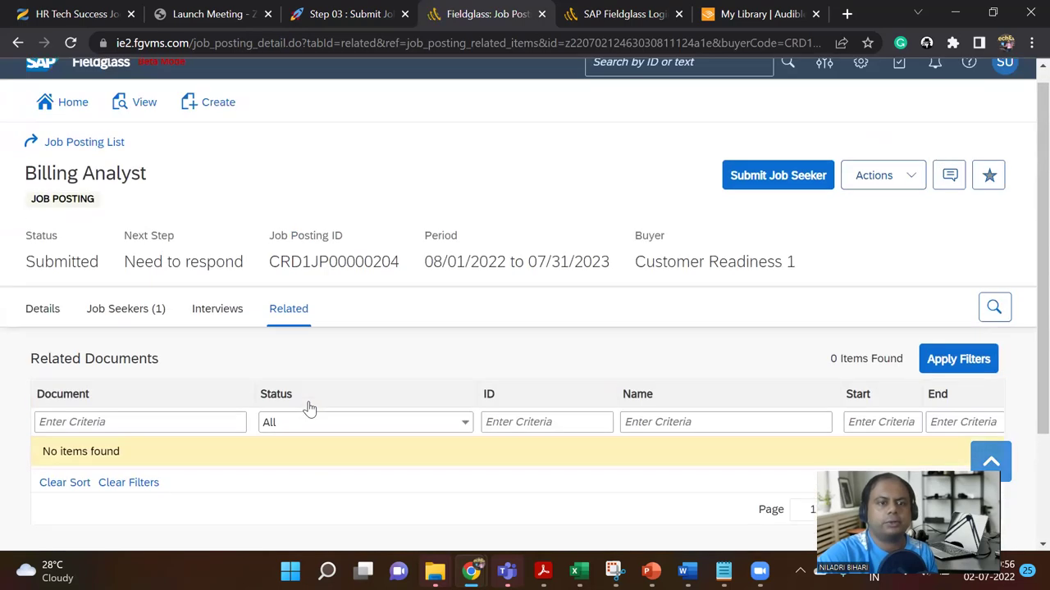
{"action": "left_click", "coordinate": [131, 324]}
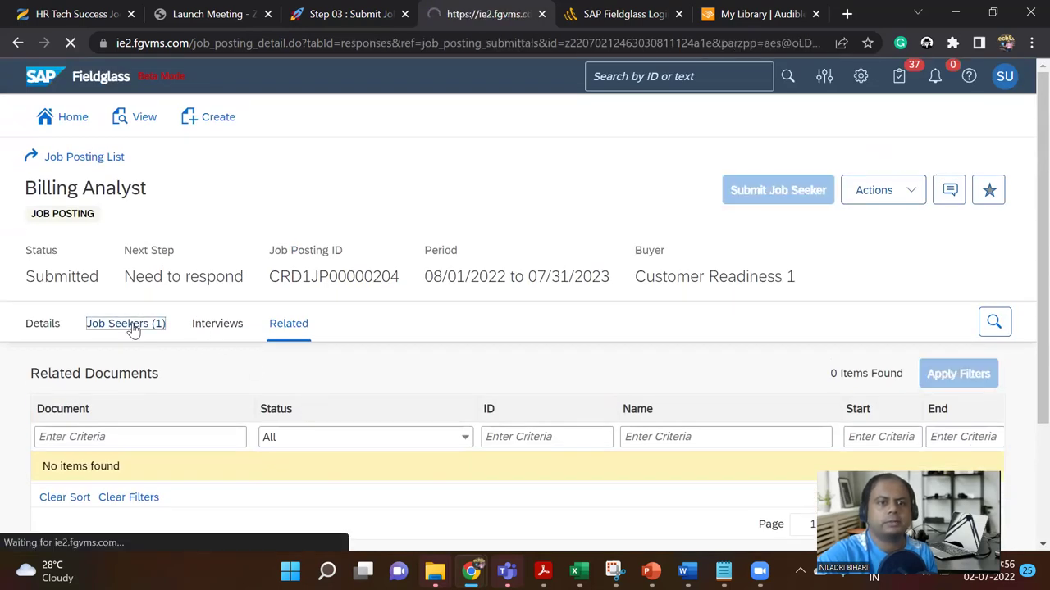
{"action": "scroll", "coordinate": [425, 400], "scroll_direction": "down", "scroll_amount": 1}
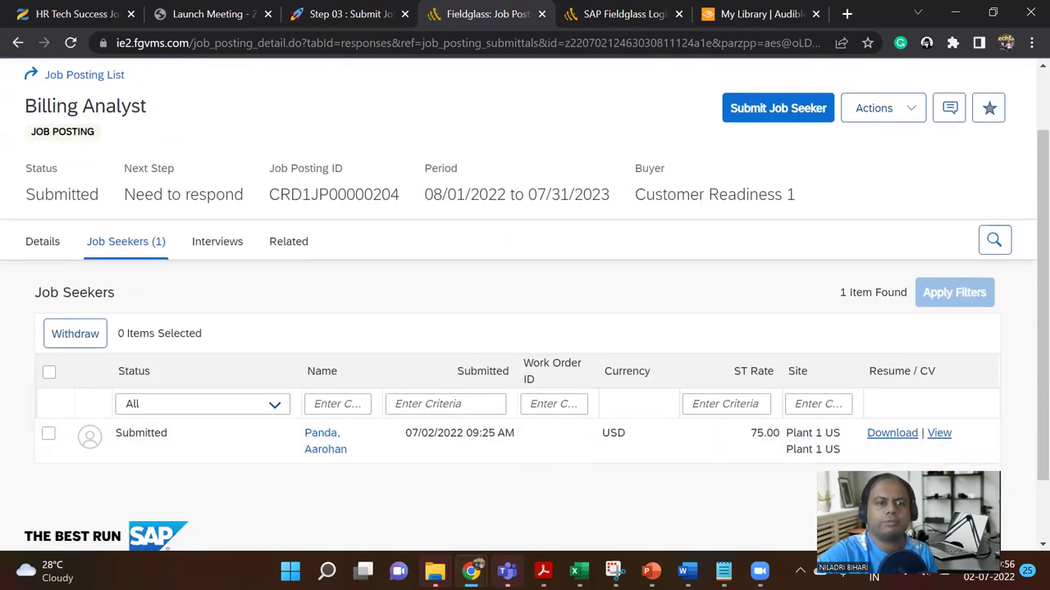
{"action": "key", "text": "alt+Tab"}
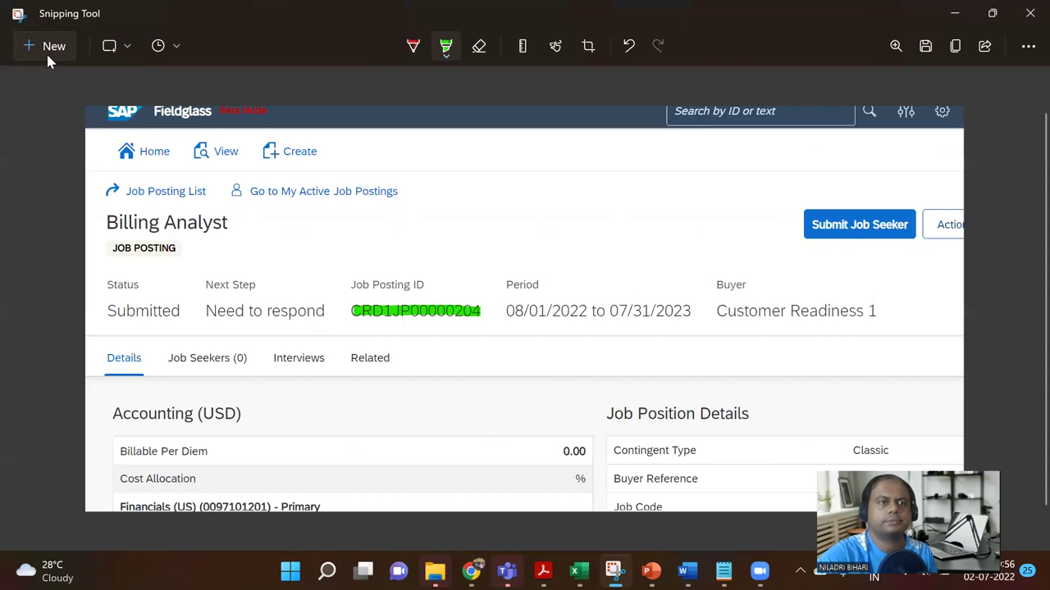
Step: Snip the Billing Analyst Job Seekers page and switch to the PowerPoint deck
{"action": "left_click", "coordinate": [46, 47]}
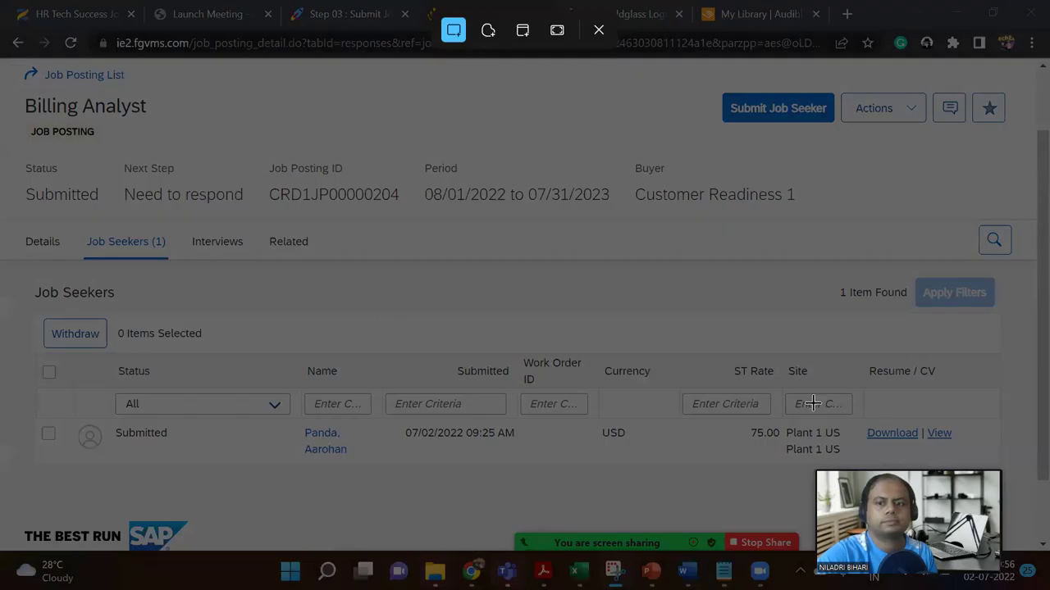
{"action": "left_click_drag", "start_coordinate": [5, 60], "coordinate": [1000, 472]}
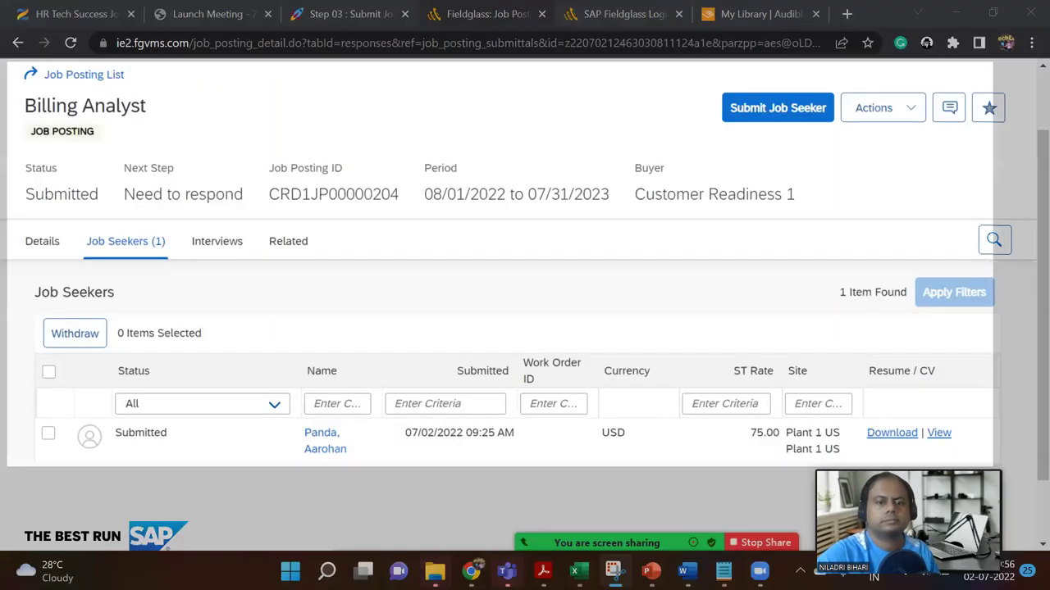
{"action": "mouse_move", "coordinate": [651, 571]}
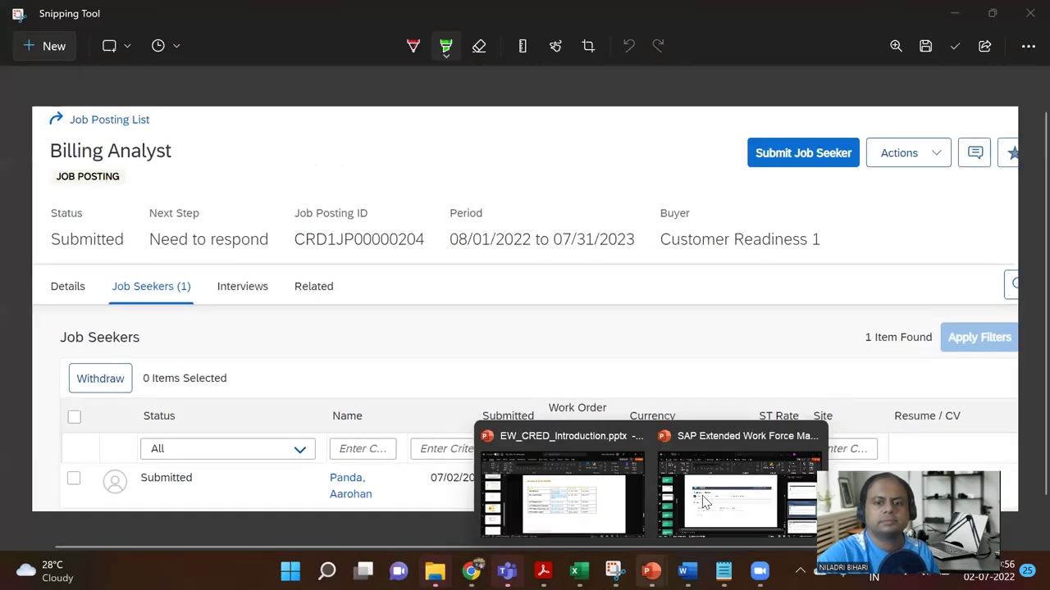
{"action": "left_click", "coordinate": [701, 501]}
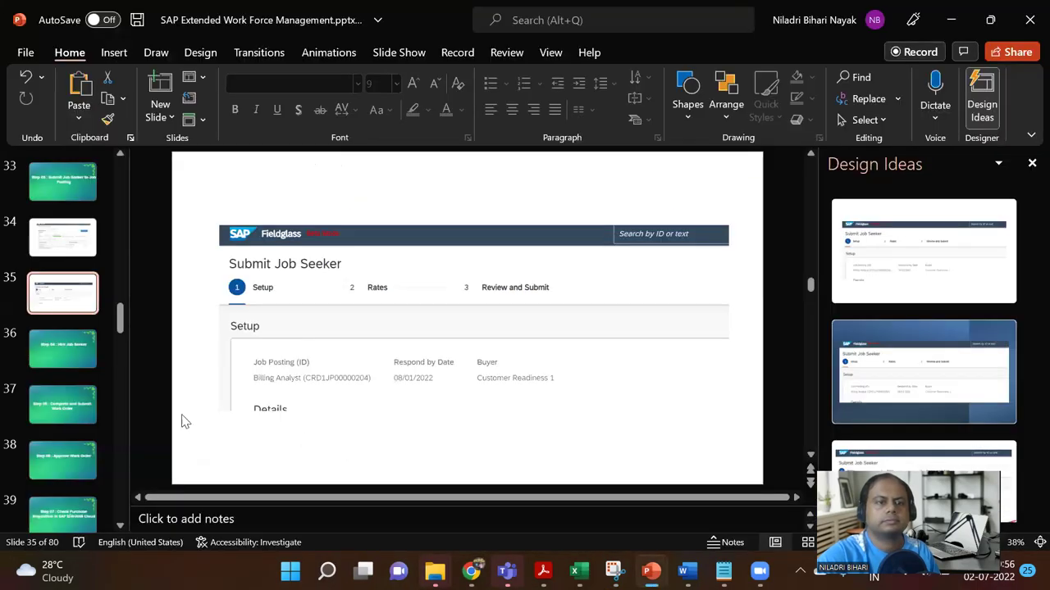
Step: Add blank slide 36, paste the Job Seekers screenshot and enlarge it to 19.47 × 47.38 cm
{"action": "left_click", "coordinate": [162, 119]}
{"action": "left_click", "coordinate": [210, 348]}
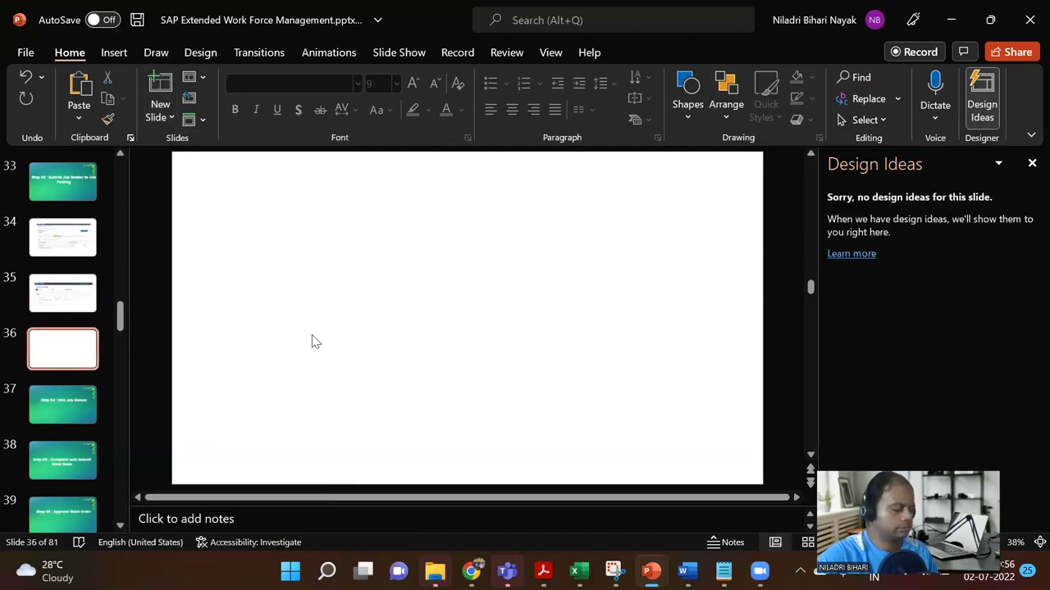
{"action": "key", "text": "ctrl+v"}
{"action": "left_click_drag", "start_coordinate": [652, 394], "coordinate": [691, 450]}
{"action": "left_click_drag", "start_coordinate": [614, 383], "coordinate": [552, 358]}
{"action": "left_click_drag", "start_coordinate": [707, 414], "coordinate": [762, 433]}
{"action": "left_click_drag", "start_coordinate": [672, 398], "coordinate": [642, 392]}
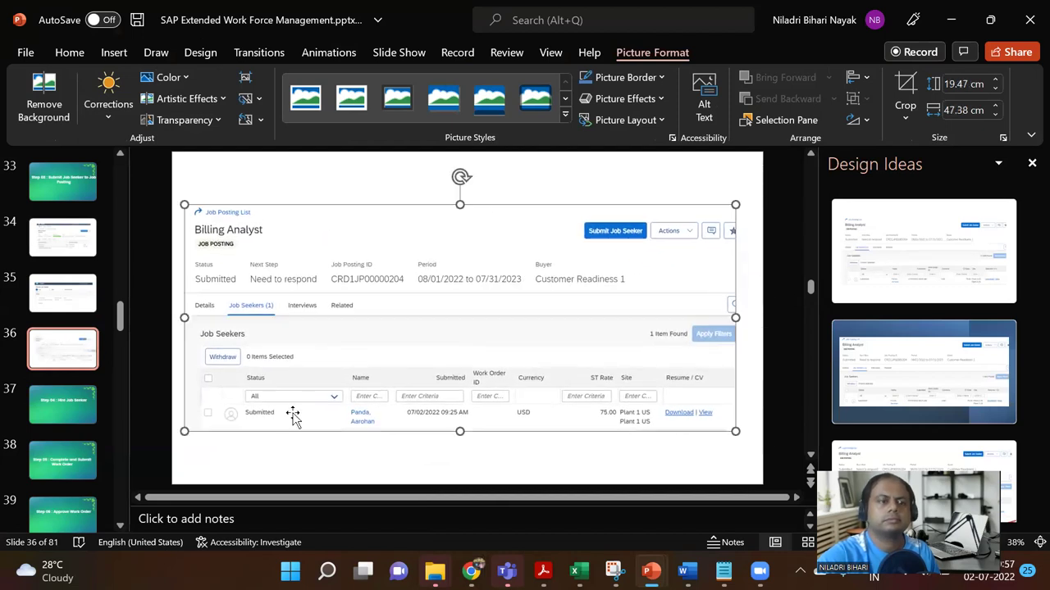
Step: Go to slide 37, Step 04 : Hire Job Seeker, and return to Fieldglass
{"action": "left_click", "coordinate": [76, 405]}
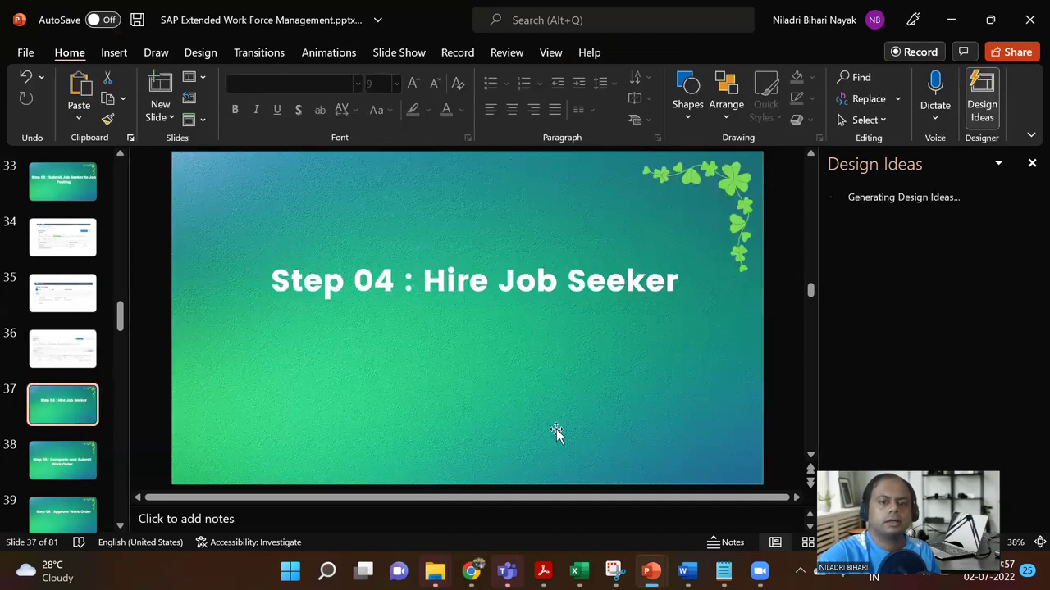
{"action": "mouse_move", "coordinate": [471, 571]}
{"action": "left_click", "coordinate": [472, 514]}
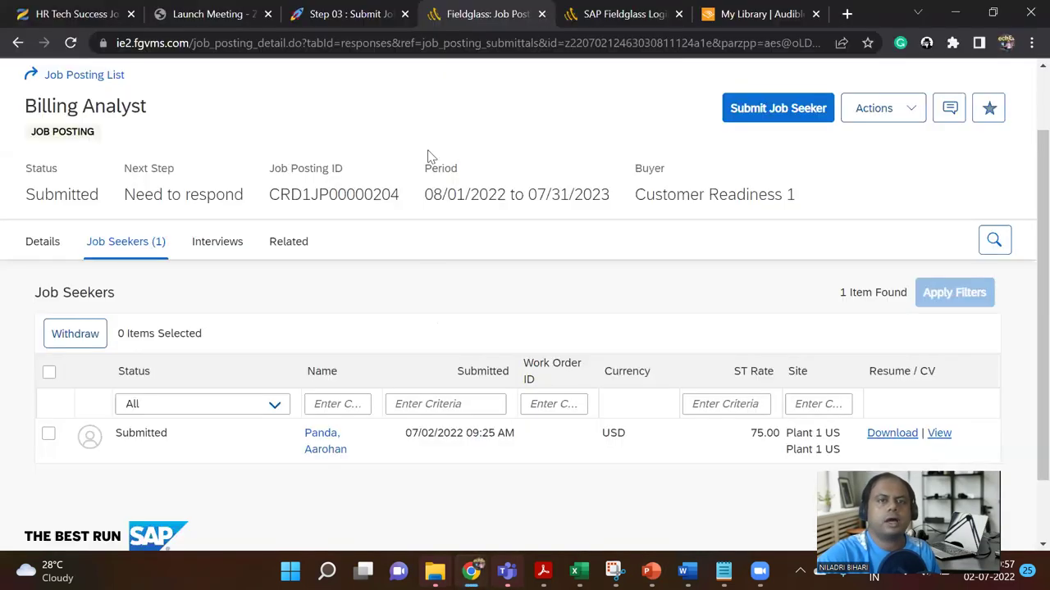
{"action": "left_click", "coordinate": [359, 16]}
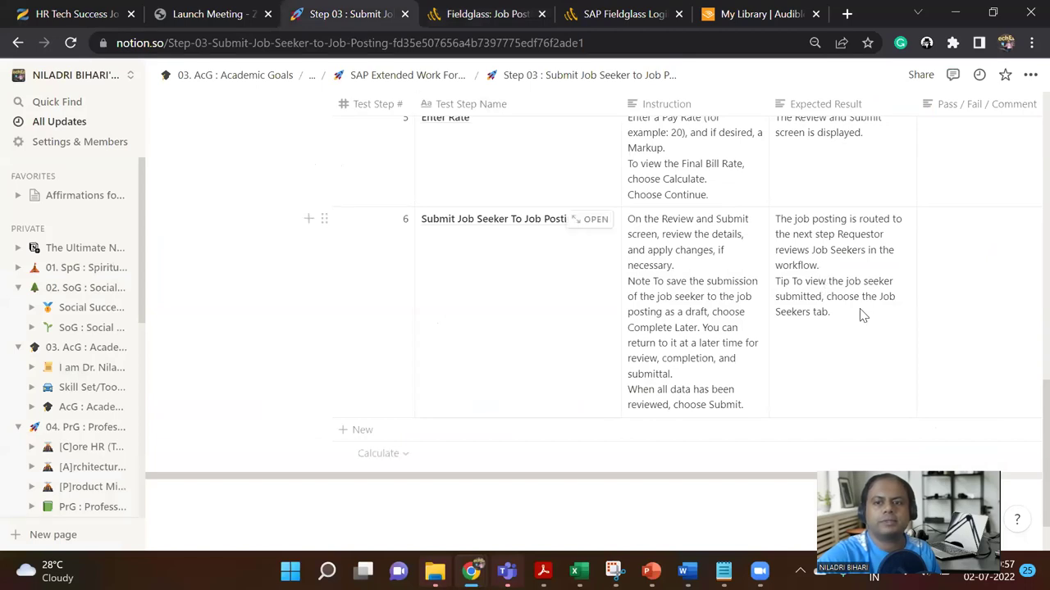
{"action": "left_click", "coordinate": [492, 14]}
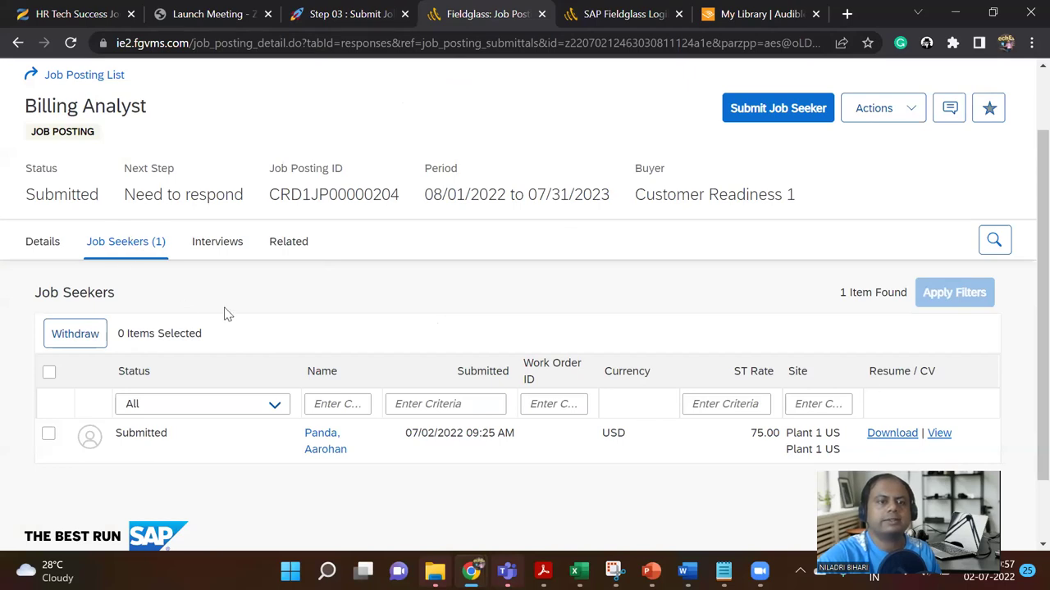
{"action": "left_click", "coordinate": [45, 243]}
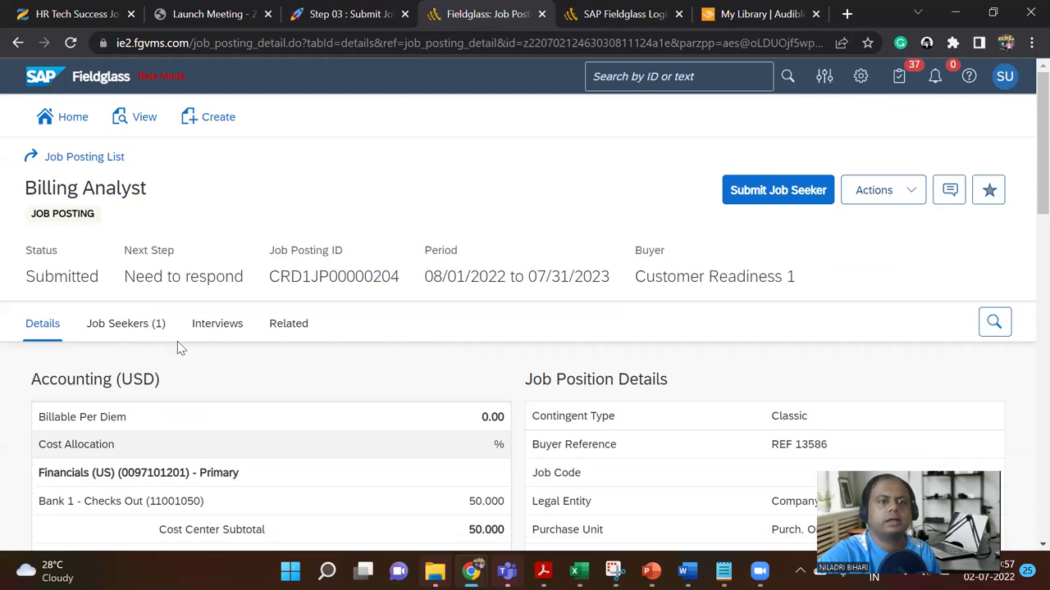
{"action": "scroll", "coordinate": [177, 341], "scroll_direction": "down", "scroll_amount": 3}
{"action": "scroll", "coordinate": [168, 281], "scroll_direction": "up", "scroll_amount": 3}
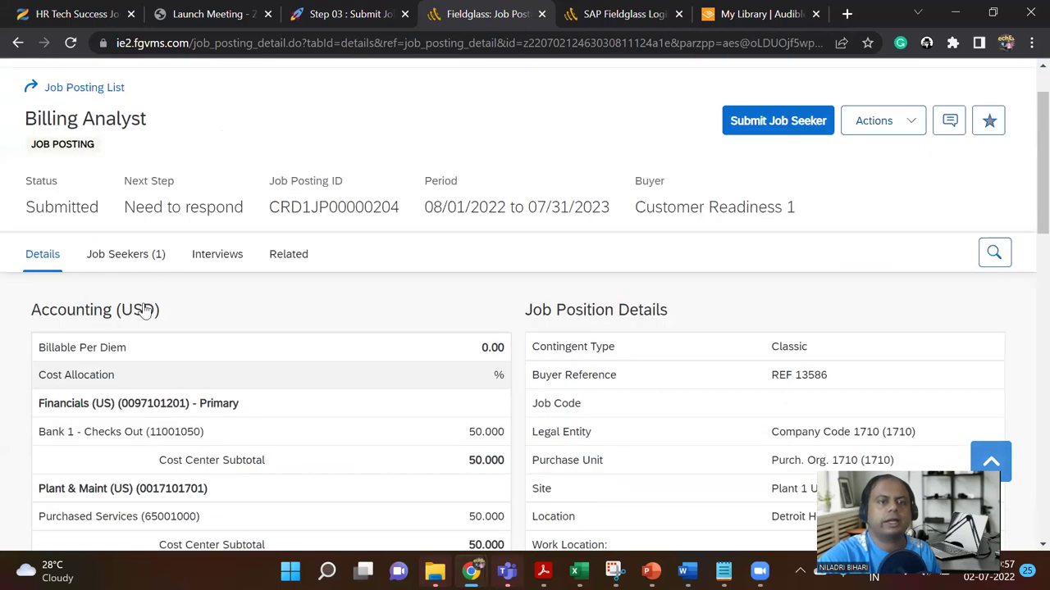
{"action": "left_click", "coordinate": [150, 328]}
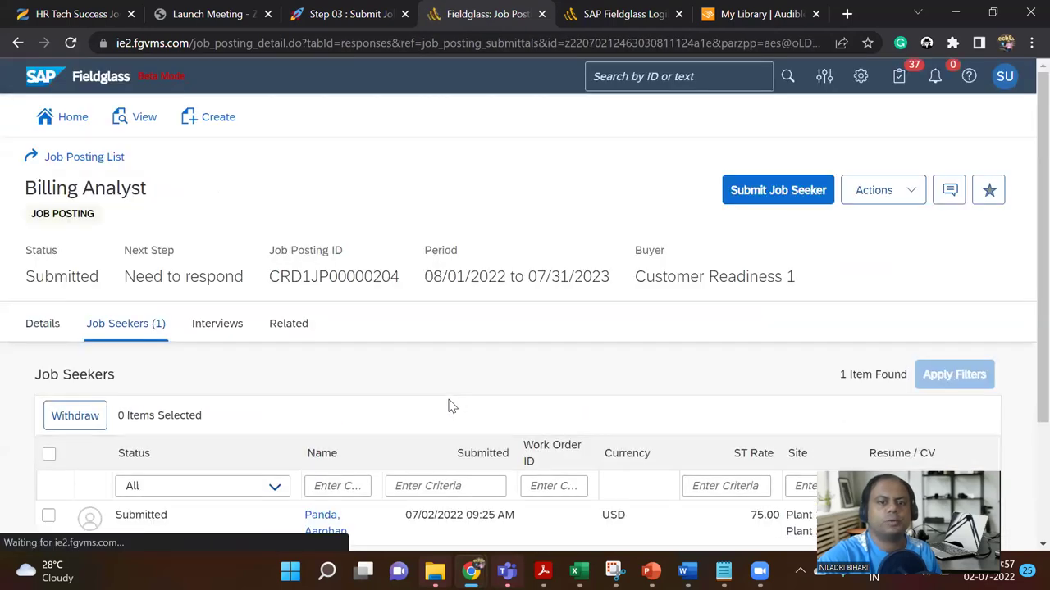
{"action": "scroll", "coordinate": [451, 405], "scroll_direction": "down", "scroll_amount": 3}
{"action": "scroll", "coordinate": [369, 381], "scroll_direction": "up", "scroll_amount": 3}
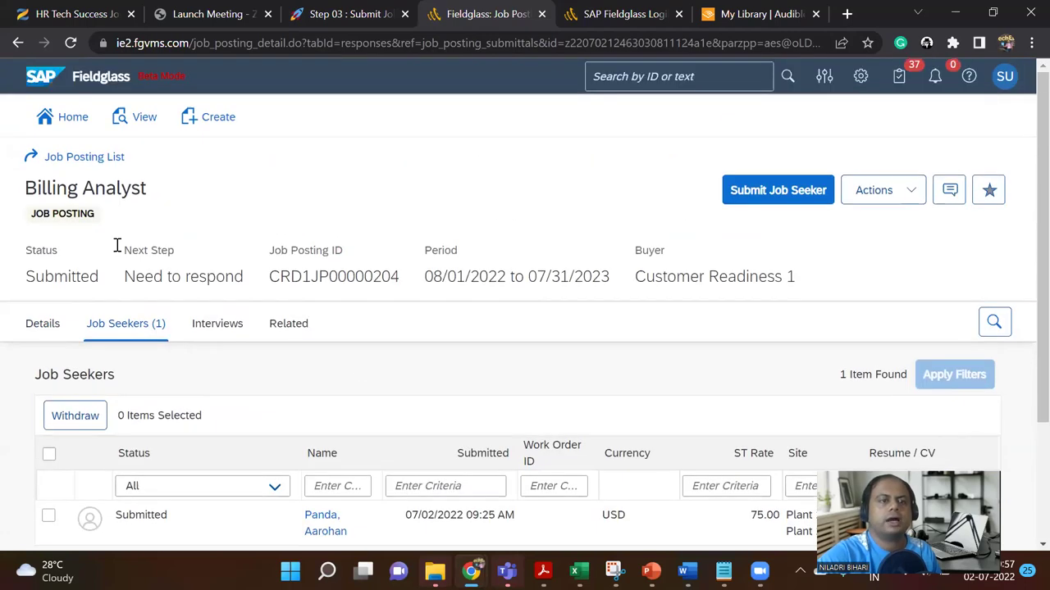
Step: Return to the Fieldglass home page and open Job Seeker under View > Contingent Labor
{"action": "left_click", "coordinate": [85, 124]}
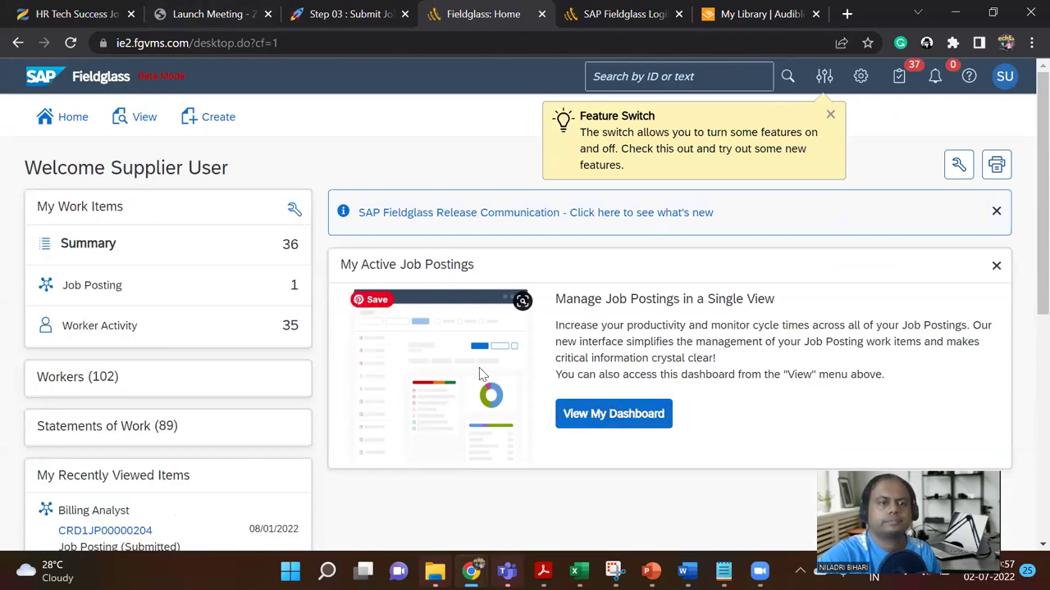
{"action": "scroll", "coordinate": [308, 373], "scroll_direction": "down", "scroll_amount": 2}
{"action": "scroll", "coordinate": [311, 372], "scroll_direction": "down", "scroll_amount": 4}
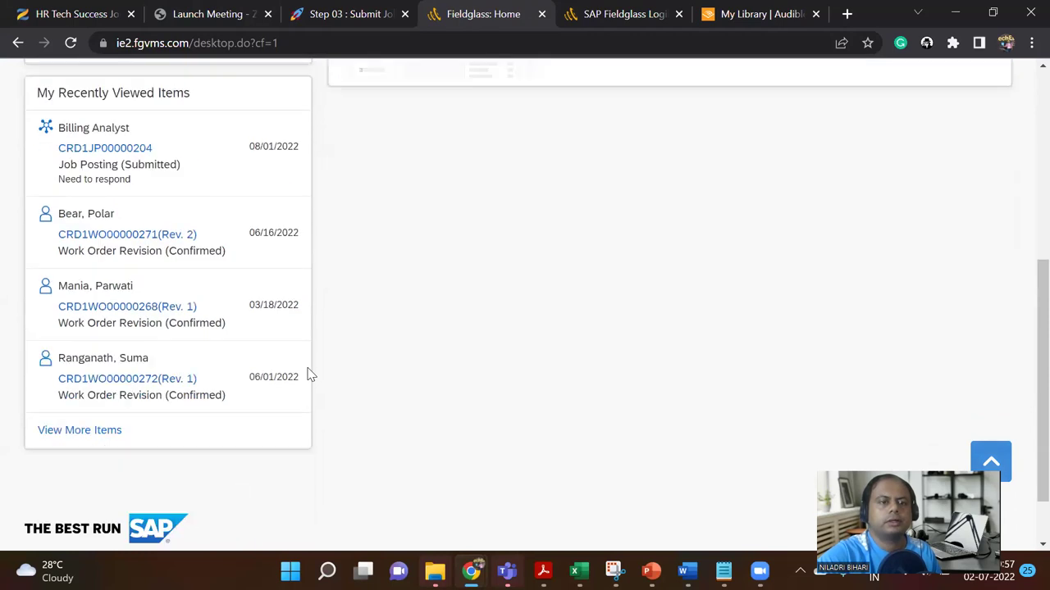
{"action": "scroll", "coordinate": [323, 367], "scroll_direction": "up", "scroll_amount": 6}
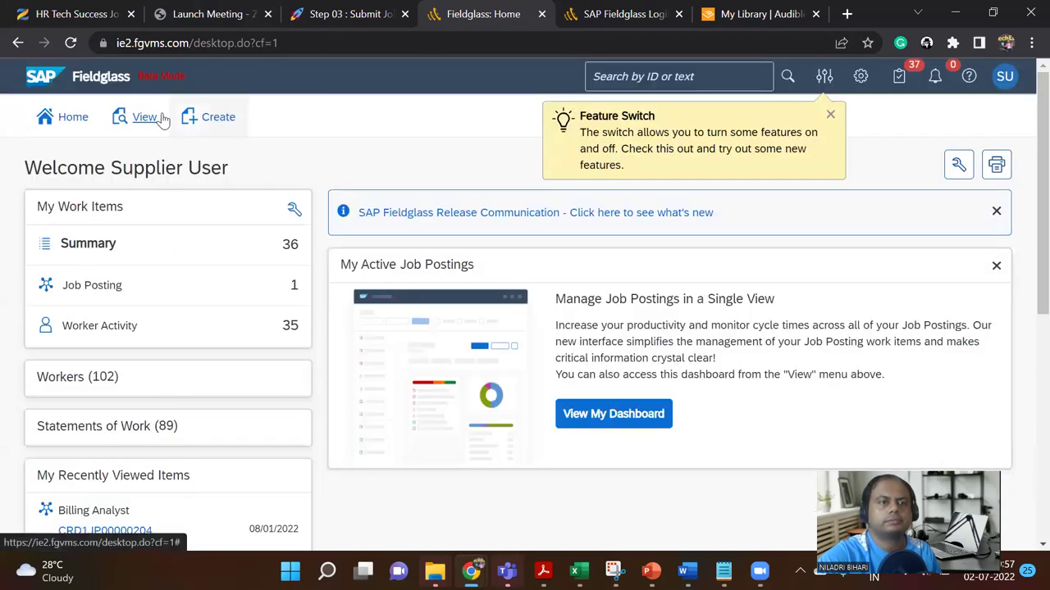
{"action": "left_click", "coordinate": [131, 117]}
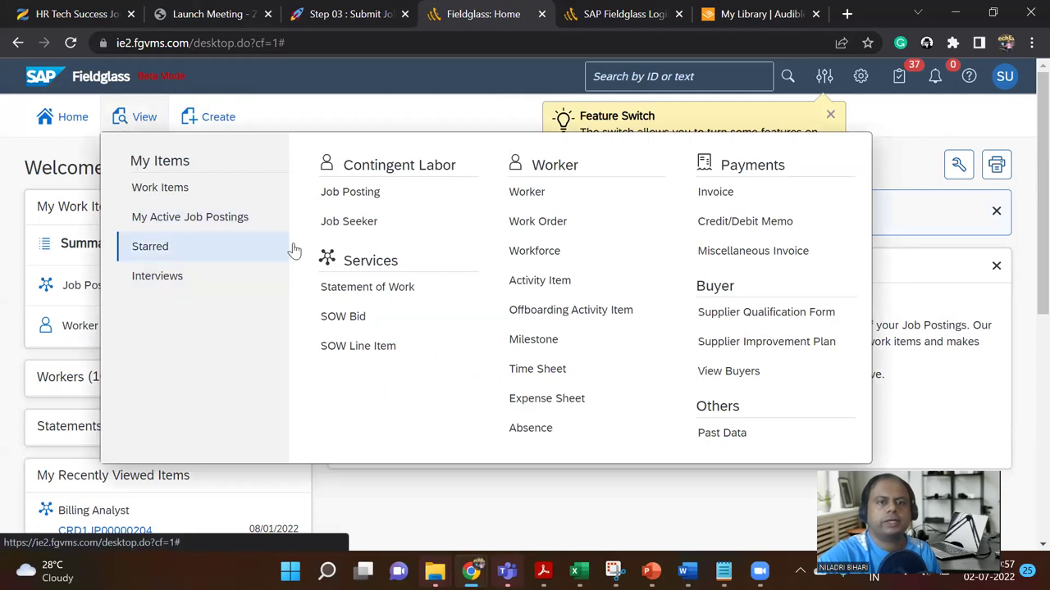
{"action": "left_click", "coordinate": [362, 231]}
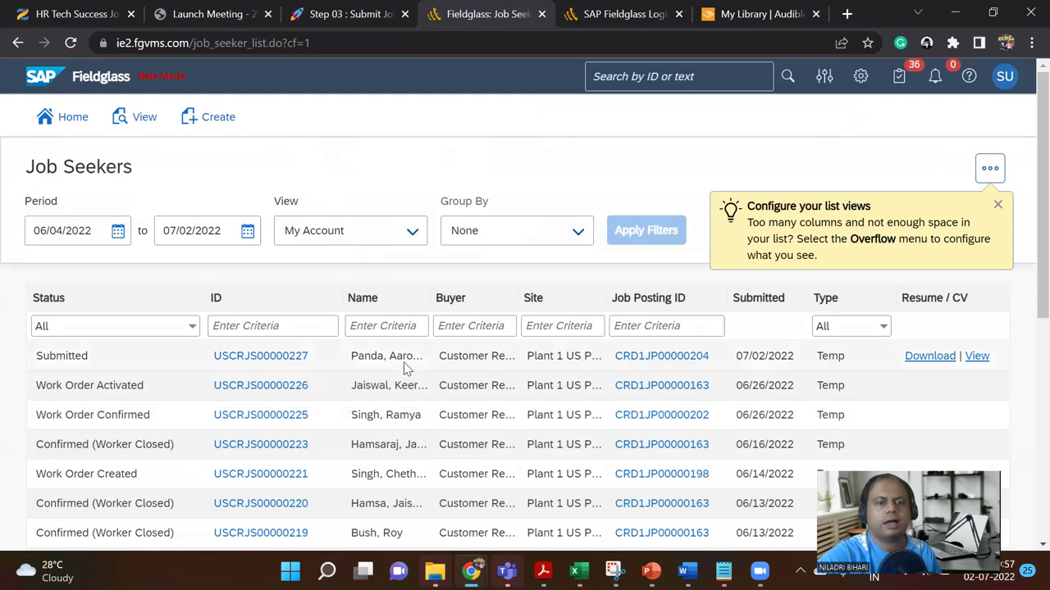
{"action": "scroll", "coordinate": [377, 357], "scroll_direction": "down", "scroll_amount": 1}
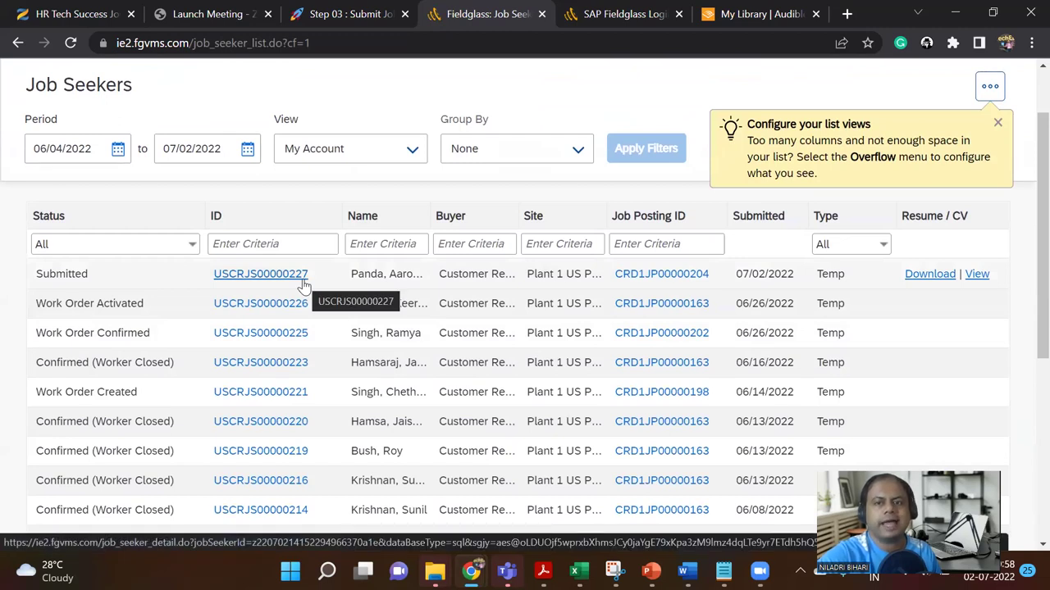
{"action": "left_click", "coordinate": [876, 248]}
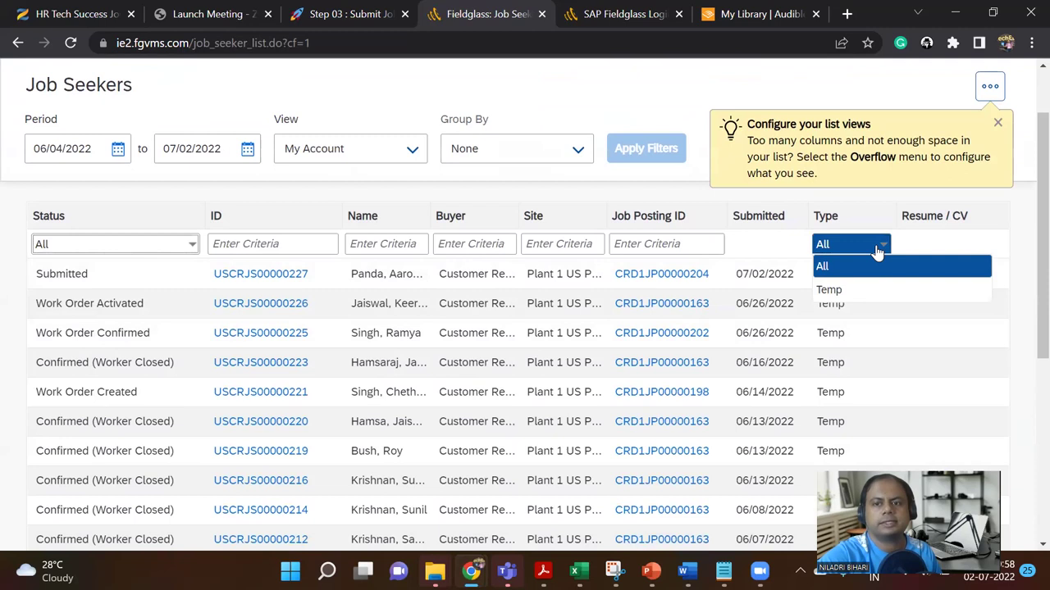
{"action": "left_click", "coordinate": [876, 253]}
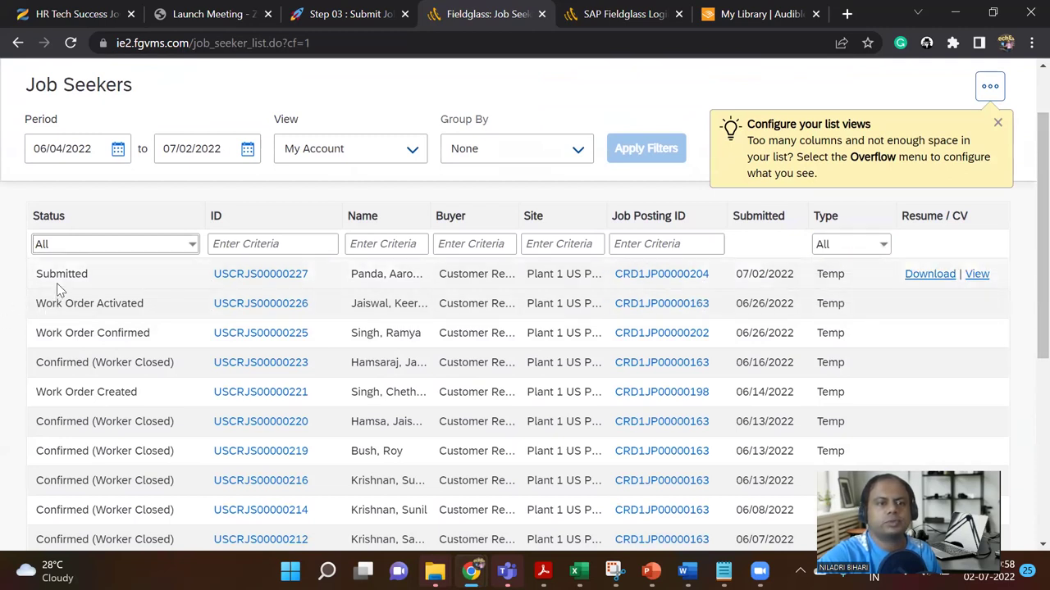
{"action": "left_click", "coordinate": [192, 246]}
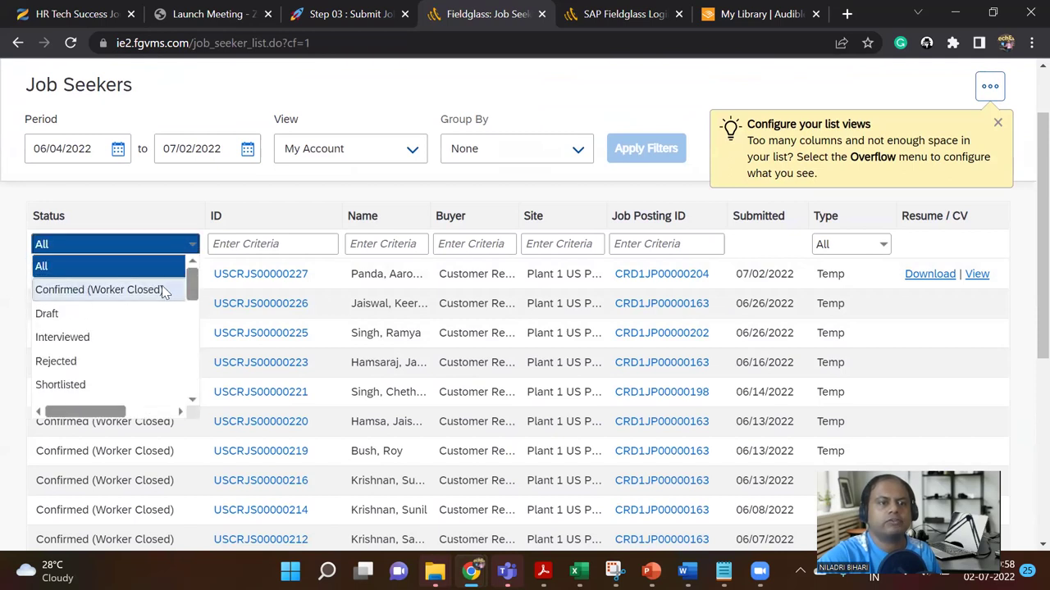
{"action": "mouse_move", "coordinate": [192, 287]}
{"action": "left_mouse_down"}
{"action": "mouse_move", "coordinate": [194, 399]}
{"action": "mouse_move", "coordinate": [187, 287]}
{"action": "left_mouse_up"}
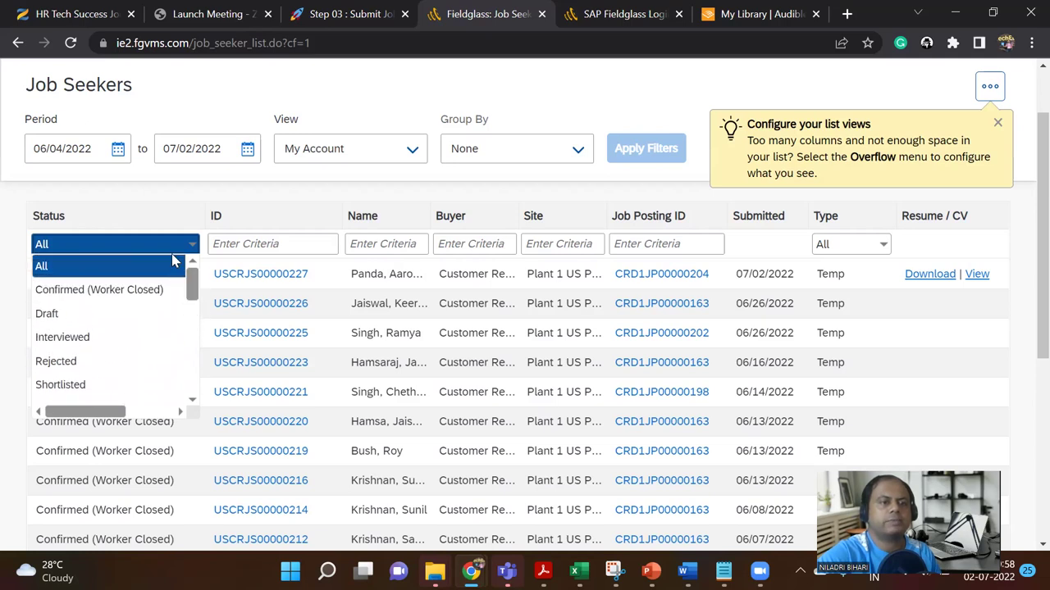
{"action": "left_click", "coordinate": [140, 206]}
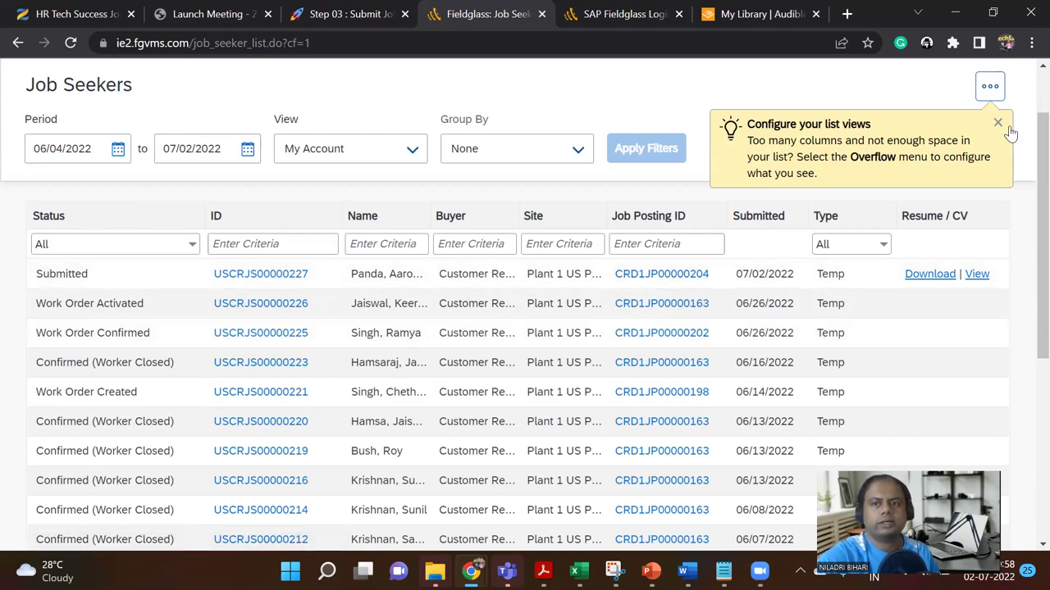
Step: Close the list-views tip and drag the Name column wider so each seeker's full name shows
{"action": "left_click", "coordinate": [992, 92]}
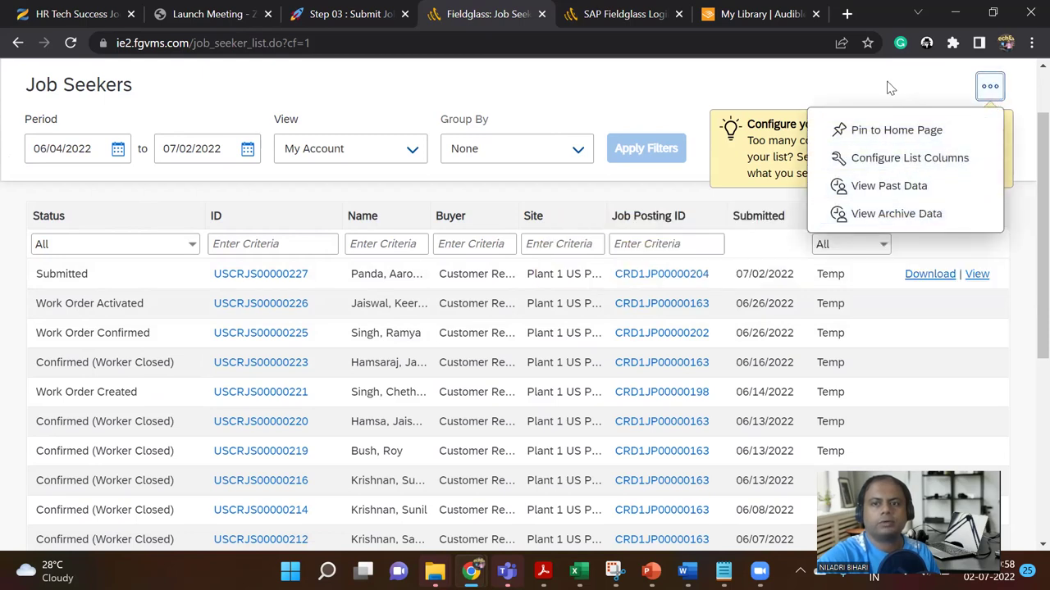
{"action": "left_click", "coordinate": [891, 88]}
{"action": "left_click", "coordinate": [997, 124]}
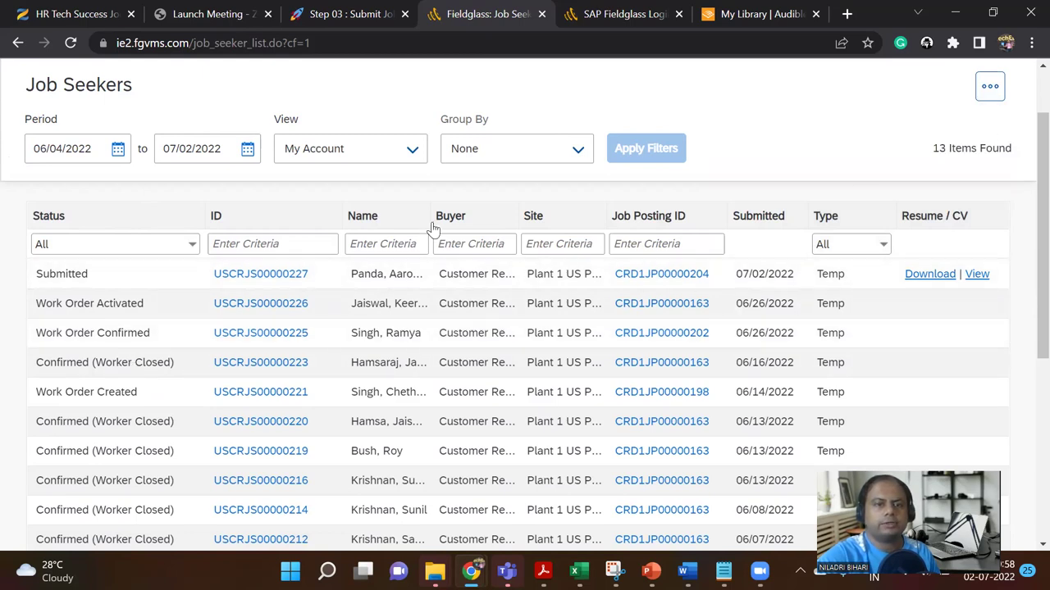
{"action": "left_click_drag", "start_coordinate": [431, 216], "coordinate": [459, 220]}
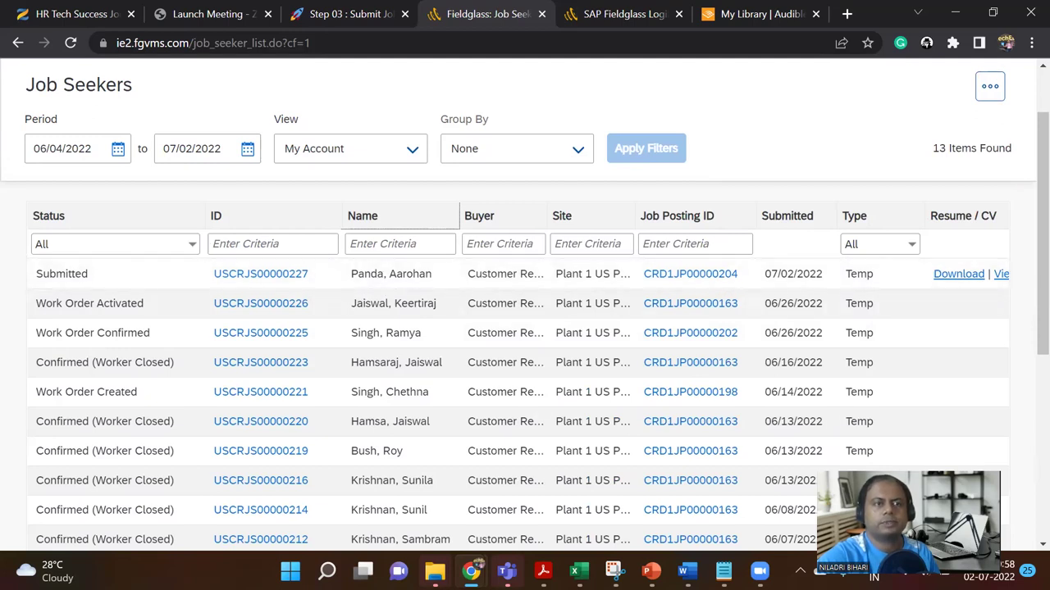
{"action": "key", "text": "alt+Tab"}
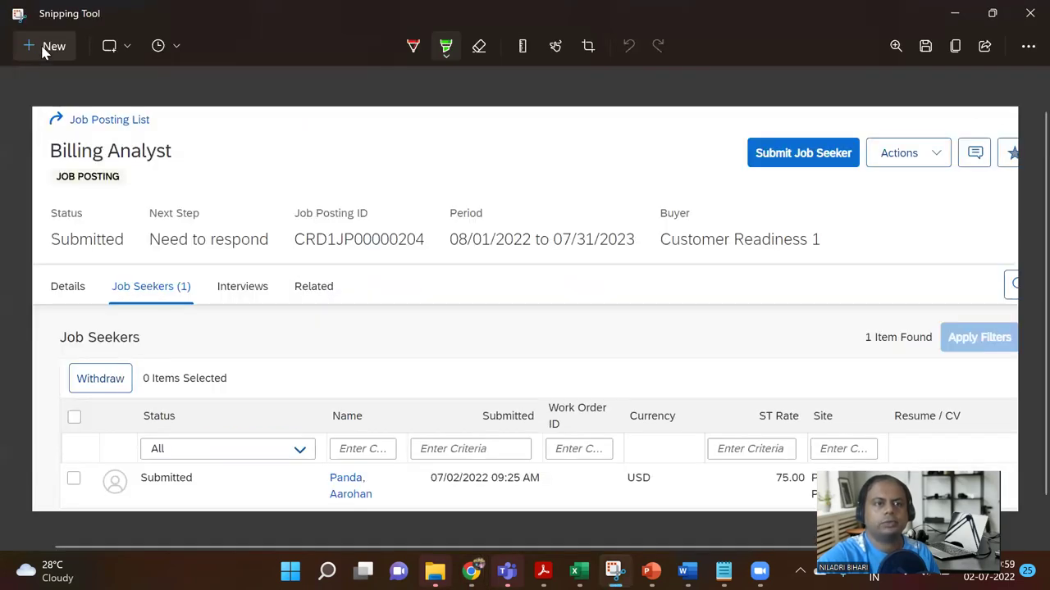
Step: Snip the Job Seekers list area and choose the green highlighter
{"action": "left_click", "coordinate": [45, 50]}
{"action": "left_click_drag", "start_coordinate": [3, 62], "coordinate": [1022, 425]}
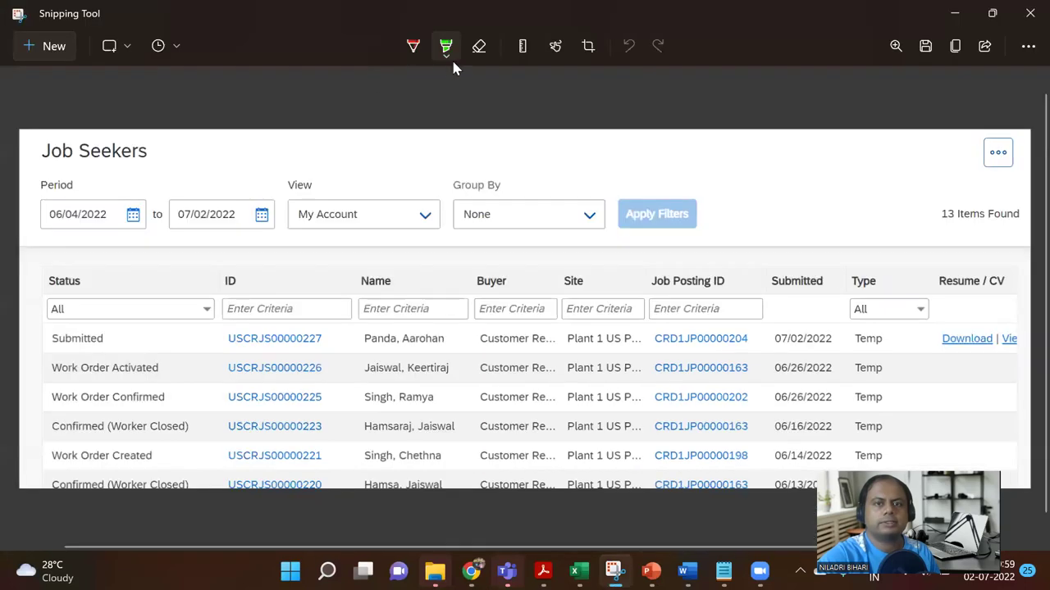
{"action": "left_click", "coordinate": [446, 47]}
{"action": "left_click", "coordinate": [384, 123]}
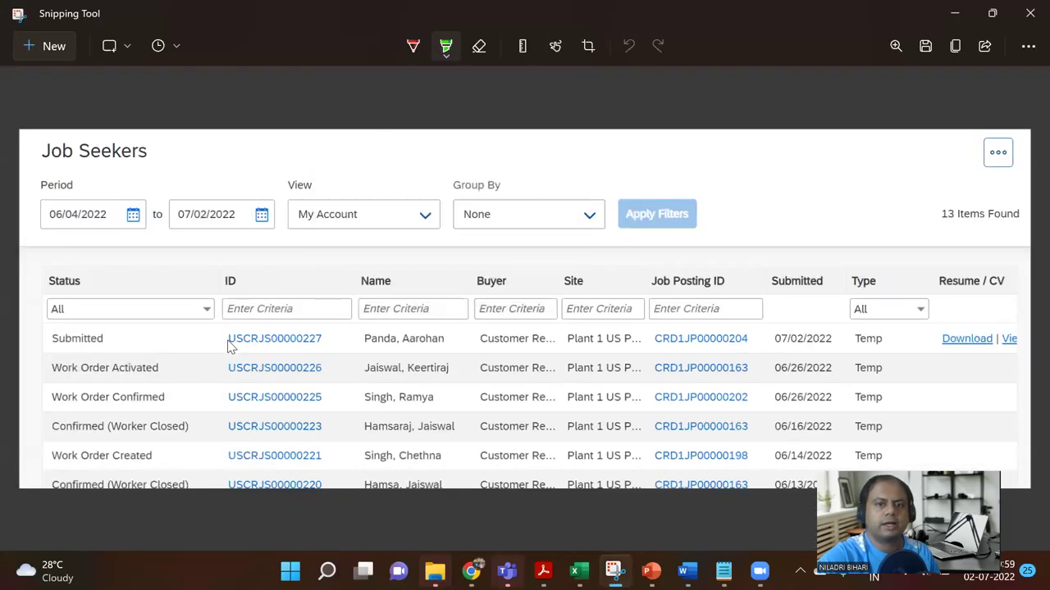
Step: Highlight USCRJS00000227 and CRD1JP00000204 in green and copy the annotated capture
{"action": "left_click_drag", "start_coordinate": [228, 344], "coordinate": [319, 345]}
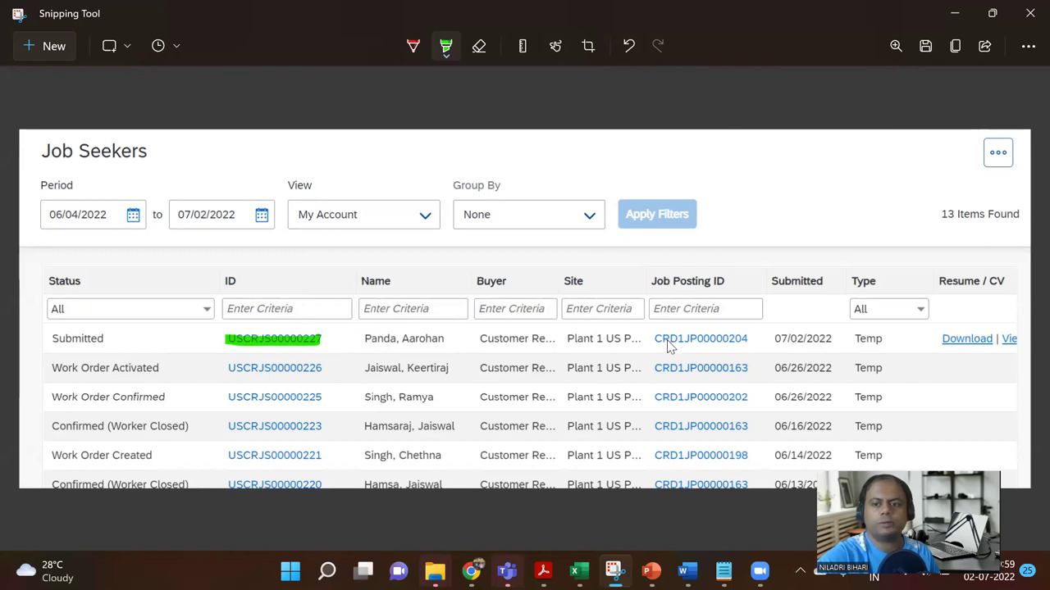
{"action": "mouse_move", "coordinate": [661, 347]}
{"action": "left_mouse_down"}
{"action": "mouse_move", "coordinate": [748, 347]}
{"action": "mouse_move", "coordinate": [663, 346]}
{"action": "left_mouse_up"}
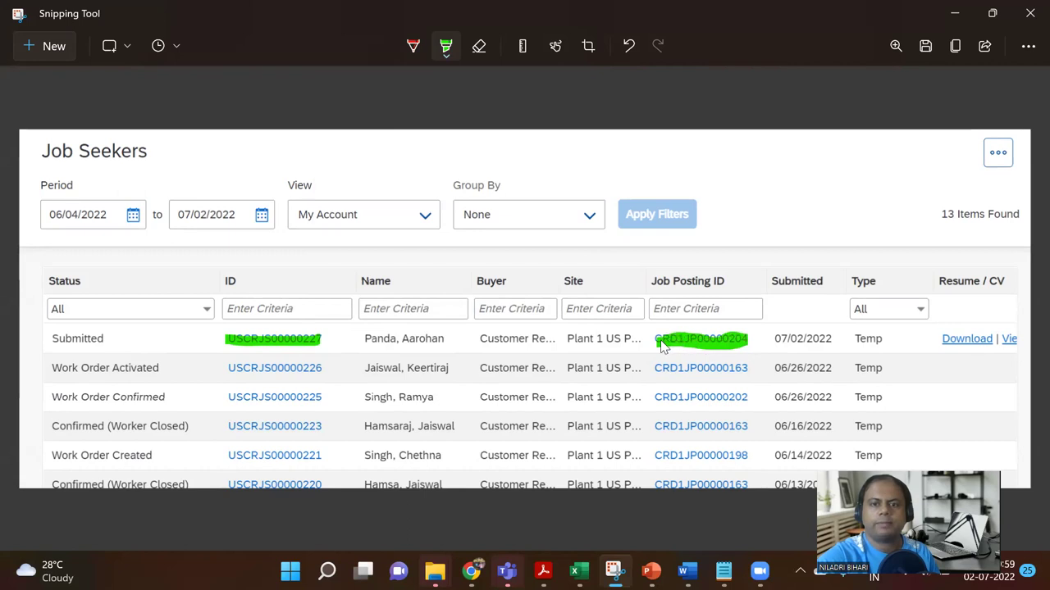
{"action": "left_click", "coordinate": [955, 48]}
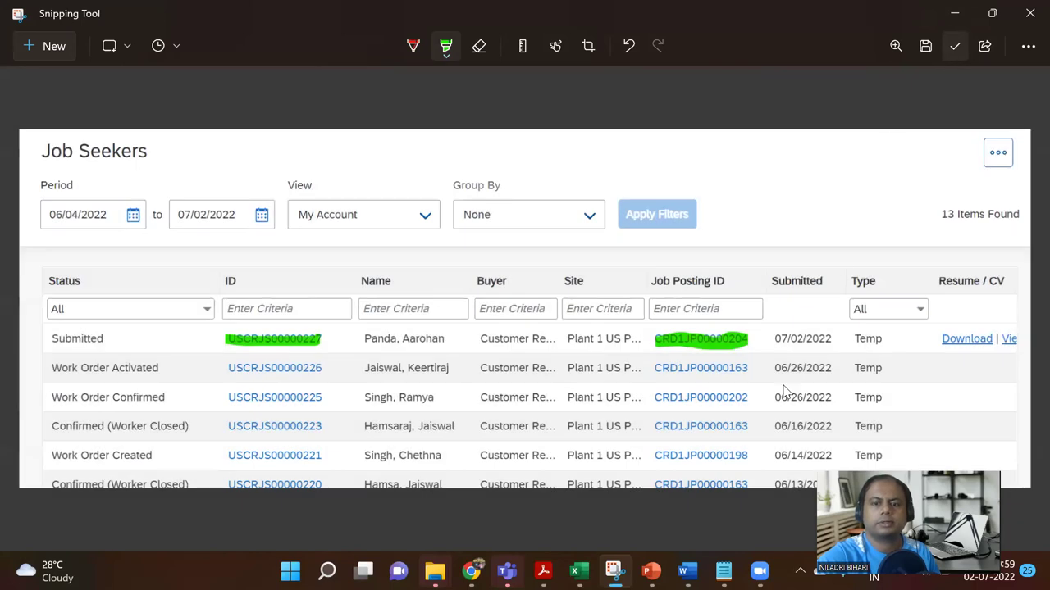
Step: In the SAP Extended Work Force Management presentation, add a new blank slide 37
{"action": "mouse_move", "coordinate": [652, 571]}
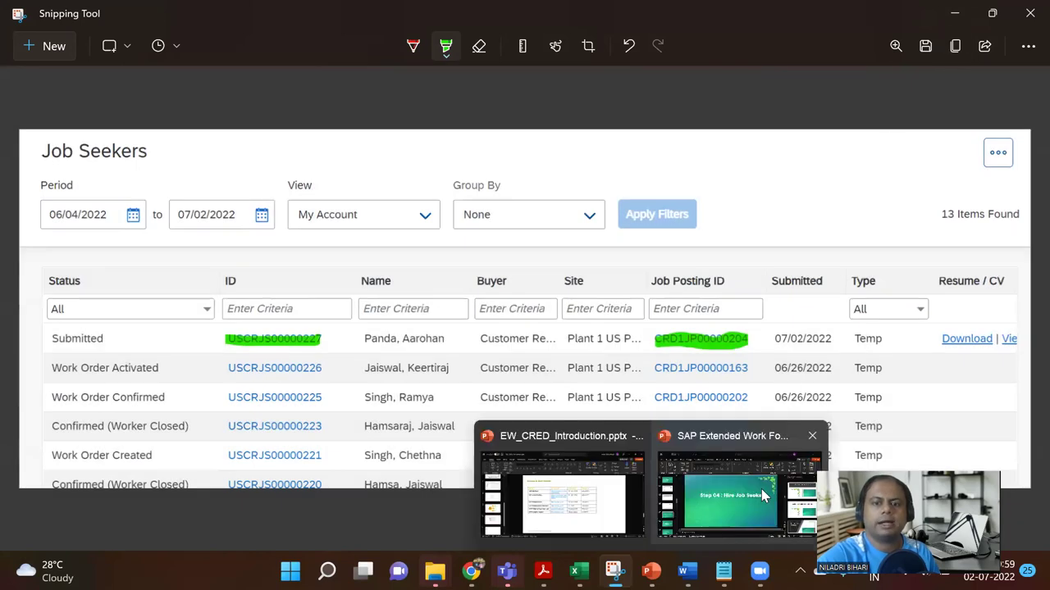
{"action": "left_click", "coordinate": [745, 496]}
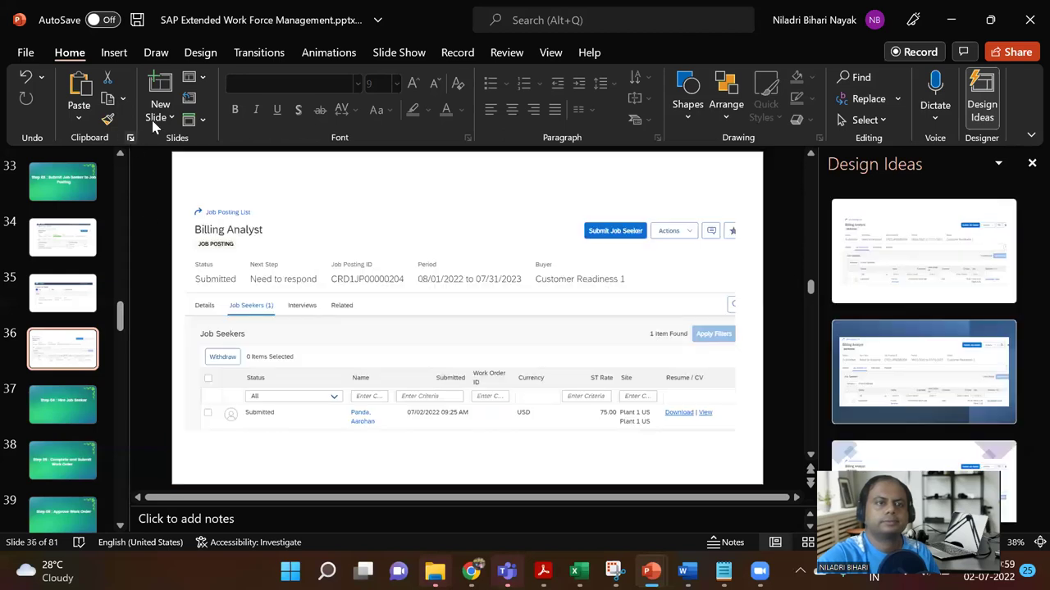
{"action": "left_click", "coordinate": [168, 117]}
{"action": "left_click", "coordinate": [201, 349]}
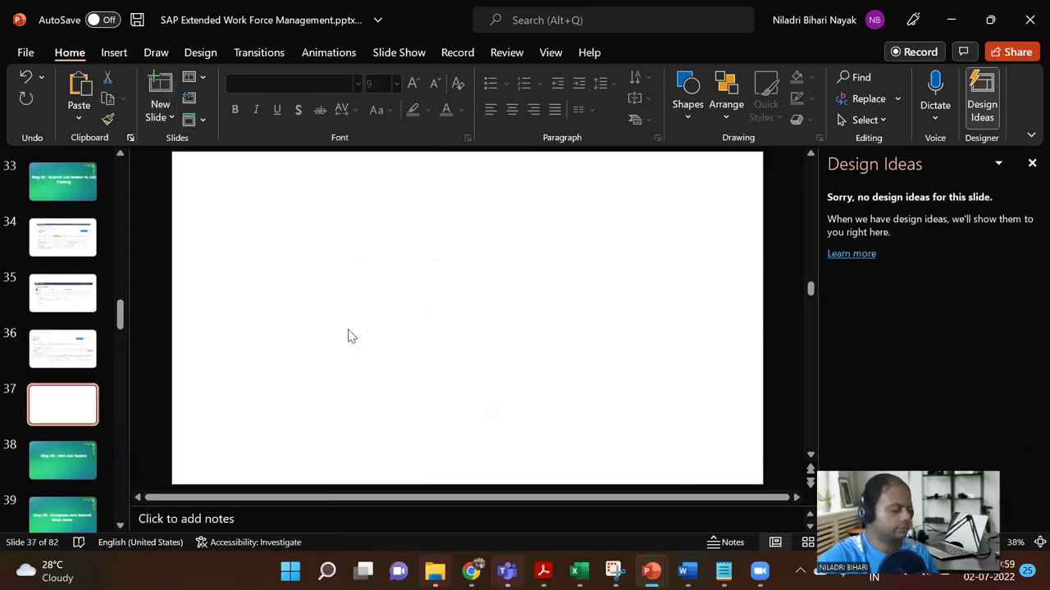
Step: Paste the Job Seekers screenshot, enlarge and centre it, then return to Fieldglass
{"action": "key", "text": "ctrl+v"}
{"action": "left_click_drag", "start_coordinate": [659, 386], "coordinate": [697, 449]}
{"action": "left_click_drag", "start_coordinate": [621, 403], "coordinate": [526, 377]}
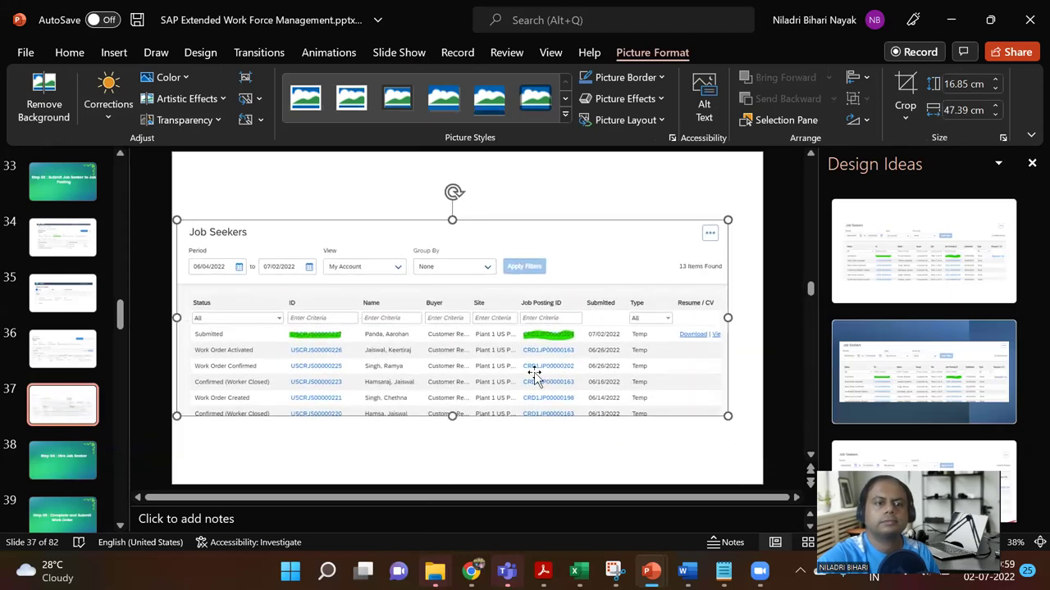
{"action": "mouse_move", "coordinate": [471, 572]}
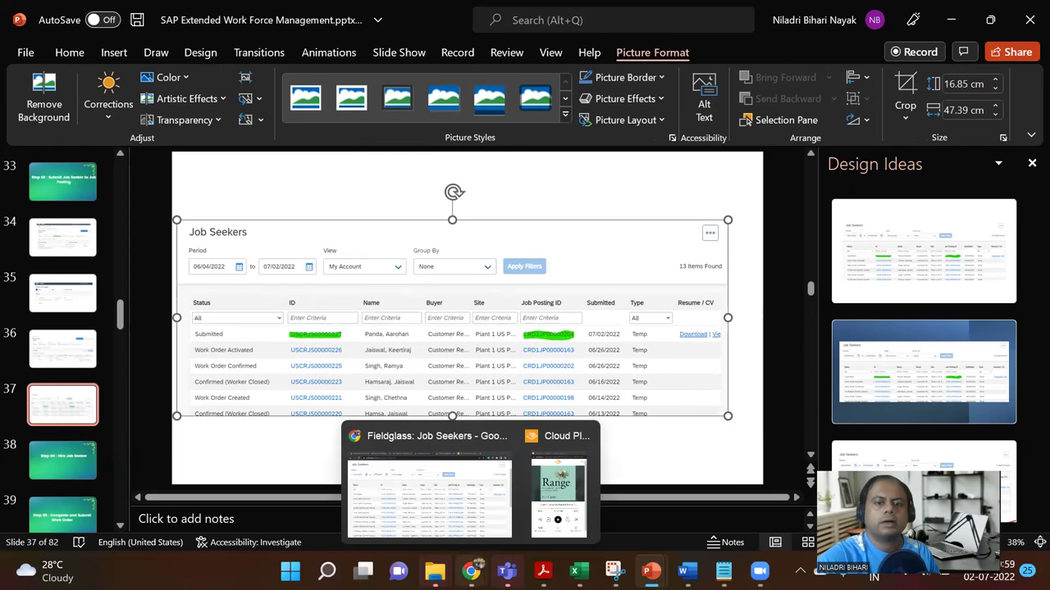
{"action": "left_click", "coordinate": [435, 463]}
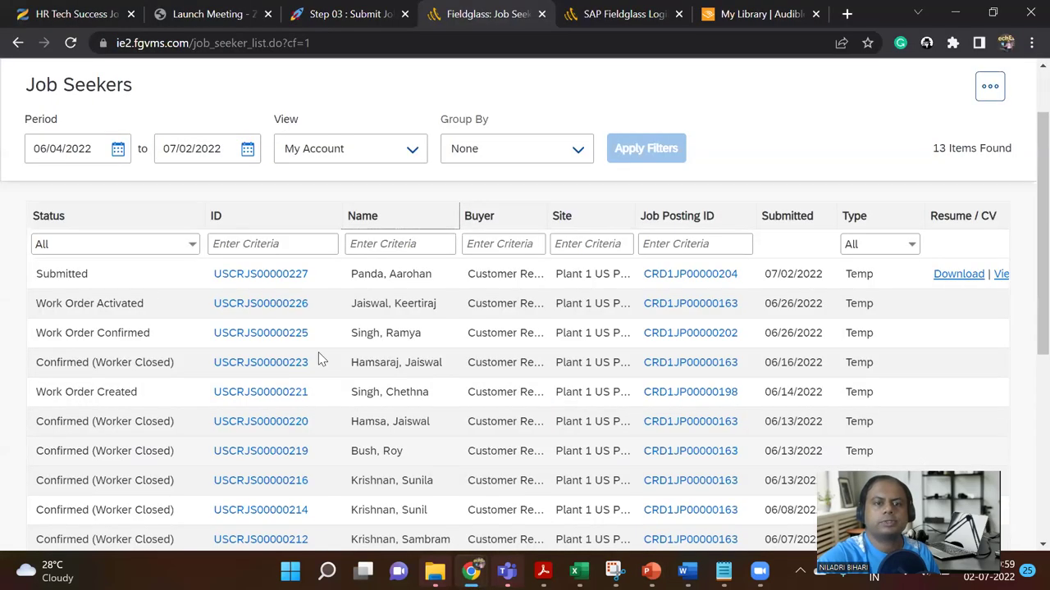
Step: Open job seeker USCRJS00000227's detail record and scroll through its Details tab
{"action": "left_click", "coordinate": [289, 279]}
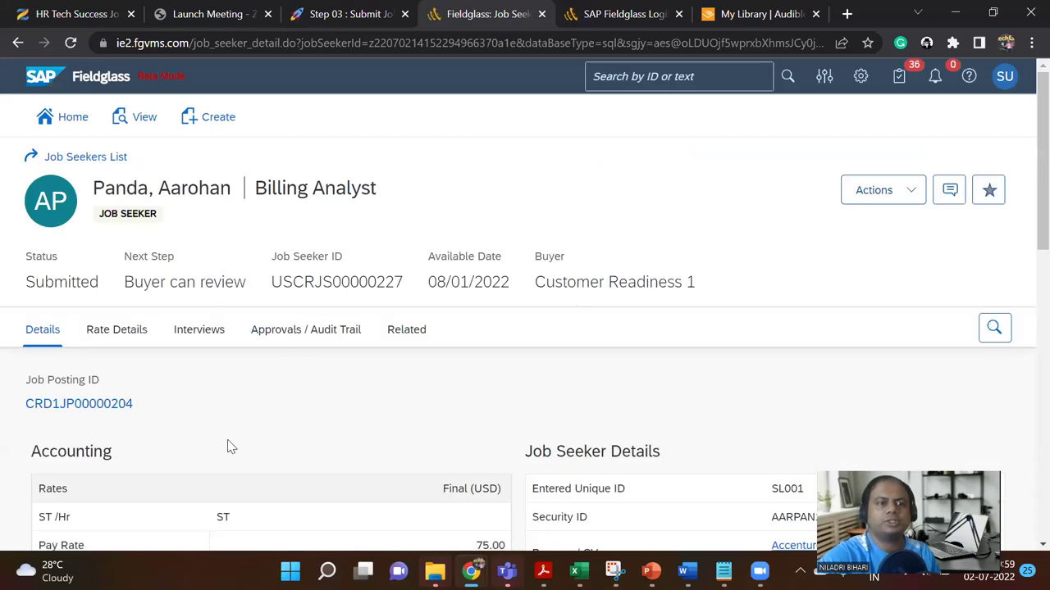
{"action": "scroll", "coordinate": [352, 422], "scroll_direction": "down", "scroll_amount": 8}
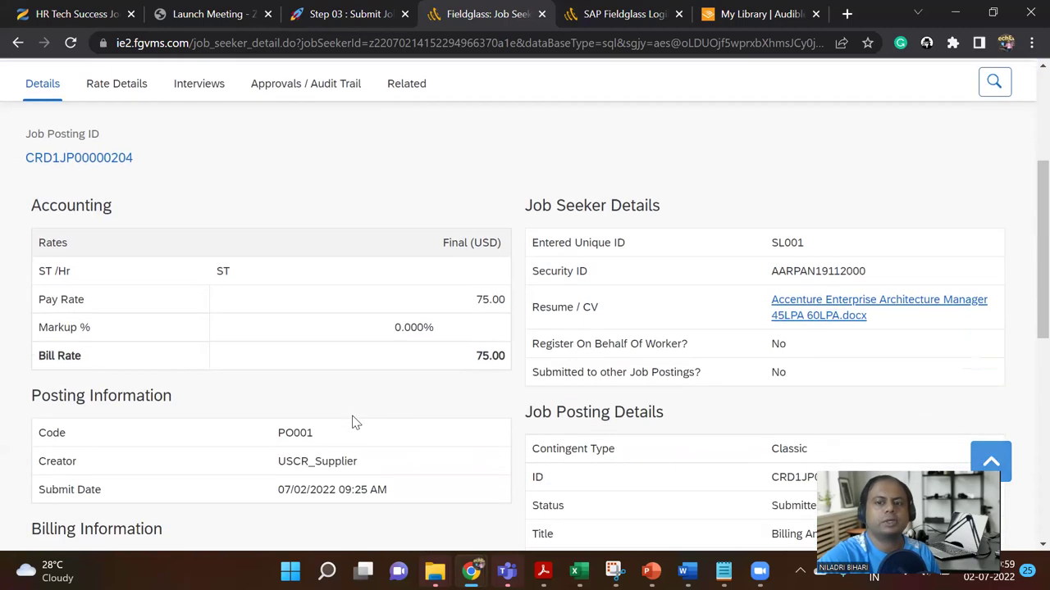
{"action": "scroll", "coordinate": [352, 423], "scroll_direction": "down", "scroll_amount": 3}
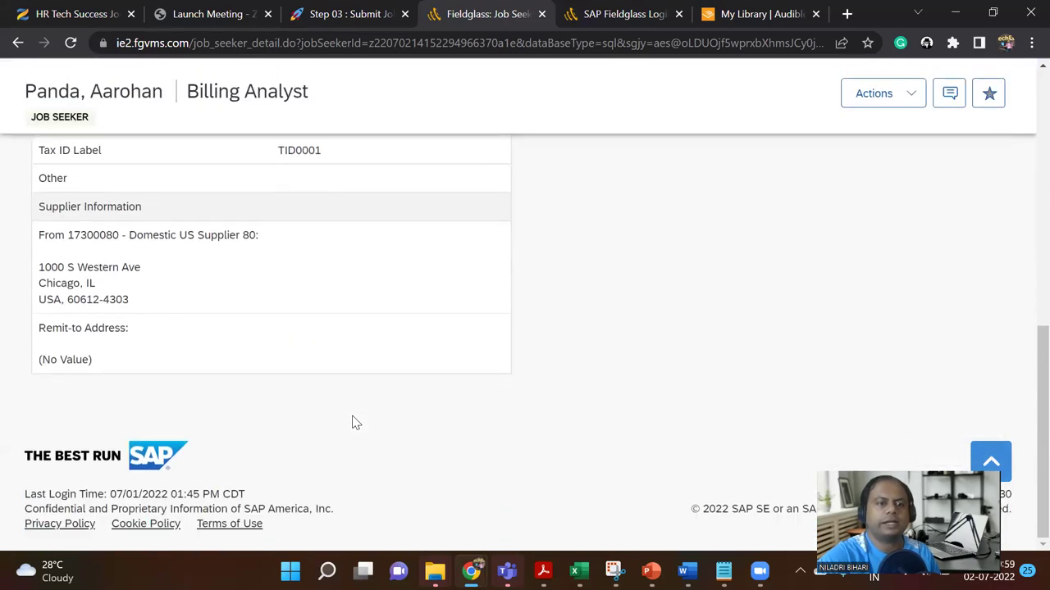
{"action": "scroll", "coordinate": [352, 424], "scroll_direction": "up", "scroll_amount": 10}
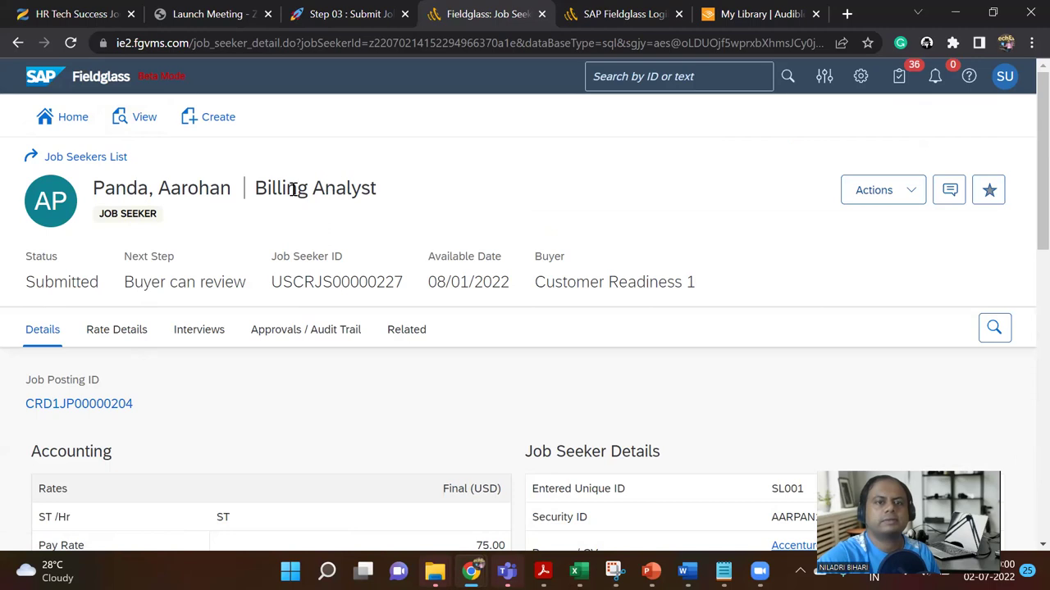
Step: Review the job seeker's Rate Details and Interviews tabs
{"action": "left_click", "coordinate": [130, 337]}
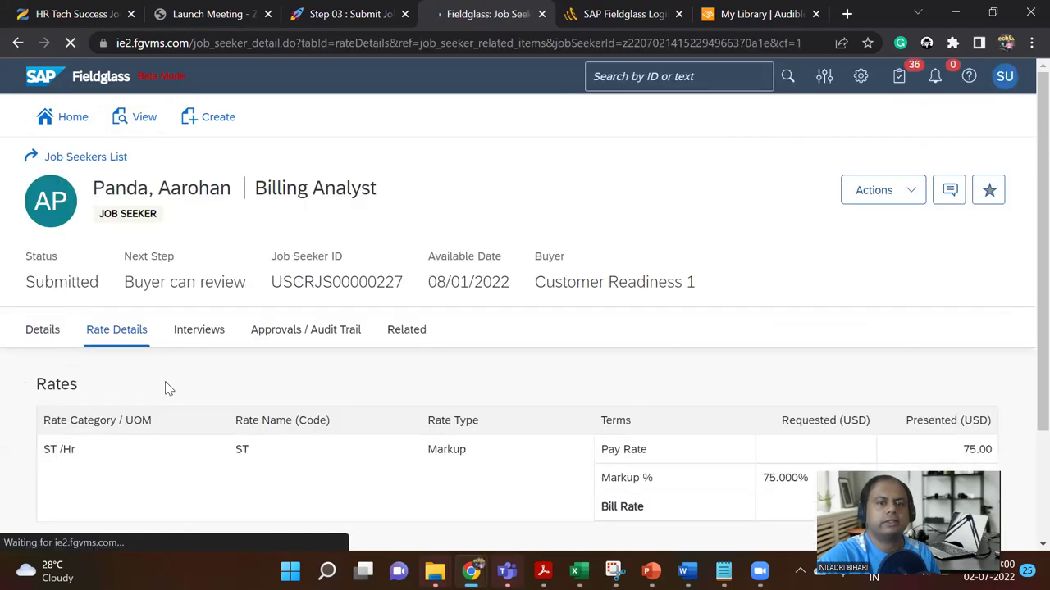
{"action": "scroll", "coordinate": [220, 402], "scroll_direction": "down", "scroll_amount": 2}
{"action": "scroll", "coordinate": [220, 409], "scroll_direction": "down", "scroll_amount": 1}
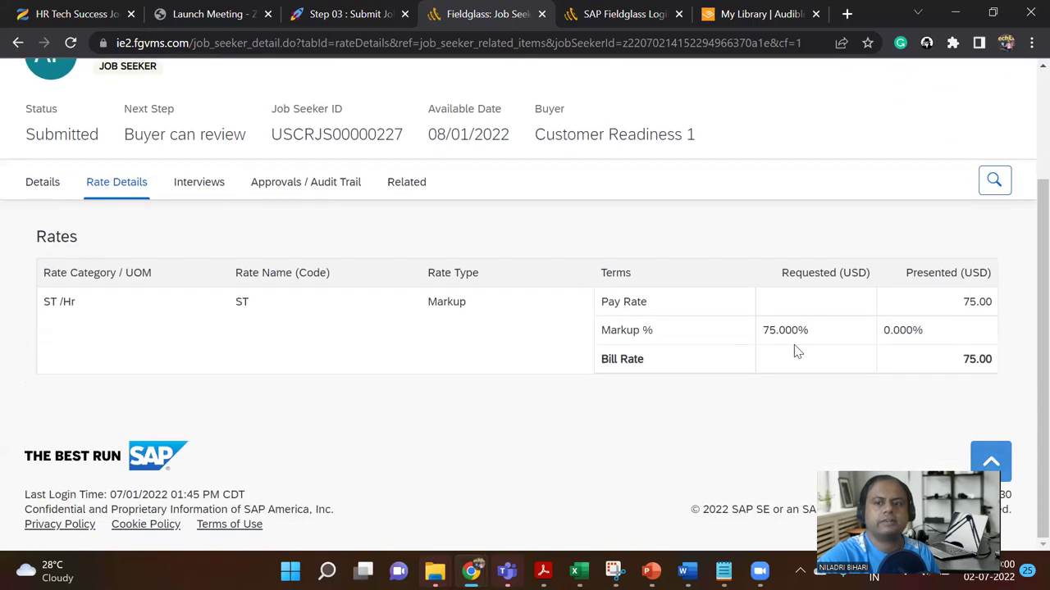
{"action": "scroll", "coordinate": [735, 402], "scroll_direction": "up", "scroll_amount": 3}
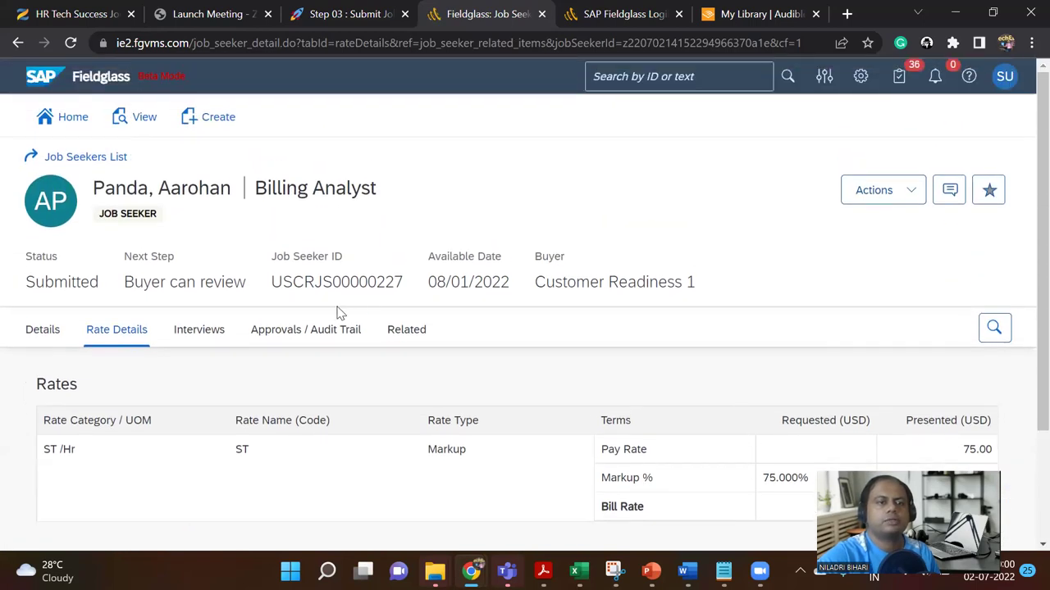
{"action": "left_click", "coordinate": [198, 330]}
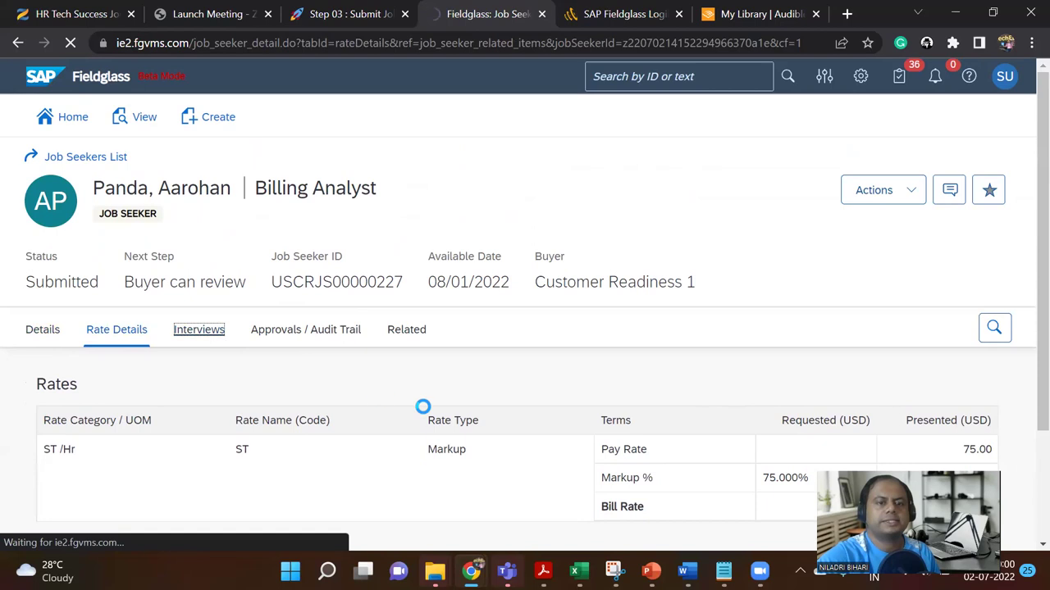
{"action": "scroll", "coordinate": [455, 393], "scroll_direction": "down", "scroll_amount": 1}
{"action": "scroll", "coordinate": [456, 398], "scroll_direction": "down", "scroll_amount": 2}
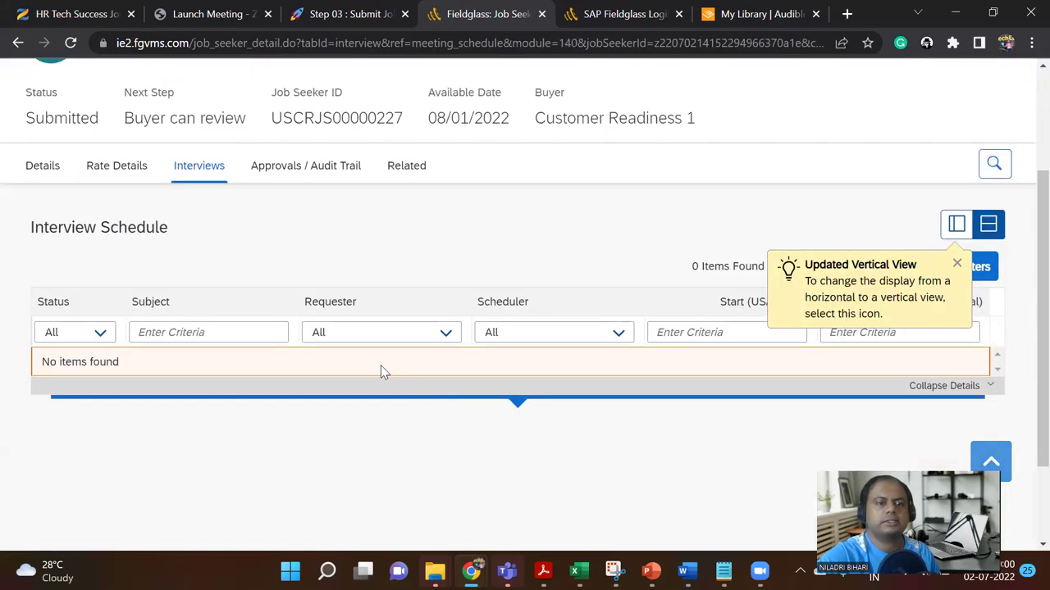
Step: Load the Approvals / Audit Trail and toggle between Customer Support and User entries
{"action": "left_click", "coordinate": [319, 167]}
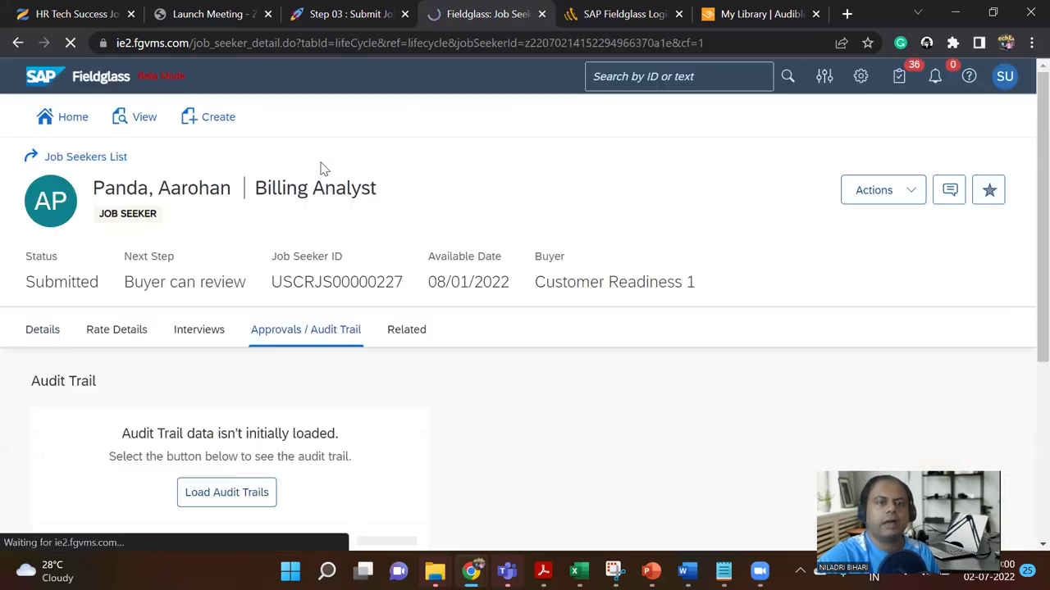
{"action": "left_click", "coordinate": [240, 492]}
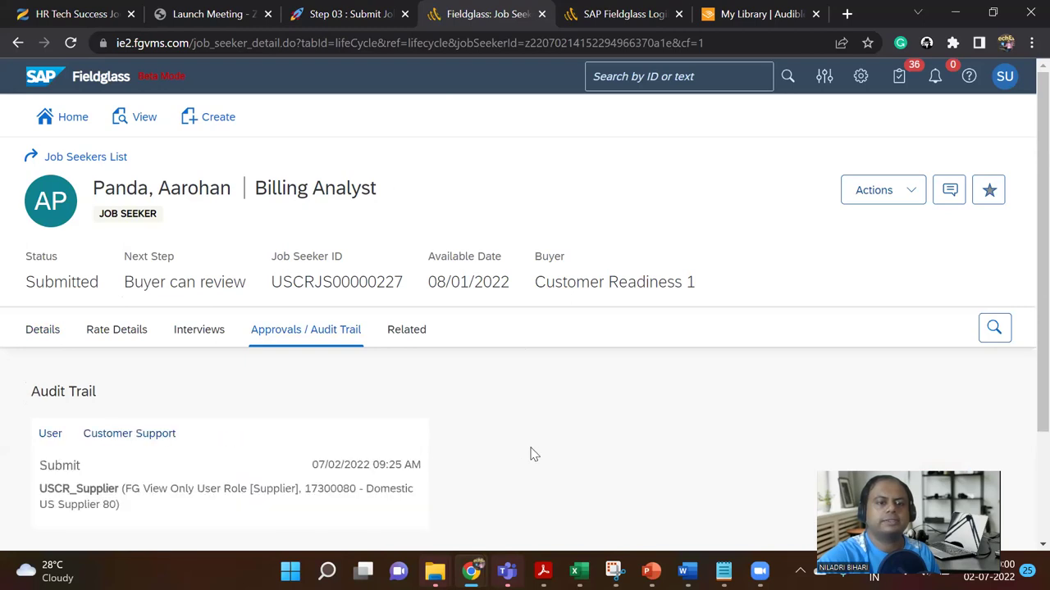
{"action": "scroll", "coordinate": [539, 428], "scroll_direction": "down", "scroll_amount": 2}
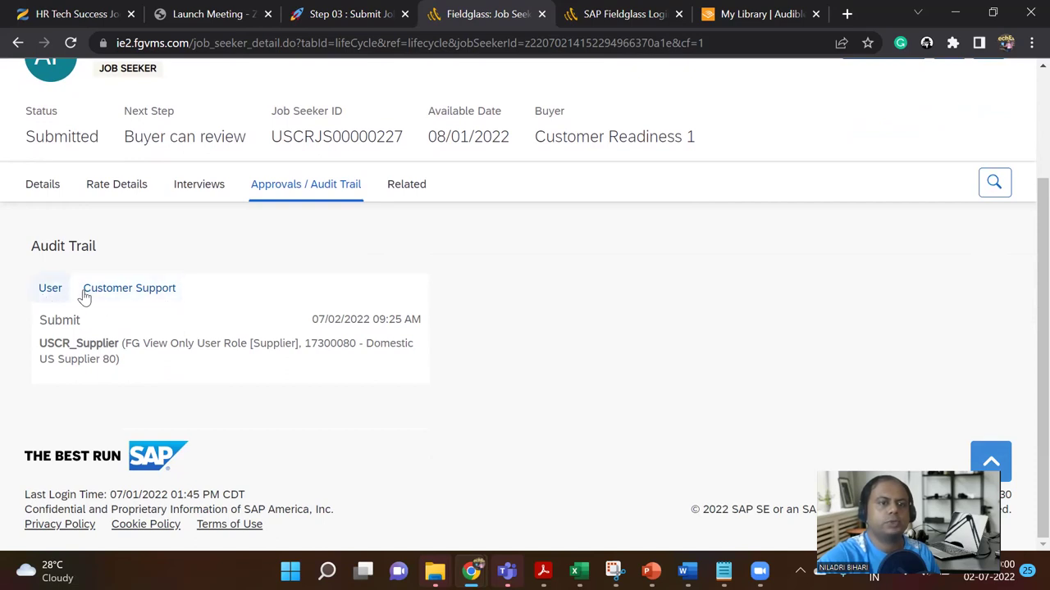
{"action": "left_click", "coordinate": [128, 294]}
{"action": "left_click", "coordinate": [48, 327]}
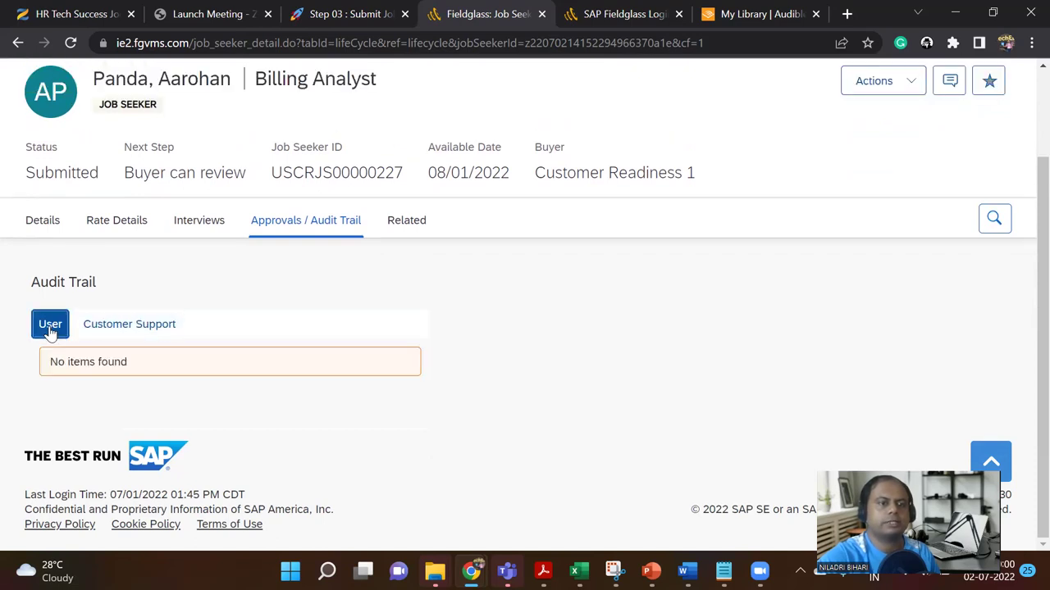
Step: Show the Related Documents: posting CRD1JP00000204 Submitted and workforce record USCRWF00000224 Active
{"action": "left_click", "coordinate": [407, 223]}
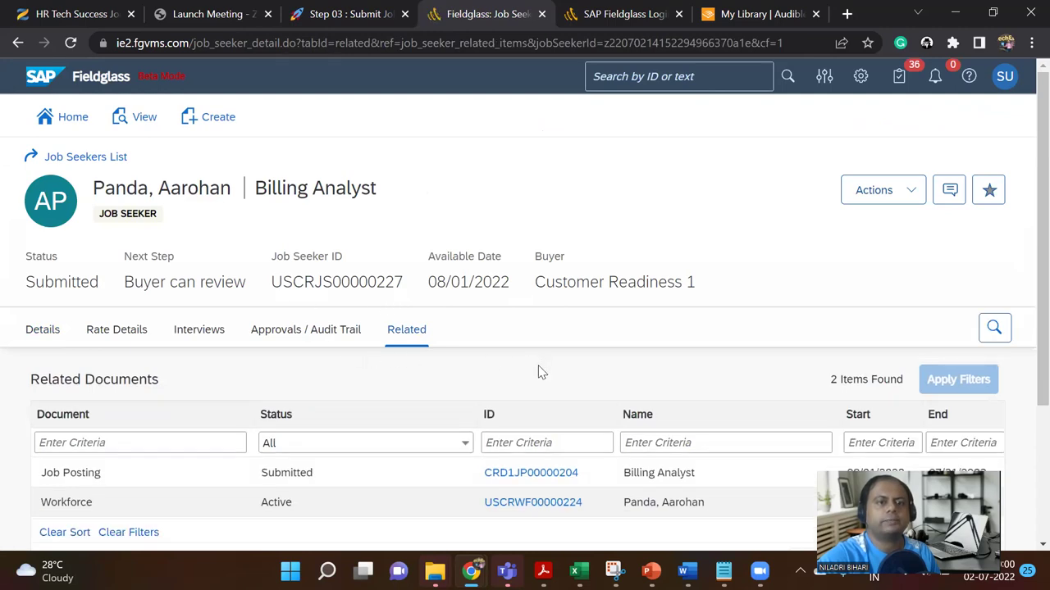
{"action": "scroll", "coordinate": [541, 373], "scroll_direction": "down", "scroll_amount": 2}
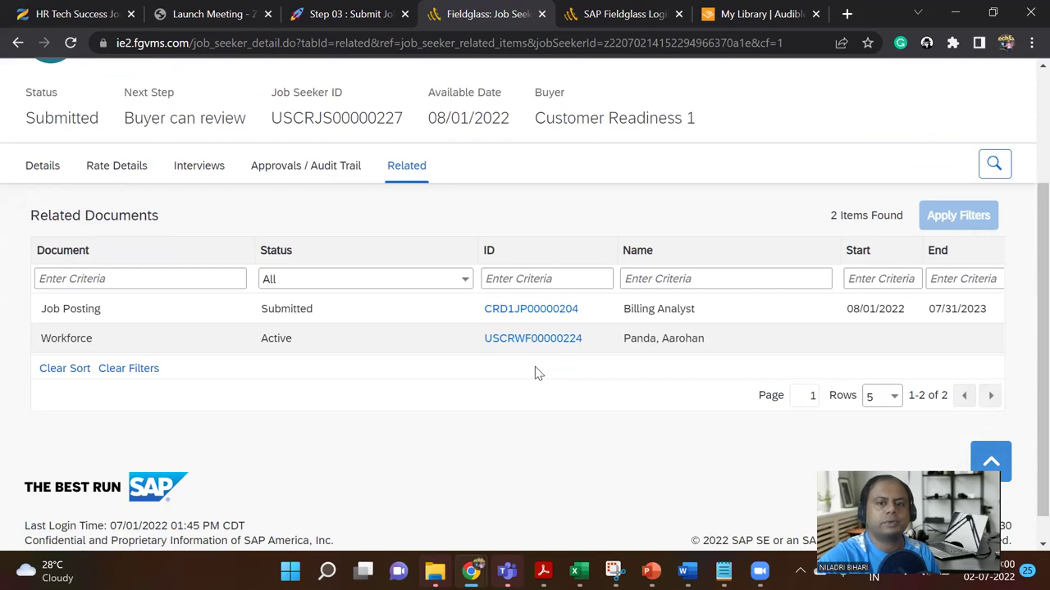
{"action": "scroll", "coordinate": [433, 352], "scroll_direction": "up", "scroll_amount": 2}
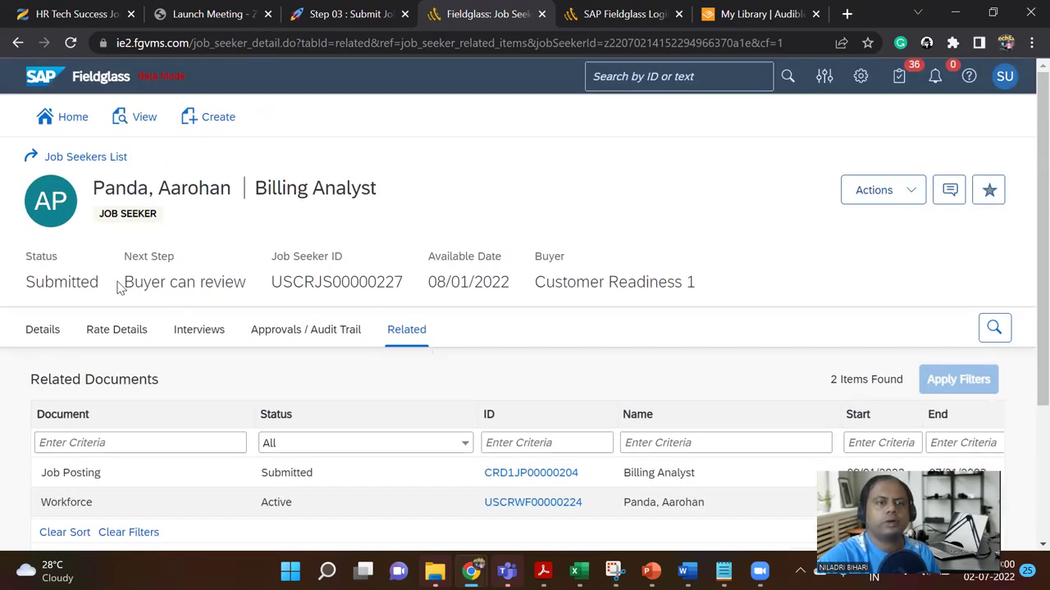
Step: Select the 'Buyer can review' next-step text and the job seeker ID value
{"action": "left_click_drag", "start_coordinate": [125, 283], "coordinate": [254, 291]}
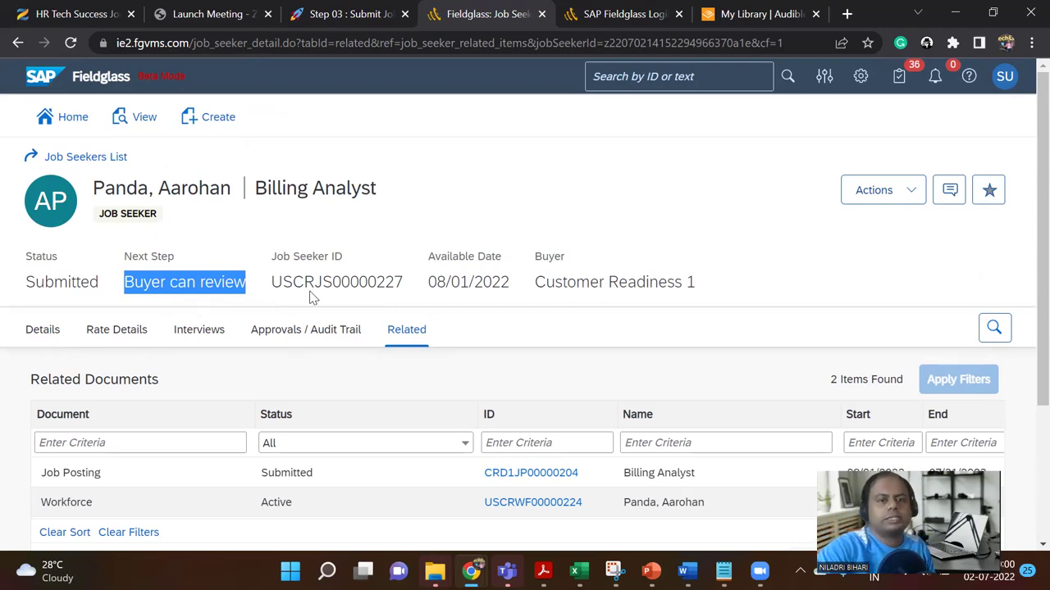
{"action": "scroll", "coordinate": [312, 297], "scroll_direction": "down", "scroll_amount": 1}
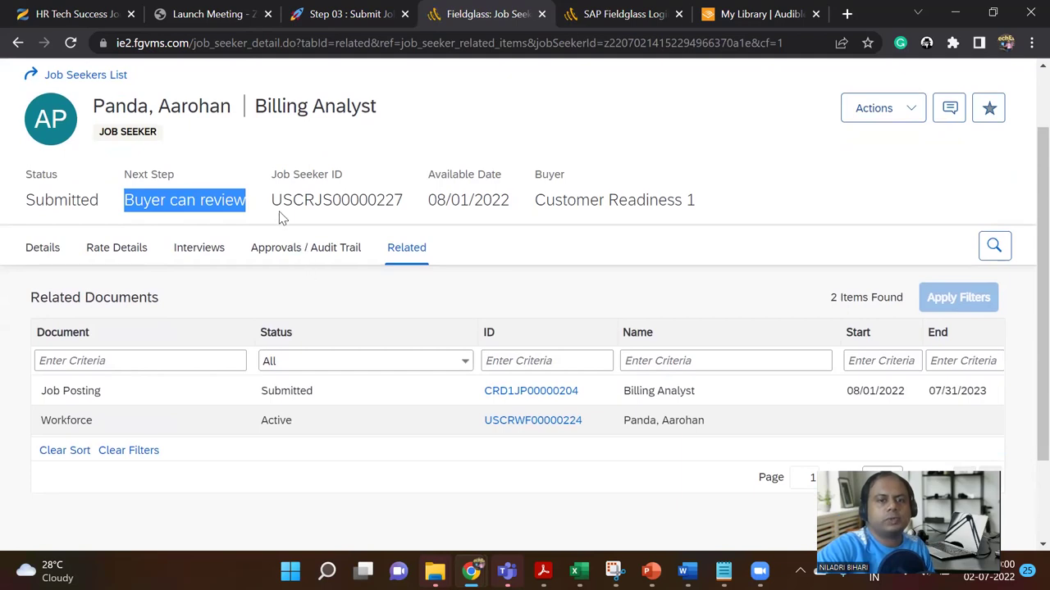
{"action": "left_click_drag", "start_coordinate": [404, 207], "coordinate": [274, 204]}
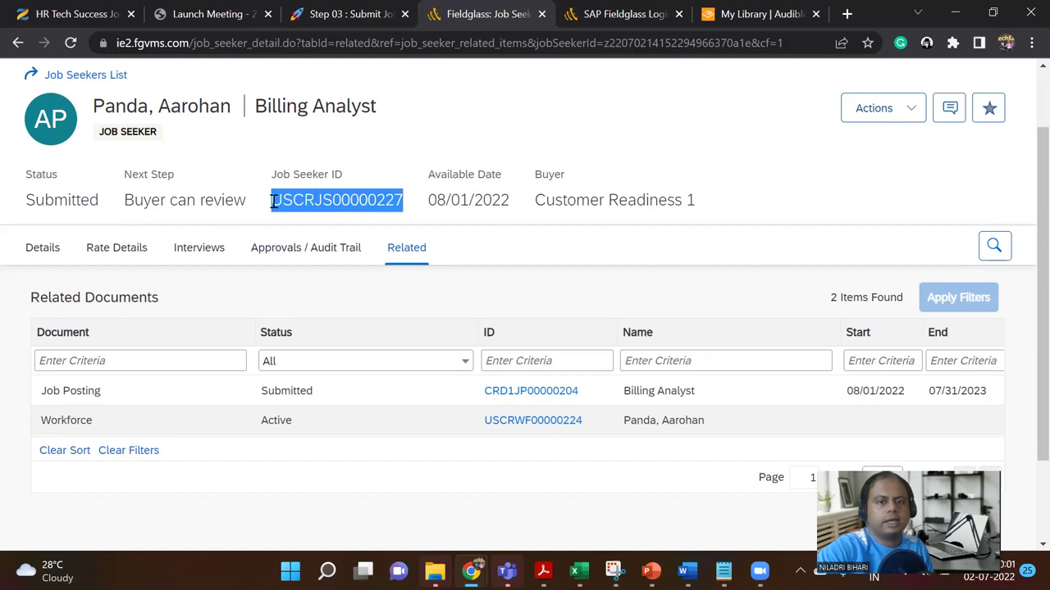
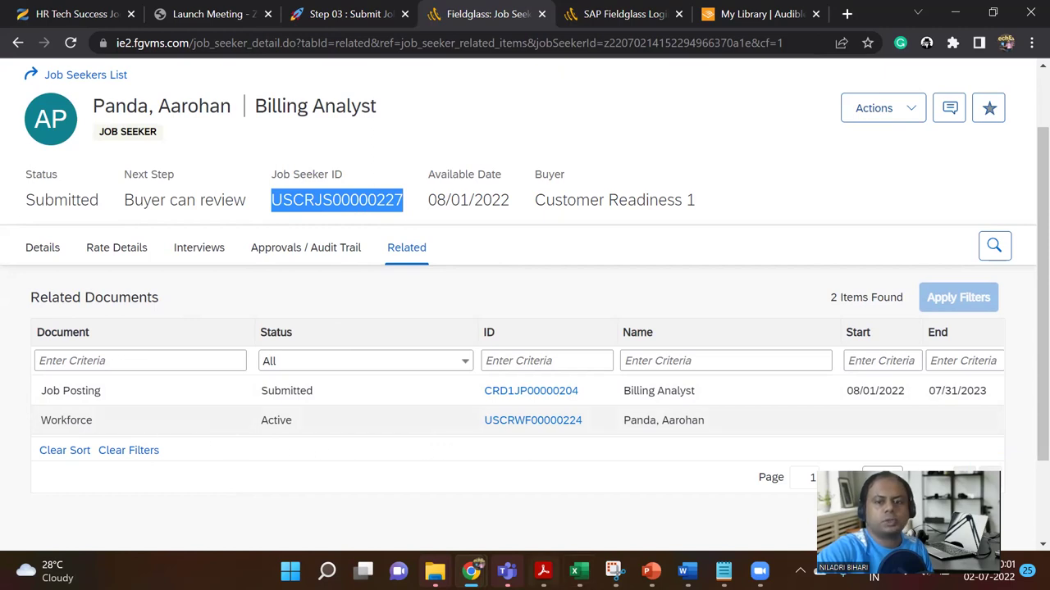
Step: Capture a rectangle snip of the Fieldglass job seeker page
{"action": "left_click", "coordinate": [614, 571]}
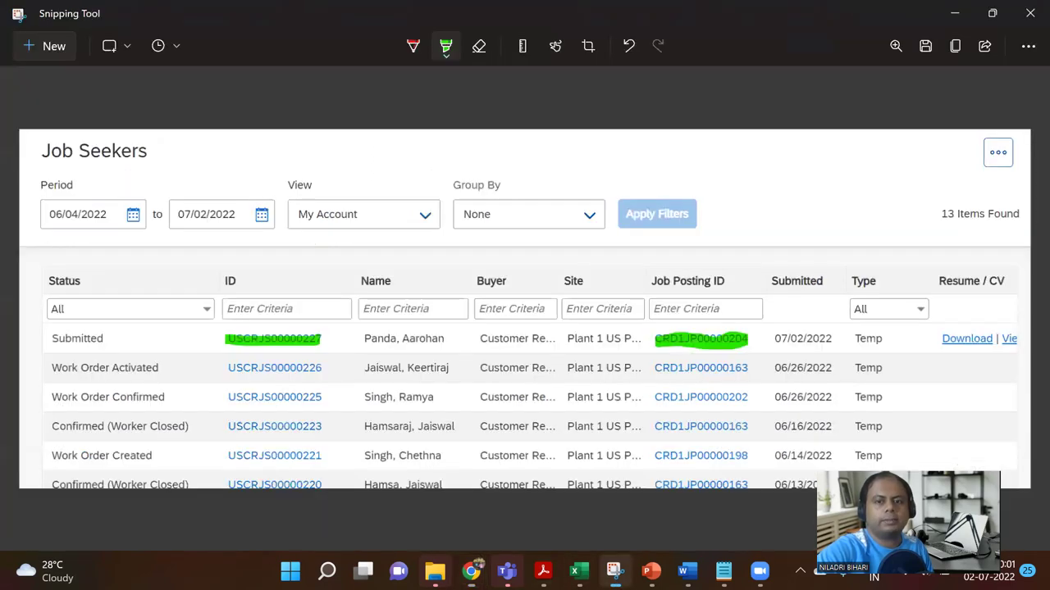
{"action": "left_click", "coordinate": [21, 50]}
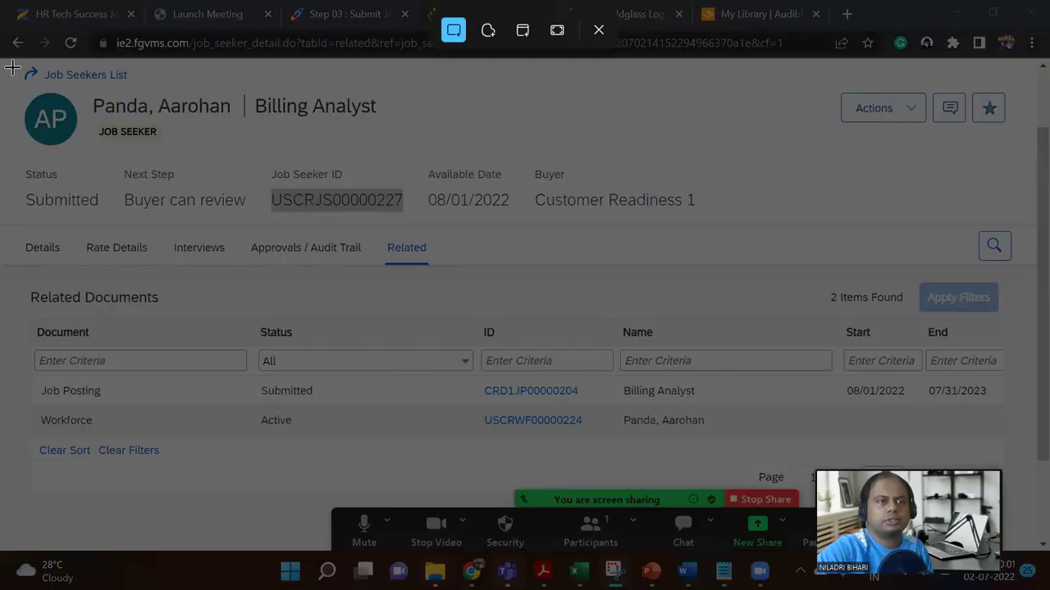
{"action": "left_click_drag", "start_coordinate": [12, 76], "coordinate": [1017, 451]}
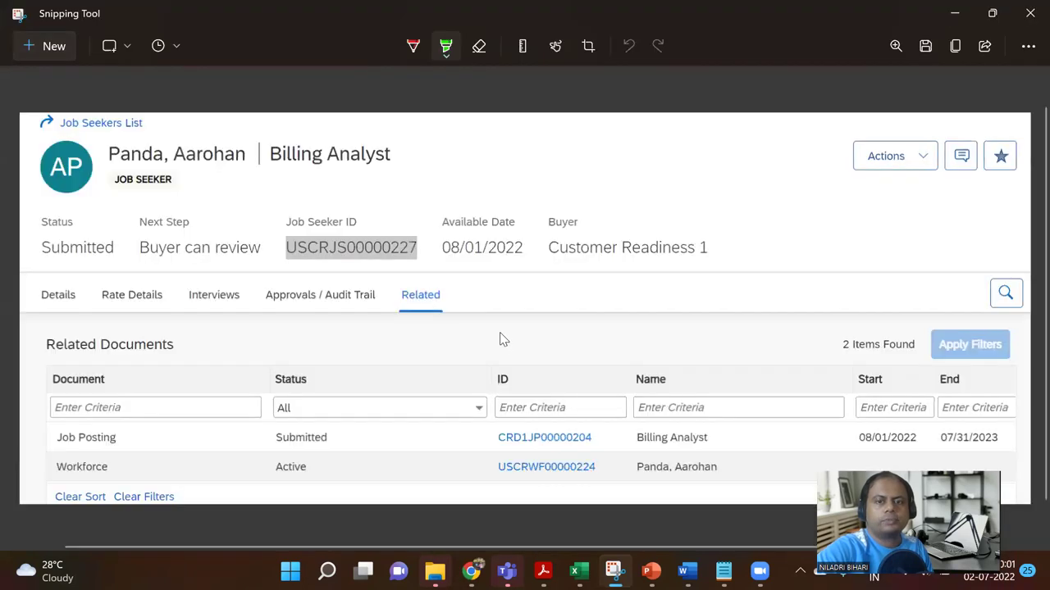
{"action": "scroll", "coordinate": [503, 338], "scroll_direction": "down", "scroll_amount": 1}
Step: Highlight the job posting, job seeker and workforce IDs in green and copy the snip
{"action": "left_click", "coordinate": [445, 48]}
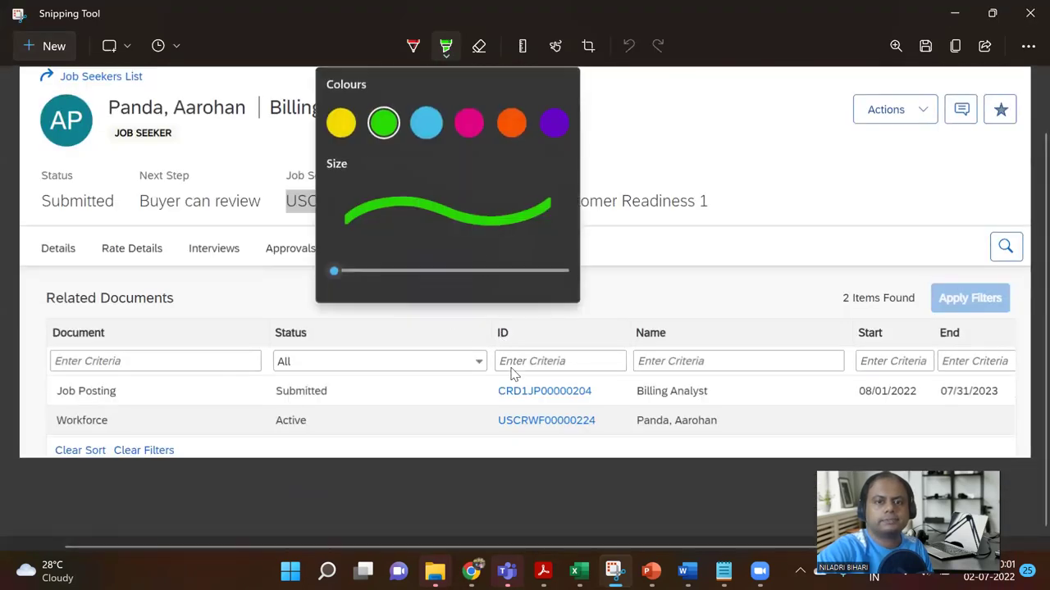
{"action": "left_click", "coordinate": [381, 129]}
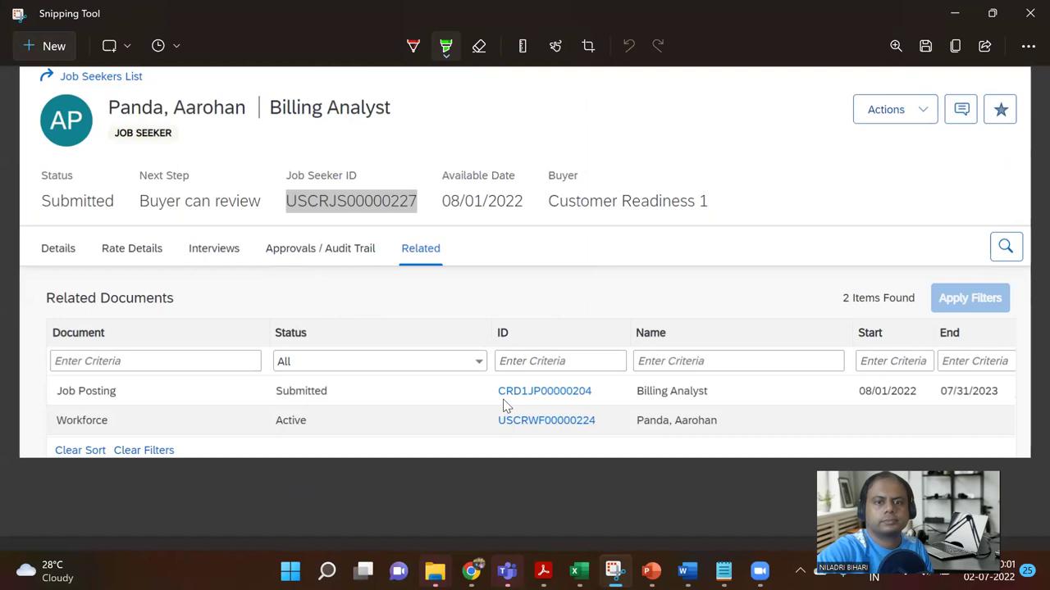
{"action": "mouse_move", "coordinate": [502, 394]}
{"action": "left_mouse_down"}
{"action": "mouse_move", "coordinate": [592, 395]}
{"action": "mouse_move", "coordinate": [500, 395]}
{"action": "left_mouse_up"}
{"action": "left_click_drag", "start_coordinate": [393, 201], "coordinate": [416, 203]}
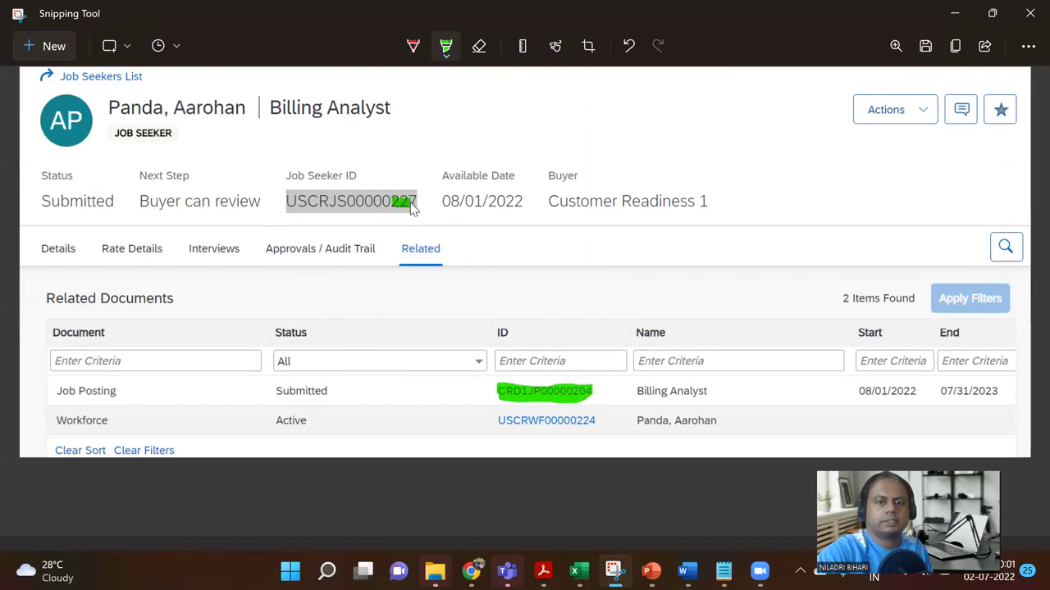
{"action": "left_click_drag", "start_coordinate": [499, 424], "coordinate": [588, 423]}
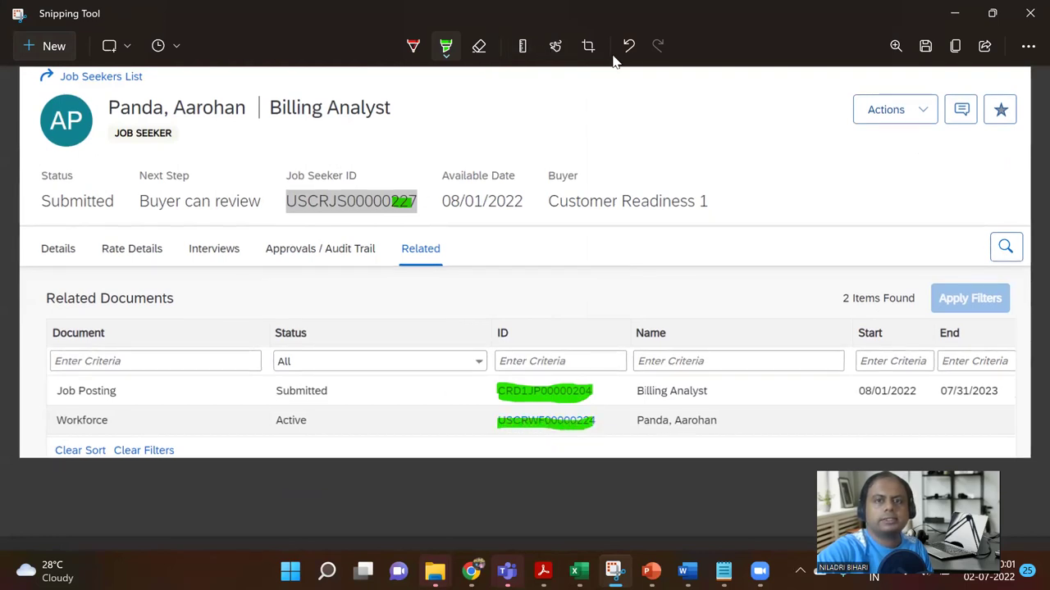
{"action": "left_click", "coordinate": [958, 47]}
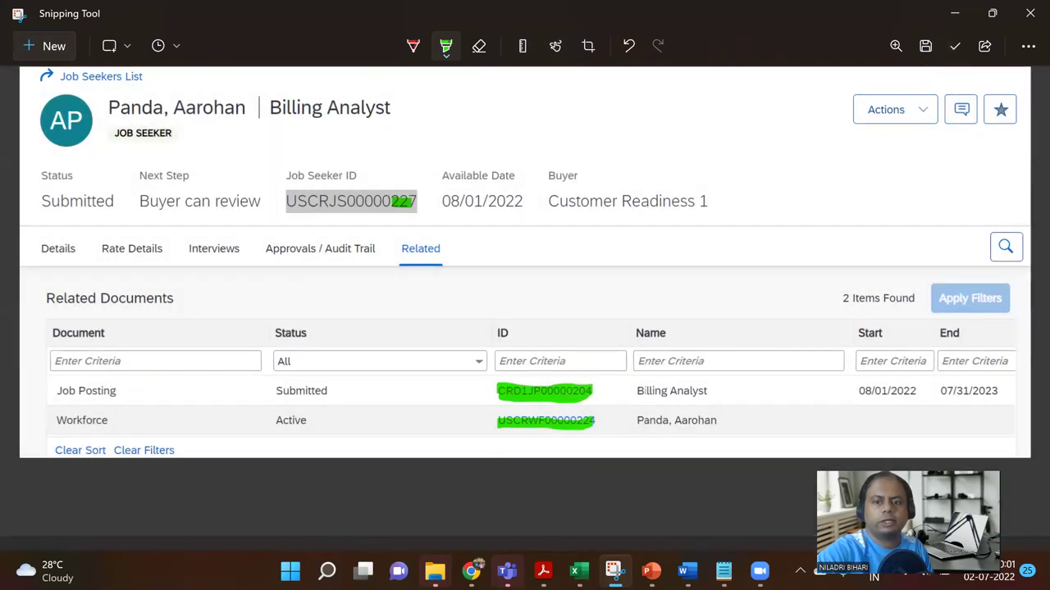
Step: Add a blank slide 38 to the SAP Extended Work Force presentation
{"action": "mouse_move", "coordinate": [650, 570]}
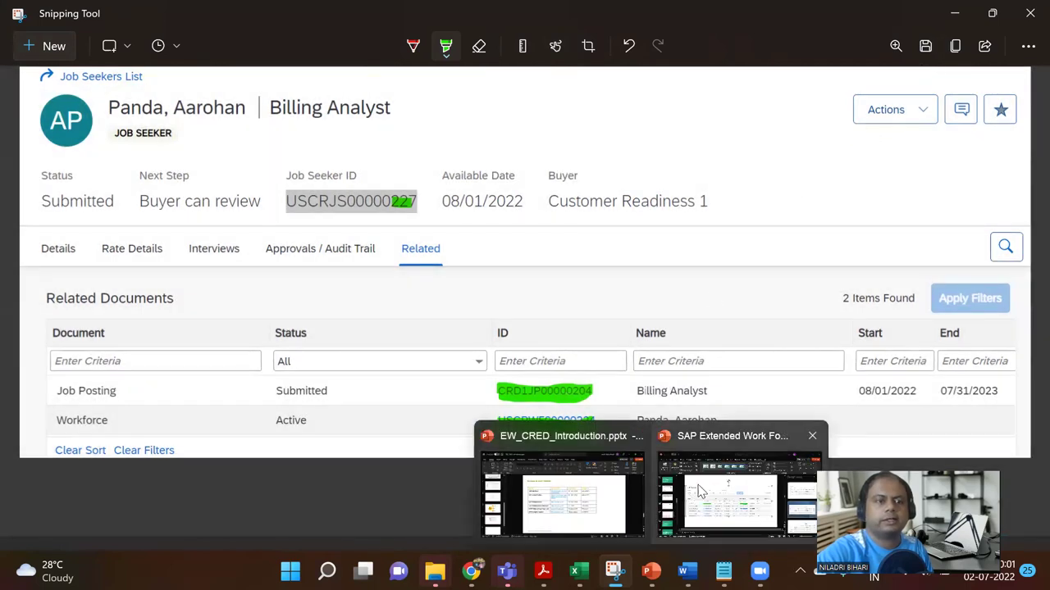
{"action": "left_click", "coordinate": [699, 491]}
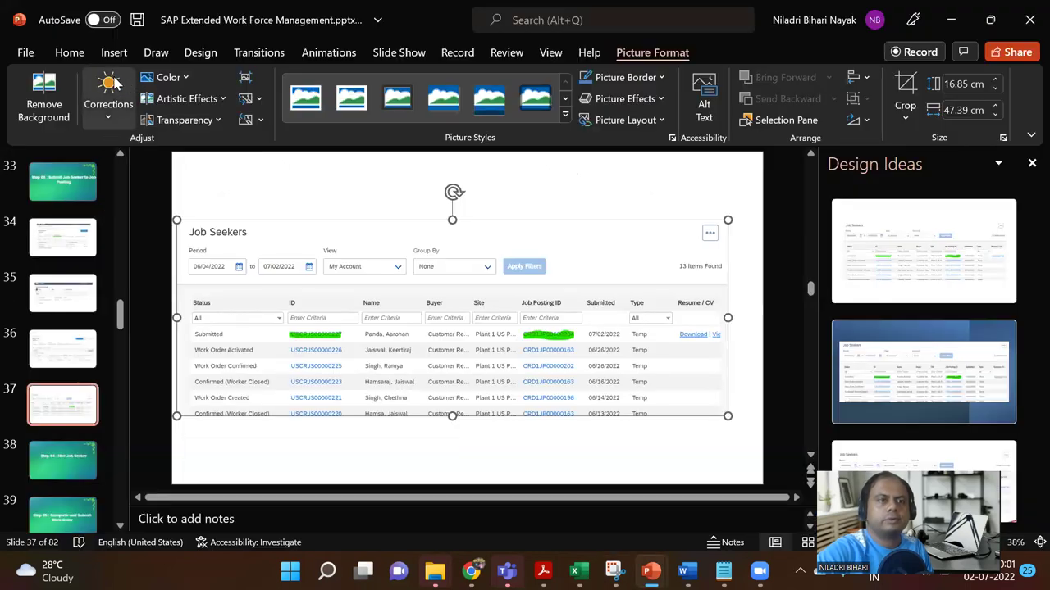
{"action": "left_click", "coordinate": [75, 52]}
{"action": "left_click", "coordinate": [112, 54]}
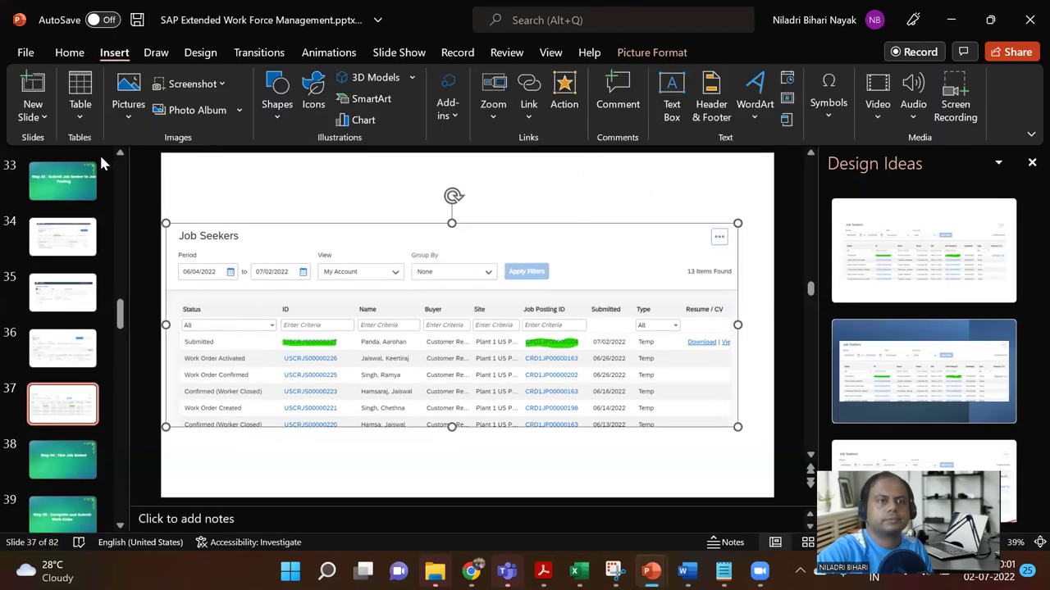
{"action": "left_click", "coordinate": [33, 123]}
{"action": "left_click", "coordinate": [71, 354]}
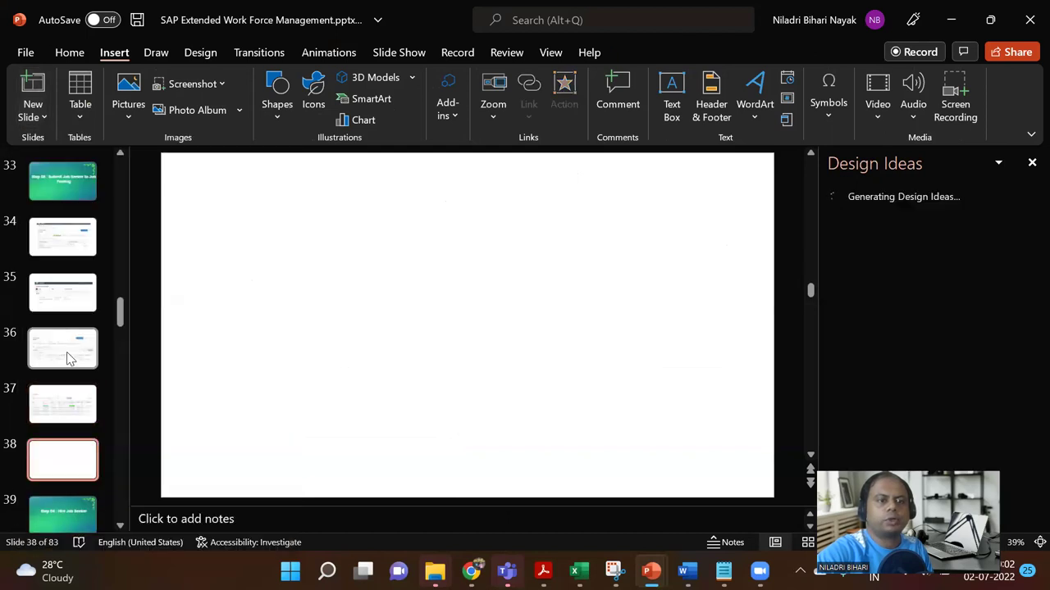
Step: Paste the highlighted screenshot, enlarge it across the slide, and return to Fieldglass
{"action": "key", "text": "ctrl+v"}
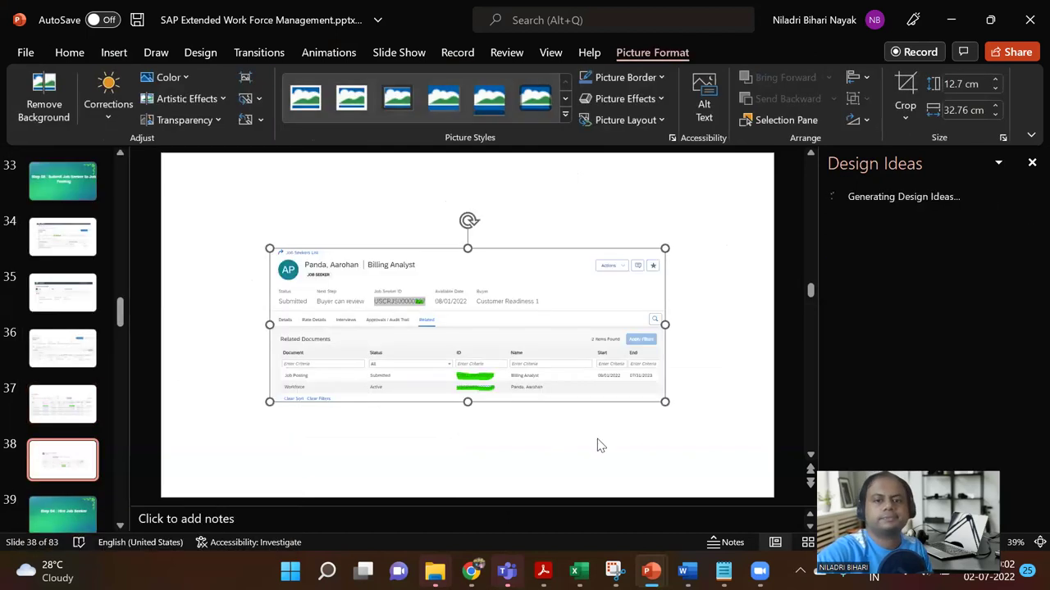
{"action": "left_click_drag", "start_coordinate": [665, 403], "coordinate": [800, 466]}
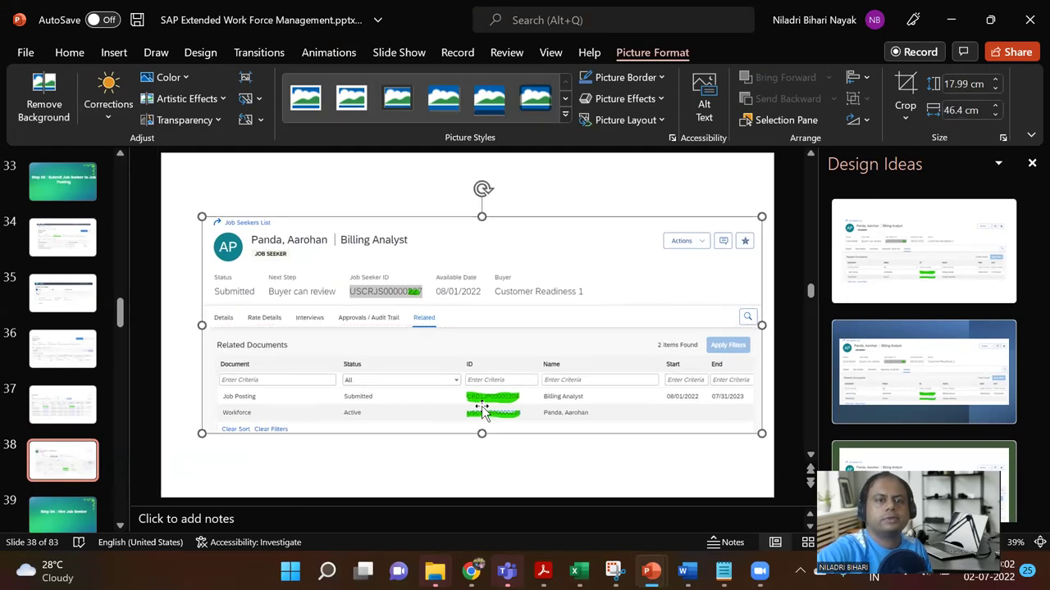
{"action": "mouse_move", "coordinate": [471, 571]}
{"action": "left_click", "coordinate": [446, 490]}
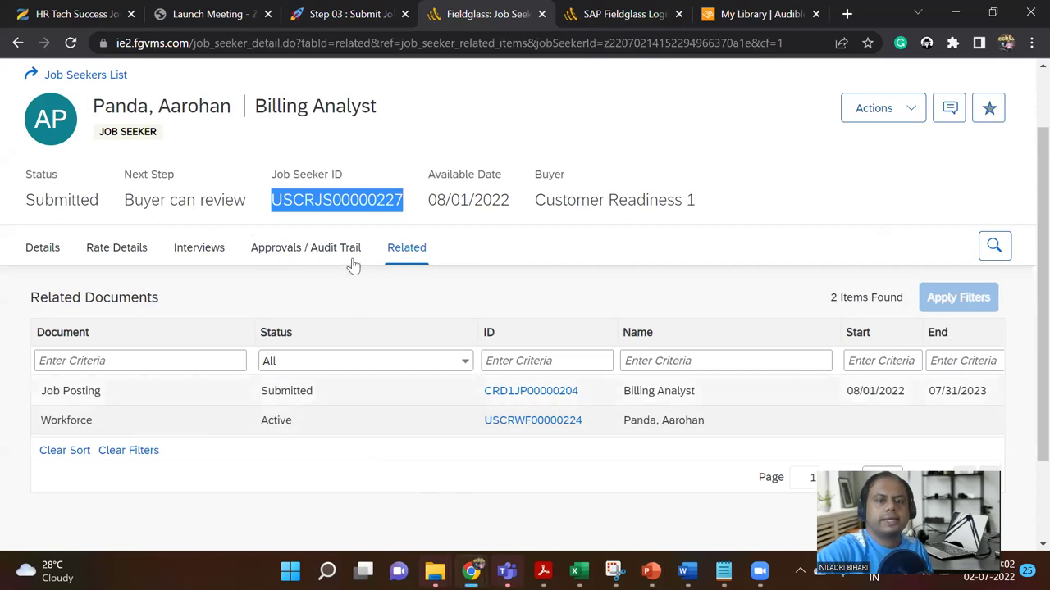
Step: Enter Pass as the first row's result in the Step 03 test table
{"action": "left_click", "coordinate": [339, 14]}
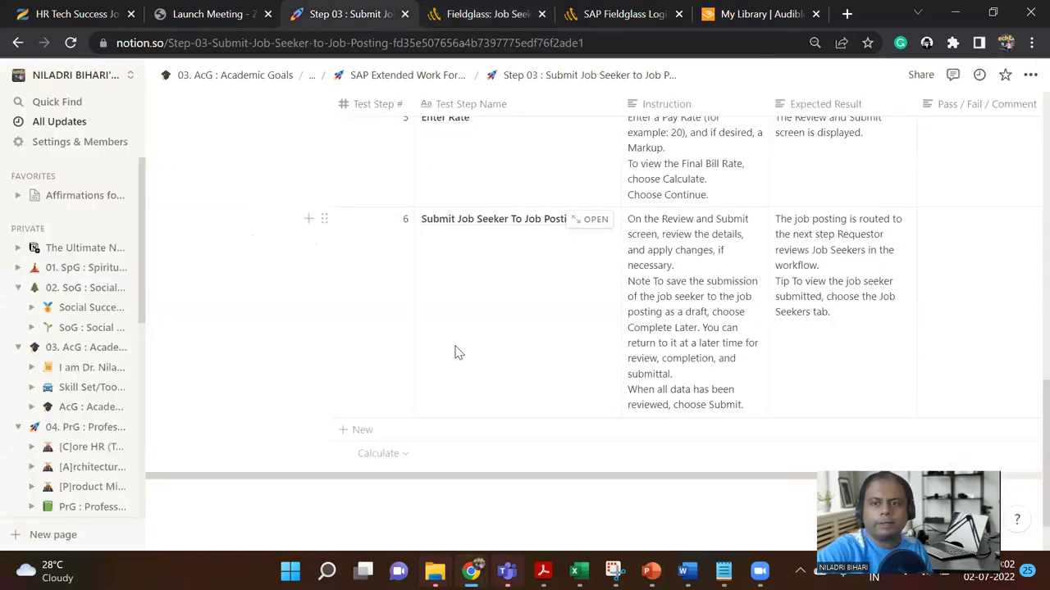
{"action": "left_click_drag", "start_coordinate": [576, 474], "coordinate": [742, 483]}
{"action": "scroll", "coordinate": [641, 381], "scroll_direction": "up", "scroll_amount": 3}
{"action": "scroll", "coordinate": [640, 381], "scroll_direction": "up", "scroll_amount": 5}
{"action": "scroll", "coordinate": [641, 381], "scroll_direction": "up", "scroll_amount": 2}
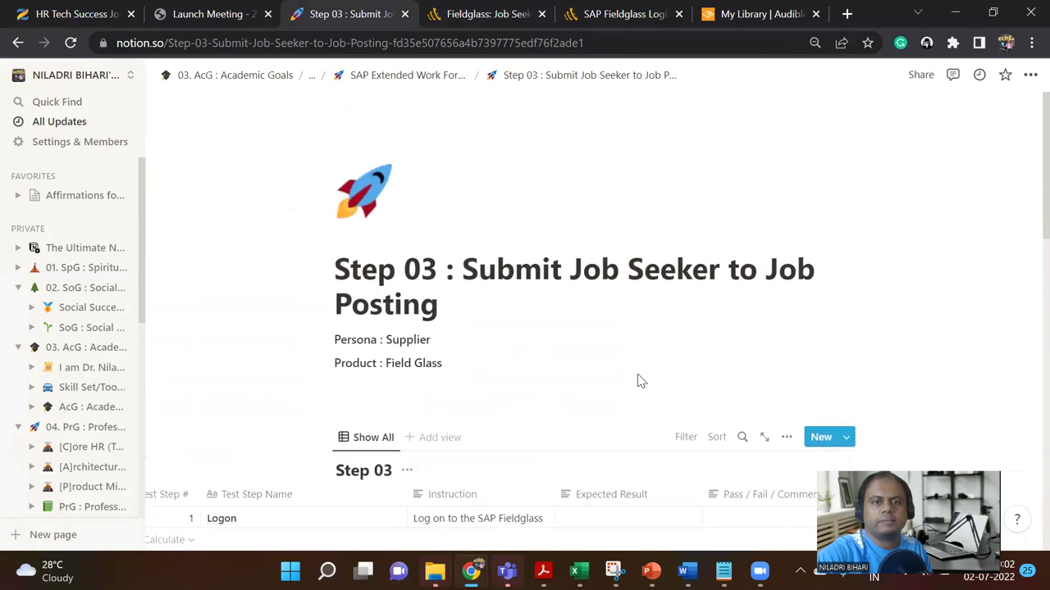
{"action": "scroll", "coordinate": [639, 374], "scroll_direction": "up", "scroll_amount": 1}
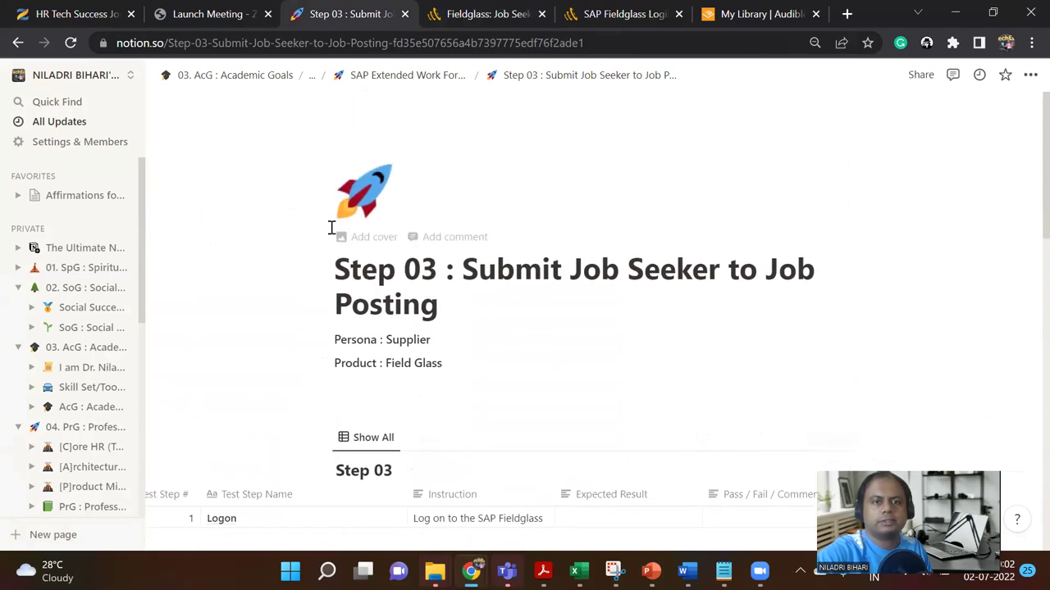
{"action": "scroll", "coordinate": [741, 355], "scroll_direction": "down", "scroll_amount": 3}
{"action": "left_click", "coordinate": [727, 288]}
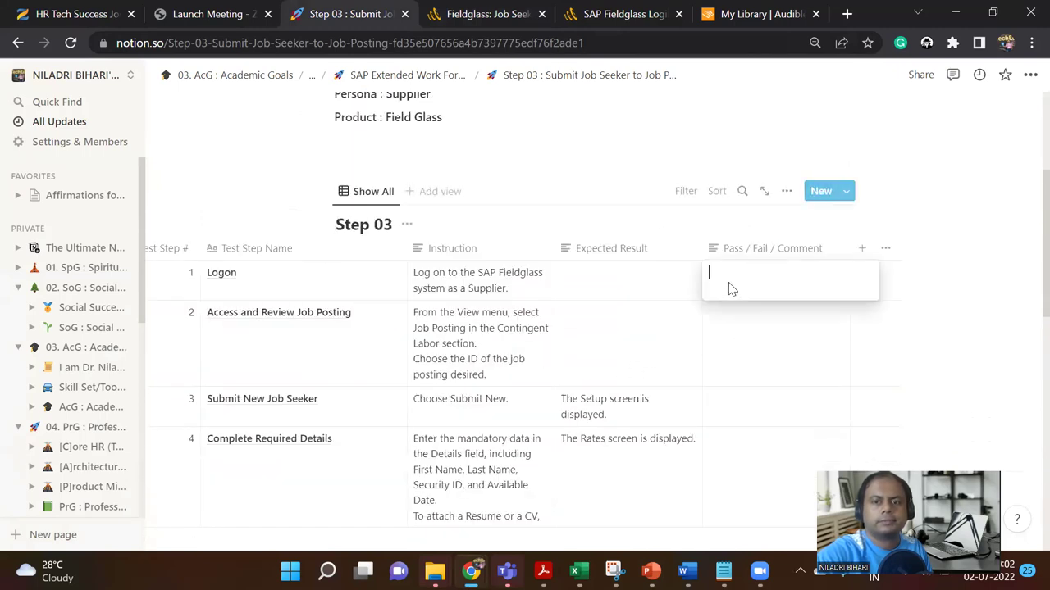
{"action": "type", "text": "Pass"}
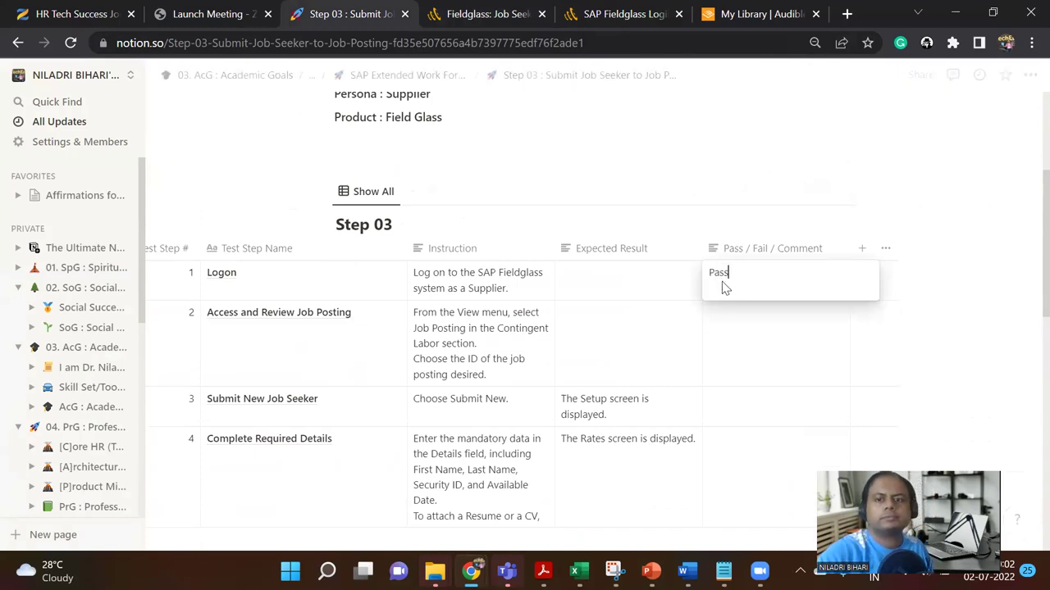
{"action": "key", "text": "Escape"}
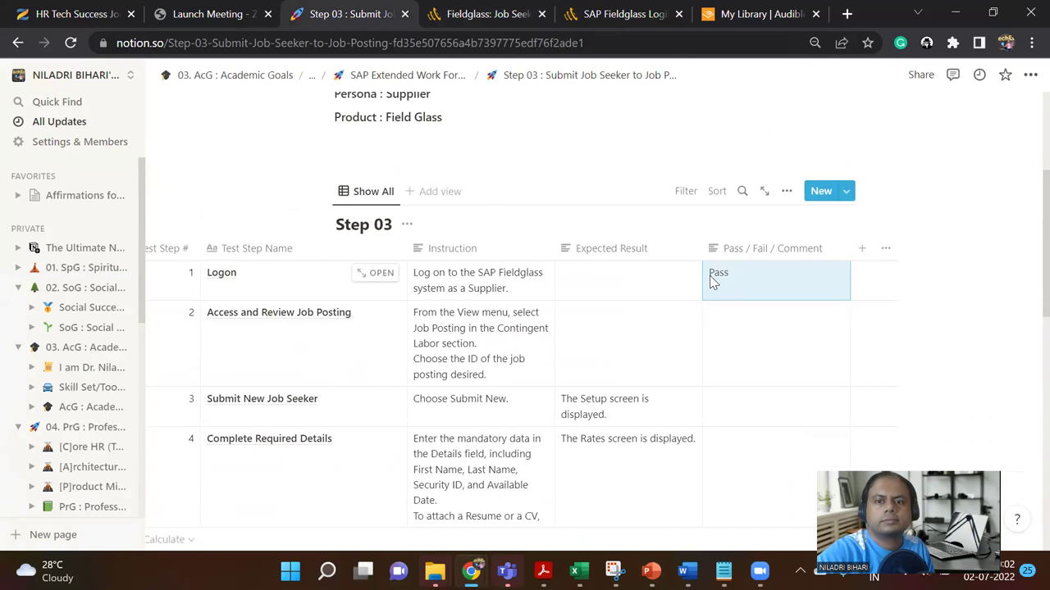
Step: Make the first row's Pass text bold and green
{"action": "double_click", "coordinate": [722, 278]}
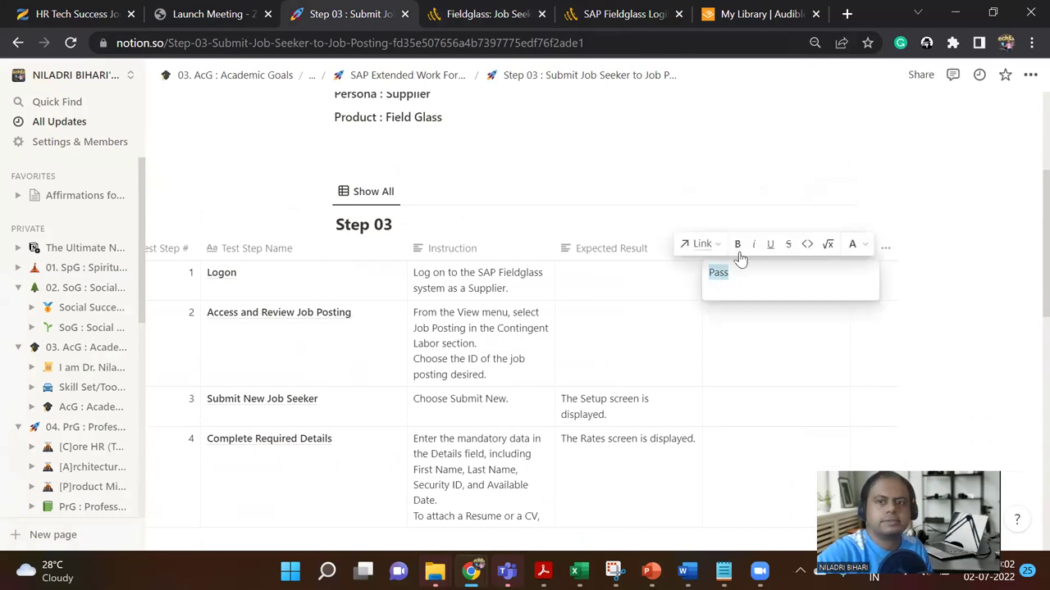
{"action": "left_click", "coordinate": [737, 244]}
{"action": "left_click", "coordinate": [854, 246]}
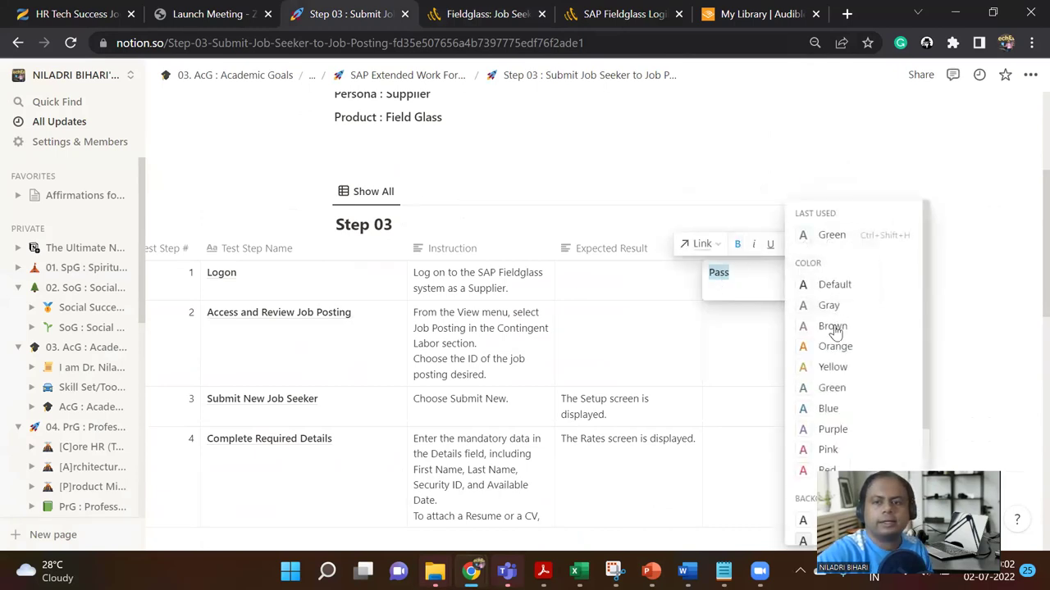
{"action": "left_click", "coordinate": [832, 391]}
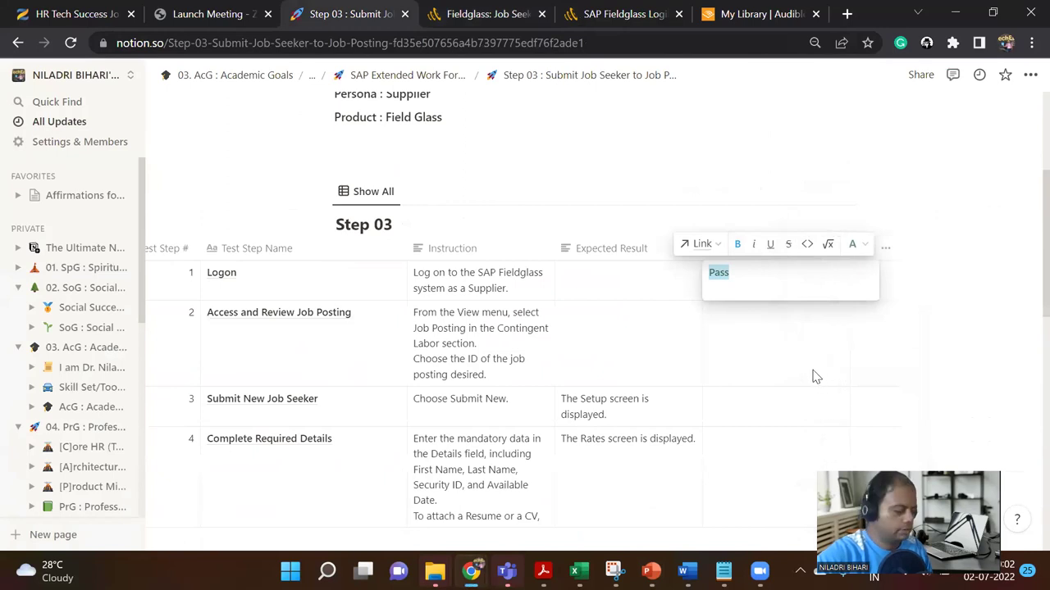
{"action": "left_click", "coordinate": [740, 412]}
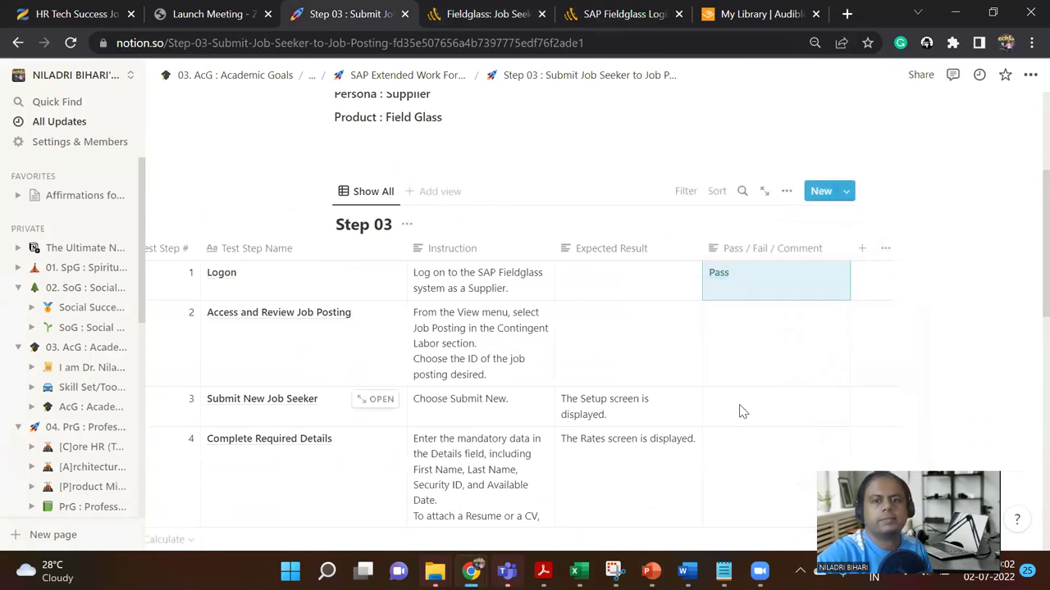
Step: Enter Pass as the results for rows 2 and 3
{"action": "left_click", "coordinate": [739, 404]}
{"action": "key", "text": "Escape"}
{"action": "left_click", "coordinate": [728, 335]}
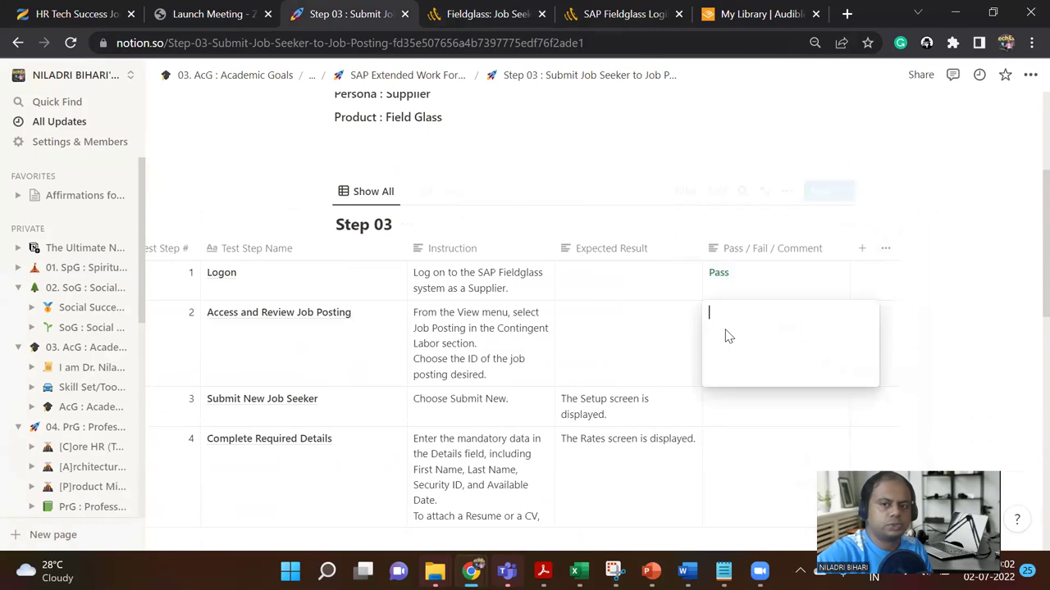
{"action": "left_click", "coordinate": [729, 406]}
{"action": "type", "text": "Pass"}
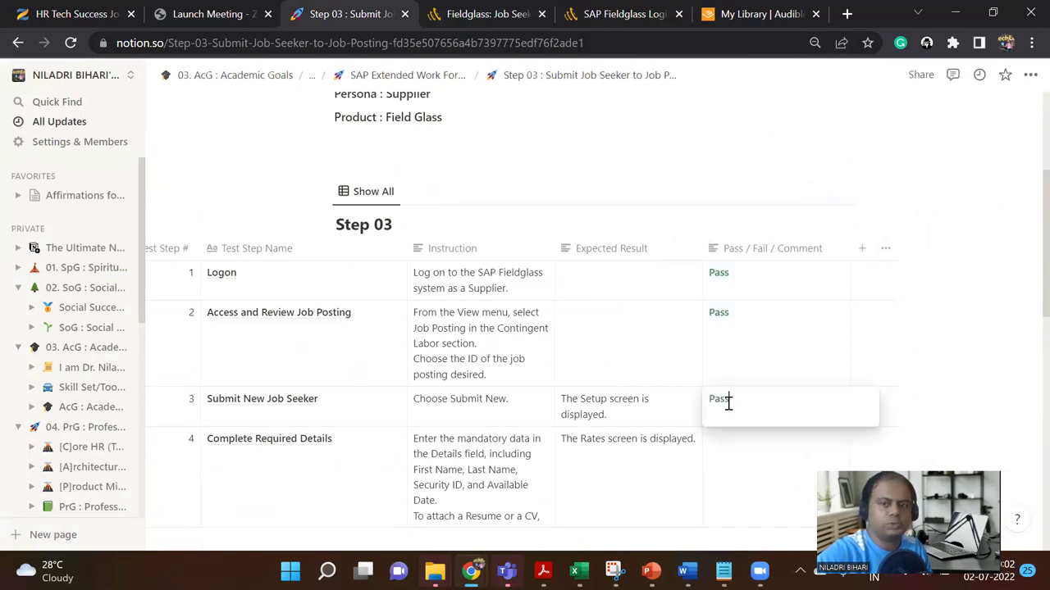
{"action": "key", "text": "Escape"}
Step: Record Pass as the result for test steps 4 and 5
{"action": "scroll", "coordinate": [732, 456], "scroll_direction": "down", "scroll_amount": 2}
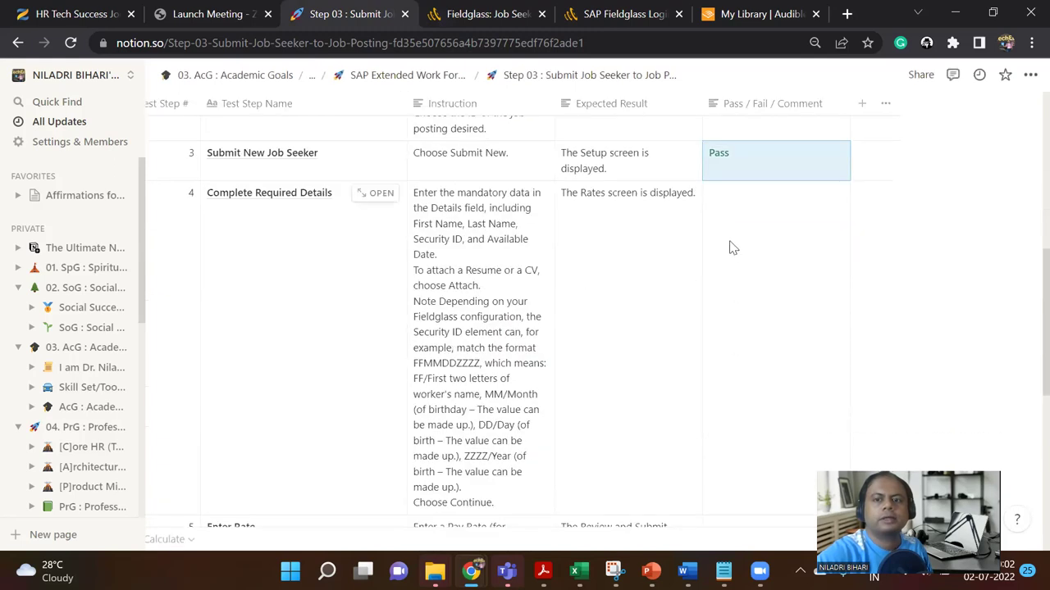
{"action": "left_click", "coordinate": [747, 221]}
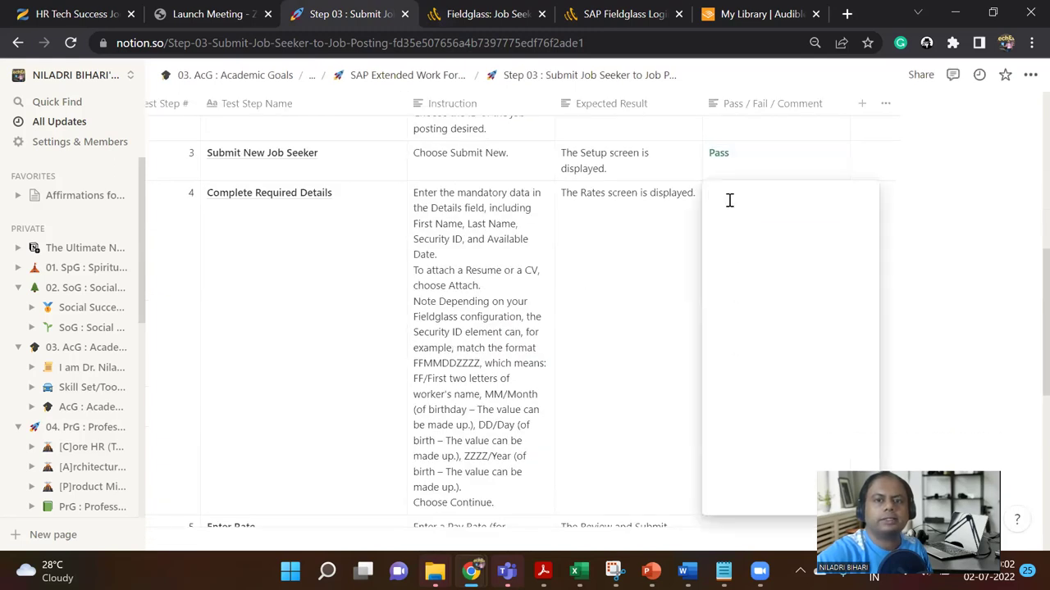
{"action": "type", "text": "Pass"}
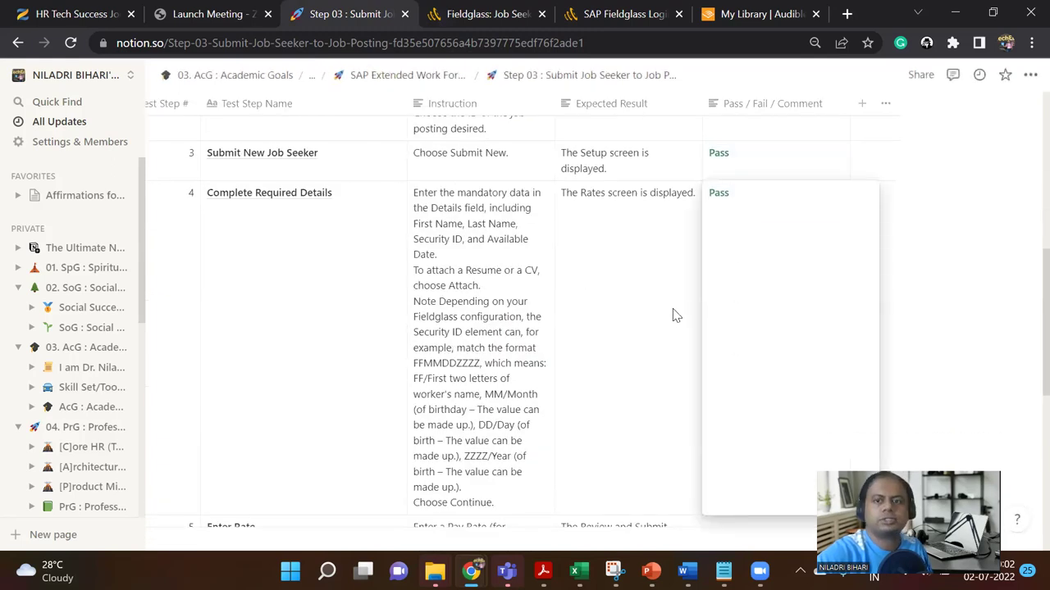
{"action": "key", "text": "Escape"}
{"action": "scroll", "coordinate": [744, 328], "scroll_direction": "down", "scroll_amount": 3}
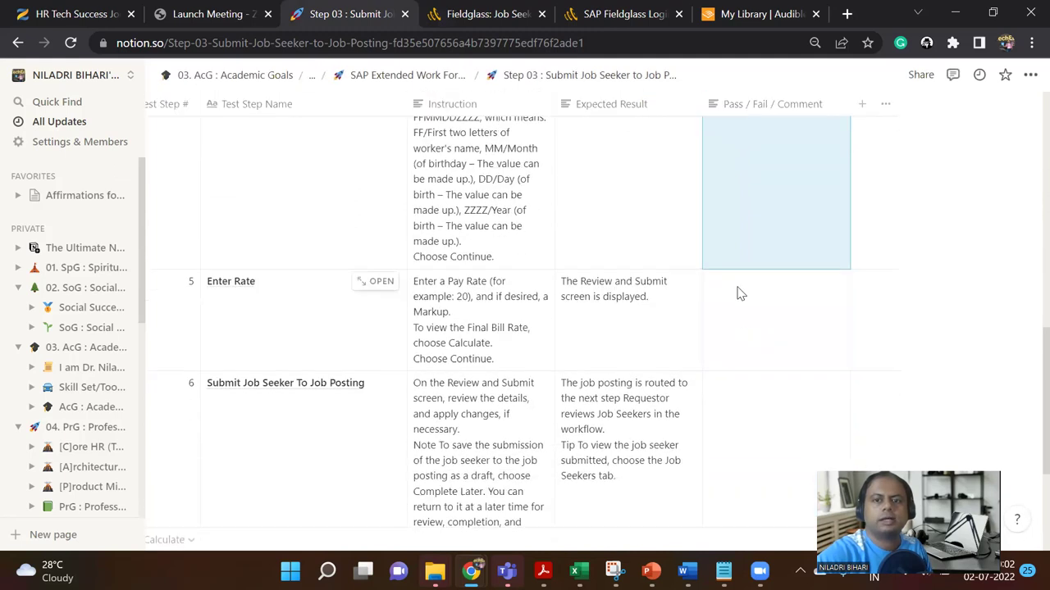
{"action": "left_click", "coordinate": [738, 287]}
{"action": "type", "text": "Pass"}
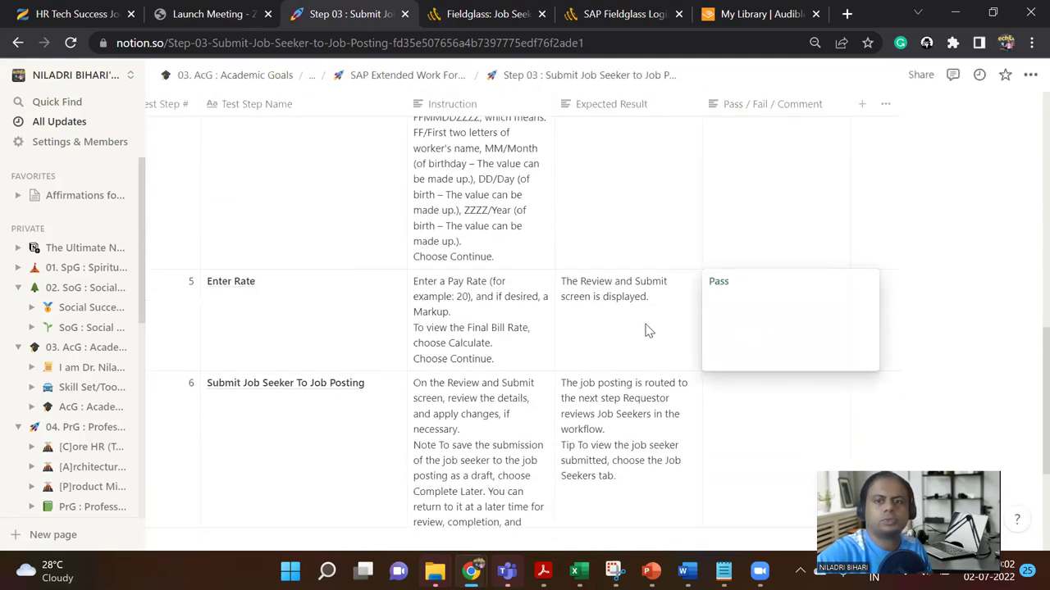
{"action": "key", "text": "Escape"}
Step: Record Pass as the result for test step 6
{"action": "scroll", "coordinate": [733, 394], "scroll_direction": "down", "scroll_amount": 3}
{"action": "scroll", "coordinate": [748, 230], "scroll_direction": "up", "scroll_amount": 2}
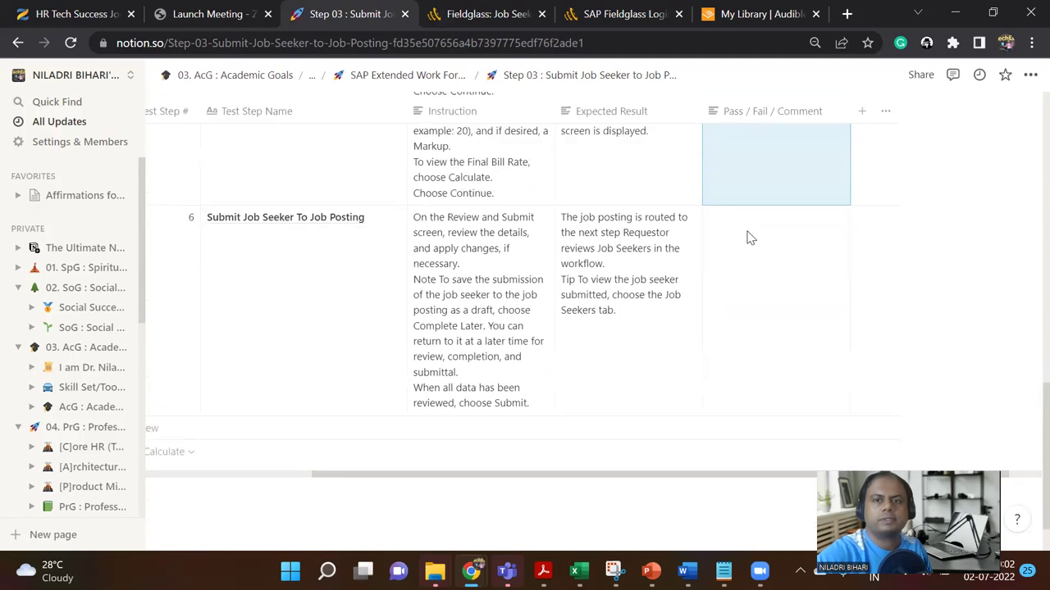
{"action": "left_click", "coordinate": [747, 264]}
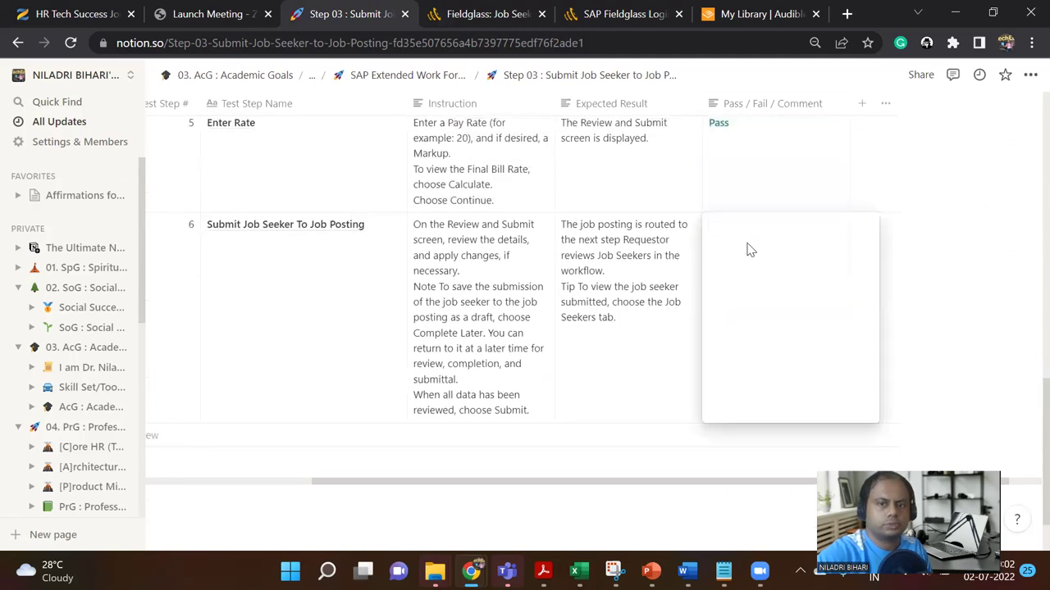
{"action": "type", "text": "Pass"}
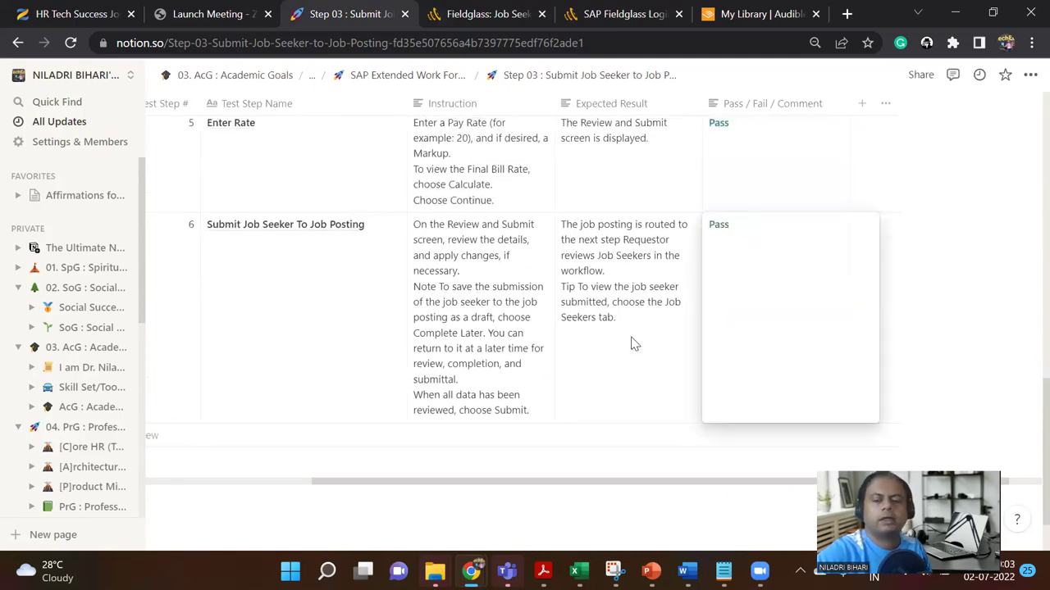
{"action": "key", "text": "Escape"}
{"action": "scroll", "coordinate": [765, 325], "scroll_direction": "down", "scroll_amount": 2}
{"action": "scroll", "coordinate": [672, 361], "scroll_direction": "up", "scroll_amount": 10}
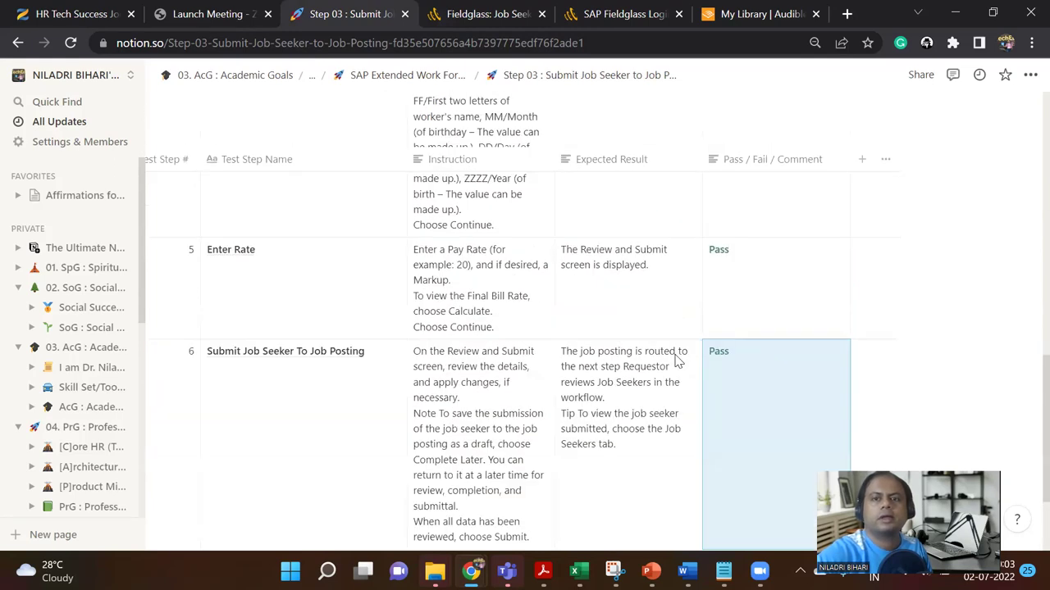
{"action": "scroll", "coordinate": [679, 361], "scroll_direction": "down", "scroll_amount": 5}
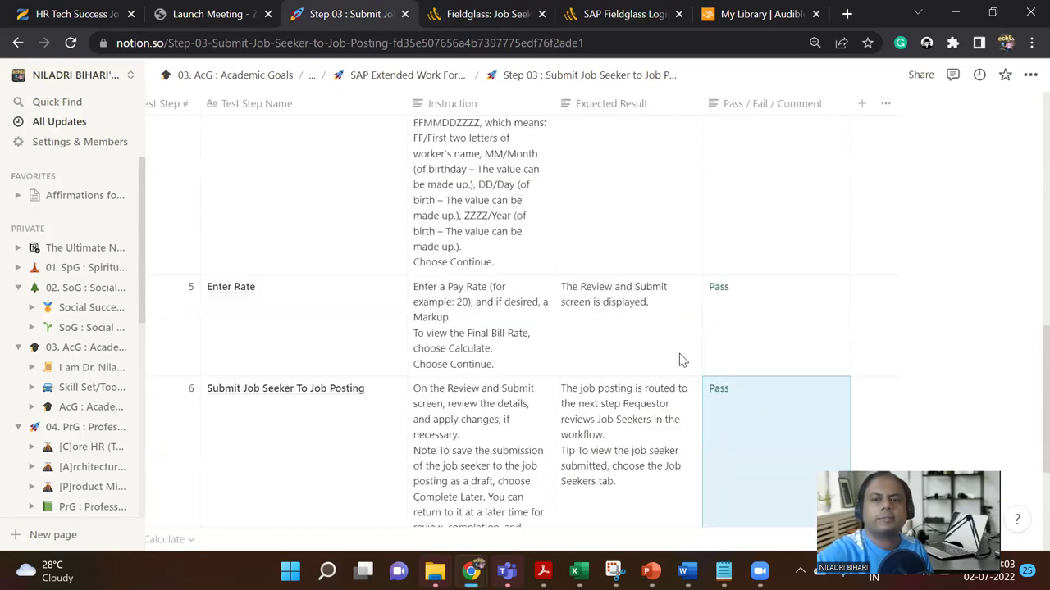
{"action": "scroll", "coordinate": [678, 357], "scroll_direction": "up", "scroll_amount": 10}
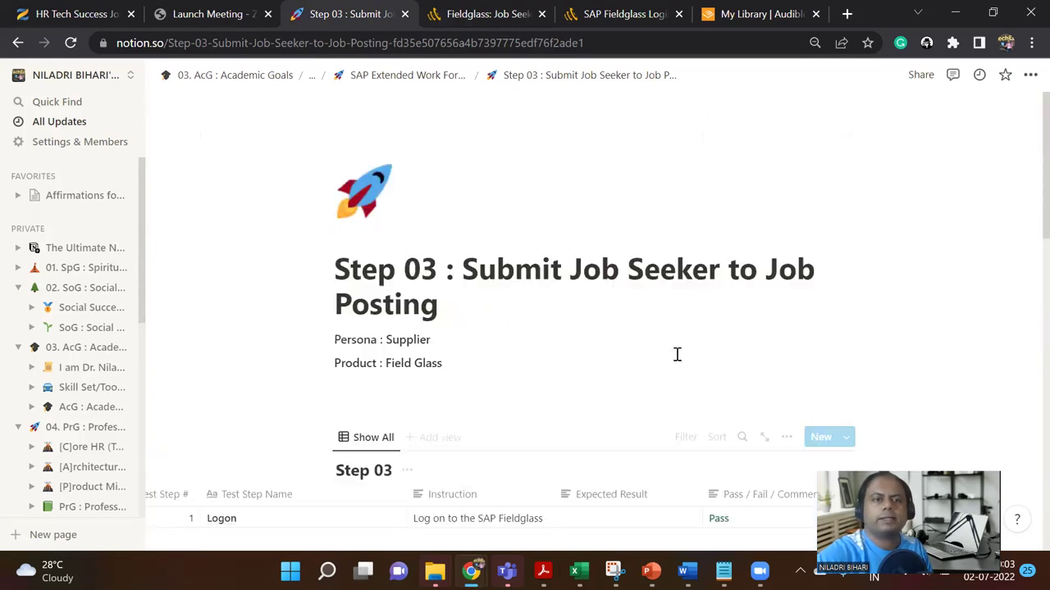
Step: Open the Step 04 : Hire Job Seeker page from the SAP Extended Work Force Mgmt page
{"action": "left_click", "coordinate": [444, 78]}
{"action": "scroll", "coordinate": [553, 402], "scroll_direction": "down", "scroll_amount": 8}
{"action": "scroll", "coordinate": [553, 402], "scroll_direction": "down", "scroll_amount": 4}
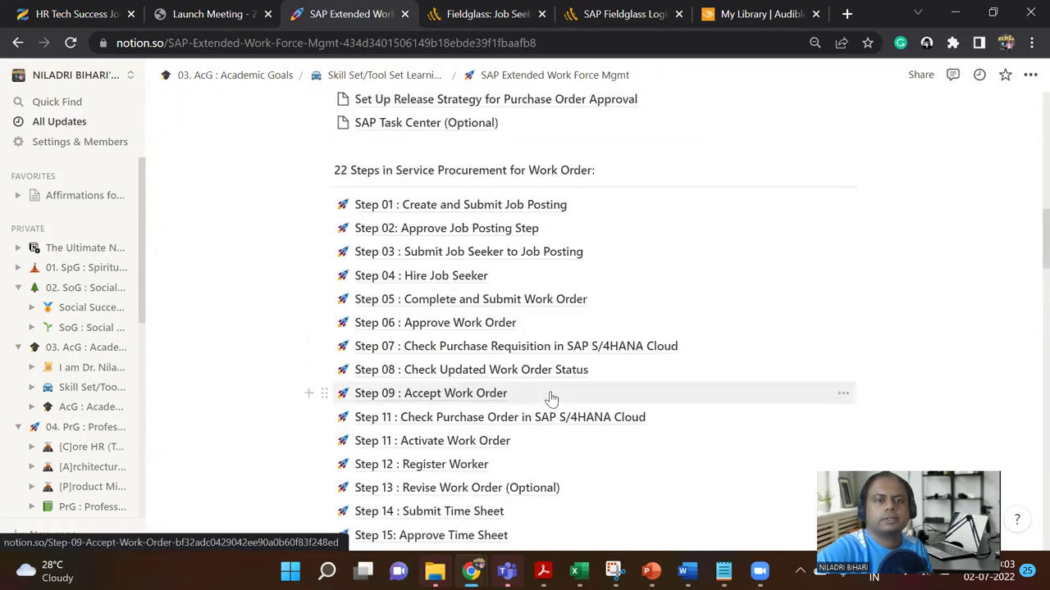
{"action": "left_click", "coordinate": [384, 280]}
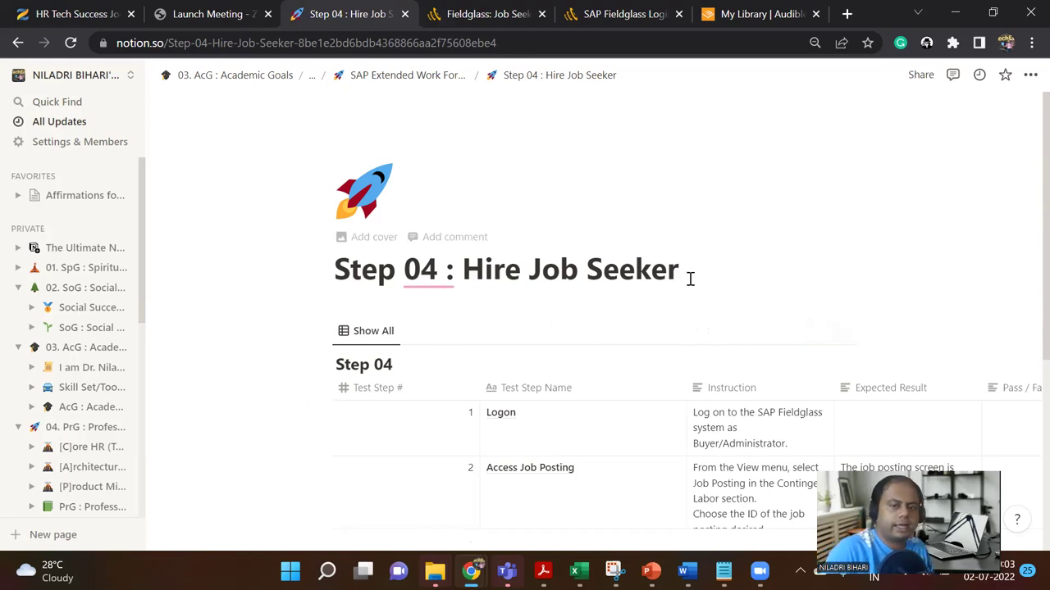
Step: Add 'Persona : Buyer' and 'Product : Fieldglass' lines under the title, fixing the Fieldglass spelling
{"action": "key", "text": "Return"}
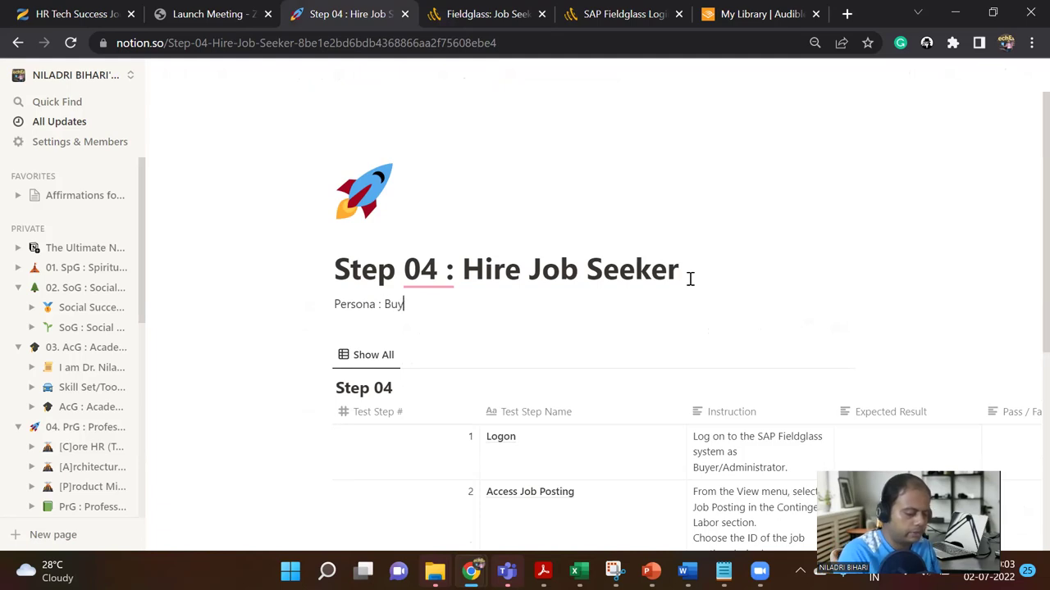
{"action": "key", "text": "Return"}
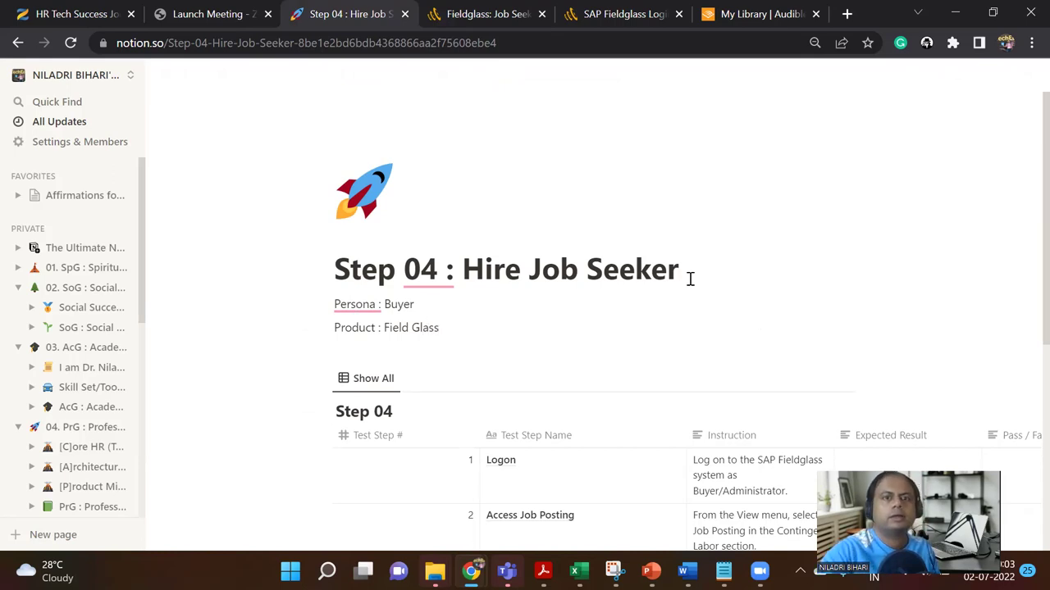
{"action": "left_click", "coordinate": [667, 328]}
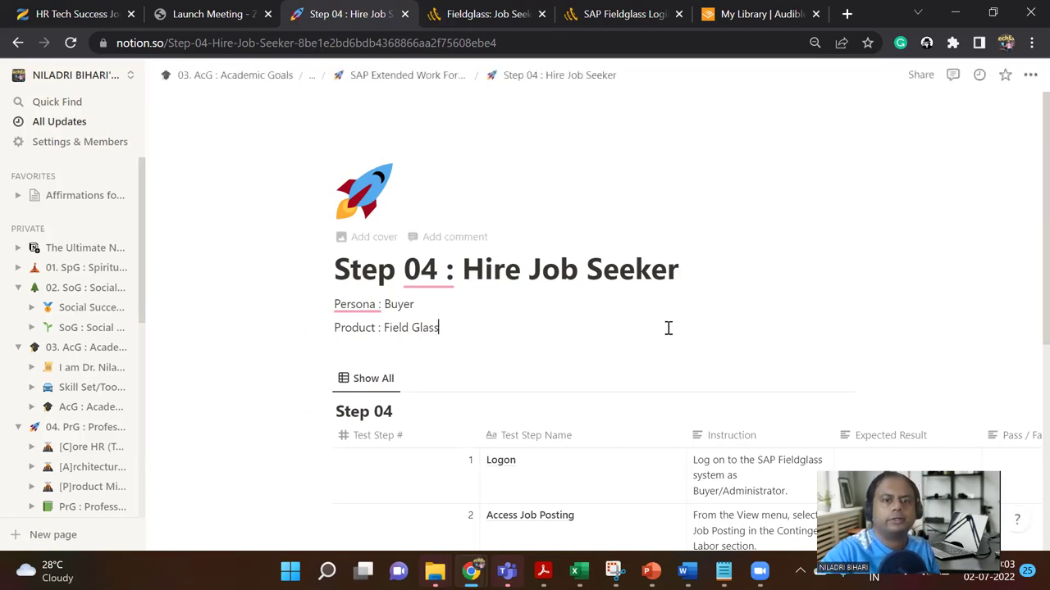
{"action": "left_click", "coordinate": [414, 330]}
{"action": "key", "text": "BackSpace"}
{"action": "key", "text": "Delete"}
{"action": "type", "text": "g"}
{"action": "key", "text": "BackSpace"}
{"action": "type", "text": "g"}
{"action": "left_click", "coordinate": [435, 336]}
{"action": "key", "text": "Return"}
Step: Select the Persona and Product lines and dismiss the grammar suggestion
{"action": "left_click_drag", "start_coordinate": [435, 338], "coordinate": [338, 305]}
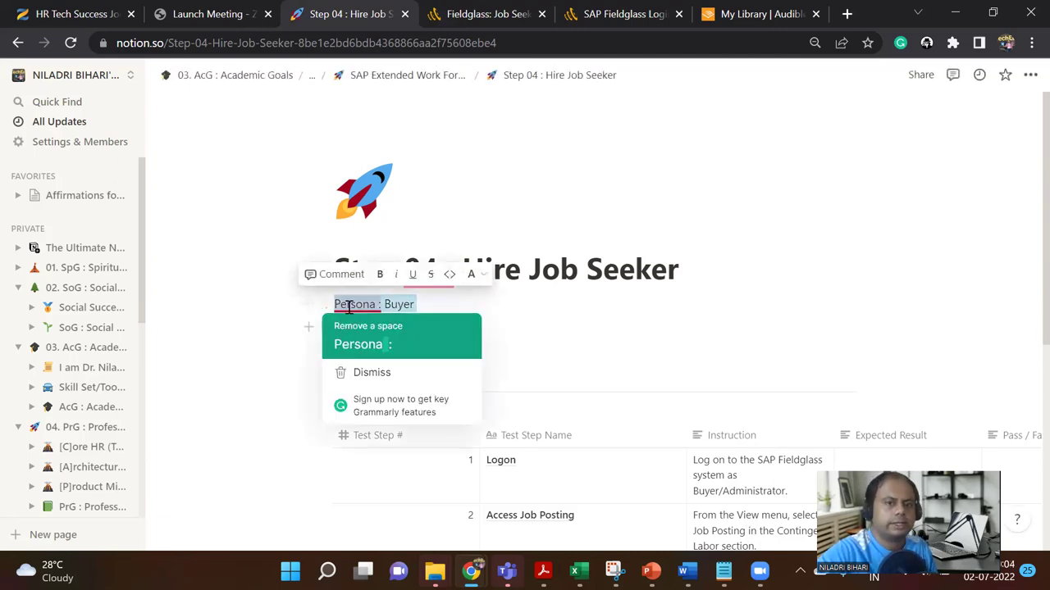
{"action": "left_click", "coordinate": [487, 349]}
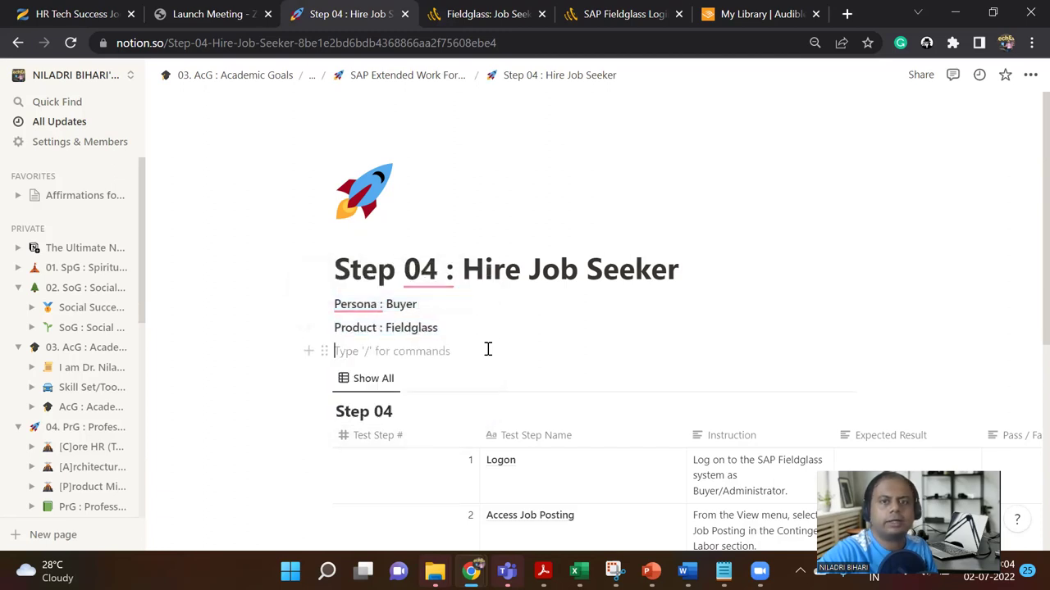
{"action": "scroll", "coordinate": [487, 434], "scroll_direction": "down", "scroll_amount": 3}
{"action": "scroll", "coordinate": [508, 424], "scroll_direction": "down", "scroll_amount": 3}
{"action": "scroll", "coordinate": [509, 422], "scroll_direction": "up", "scroll_amount": 2}
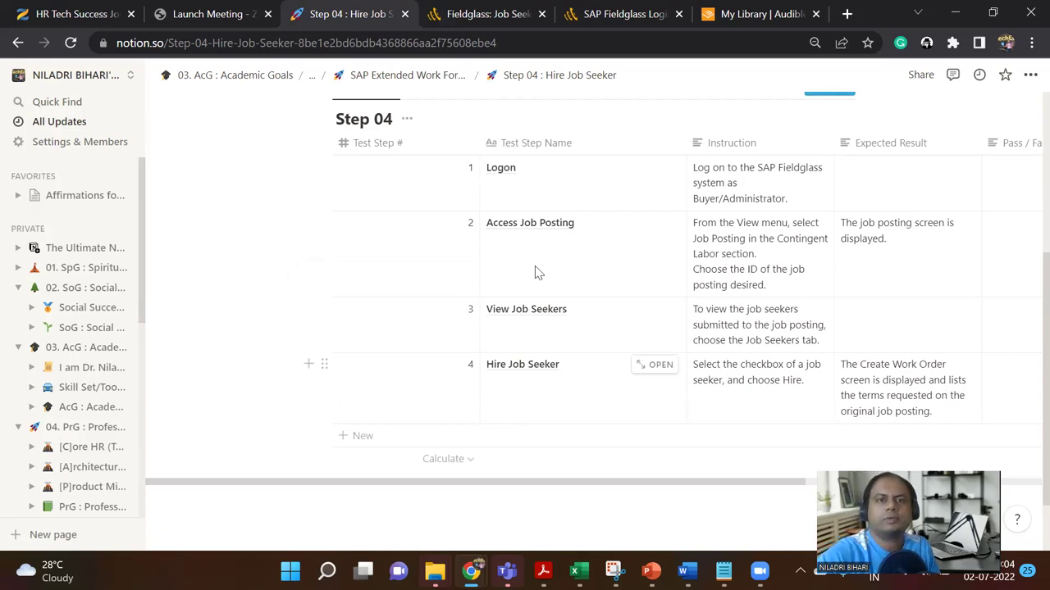
Step: Sign out of the supplier account and sign in as the buyer with saved Chrome credentials
{"action": "left_click", "coordinate": [486, 10]}
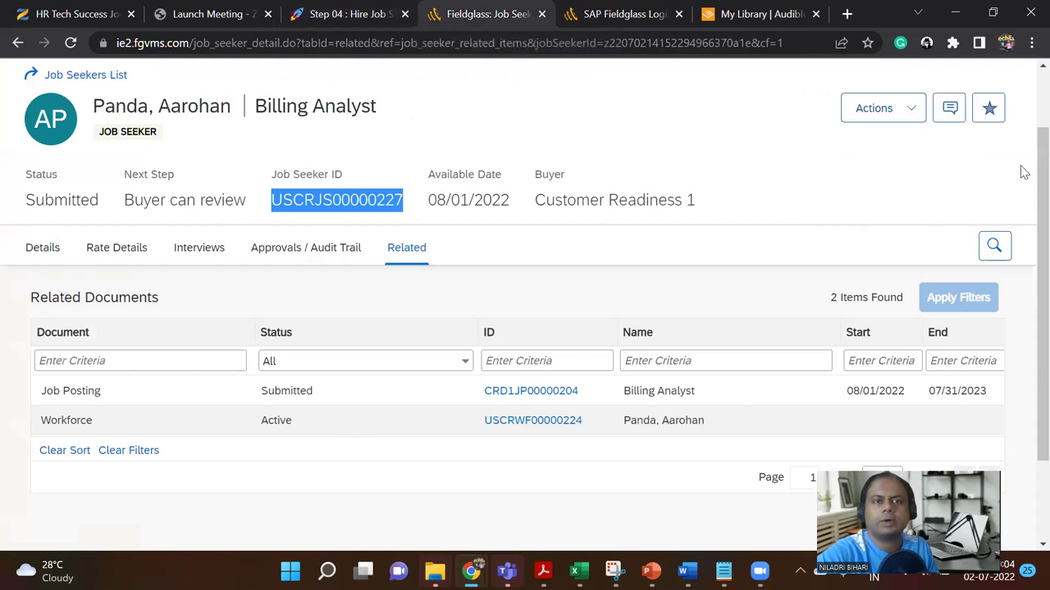
{"action": "scroll", "coordinate": [1022, 172], "scroll_direction": "up", "scroll_amount": 1}
{"action": "left_click", "coordinate": [1005, 82]}
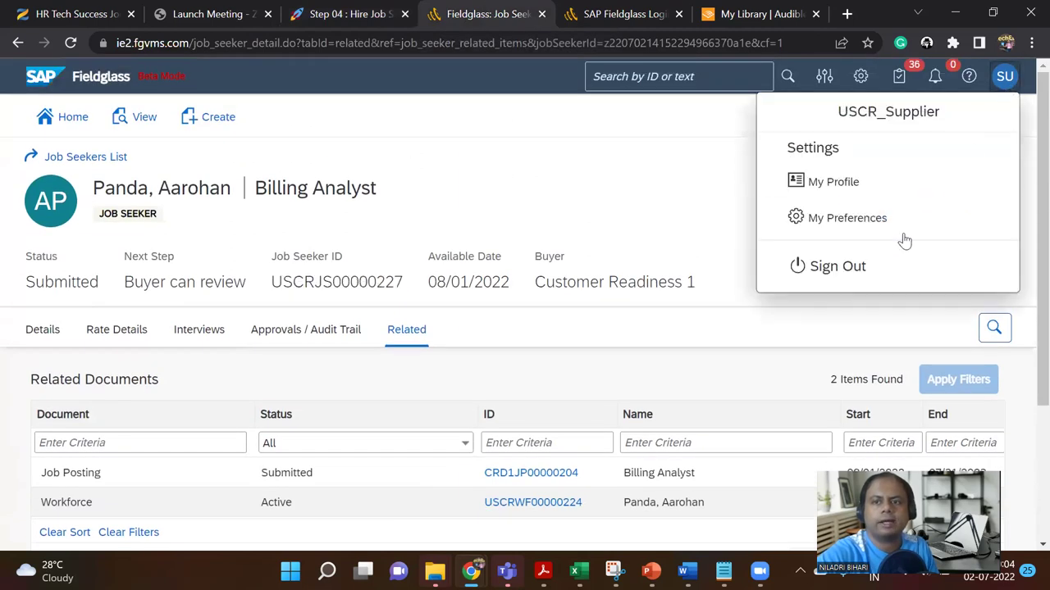
{"action": "left_click", "coordinate": [851, 276]}
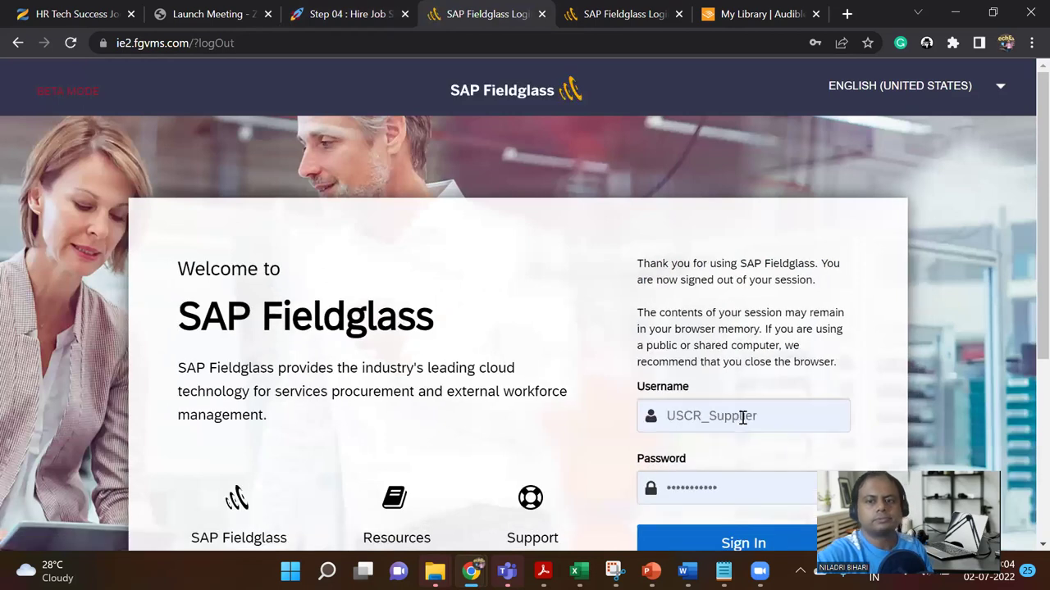
{"action": "double_click", "coordinate": [765, 421]}
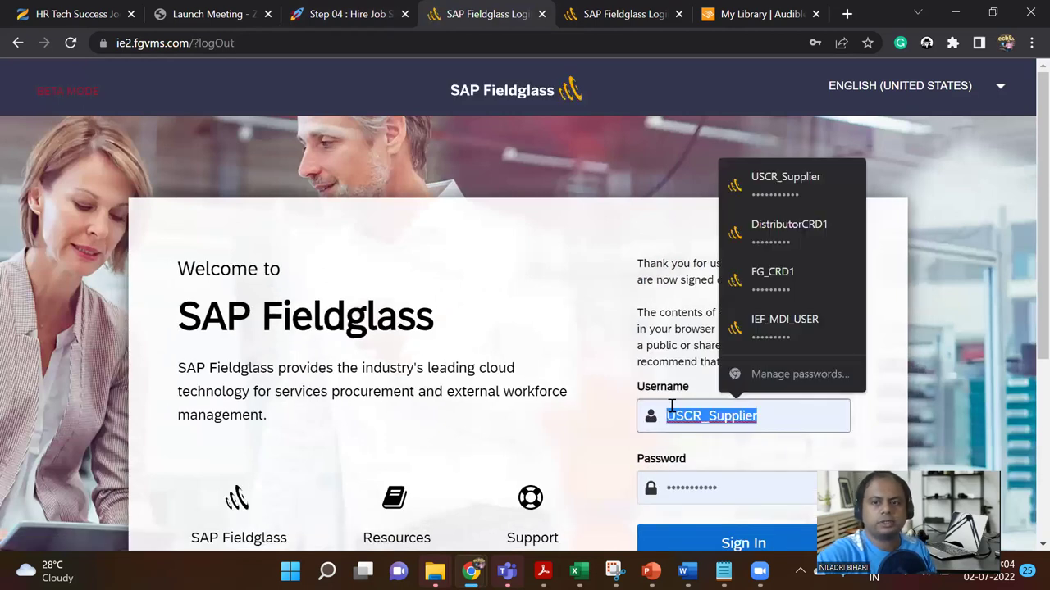
{"action": "left_click", "coordinate": [776, 328]}
{"action": "scroll", "coordinate": [716, 441], "scroll_direction": "down", "scroll_amount": 2}
{"action": "left_click", "coordinate": [740, 389]}
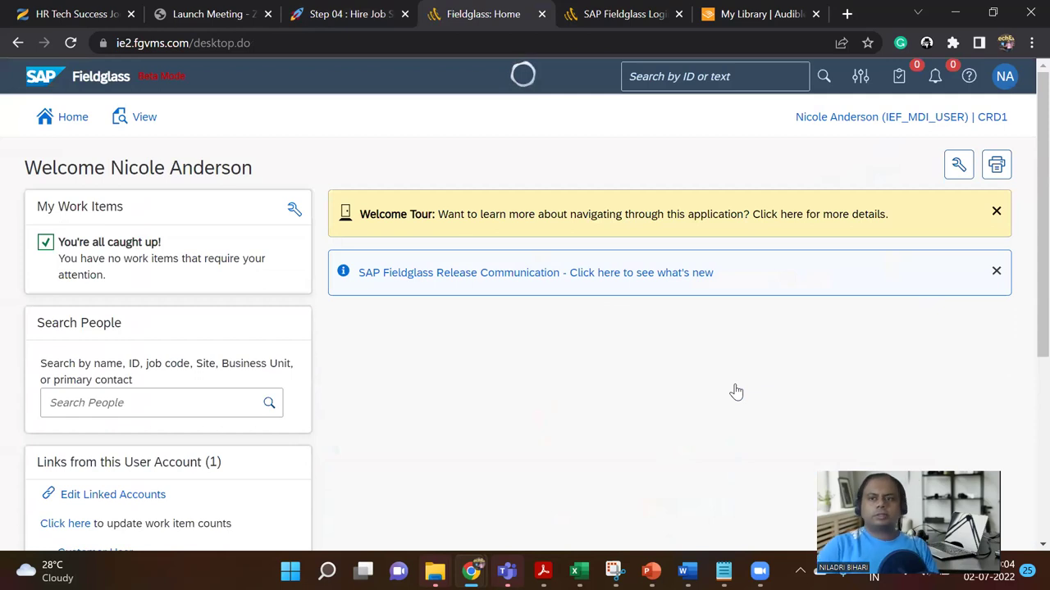
Step: Return to the home page and switch to the linked Customer User configuration manager account
{"action": "left_click", "coordinate": [146, 121]}
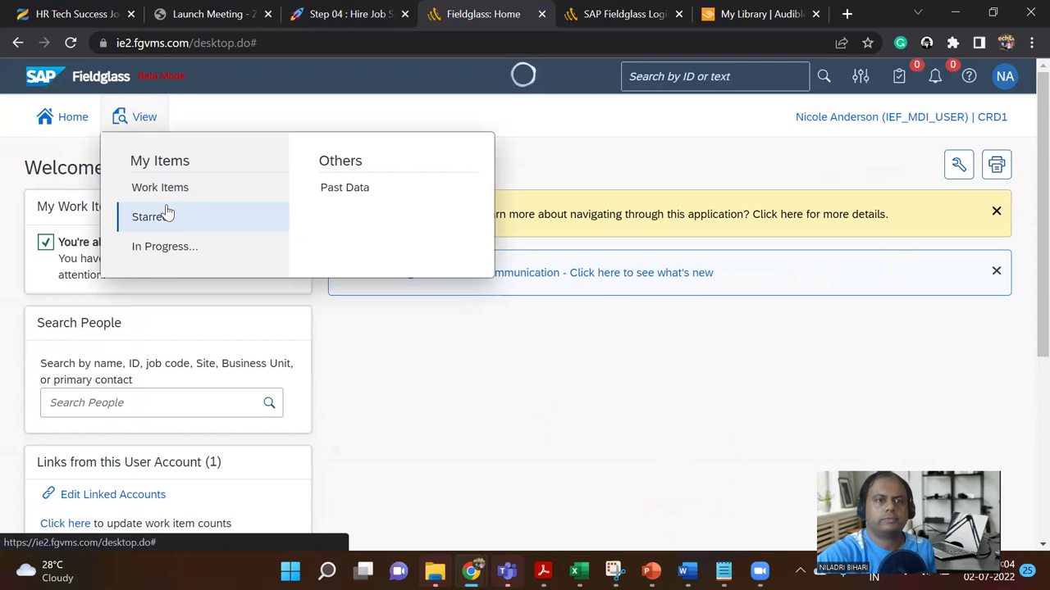
{"action": "left_click", "coordinate": [57, 117]}
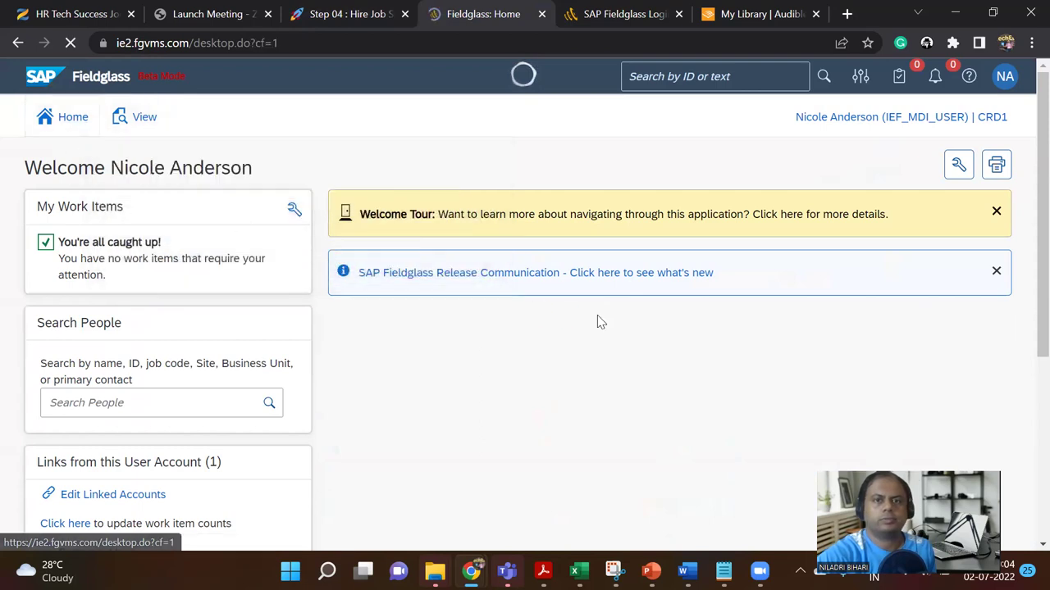
{"action": "left_click", "coordinate": [1004, 77]}
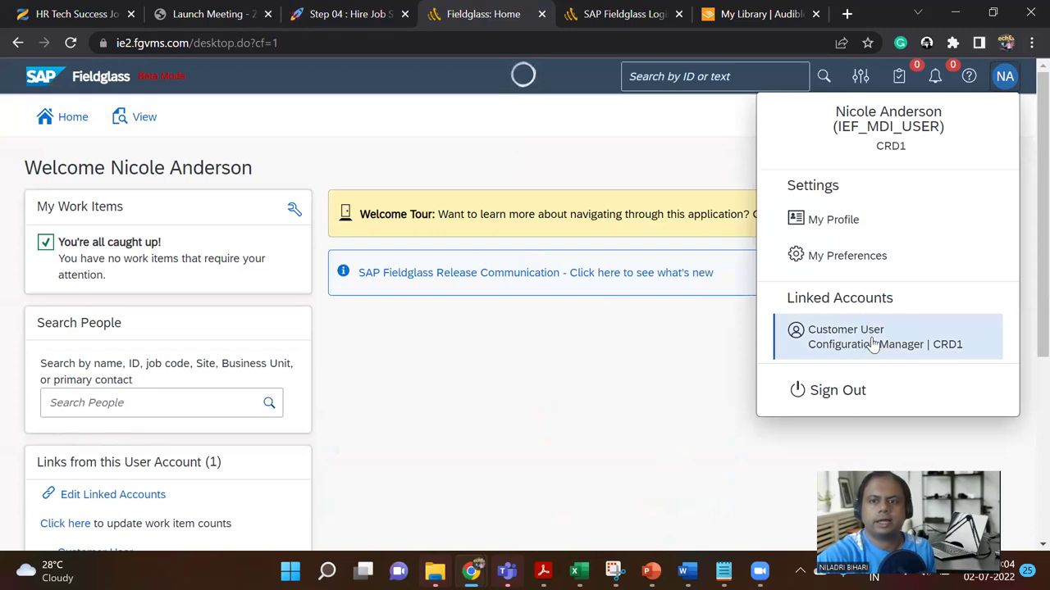
{"action": "left_click", "coordinate": [874, 343]}
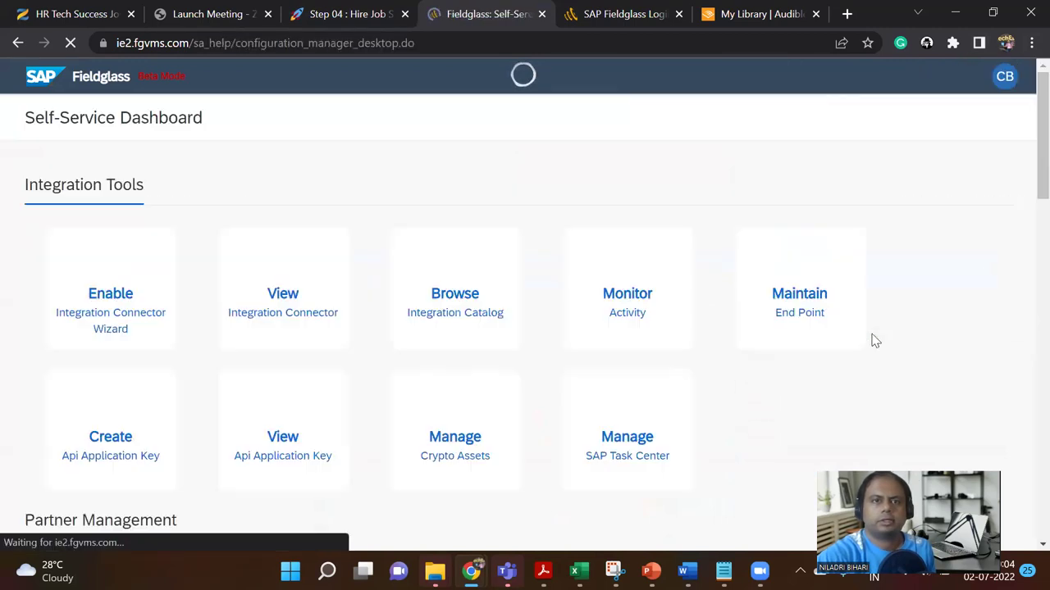
Step: Sign out of the configuration manager account from its Self-Service Dashboard
{"action": "scroll", "coordinate": [721, 332], "scroll_direction": "down", "scroll_amount": 15}
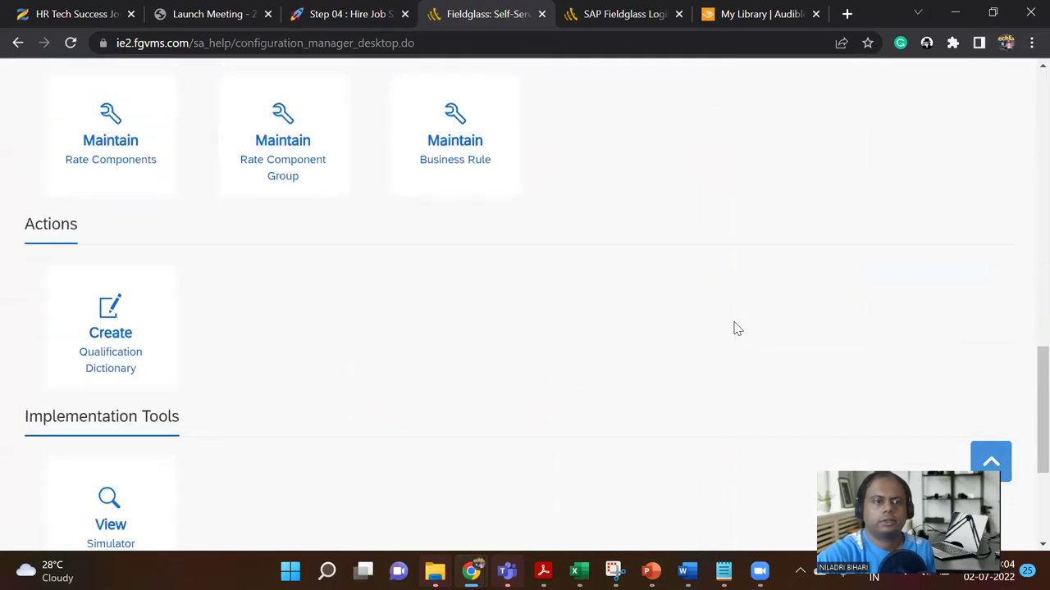
{"action": "scroll", "coordinate": [736, 328], "scroll_direction": "down", "scroll_amount": 3}
{"action": "scroll", "coordinate": [737, 330], "scroll_direction": "up", "scroll_amount": 18}
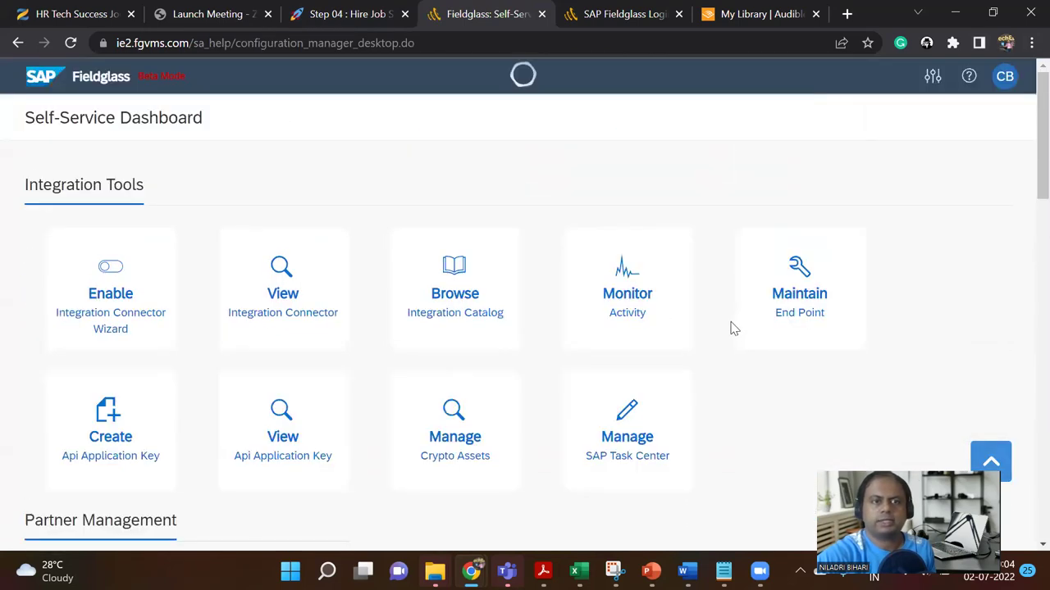
{"action": "left_click", "coordinate": [1000, 82]}
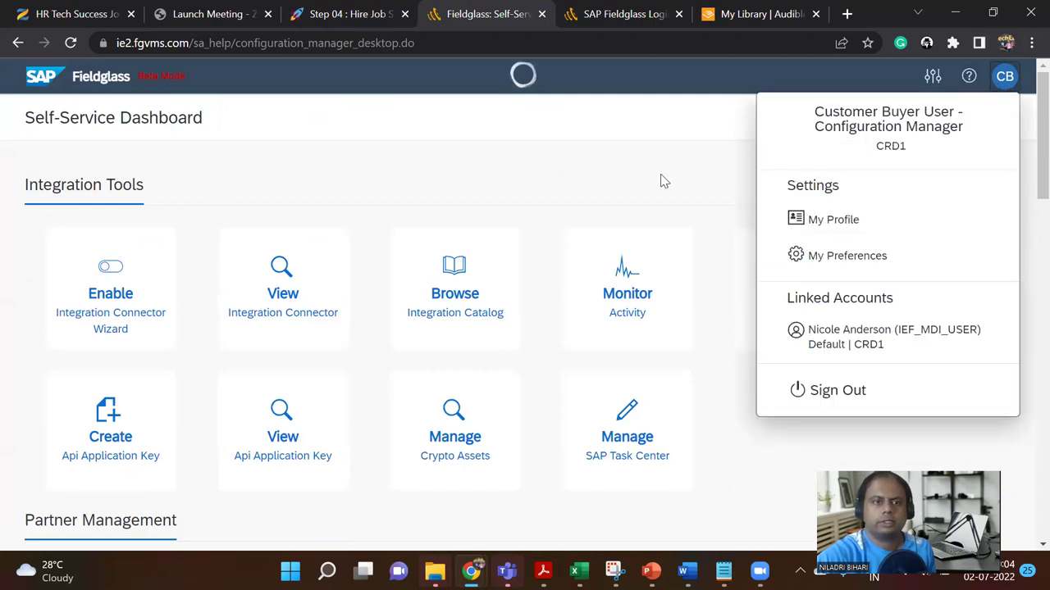
{"action": "left_click", "coordinate": [840, 390]}
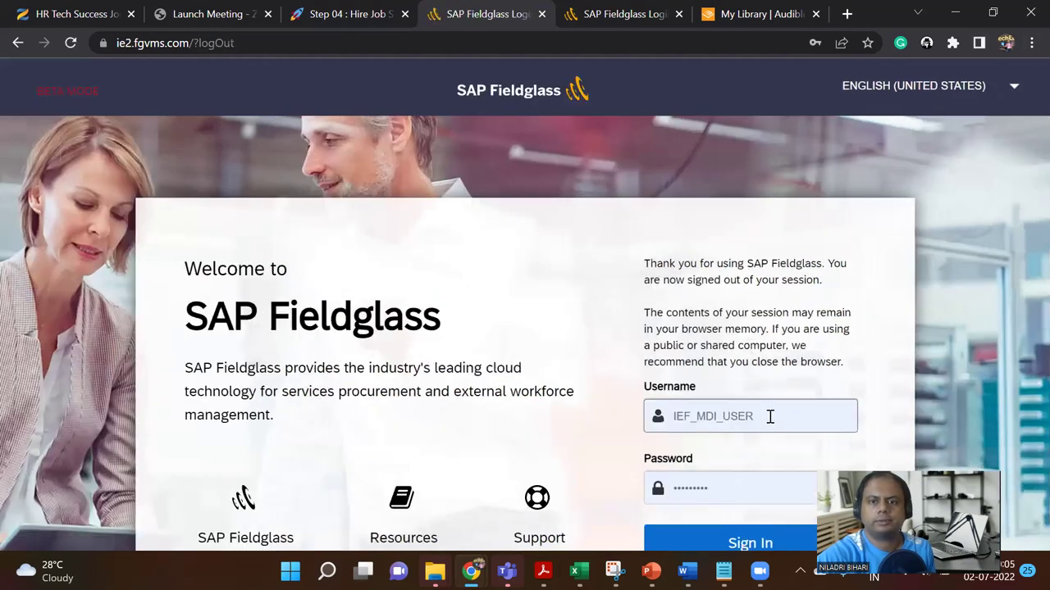
Step: Sign in to Fieldglass with the saved distributor credentials
{"action": "left_click", "coordinate": [771, 416]}
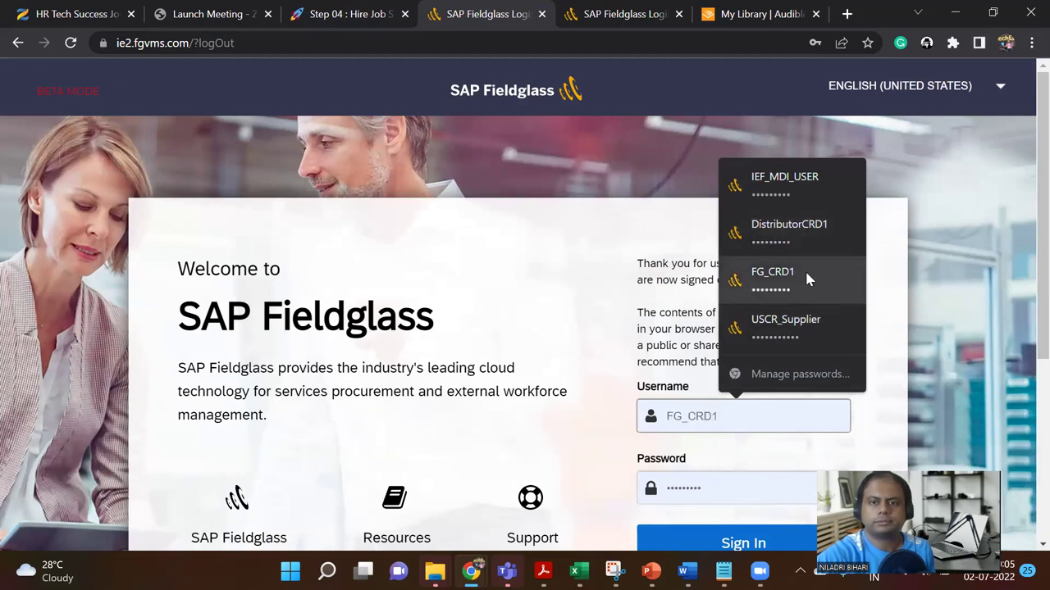
{"action": "left_click", "coordinate": [811, 237]}
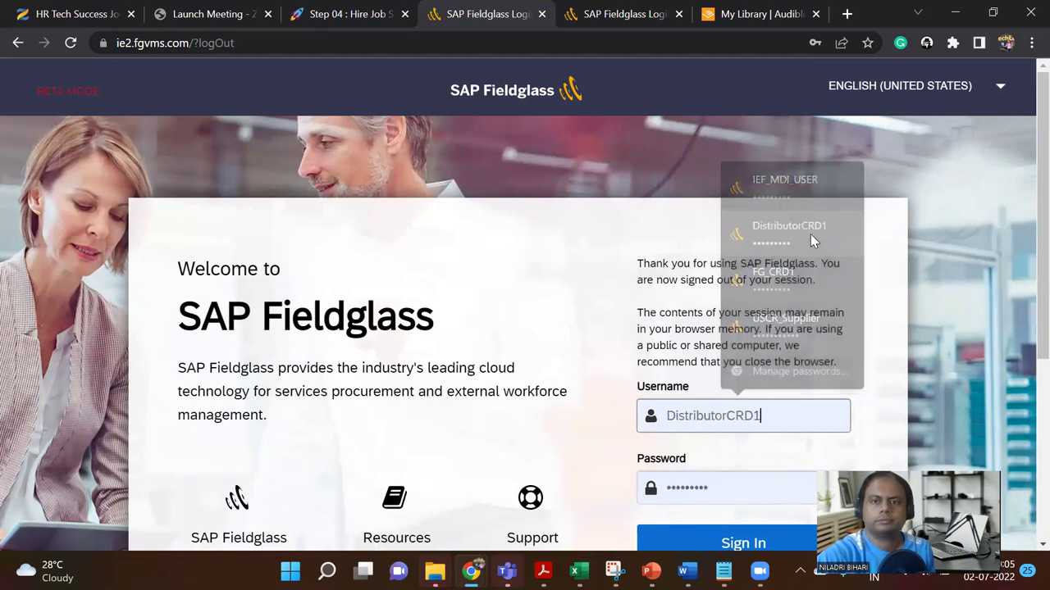
{"action": "scroll", "coordinate": [808, 270], "scroll_direction": "down", "scroll_amount": 2}
{"action": "left_click", "coordinate": [771, 378]}
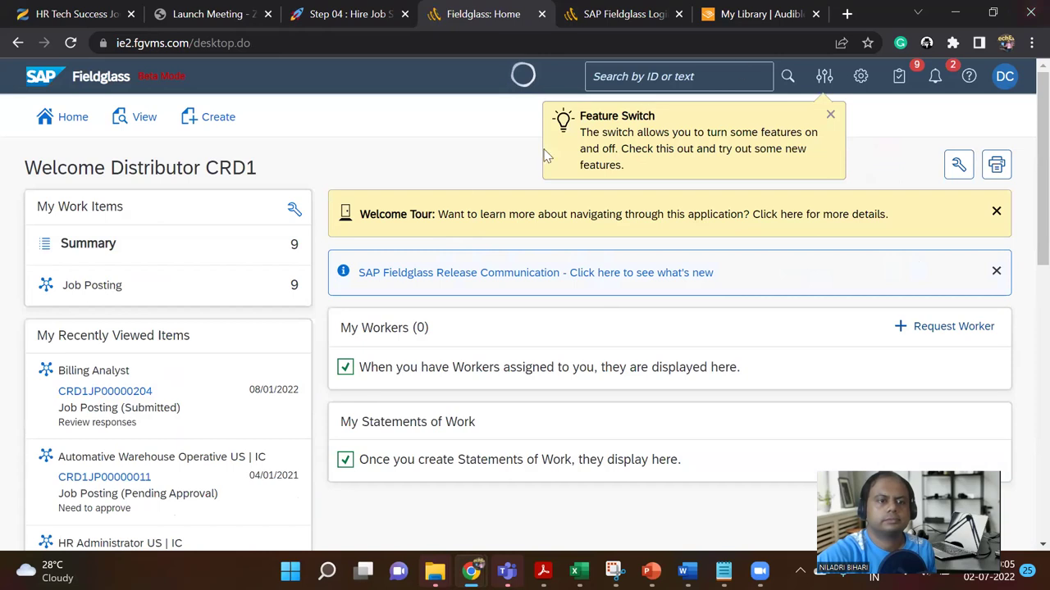
Step: Check the test-step notes in Notion and return to the Fieldglass: Home tab
{"action": "left_click", "coordinate": [359, 14]}
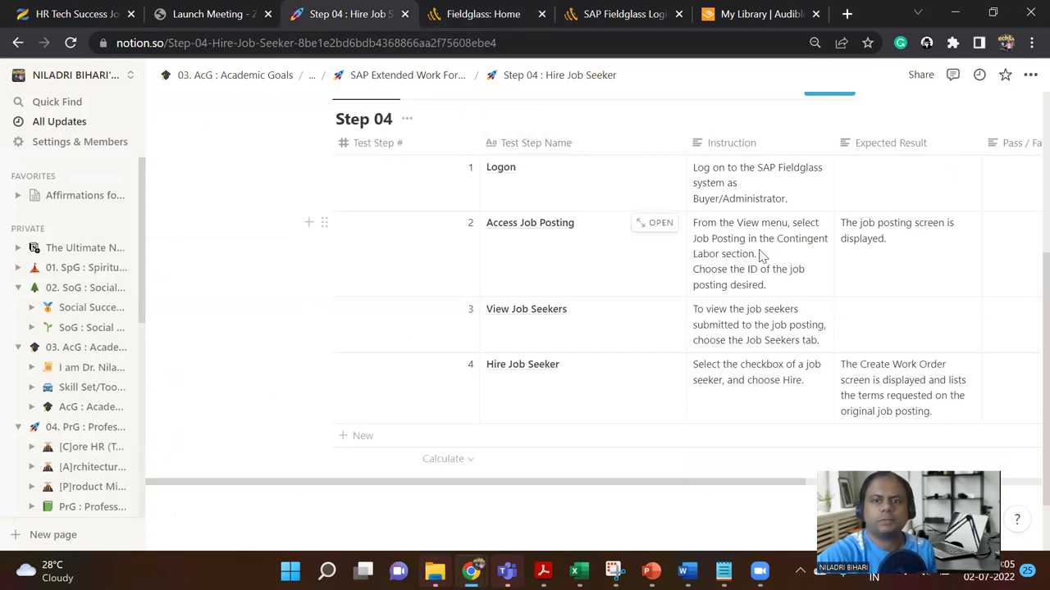
{"action": "left_click", "coordinate": [500, 9]}
{"action": "left_click", "coordinate": [607, 10]}
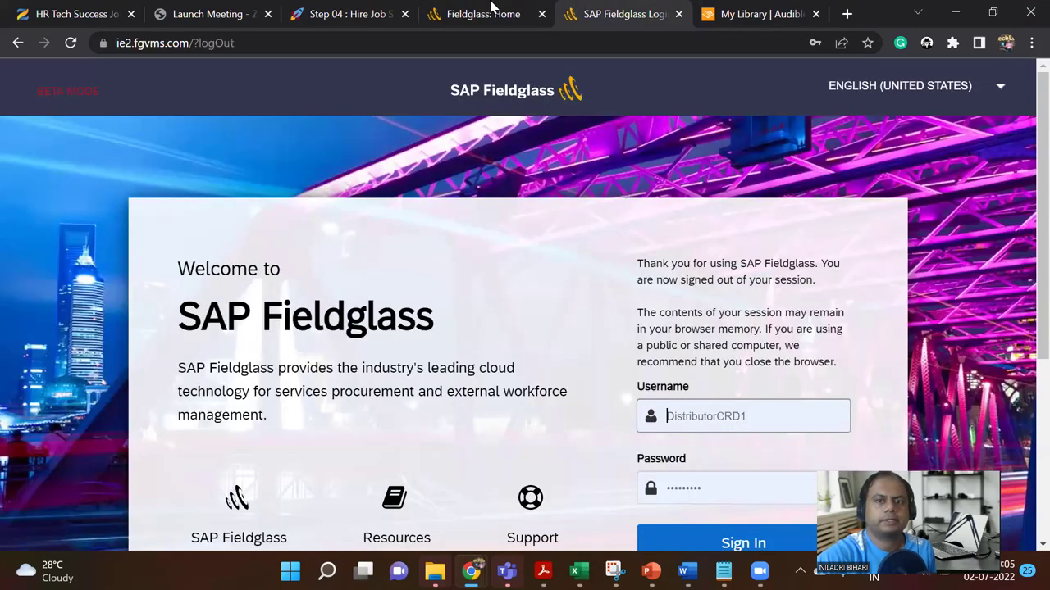
{"action": "left_click", "coordinate": [491, 6]}
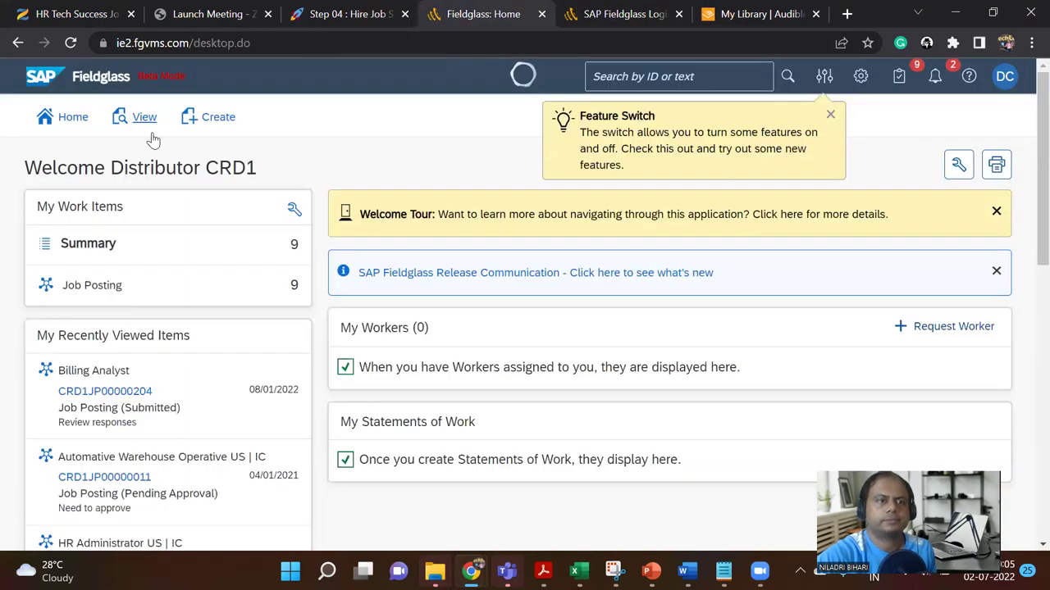
Step: Open the Job Posting work items awaiting approval from My Work Items
{"action": "mouse_move", "coordinate": [113, 291]}
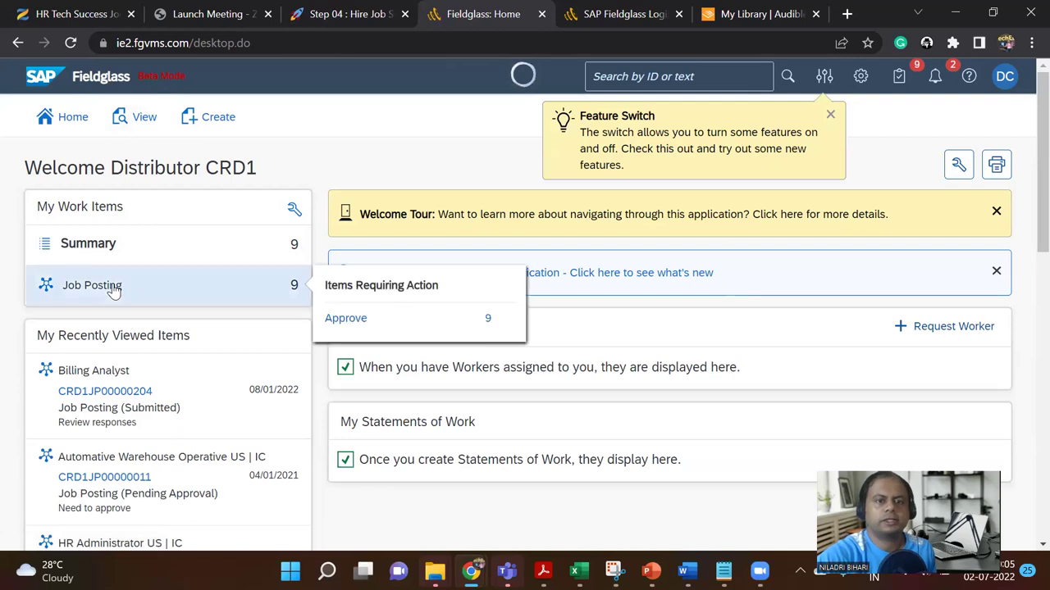
{"action": "left_click", "coordinate": [355, 319]}
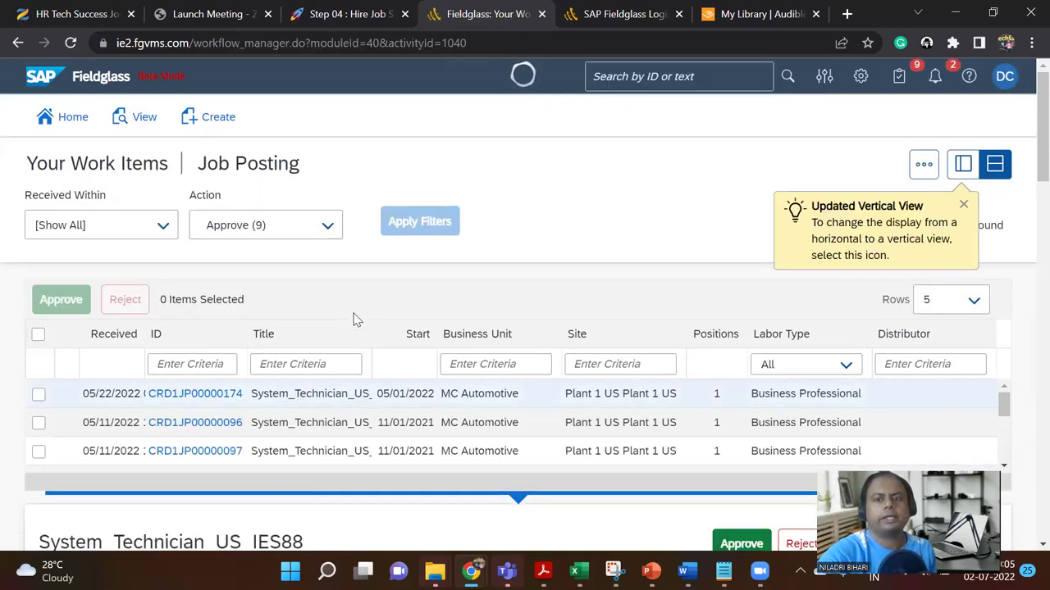
{"action": "scroll", "coordinate": [336, 385], "scroll_direction": "down", "scroll_amount": 3}
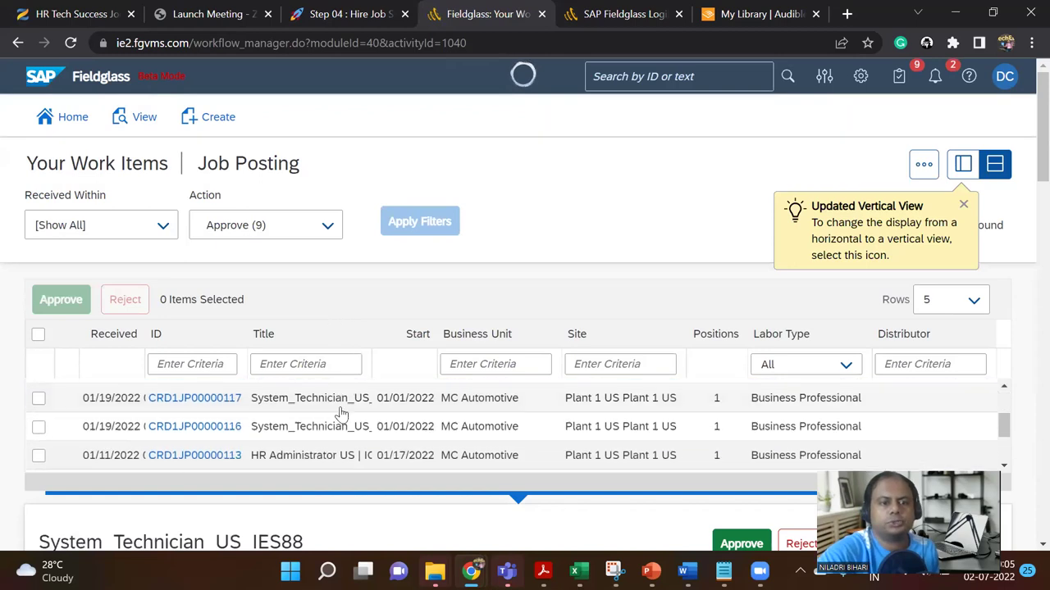
{"action": "scroll", "coordinate": [340, 414], "scroll_direction": "down", "scroll_amount": 3}
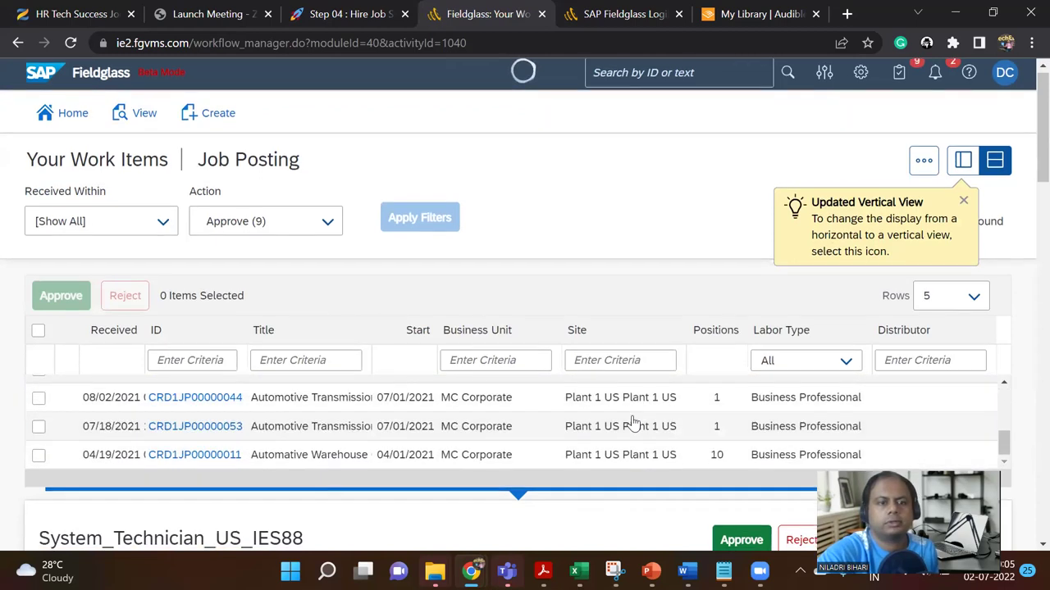
{"action": "scroll", "coordinate": [599, 361], "scroll_direction": "down", "scroll_amount": 1}
{"action": "scroll", "coordinate": [596, 361], "scroll_direction": "up", "scroll_amount": 6}
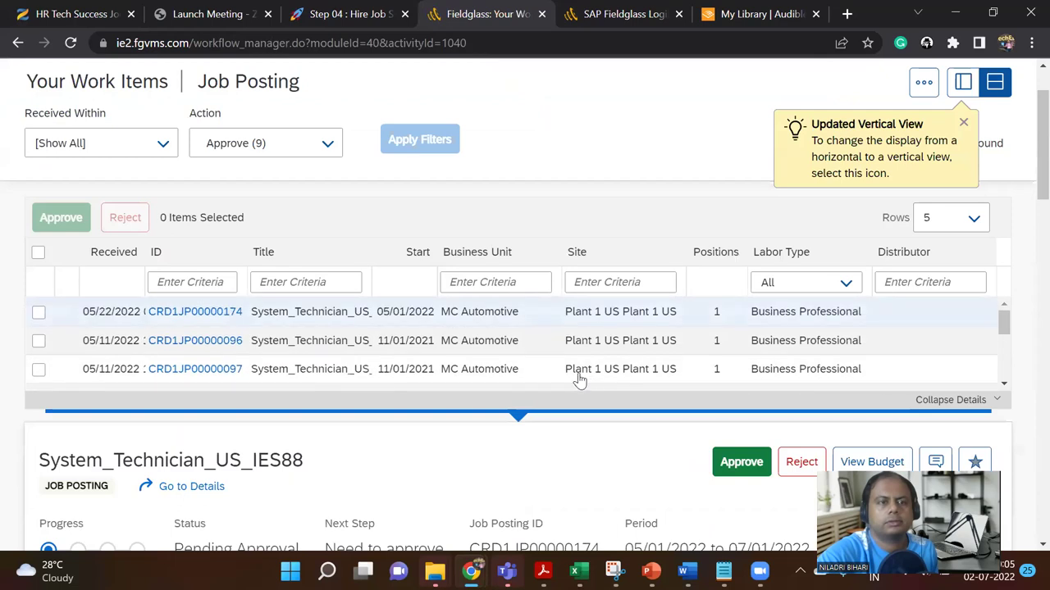
{"action": "scroll", "coordinate": [582, 375], "scroll_direction": "up", "scroll_amount": 1}
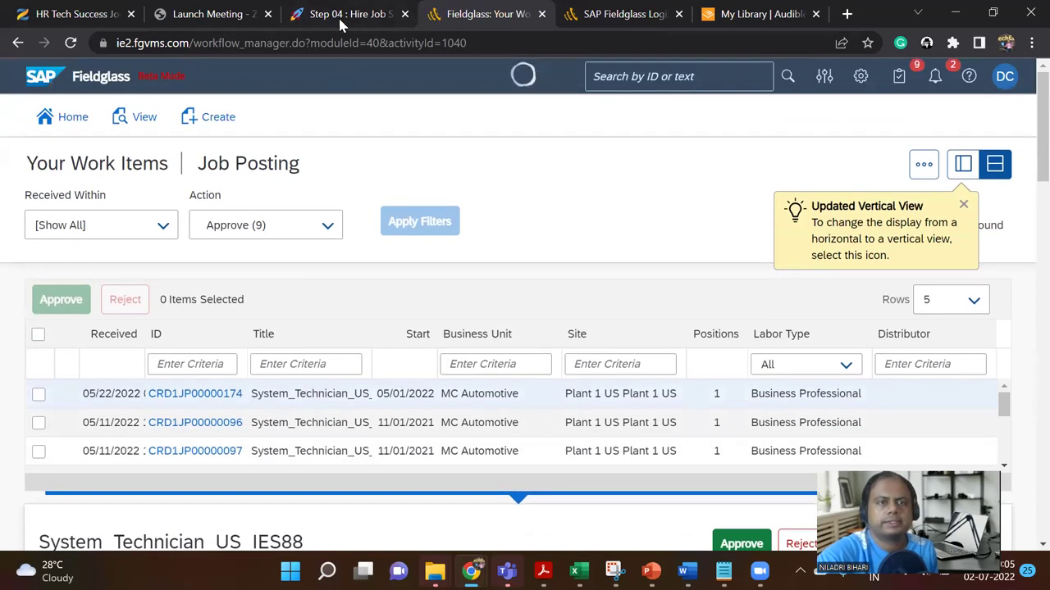
Step: Filter the job posting work items to Received Within Last 7 Days
{"action": "left_click", "coordinate": [341, 18]}
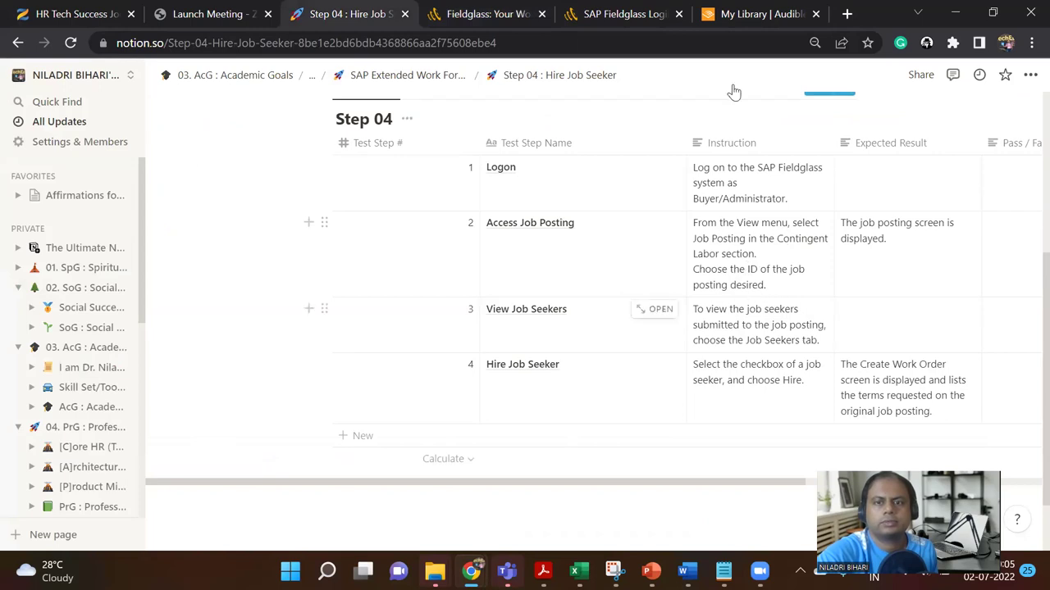
{"action": "left_click", "coordinate": [503, 14]}
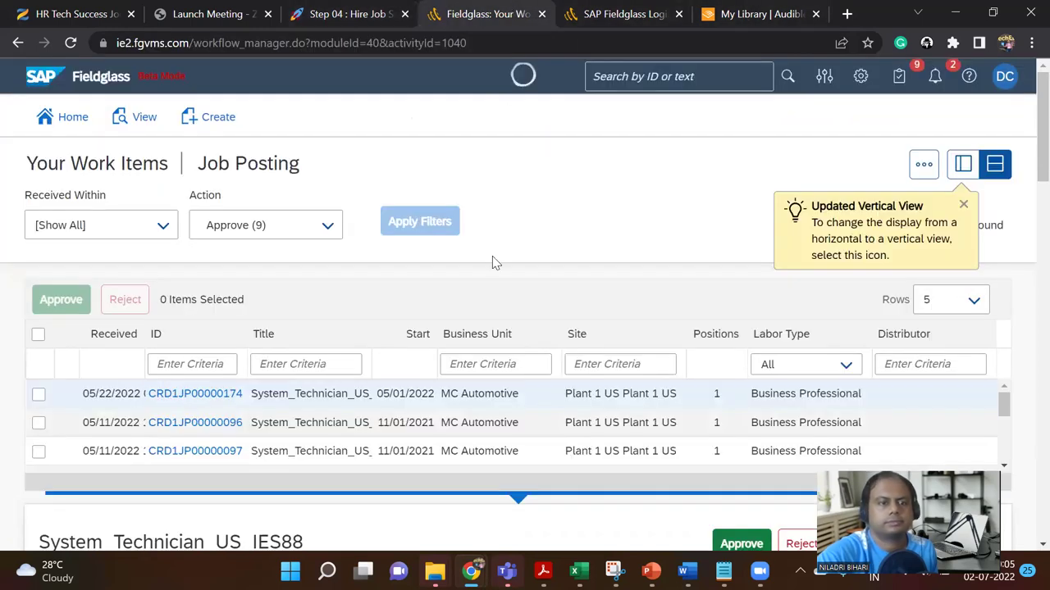
{"action": "left_click", "coordinate": [218, 364]}
{"action": "left_click", "coordinate": [162, 225]}
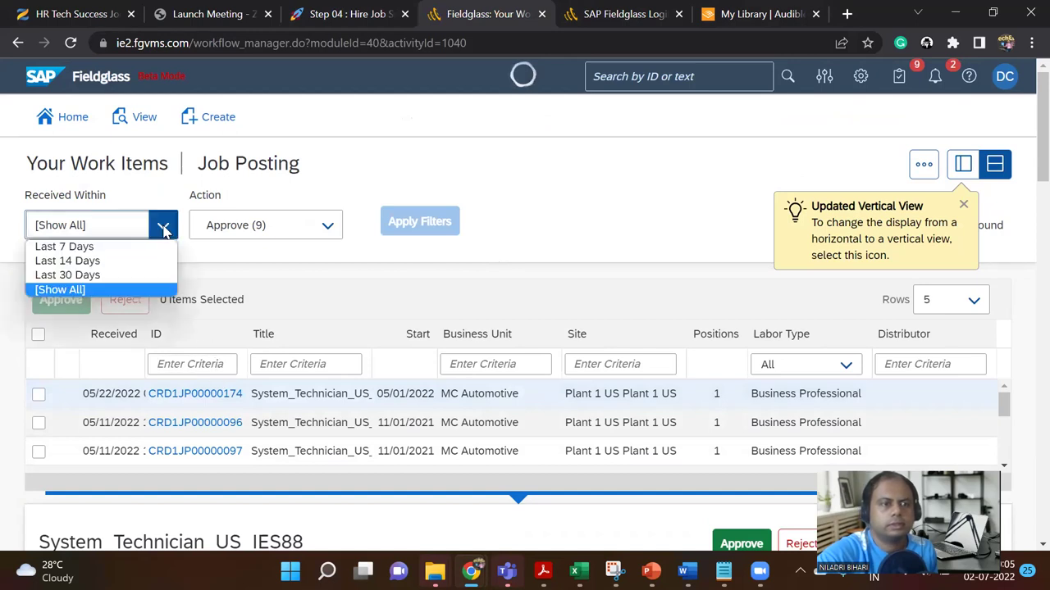
{"action": "left_click", "coordinate": [154, 245]}
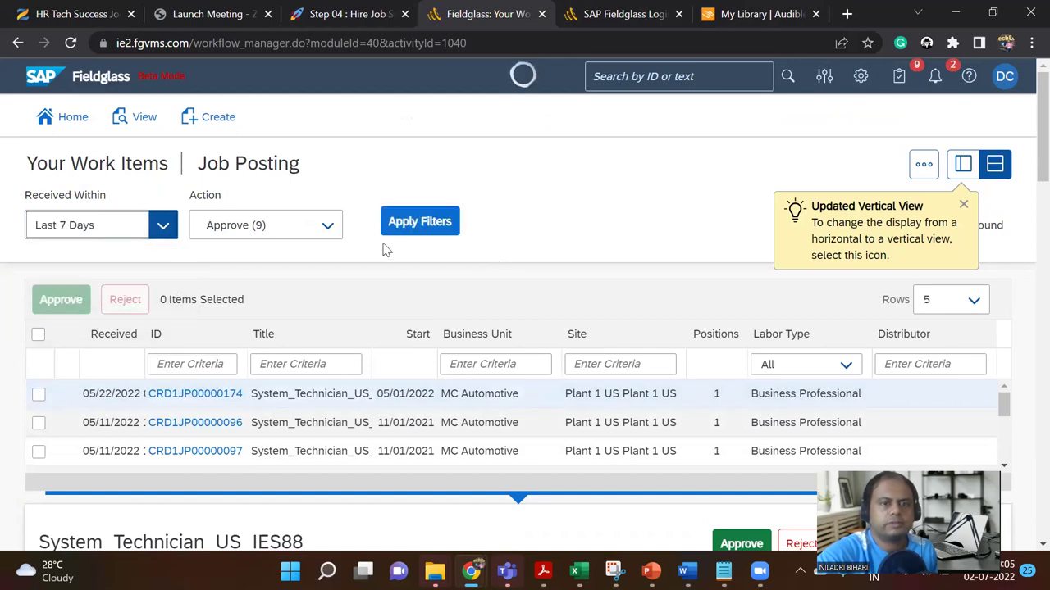
{"action": "left_click", "coordinate": [417, 224]}
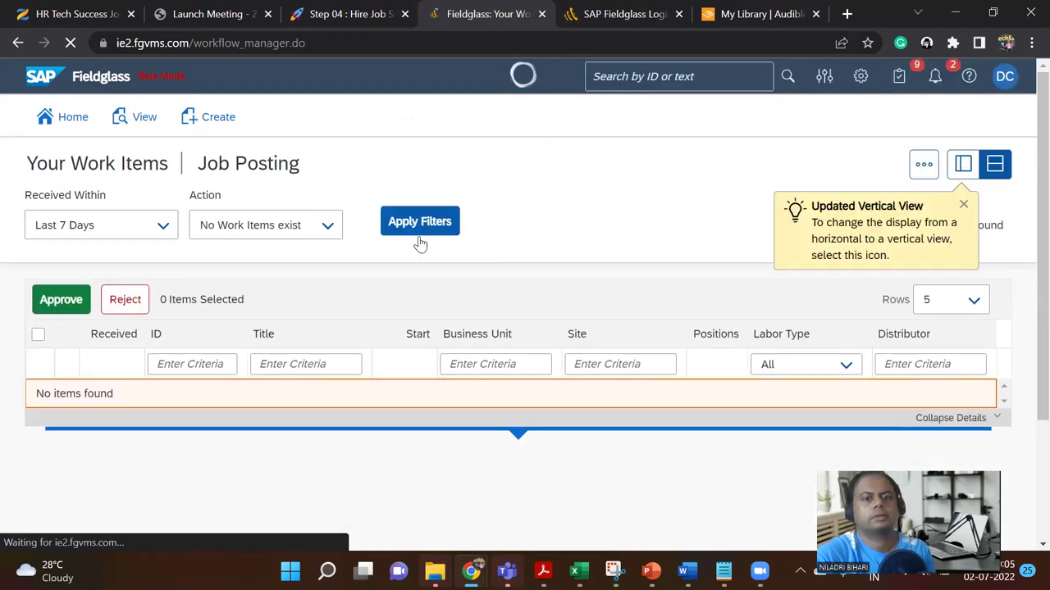
{"action": "left_click", "coordinate": [142, 119]}
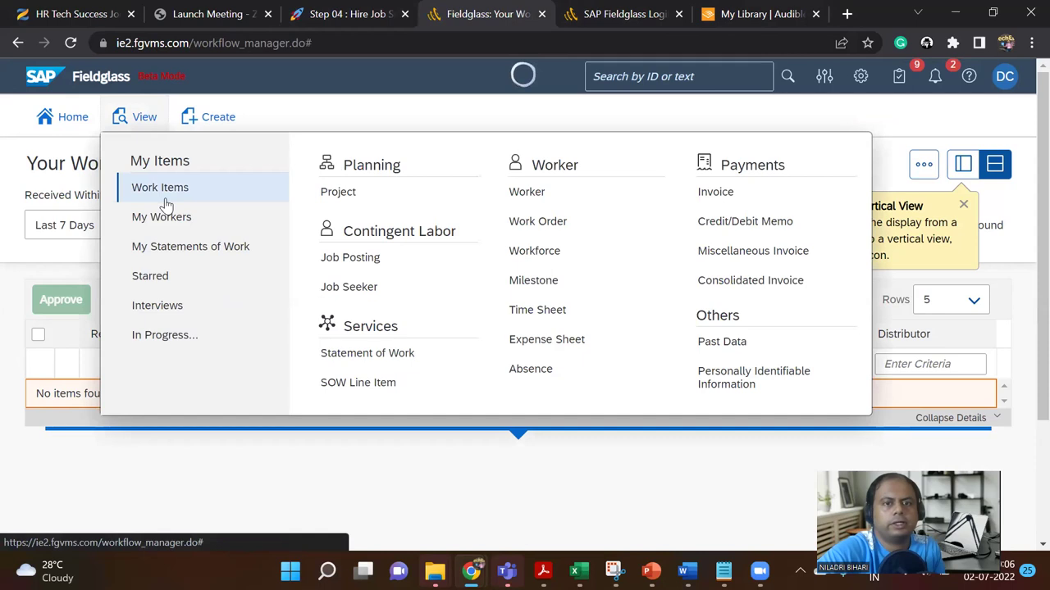
Step: Open the full Job Postings list and reload it
{"action": "left_click", "coordinate": [372, 259]}
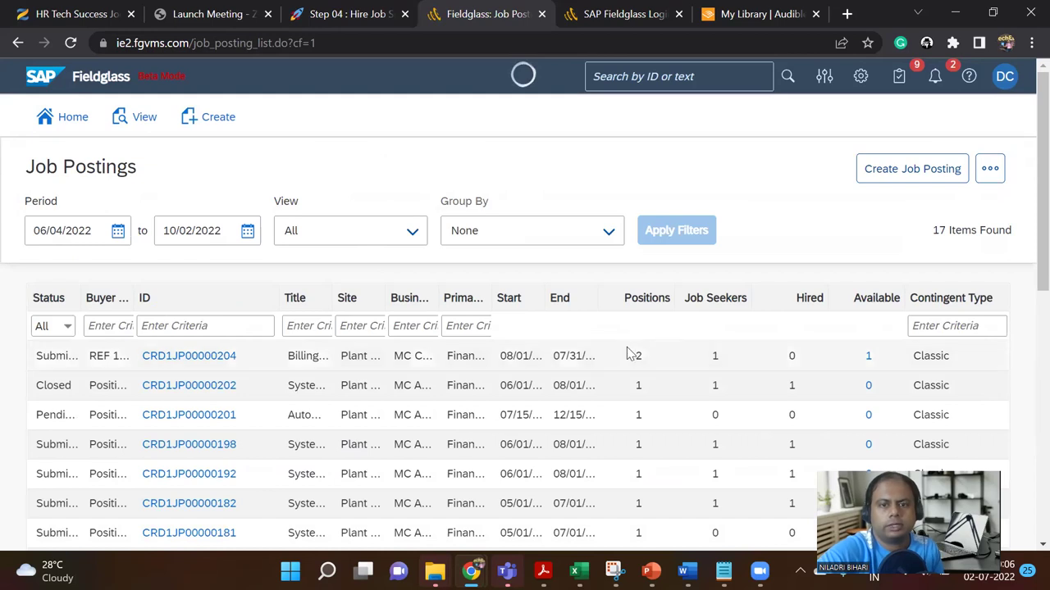
{"action": "double_click", "coordinate": [713, 355]}
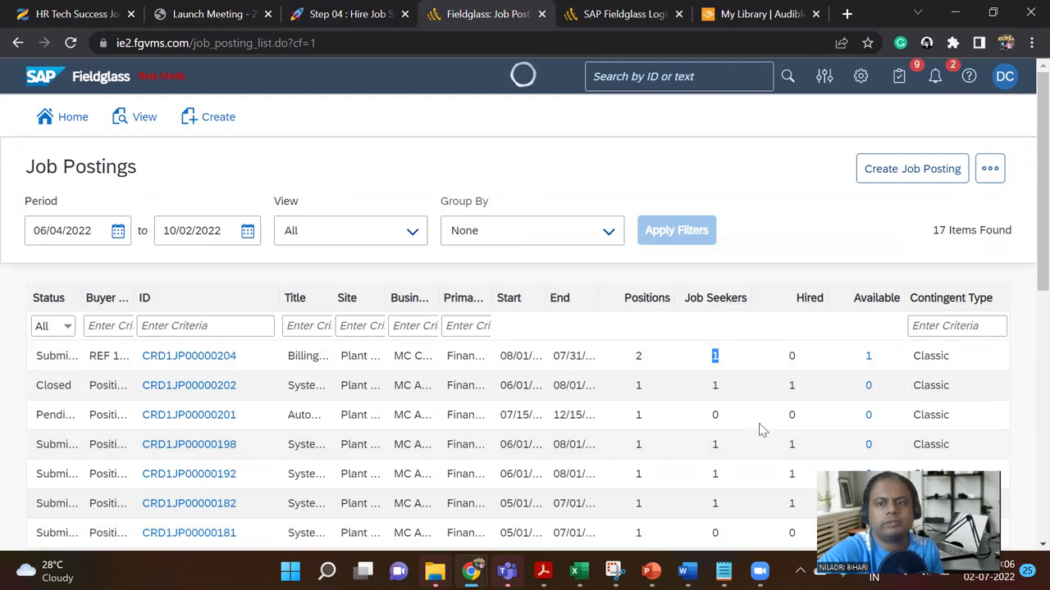
{"action": "scroll", "coordinate": [761, 430], "scroll_direction": "down", "scroll_amount": 4}
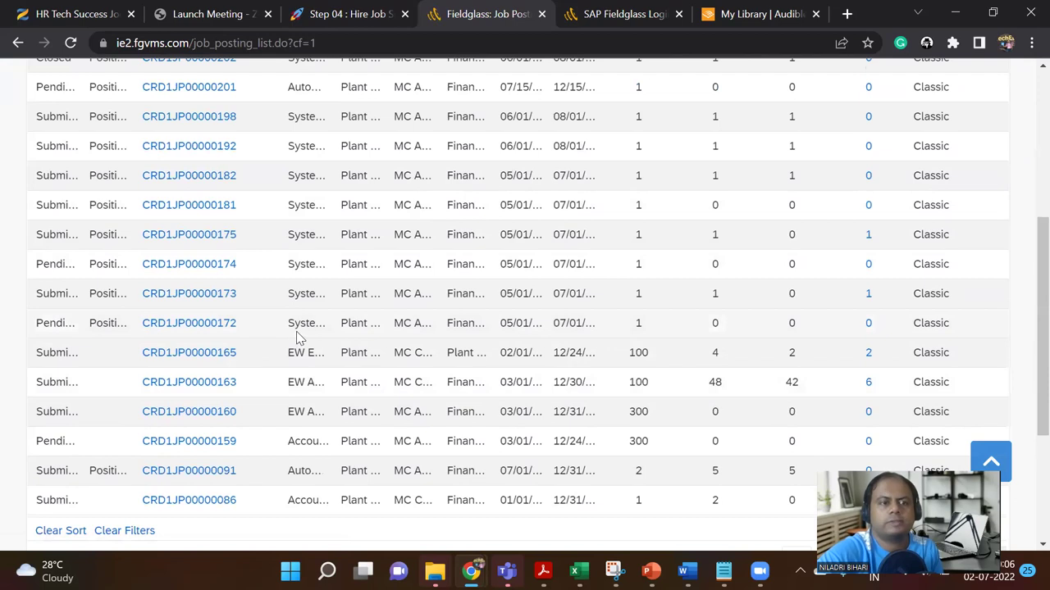
{"action": "key", "text": "F5"}
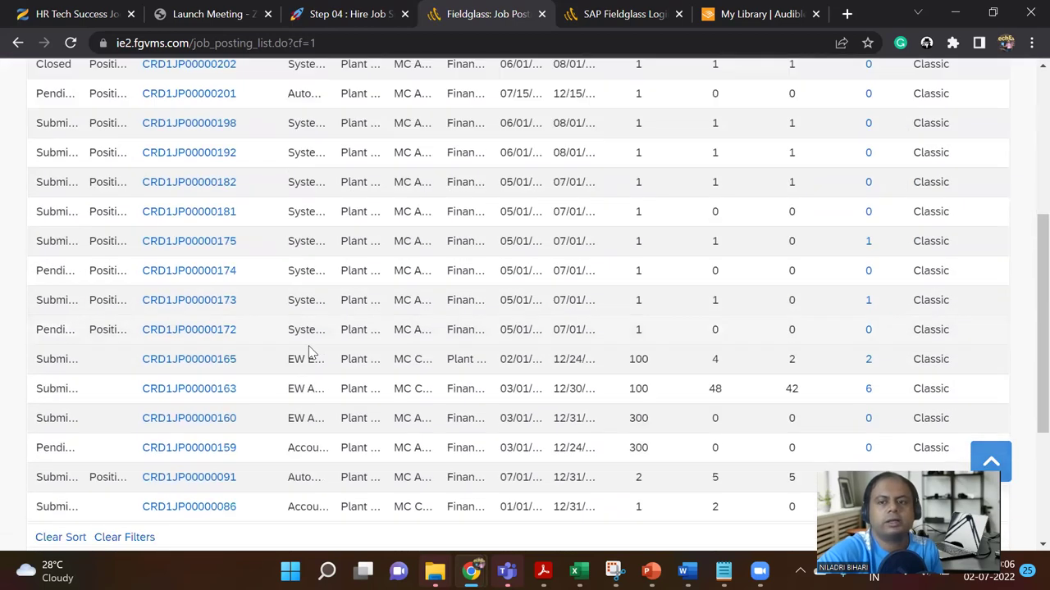
{"action": "scroll", "coordinate": [787, 336], "scroll_direction": "up", "scroll_amount": 3}
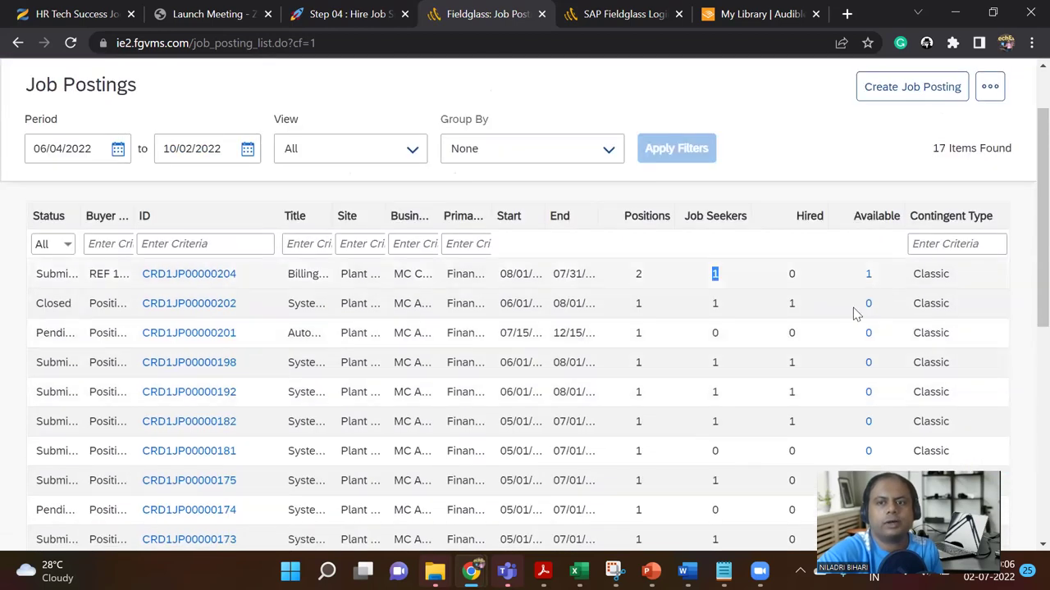
{"action": "scroll", "coordinate": [762, 369], "scroll_direction": "down", "scroll_amount": 1}
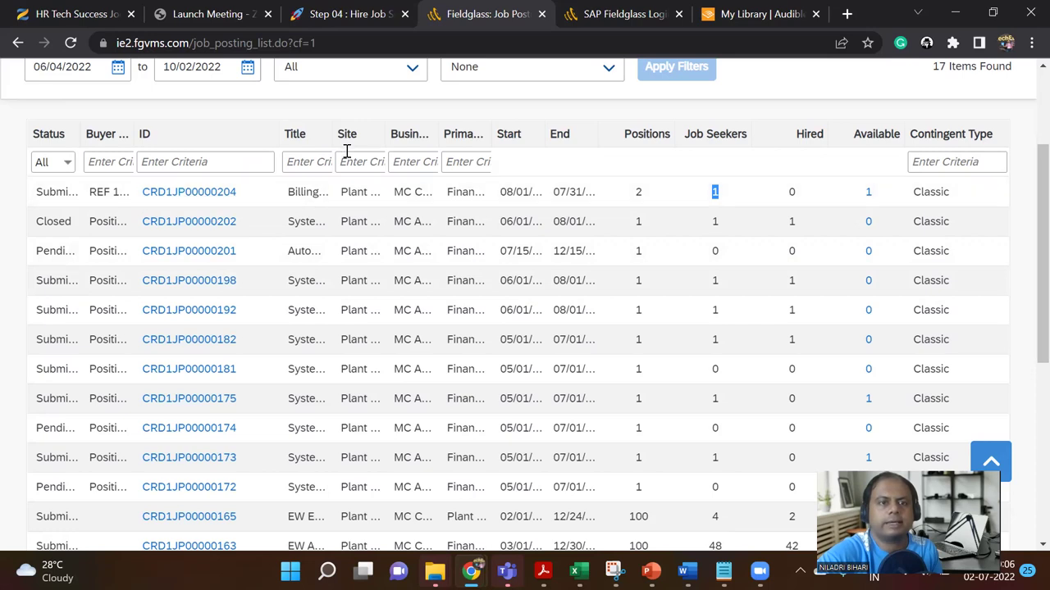
Step: Widen the Title column so full titles like Billing Analyst show
{"action": "left_click_drag", "start_coordinate": [331, 134], "coordinate": [460, 135]}
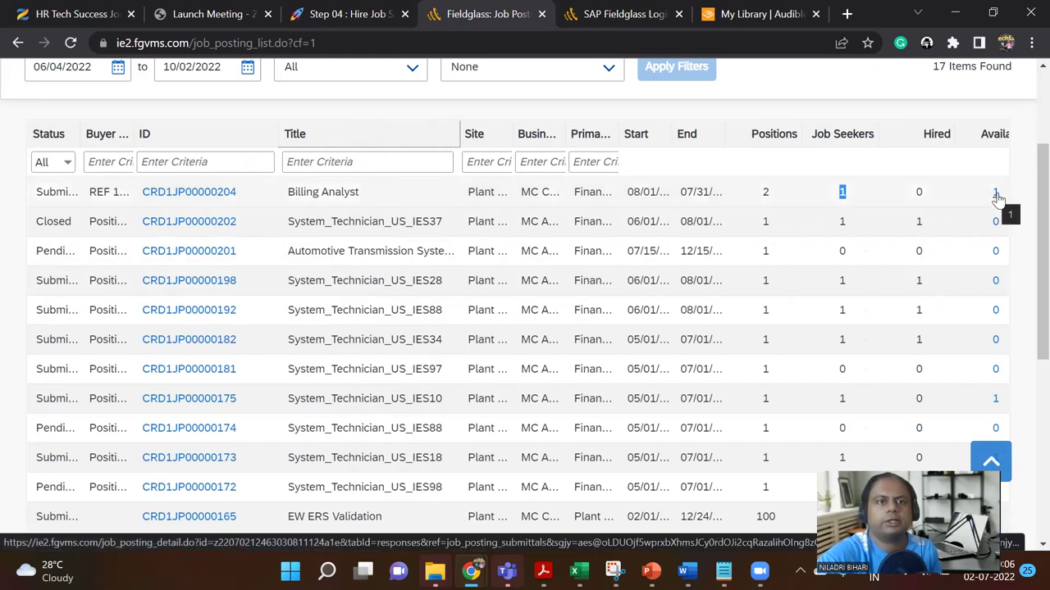
{"action": "left_click", "coordinate": [355, 13]}
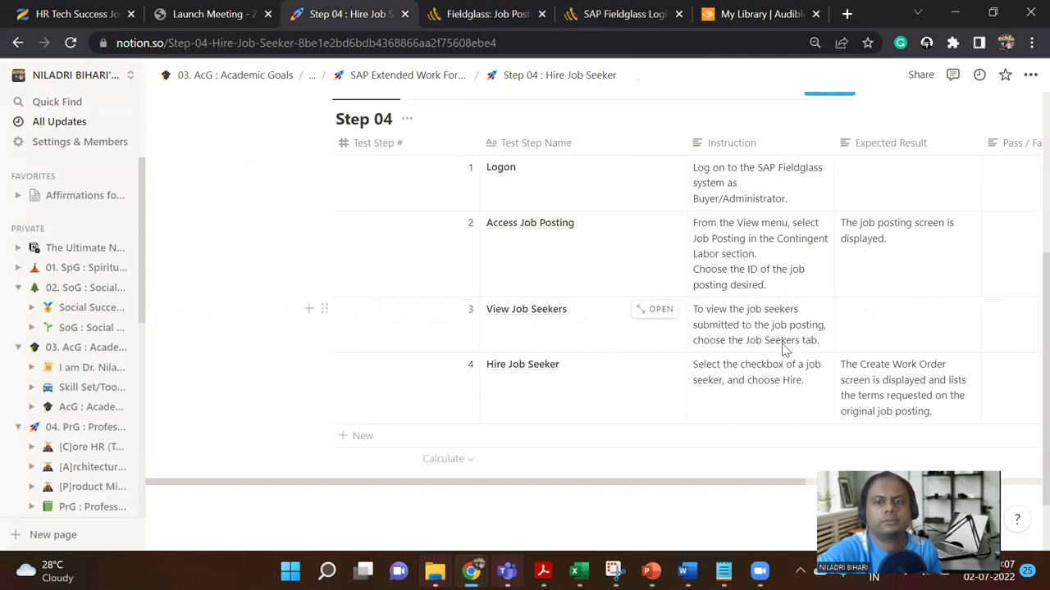
{"action": "left_click", "coordinate": [506, 13]}
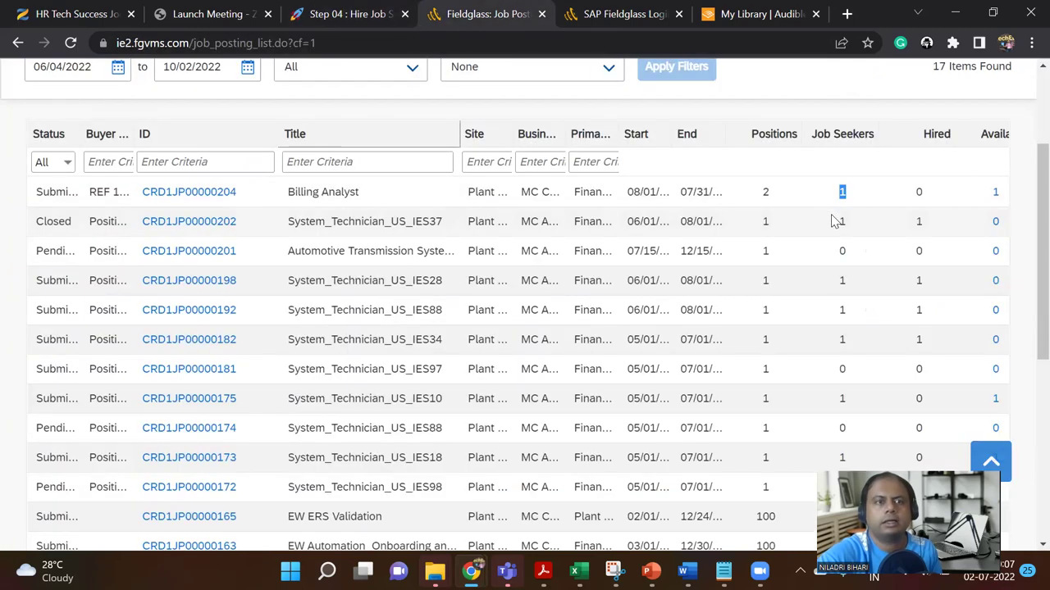
{"action": "left_click", "coordinate": [867, 195]}
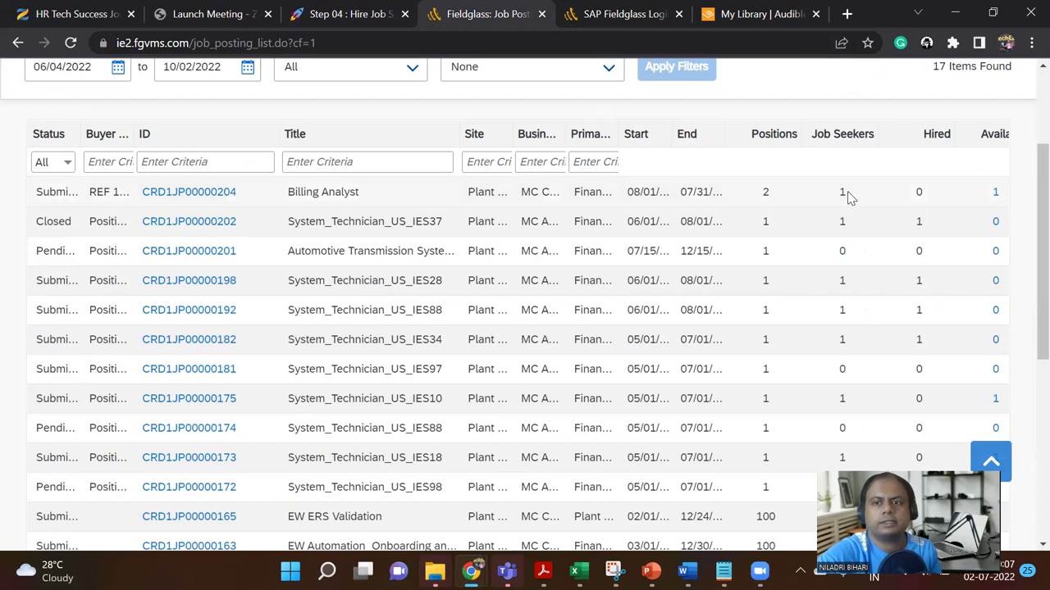
{"action": "scroll", "coordinate": [825, 204], "scroll_direction": "up", "scroll_amount": 2}
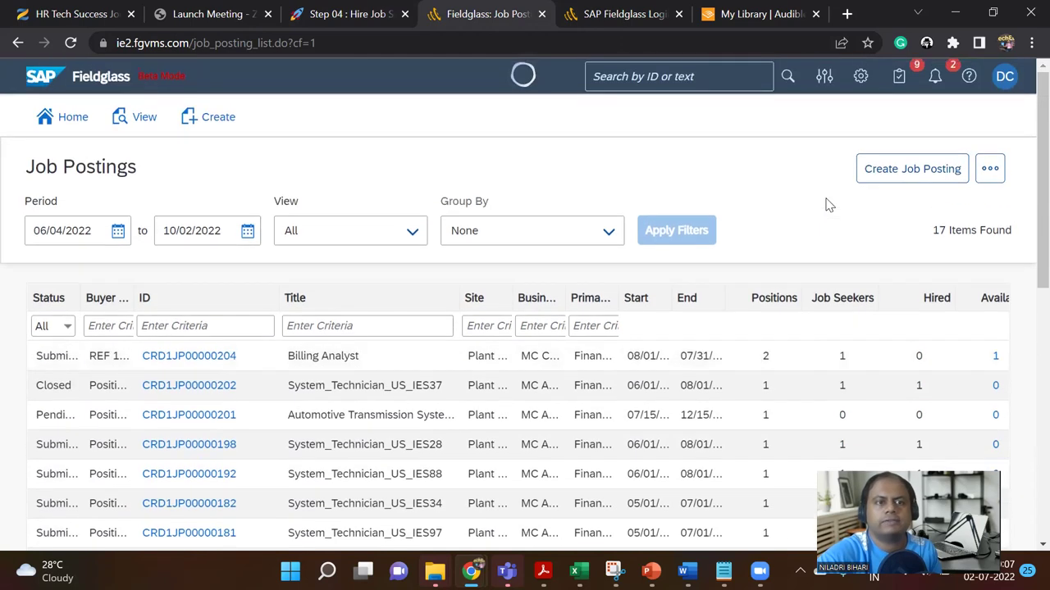
{"action": "scroll", "coordinate": [826, 203], "scroll_direction": "down", "scroll_amount": 1}
Step: Open the Billing Analyst posting's job seekers and show the submitted seeker's Quick Preview
{"action": "left_click", "coordinate": [994, 275]}
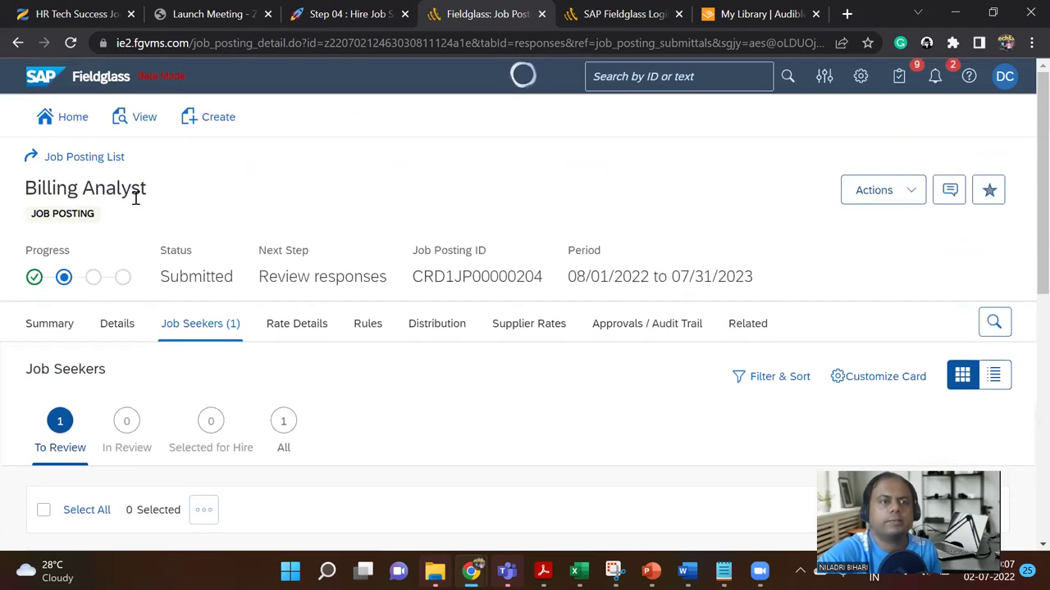
{"action": "scroll", "coordinate": [259, 277], "scroll_direction": "down", "scroll_amount": 2}
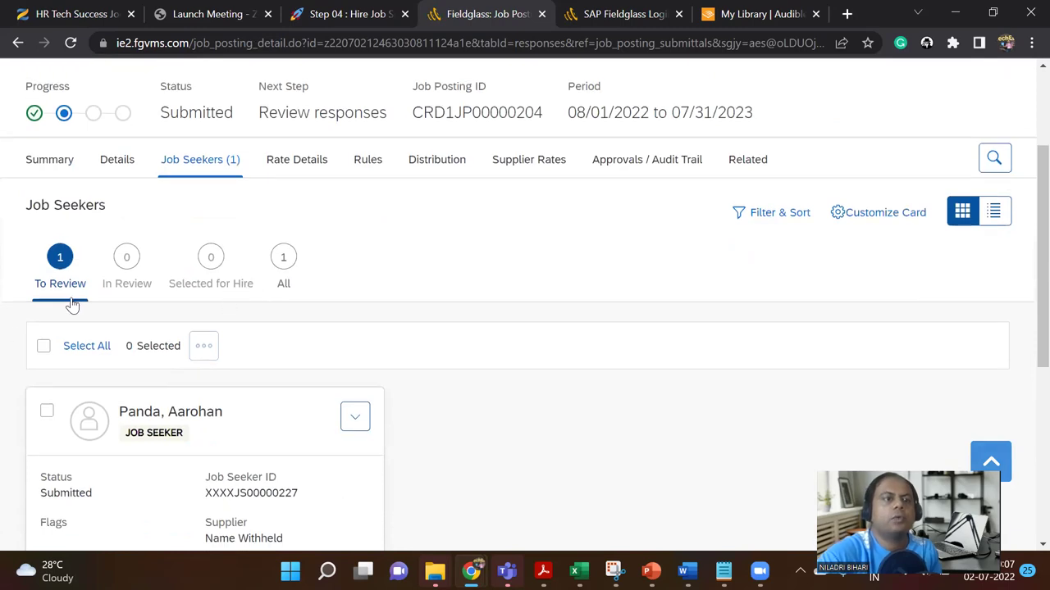
{"action": "scroll", "coordinate": [128, 495], "scroll_direction": "down", "scroll_amount": 5}
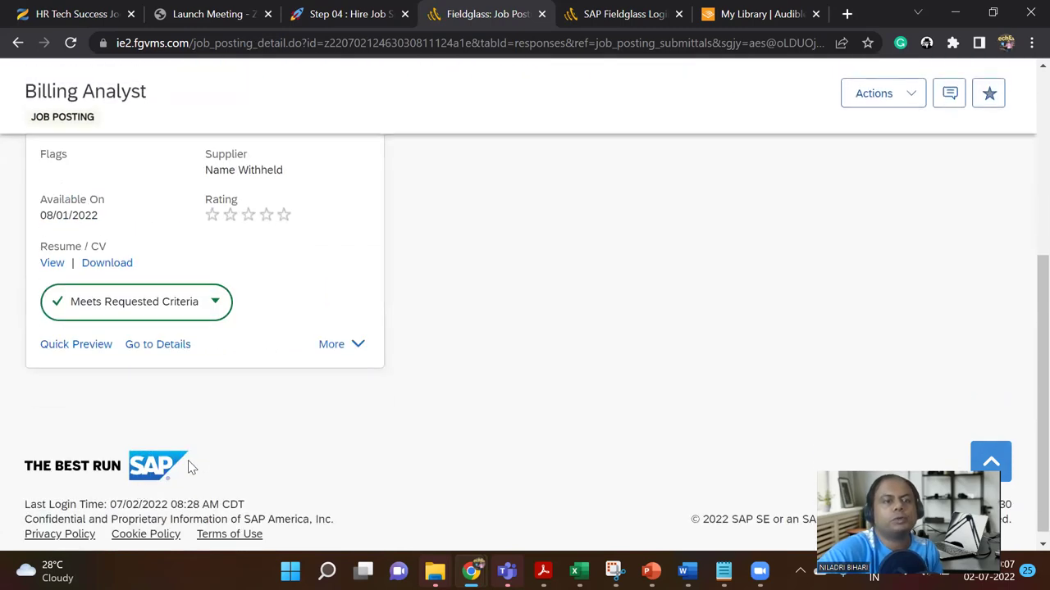
{"action": "scroll", "coordinate": [164, 484], "scroll_direction": "up", "scroll_amount": 1}
{"action": "scroll", "coordinate": [187, 467], "scroll_direction": "up", "scroll_amount": 1}
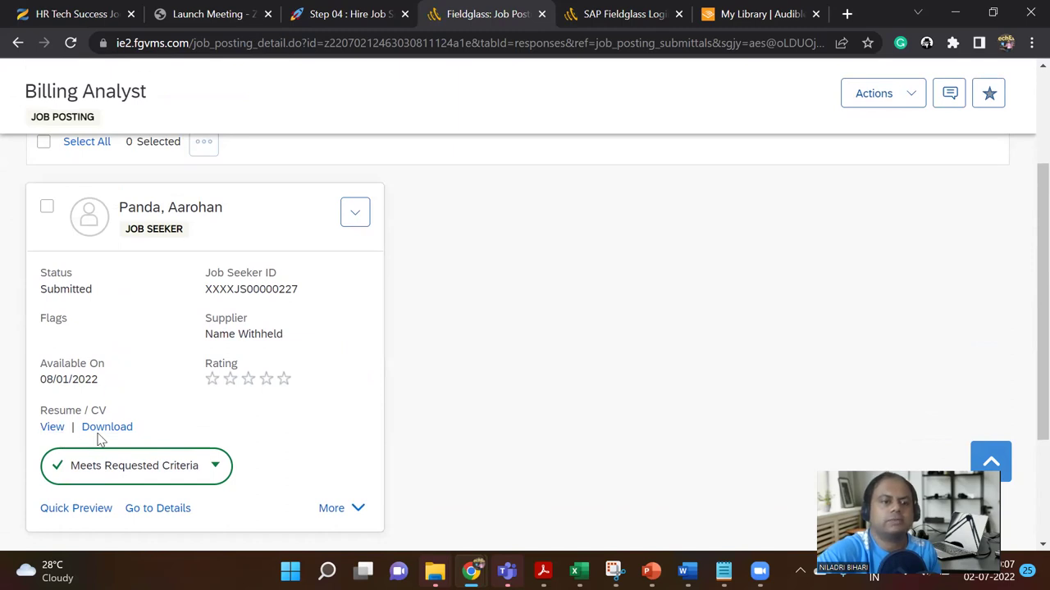
{"action": "scroll", "coordinate": [98, 439], "scroll_direction": "down", "scroll_amount": 1}
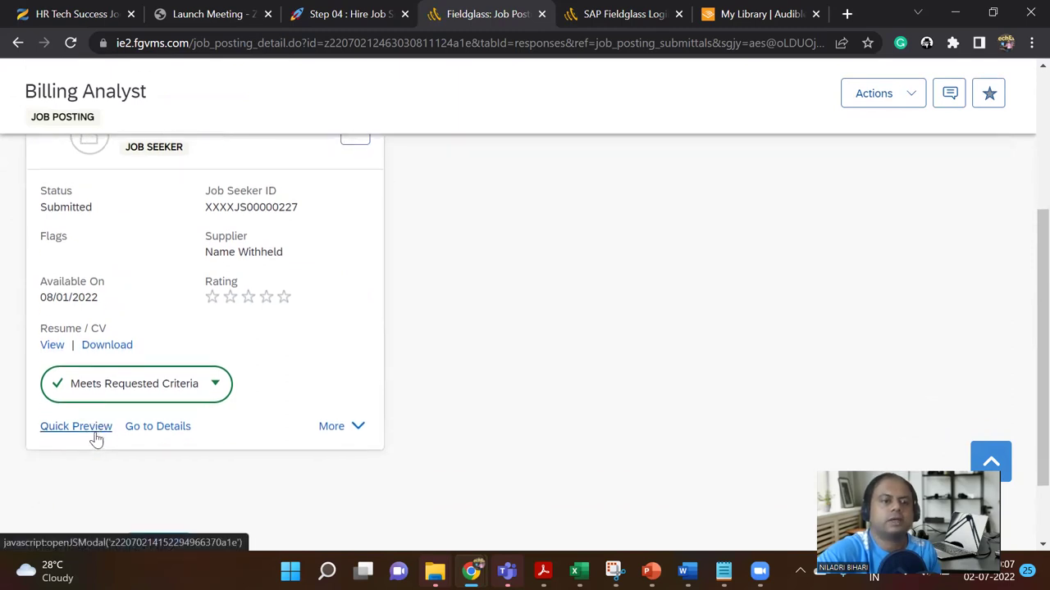
{"action": "left_click", "coordinate": [76, 427]}
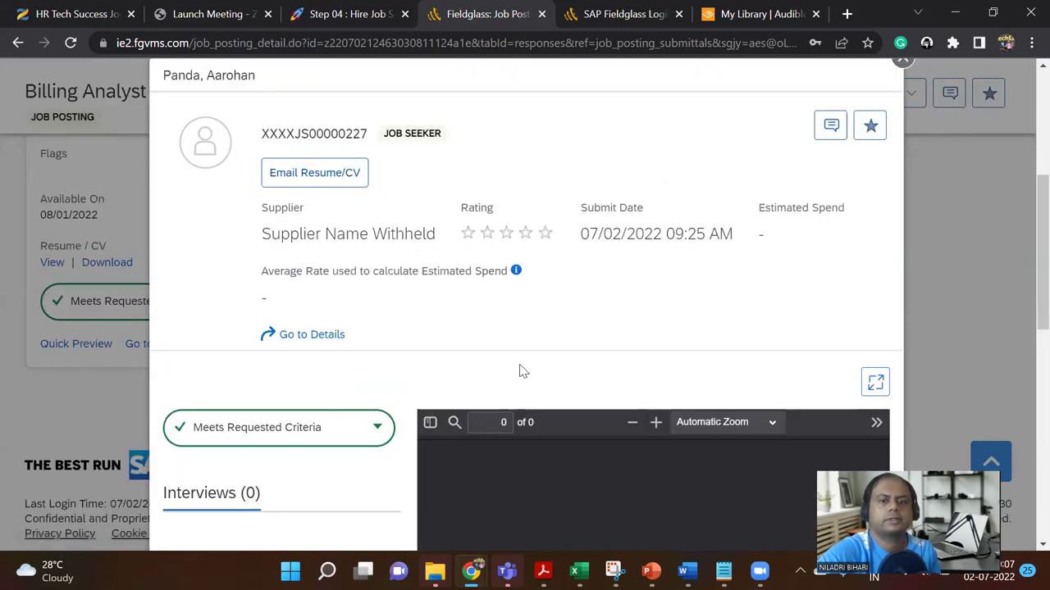
Step: Scroll through the Quick Preview résumé and highlight the supplier name
{"action": "scroll", "coordinate": [522, 370], "scroll_direction": "down", "scroll_amount": 3}
{"action": "scroll", "coordinate": [523, 370], "scroll_direction": "down", "scroll_amount": 3}
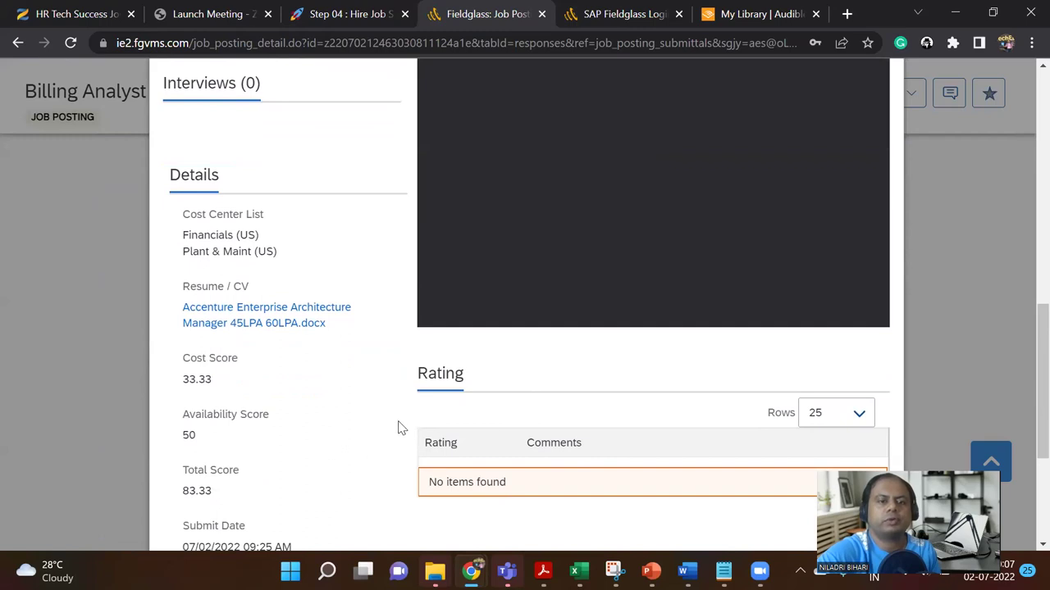
{"action": "scroll", "coordinate": [399, 427], "scroll_direction": "down", "scroll_amount": 3}
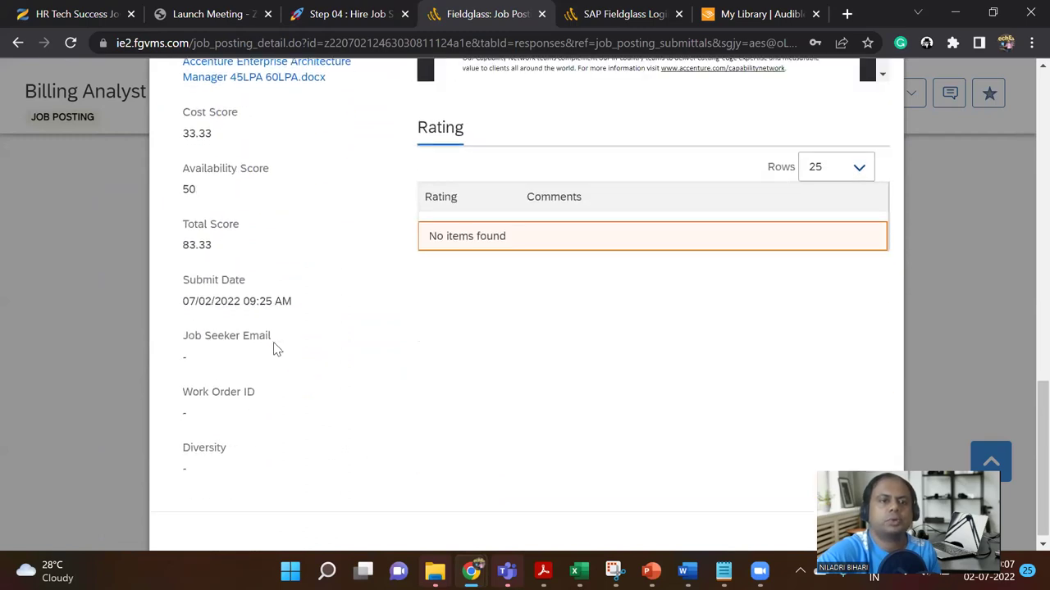
{"action": "scroll", "coordinate": [235, 279], "scroll_direction": "up", "scroll_amount": 2}
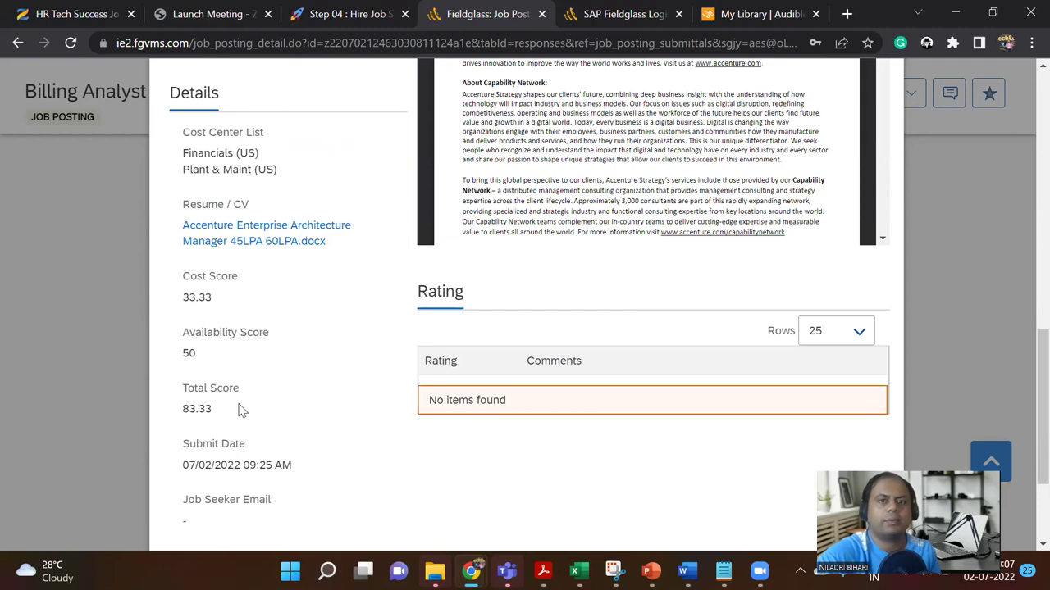
{"action": "scroll", "coordinate": [242, 411], "scroll_direction": "up", "scroll_amount": 2}
{"action": "scroll", "coordinate": [648, 303], "scroll_direction": "down", "scroll_amount": 10}
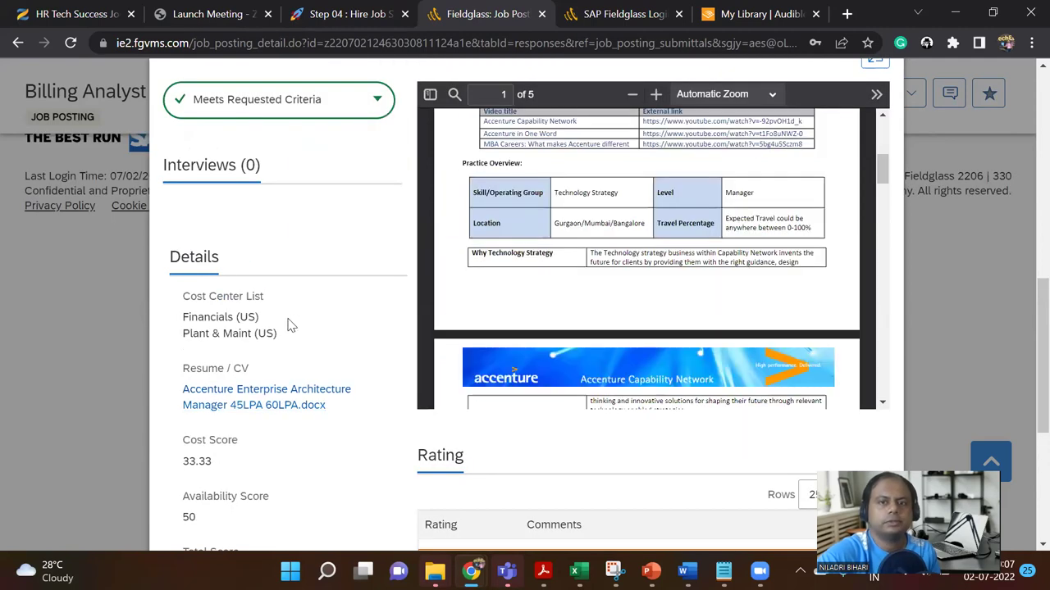
{"action": "scroll", "coordinate": [284, 328], "scroll_direction": "up", "scroll_amount": 2}
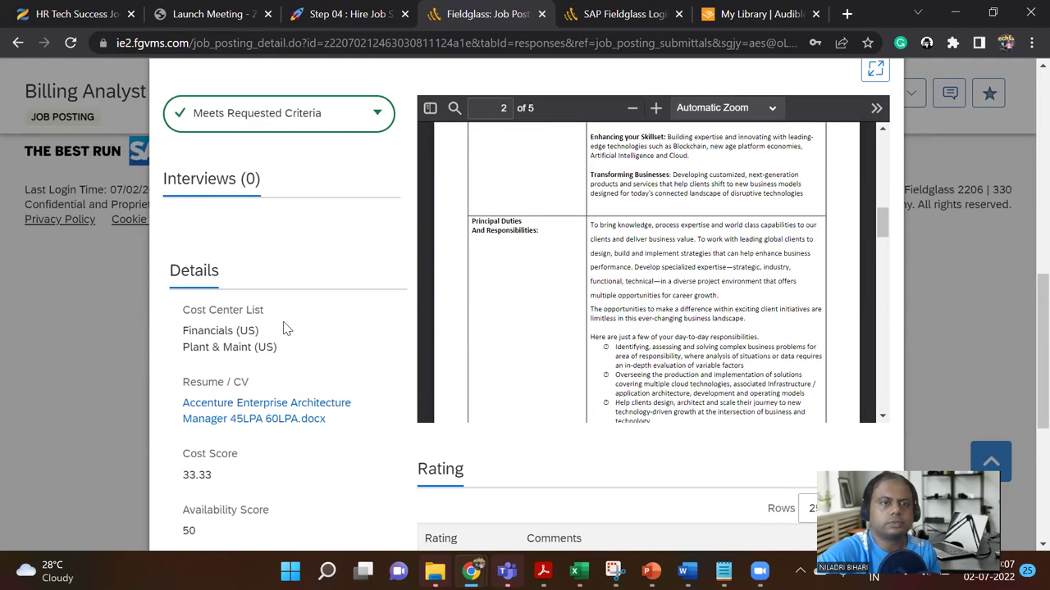
{"action": "scroll", "coordinate": [291, 194], "scroll_direction": "up", "scroll_amount": 3}
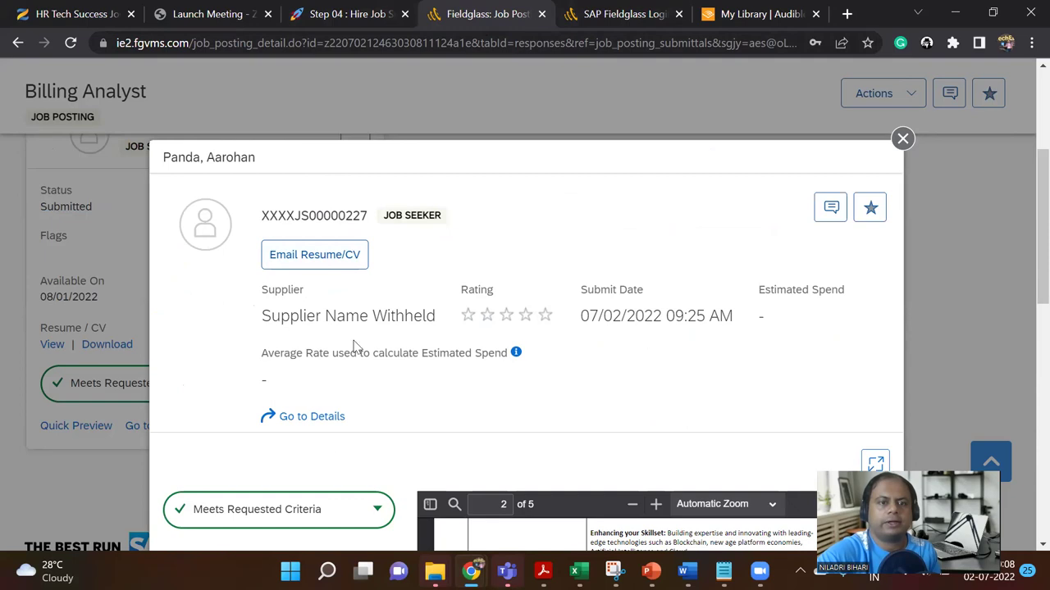
{"action": "left_click_drag", "start_coordinate": [267, 324], "coordinate": [440, 334]}
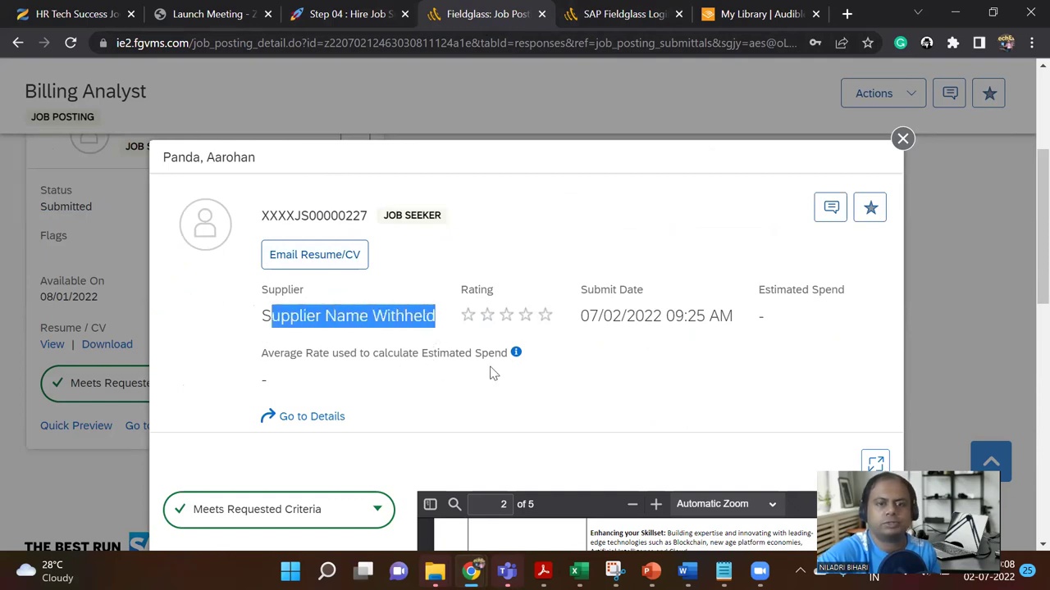
Step: Check the 75.00/Hr average rate, then open the job seeker's full details page
{"action": "mouse_move", "coordinate": [516, 353]}
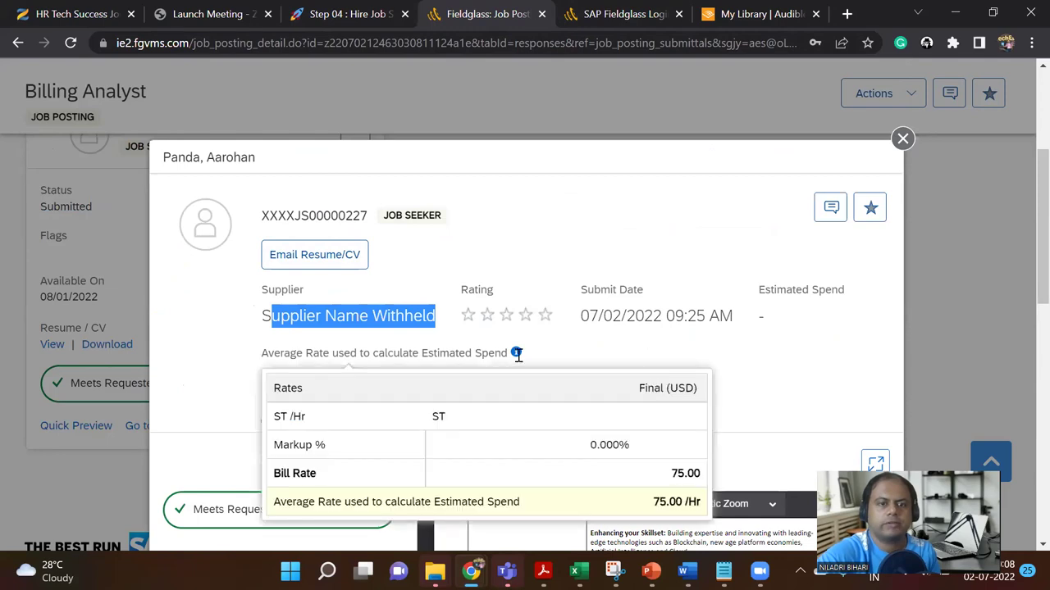
{"action": "scroll", "coordinate": [517, 354], "scroll_direction": "down", "scroll_amount": 1}
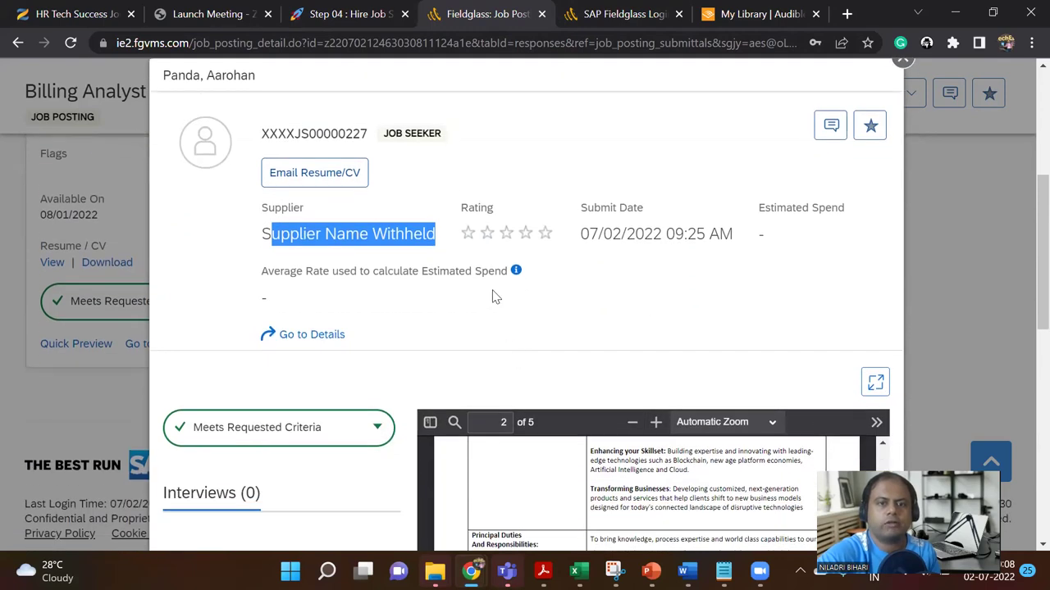
{"action": "mouse_move", "coordinate": [514, 270]}
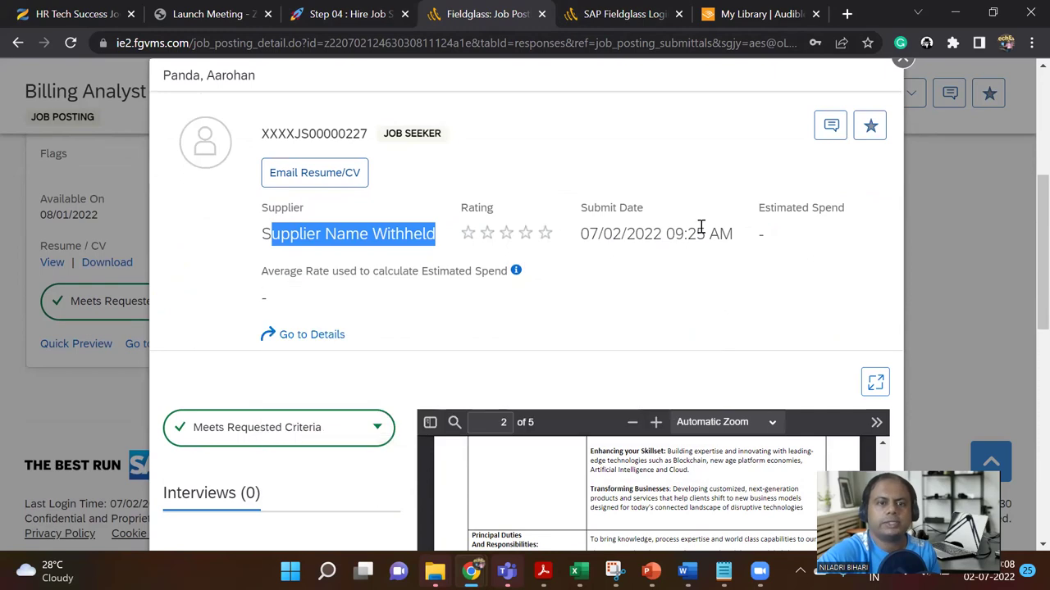
{"action": "left_click", "coordinate": [320, 336]}
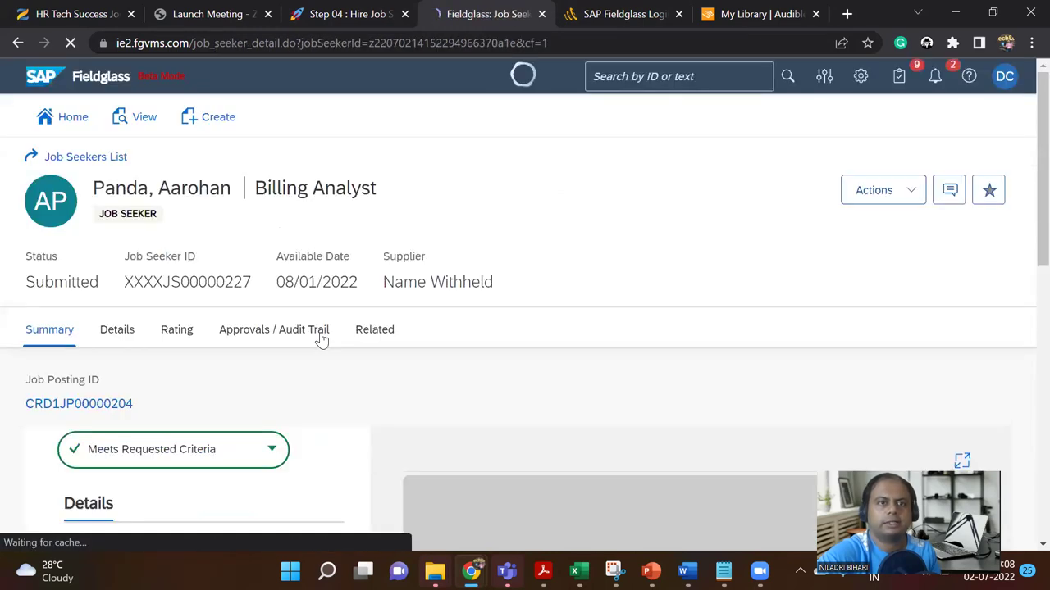
Step: Scroll the job seeker's detail page, then go back to the Billing Analyst posting
{"action": "scroll", "coordinate": [410, 337], "scroll_direction": "down", "scroll_amount": 8}
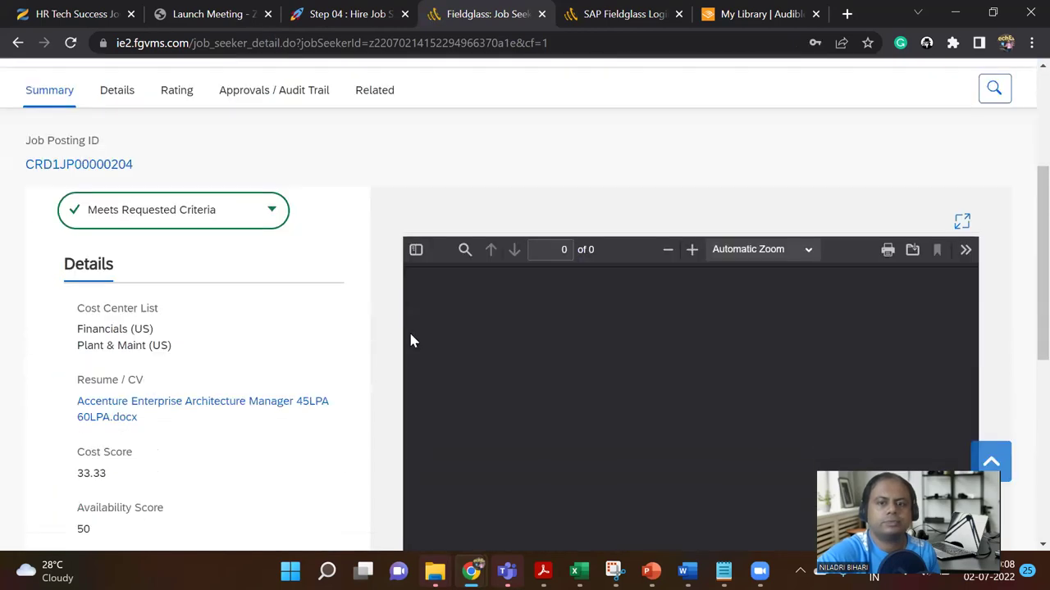
{"action": "scroll", "coordinate": [414, 340], "scroll_direction": "up", "scroll_amount": 5}
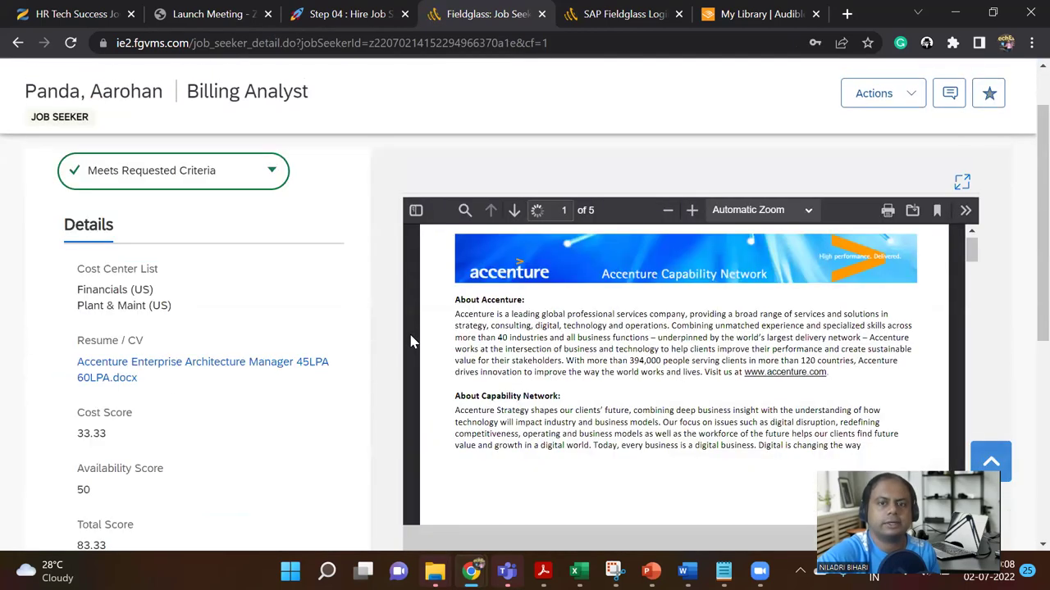
{"action": "scroll", "coordinate": [633, 352], "scroll_direction": "down", "scroll_amount": 3}
{"action": "scroll", "coordinate": [620, 354], "scroll_direction": "up", "scroll_amount": 5}
{"action": "scroll", "coordinate": [110, 317], "scroll_direction": "down", "scroll_amount": 10}
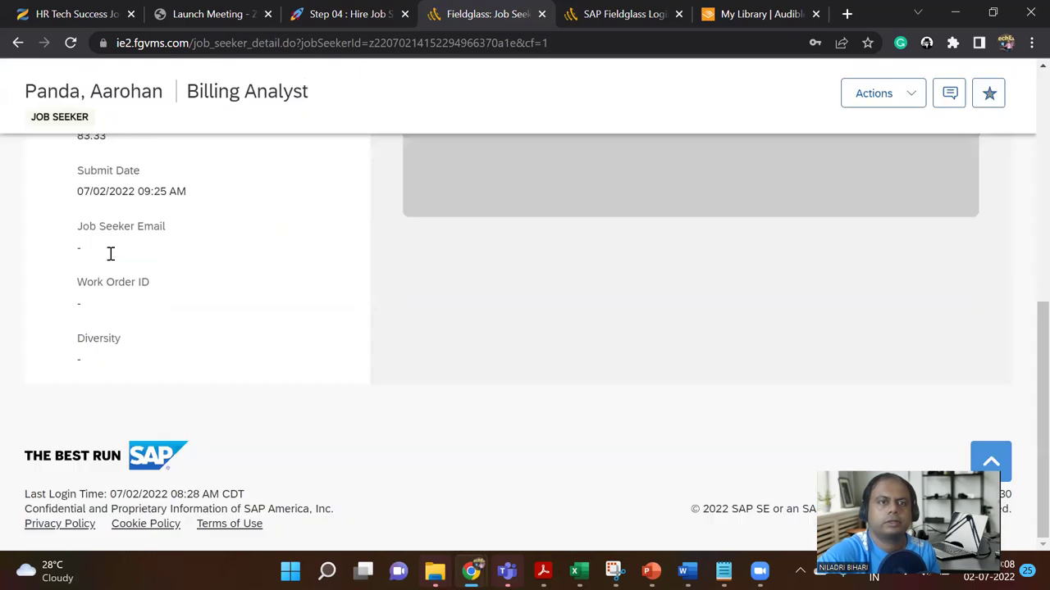
{"action": "scroll", "coordinate": [110, 316], "scroll_direction": "up", "scroll_amount": 3}
{"action": "left_click", "coordinate": [18, 43]}
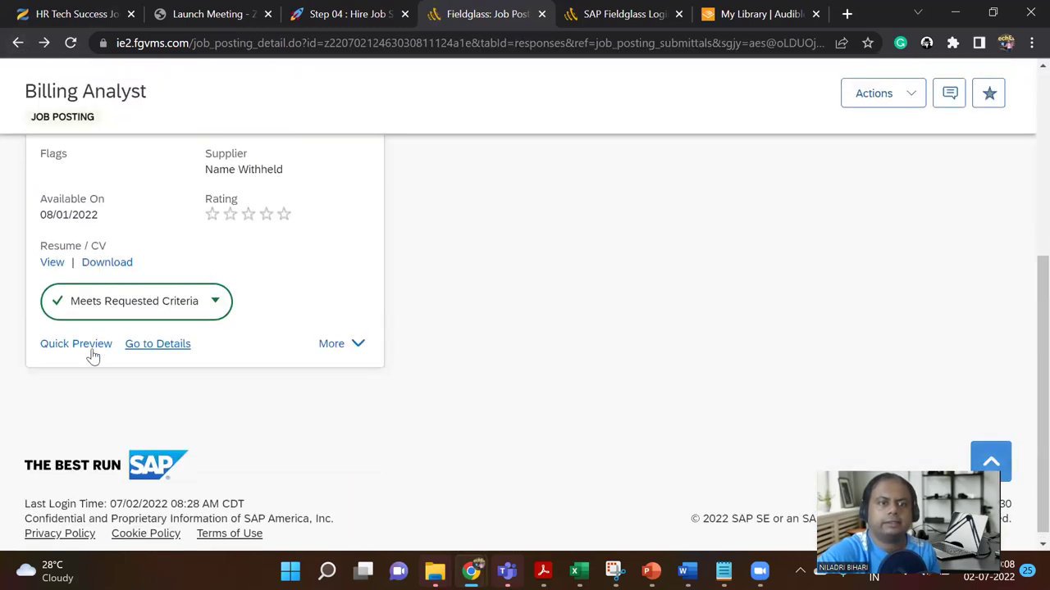
Step: View and close the Meets Requested Criteria explanation for the job seeker
{"action": "scroll", "coordinate": [251, 365], "scroll_direction": "up", "scroll_amount": 1}
{"action": "left_click", "coordinate": [215, 386]}
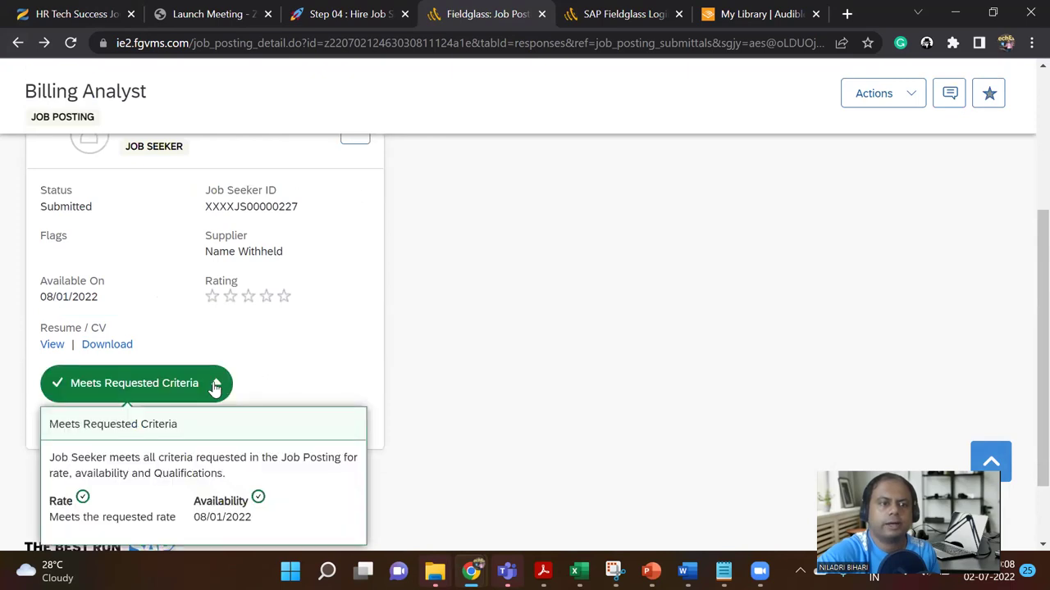
{"action": "scroll", "coordinate": [274, 350], "scroll_direction": "down", "scroll_amount": 1}
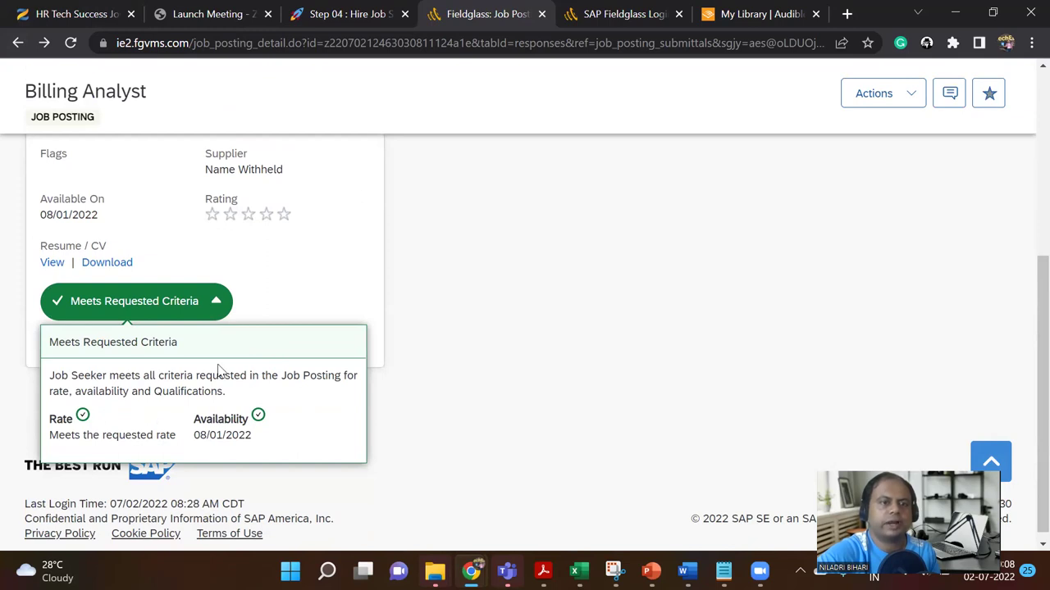
{"action": "left_click", "coordinate": [300, 290]}
Step: Expand the card to show submit date, estimated spend and the 75.00 bill rate
{"action": "left_click", "coordinate": [339, 346]}
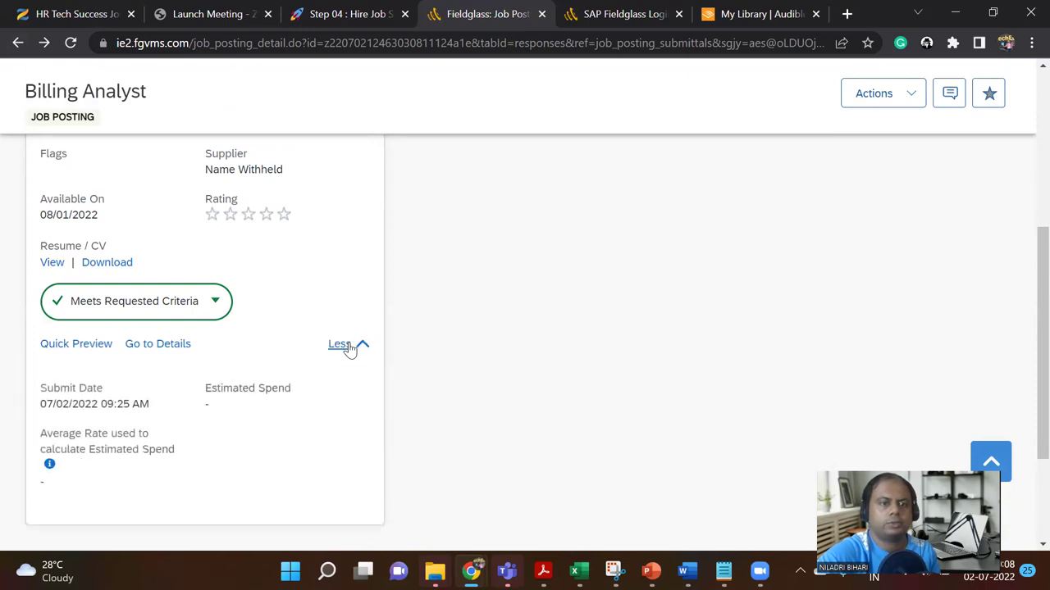
{"action": "left_click", "coordinate": [50, 466]}
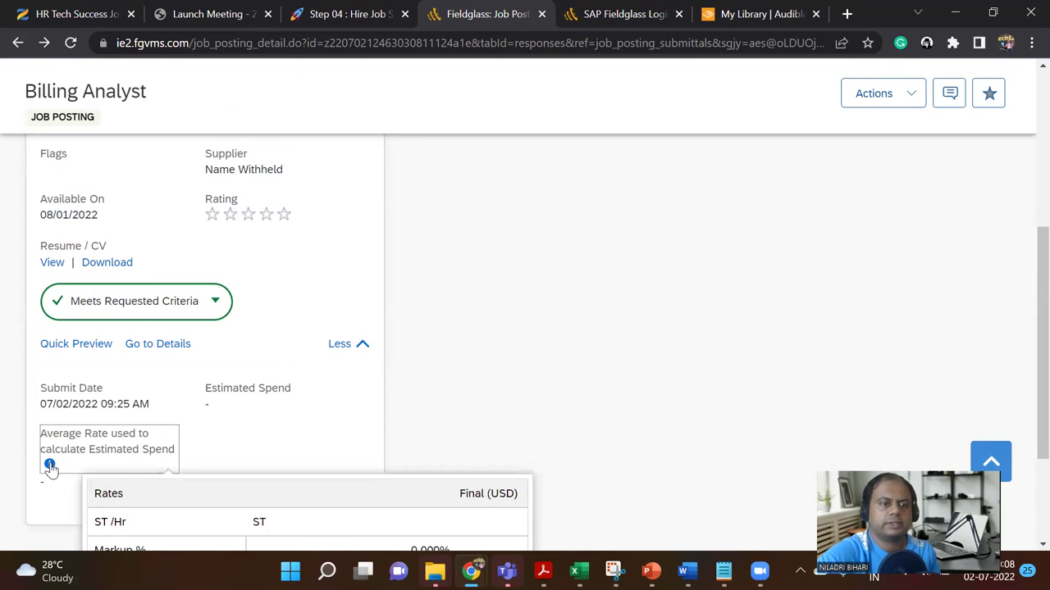
{"action": "scroll", "coordinate": [98, 457], "scroll_direction": "down", "scroll_amount": 2}
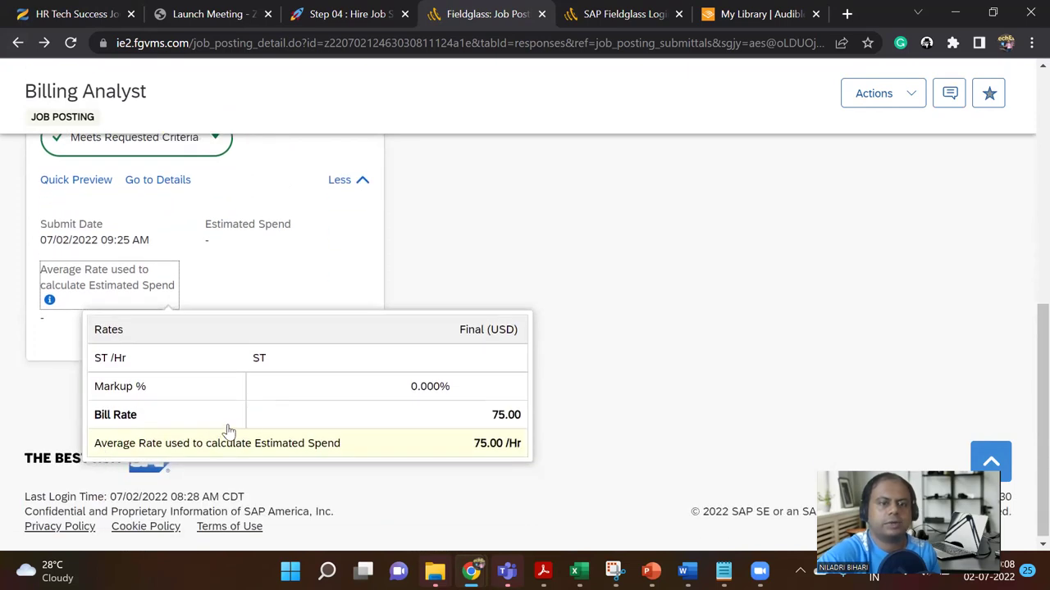
{"action": "scroll", "coordinate": [253, 417], "scroll_direction": "up", "scroll_amount": 8}
{"action": "scroll", "coordinate": [256, 417], "scroll_direction": "up", "scroll_amount": 1}
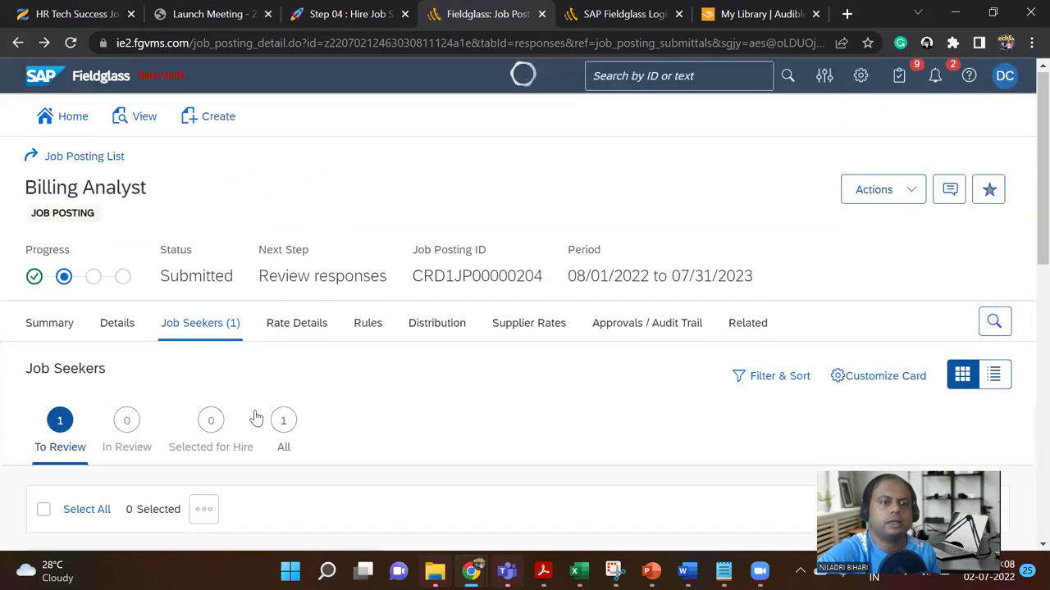
{"action": "scroll", "coordinate": [205, 402], "scroll_direction": "down", "scroll_amount": 1}
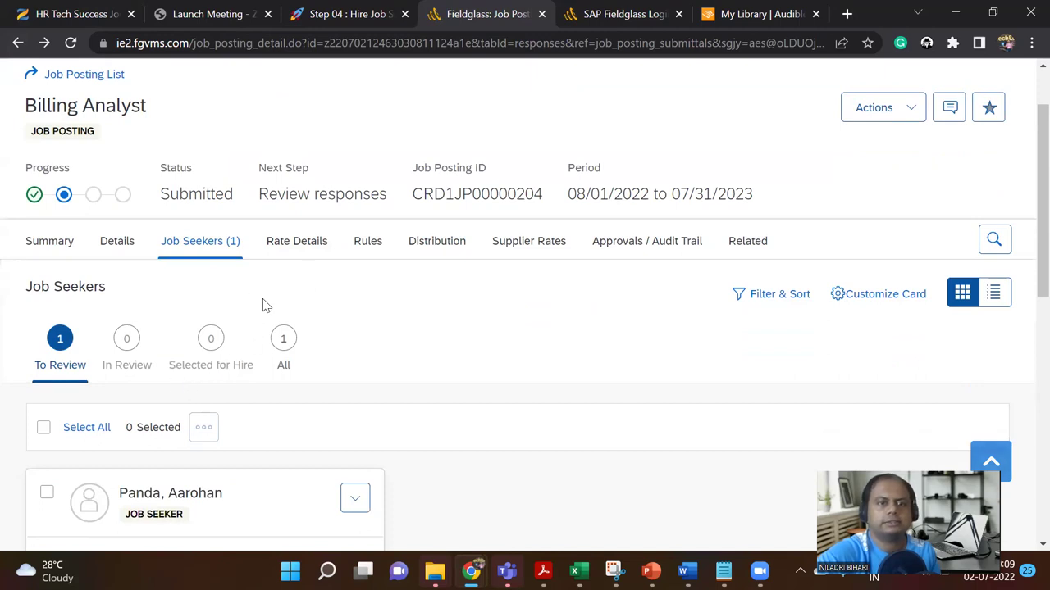
{"action": "left_click", "coordinate": [338, 14]}
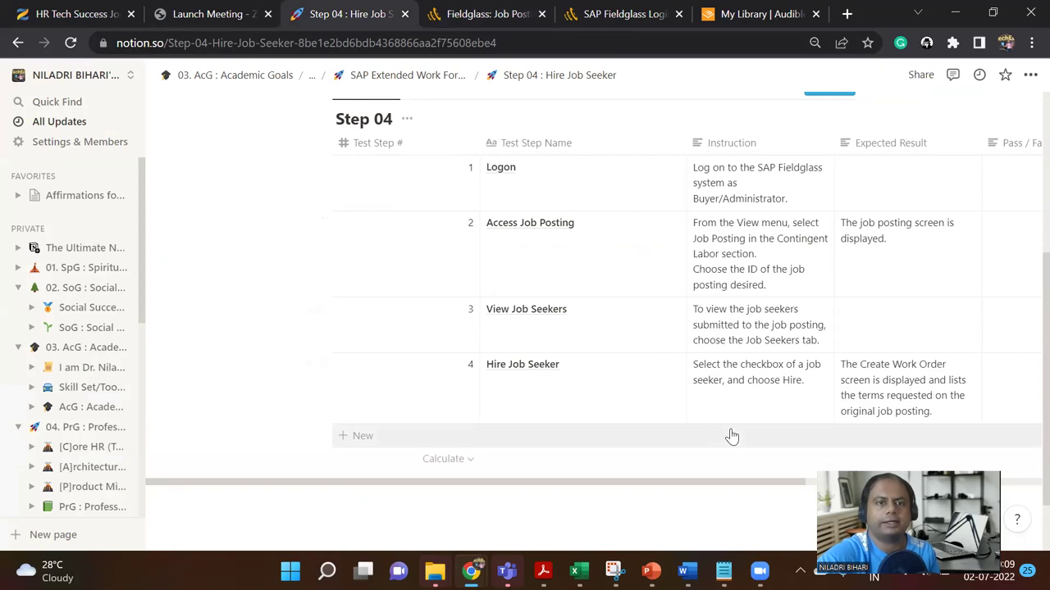
{"action": "scroll", "coordinate": [542, 349], "scroll_direction": "up", "scroll_amount": 3}
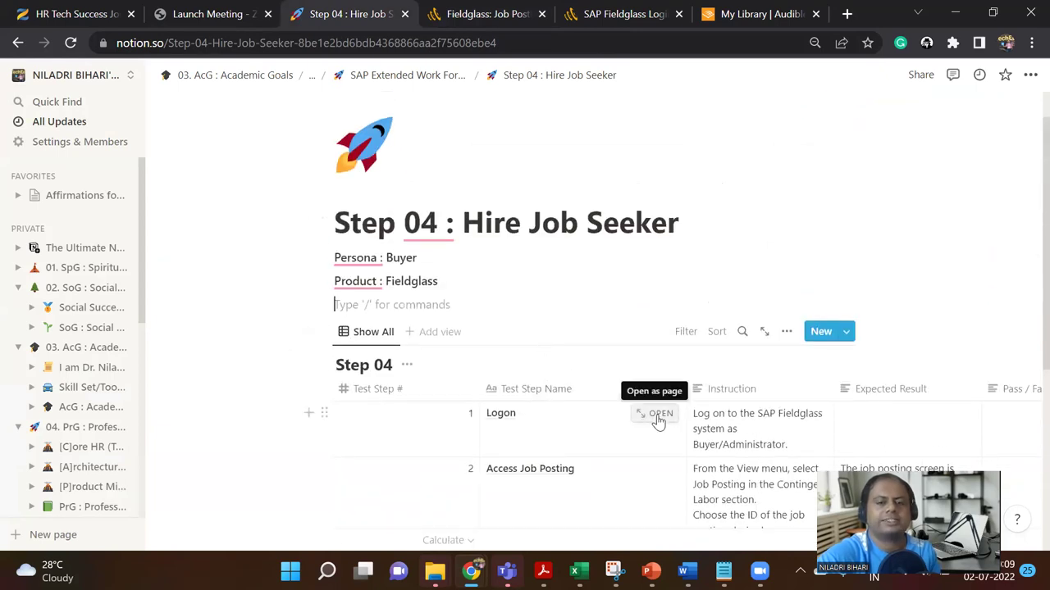
{"action": "scroll", "coordinate": [658, 414], "scroll_direction": "down", "scroll_amount": 4}
{"action": "left_click", "coordinate": [479, 14]}
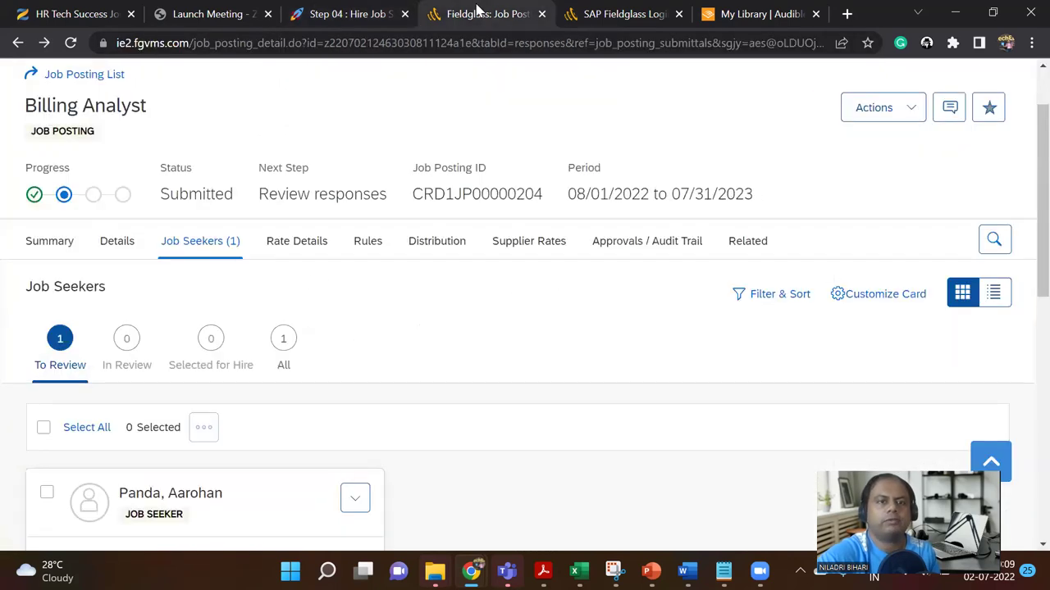
Step: Select the job seeker awaiting review and glance at their actions list
{"action": "scroll", "coordinate": [368, 322], "scroll_direction": "down", "scroll_amount": 2}
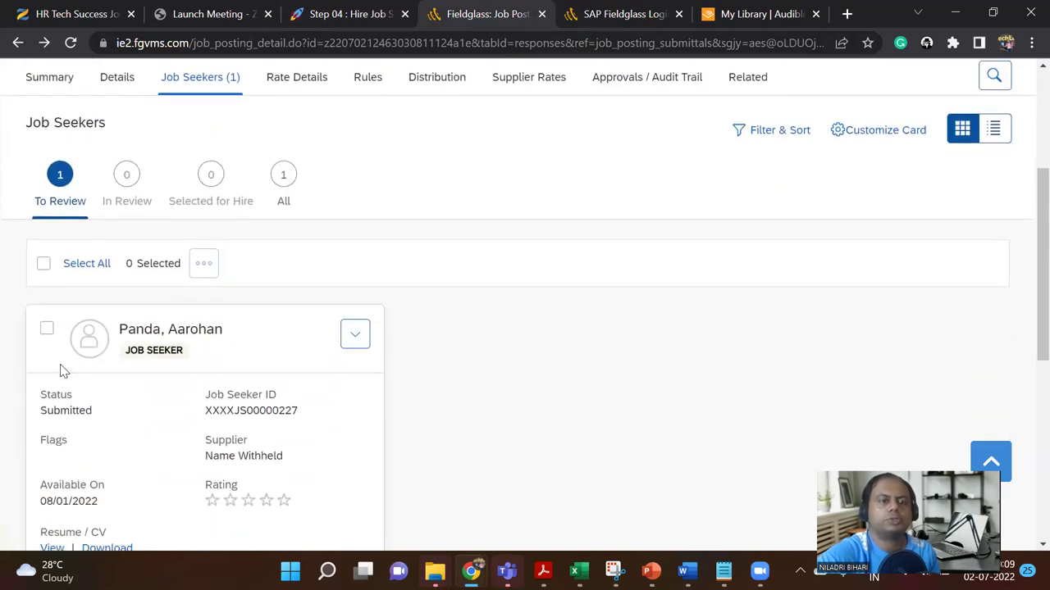
{"action": "left_click", "coordinate": [47, 331]}
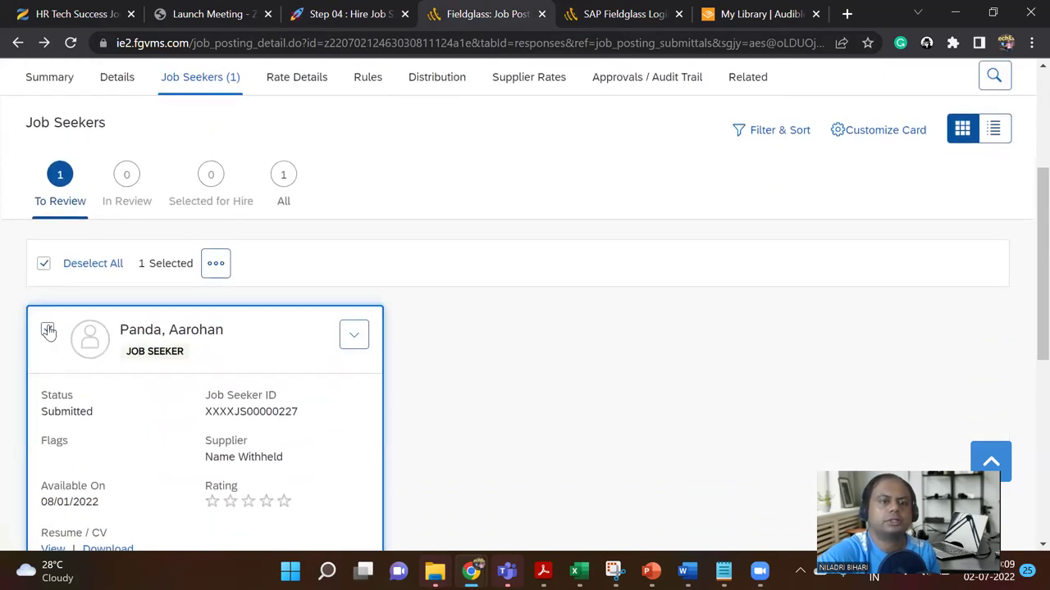
{"action": "left_click", "coordinate": [225, 272]}
{"action": "left_click", "coordinate": [454, 351]}
{"action": "scroll", "coordinate": [454, 351], "scroll_direction": "down", "scroll_amount": 5}
{"action": "scroll", "coordinate": [455, 351], "scroll_direction": "up", "scroll_amount": 8}
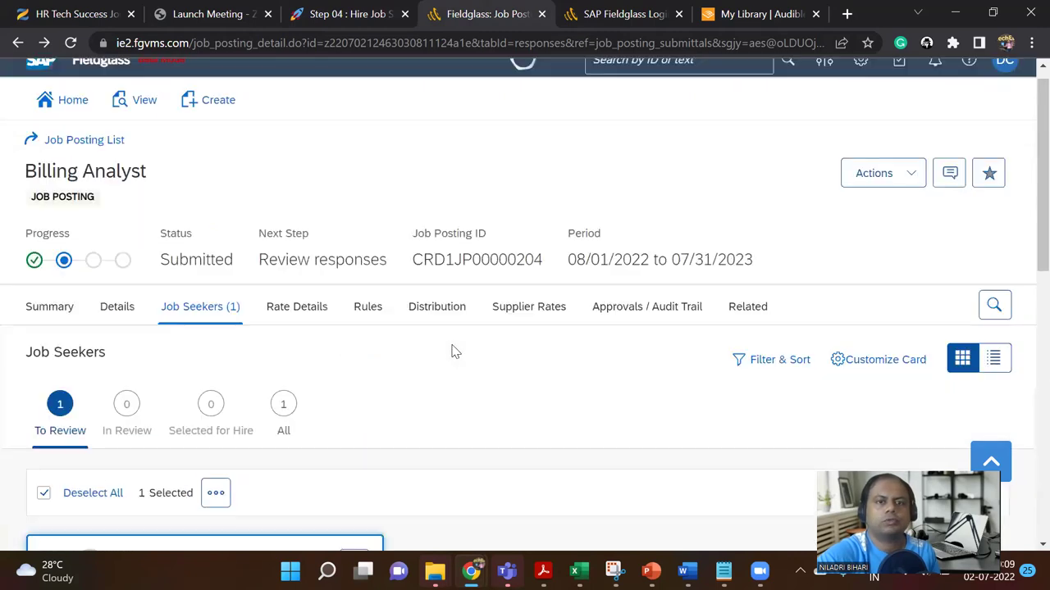
{"action": "scroll", "coordinate": [455, 351], "scroll_direction": "up", "scroll_amount": 1}
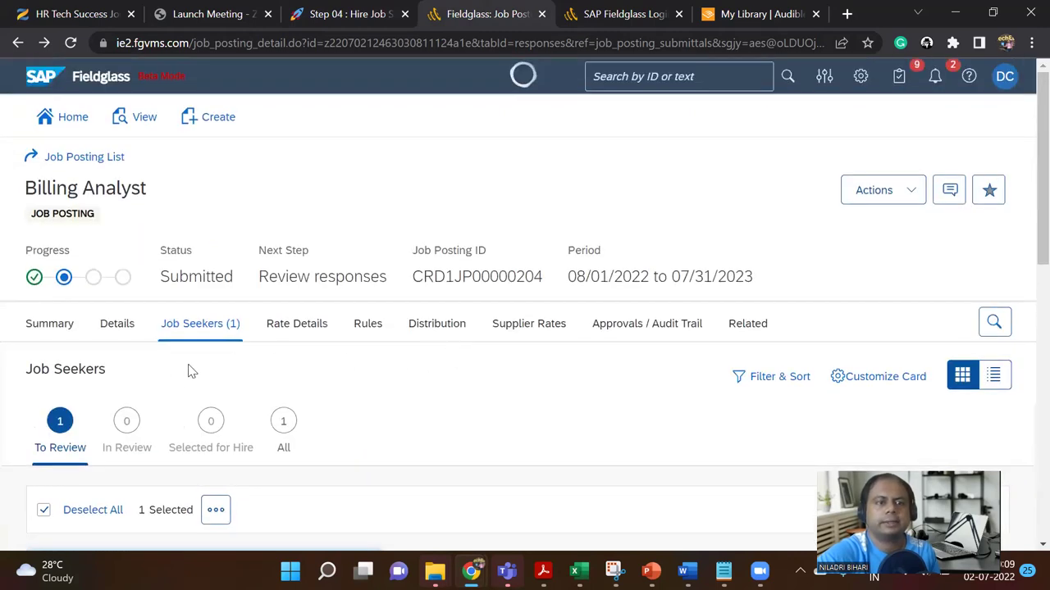
{"action": "scroll", "coordinate": [164, 406], "scroll_direction": "down", "scroll_amount": 1}
Step: Inspect the job posting's actions and the job seeker card's options
{"action": "left_click", "coordinate": [897, 112]}
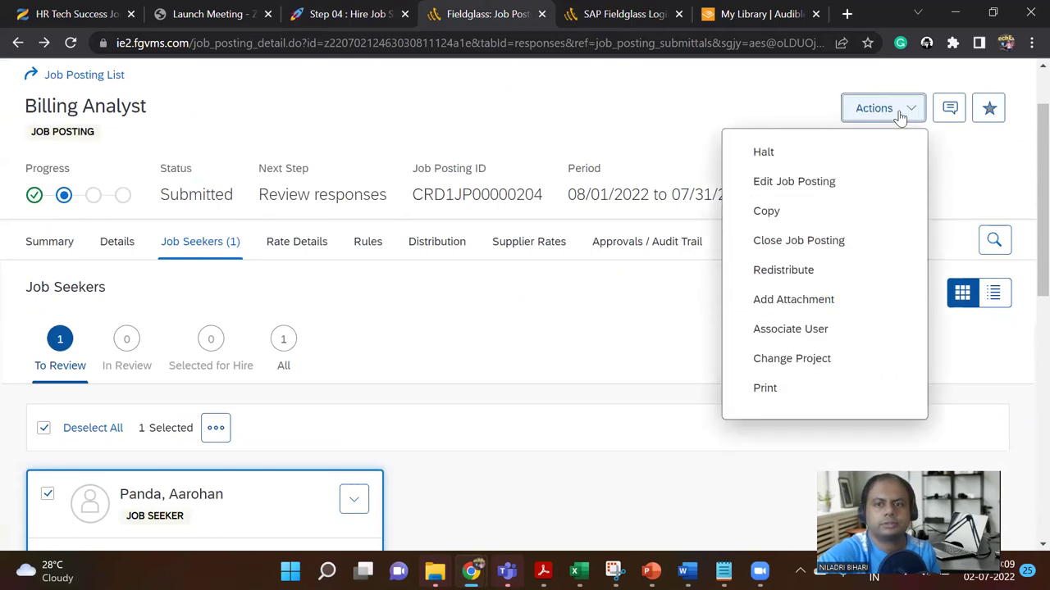
{"action": "left_click", "coordinate": [551, 380]}
{"action": "scroll", "coordinate": [546, 381], "scroll_direction": "down", "scroll_amount": 2}
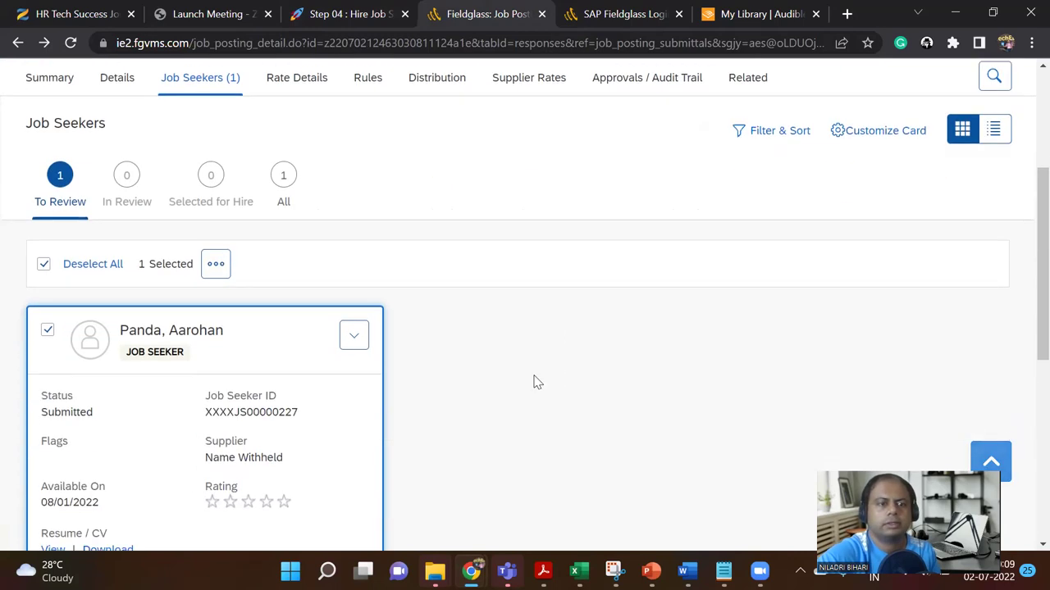
{"action": "left_click", "coordinate": [353, 335]}
{"action": "scroll", "coordinate": [516, 374], "scroll_direction": "down", "scroll_amount": 4}
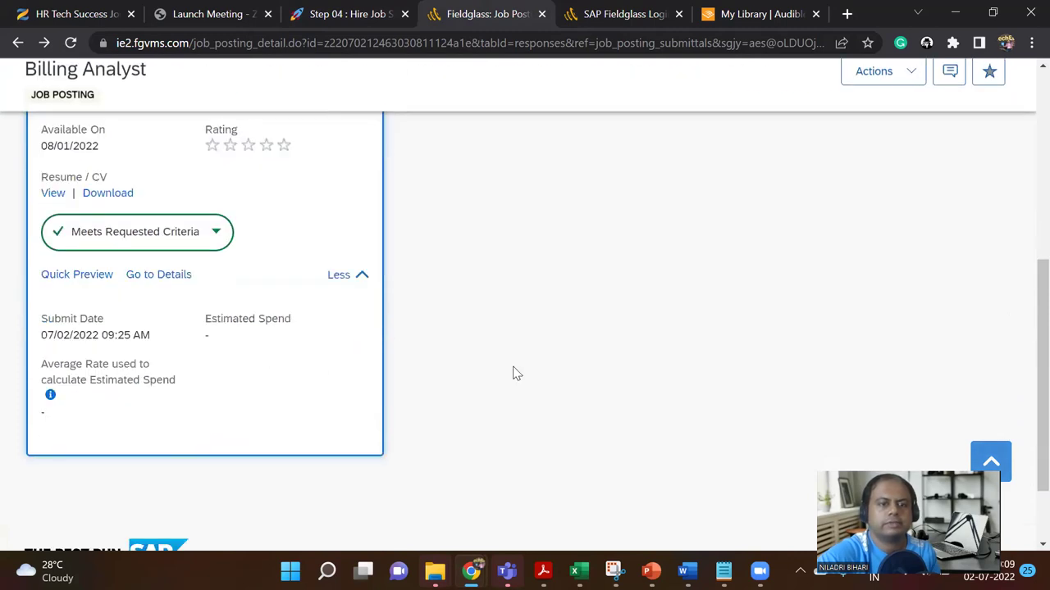
{"action": "scroll", "coordinate": [516, 374], "scroll_direction": "up", "scroll_amount": 1}
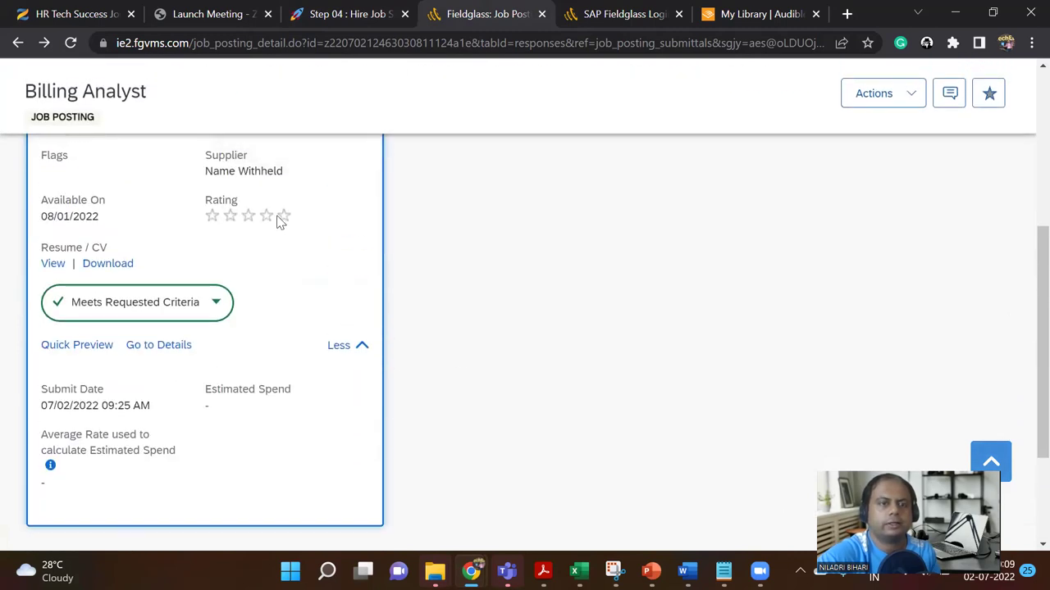
{"action": "scroll", "coordinate": [258, 251], "scroll_direction": "up", "scroll_amount": 2}
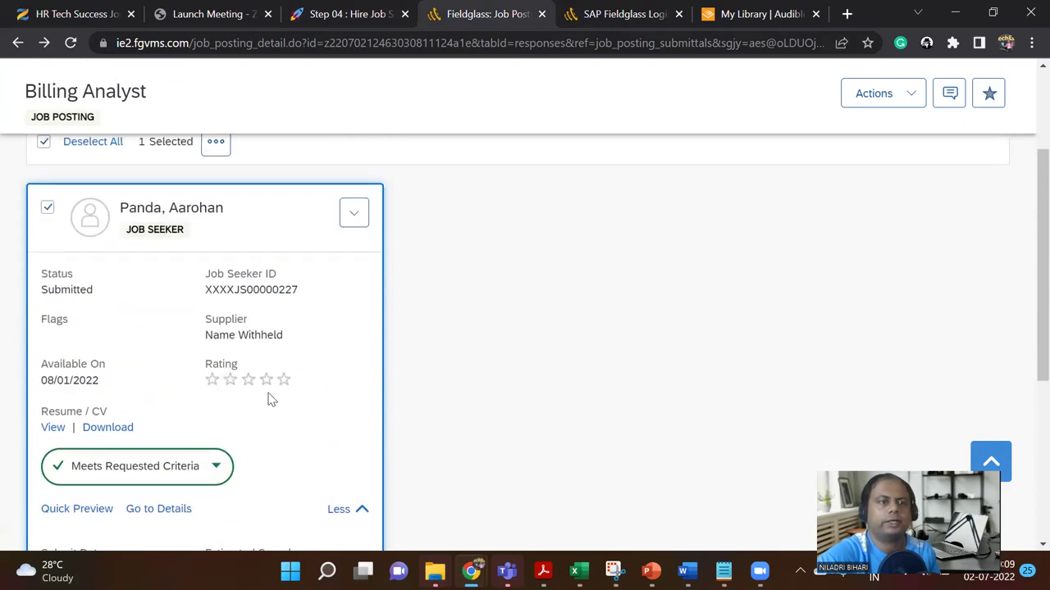
{"action": "scroll", "coordinate": [271, 399], "scroll_direction": "up", "scroll_amount": 1}
{"action": "scroll", "coordinate": [270, 400], "scroll_direction": "down", "scroll_amount": 2}
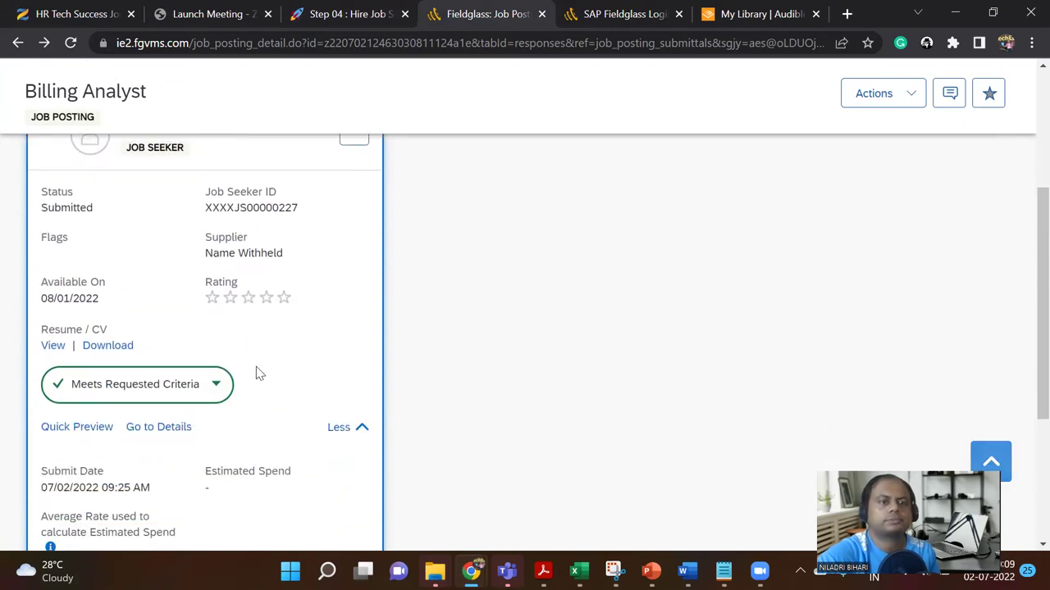
{"action": "scroll", "coordinate": [256, 373], "scroll_direction": "down", "scroll_amount": 3}
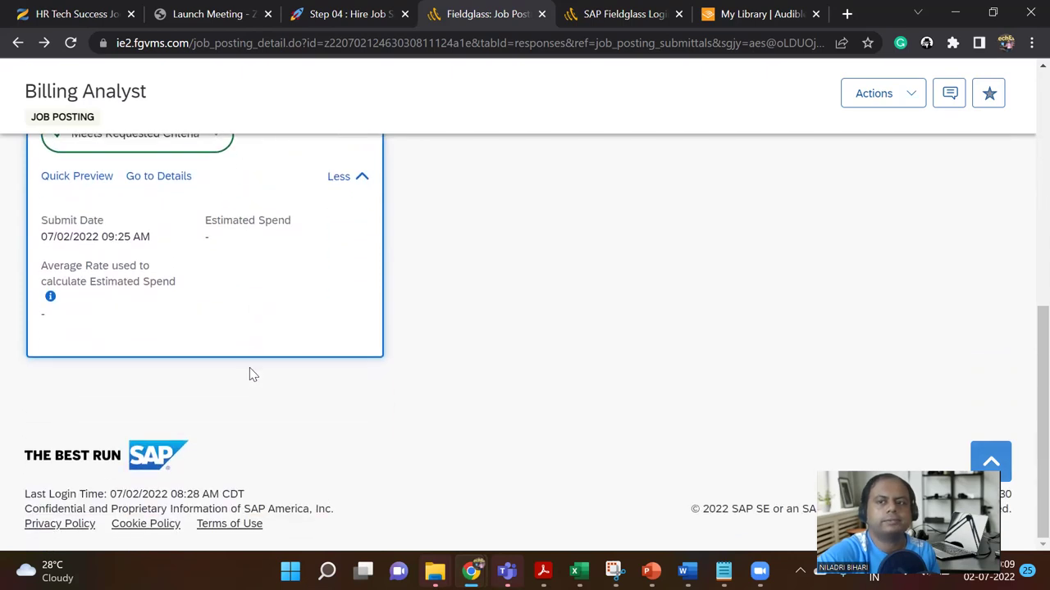
{"action": "scroll", "coordinate": [252, 375], "scroll_direction": "up", "scroll_amount": 8}
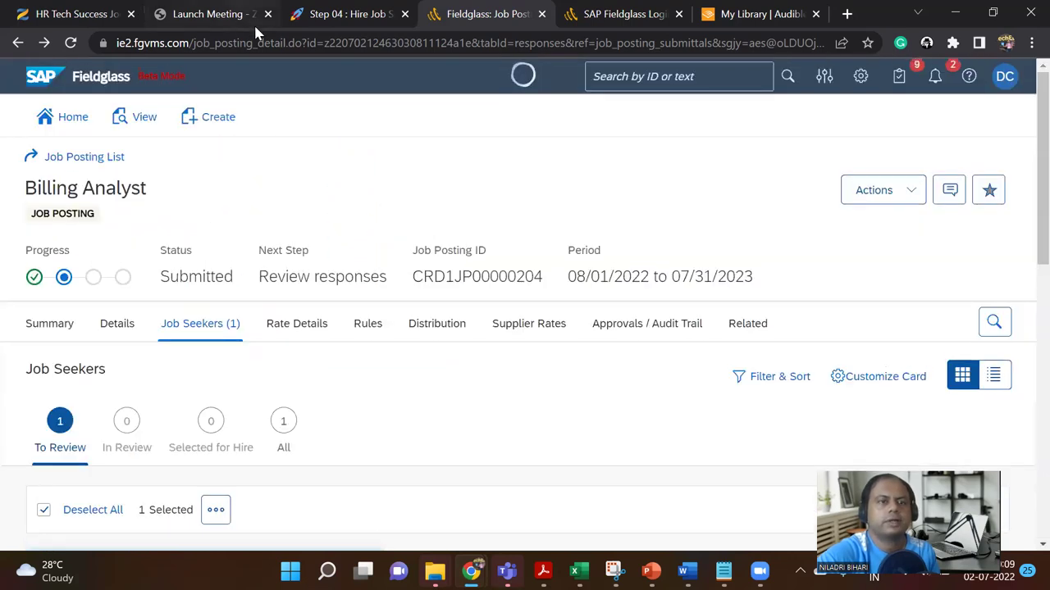
Step: Check the hiring steps in Notion, then return to the Billing Analyst posting
{"action": "left_click", "coordinate": [344, 14]}
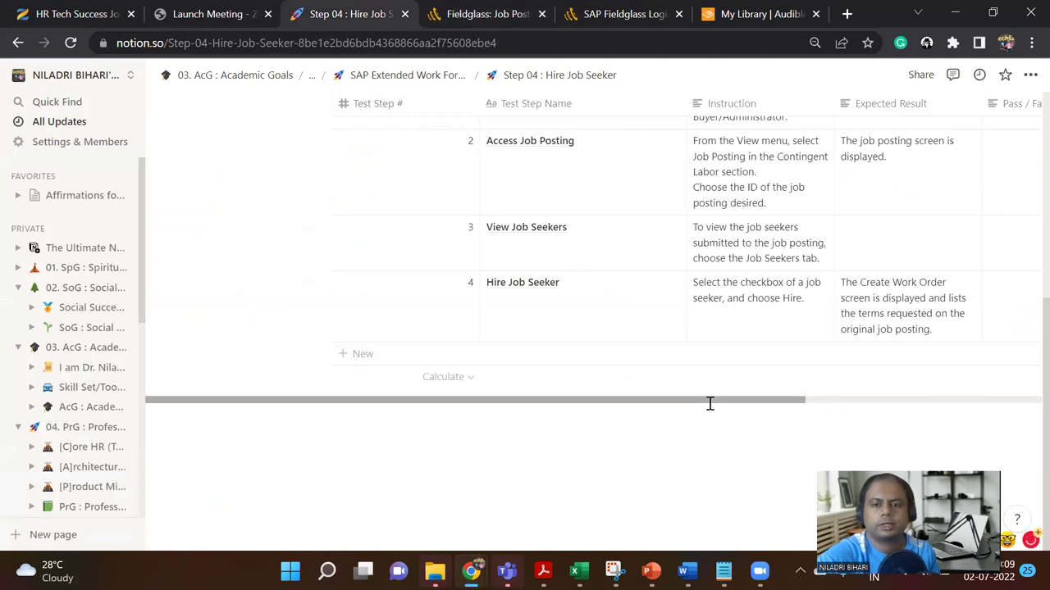
{"action": "left_click", "coordinate": [497, 12]}
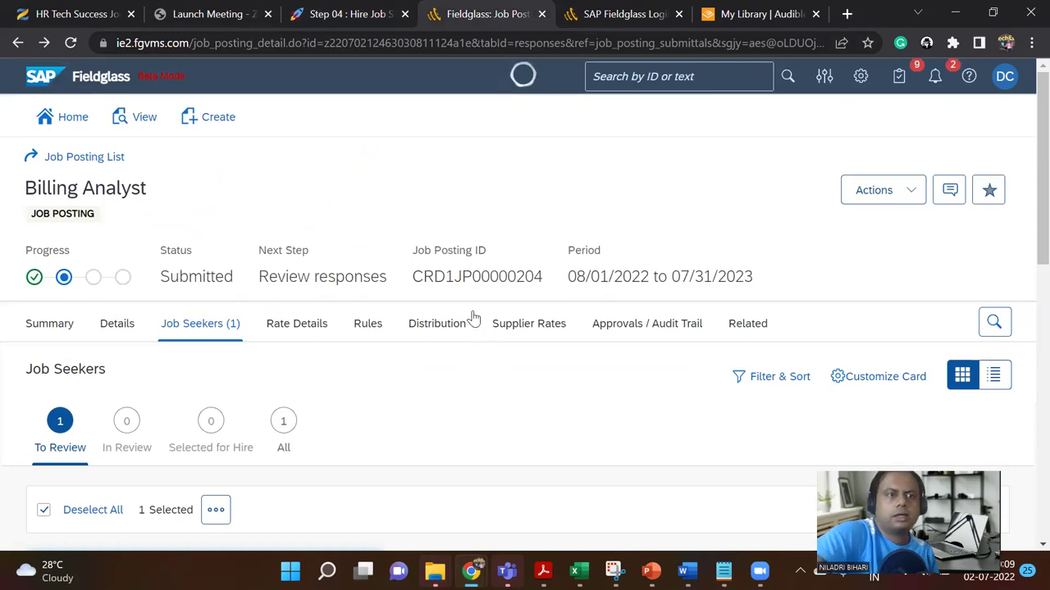
{"action": "scroll", "coordinate": [397, 386], "scroll_direction": "down", "scroll_amount": 1}
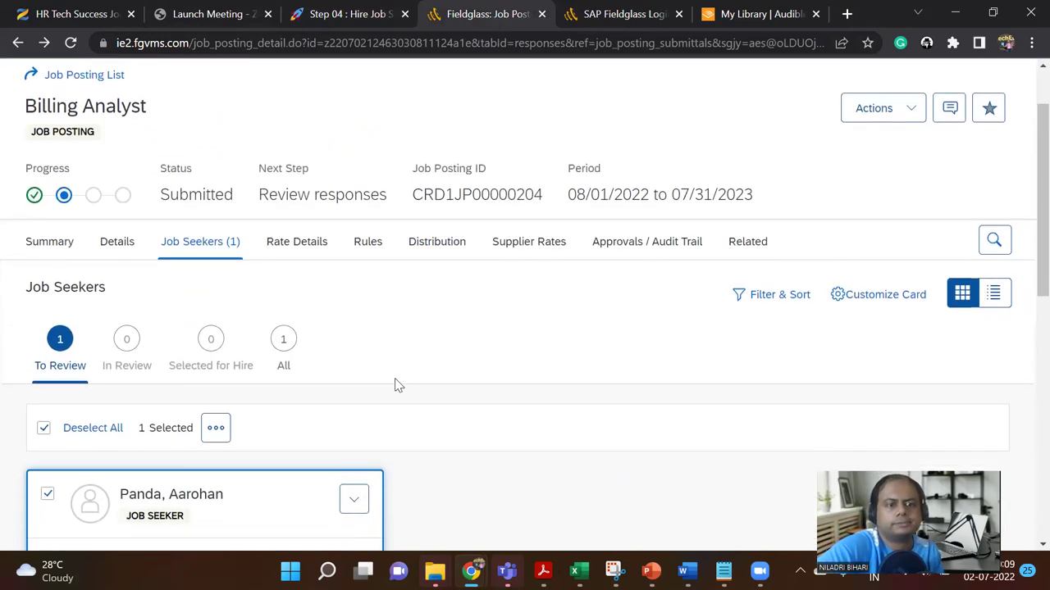
{"action": "scroll", "coordinate": [398, 386], "scroll_direction": "down", "scroll_amount": 2}
{"action": "scroll", "coordinate": [398, 383], "scroll_direction": "down", "scroll_amount": 4}
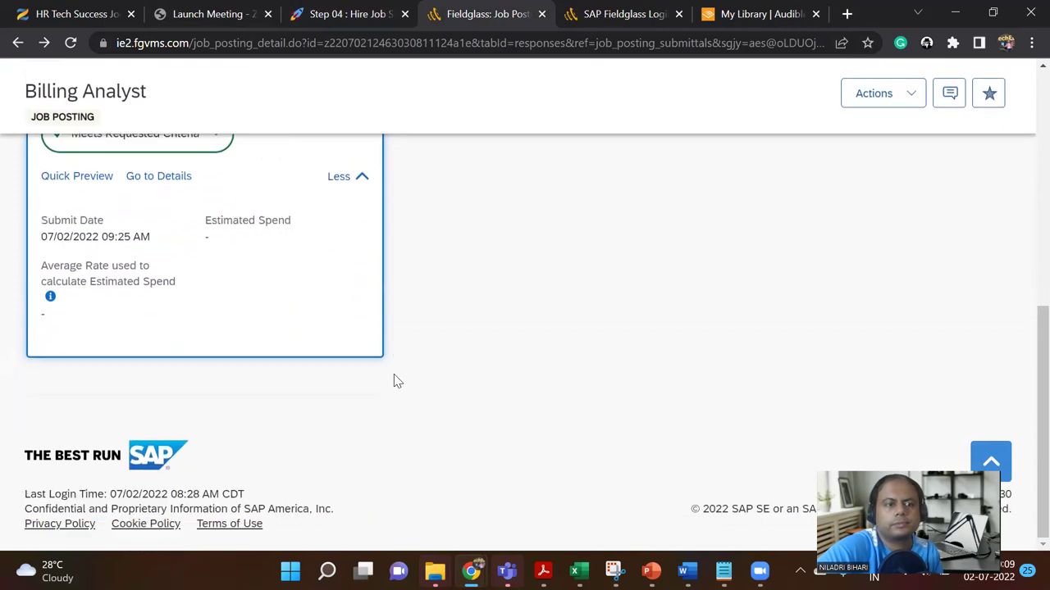
{"action": "scroll", "coordinate": [395, 377], "scroll_direction": "up", "scroll_amount": 5}
Step: Reopen the job seeker's options and actions, then open the posting's Actions list
{"action": "left_click", "coordinate": [353, 289]}
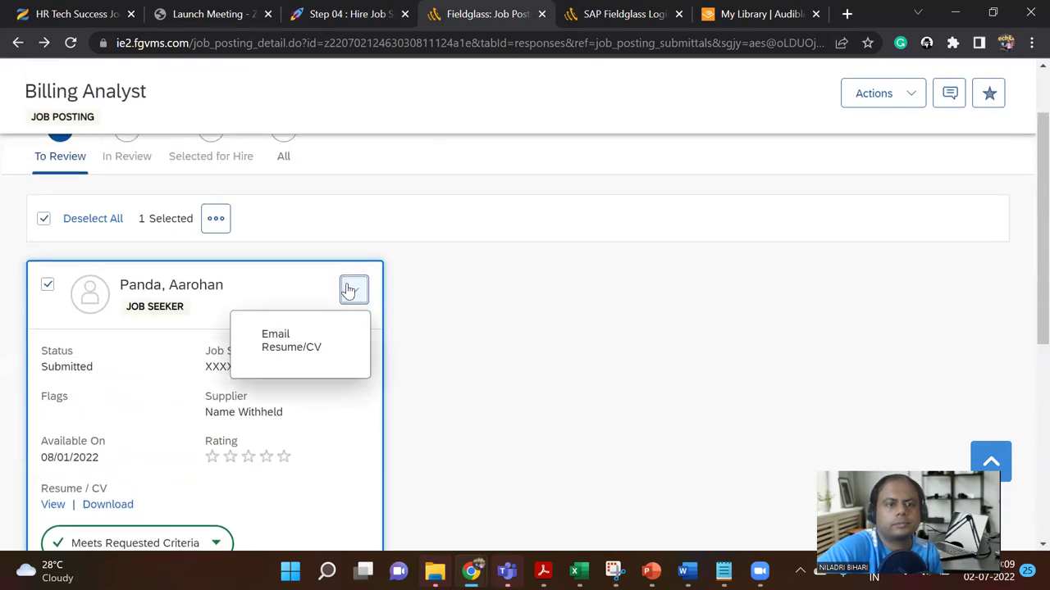
{"action": "left_click_drag", "start_coordinate": [334, 323], "coordinate": [271, 287]}
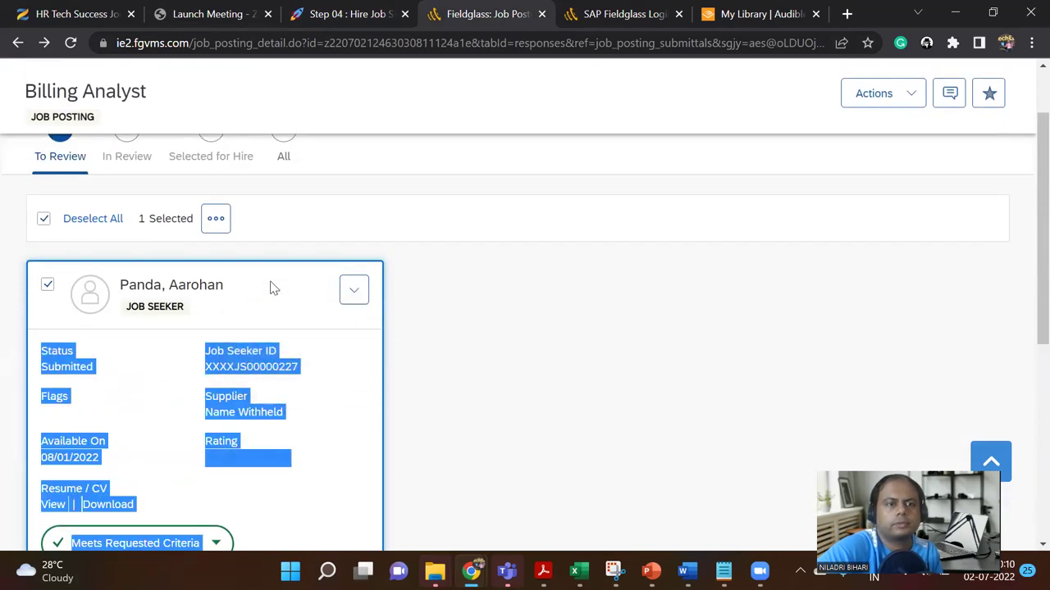
{"action": "left_click", "coordinate": [217, 220]}
{"action": "left_click", "coordinate": [579, 325]}
{"action": "scroll", "coordinate": [579, 325], "scroll_direction": "up", "scroll_amount": 3}
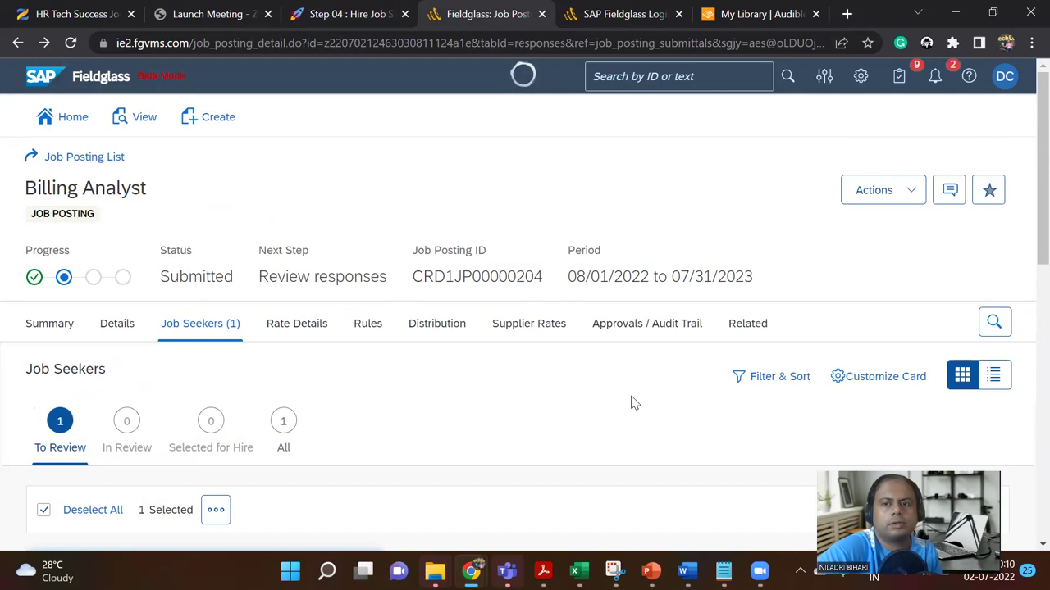
{"action": "left_click", "coordinate": [911, 201]}
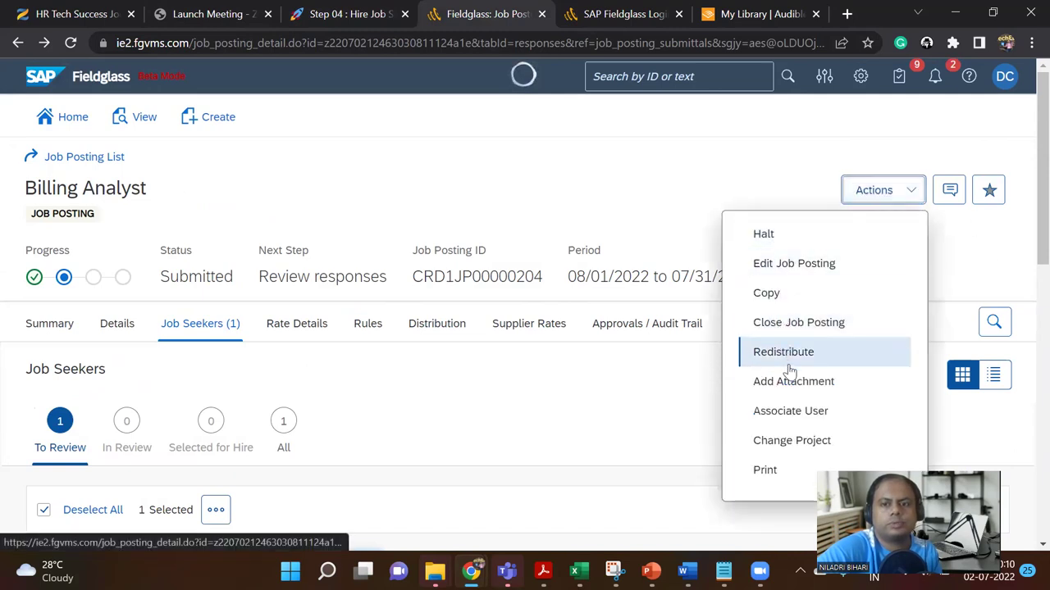
{"action": "scroll", "coordinate": [794, 382], "scroll_direction": "down", "scroll_amount": 2}
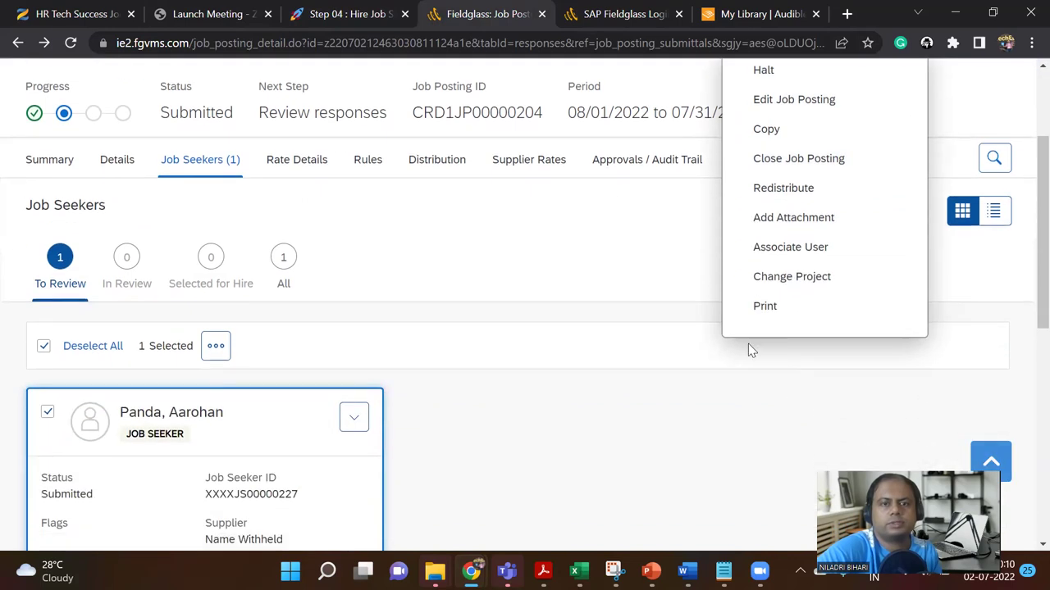
{"action": "left_click", "coordinate": [711, 265]}
{"action": "scroll", "coordinate": [711, 265], "scroll_direction": "up", "scroll_amount": 2}
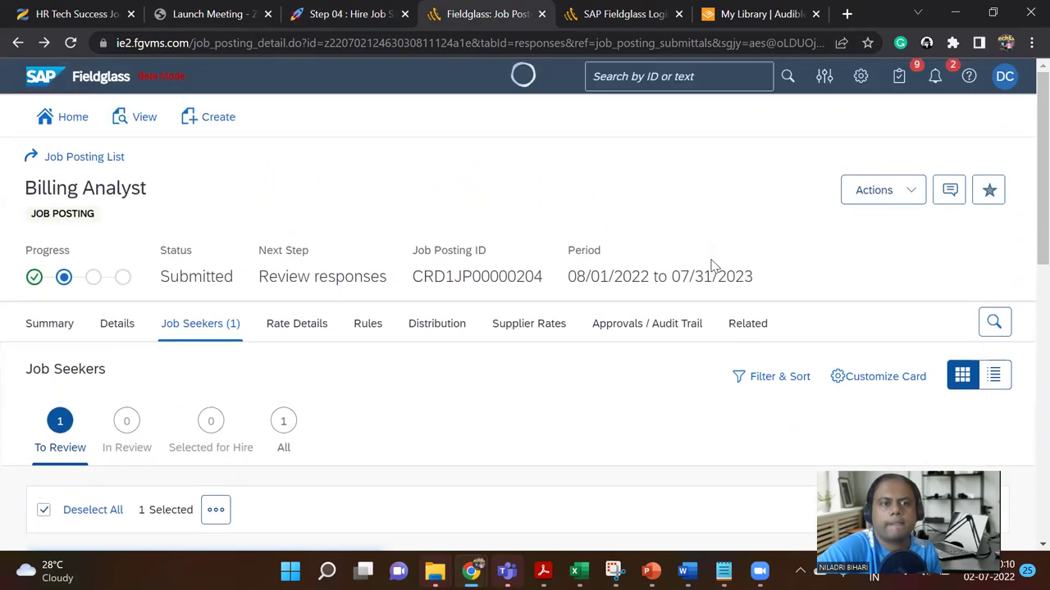
{"action": "scroll", "coordinate": [712, 265], "scroll_direction": "down", "scroll_amount": 2}
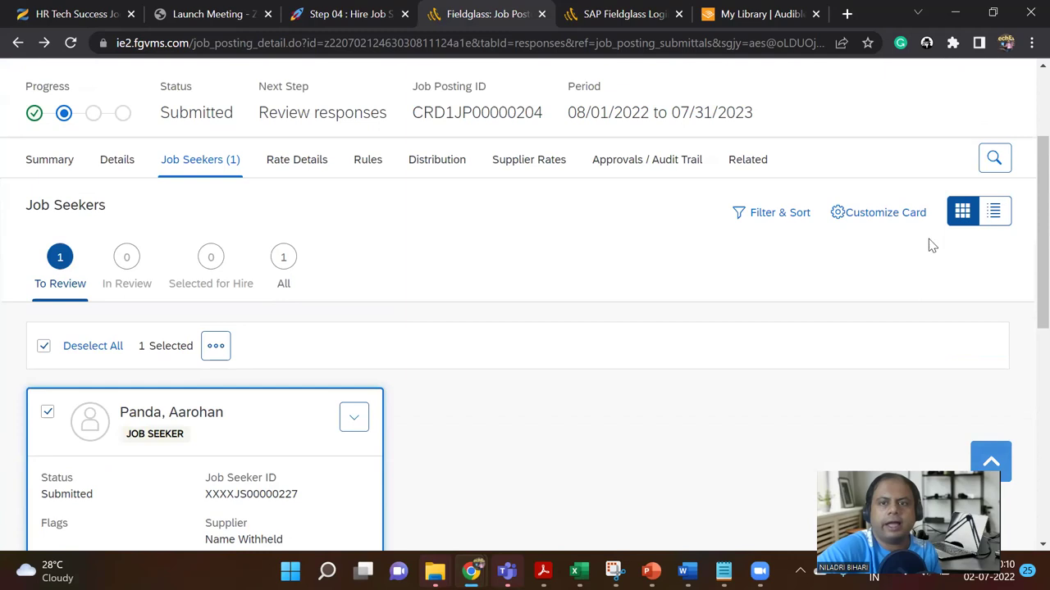
{"action": "left_click", "coordinate": [210, 261]}
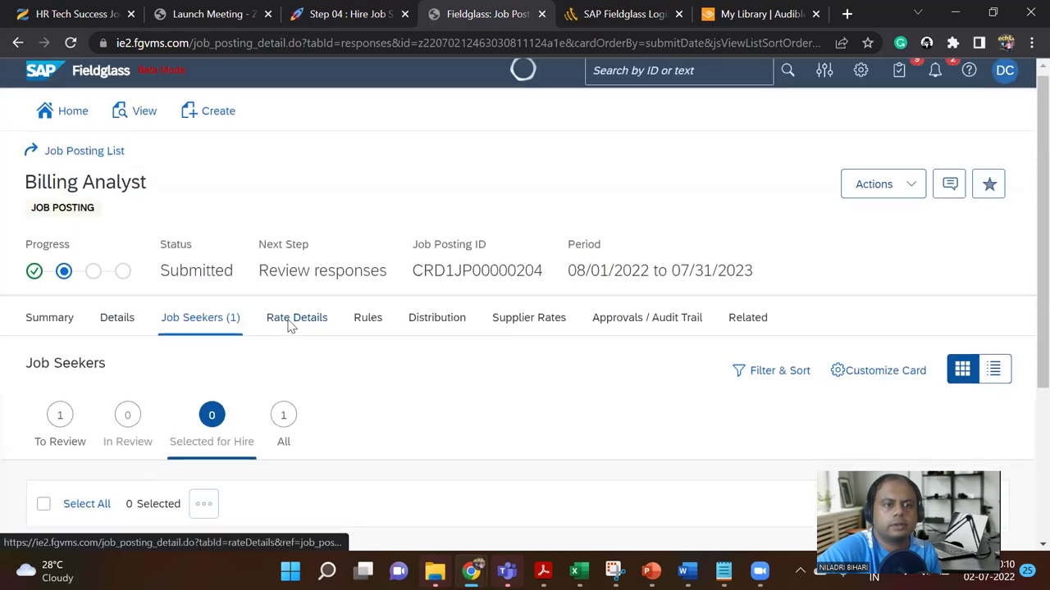
{"action": "scroll", "coordinate": [205, 304], "scroll_direction": "down", "scroll_amount": 3}
{"action": "left_click", "coordinate": [63, 187]}
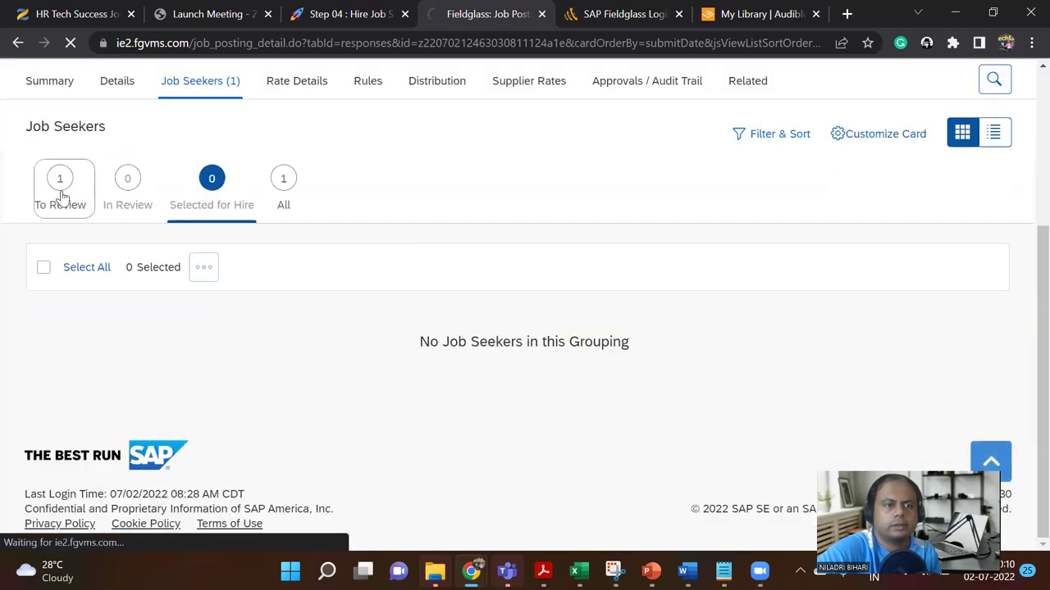
{"action": "scroll", "coordinate": [112, 406], "scroll_direction": "down", "scroll_amount": 2}
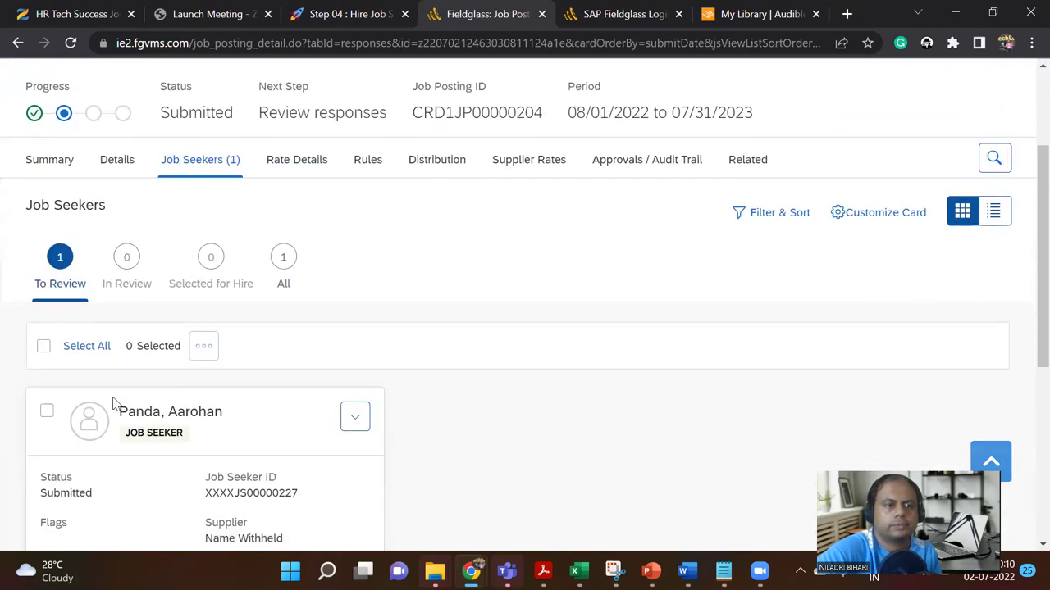
{"action": "scroll", "coordinate": [115, 403], "scroll_direction": "down", "scroll_amount": 4}
{"action": "scroll", "coordinate": [82, 286], "scroll_direction": "up", "scroll_amount": 1}
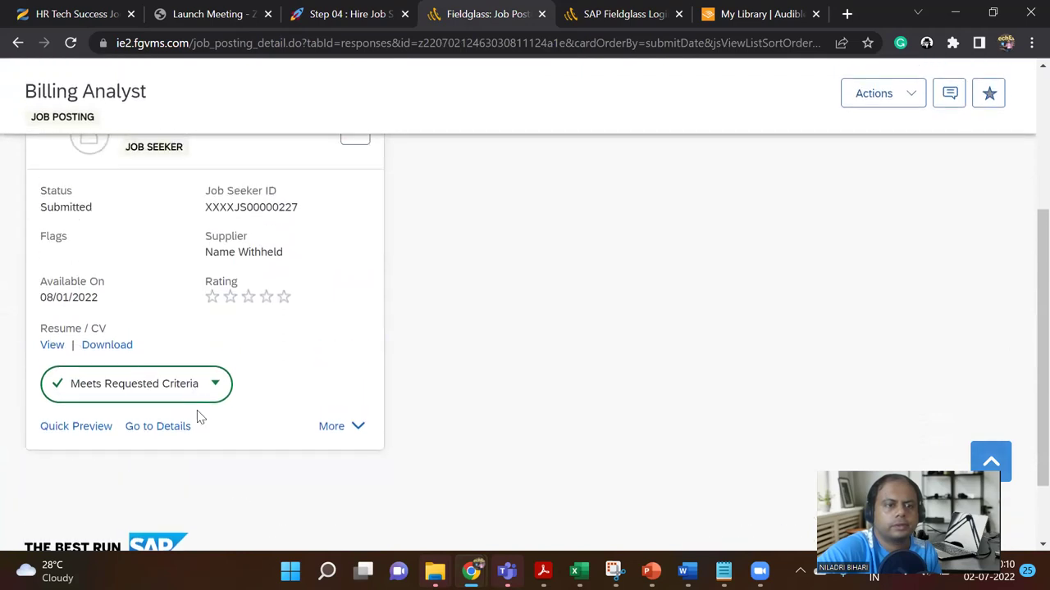
{"action": "left_click", "coordinate": [337, 428]}
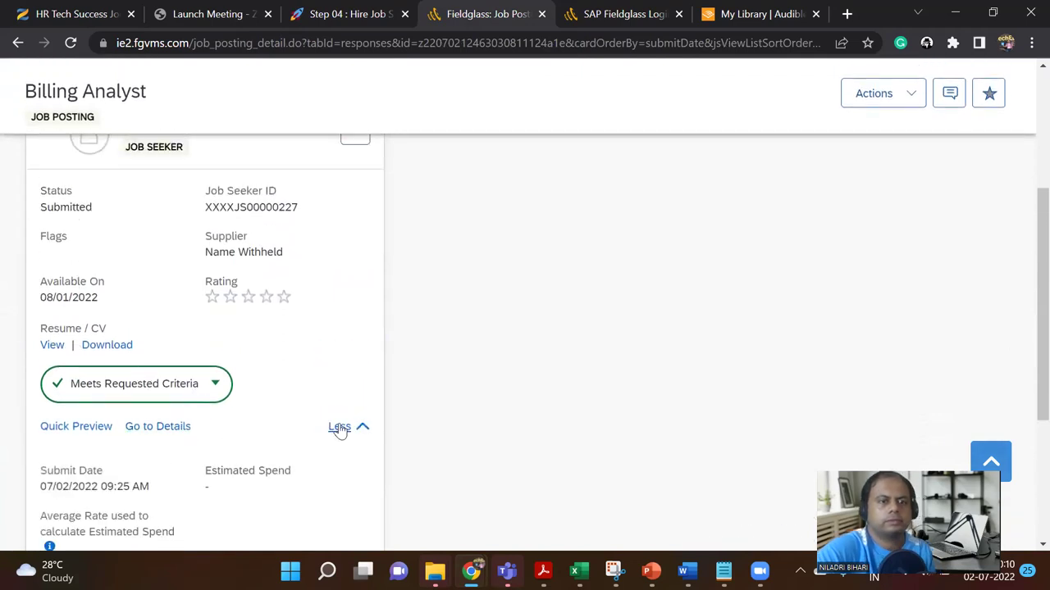
{"action": "scroll", "coordinate": [315, 435], "scroll_direction": "up", "scroll_amount": 1}
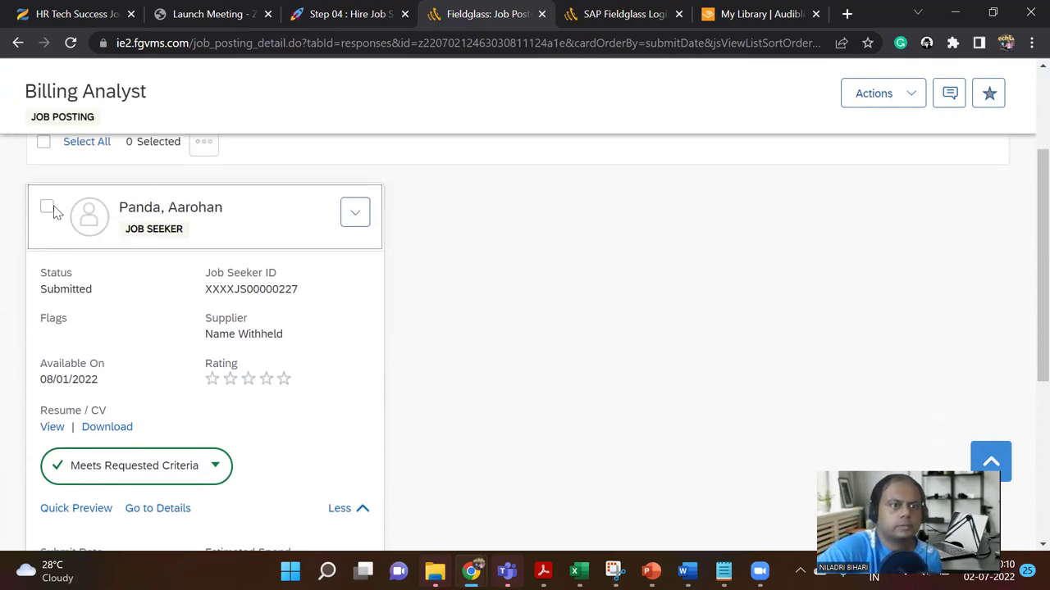
{"action": "scroll", "coordinate": [55, 212], "scroll_direction": "up", "scroll_amount": 4}
{"action": "scroll", "coordinate": [58, 386], "scroll_direction": "down", "scroll_amount": 2}
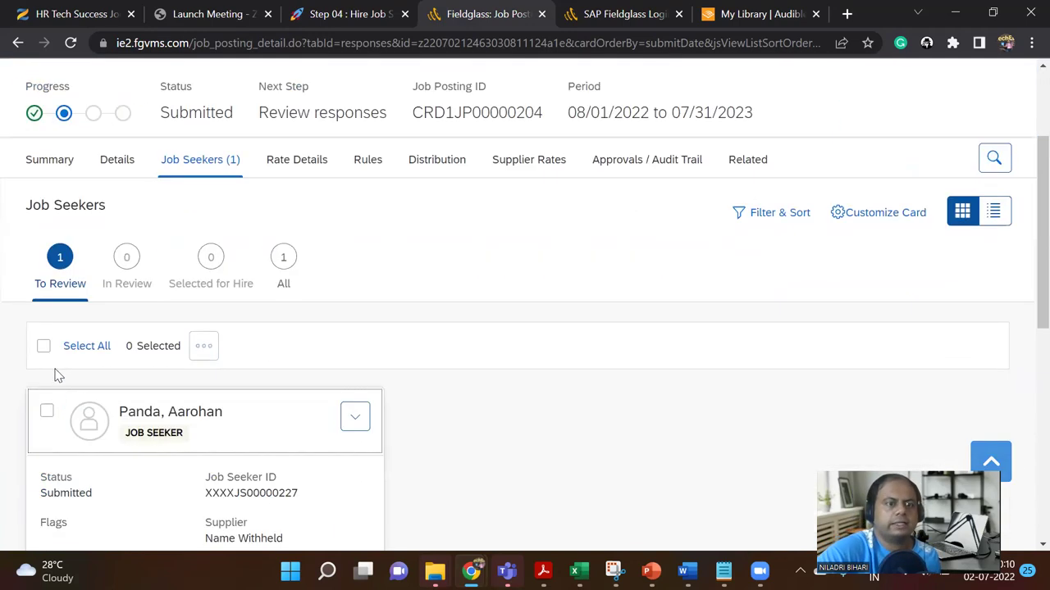
{"action": "left_click", "coordinate": [44, 347]}
{"action": "left_click", "coordinate": [216, 346]}
Step: Email the Billing Analyst applicant's Resume/CV, choosing Generic User as the recipient
{"action": "left_click", "coordinate": [239, 398]}
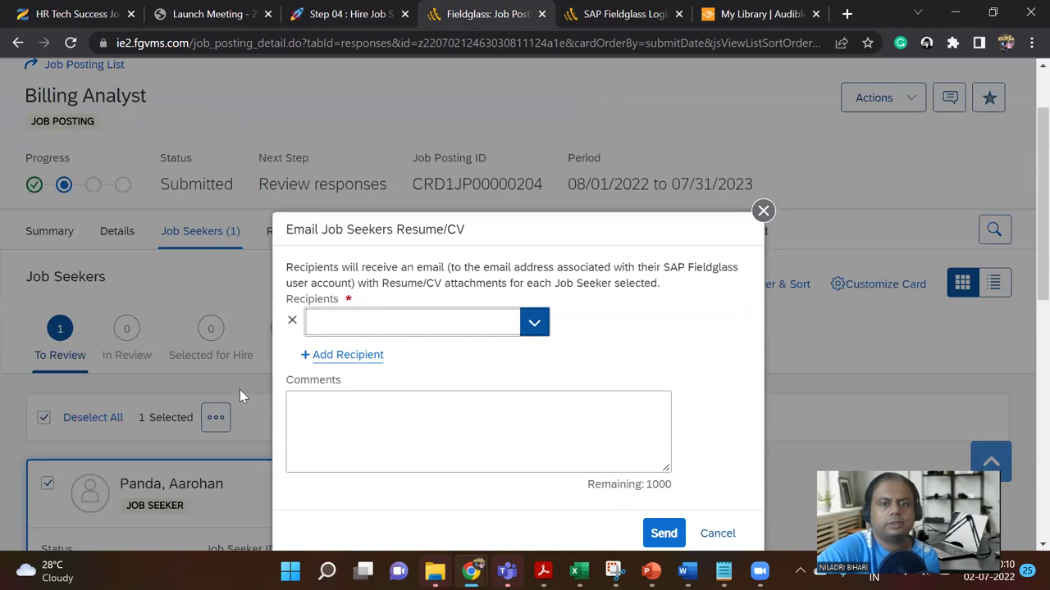
{"action": "left_click", "coordinate": [538, 324]}
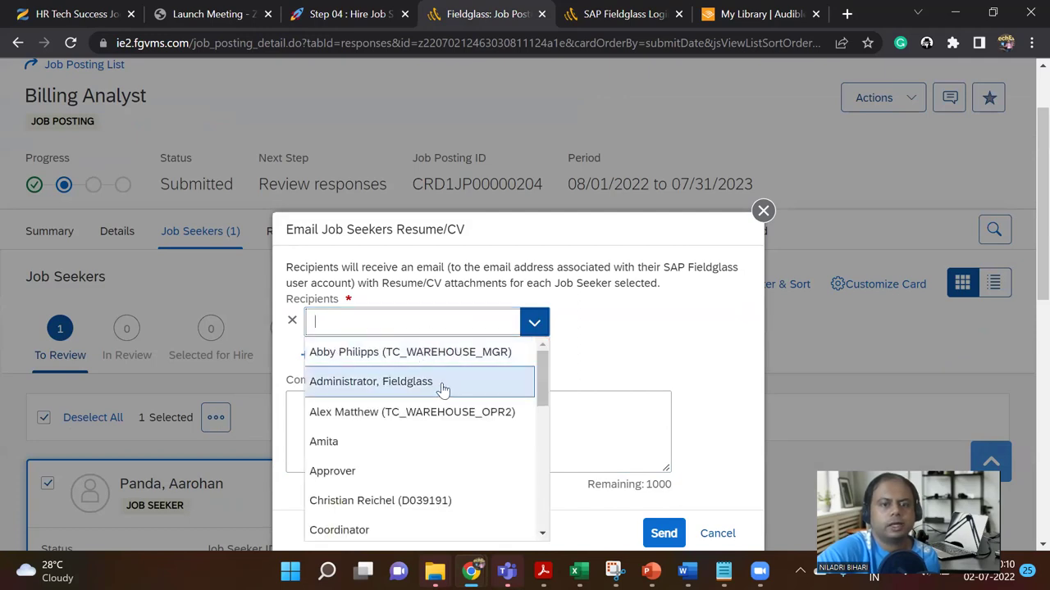
{"action": "scroll", "coordinate": [443, 390], "scroll_direction": "down", "scroll_amount": 2}
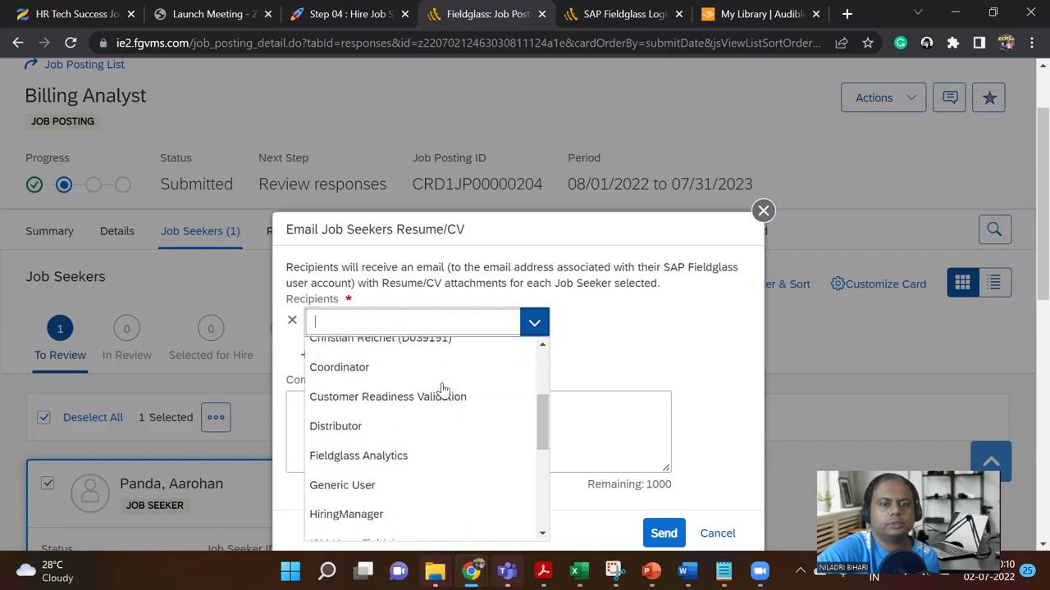
{"action": "left_click", "coordinate": [398, 488]}
{"action": "scroll", "coordinate": [447, 426], "scroll_direction": "down", "scroll_amount": 2}
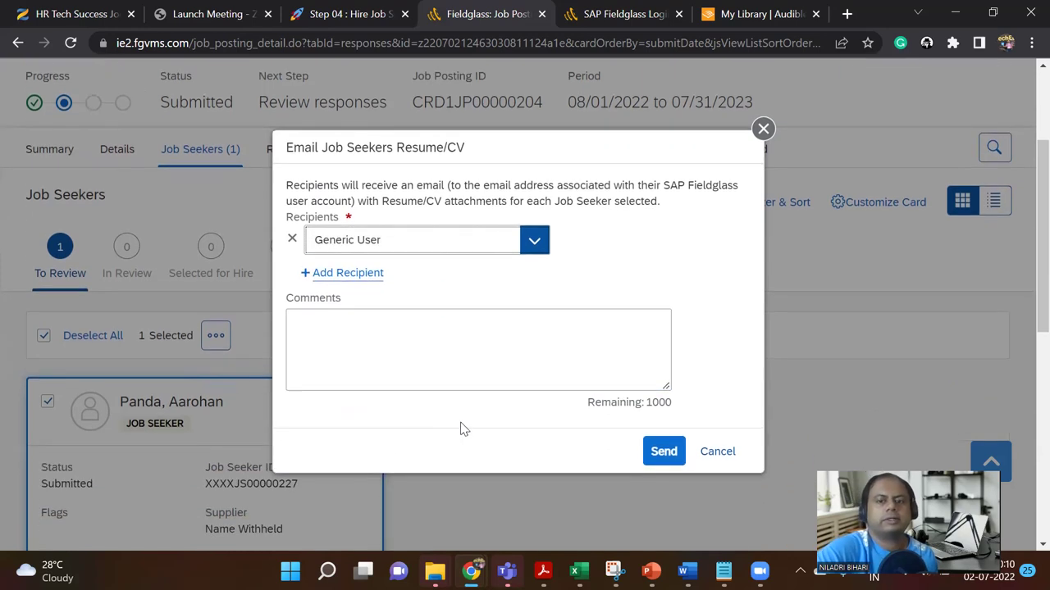
{"action": "left_click", "coordinate": [656, 451]}
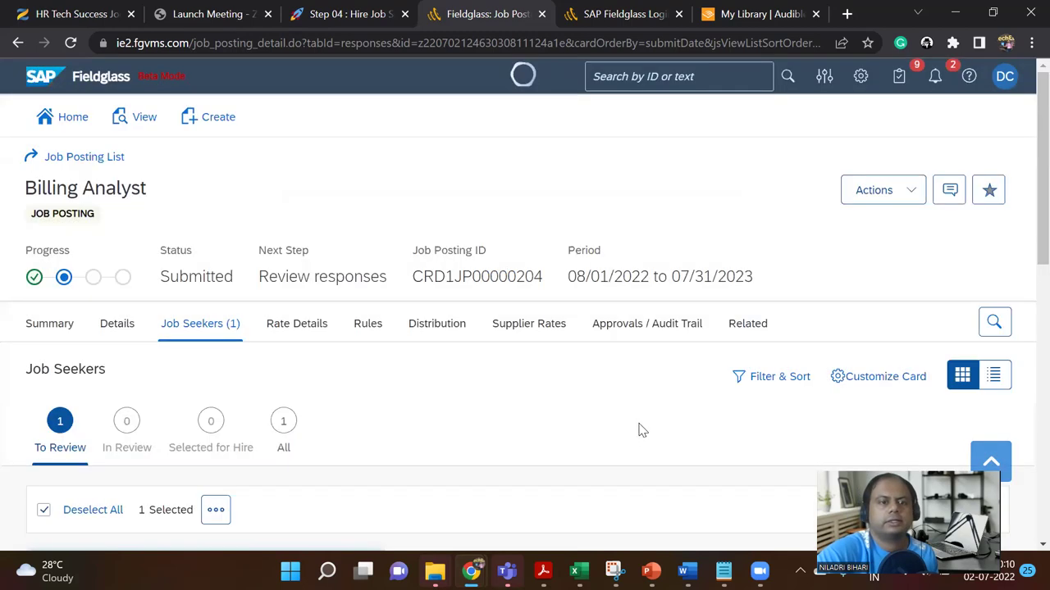
{"action": "scroll", "coordinate": [497, 441], "scroll_direction": "down", "scroll_amount": 4}
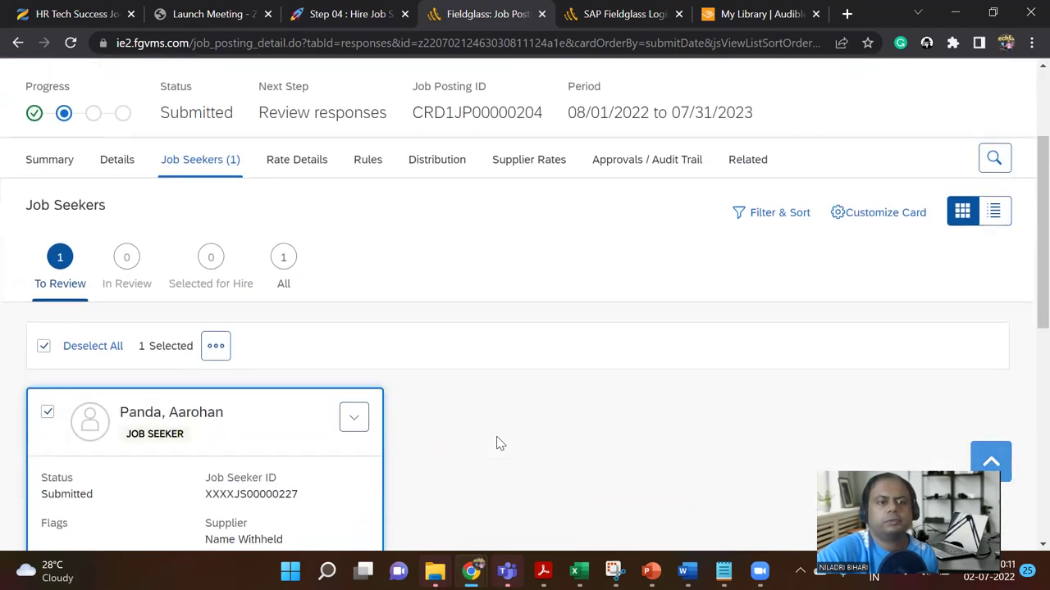
Step: Switch the Job Seekers display to table view and select the single applicant
{"action": "scroll", "coordinate": [513, 437], "scroll_direction": "up", "scroll_amount": 4}
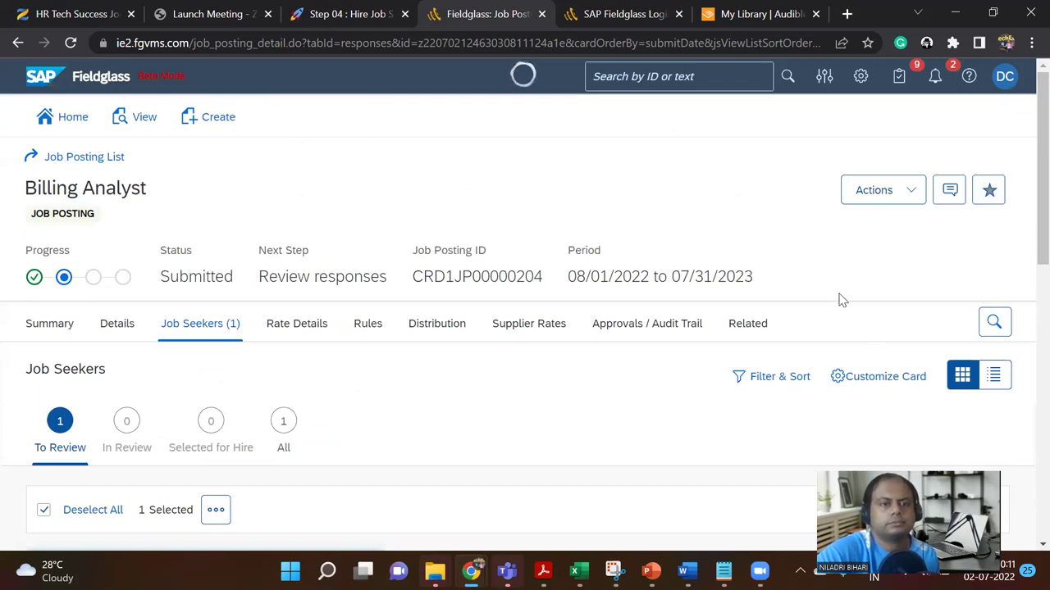
{"action": "scroll", "coordinate": [839, 301], "scroll_direction": "down", "scroll_amount": 3}
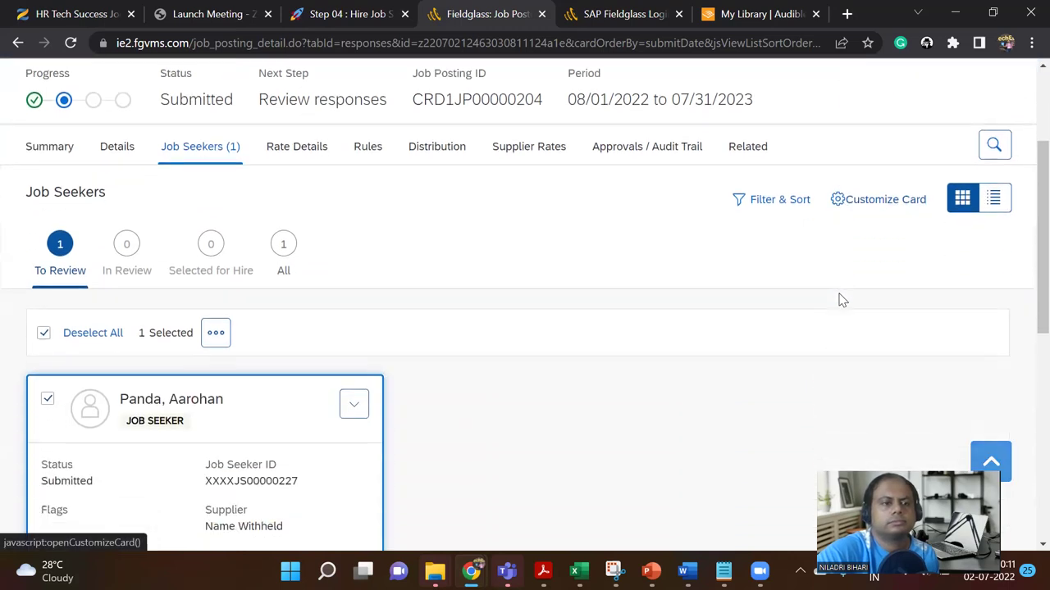
{"action": "left_click", "coordinate": [354, 334]}
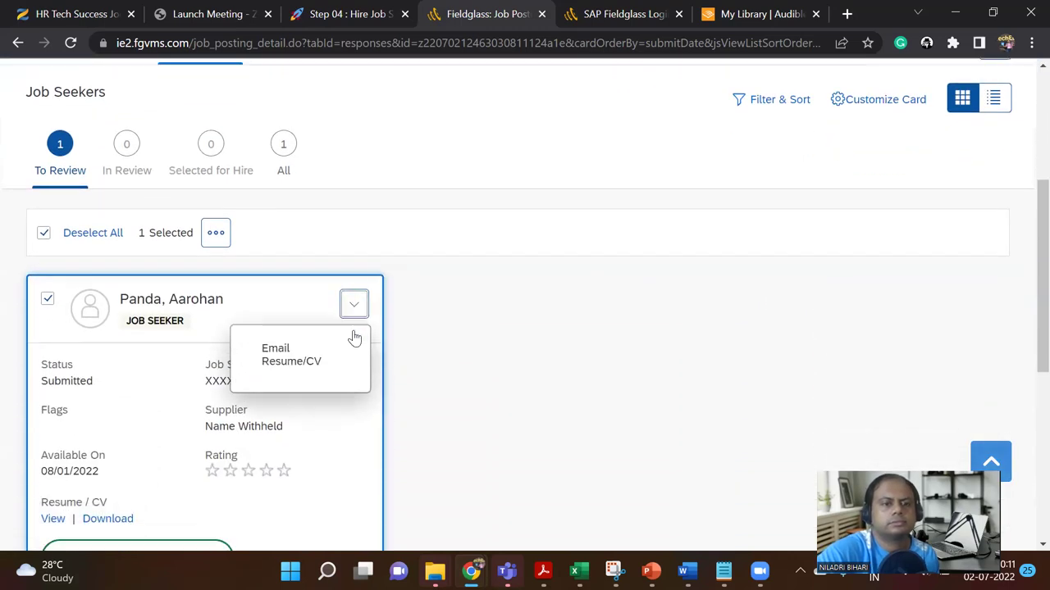
{"action": "scroll", "coordinate": [351, 334], "scroll_direction": "down", "scroll_amount": 5}
{"action": "scroll", "coordinate": [358, 330], "scroll_direction": "up", "scroll_amount": 4}
{"action": "scroll", "coordinate": [374, 316], "scroll_direction": "up", "scroll_amount": 4}
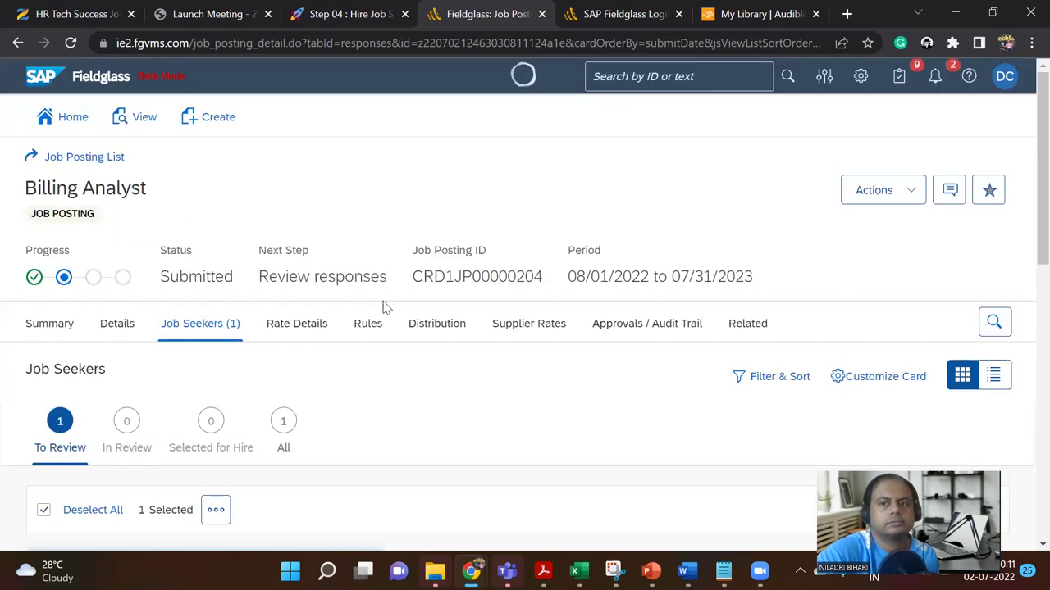
{"action": "scroll", "coordinate": [1025, 237], "scroll_direction": "down", "scroll_amount": 2}
{"action": "left_click", "coordinate": [996, 212]}
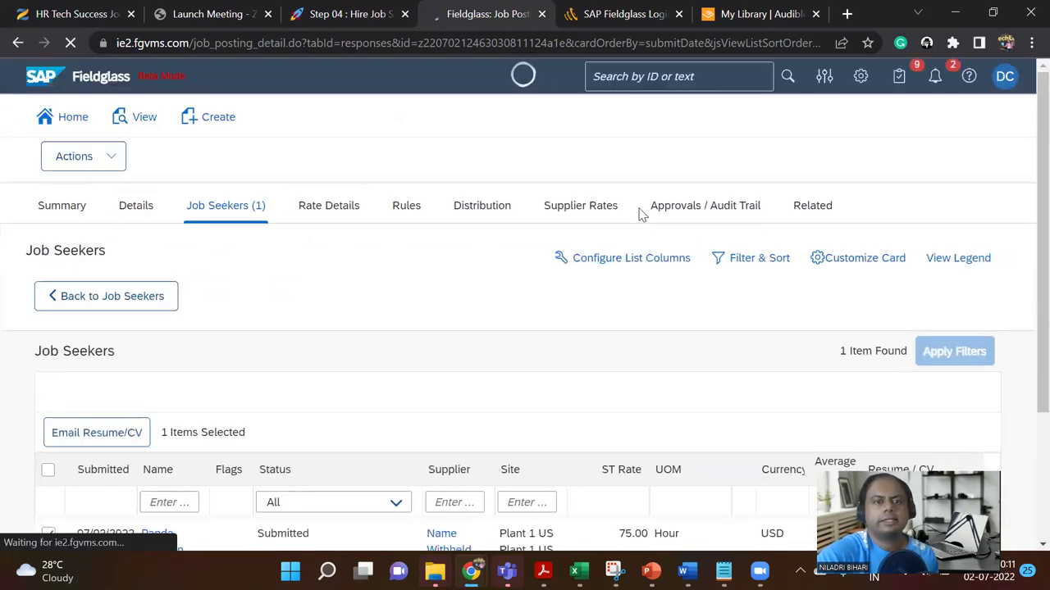
{"action": "scroll", "coordinate": [586, 328], "scroll_direction": "down", "scroll_amount": 2}
{"action": "scroll", "coordinate": [585, 324], "scroll_direction": "down", "scroll_amount": 1}
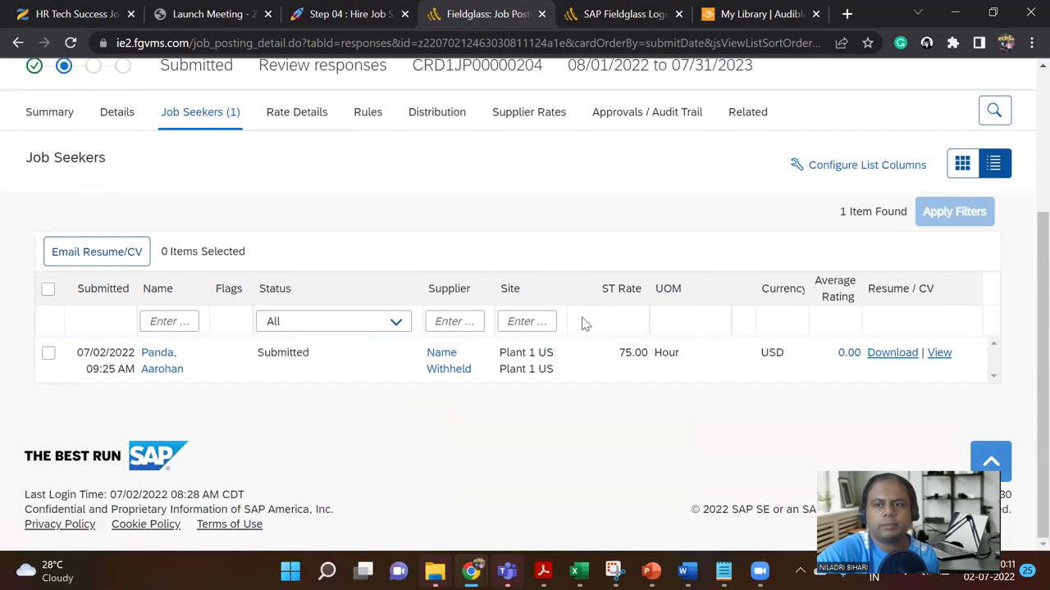
{"action": "left_click", "coordinate": [48, 291]}
{"action": "scroll", "coordinate": [206, 303], "scroll_direction": "up", "scroll_amount": 1}
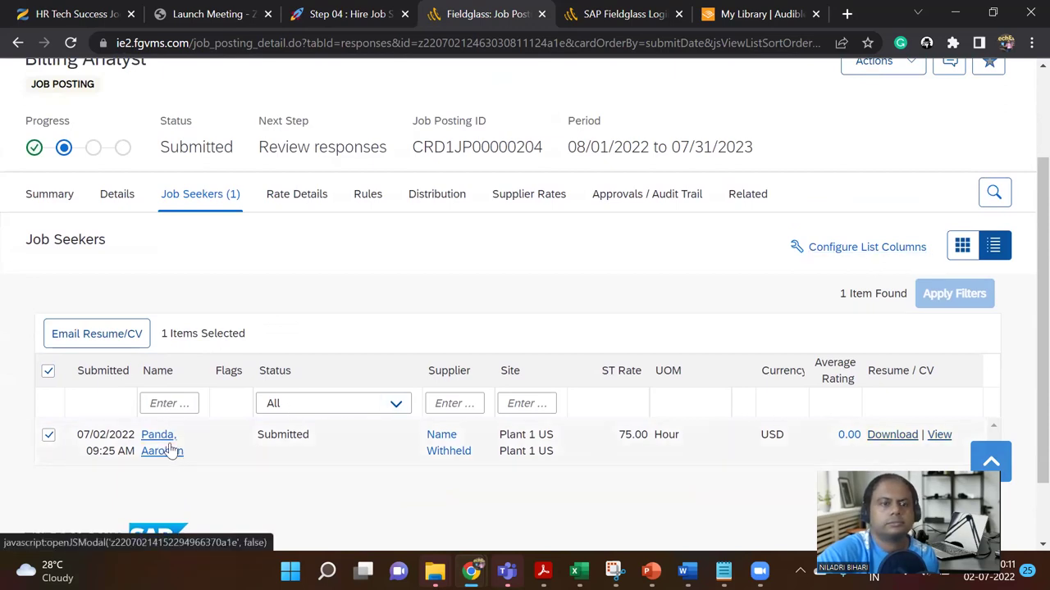
Step: Check the Hire Job Seeker test steps in Notion, then return to Fieldglass
{"action": "left_click", "coordinate": [354, 12]}
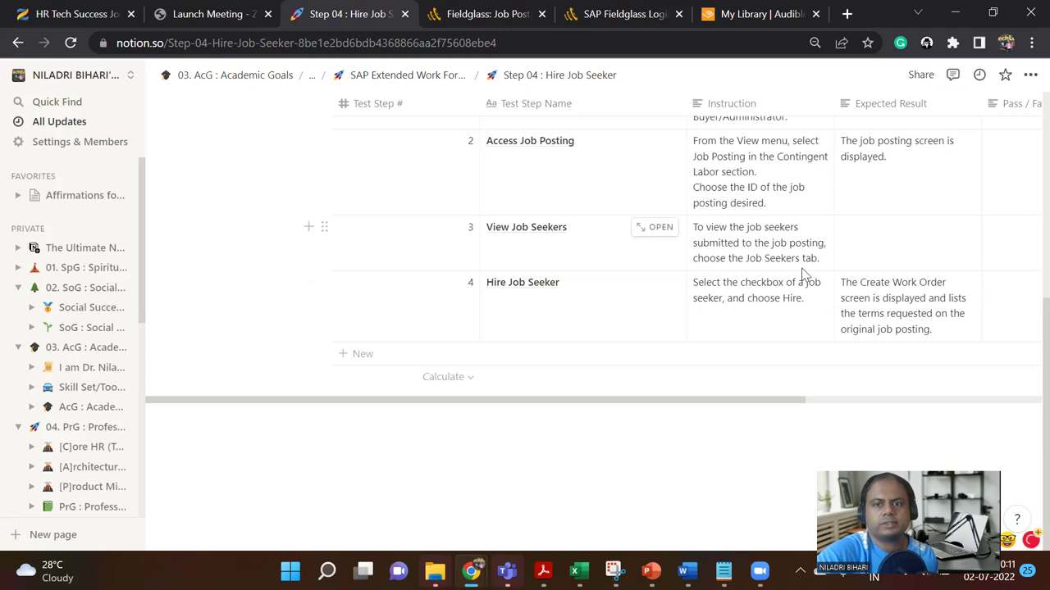
{"action": "left_click", "coordinate": [489, 14]}
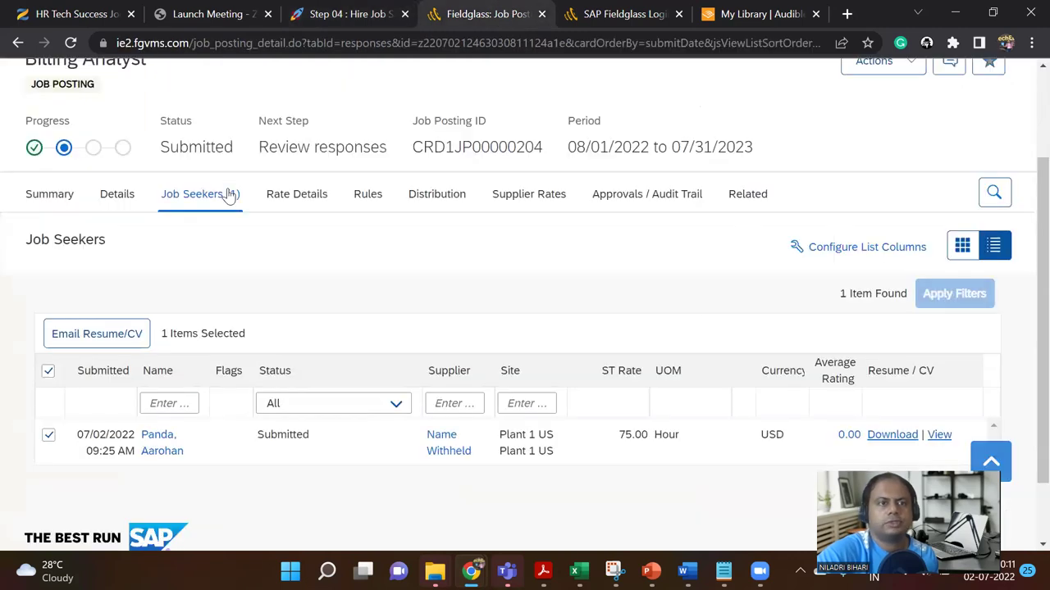
{"action": "scroll", "coordinate": [230, 196], "scroll_direction": "up", "scroll_amount": 2}
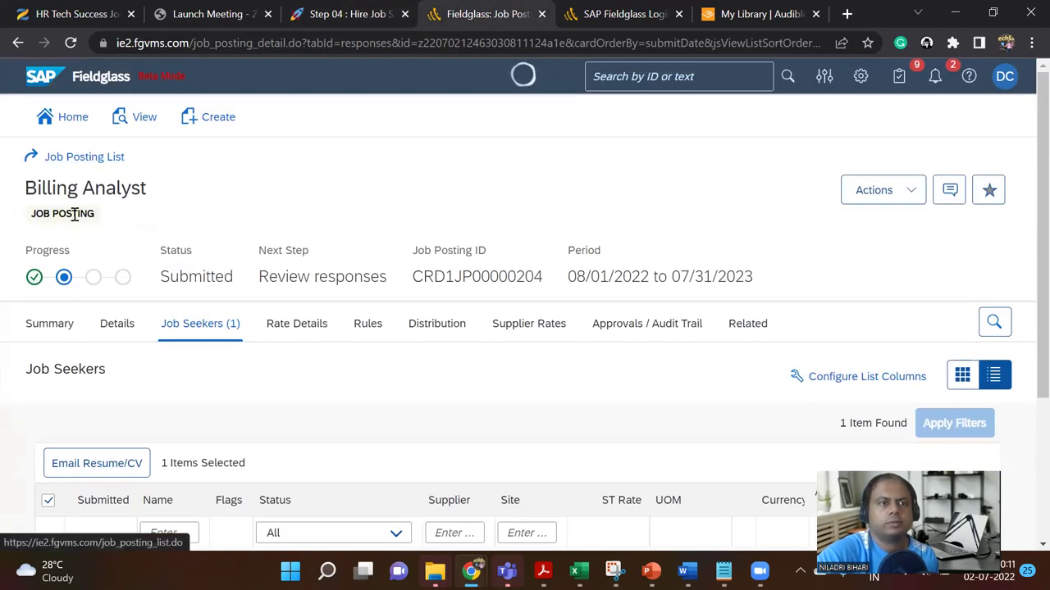
Step: Open the Billing Analyst applicant's record from the full job seekers list
{"action": "left_click", "coordinate": [140, 120]}
{"action": "left_click", "coordinate": [359, 289]}
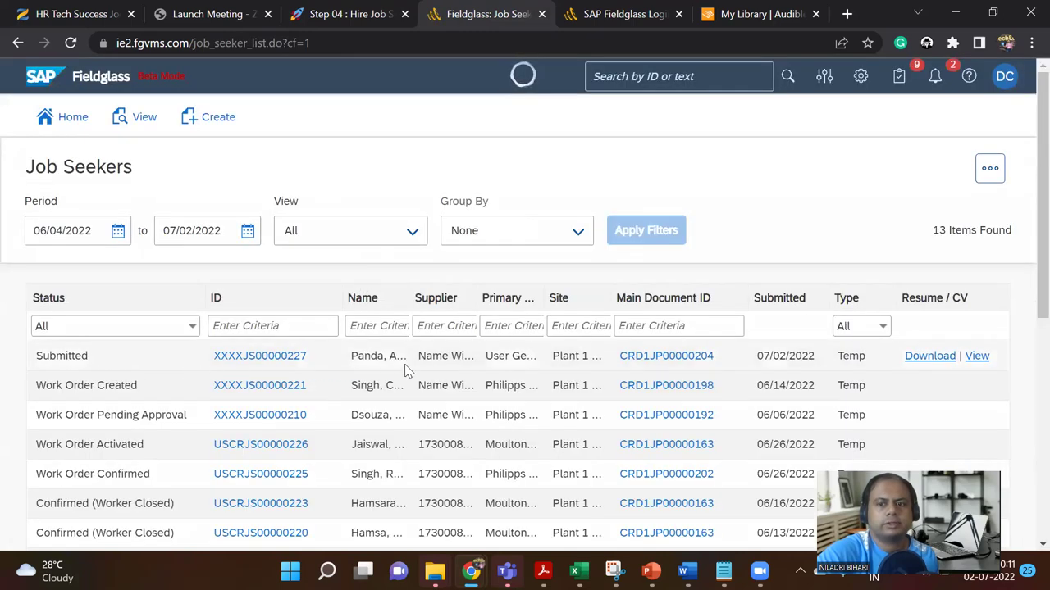
{"action": "left_click", "coordinate": [271, 363]}
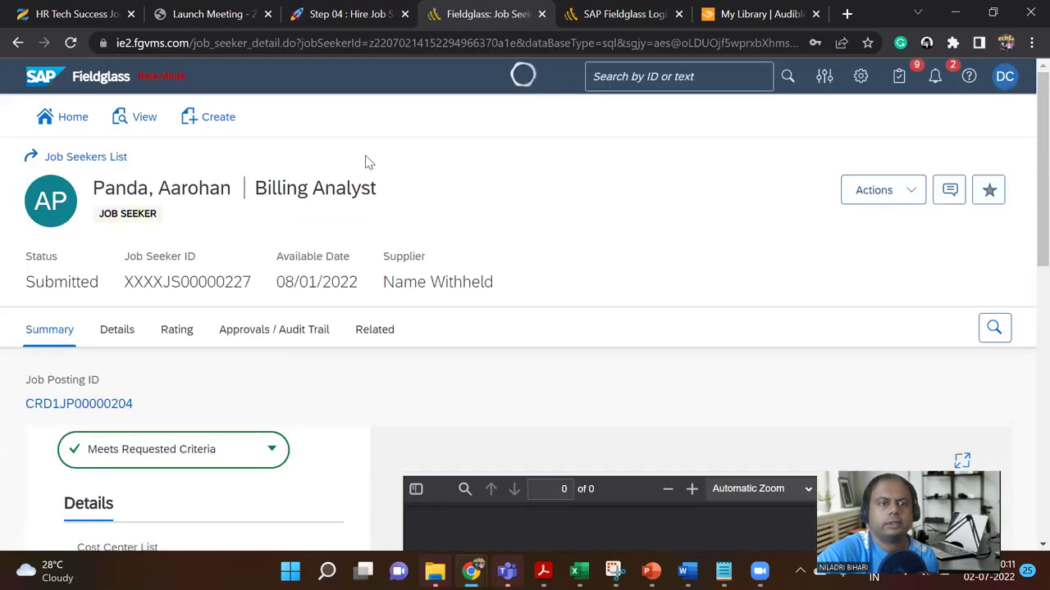
{"action": "scroll", "coordinate": [529, 373], "scroll_direction": "down", "scroll_amount": 2}
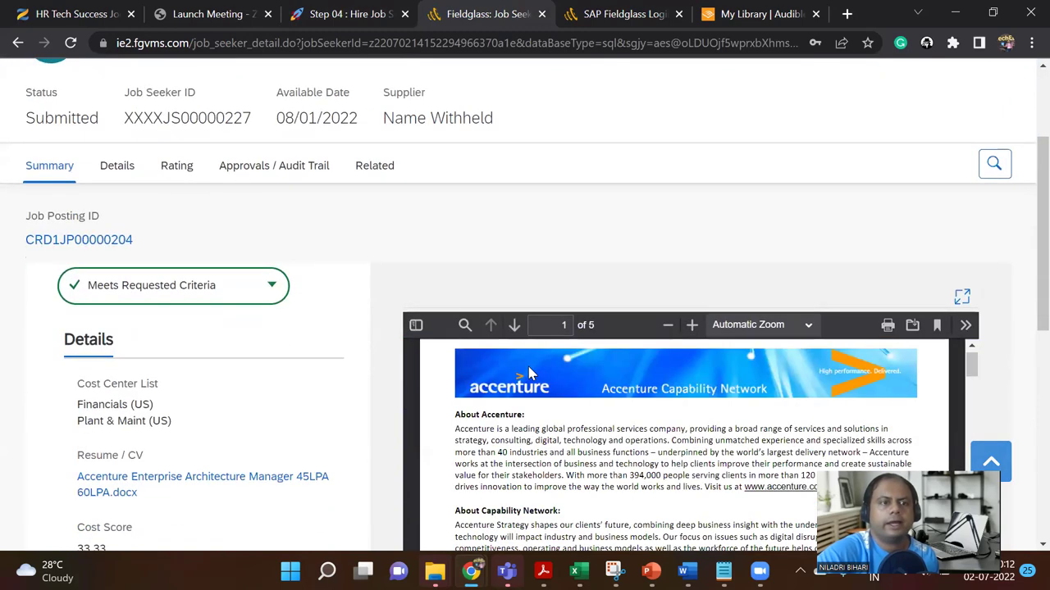
{"action": "scroll", "coordinate": [427, 335], "scroll_direction": "down", "scroll_amount": 1}
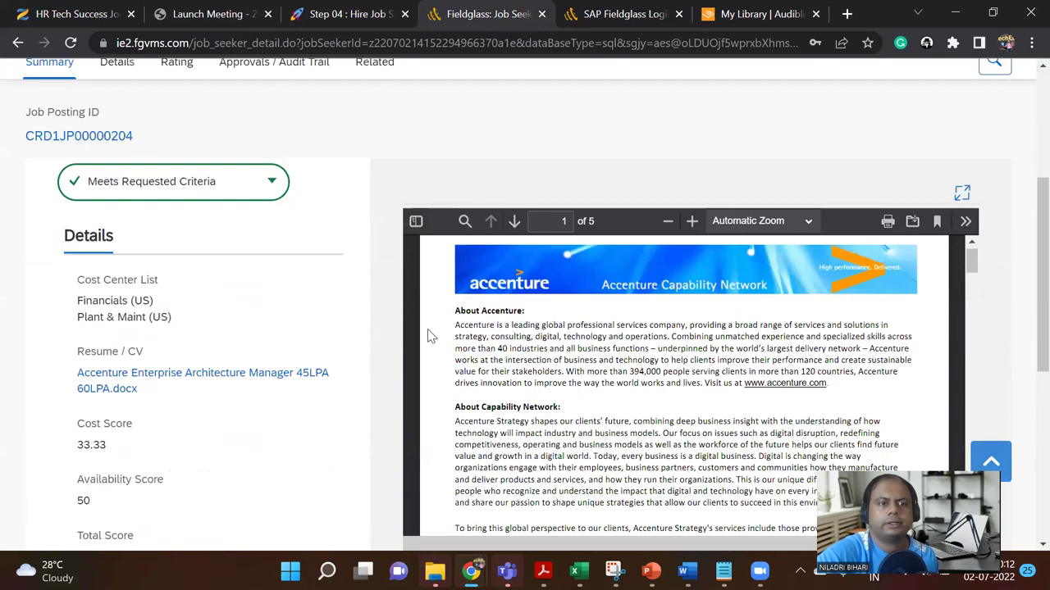
{"action": "scroll", "coordinate": [427, 335], "scroll_direction": "down", "scroll_amount": 4}
{"action": "scroll", "coordinate": [426, 334], "scroll_direction": "up", "scroll_amount": 3}
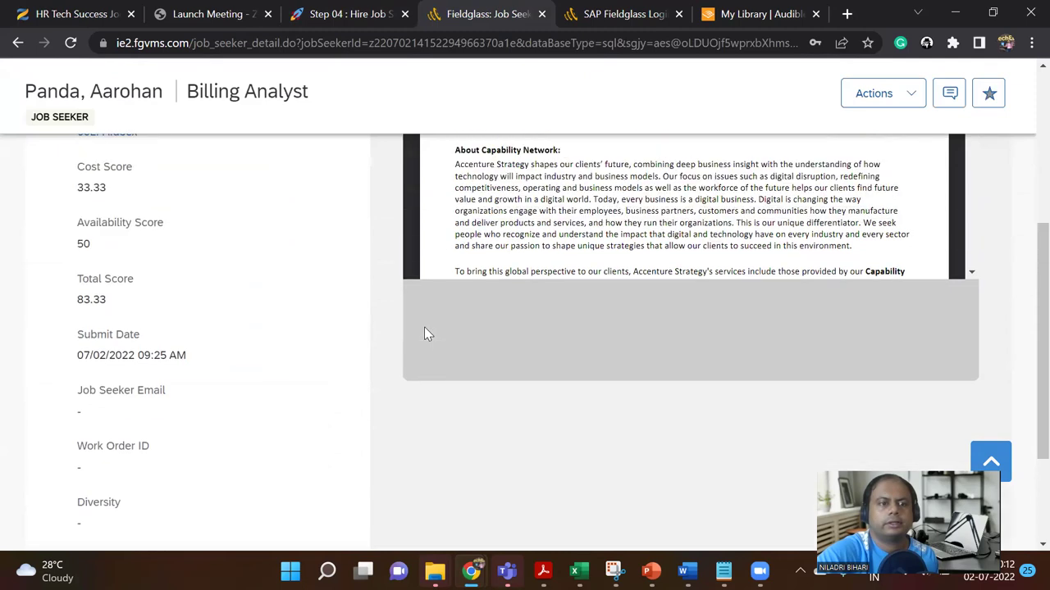
{"action": "scroll", "coordinate": [425, 334], "scroll_direction": "down", "scroll_amount": 3}
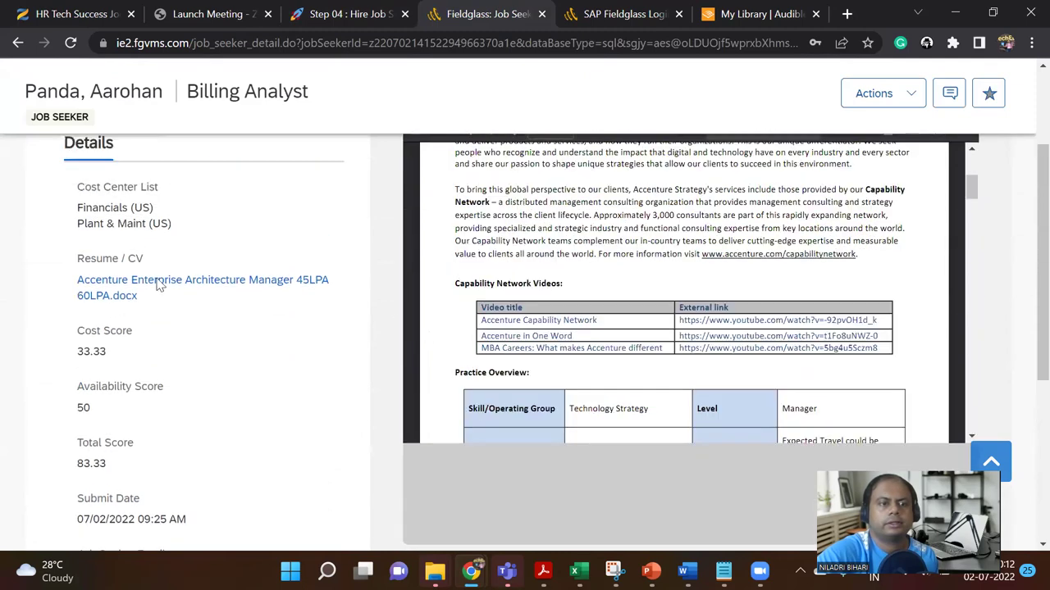
{"action": "scroll", "coordinate": [274, 309], "scroll_direction": "down", "scroll_amount": 5}
{"action": "scroll", "coordinate": [273, 305], "scroll_direction": "up", "scroll_amount": 10}
Step: Review the job seeker's detailed information and ratings
{"action": "left_click", "coordinate": [128, 332]}
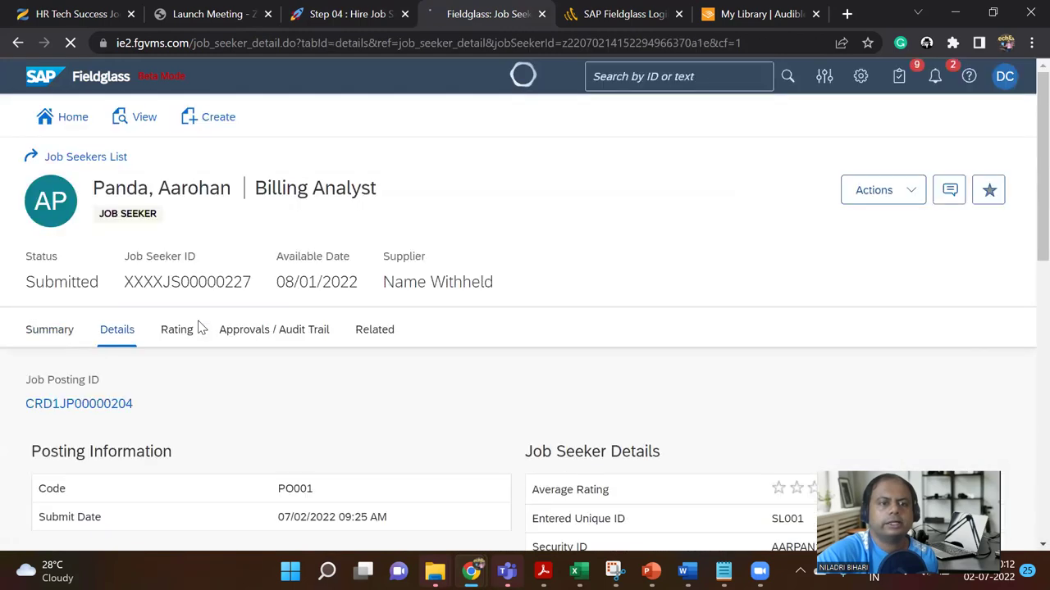
{"action": "scroll", "coordinate": [201, 328], "scroll_direction": "down", "scroll_amount": 3}
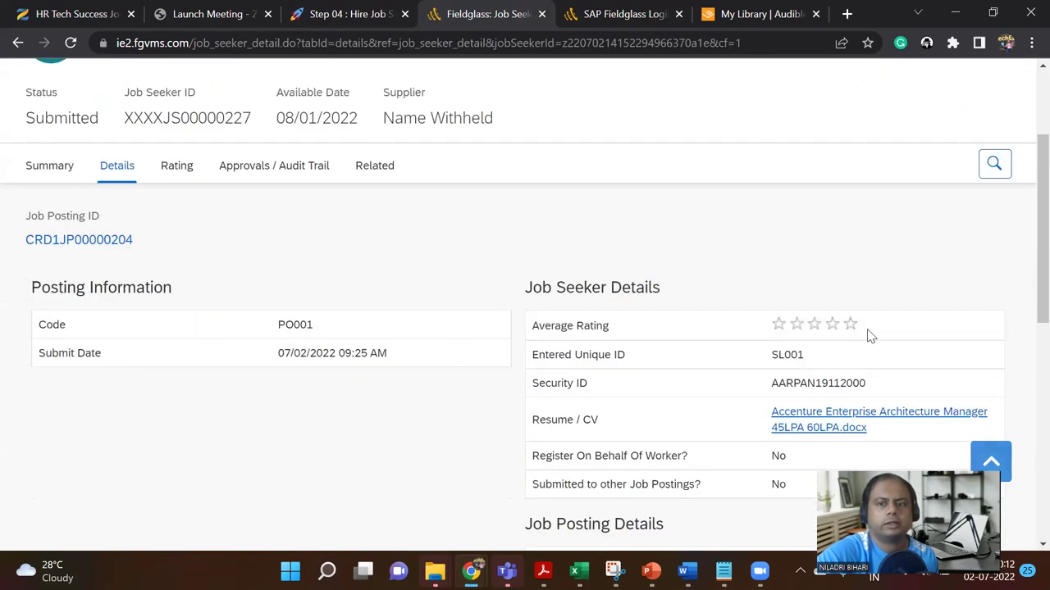
{"action": "scroll", "coordinate": [574, 336], "scroll_direction": "down", "scroll_amount": 10}
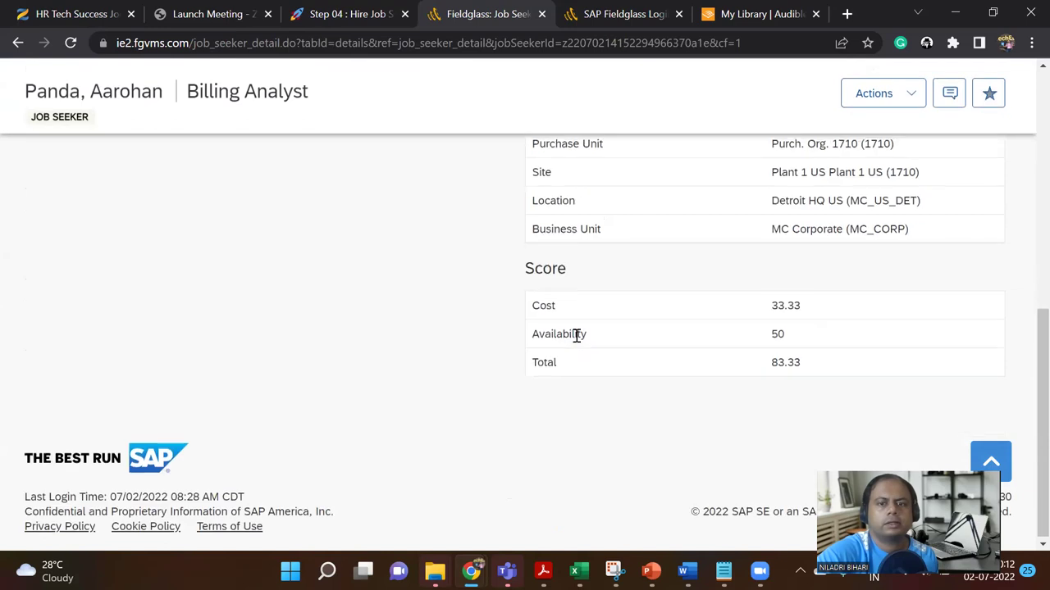
{"action": "scroll", "coordinate": [576, 336], "scroll_direction": "up", "scroll_amount": 15}
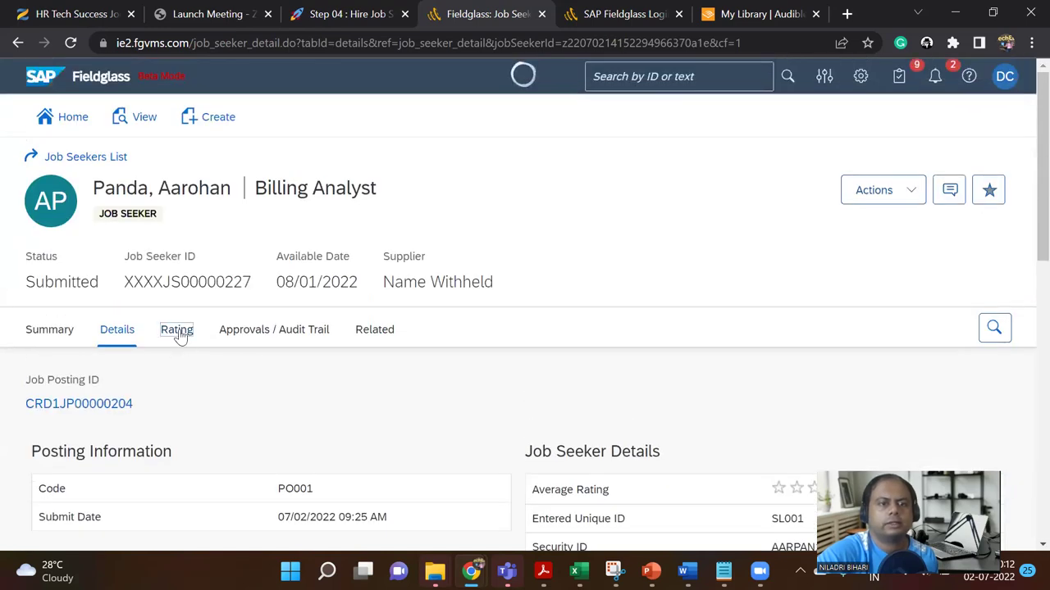
{"action": "left_click", "coordinate": [177, 332]}
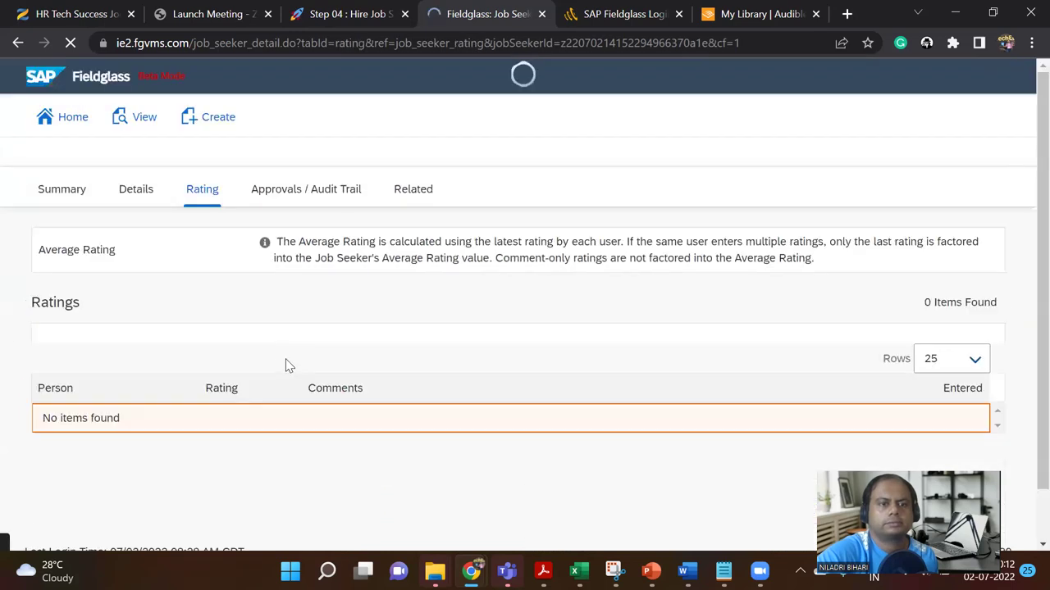
{"action": "scroll", "coordinate": [331, 359], "scroll_direction": "down", "scroll_amount": 2}
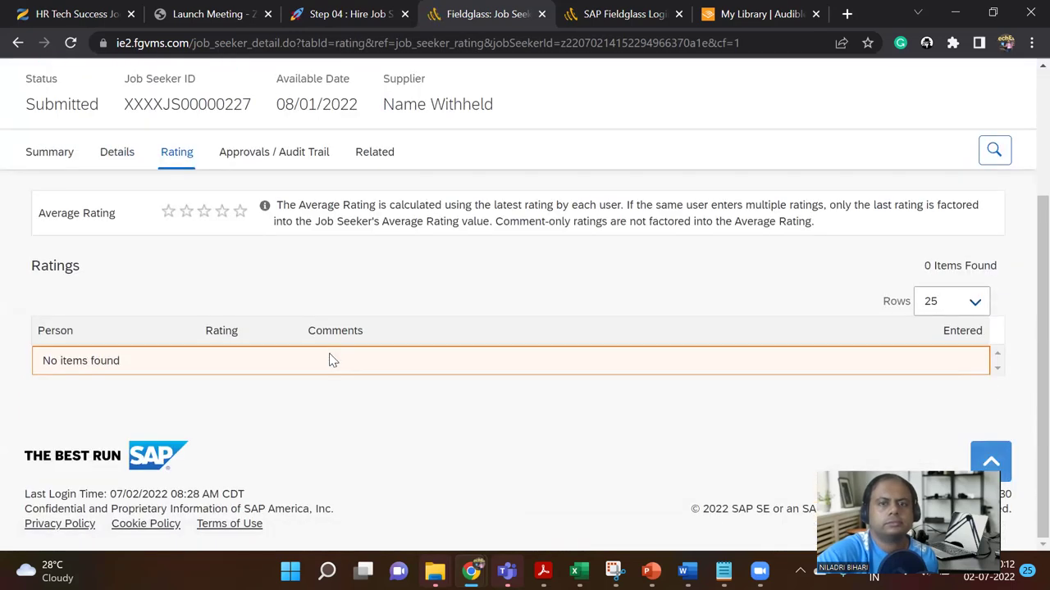
{"action": "scroll", "coordinate": [332, 359], "scroll_direction": "up", "scroll_amount": 3}
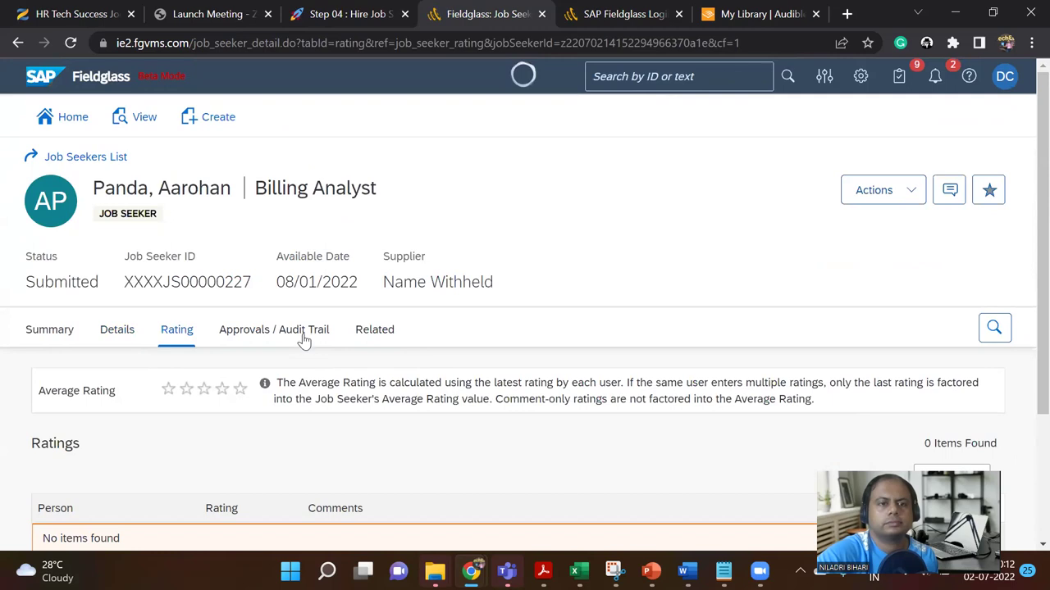
Step: Load the job seeker's approvals and audit trail entries
{"action": "left_click", "coordinate": [304, 336]}
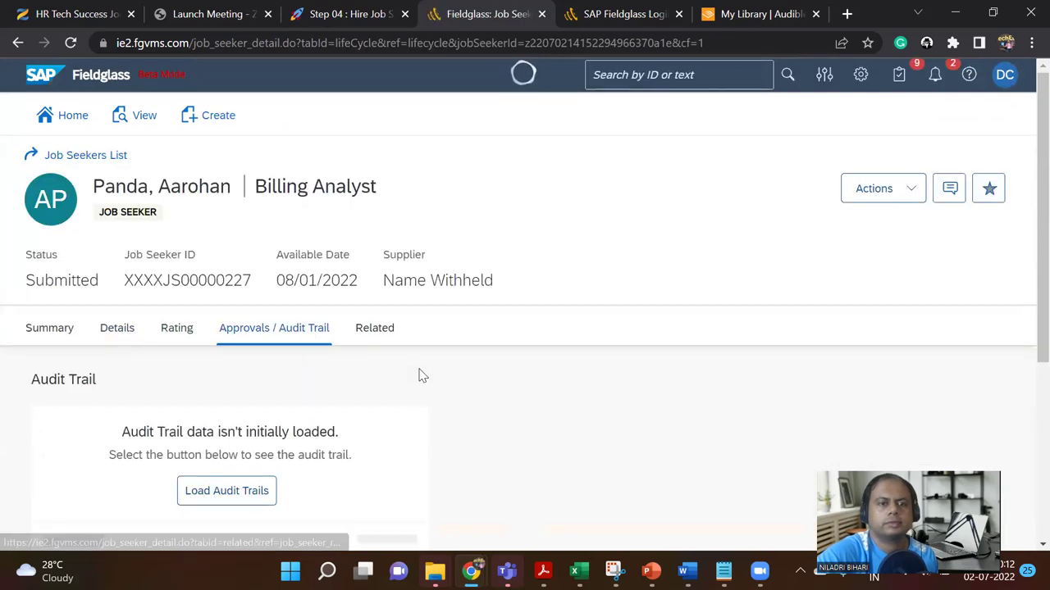
{"action": "scroll", "coordinate": [419, 374], "scroll_direction": "down", "scroll_amount": 2}
{"action": "left_click", "coordinate": [273, 334]}
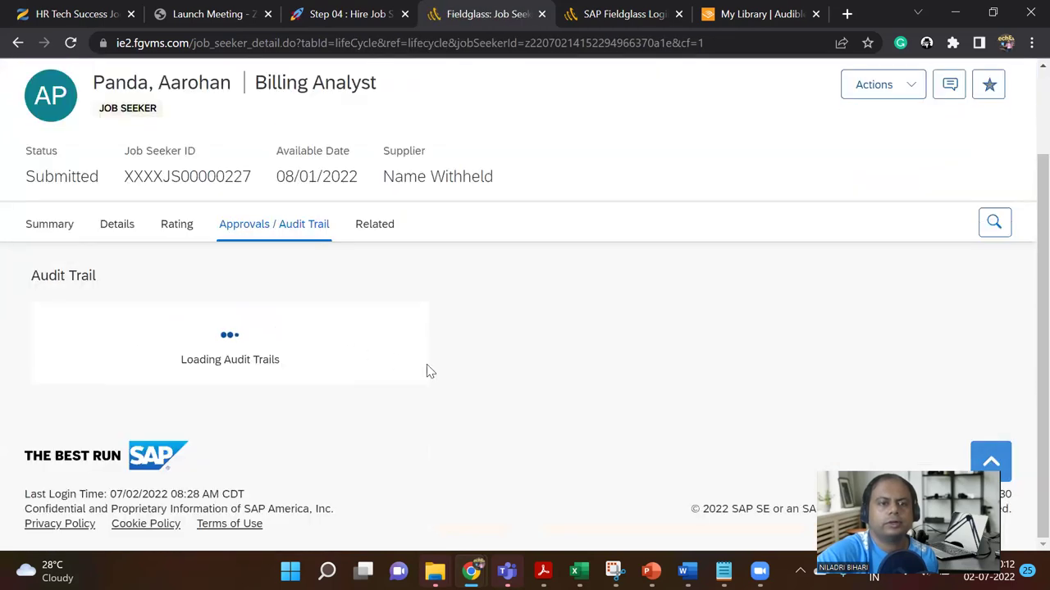
{"action": "scroll", "coordinate": [426, 370], "scroll_direction": "down", "scroll_amount": 1}
{"action": "scroll", "coordinate": [353, 312], "scroll_direction": "up", "scroll_amount": 2}
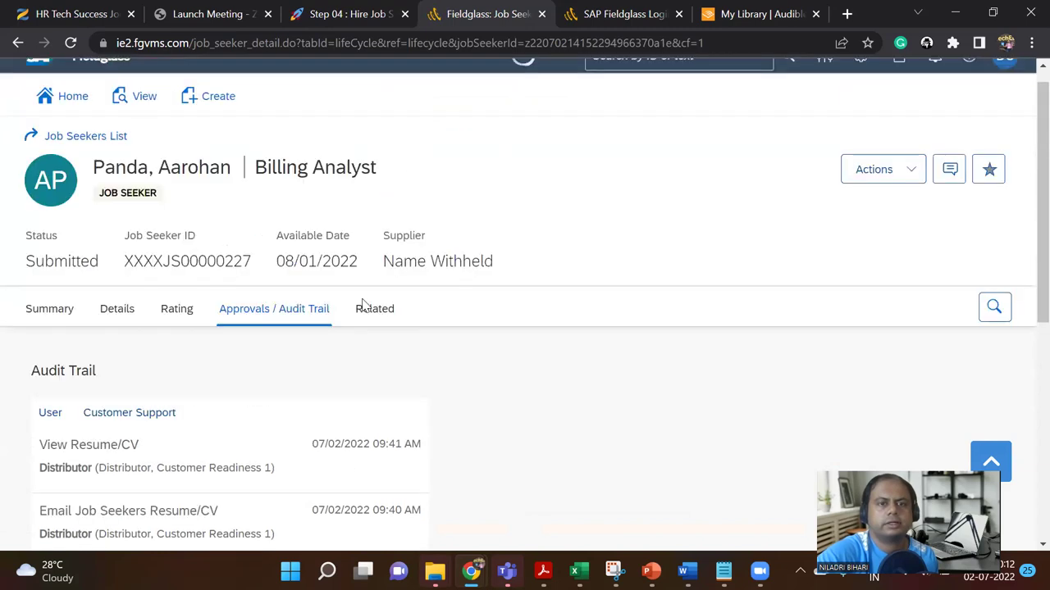
Step: View the related job posting and check the Actions list without printing
{"action": "left_click", "coordinate": [368, 330]}
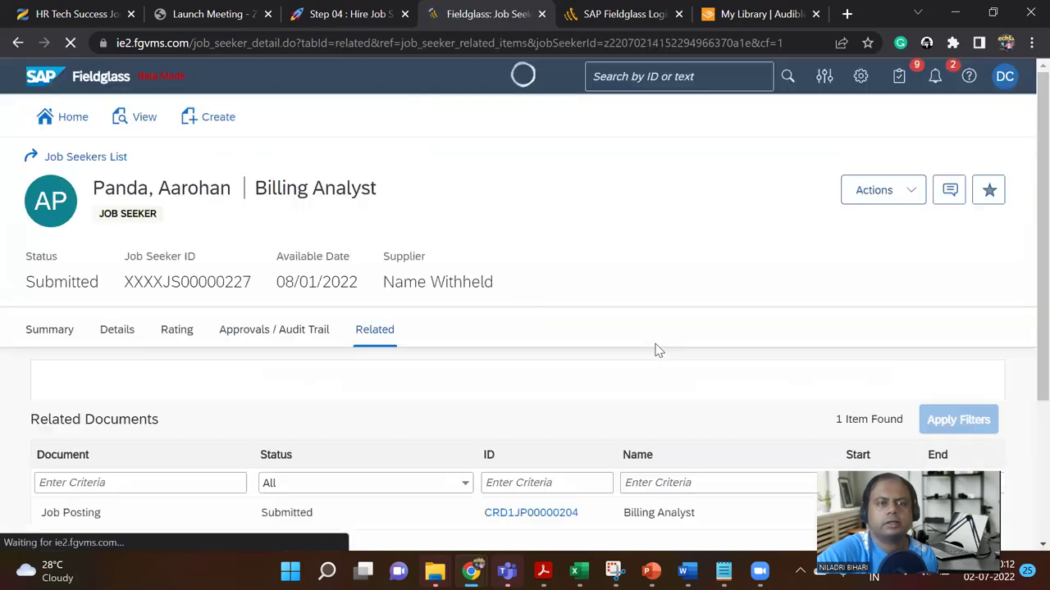
{"action": "left_click", "coordinate": [916, 193]}
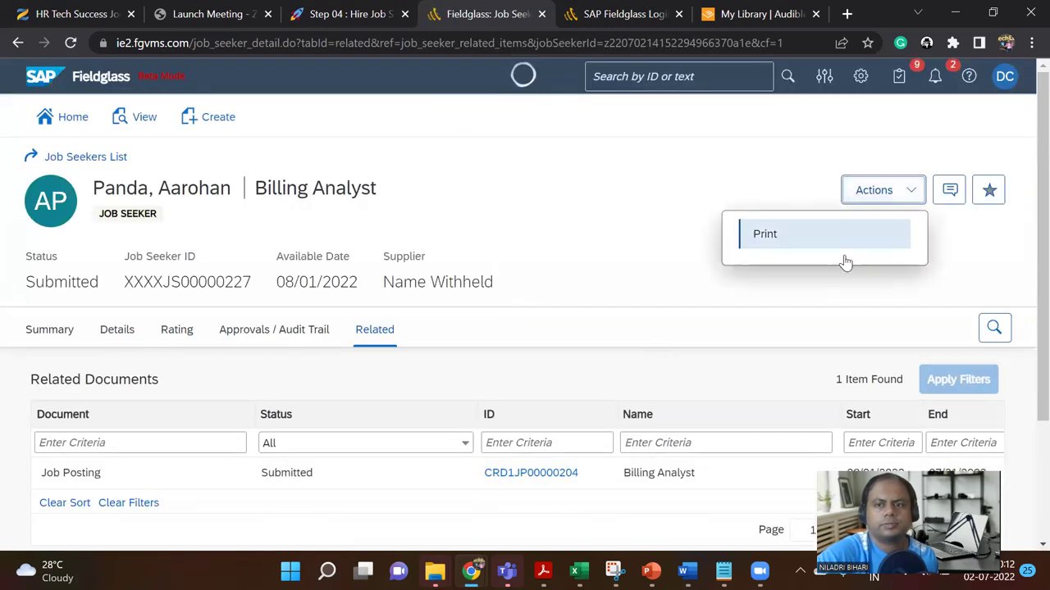
{"action": "left_click", "coordinate": [977, 242]}
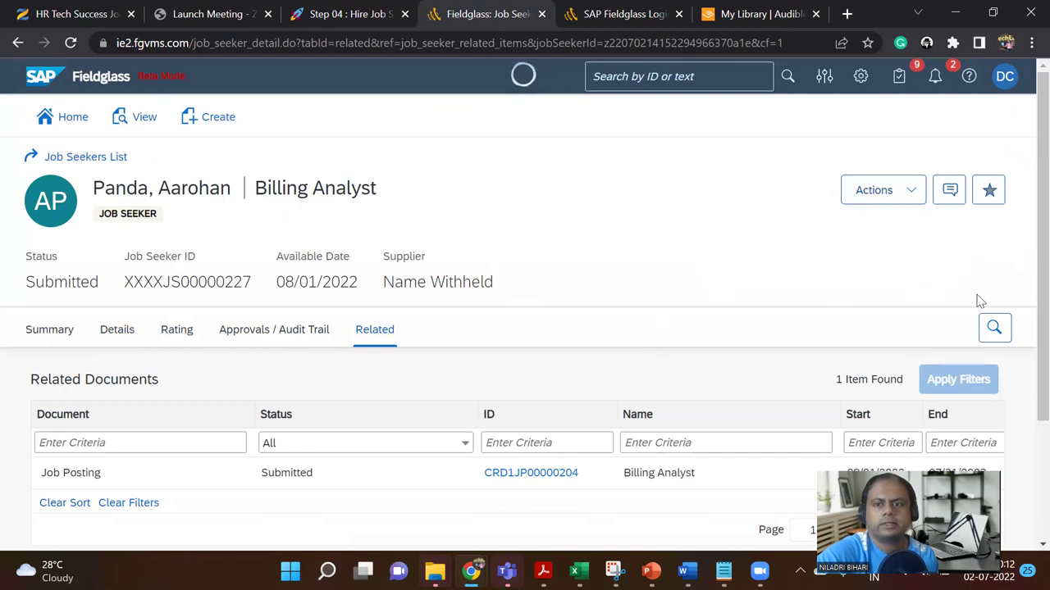
{"action": "scroll", "coordinate": [1010, 320], "scroll_direction": "down", "scroll_amount": 2}
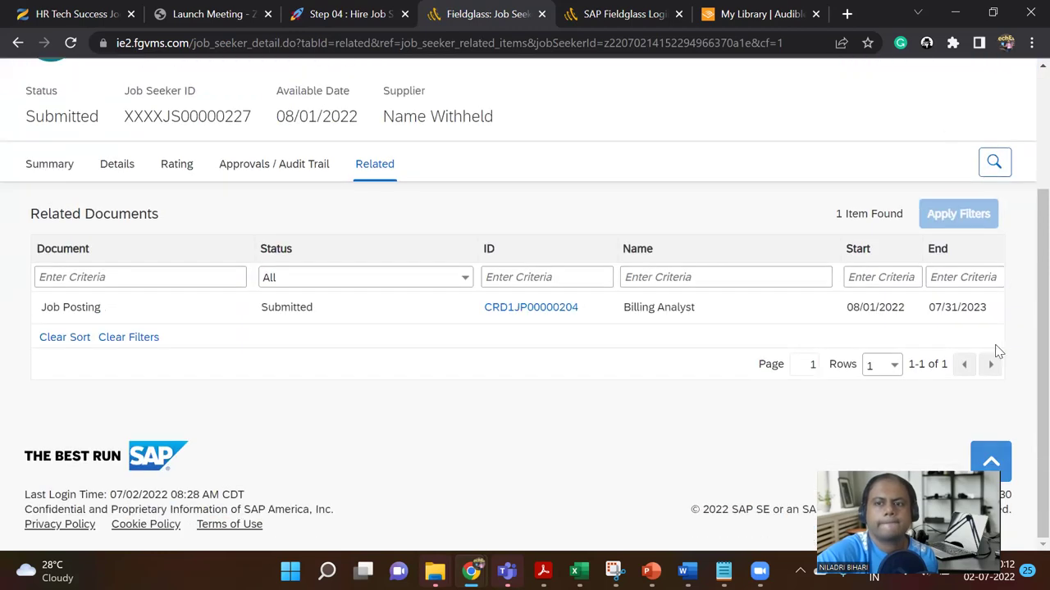
{"action": "scroll", "coordinate": [998, 351], "scroll_direction": "up", "scroll_amount": 2}
Step: Review the résumé summary, then the details with posting code PO001
{"action": "left_click", "coordinate": [59, 338]}
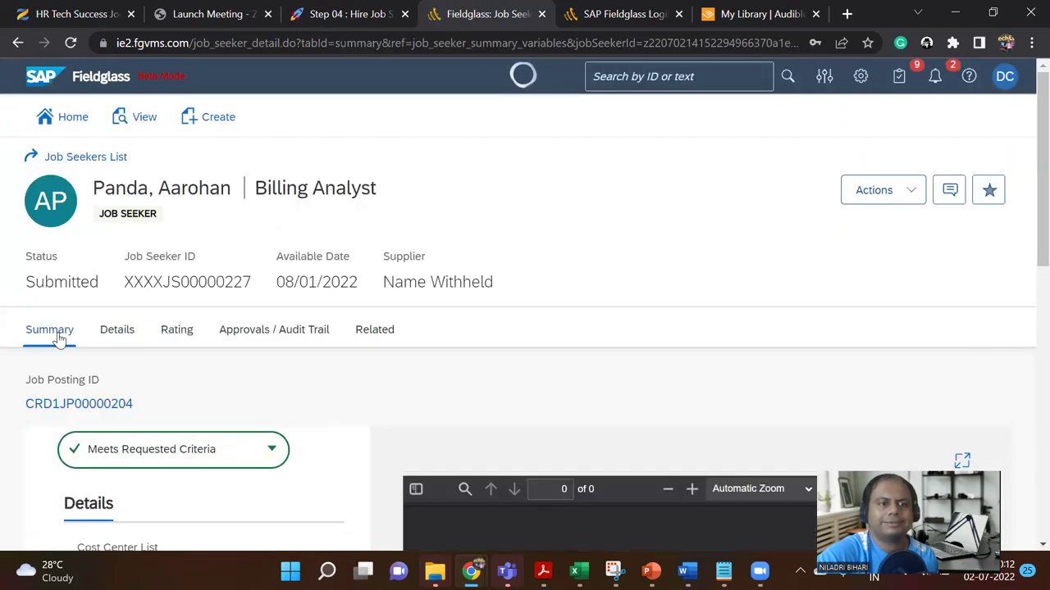
{"action": "scroll", "coordinate": [576, 353], "scroll_direction": "down", "scroll_amount": 3}
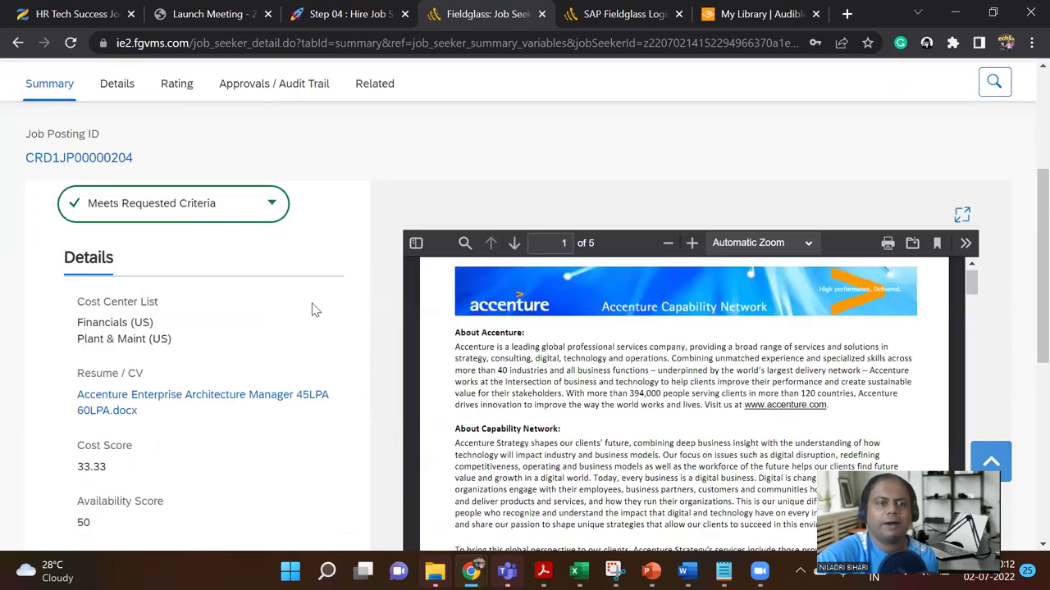
{"action": "scroll", "coordinate": [316, 307], "scroll_direction": "up", "scroll_amount": 3}
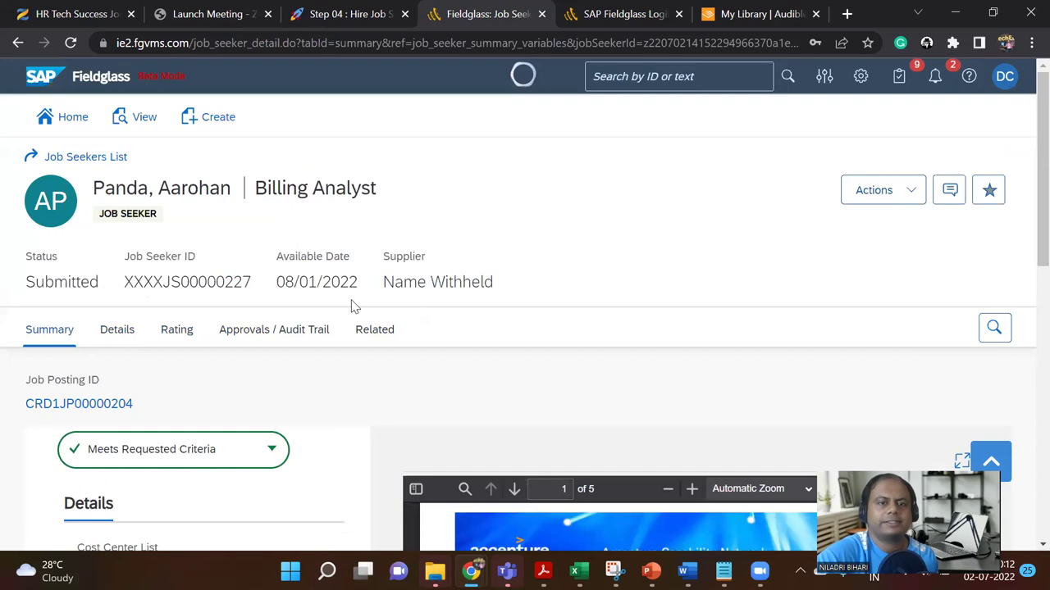
{"action": "left_click", "coordinate": [116, 330]}
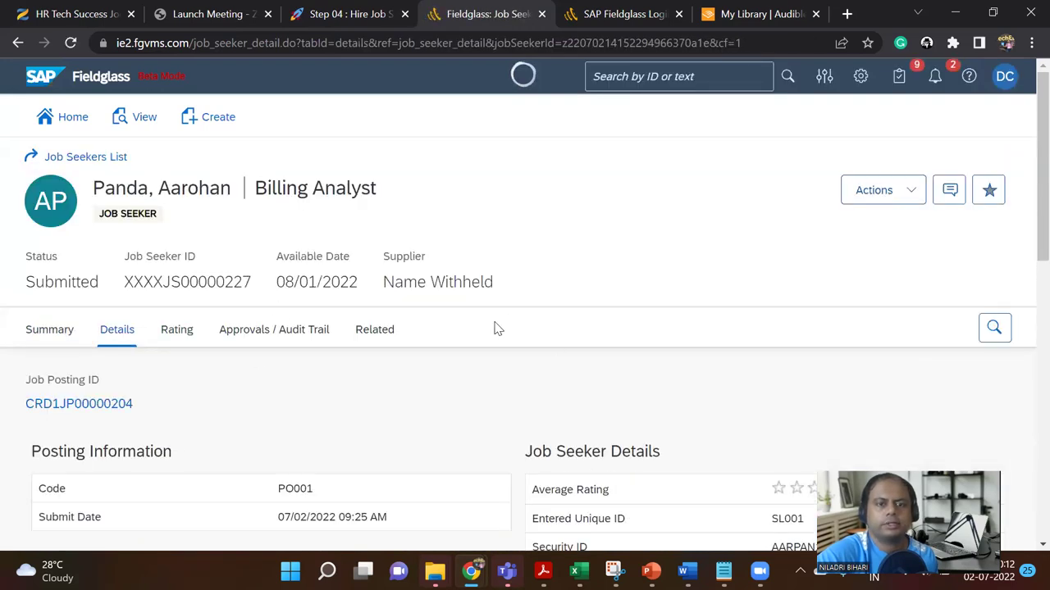
{"action": "scroll", "coordinate": [542, 322], "scroll_direction": "down", "scroll_amount": 2}
{"action": "scroll", "coordinate": [747, 316], "scroll_direction": "up", "scroll_amount": 2}
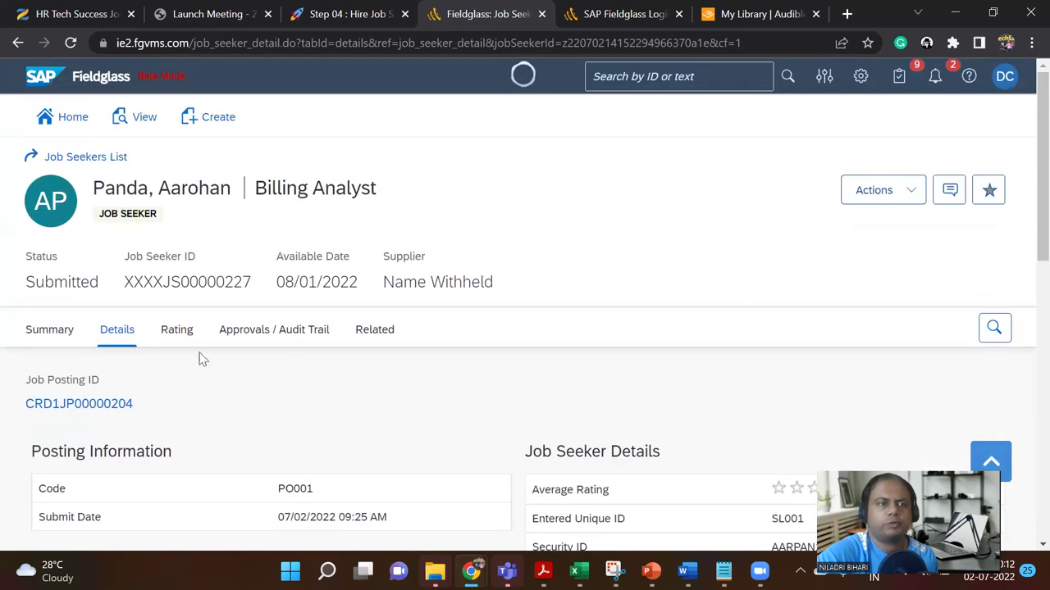
Step: Open posting CRD1JP00000204 from the Job Seekers List and show its Job Seekers (1) tab
{"action": "left_click", "coordinate": [68, 162]}
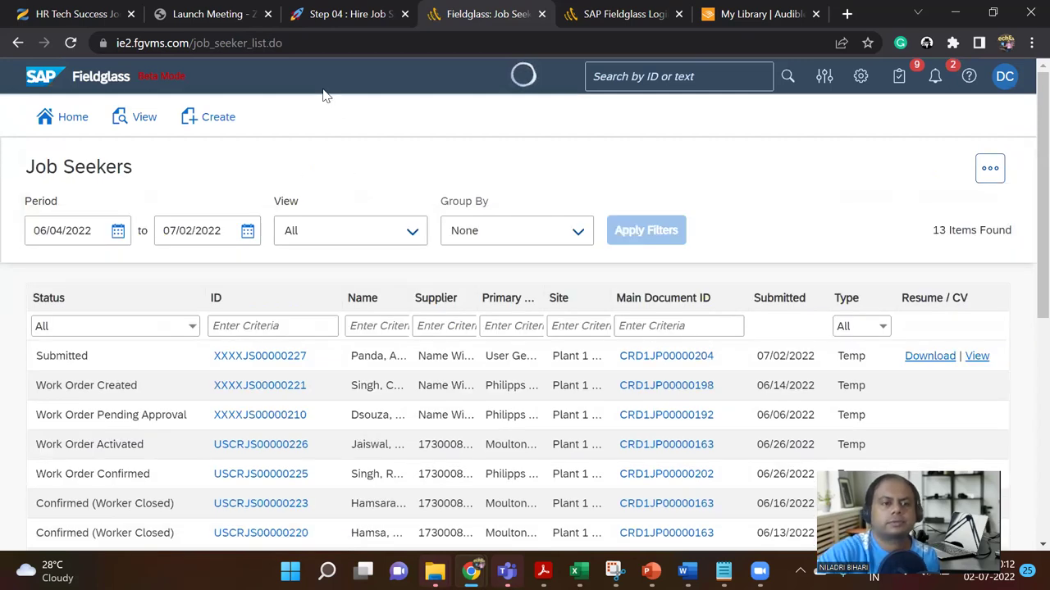
{"action": "left_click", "coordinate": [225, 363]}
{"action": "left_click", "coordinate": [680, 359]}
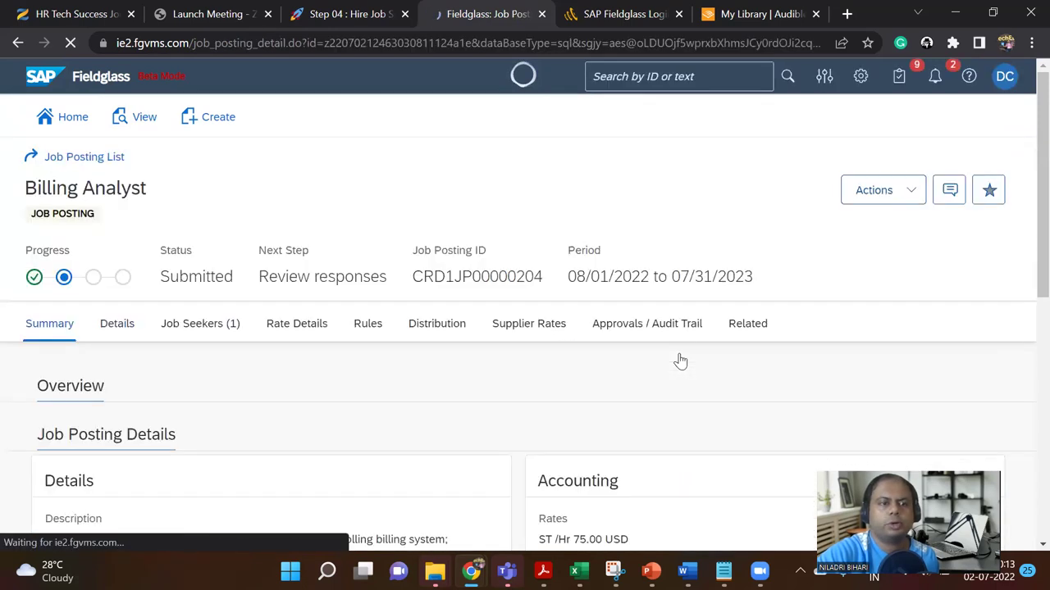
{"action": "left_click", "coordinate": [209, 327]}
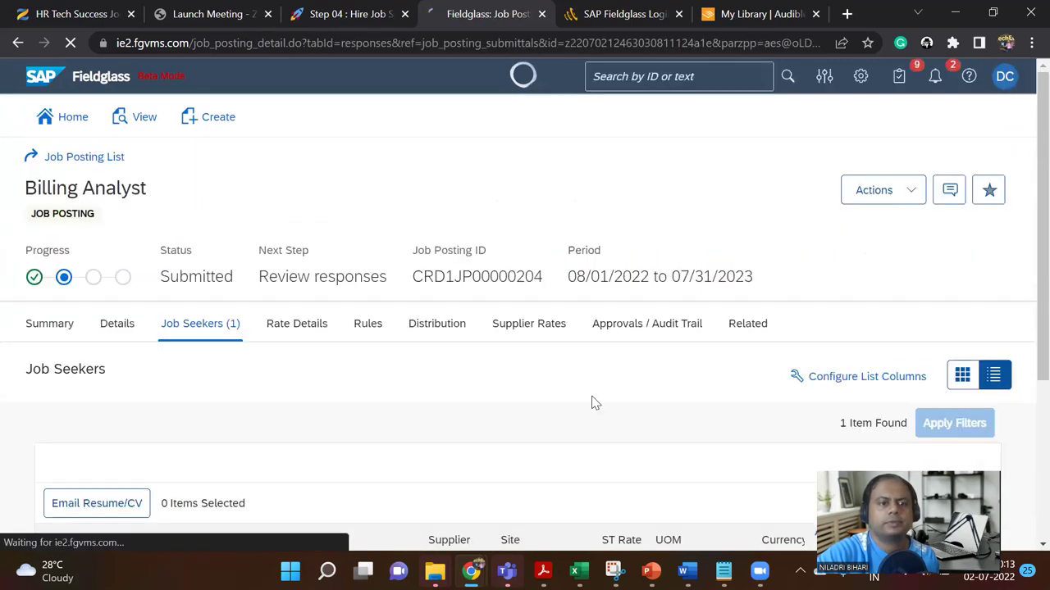
{"action": "scroll", "coordinate": [592, 403], "scroll_direction": "down", "scroll_amount": 3}
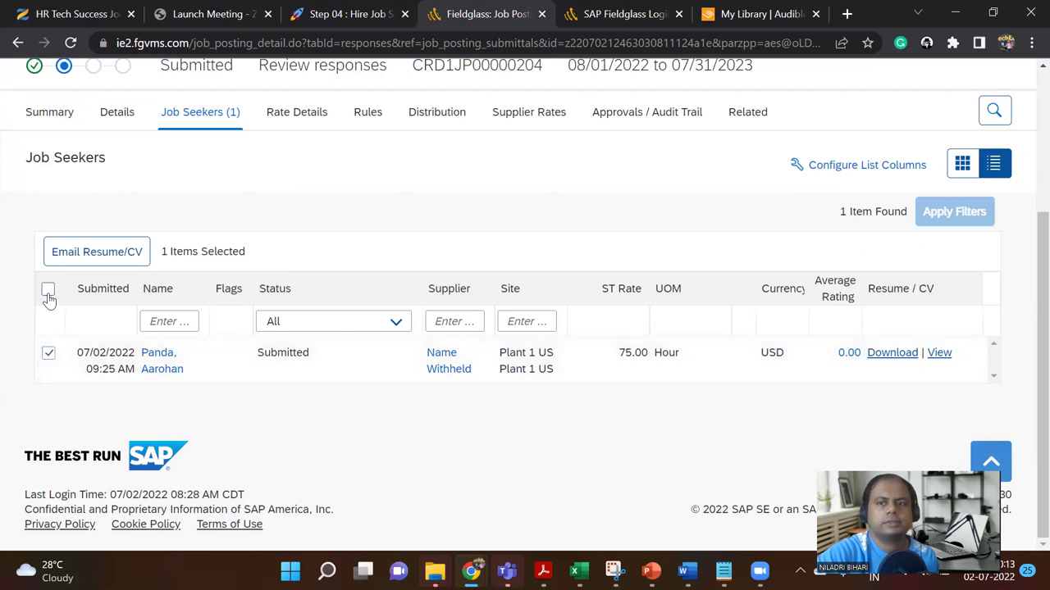
{"action": "scroll", "coordinate": [538, 352], "scroll_direction": "up", "scroll_amount": 2}
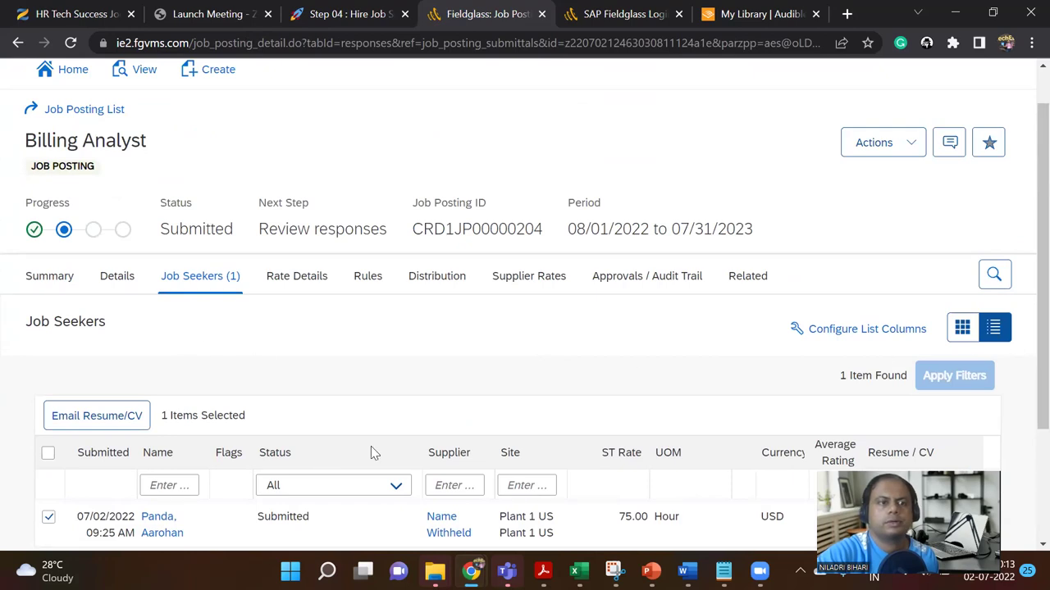
{"action": "scroll", "coordinate": [428, 457], "scroll_direction": "up", "scroll_amount": 1}
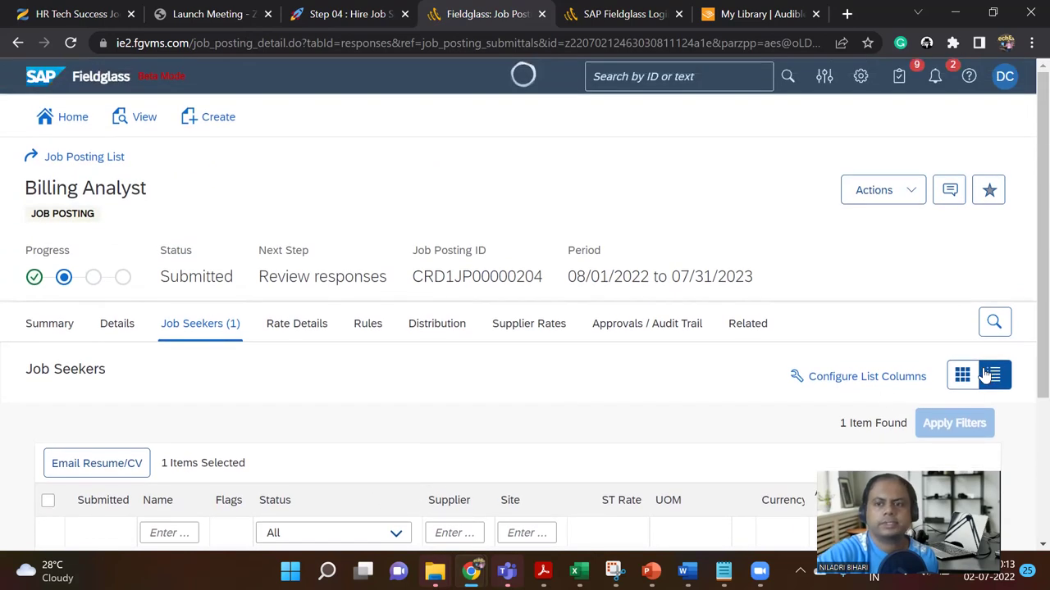
{"action": "left_click", "coordinate": [379, 14]}
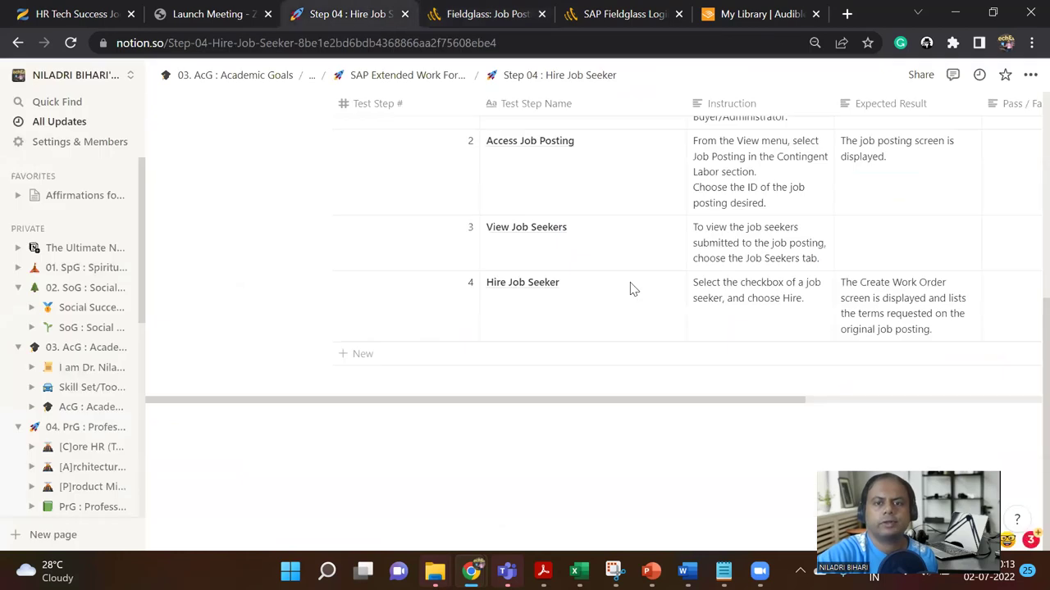
{"action": "scroll", "coordinate": [629, 288], "scroll_direction": "up", "scroll_amount": 2}
{"action": "scroll", "coordinate": [630, 292], "scroll_direction": "down", "scroll_amount": 1}
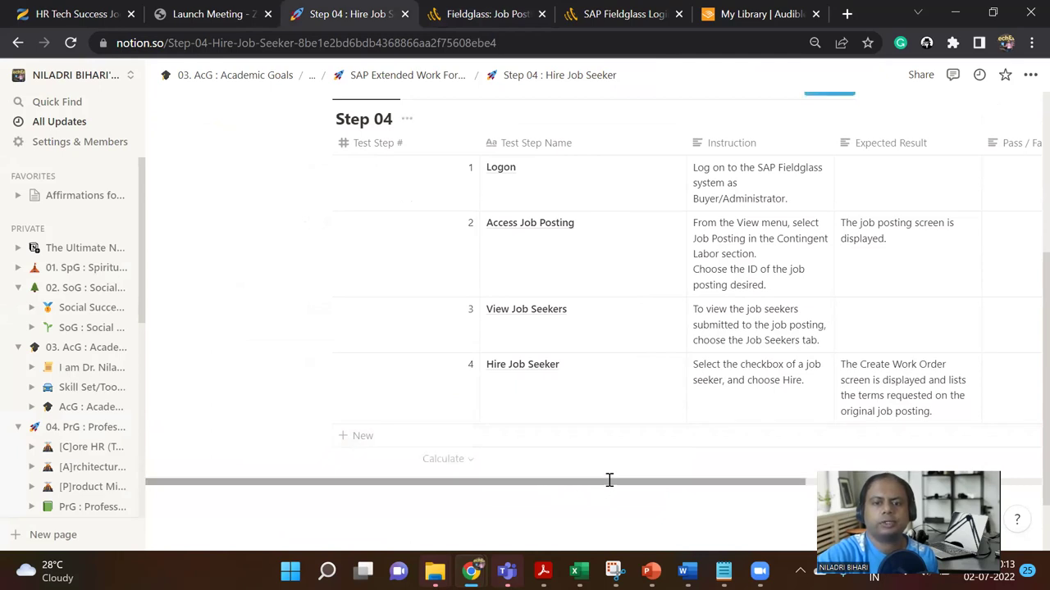
{"action": "left_click_drag", "start_coordinate": [610, 479], "coordinate": [701, 478]}
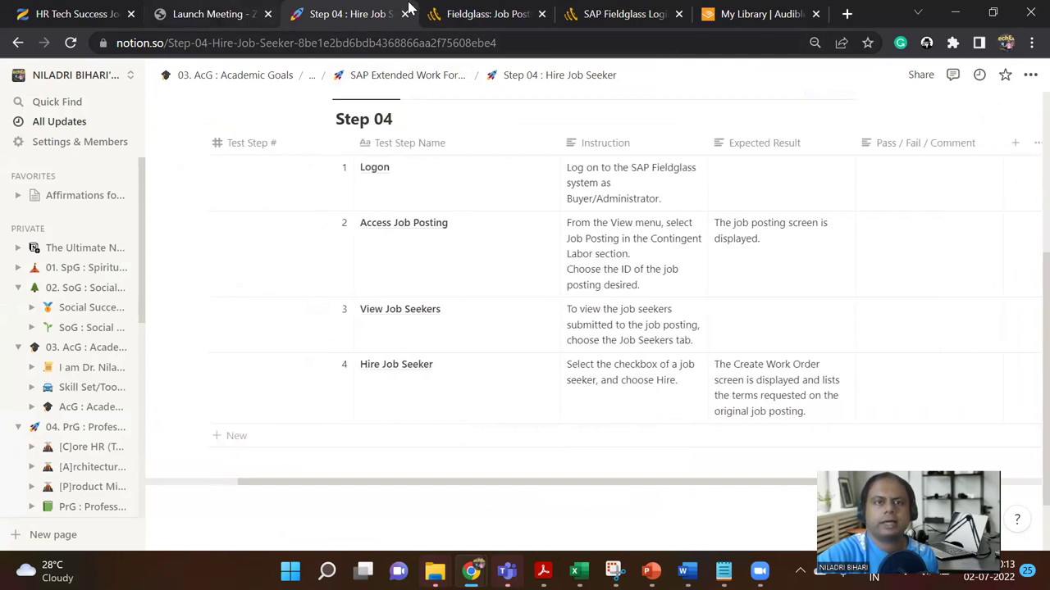
{"action": "left_click", "coordinate": [465, 12]}
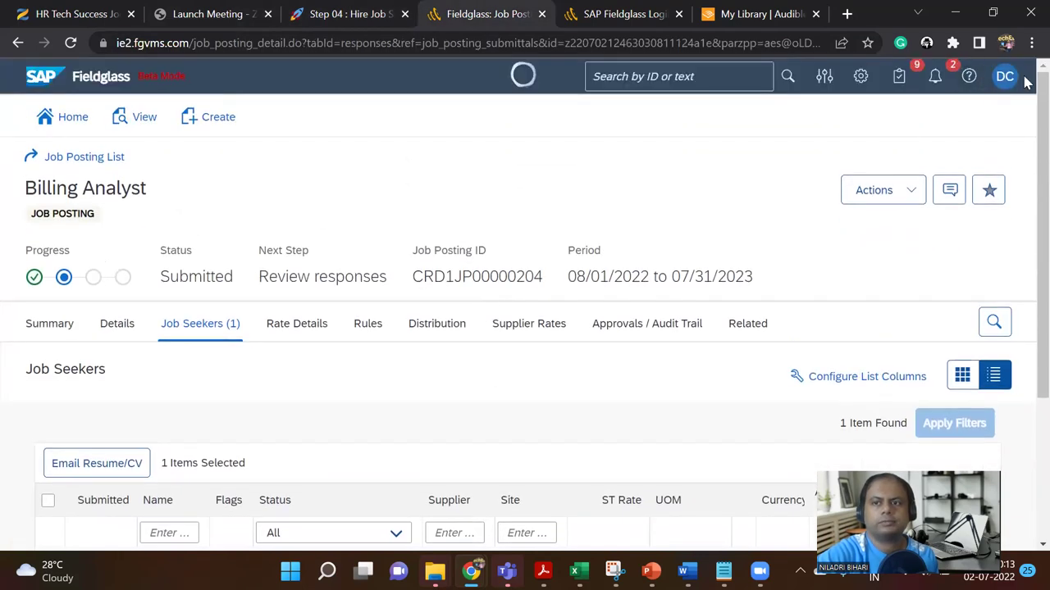
Step: Sign out of the distributor (DC) account
{"action": "left_click", "coordinate": [1004, 76]}
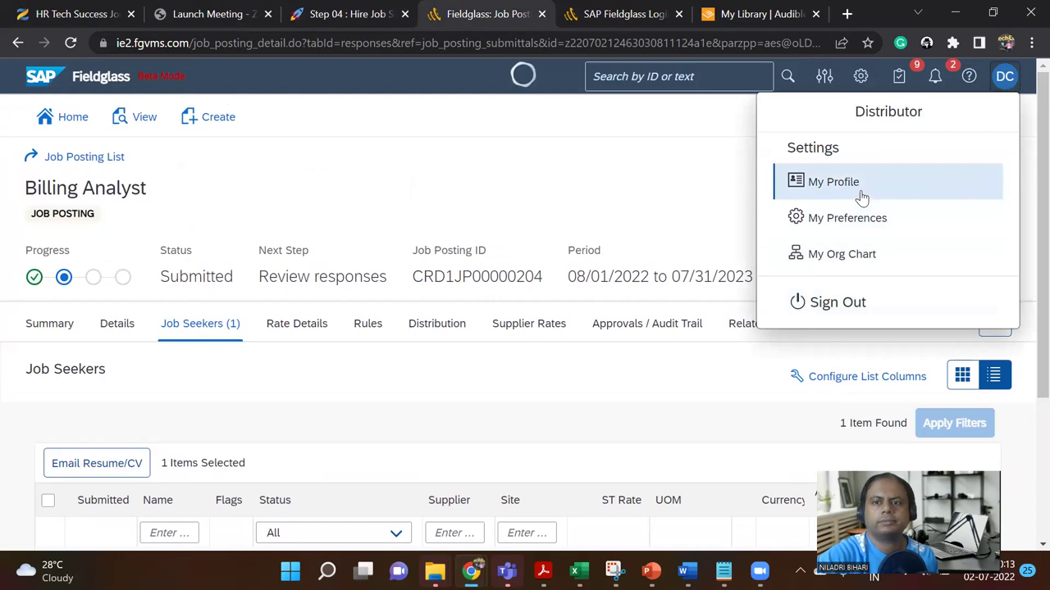
{"action": "scroll", "coordinate": [640, 201], "scroll_direction": "down", "scroll_amount": 1}
{"action": "scroll", "coordinate": [648, 217], "scroll_direction": "down", "scroll_amount": 1}
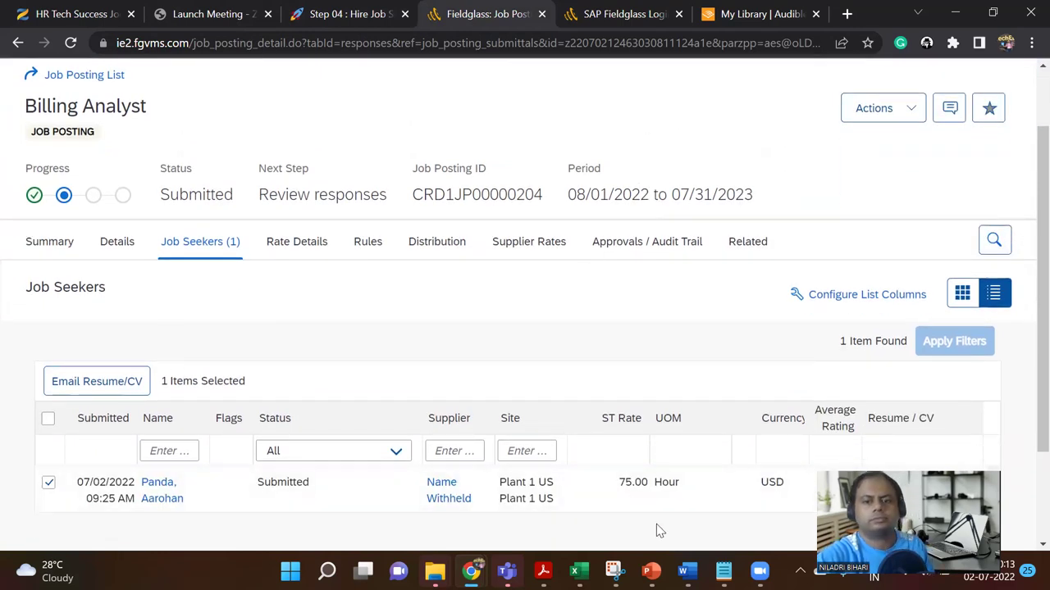
{"action": "scroll", "coordinate": [984, 205], "scroll_direction": "up", "scroll_amount": 2}
{"action": "left_click", "coordinate": [1005, 77]}
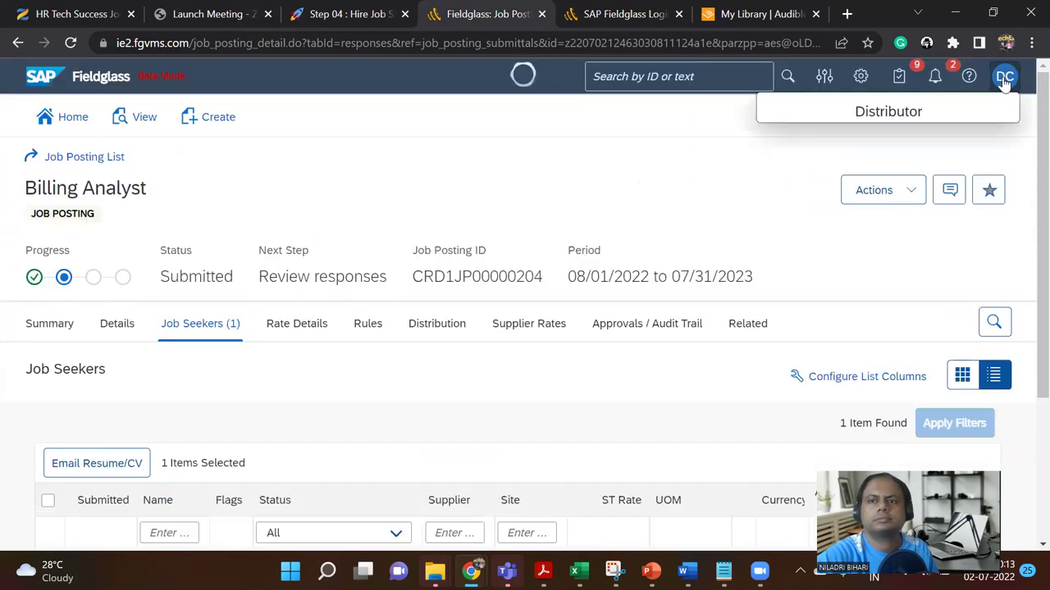
{"action": "left_click", "coordinate": [851, 298]}
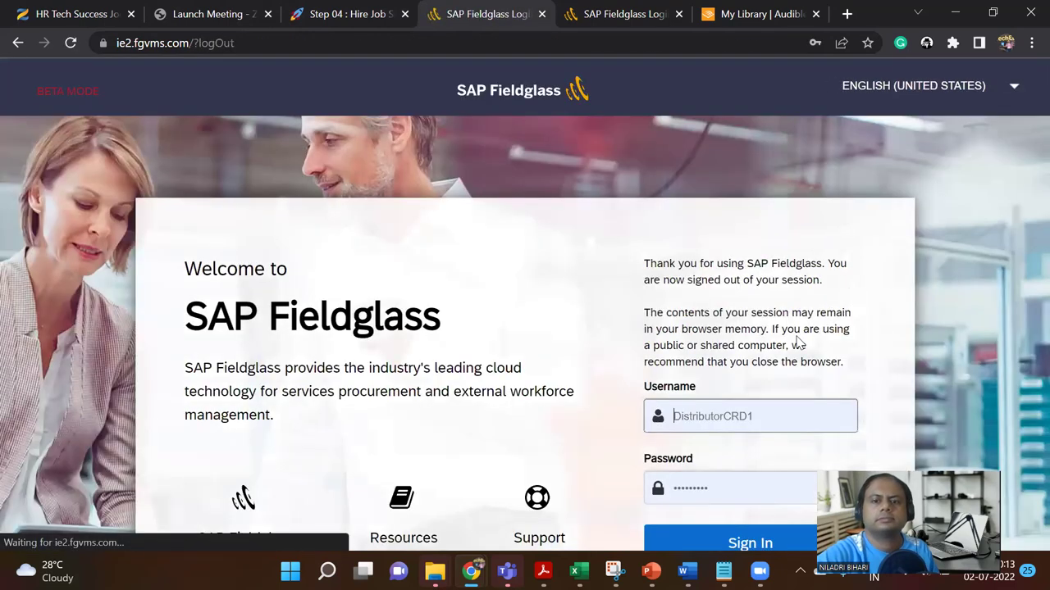
Step: Sign in as the buyer using the saved login credentials
{"action": "scroll", "coordinate": [773, 261], "scroll_direction": "down", "scroll_amount": 2}
{"action": "left_click", "coordinate": [775, 256]}
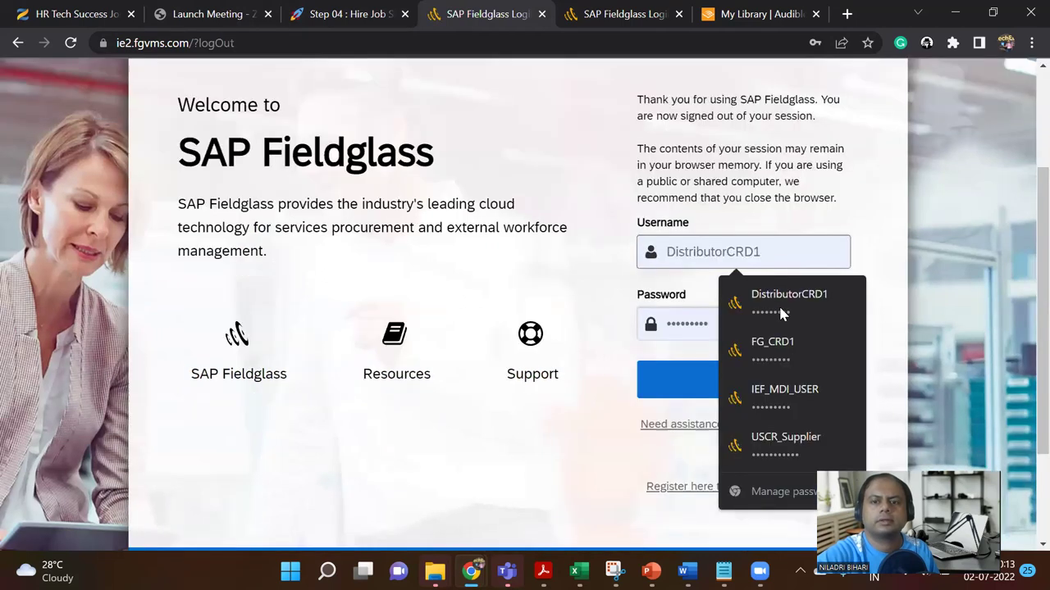
{"action": "left_click", "coordinate": [785, 348]}
{"action": "left_click", "coordinate": [748, 385]}
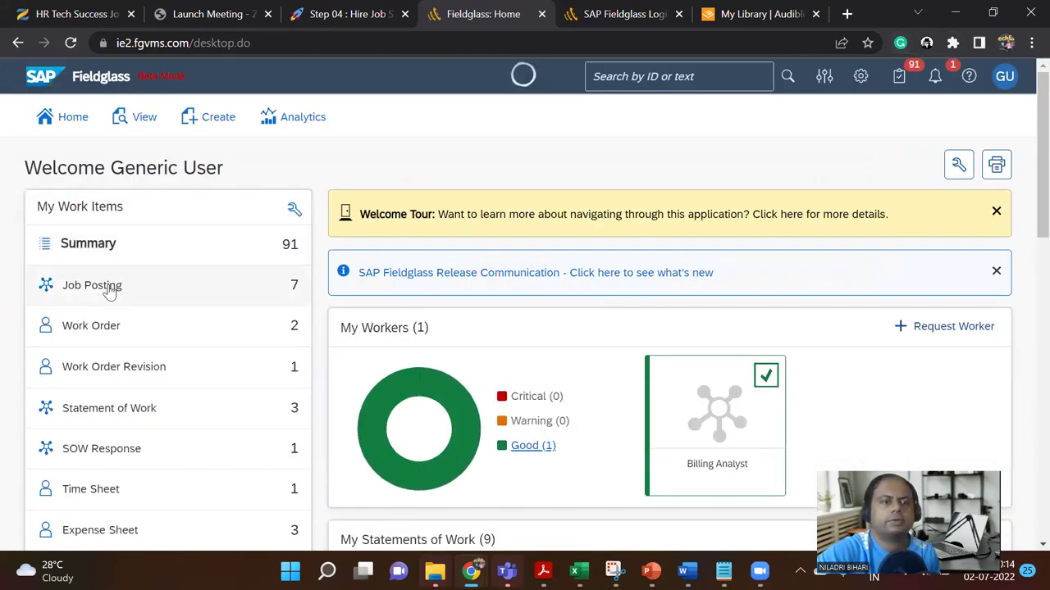
Step: Open job seeker USCRJS00000227 for the Billing Analyst posting from the job seekers list
{"action": "left_click", "coordinate": [108, 295]}
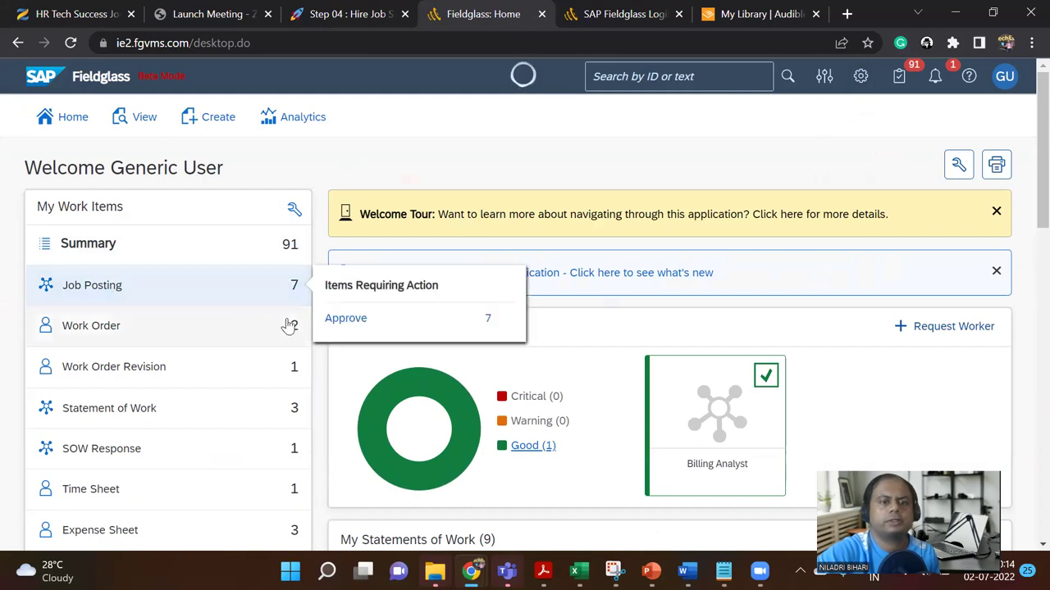
{"action": "left_click", "coordinate": [146, 119]}
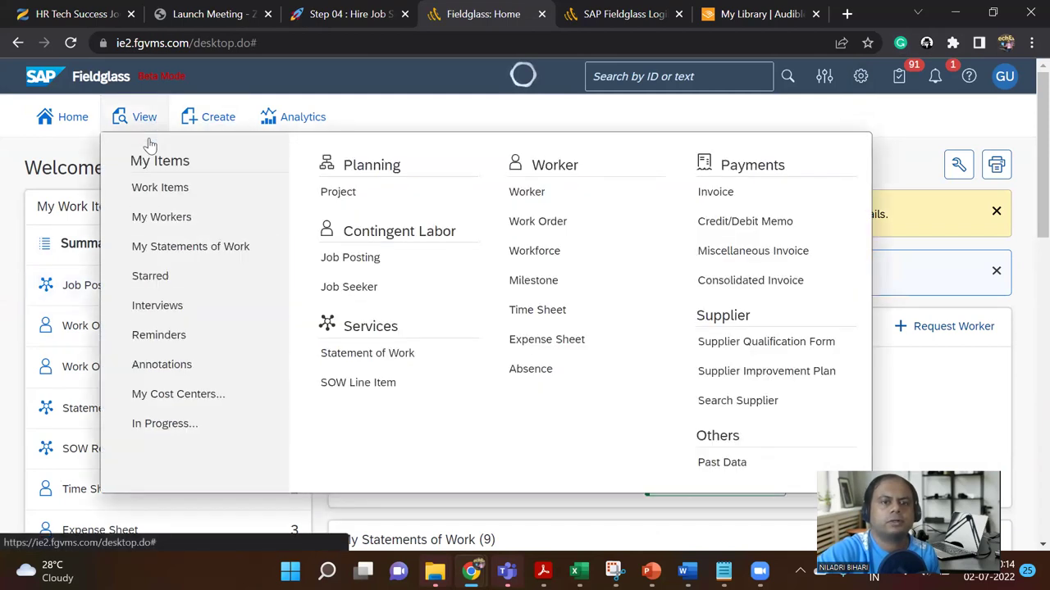
{"action": "left_click", "coordinate": [355, 294]}
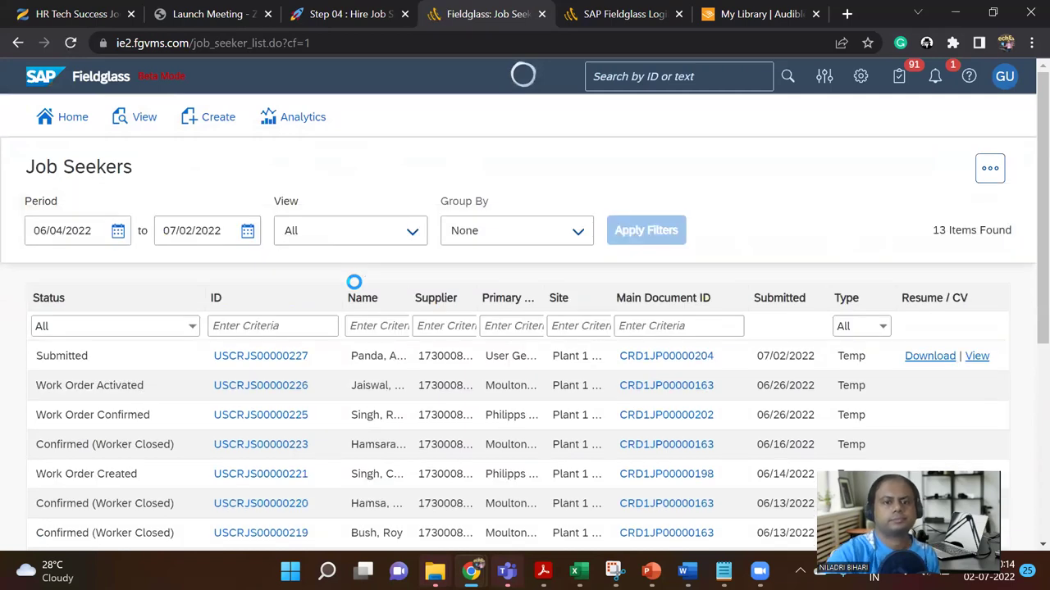
{"action": "left_click", "coordinate": [301, 362]}
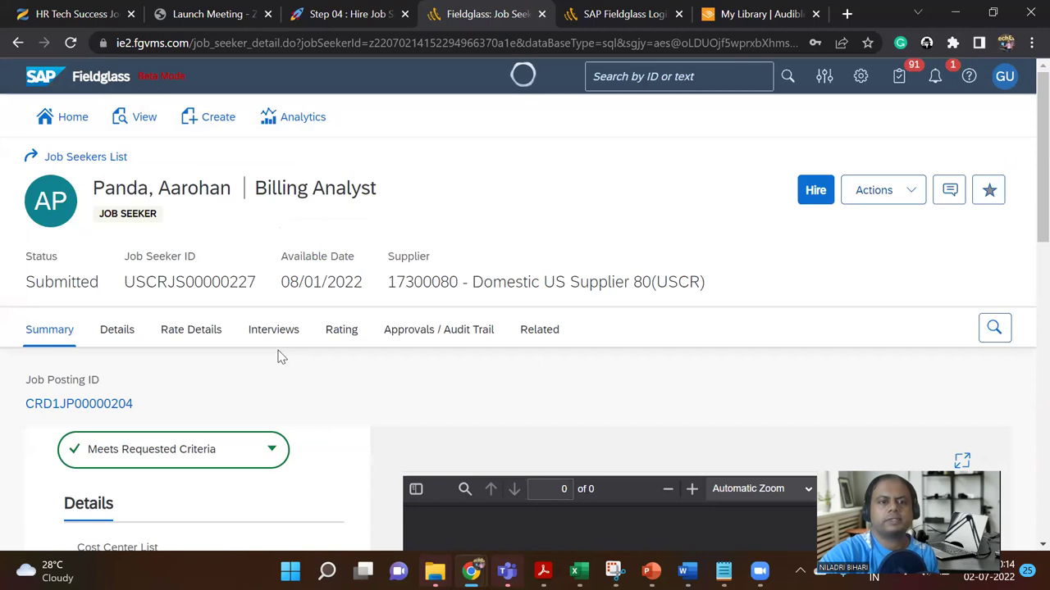
{"action": "scroll", "coordinate": [279, 355], "scroll_direction": "down", "scroll_amount": 10}
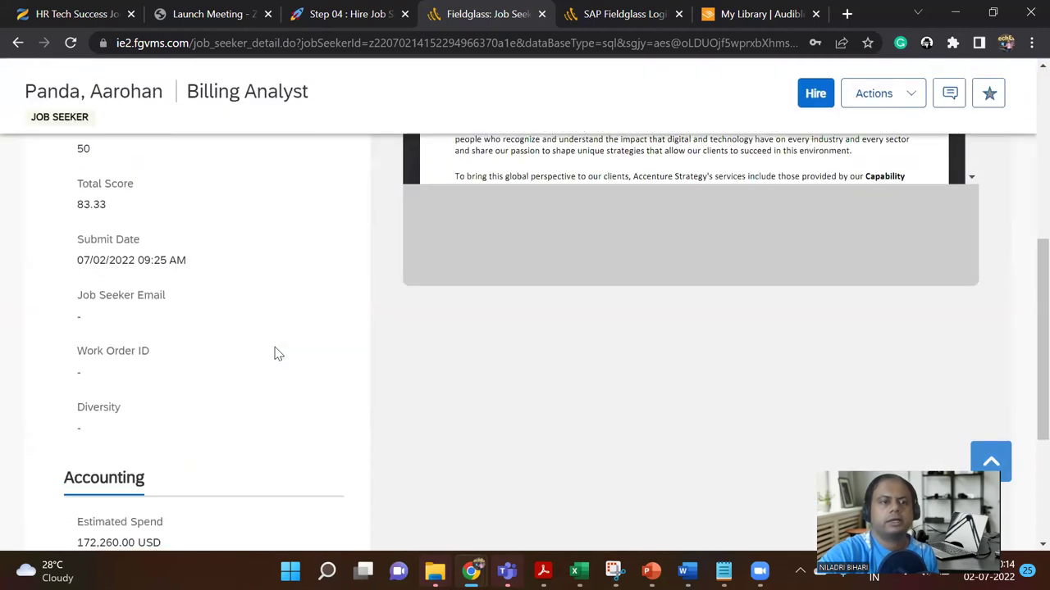
{"action": "scroll", "coordinate": [276, 353], "scroll_direction": "down", "scroll_amount": 3}
{"action": "scroll", "coordinate": [276, 353], "scroll_direction": "up", "scroll_amount": 6}
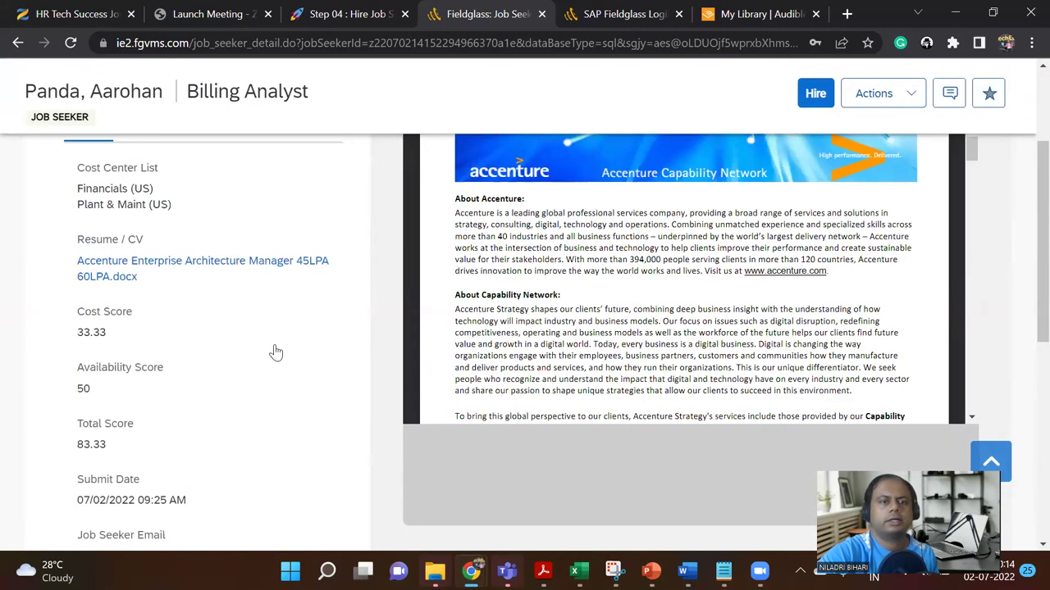
{"action": "scroll", "coordinate": [276, 353], "scroll_direction": "up", "scroll_amount": 5}
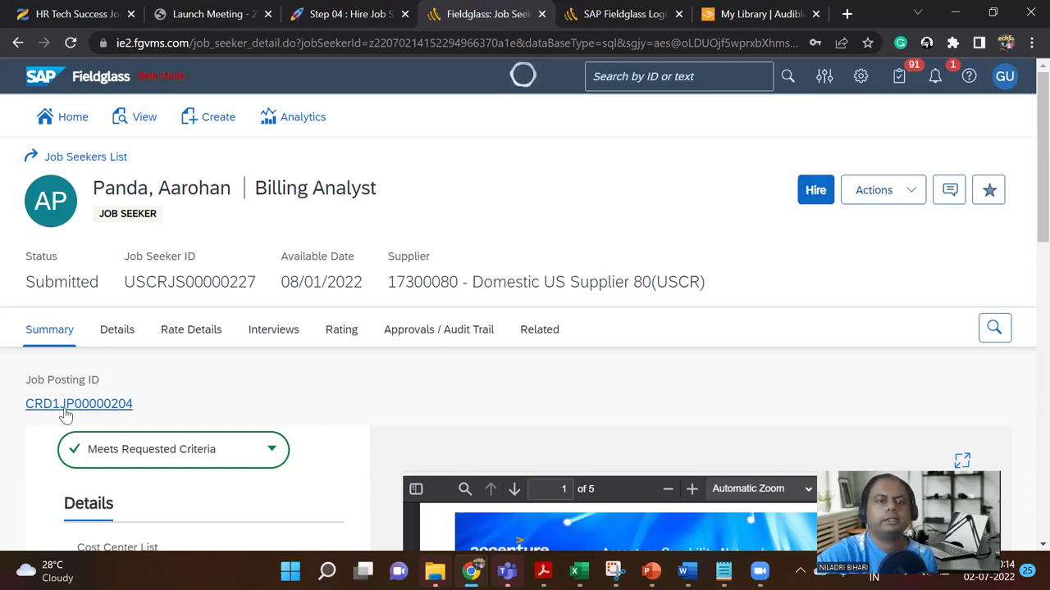
Step: Show the job seeker's full details and bring up its Actions list
{"action": "left_click", "coordinate": [120, 332]}
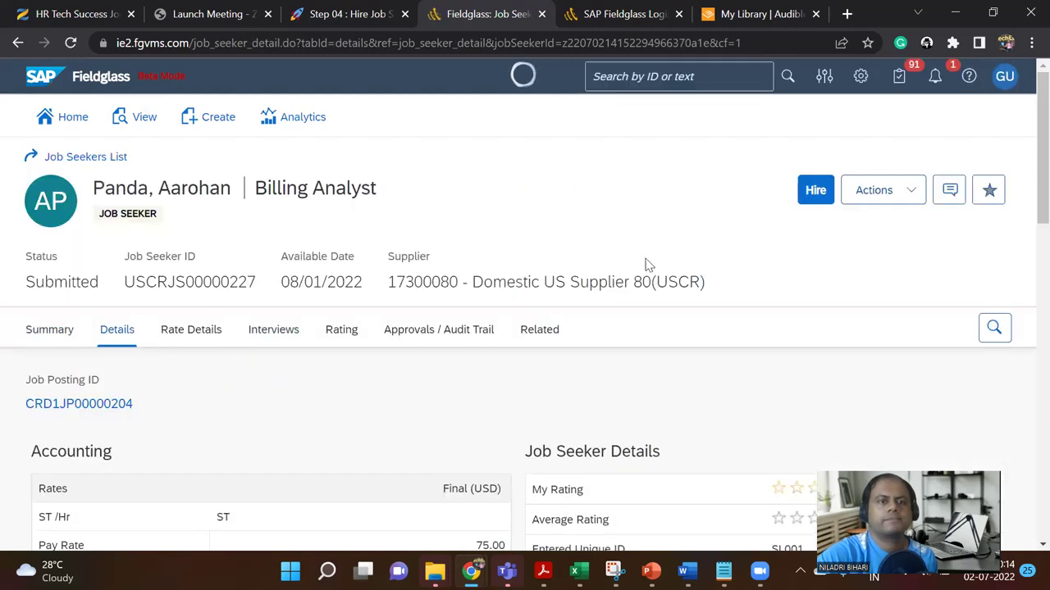
{"action": "left_click", "coordinate": [1002, 79]}
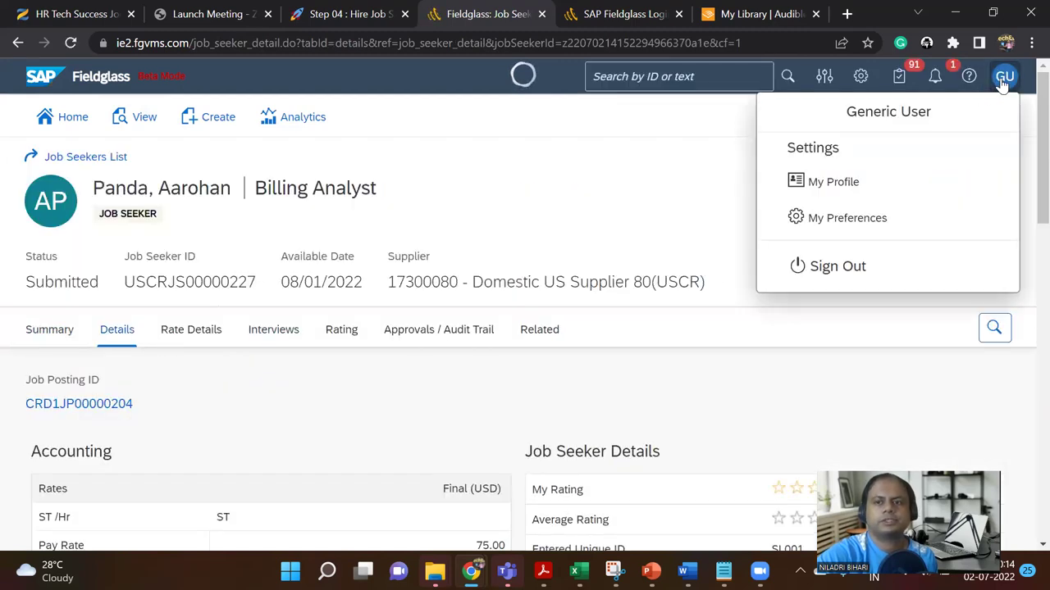
{"action": "left_click", "coordinate": [623, 161]}
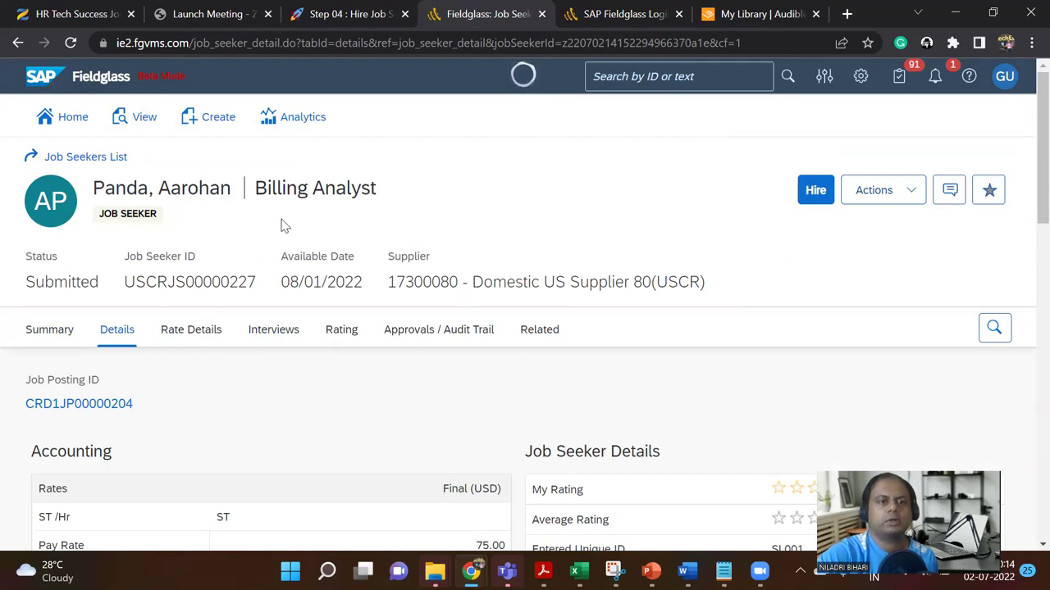
{"action": "left_click_drag", "start_coordinate": [263, 200], "coordinate": [370, 191]}
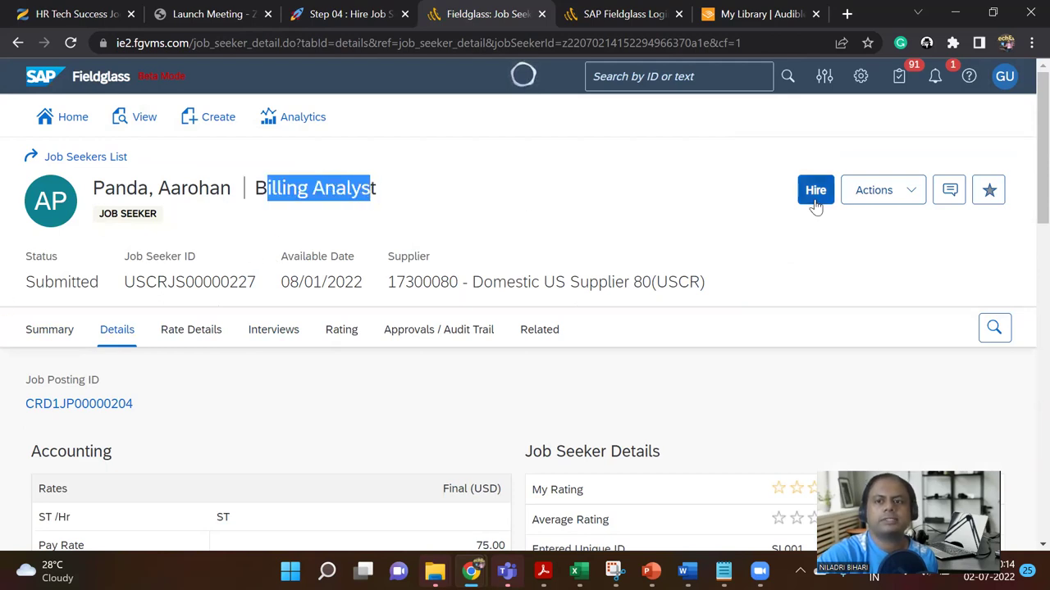
{"action": "left_click", "coordinate": [899, 201]}
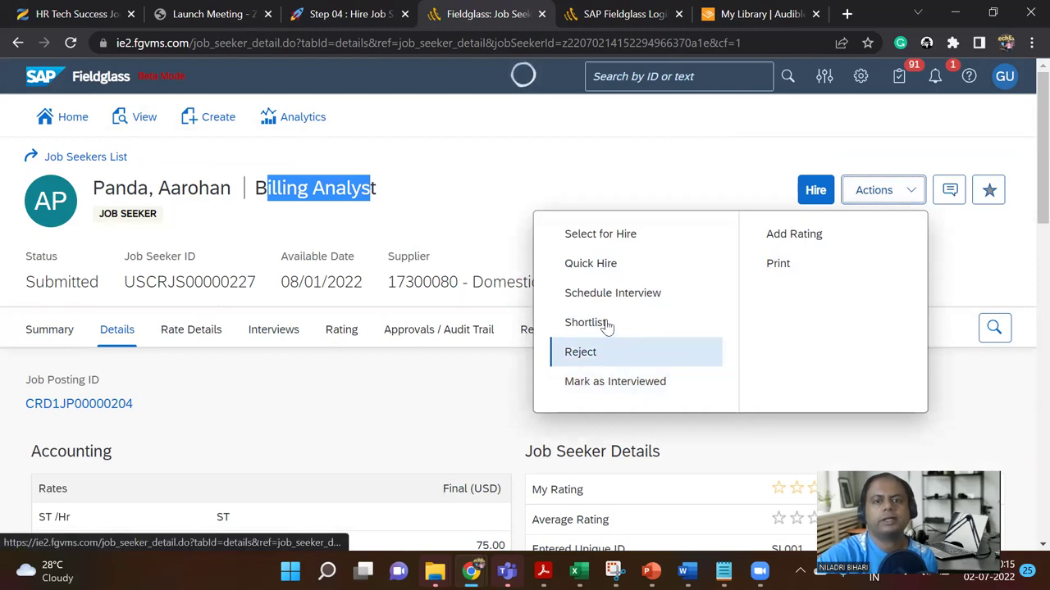
Step: Start scheduling an interview and pick 07/02/2022 as the interview date
{"action": "left_click", "coordinate": [620, 300]}
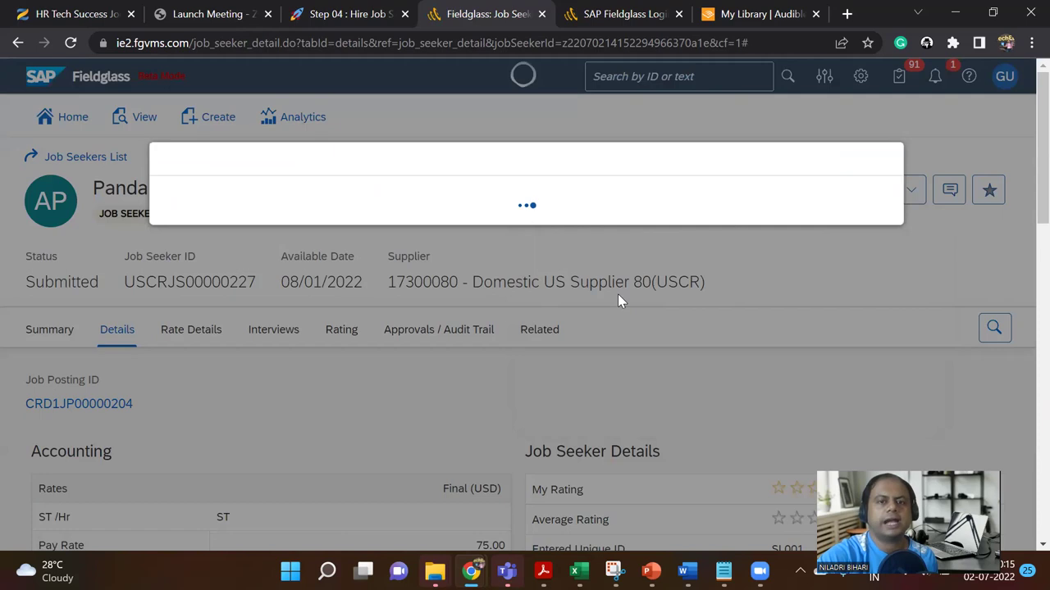
{"action": "scroll", "coordinate": [508, 374], "scroll_direction": "down", "scroll_amount": 3}
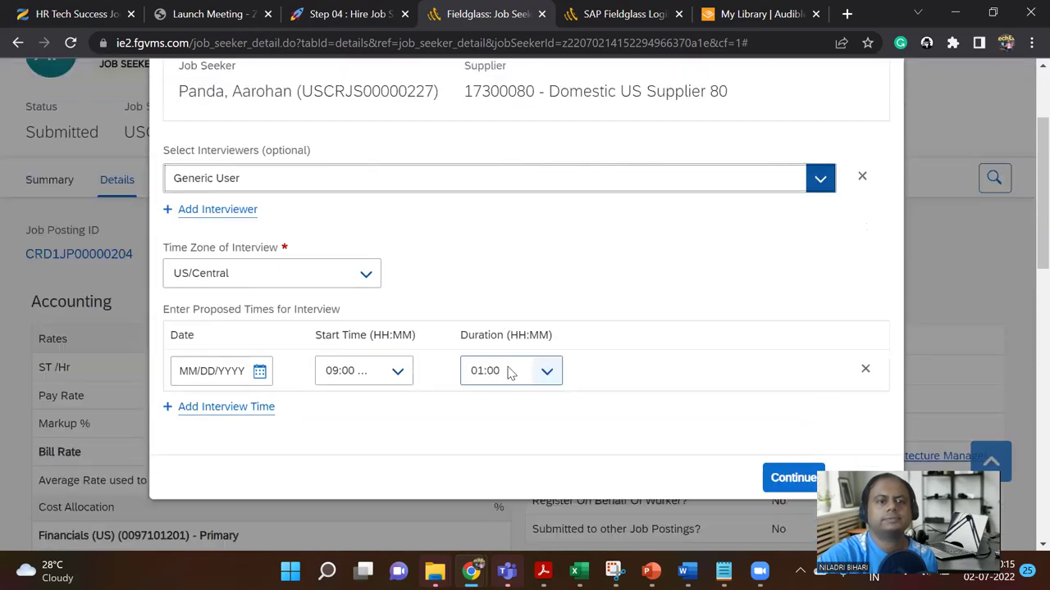
{"action": "scroll", "coordinate": [509, 373], "scroll_direction": "up", "scroll_amount": 2}
{"action": "scroll", "coordinate": [508, 373], "scroll_direction": "up", "scroll_amount": 1}
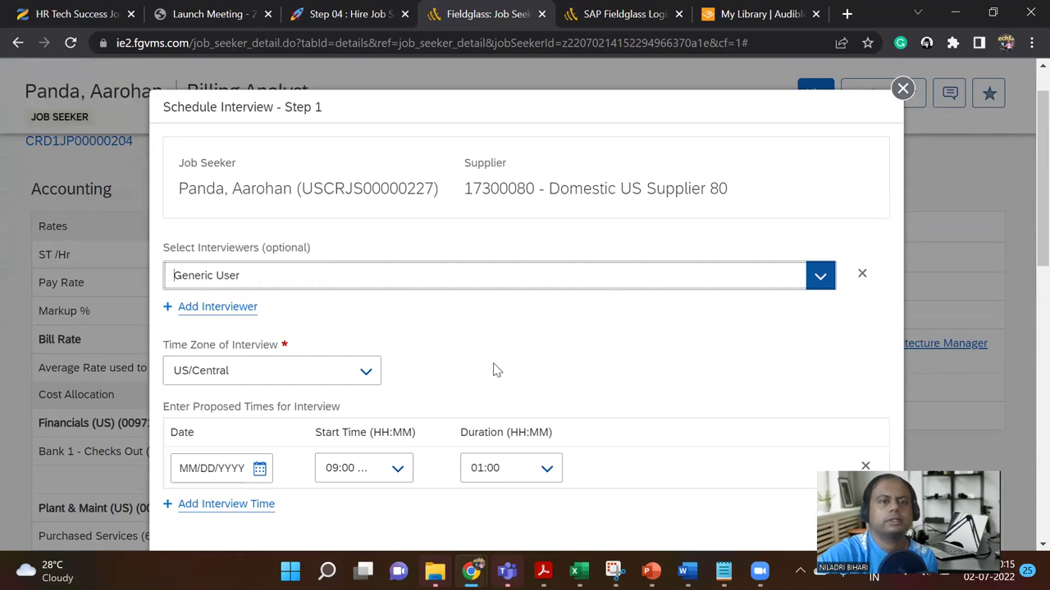
{"action": "scroll", "coordinate": [555, 329], "scroll_direction": "down", "scroll_amount": 1}
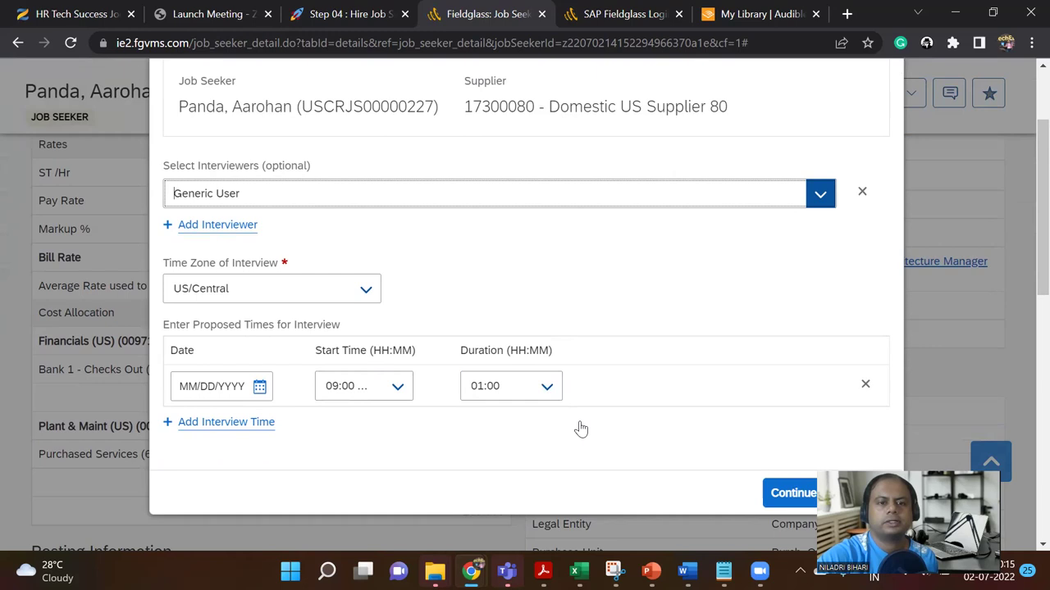
{"action": "left_click", "coordinate": [263, 391]}
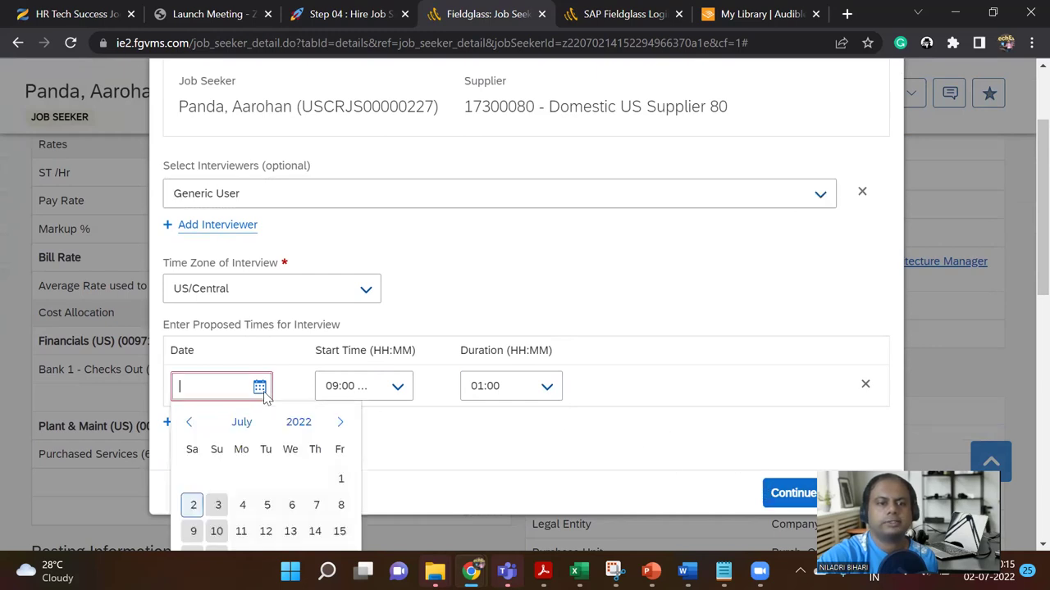
{"action": "left_click", "coordinate": [193, 506]}
{"action": "scroll", "coordinate": [615, 431], "scroll_direction": "down", "scroll_amount": 2}
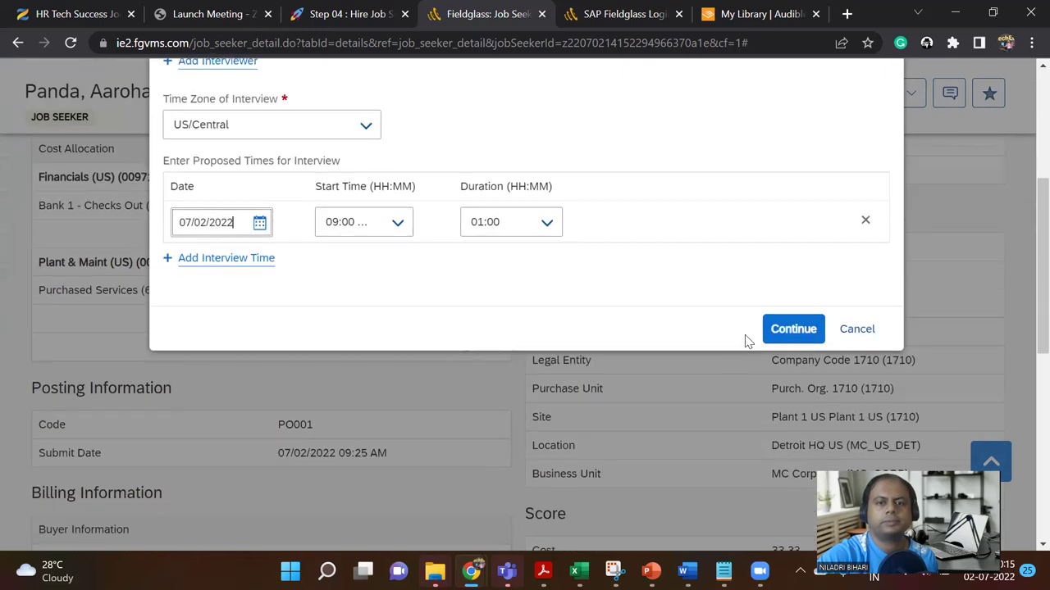
Step: Change the interview date to 07/03/2022, keeping 09:00 AM for one hour, and continue
{"action": "left_click", "coordinate": [775, 337]}
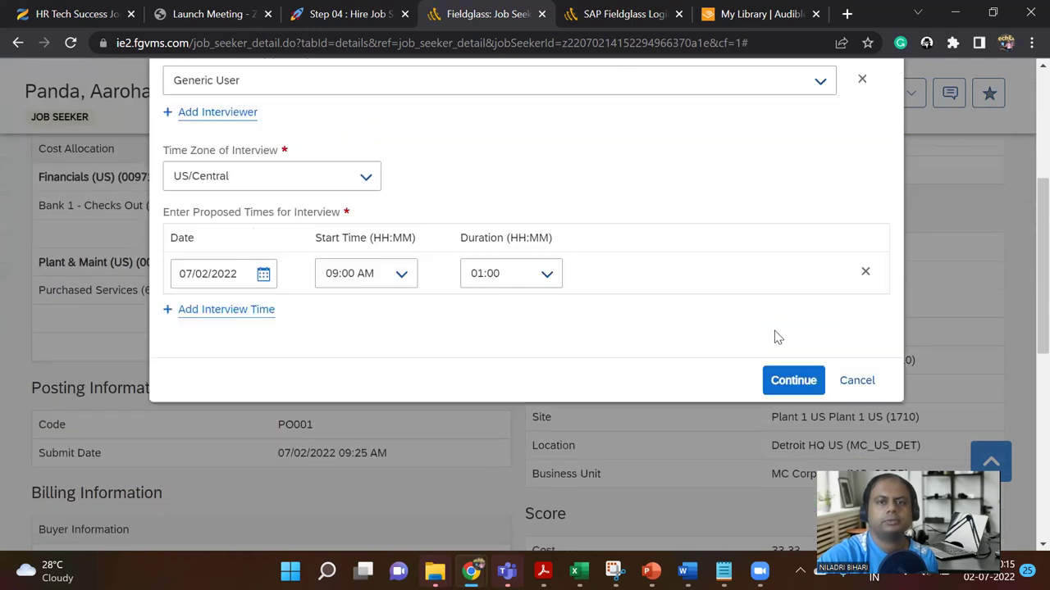
{"action": "scroll", "coordinate": [669, 325], "scroll_direction": "up", "scroll_amount": 3}
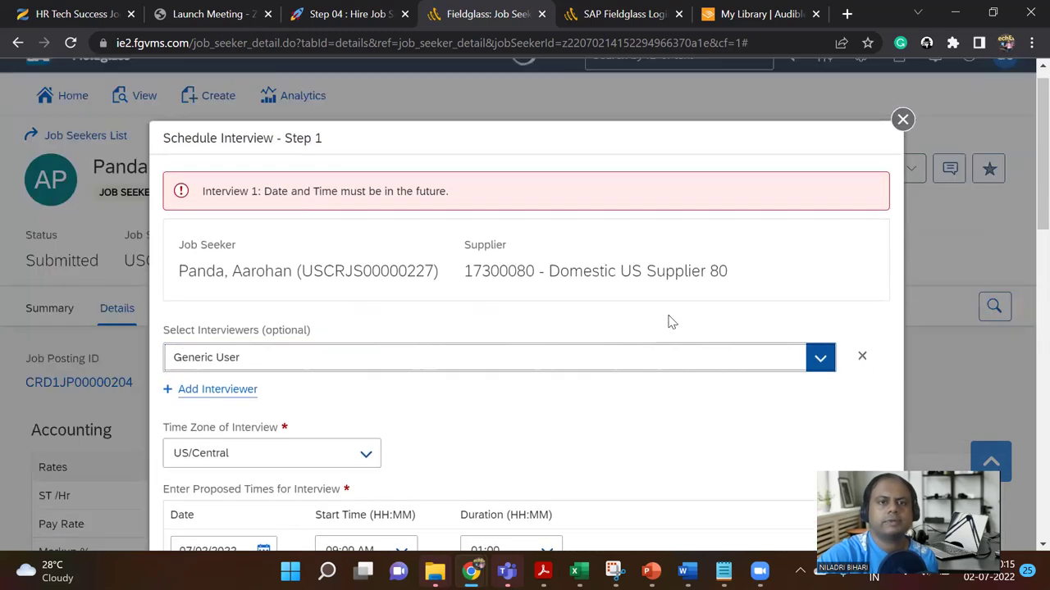
{"action": "scroll", "coordinate": [312, 377], "scroll_direction": "down", "scroll_amount": 1}
{"action": "scroll", "coordinate": [312, 376], "scroll_direction": "down", "scroll_amount": 2}
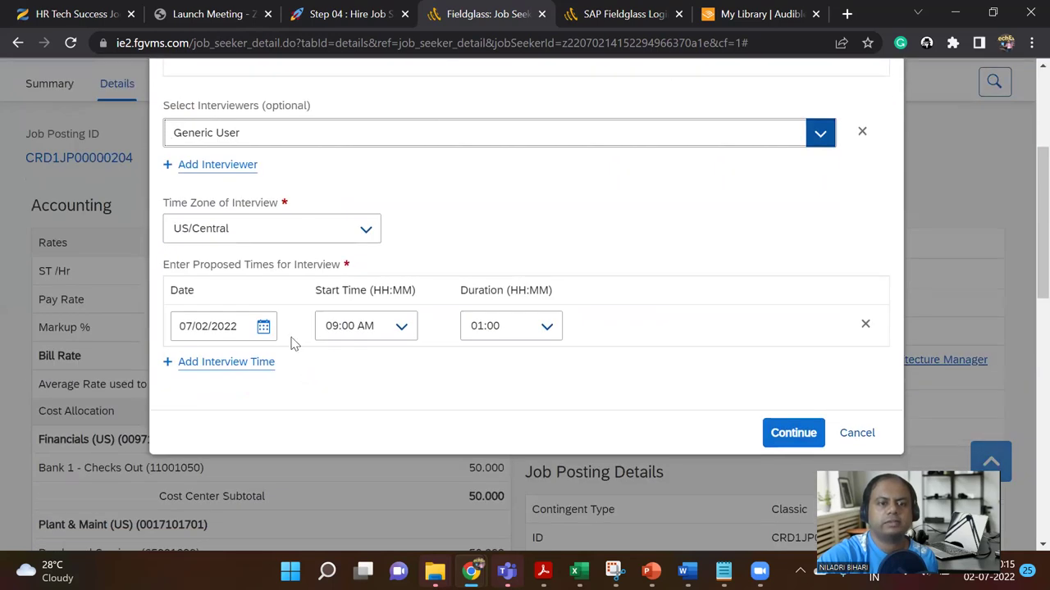
{"action": "left_click", "coordinate": [263, 326]}
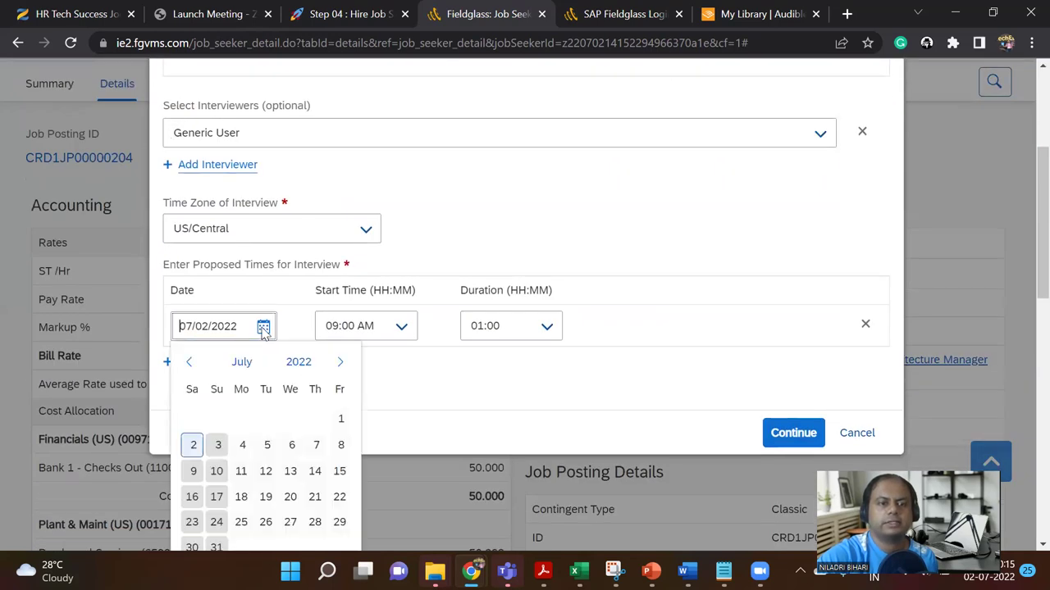
{"action": "left_click", "coordinate": [218, 445]}
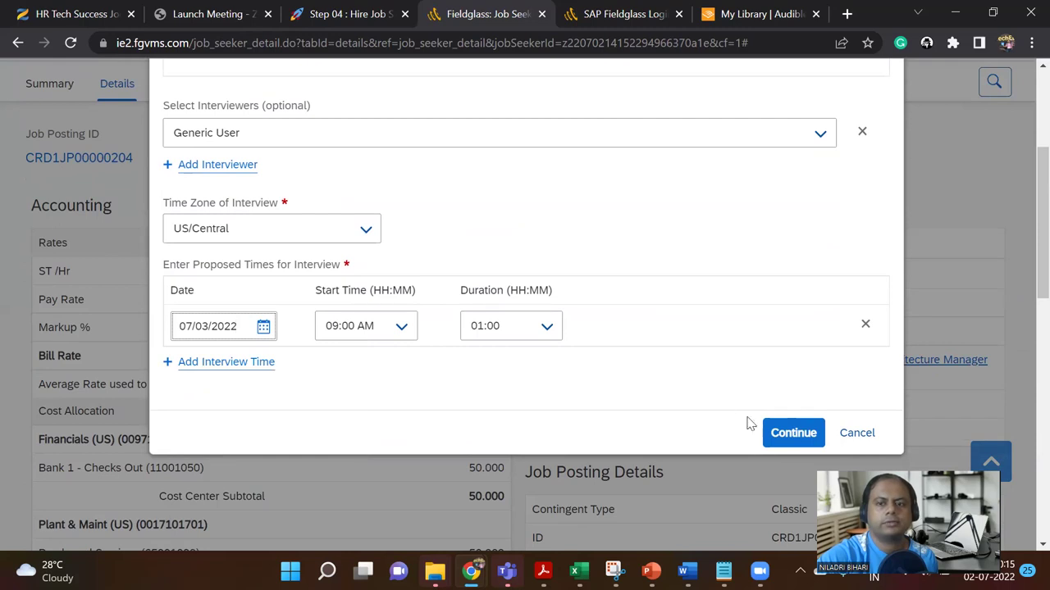
{"action": "left_click", "coordinate": [773, 433]}
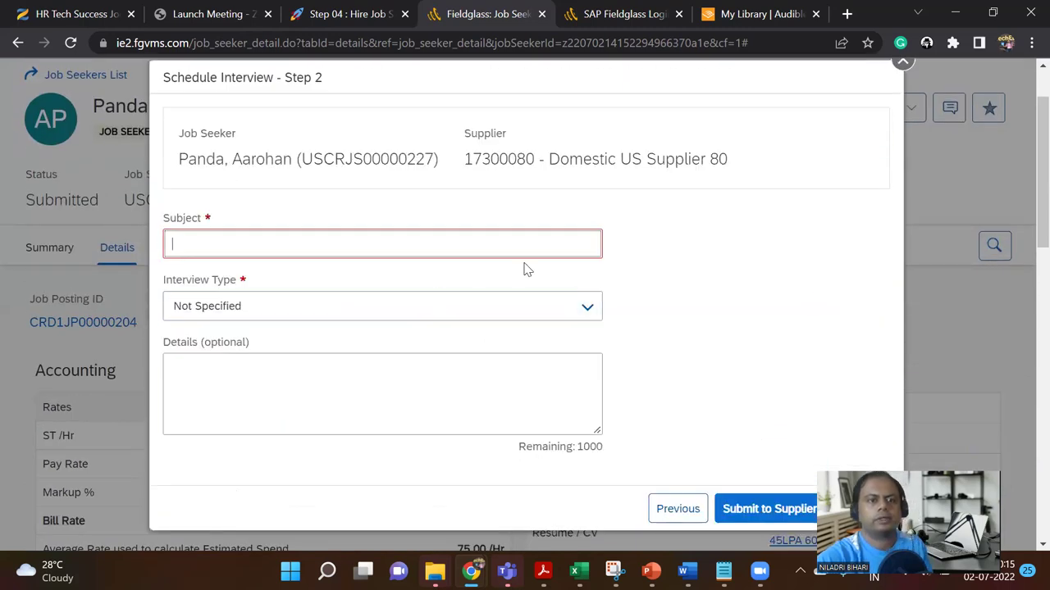
Step: Submit a Video Conference interview request with subject 'Interview 1' to the supplier
{"action": "type", "text": "Int"}
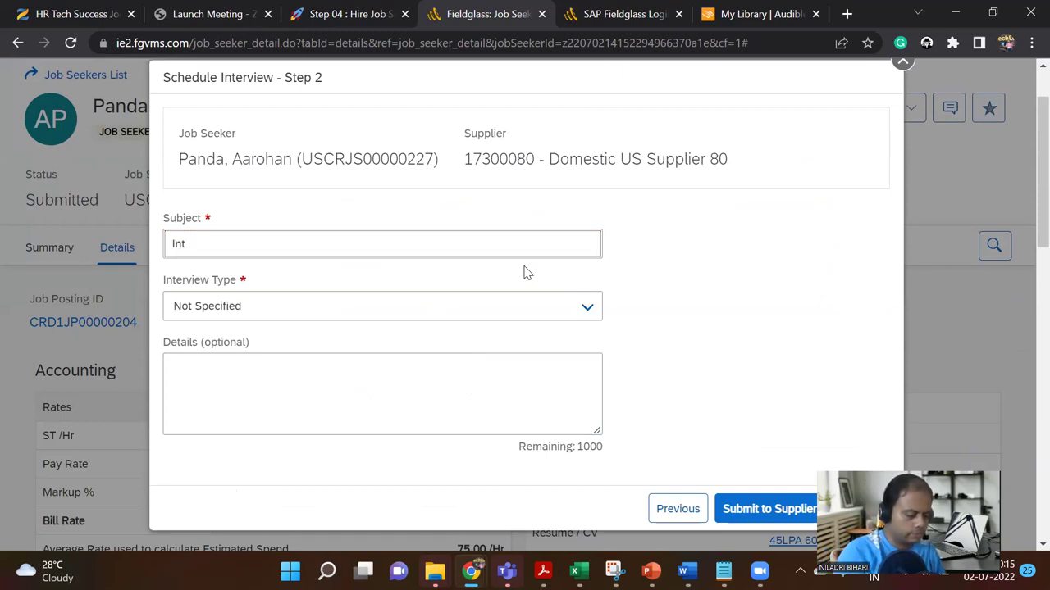
{"action": "type", "text": "erview 1"}
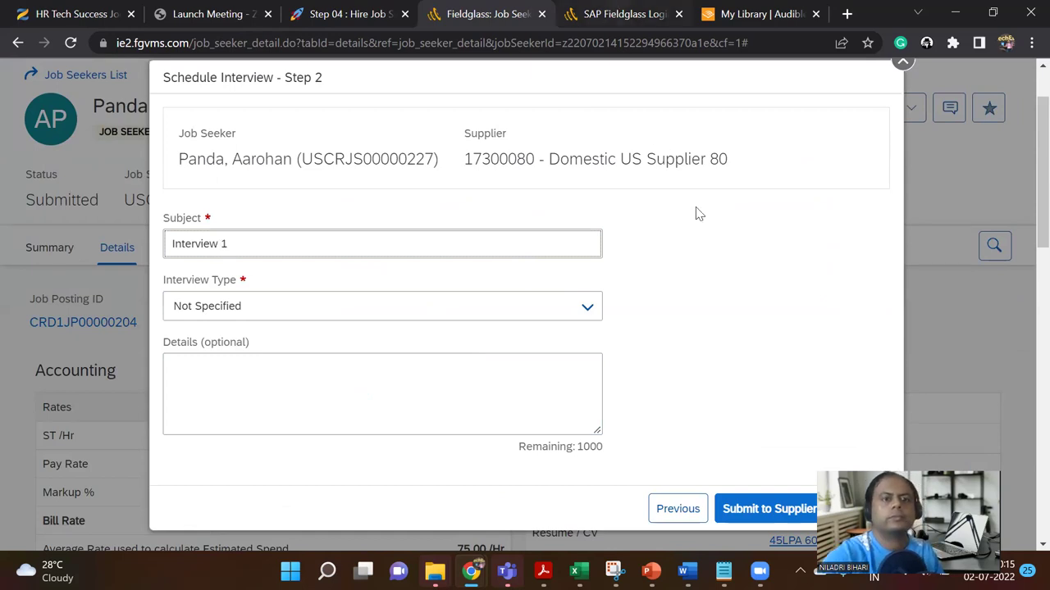
{"action": "left_click", "coordinate": [587, 308]}
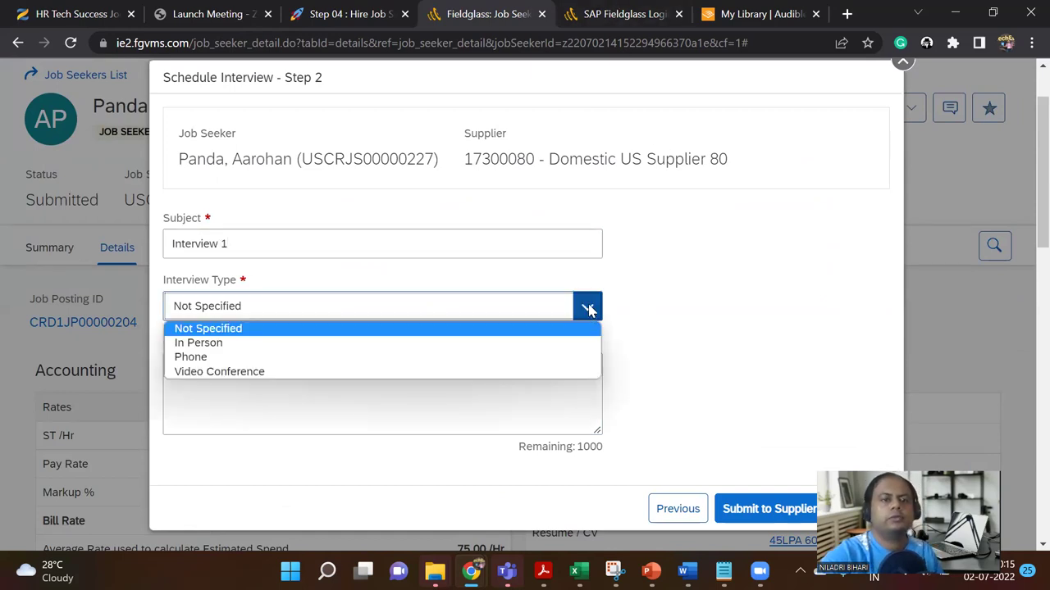
{"action": "left_click", "coordinate": [526, 371]}
{"action": "scroll", "coordinate": [502, 407], "scroll_direction": "down", "scroll_amount": 4}
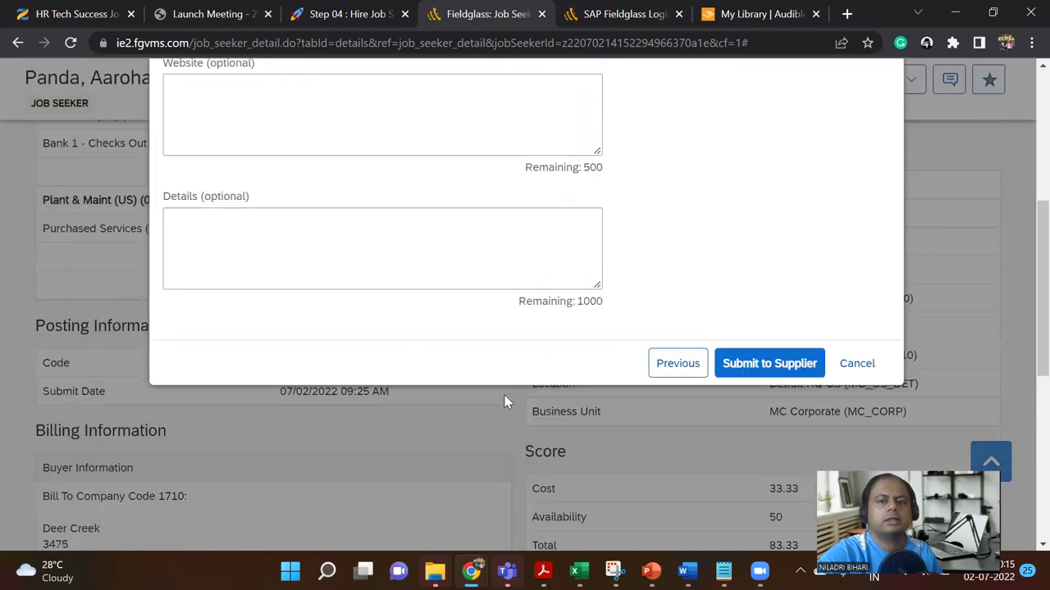
{"action": "left_click", "coordinate": [769, 317]}
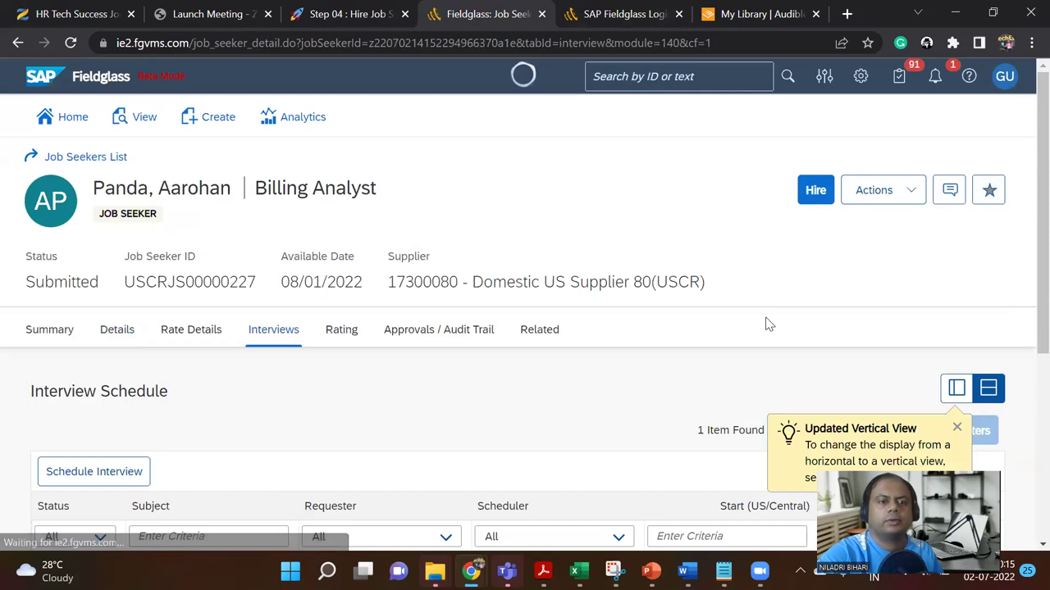
Step: Check Interview 1 is listed as Submitted for 07/03/2022, then sign out
{"action": "scroll", "coordinate": [591, 256], "scroll_direction": "down", "scroll_amount": 2}
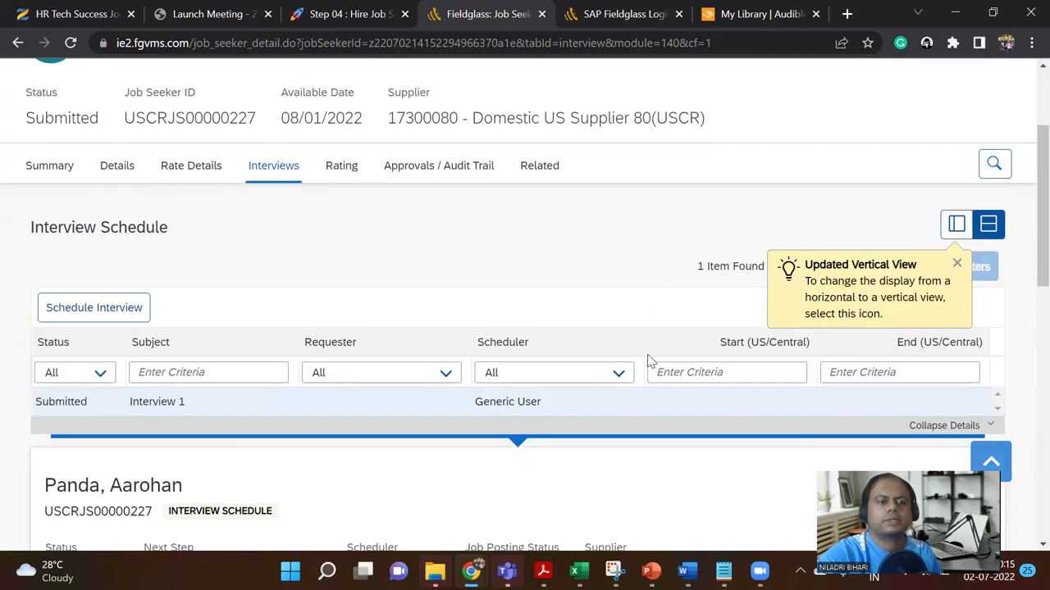
{"action": "scroll", "coordinate": [649, 359], "scroll_direction": "down", "scroll_amount": 5}
{"action": "scroll", "coordinate": [649, 361], "scroll_direction": "down", "scroll_amount": 2}
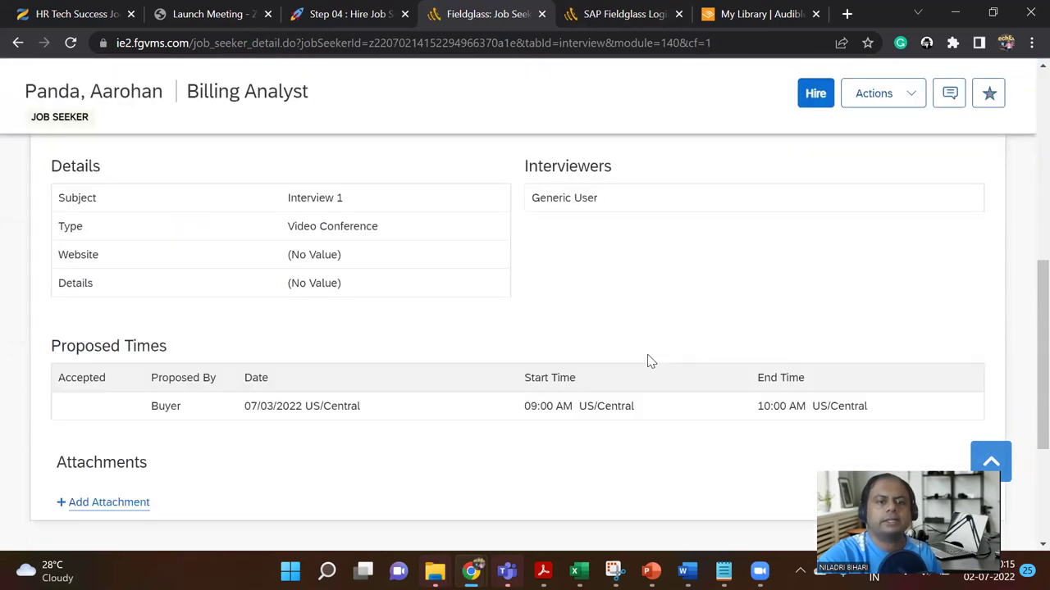
{"action": "scroll", "coordinate": [649, 362], "scroll_direction": "down", "scroll_amount": 2}
{"action": "scroll", "coordinate": [648, 360], "scroll_direction": "up", "scroll_amount": 12}
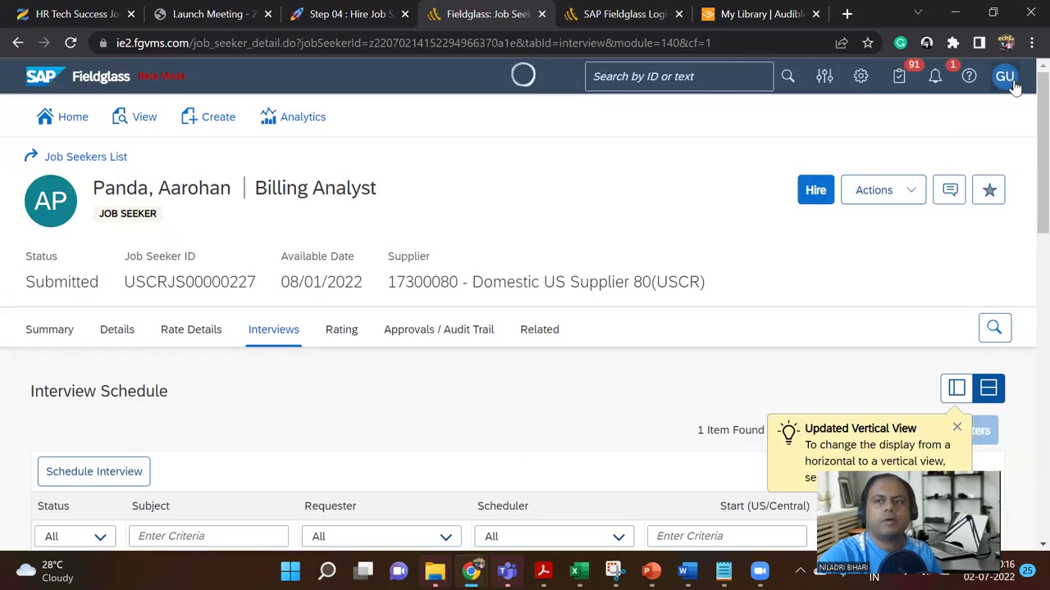
{"action": "left_click", "coordinate": [1010, 82]}
{"action": "left_click", "coordinate": [834, 272]}
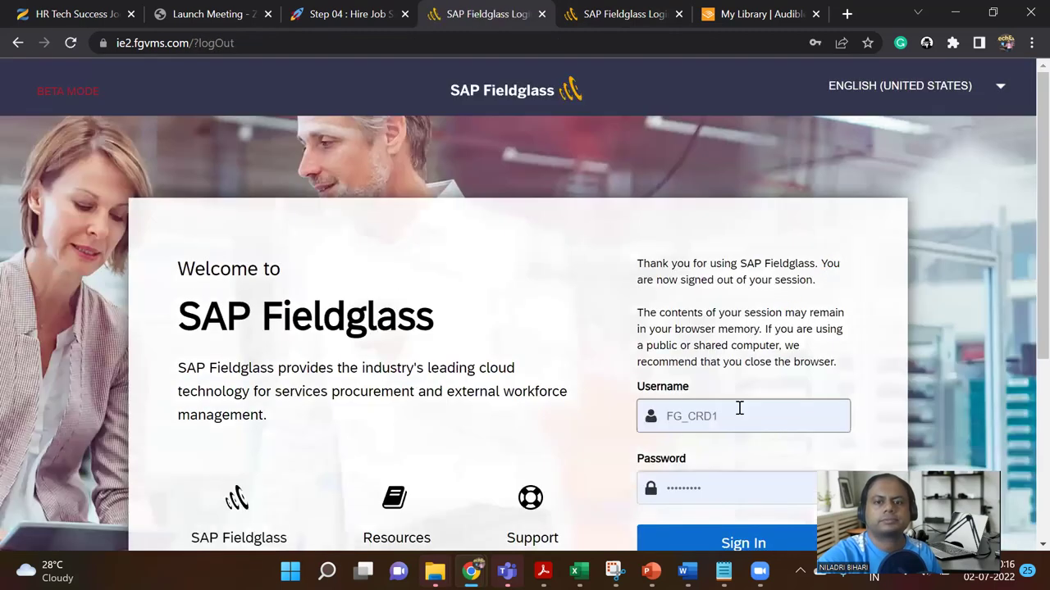
Step: Sign in using the saved supplier account
{"action": "left_click", "coordinate": [738, 406]}
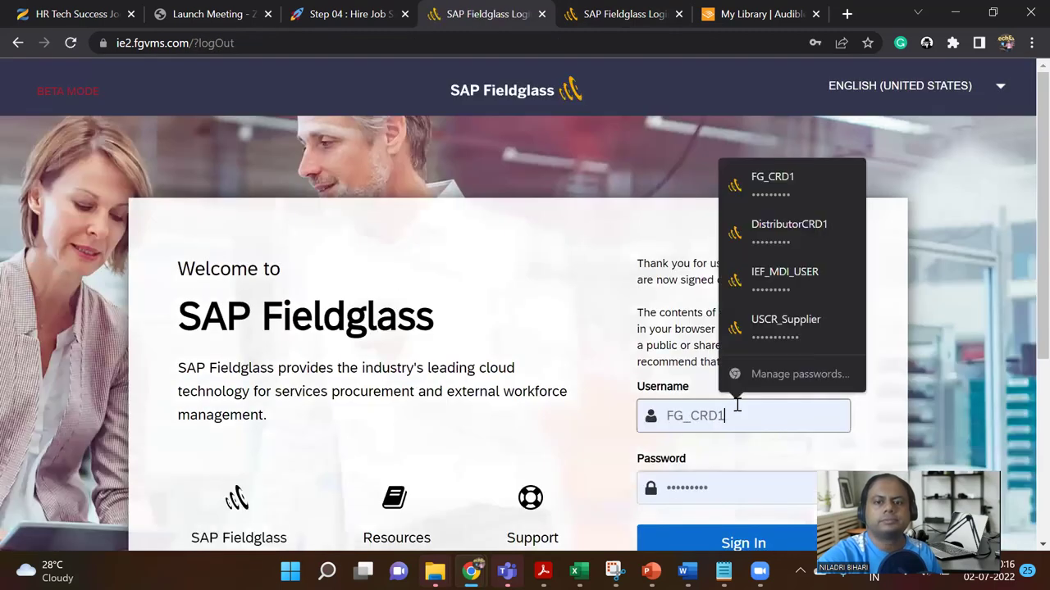
{"action": "left_click", "coordinate": [784, 328]}
{"action": "scroll", "coordinate": [777, 335], "scroll_direction": "down", "scroll_amount": 2}
{"action": "left_click", "coordinate": [759, 388]}
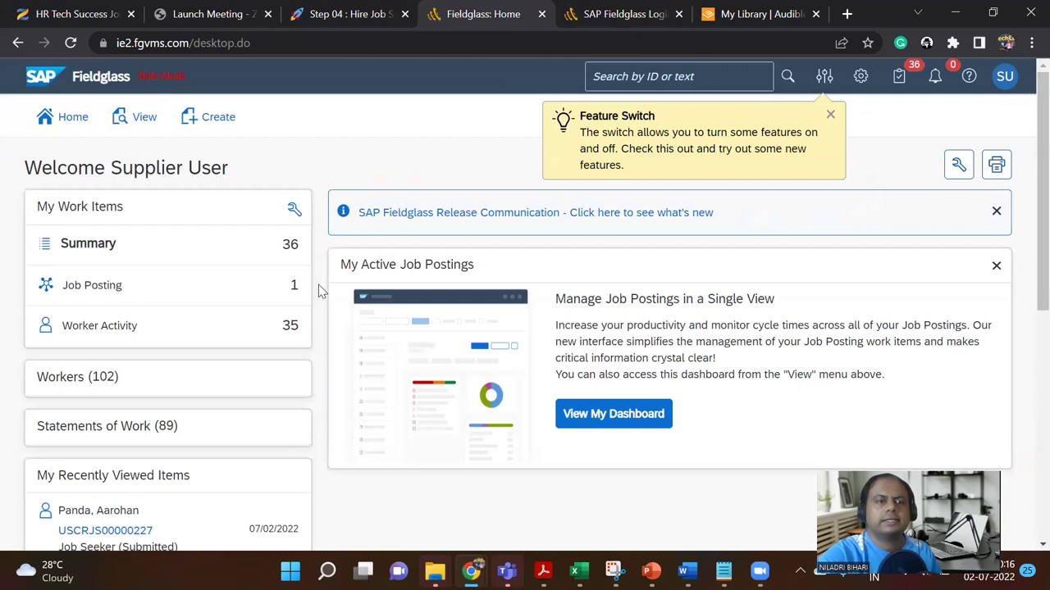
Step: Open the full Job Postings list across all work items
{"action": "left_click", "coordinate": [118, 297]}
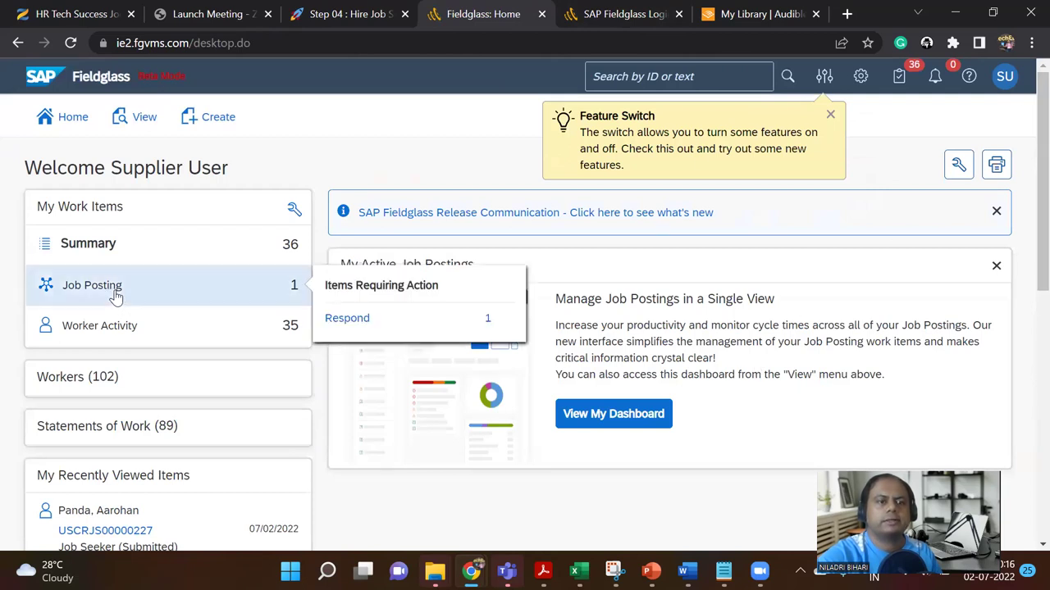
{"action": "left_click", "coordinate": [347, 318]}
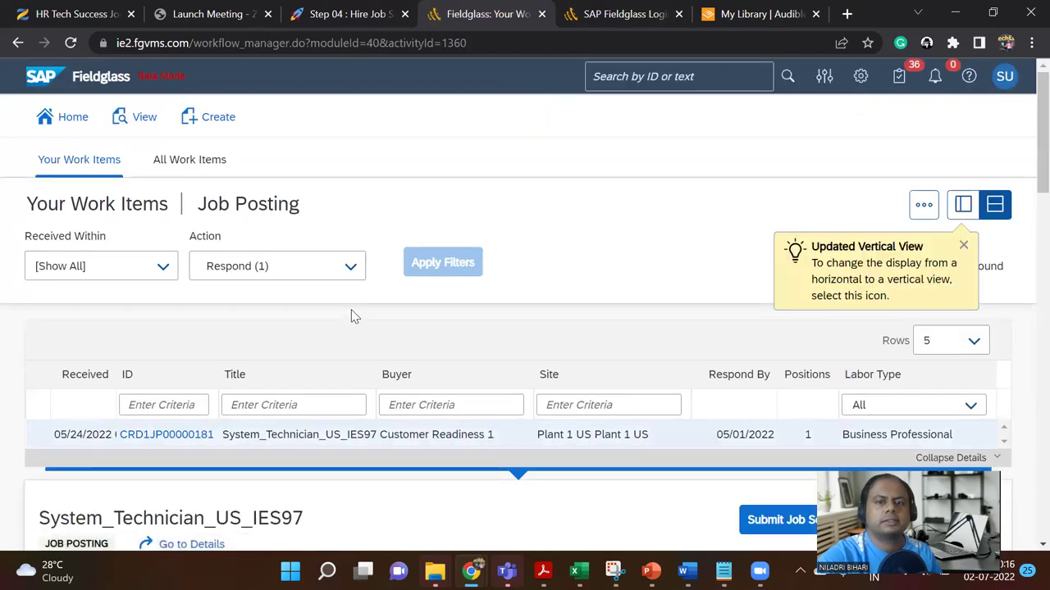
{"action": "left_click", "coordinate": [194, 161]}
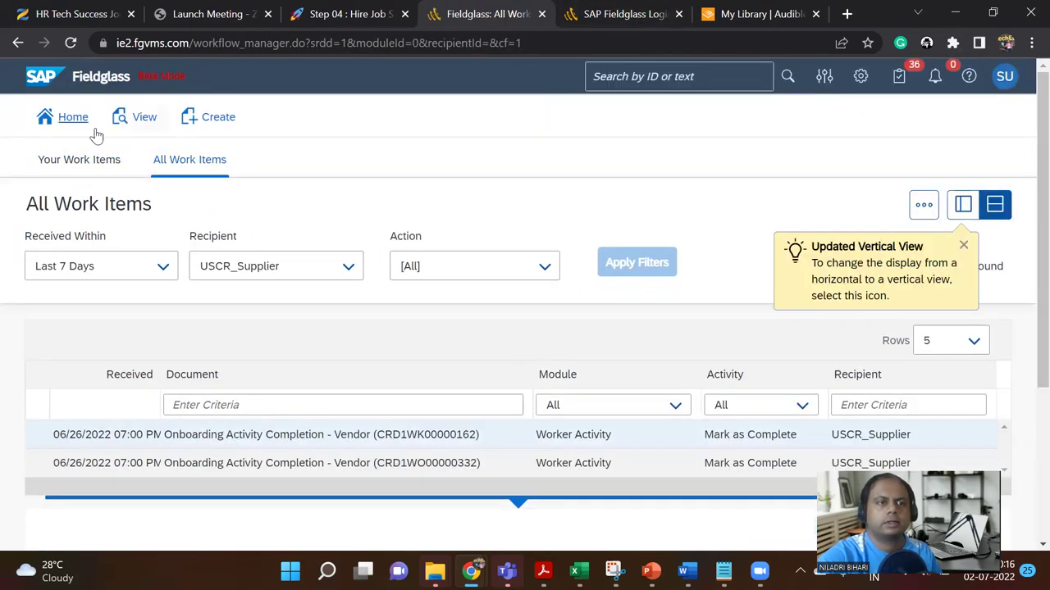
{"action": "left_click", "coordinate": [134, 118]}
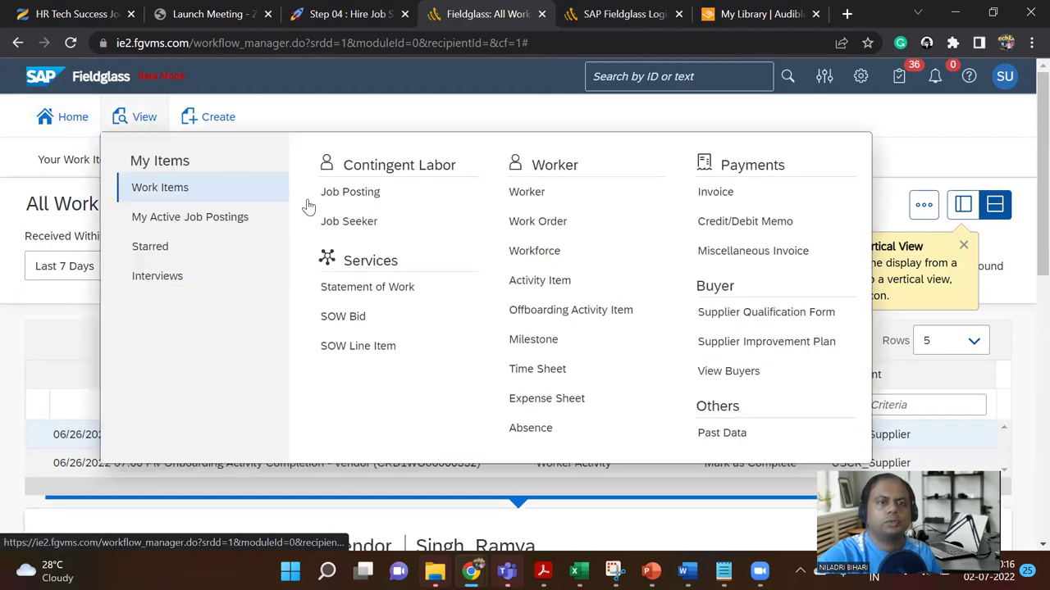
{"action": "left_click", "coordinate": [363, 201]}
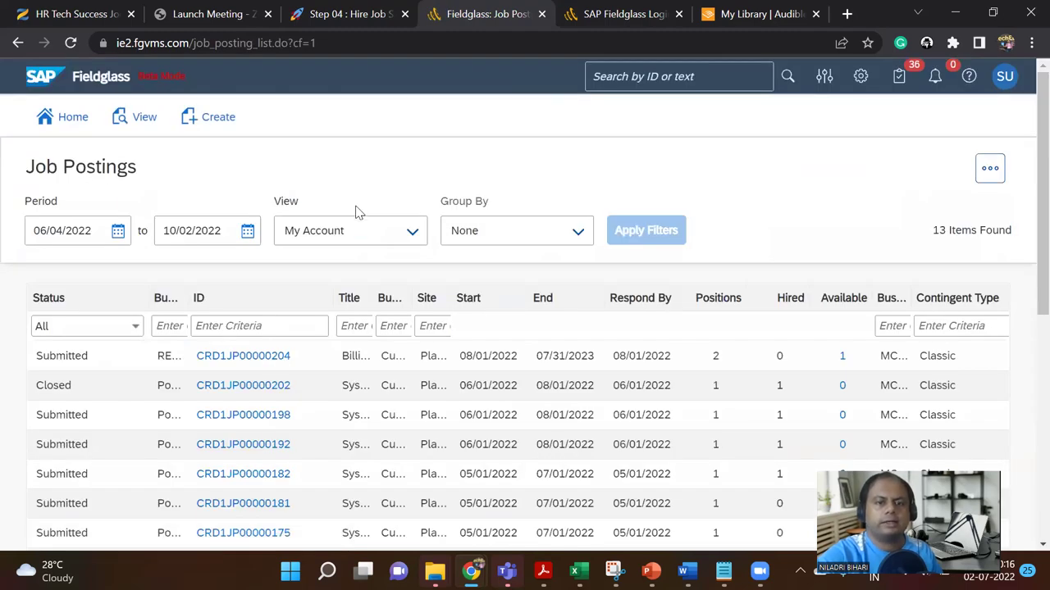
Step: Open posting CRD1JP00000204 and view its Job Seekers (1) tab and interview schedule
{"action": "left_click", "coordinate": [246, 358]}
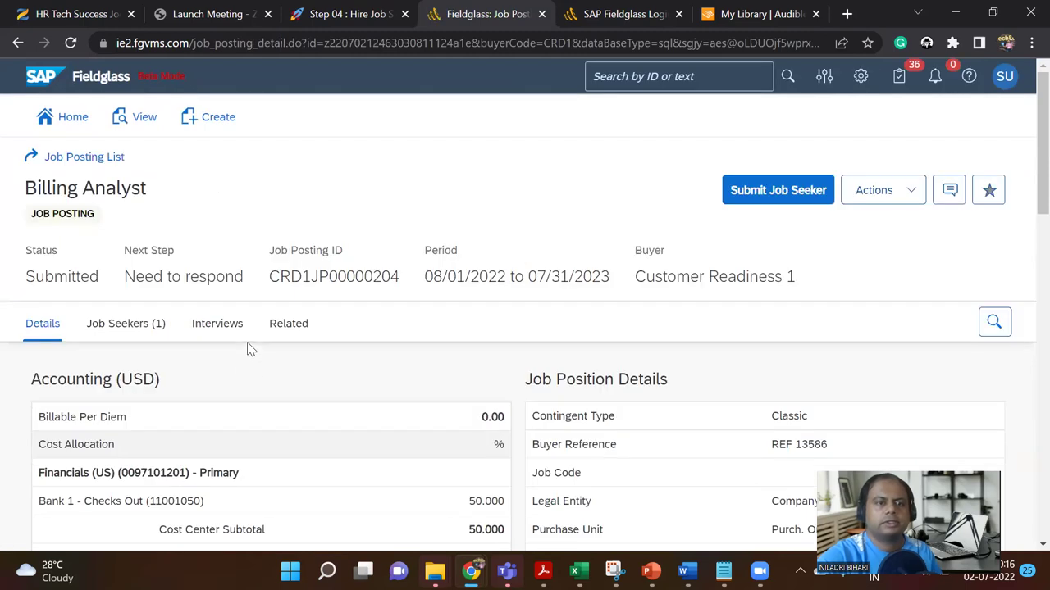
{"action": "scroll", "coordinate": [192, 278], "scroll_direction": "down", "scroll_amount": 6}
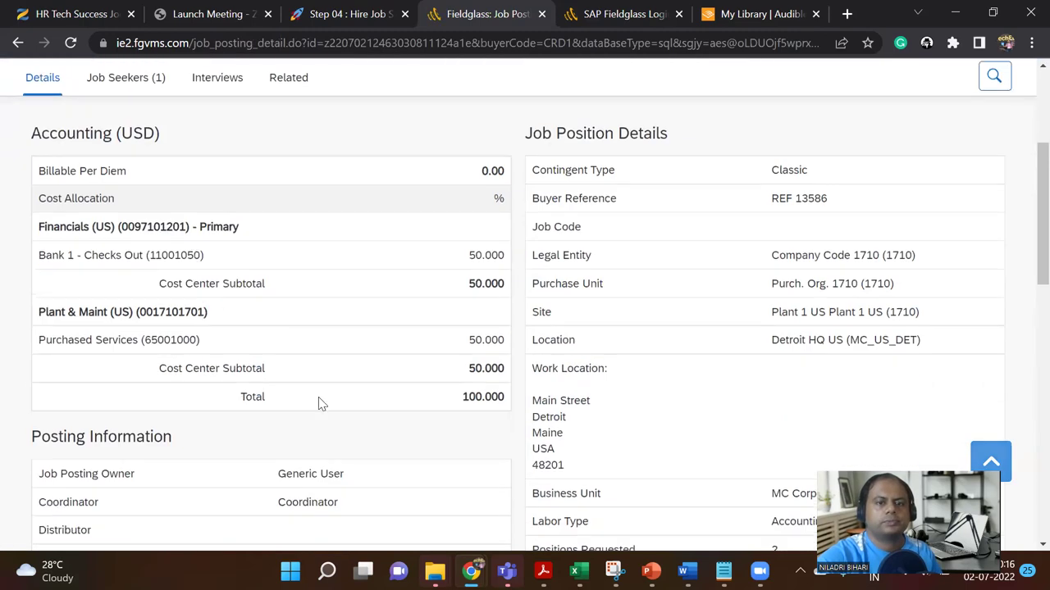
{"action": "scroll", "coordinate": [348, 382], "scroll_direction": "down", "scroll_amount": 10}
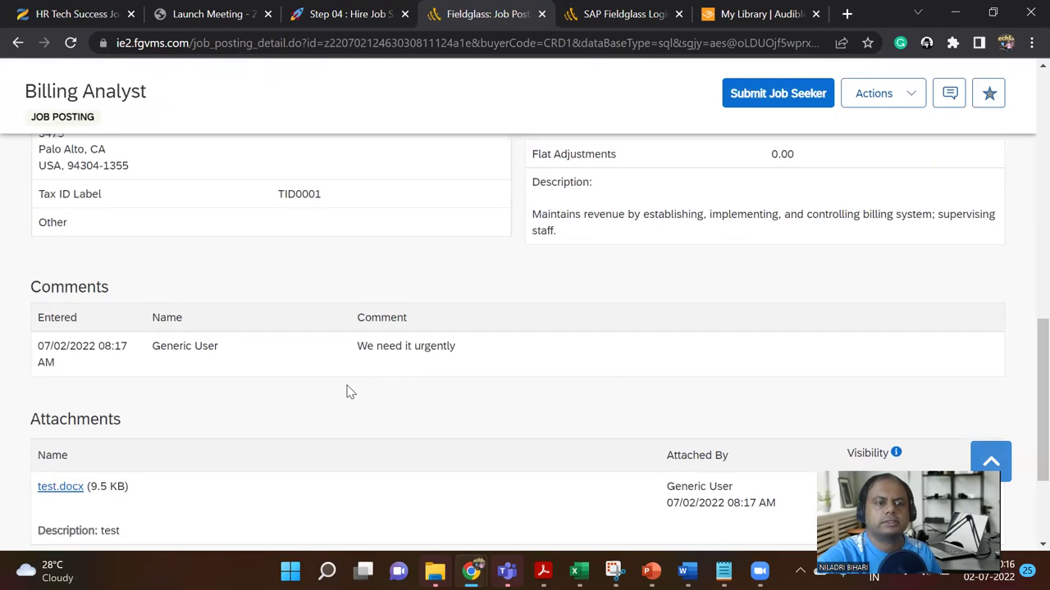
{"action": "scroll", "coordinate": [348, 392], "scroll_direction": "up", "scroll_amount": 15}
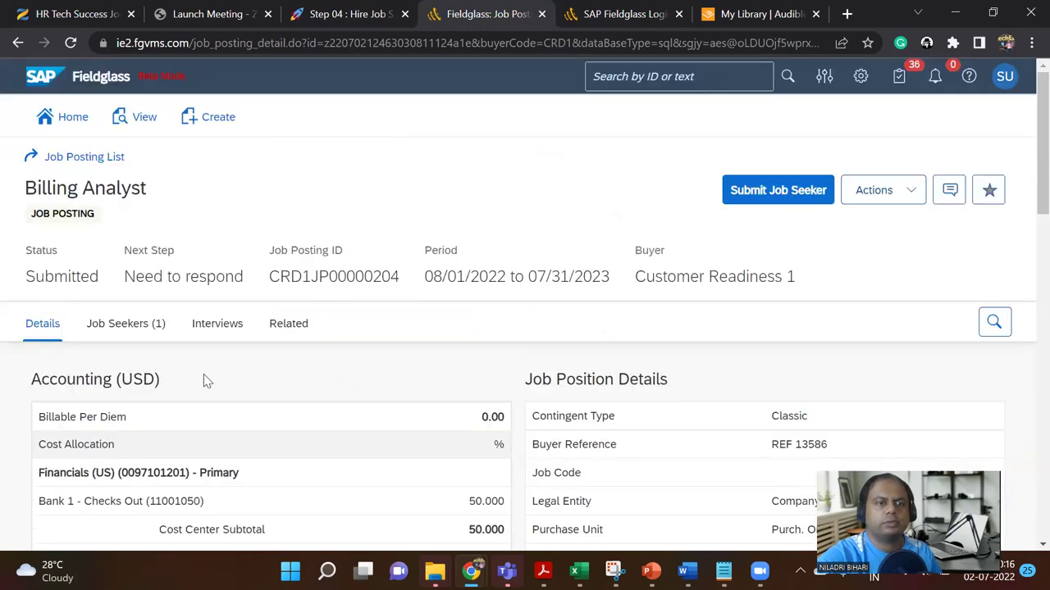
{"action": "left_click", "coordinate": [148, 333]}
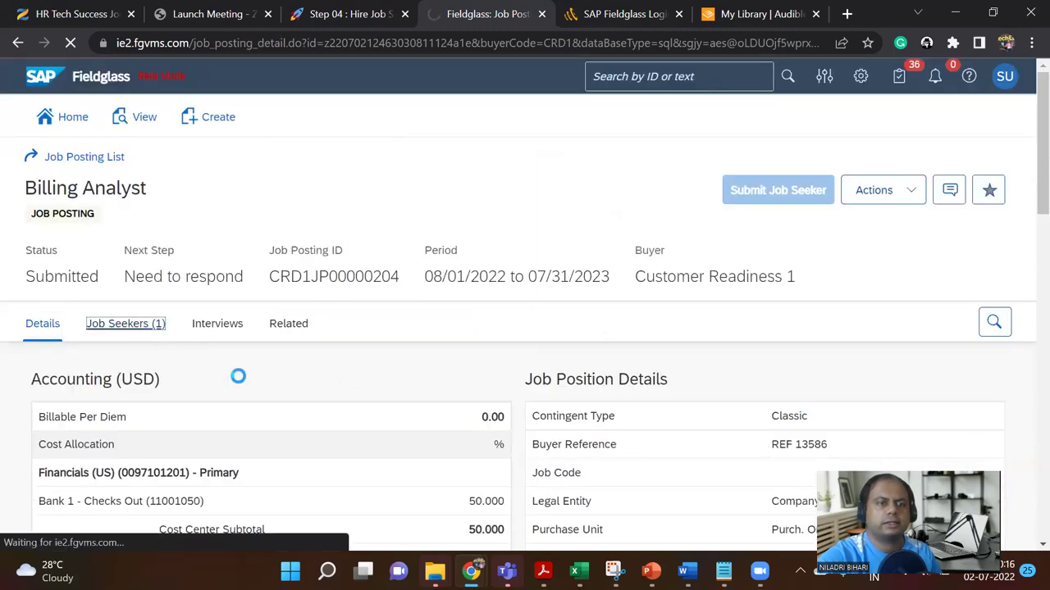
{"action": "scroll", "coordinate": [242, 382], "scroll_direction": "down", "scroll_amount": 2}
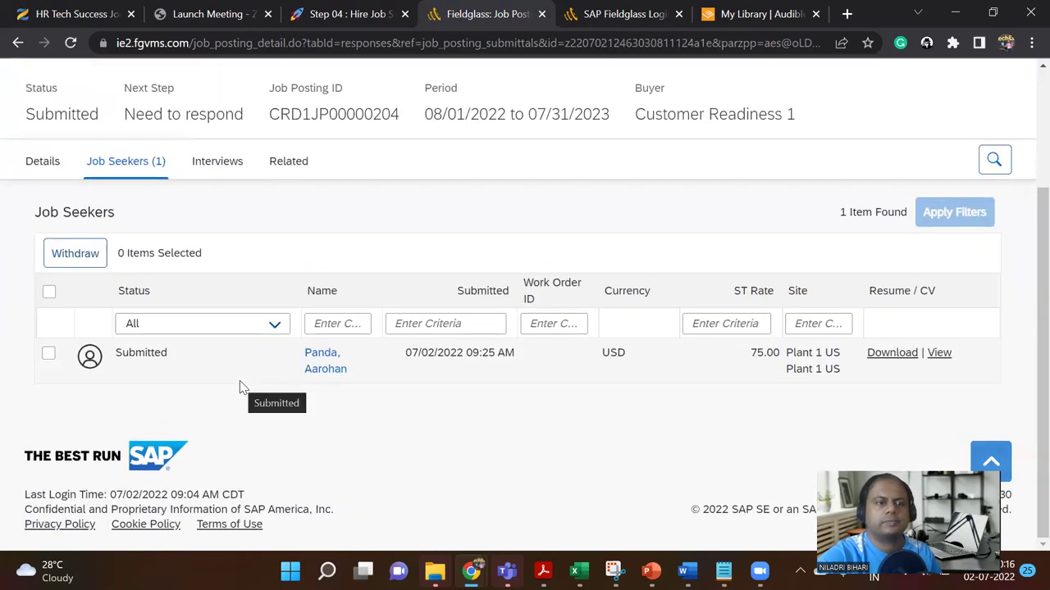
{"action": "scroll", "coordinate": [242, 387], "scroll_direction": "up", "scroll_amount": 1}
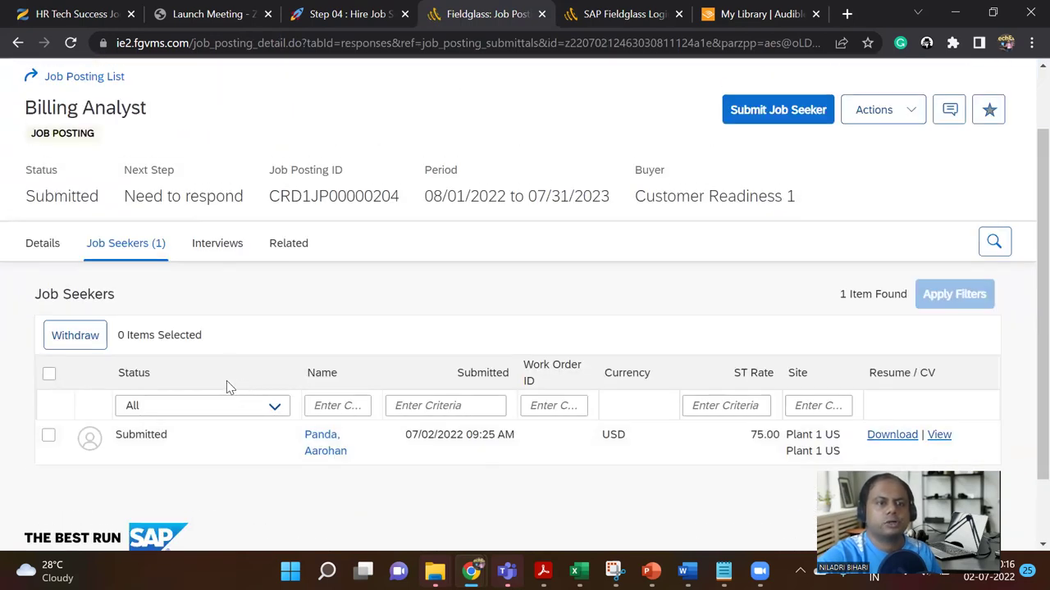
{"action": "left_click", "coordinate": [218, 246]}
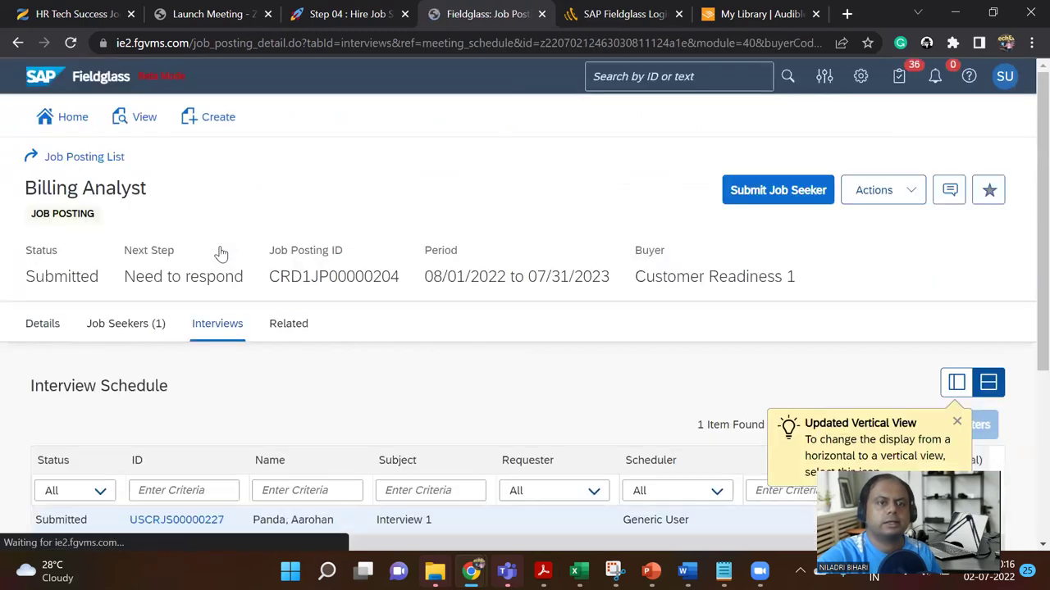
Step: Switch the interview schedule to Vertical View and review the Interview 1 details
{"action": "scroll", "coordinate": [269, 356], "scroll_direction": "down", "scroll_amount": 1}
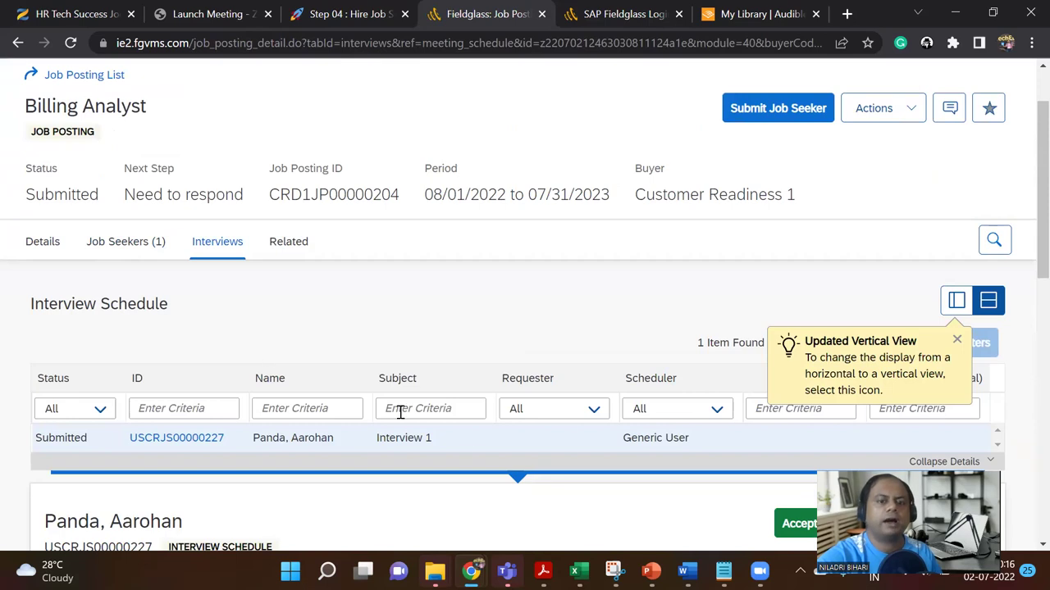
{"action": "left_click", "coordinate": [956, 301]}
{"action": "scroll", "coordinate": [608, 381], "scroll_direction": "down", "scroll_amount": 2}
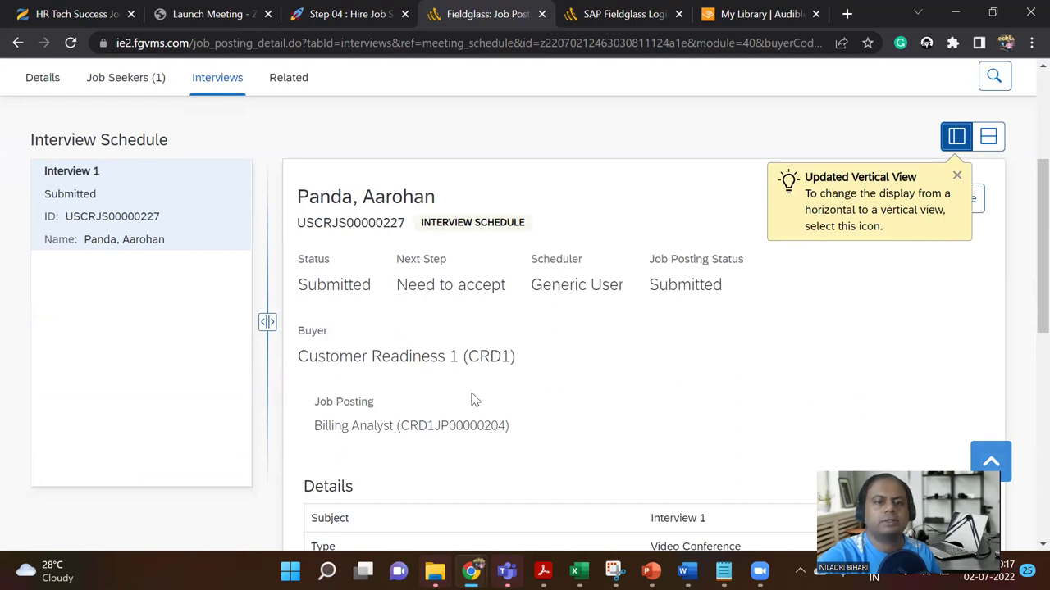
{"action": "scroll", "coordinate": [618, 361], "scroll_direction": "down", "scroll_amount": 4}
{"action": "scroll", "coordinate": [618, 365], "scroll_direction": "up", "scroll_amount": 1}
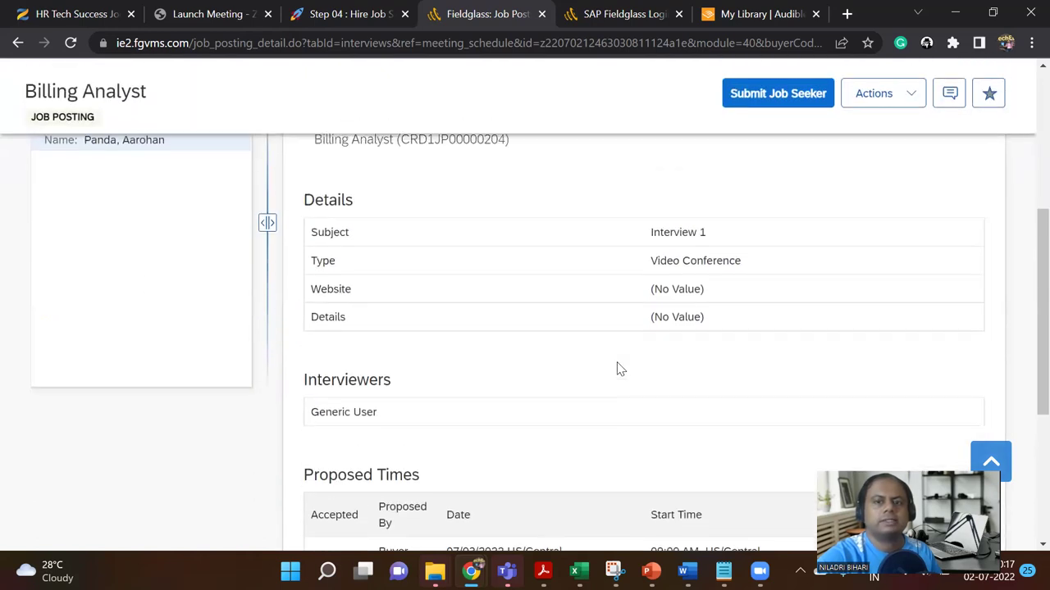
{"action": "triple_click", "coordinate": [679, 233]}
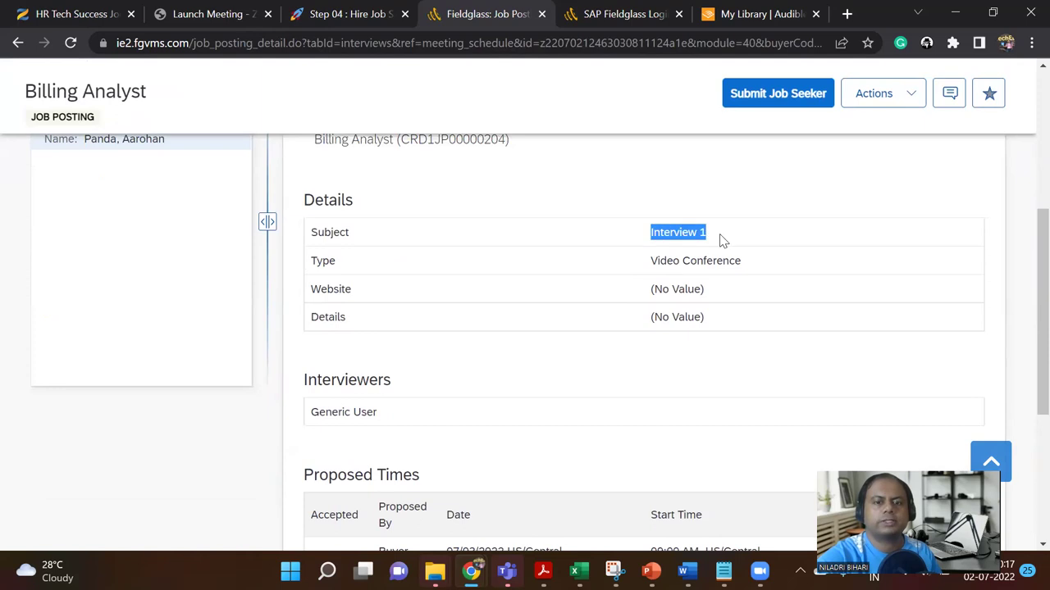
{"action": "scroll", "coordinate": [689, 338], "scroll_direction": "down", "scroll_amount": 2}
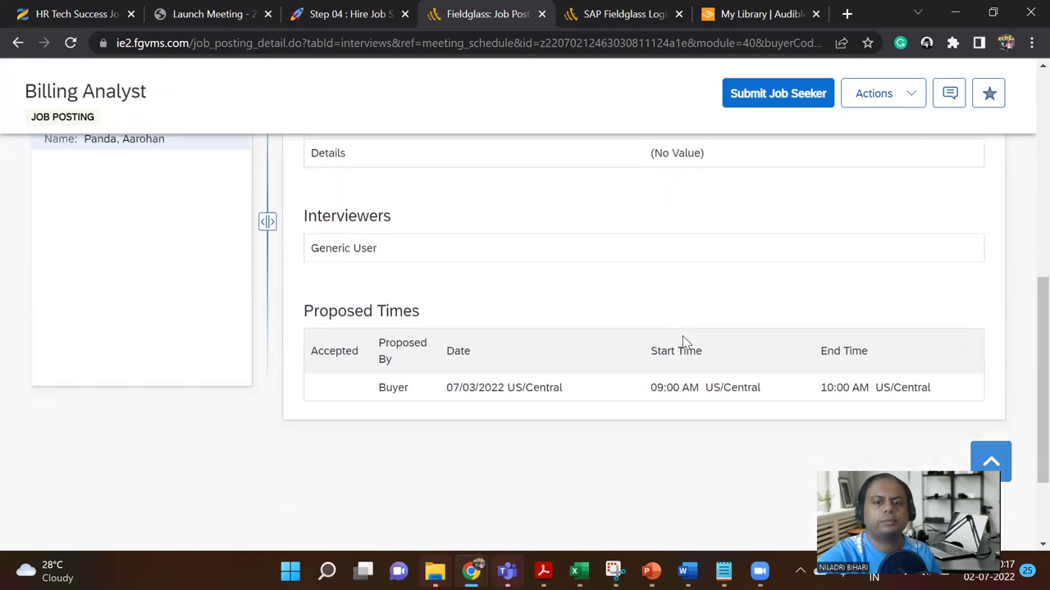
{"action": "scroll", "coordinate": [678, 343], "scroll_direction": "down", "scroll_amount": 1}
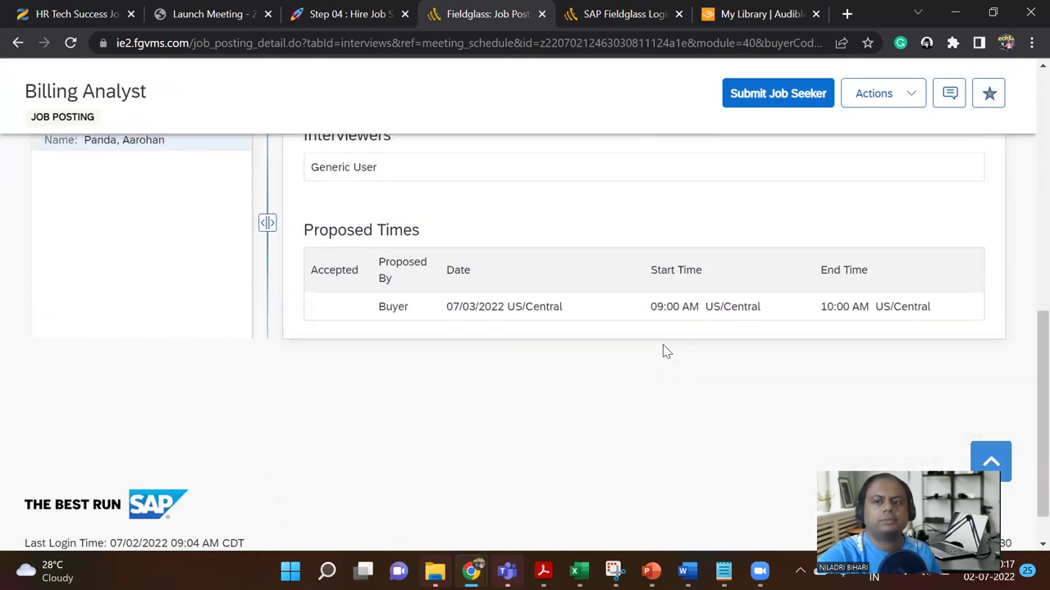
{"action": "scroll", "coordinate": [663, 352], "scroll_direction": "up", "scroll_amount": 6}
{"action": "scroll", "coordinate": [665, 352], "scroll_direction": "up", "scroll_amount": 4}
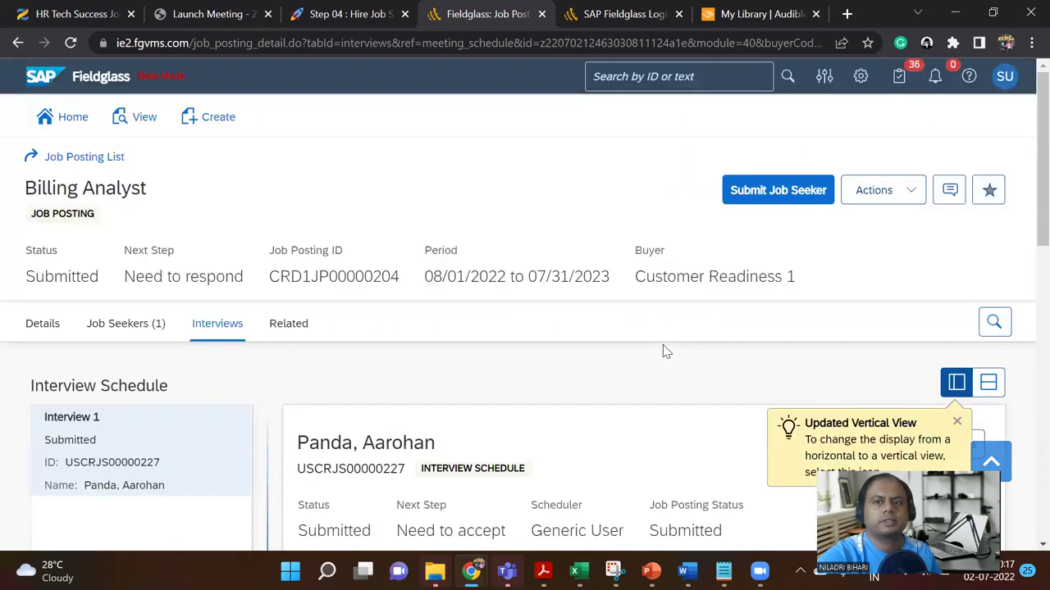
{"action": "scroll", "coordinate": [648, 376], "scroll_direction": "down", "scroll_amount": 2}
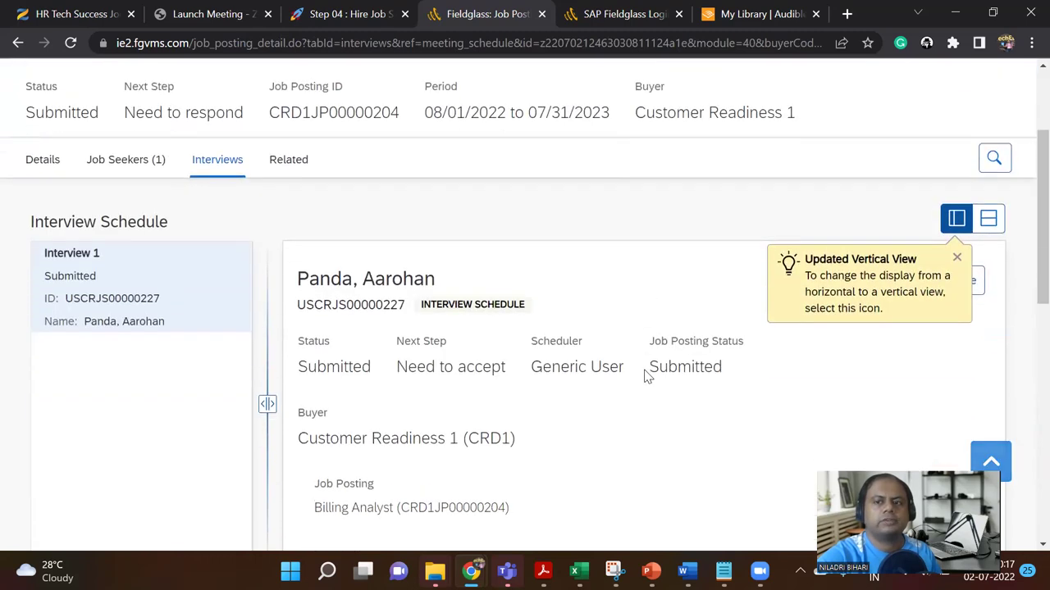
{"action": "scroll", "coordinate": [648, 377], "scroll_direction": "down", "scroll_amount": 5}
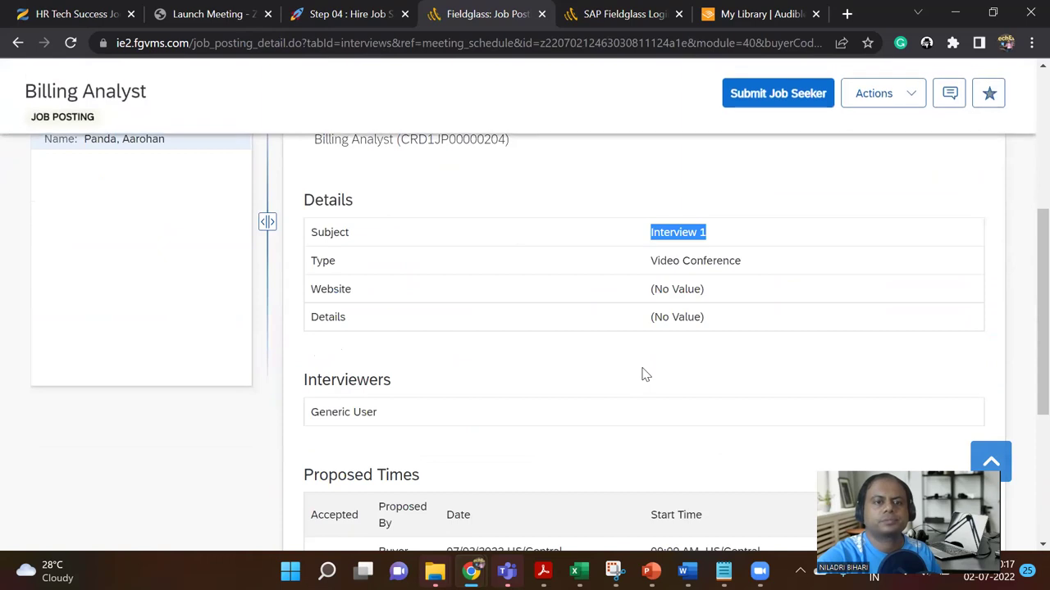
{"action": "scroll", "coordinate": [644, 373], "scroll_direction": "up", "scroll_amount": 7}
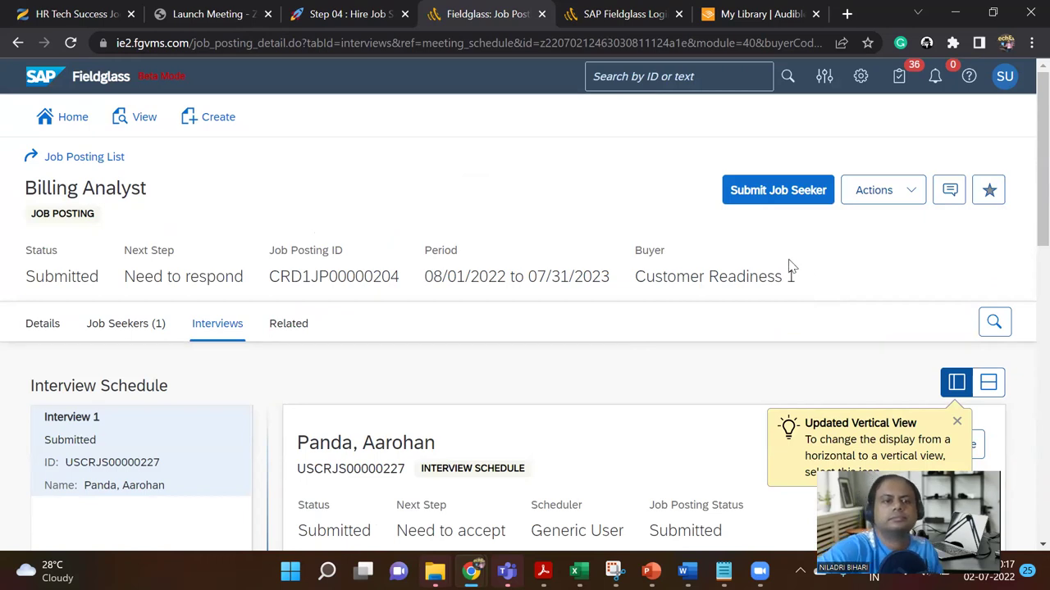
Step: Check the posting's Actions without choosing one, then return to the Job Seekers (1) list
{"action": "left_click", "coordinate": [900, 193]}
{"action": "left_click", "coordinate": [745, 269]}
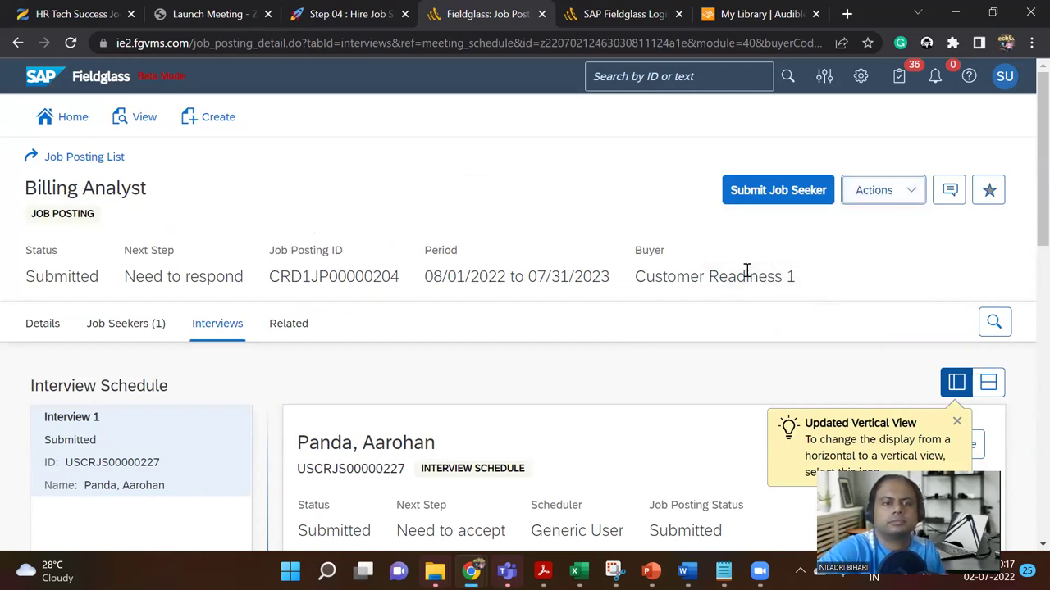
{"action": "left_click", "coordinate": [130, 324]}
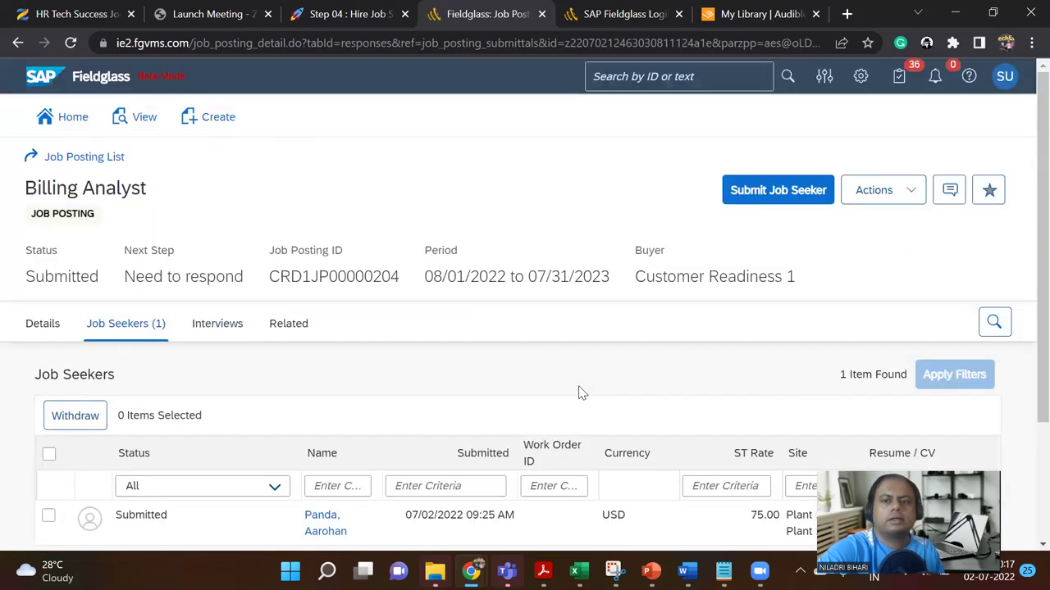
{"action": "left_click", "coordinate": [1005, 77]}
Step: Sign out of the supplier account and sign back in with the saved buyer account
{"action": "left_click", "coordinate": [836, 268]}
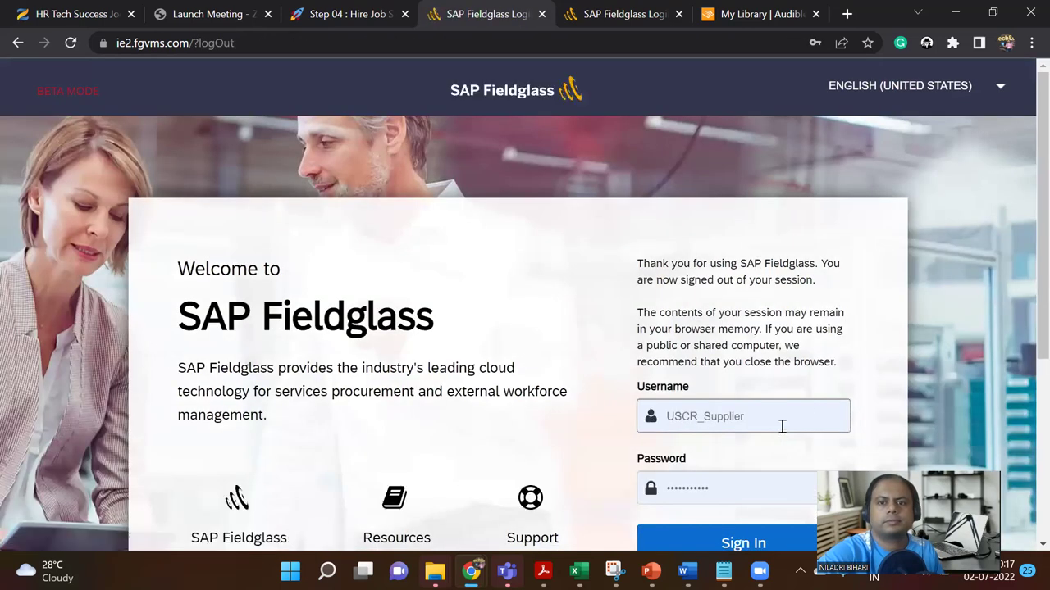
{"action": "scroll", "coordinate": [806, 405], "scroll_direction": "down", "scroll_amount": 2}
{"action": "left_click", "coordinate": [775, 250]}
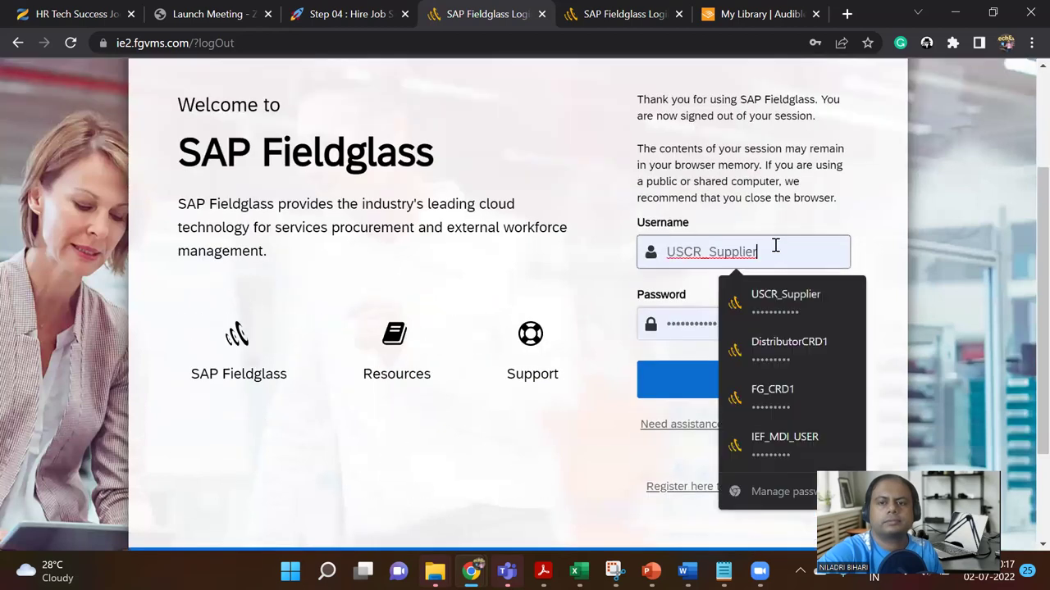
{"action": "left_click", "coordinate": [789, 400]}
{"action": "left_click", "coordinate": [763, 391]}
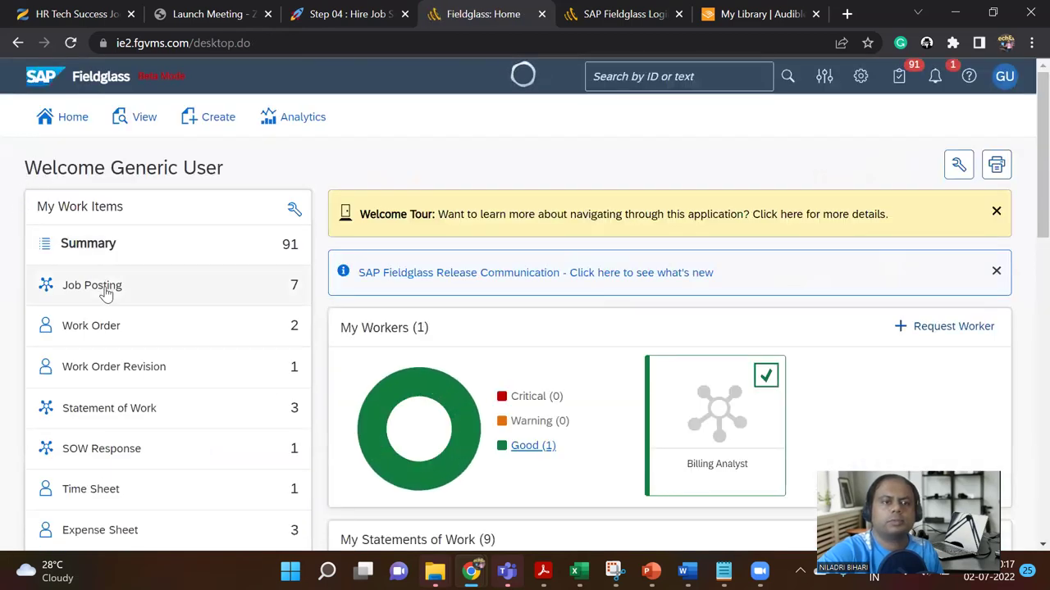
Step: Open job posting CRD1JP00000204 and show its Job Seekers tab
{"action": "mouse_move", "coordinate": [106, 292]}
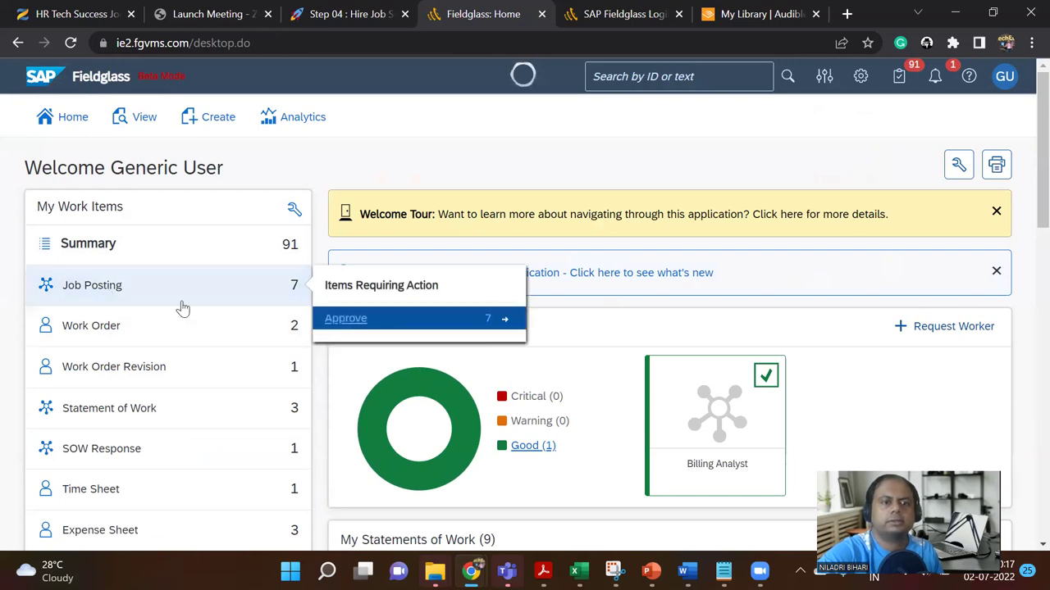
{"action": "left_click", "coordinate": [148, 123]}
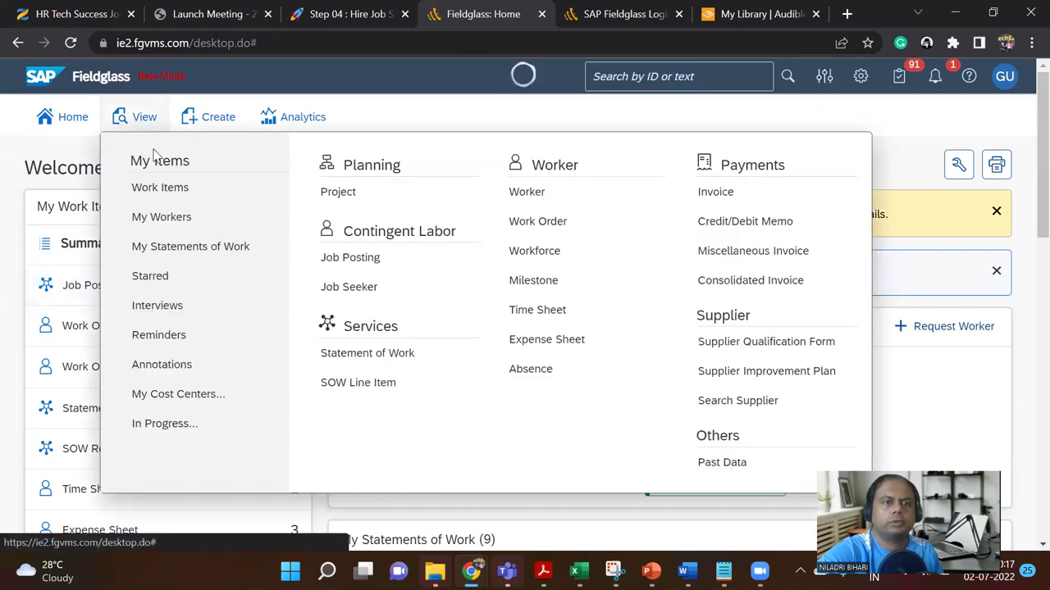
{"action": "left_click", "coordinate": [364, 262]}
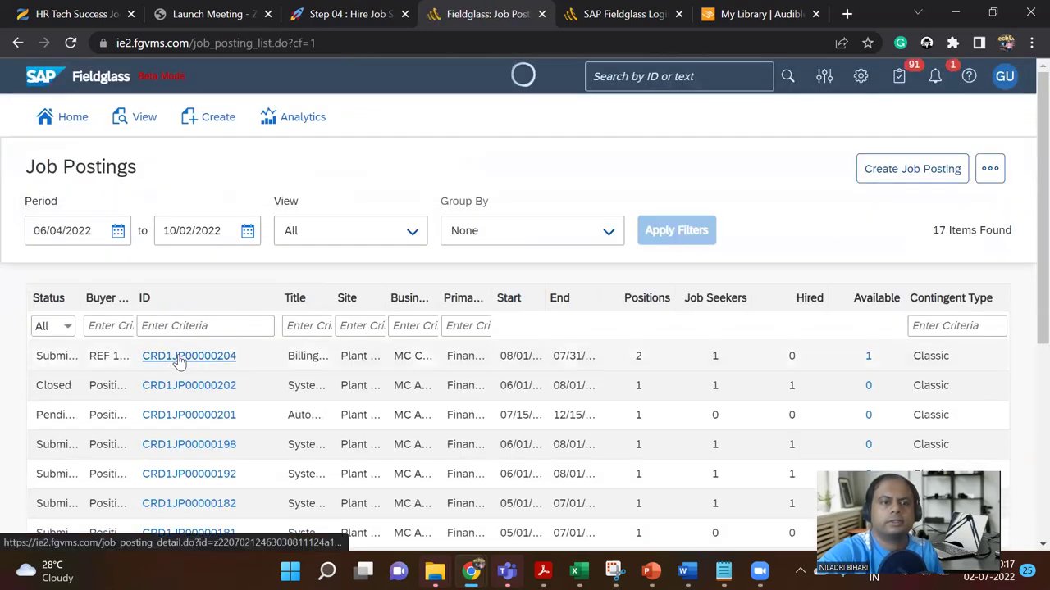
{"action": "left_click", "coordinate": [180, 359]}
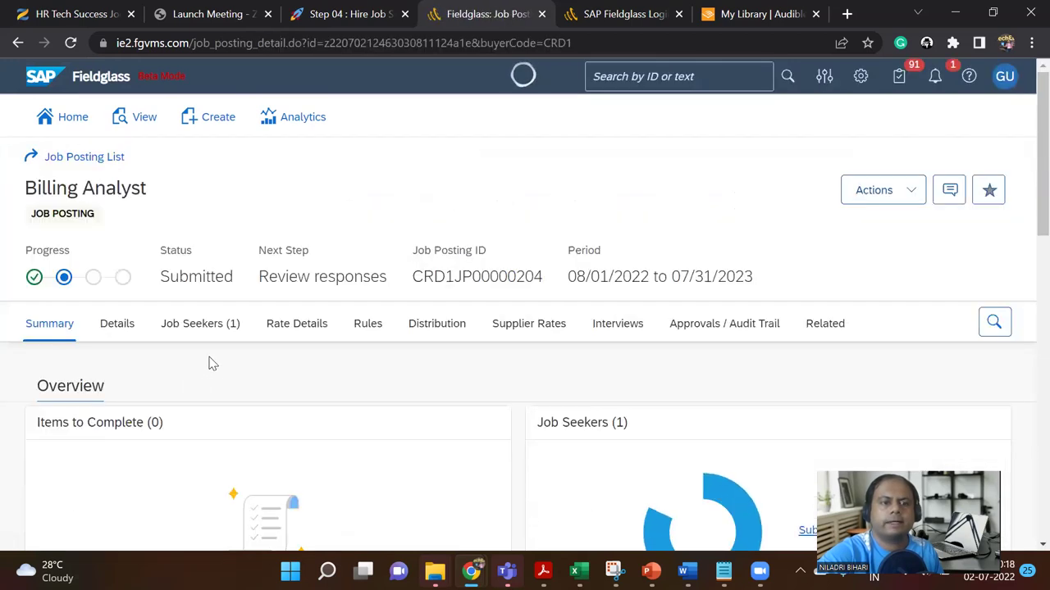
{"action": "left_click", "coordinate": [212, 327]}
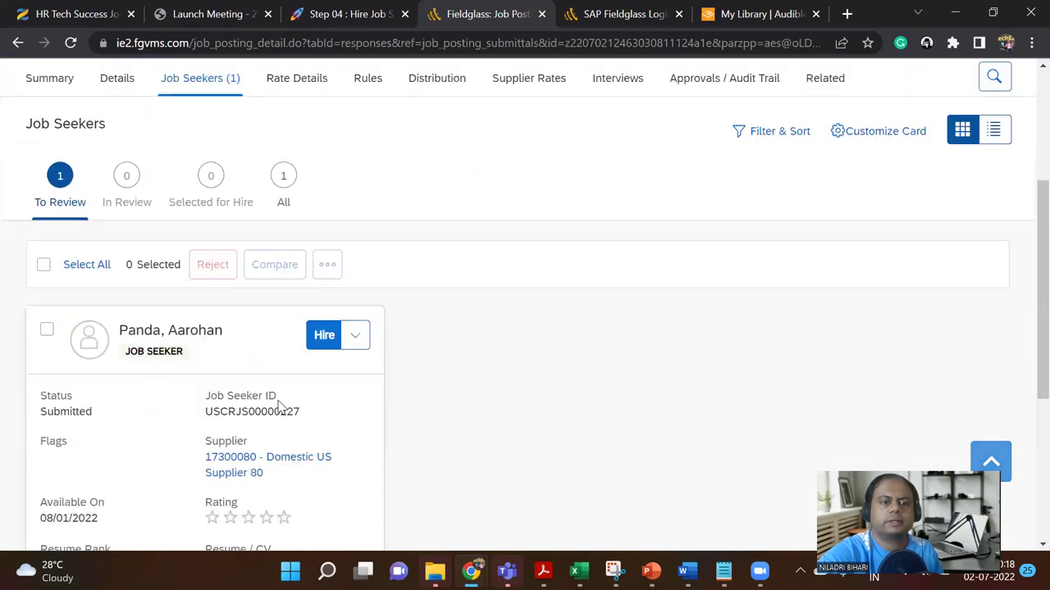
Step: Select the Billing Analyst candidate's card and choose Shortlist from the Hire dropdown
{"action": "left_click", "coordinate": [46, 332]}
{"action": "scroll", "coordinate": [450, 418], "scroll_direction": "up", "scroll_amount": 3}
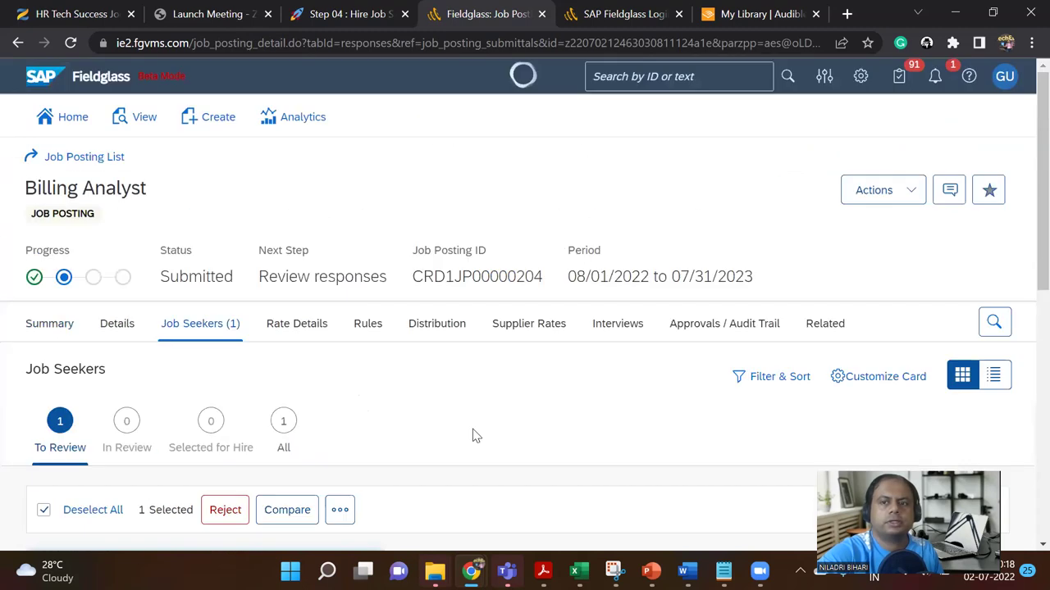
{"action": "scroll", "coordinate": [454, 364], "scroll_direction": "down", "scroll_amount": 2}
{"action": "scroll", "coordinate": [432, 388], "scroll_direction": "down", "scroll_amount": 1}
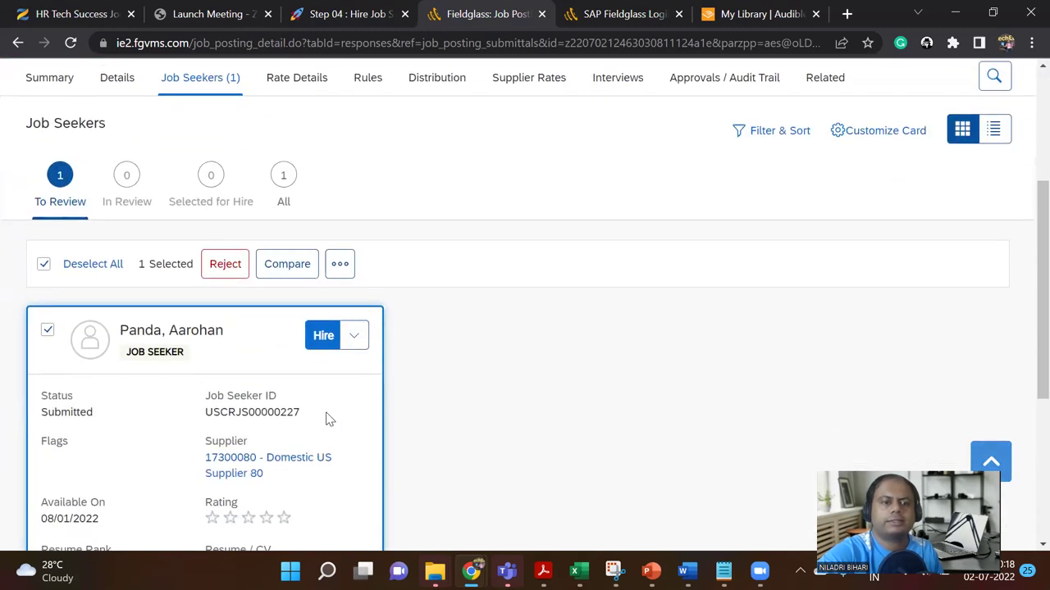
{"action": "left_click", "coordinate": [355, 339]}
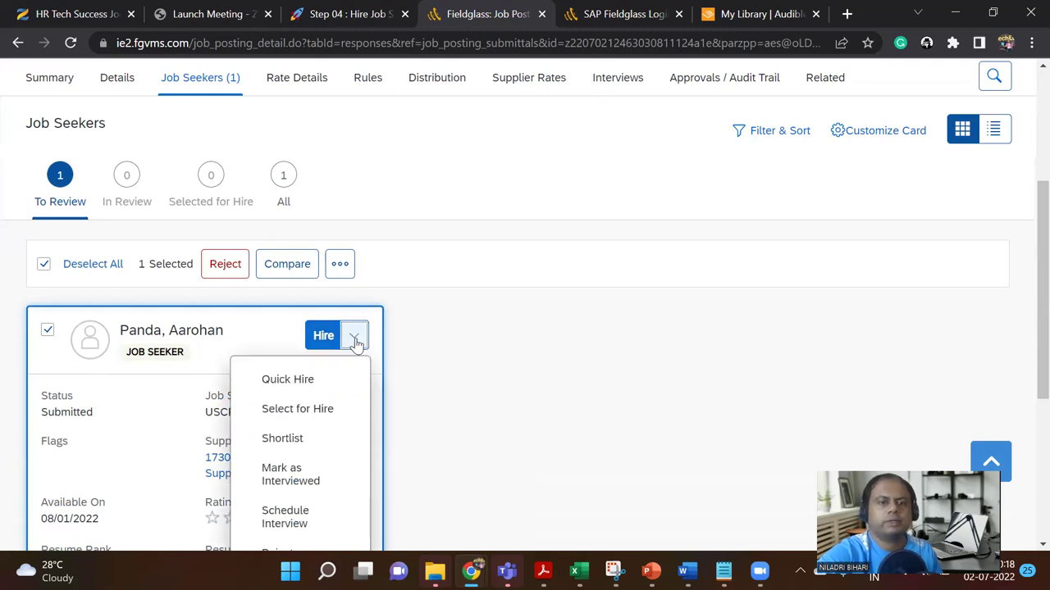
{"action": "scroll", "coordinate": [401, 342], "scroll_direction": "down", "scroll_amount": 3}
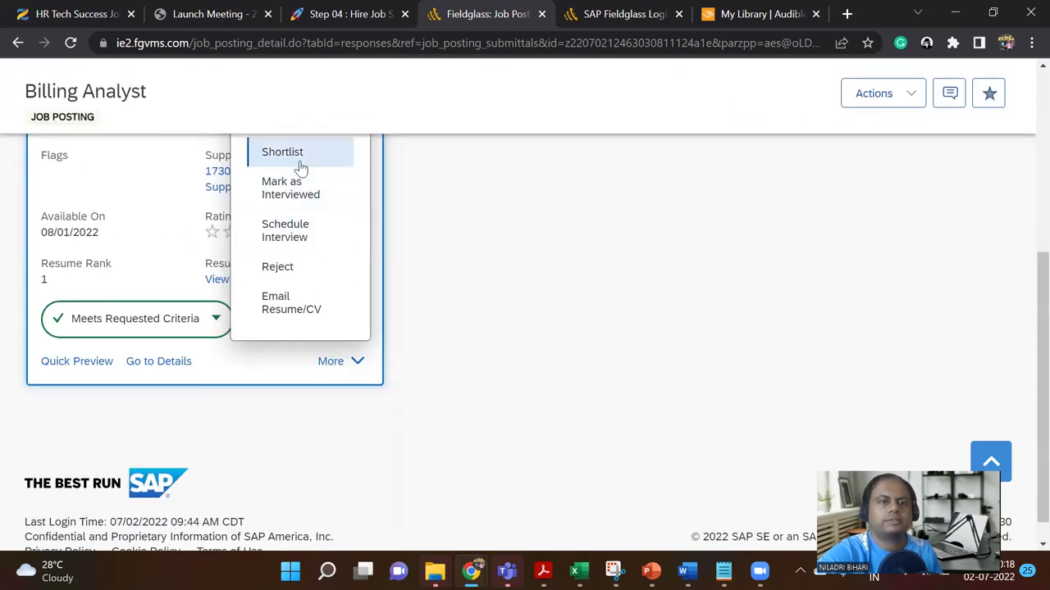
{"action": "scroll", "coordinate": [295, 238], "scroll_direction": "up", "scroll_amount": 1}
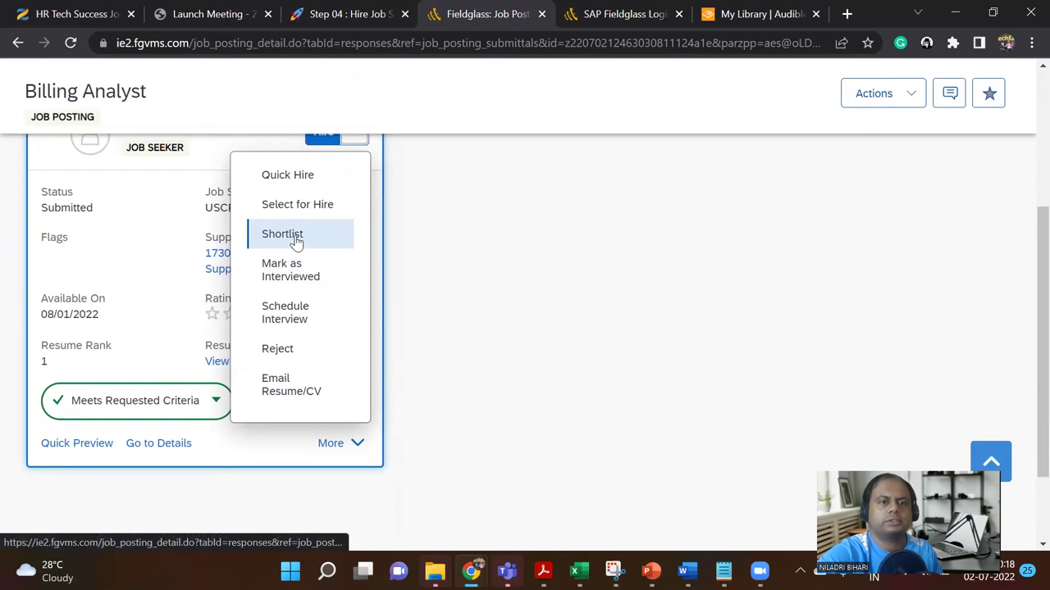
{"action": "left_click", "coordinate": [295, 235]}
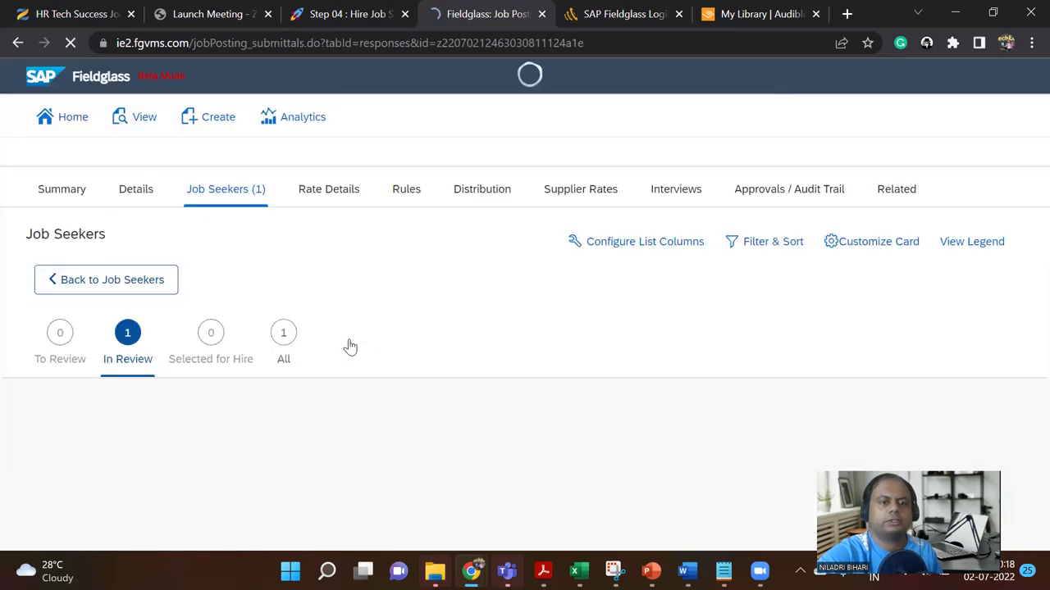
{"action": "scroll", "coordinate": [350, 345], "scroll_direction": "down", "scroll_amount": 1}
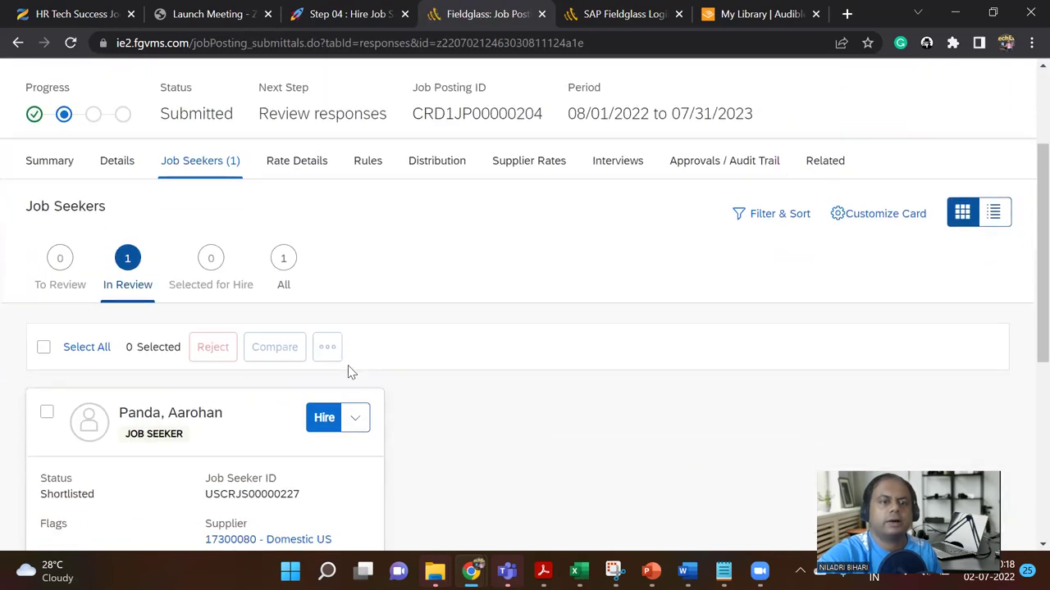
{"action": "scroll", "coordinate": [351, 374], "scroll_direction": "down", "scroll_amount": 1}
{"action": "scroll", "coordinate": [330, 406], "scroll_direction": "down", "scroll_amount": 3}
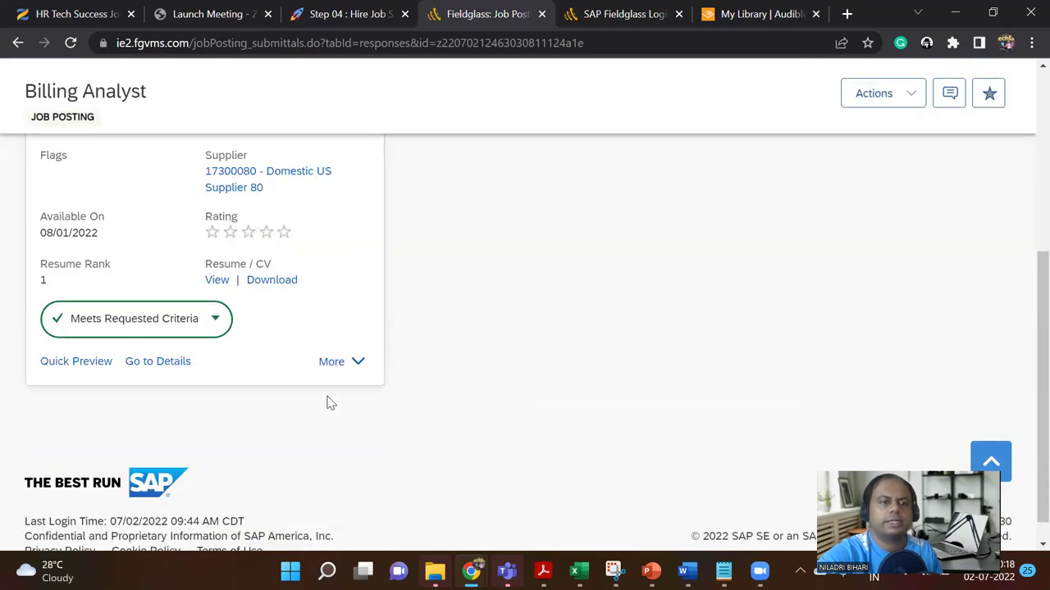
{"action": "scroll", "coordinate": [327, 403], "scroll_direction": "up", "scroll_amount": 2}
{"action": "left_click", "coordinate": [357, 220]}
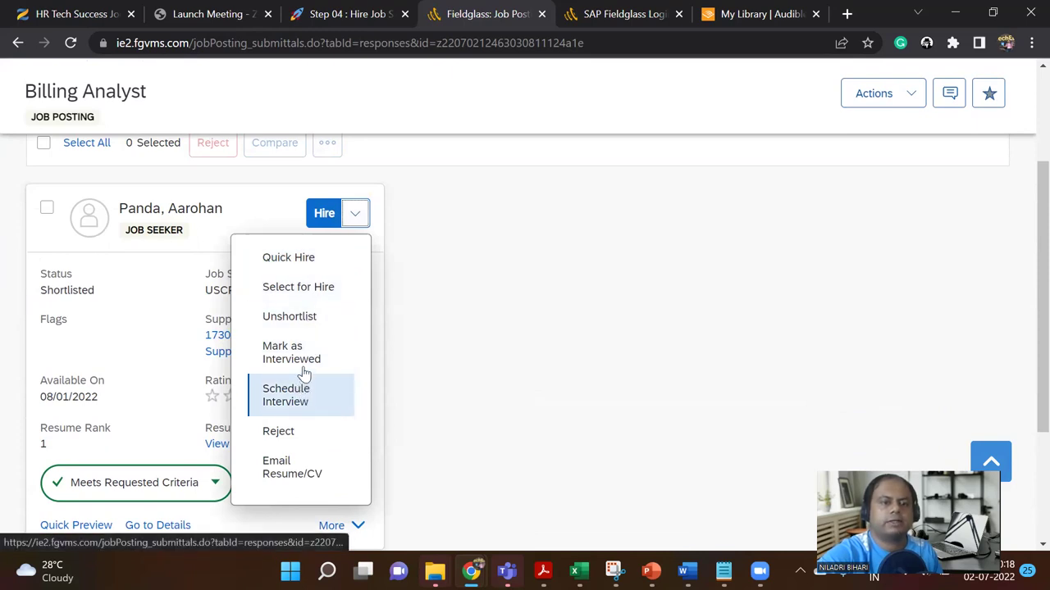
Step: Mark the candidate as Interviewed with a five-star rating and the comment 'Outstanding'
{"action": "left_click", "coordinate": [305, 366]}
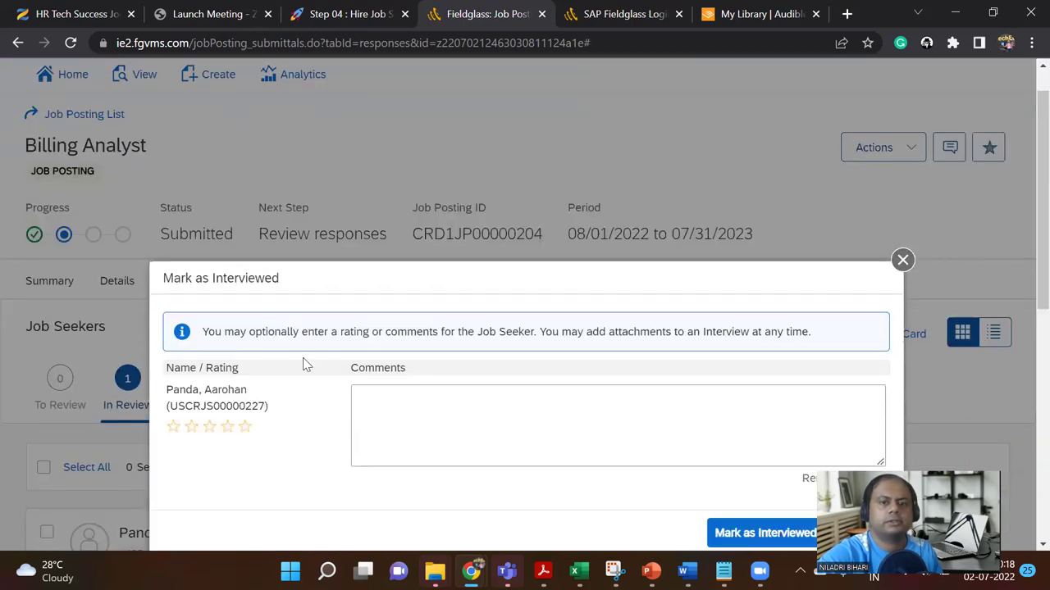
{"action": "scroll", "coordinate": [442, 358], "scroll_direction": "down", "scroll_amount": 1}
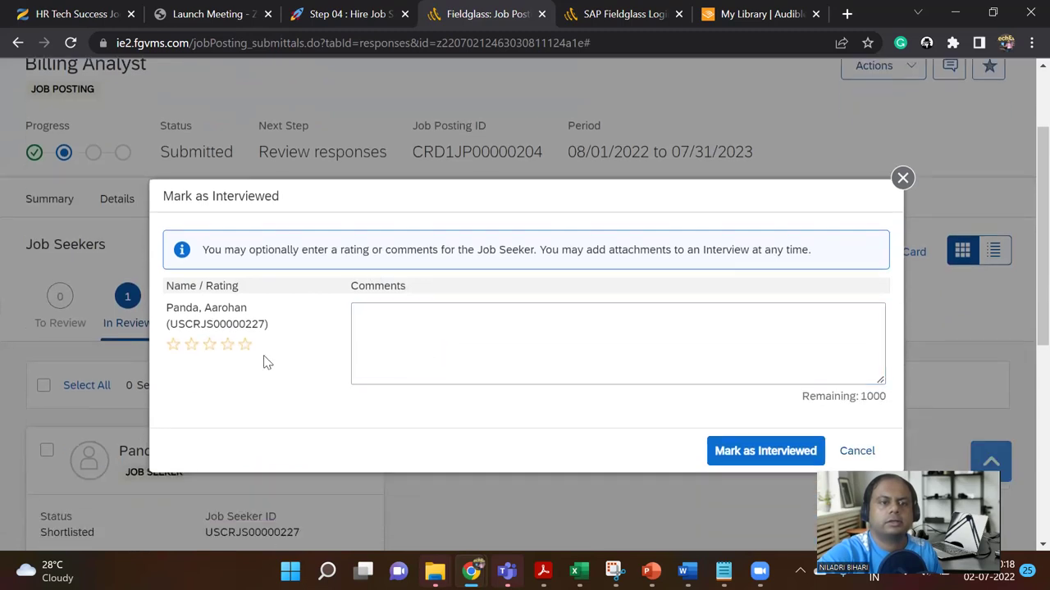
{"action": "left_click", "coordinate": [245, 345]}
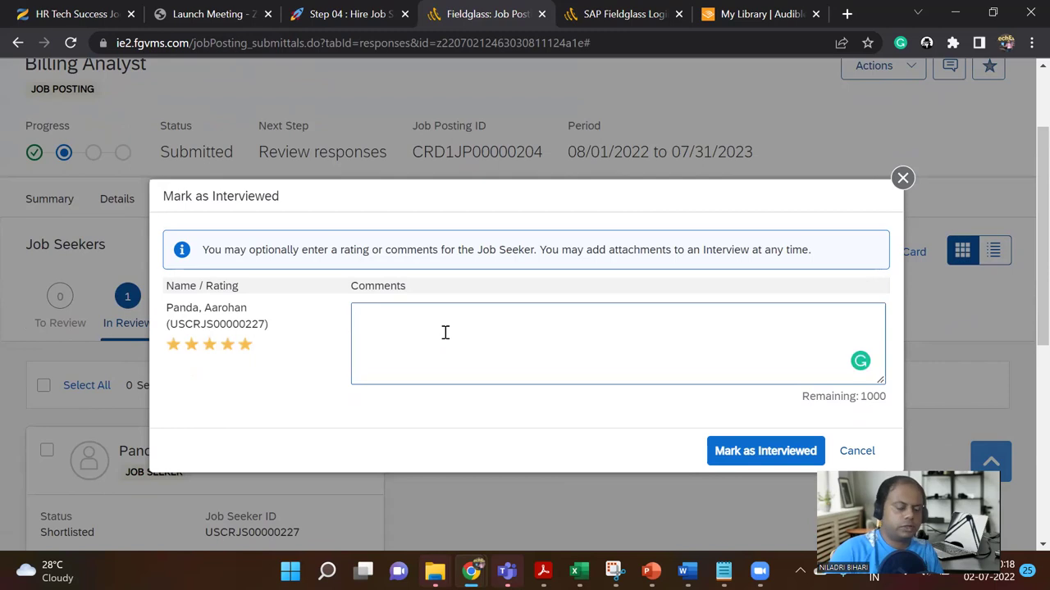
{"action": "type", "text": "Outstanding"}
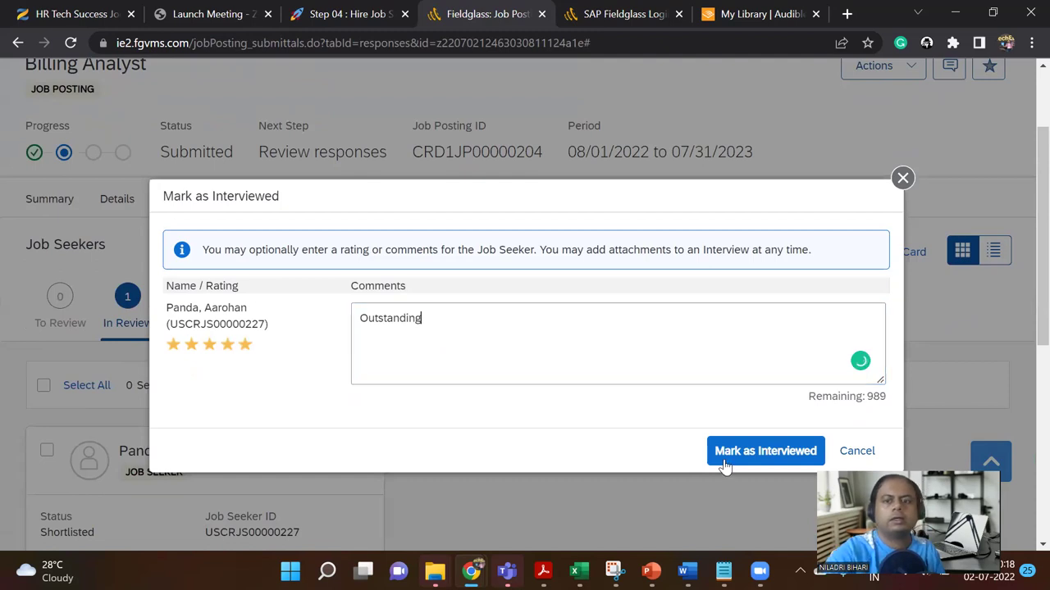
{"action": "left_click", "coordinate": [767, 452]}
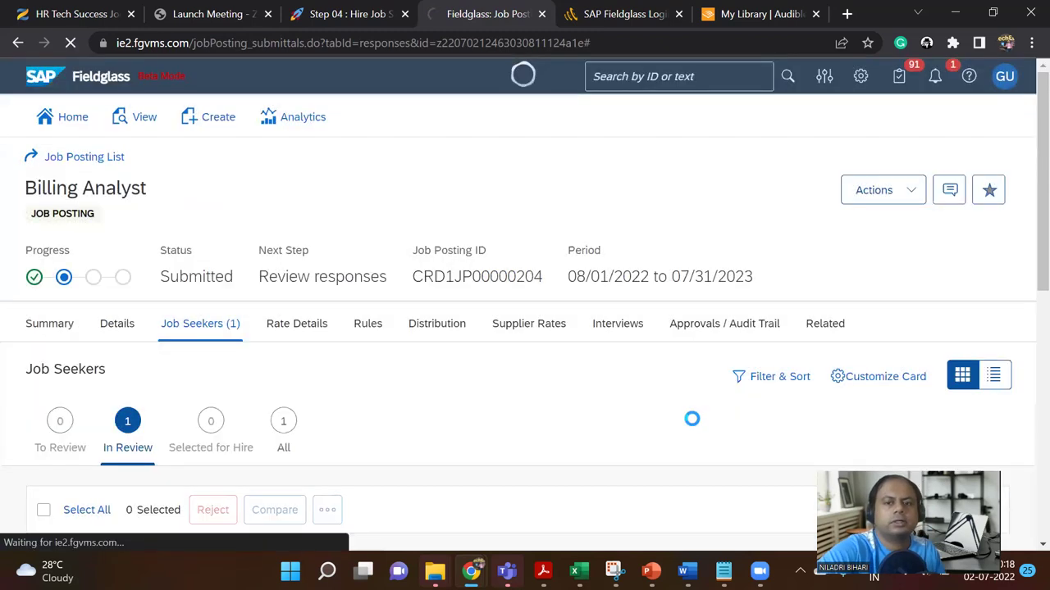
{"action": "scroll", "coordinate": [396, 339], "scroll_direction": "down", "scroll_amount": 4}
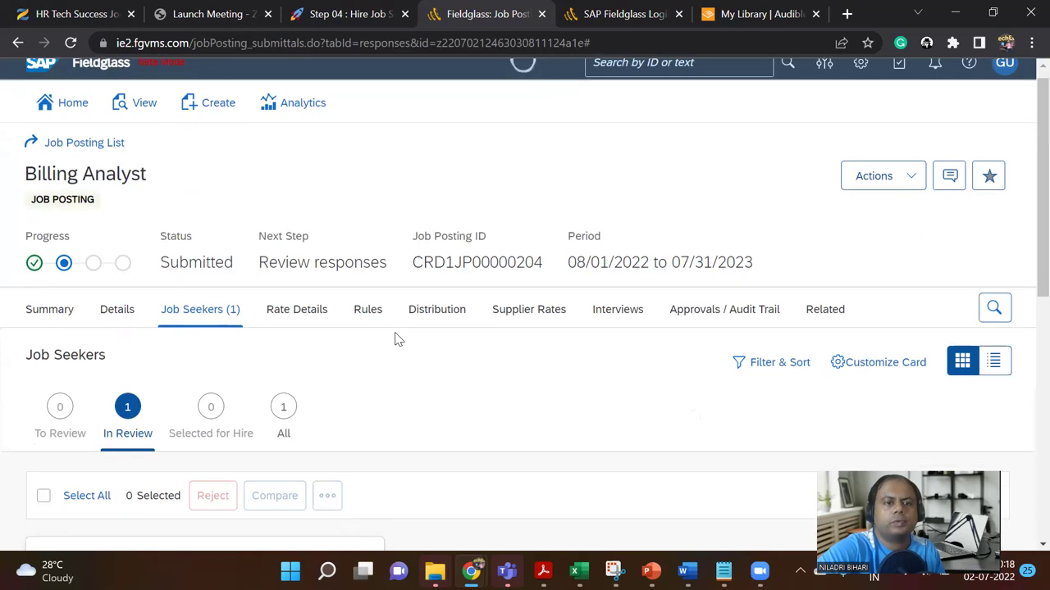
{"action": "scroll", "coordinate": [355, 335], "scroll_direction": "down", "scroll_amount": 3}
{"action": "scroll", "coordinate": [351, 328], "scroll_direction": "up", "scroll_amount": 3}
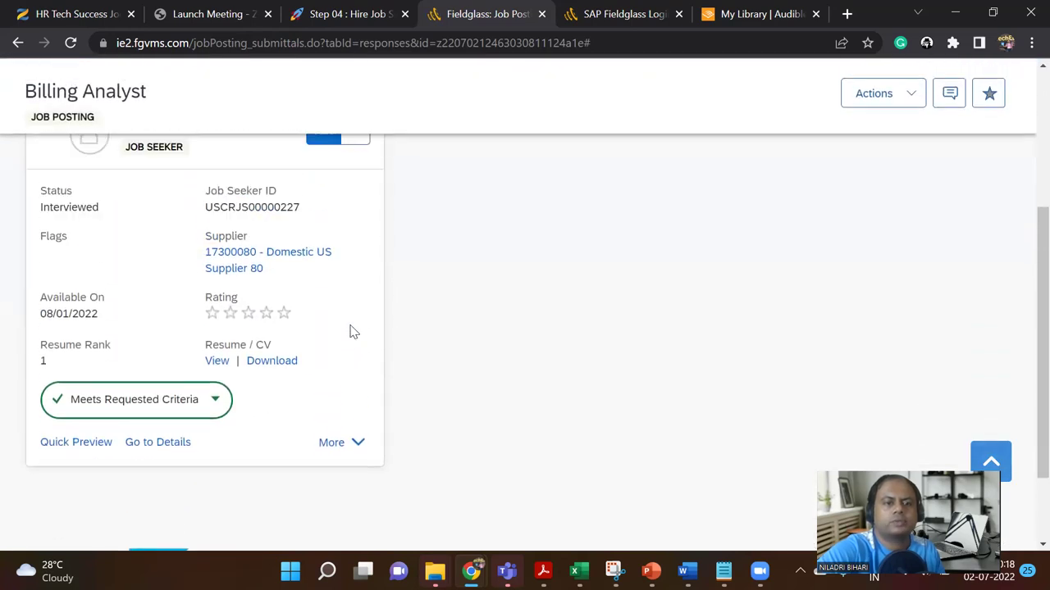
Step: Select the Billing Analyst job seeker's card and choose Hire to start a new work order
{"action": "left_click", "coordinate": [355, 297]}
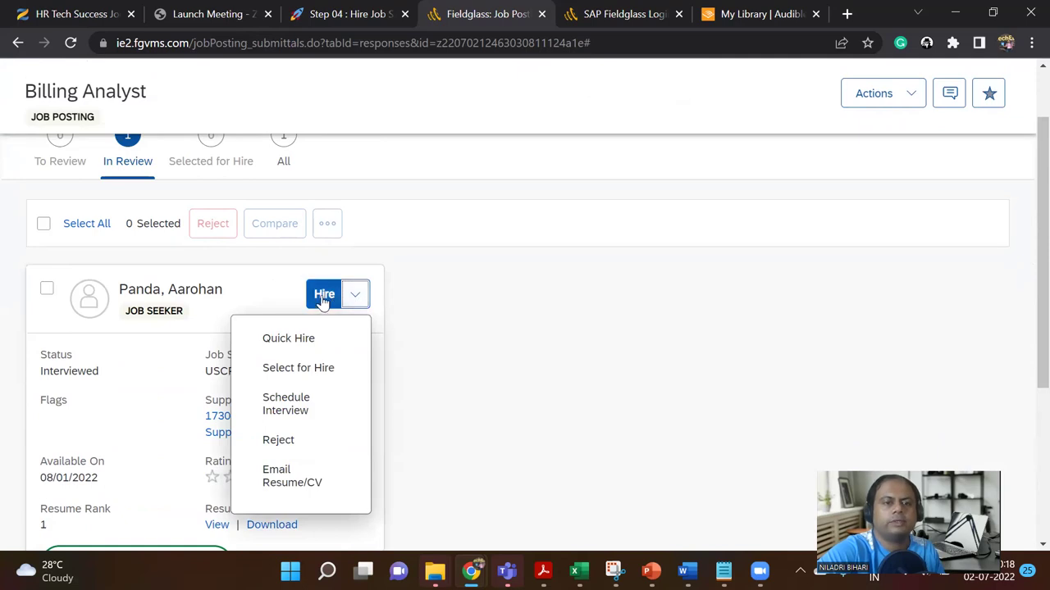
{"action": "left_click", "coordinate": [358, 295]}
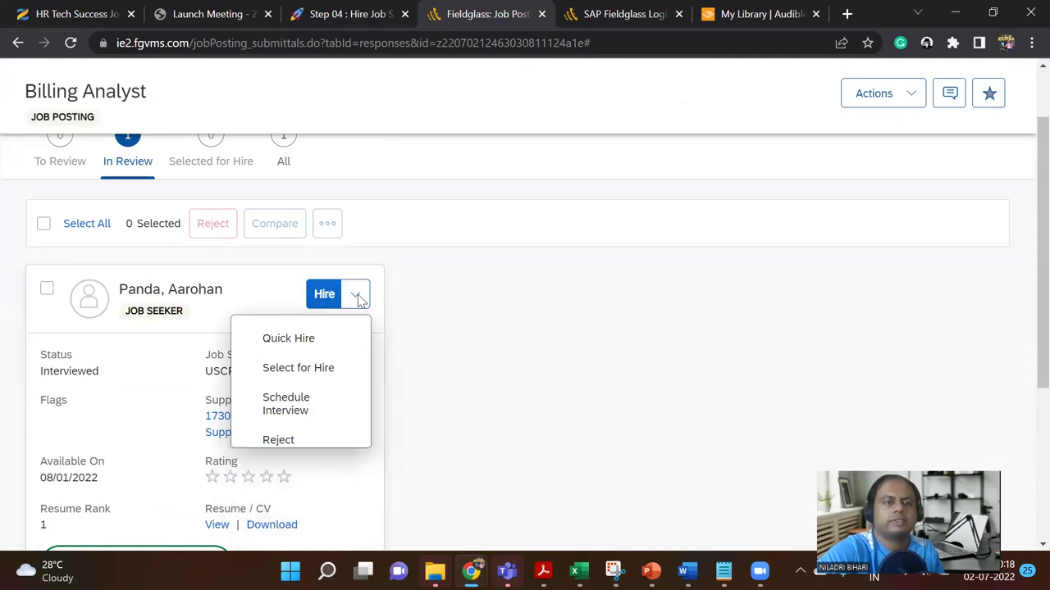
{"action": "left_click", "coordinate": [46, 290]}
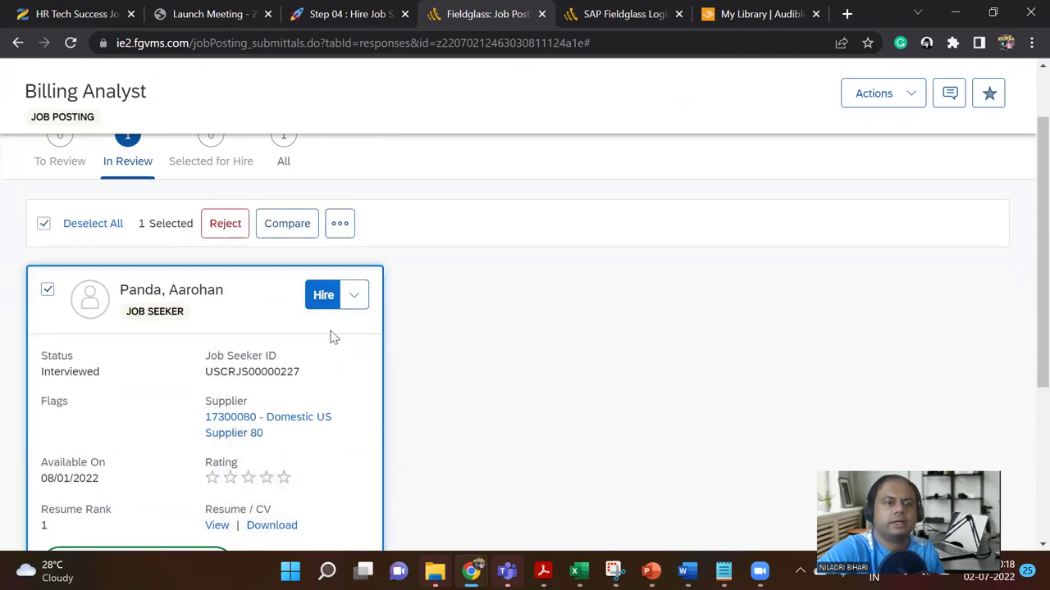
{"action": "left_click", "coordinate": [323, 295]}
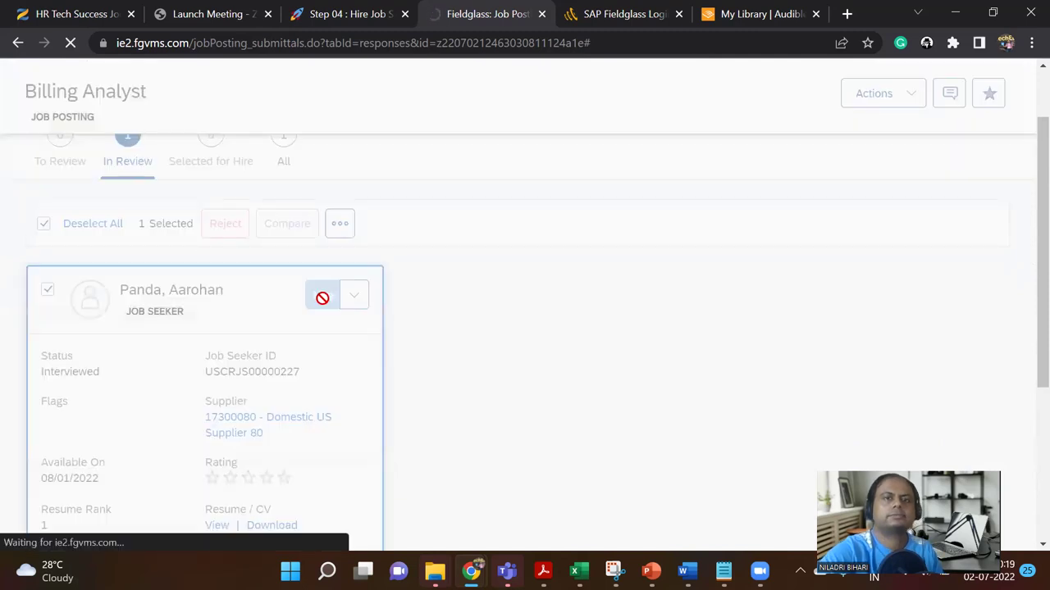
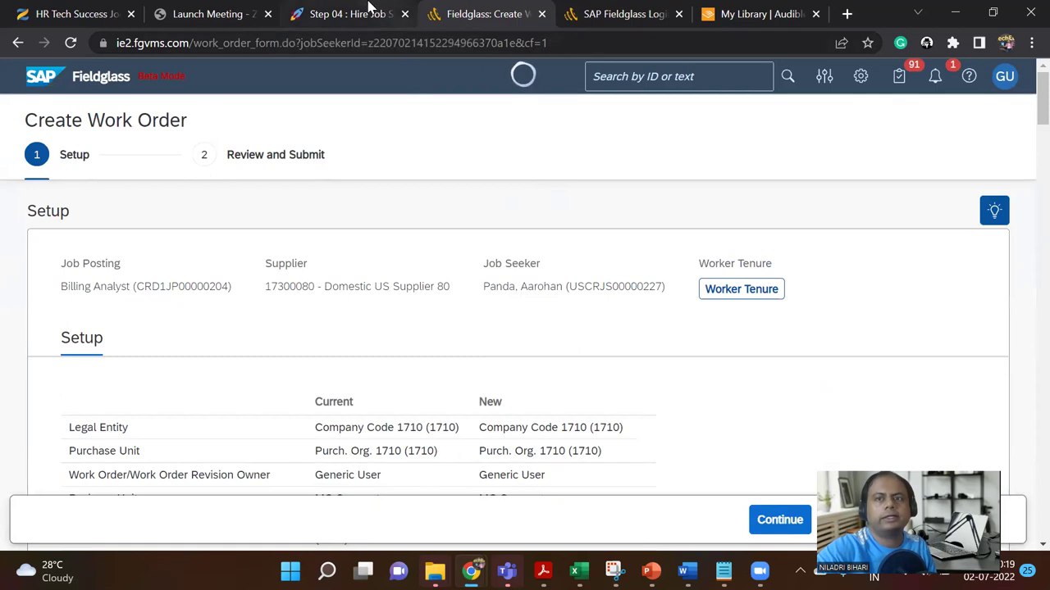
Step: Enter Pass in row 1's Pass / Fail / Comment cell and colour it green
{"action": "left_click", "coordinate": [369, 9]}
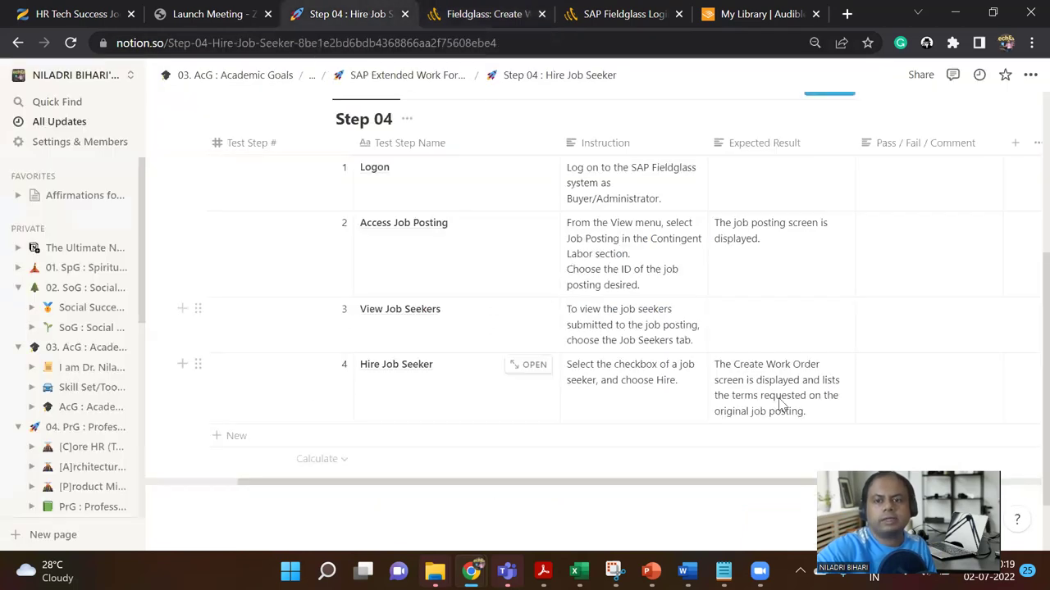
{"action": "scroll", "coordinate": [764, 398], "scroll_direction": "down", "scroll_amount": 2}
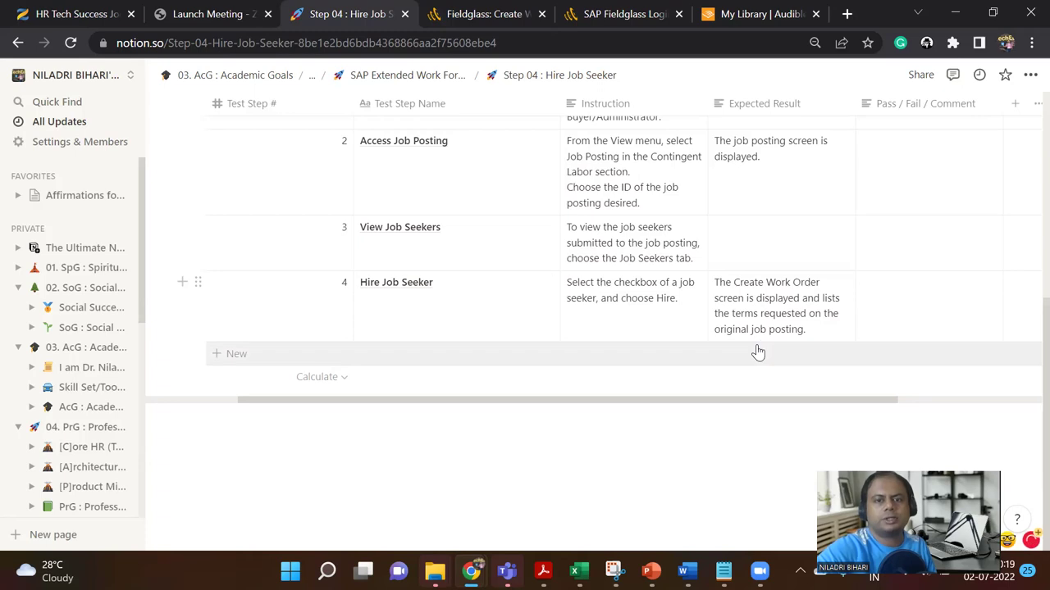
{"action": "scroll", "coordinate": [758, 353], "scroll_direction": "up", "scroll_amount": 3}
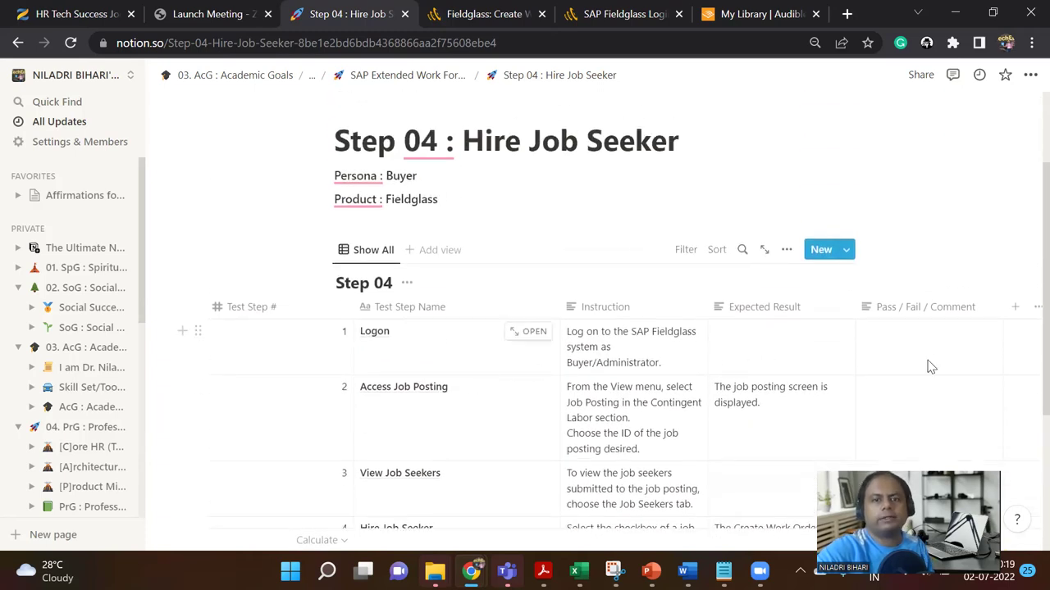
{"action": "left_click", "coordinate": [904, 338]}
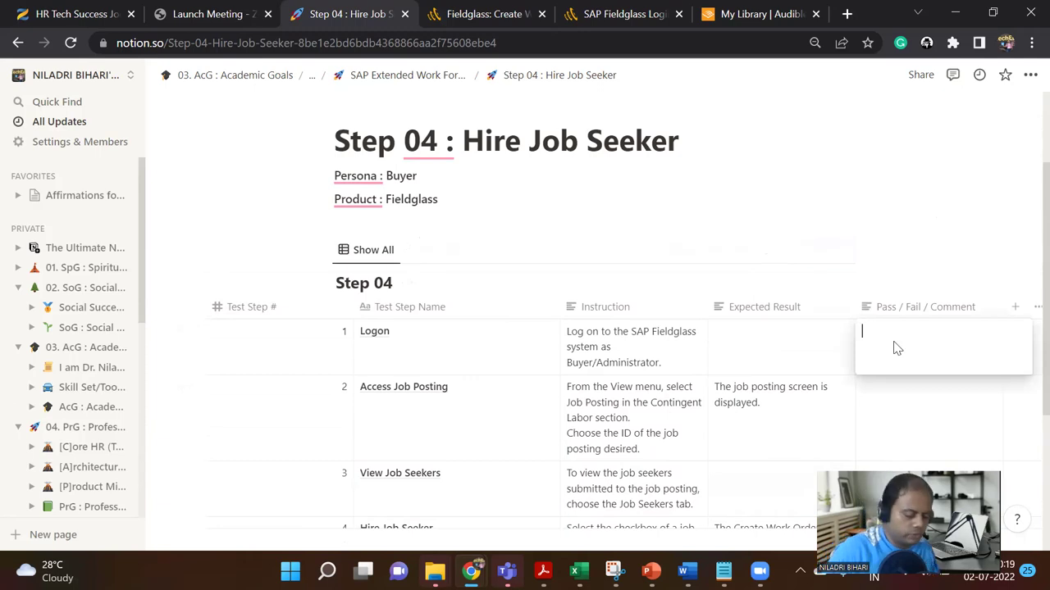
{"action": "type", "text": "Pass"}
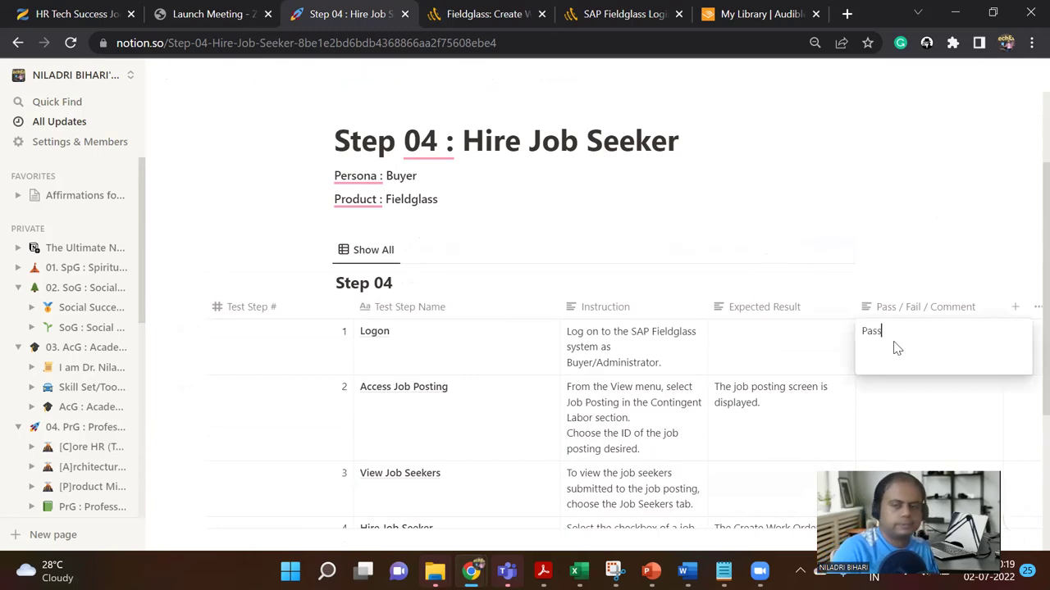
{"action": "key", "text": "Escape"}
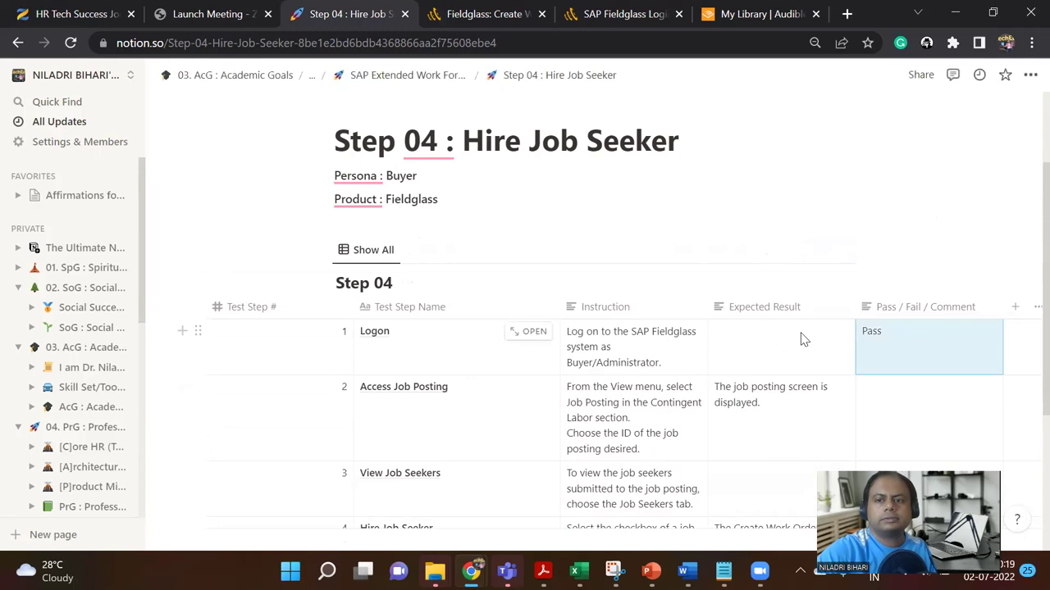
{"action": "left_click", "coordinate": [882, 334]}
{"action": "left_click_drag", "start_coordinate": [882, 334], "coordinate": [865, 332]}
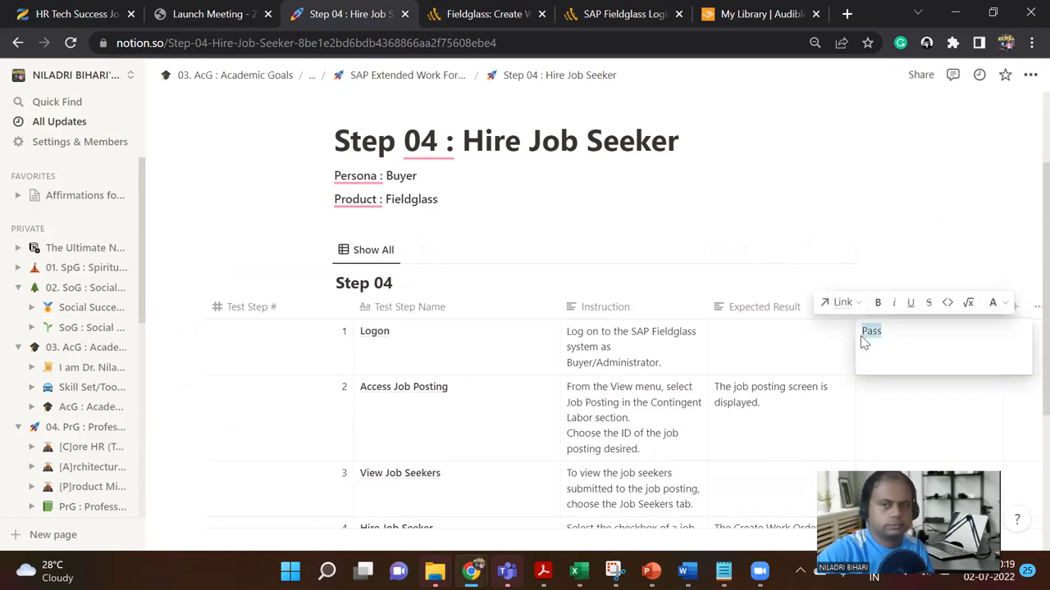
{"action": "left_click", "coordinate": [993, 301]}
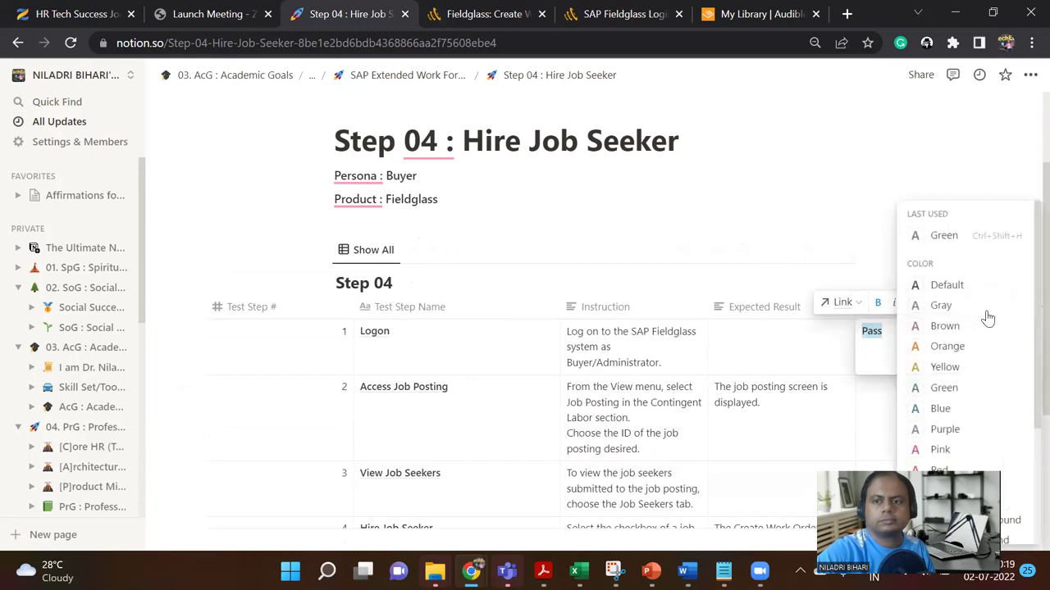
{"action": "left_click", "coordinate": [943, 392]}
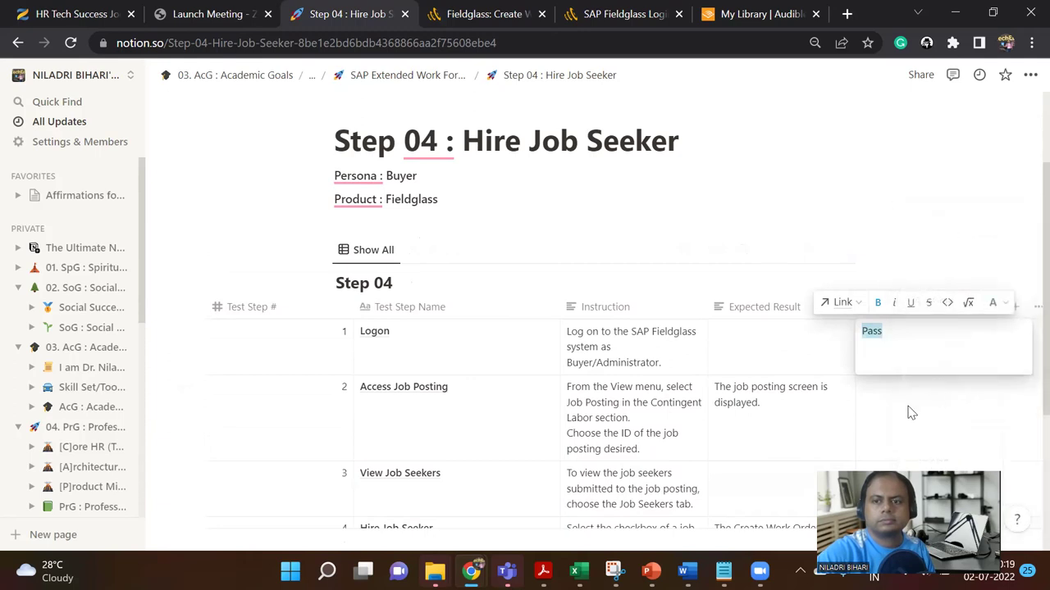
{"action": "left_click", "coordinate": [889, 331]}
Step: Copy the green Pass into the result cells of rows 2, 3 and 4
{"action": "left_click_drag", "start_coordinate": [884, 330], "coordinate": [863, 331]}
{"action": "key", "text": "ctrl+c"}
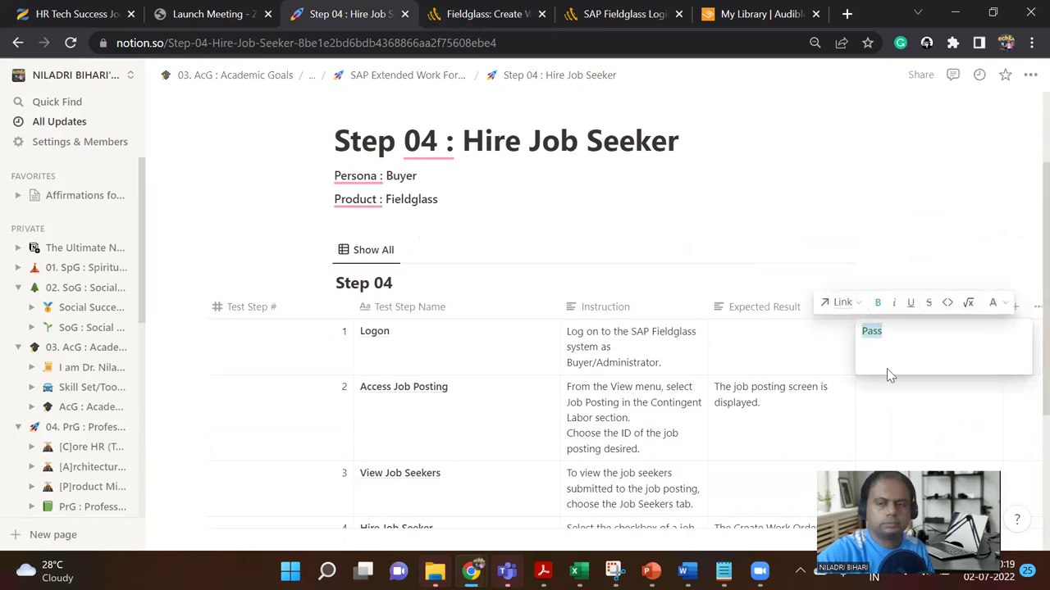
{"action": "left_click", "coordinate": [921, 413]}
{"action": "key", "text": "ctrl+v"}
{"action": "key", "text": "Escape"}
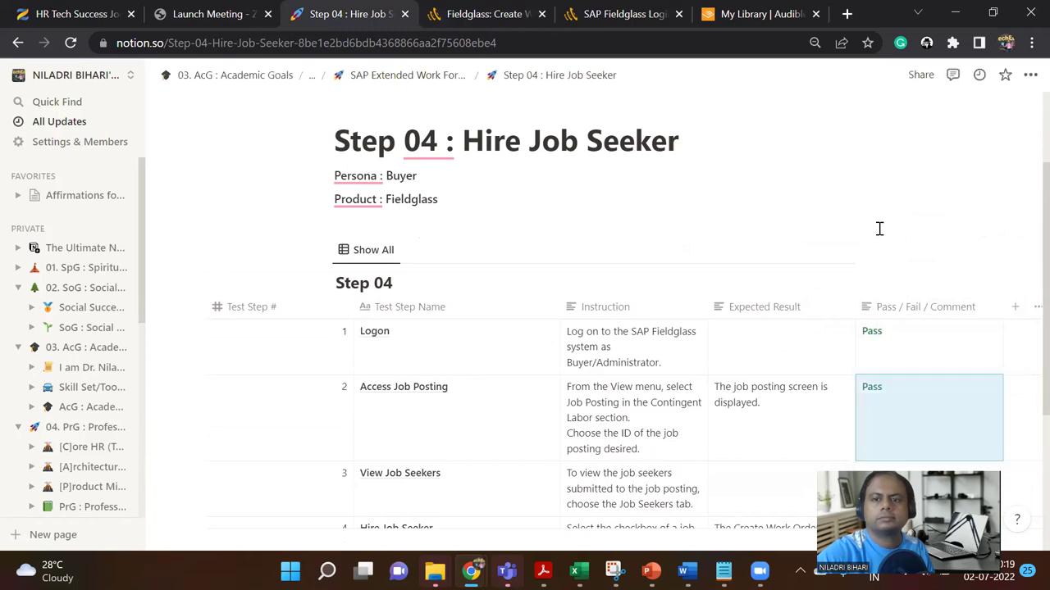
{"action": "scroll", "coordinate": [879, 229], "scroll_direction": "down", "scroll_amount": 3}
{"action": "left_click", "coordinate": [882, 250]}
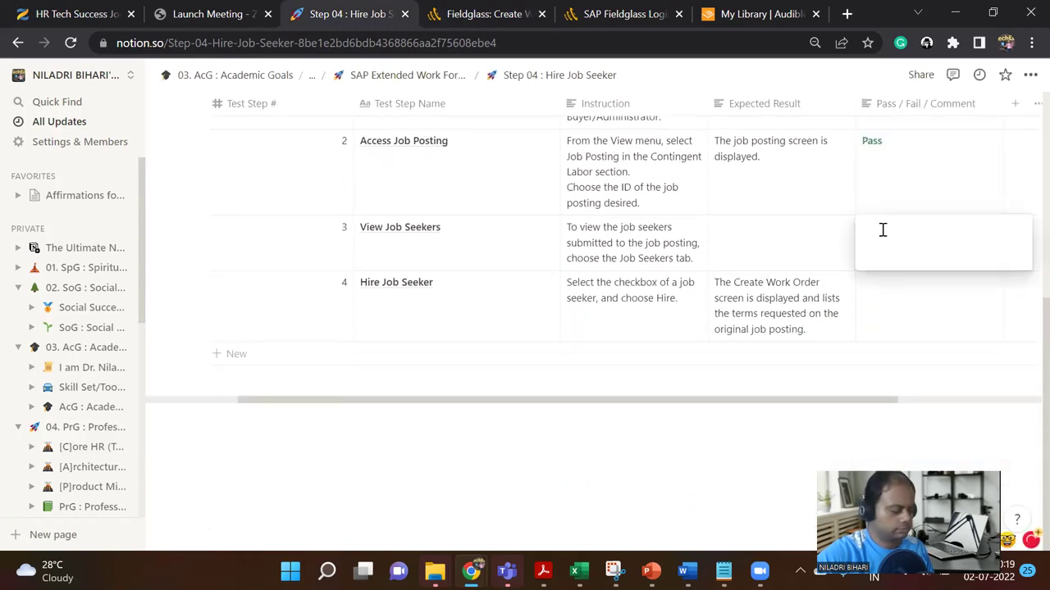
{"action": "key", "text": "ctrl+v"}
{"action": "left_click", "coordinate": [894, 313]}
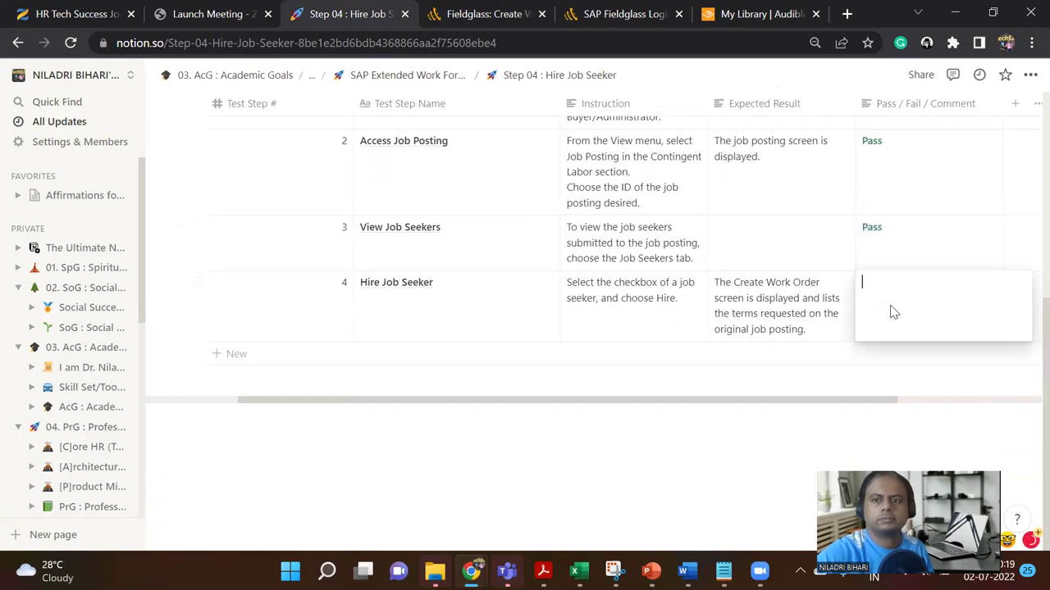
{"action": "key", "text": "ctrl+v"}
{"action": "key", "text": "Escape"}
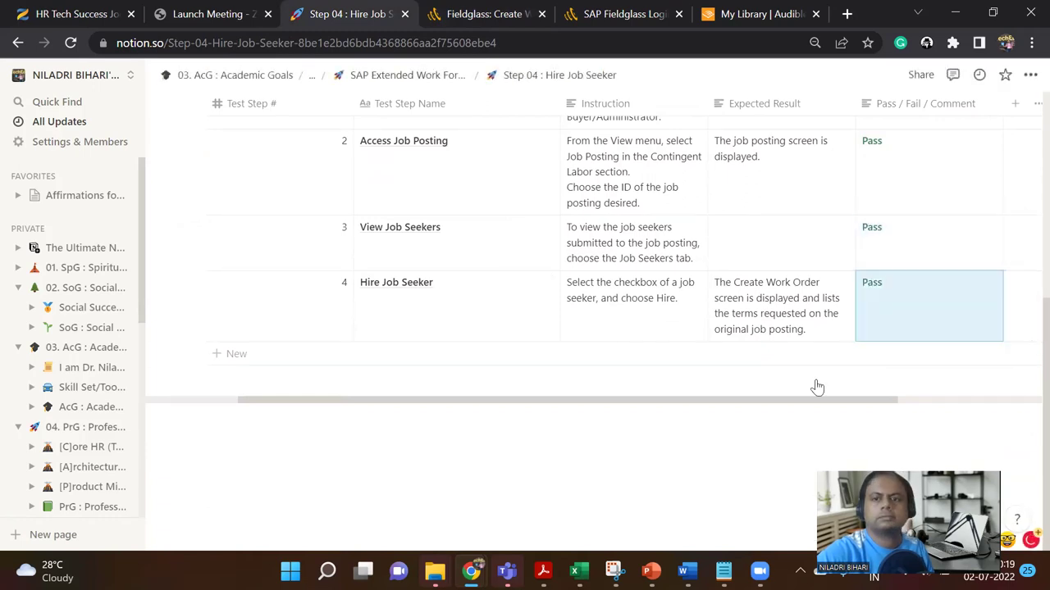
{"action": "scroll", "coordinate": [795, 383], "scroll_direction": "up", "scroll_amount": 5}
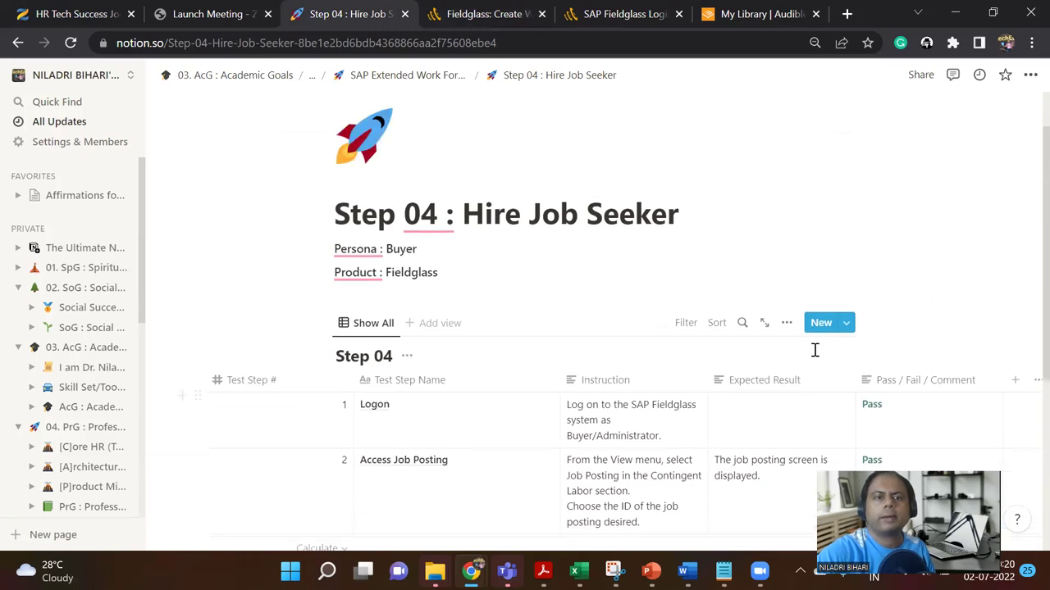
Step: Navigate from SAP Extended Work Force Mgmt to the Step 05 : Complete and Submit Work Order page
{"action": "left_click", "coordinate": [432, 78]}
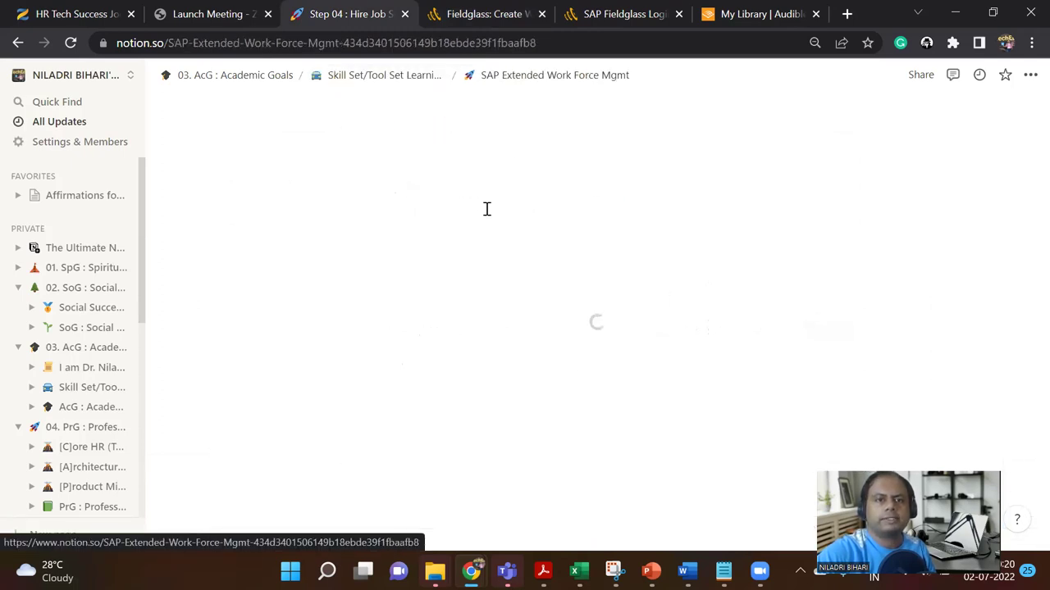
{"action": "scroll", "coordinate": [511, 337], "scroll_direction": "down", "scroll_amount": 10}
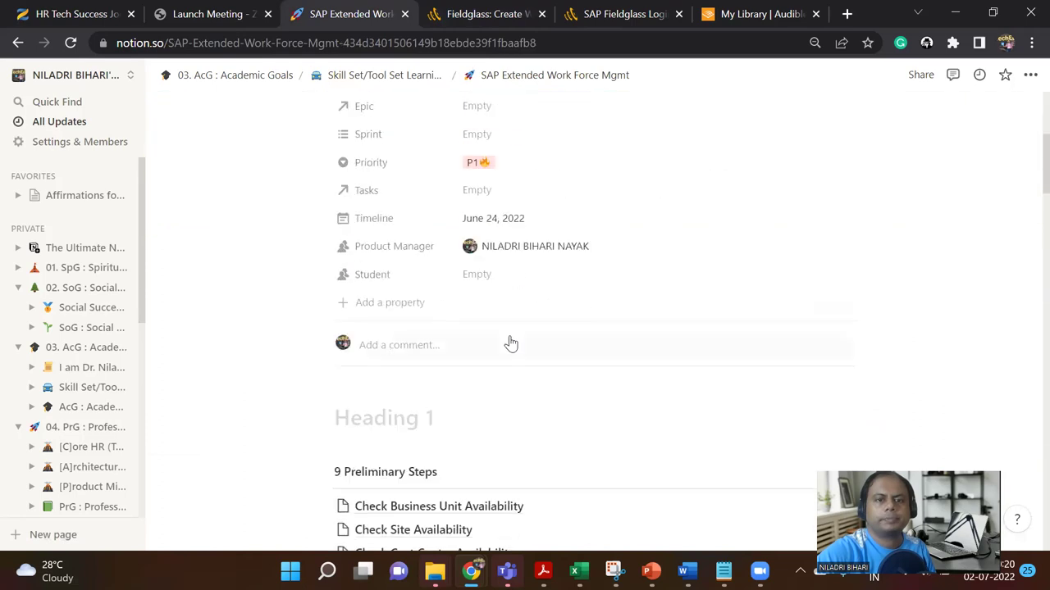
{"action": "scroll", "coordinate": [510, 344], "scroll_direction": "down", "scroll_amount": 5}
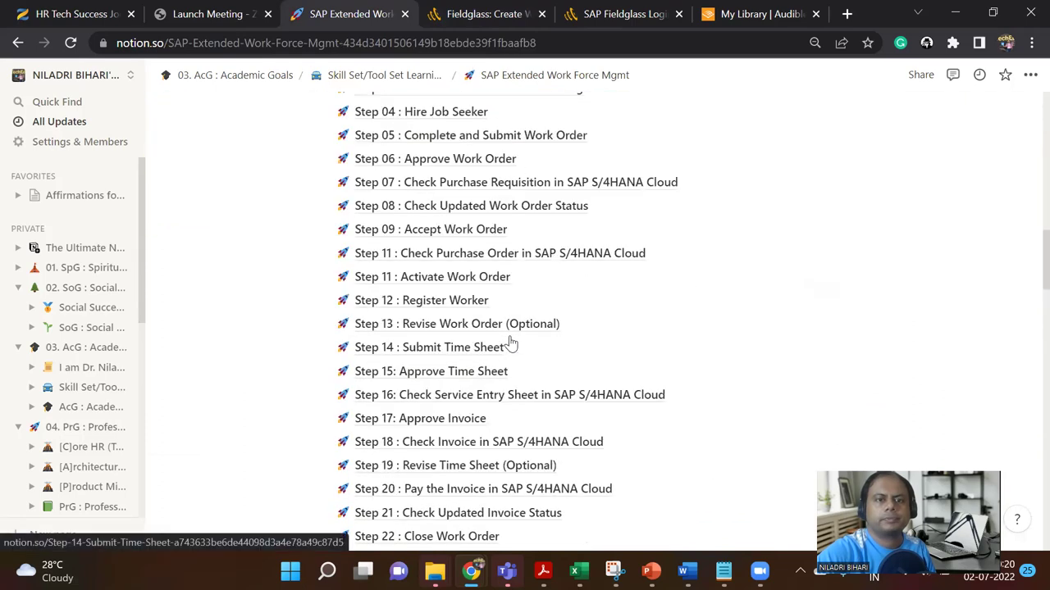
{"action": "scroll", "coordinate": [510, 344], "scroll_direction": "up", "scroll_amount": 1}
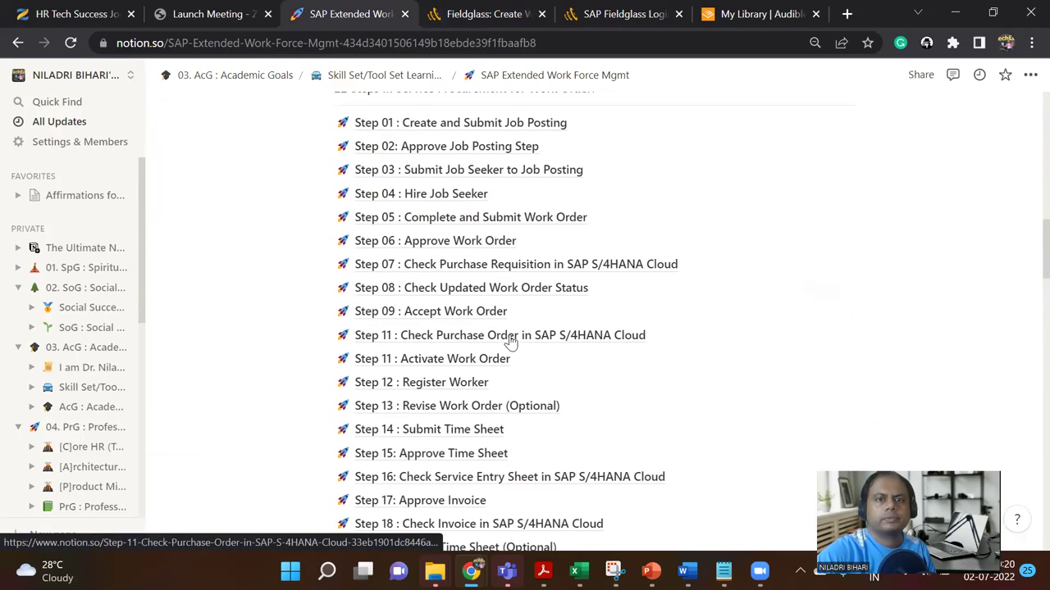
{"action": "left_click", "coordinate": [468, 226]}
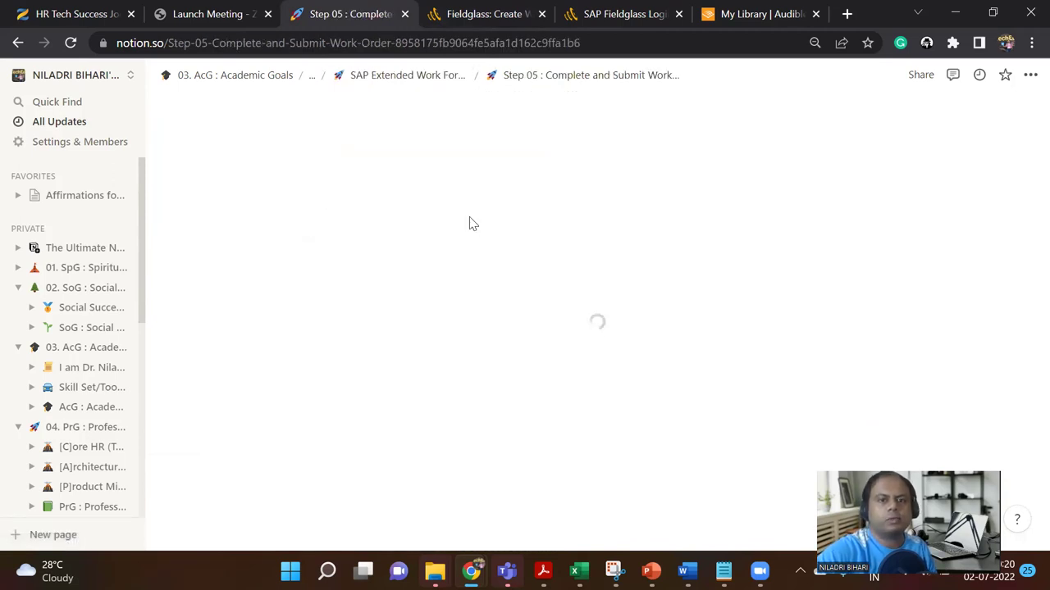
Step: Scroll through the Complete Work Order and Submit Work Order instruction table
{"action": "scroll", "coordinate": [581, 426], "scroll_direction": "down", "scroll_amount": 2}
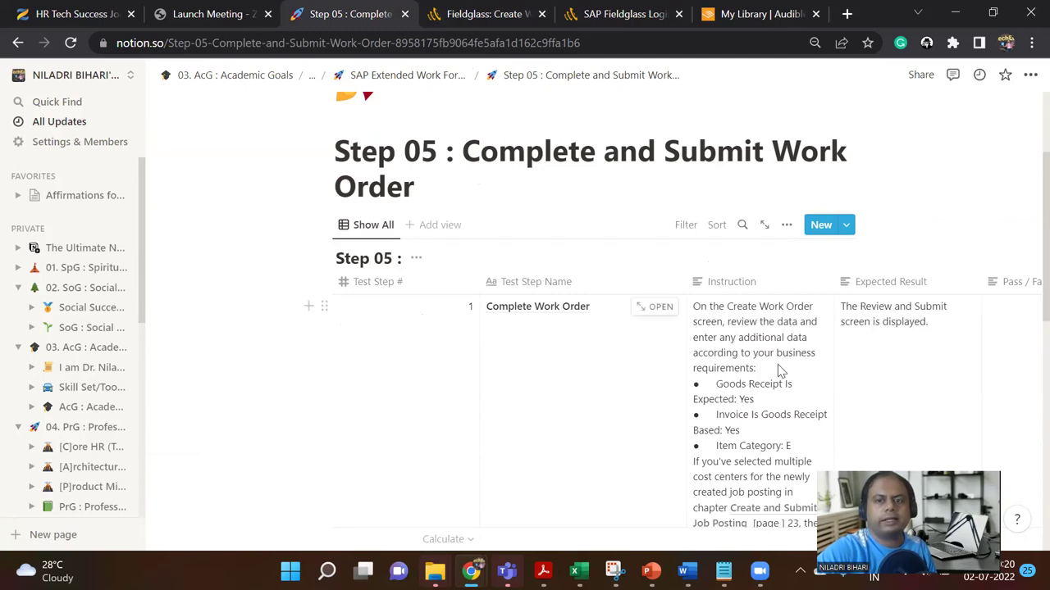
{"action": "scroll", "coordinate": [779, 371], "scroll_direction": "down", "scroll_amount": 2}
{"action": "scroll", "coordinate": [779, 373], "scroll_direction": "down", "scroll_amount": 3}
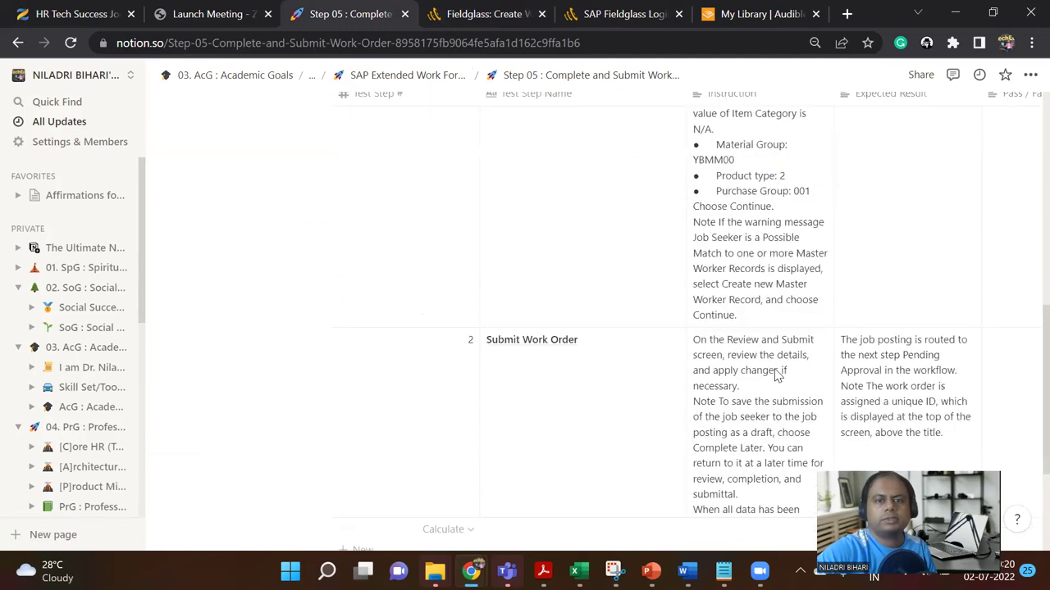
{"action": "scroll", "coordinate": [777, 374], "scroll_direction": "down", "scroll_amount": 2}
{"action": "scroll", "coordinate": [778, 374], "scroll_direction": "up", "scroll_amount": 7}
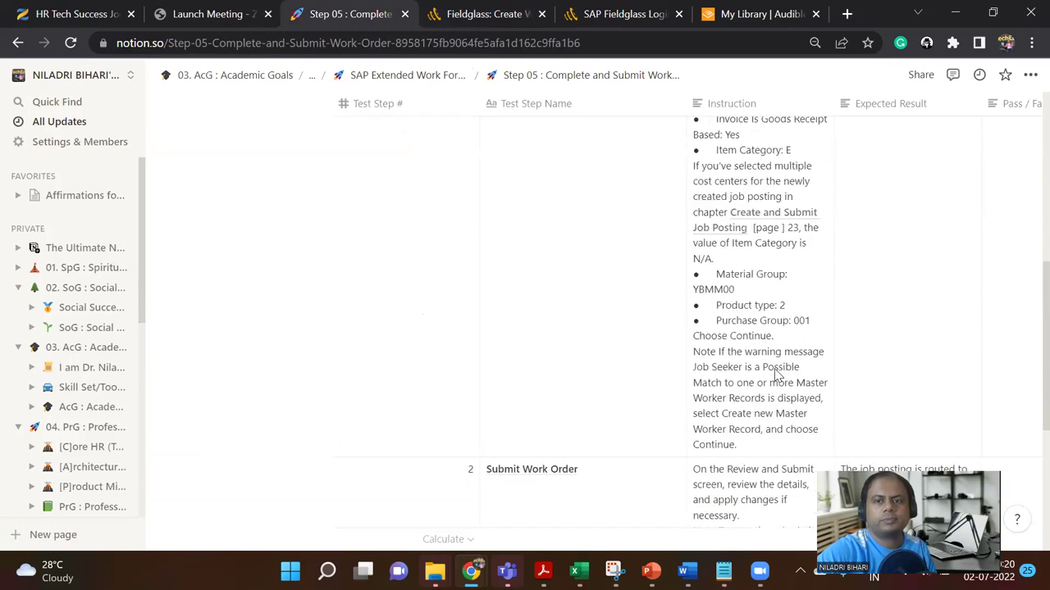
{"action": "scroll", "coordinate": [775, 374], "scroll_direction": "up", "scroll_amount": 2}
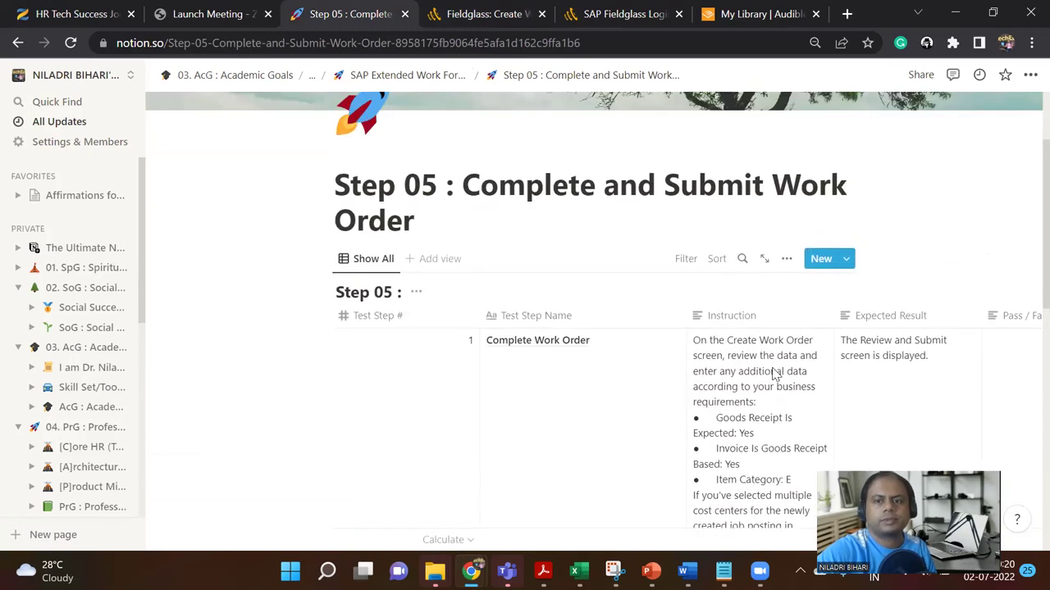
{"action": "scroll", "coordinate": [775, 373], "scroll_direction": "down", "scroll_amount": 1}
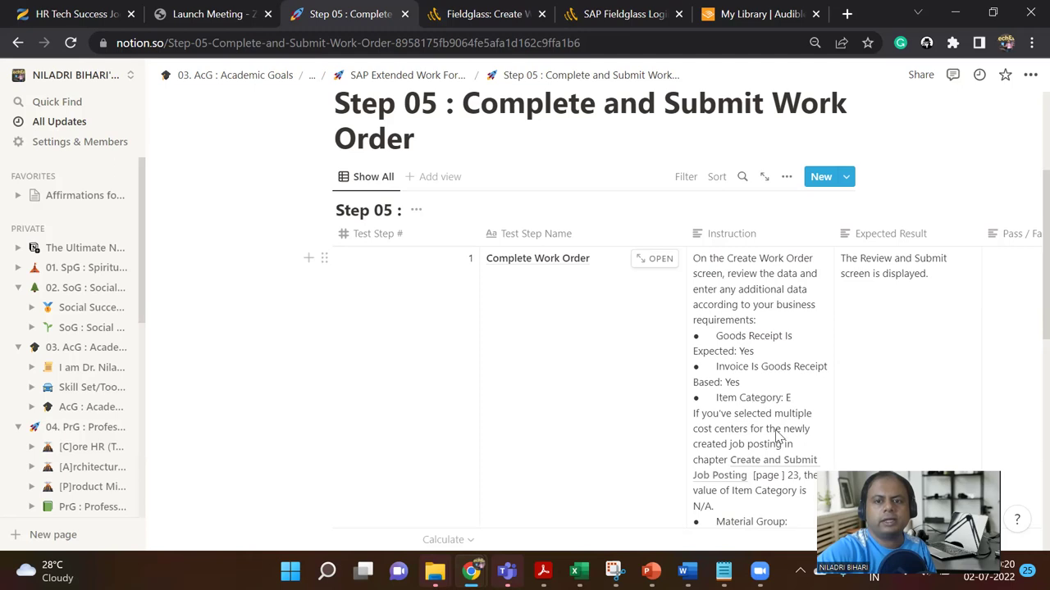
{"action": "scroll", "coordinate": [777, 435], "scroll_direction": "down", "scroll_amount": 2}
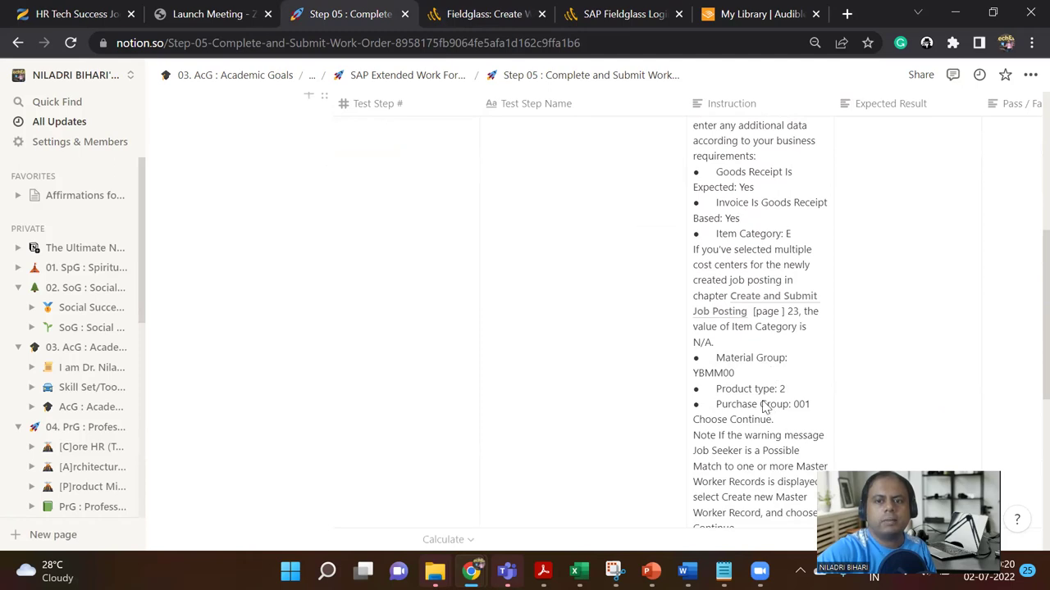
{"action": "scroll", "coordinate": [761, 405], "scroll_direction": "down", "scroll_amount": 1}
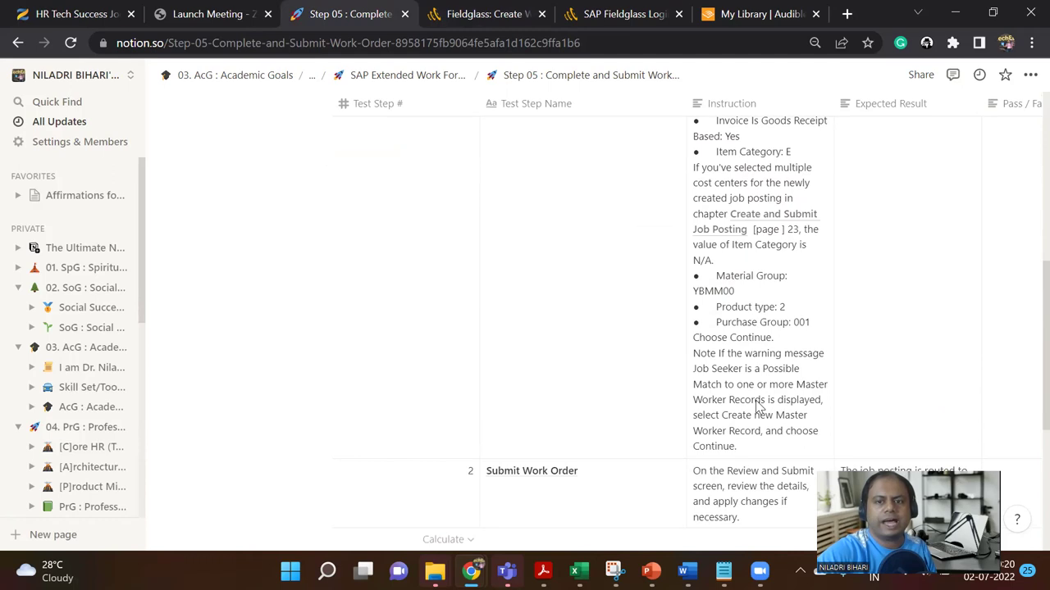
{"action": "scroll", "coordinate": [757, 406], "scroll_direction": "up", "scroll_amount": 3}
{"action": "scroll", "coordinate": [756, 406], "scroll_direction": "down", "scroll_amount": 2}
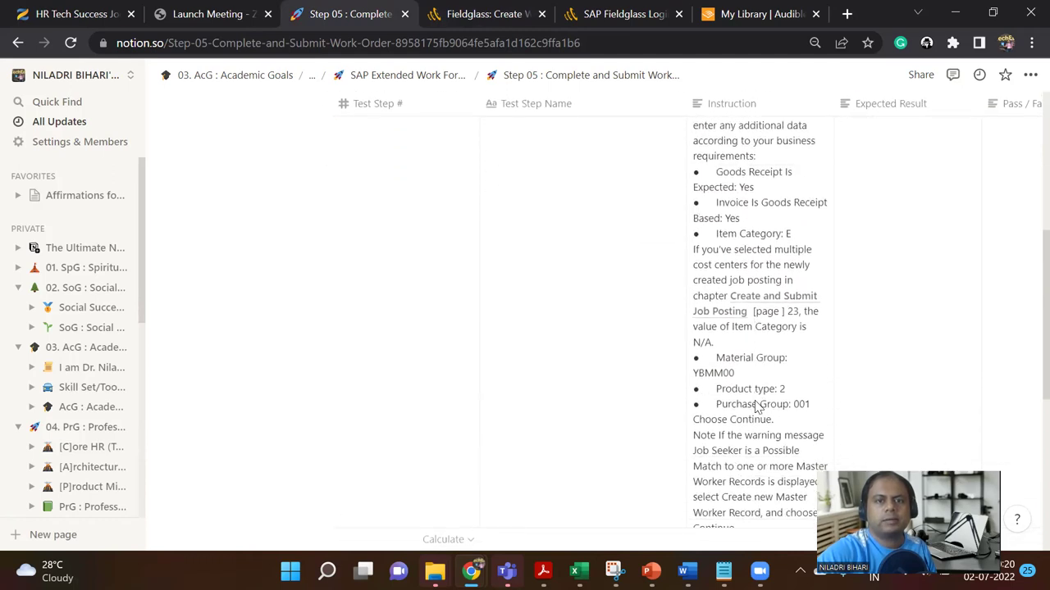
Step: Check the job seeker's worker tenure, then close Potential Matches with no matches found
{"action": "left_click", "coordinate": [479, 12]}
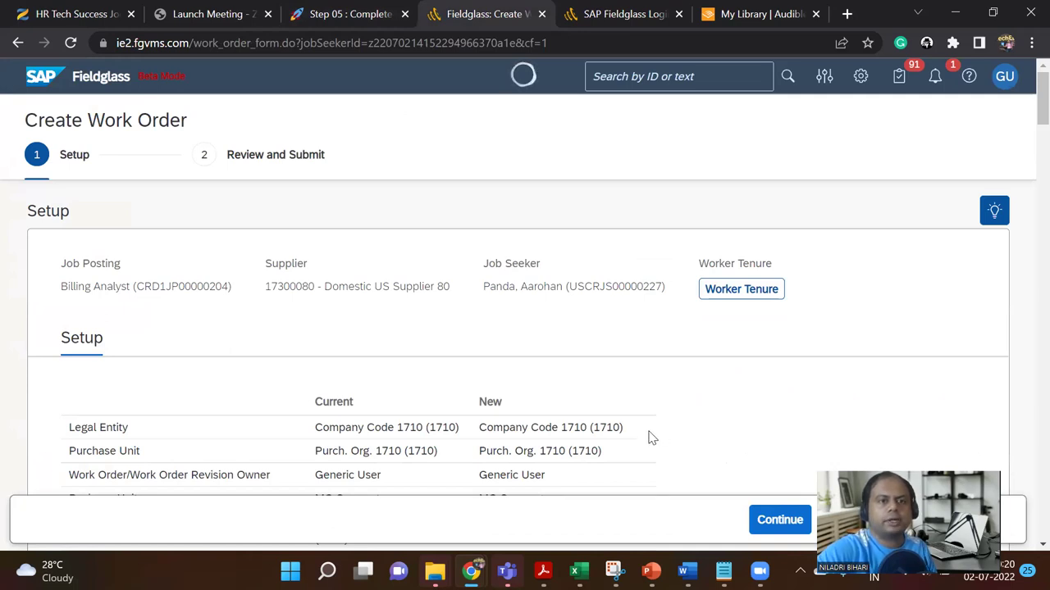
{"action": "left_click", "coordinate": [723, 292]}
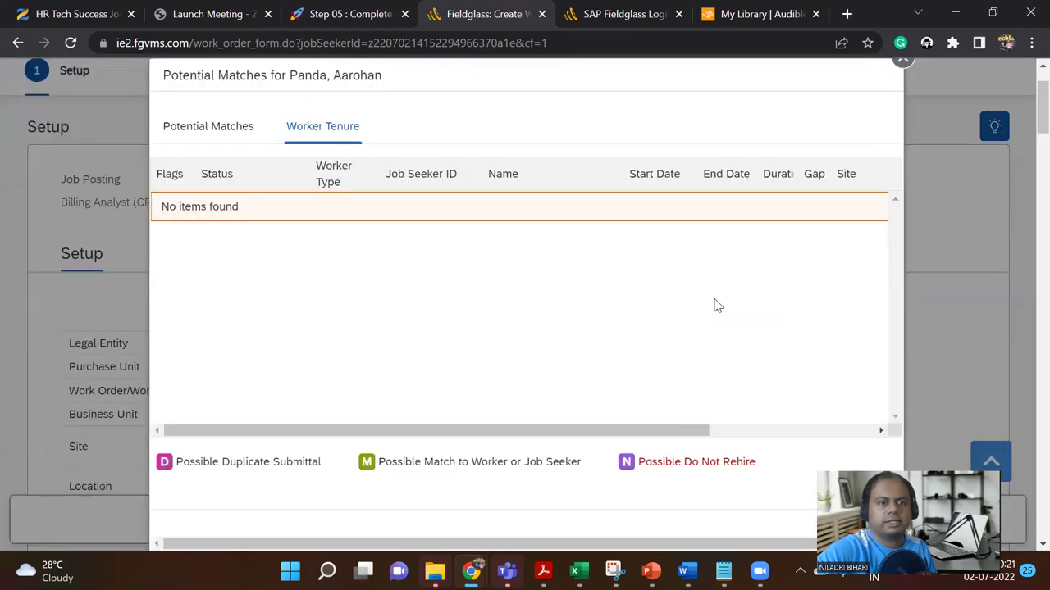
{"action": "scroll", "coordinate": [638, 435], "scroll_direction": "down", "scroll_amount": 1}
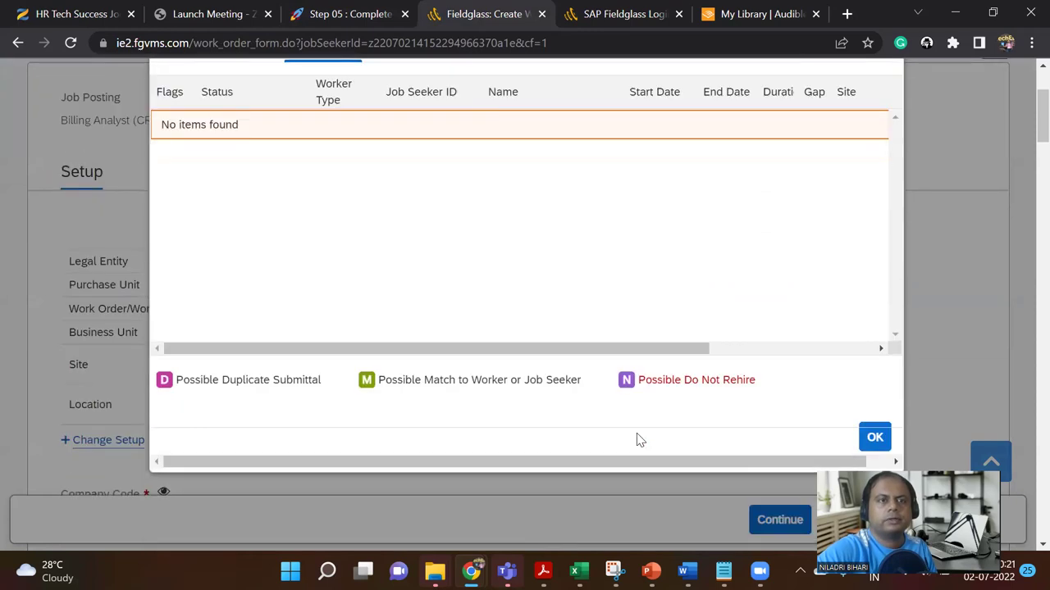
{"action": "scroll", "coordinate": [638, 439], "scroll_direction": "up", "scroll_amount": 2}
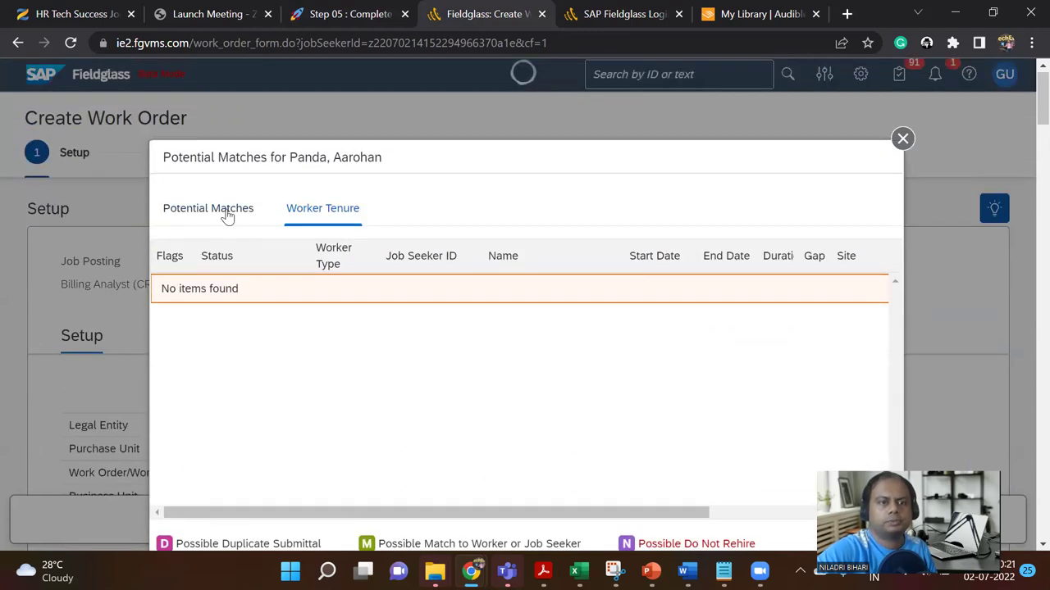
{"action": "left_click", "coordinate": [227, 211]}
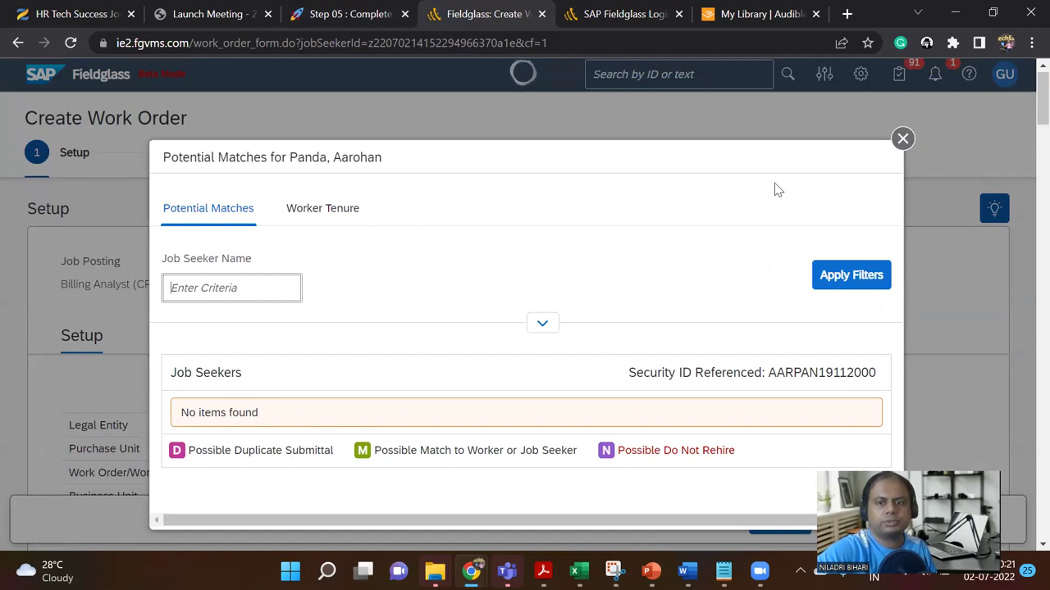
{"action": "left_click", "coordinate": [902, 139]}
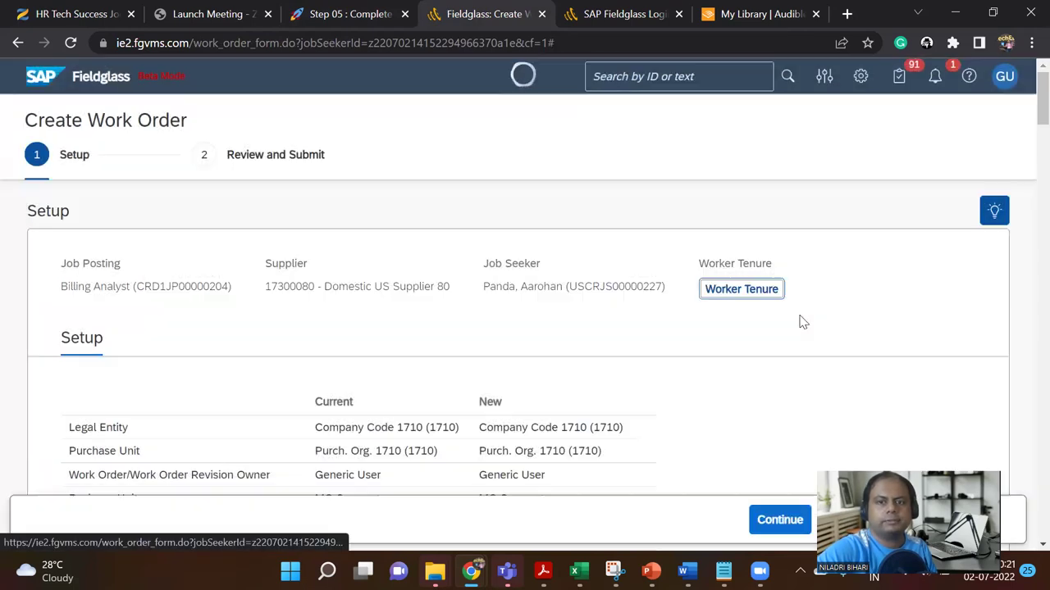
{"action": "scroll", "coordinate": [713, 357], "scroll_direction": "down", "scroll_amount": 2}
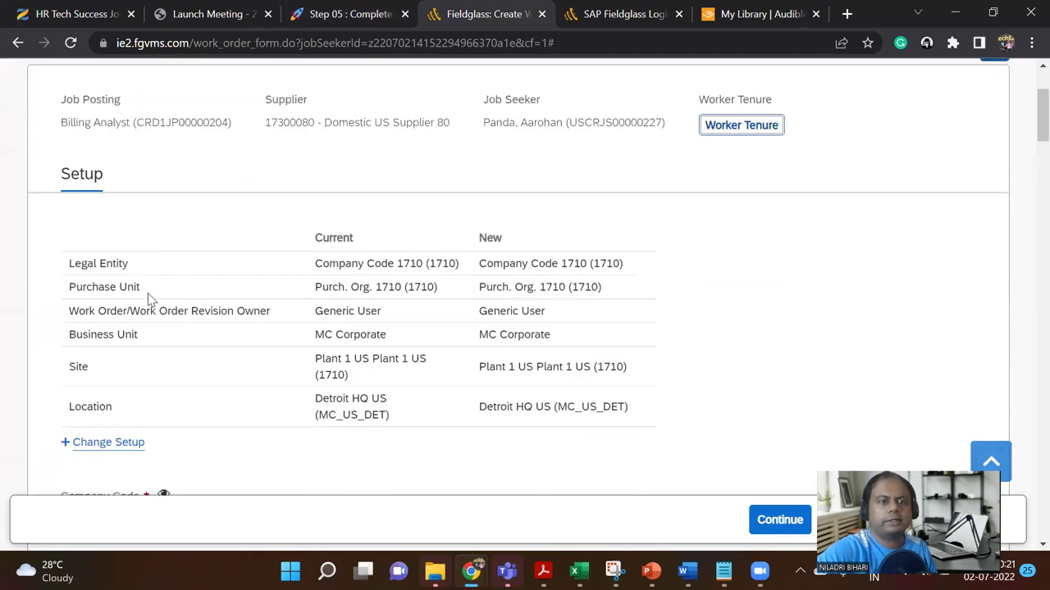
{"action": "scroll", "coordinate": [121, 375], "scroll_direction": "down", "scroll_amount": 1}
{"action": "left_click", "coordinate": [125, 363]}
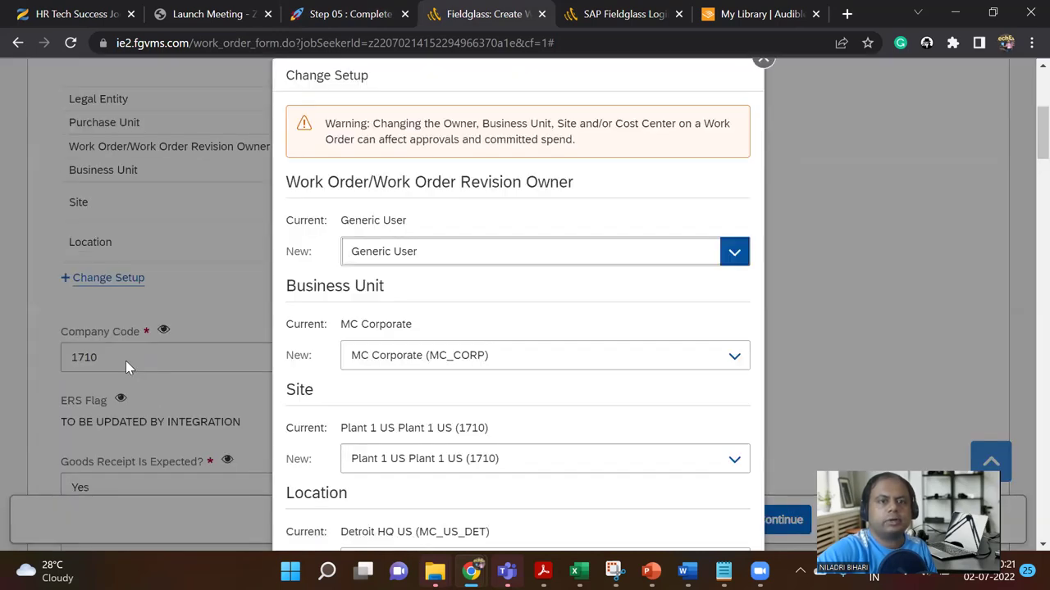
{"action": "scroll", "coordinate": [510, 389], "scroll_direction": "down", "scroll_amount": 3}
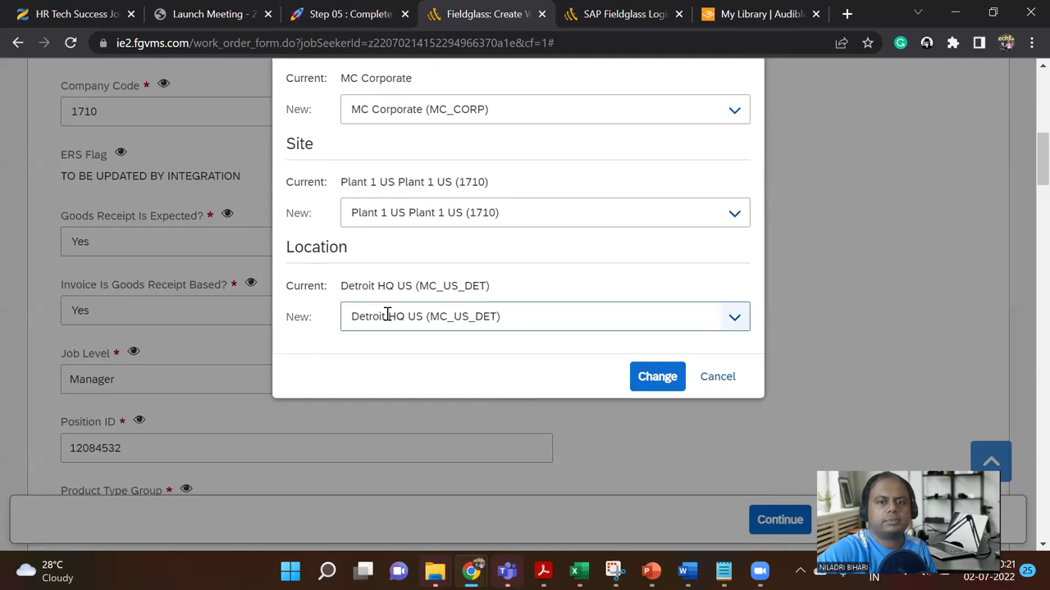
{"action": "left_click", "coordinate": [718, 378]}
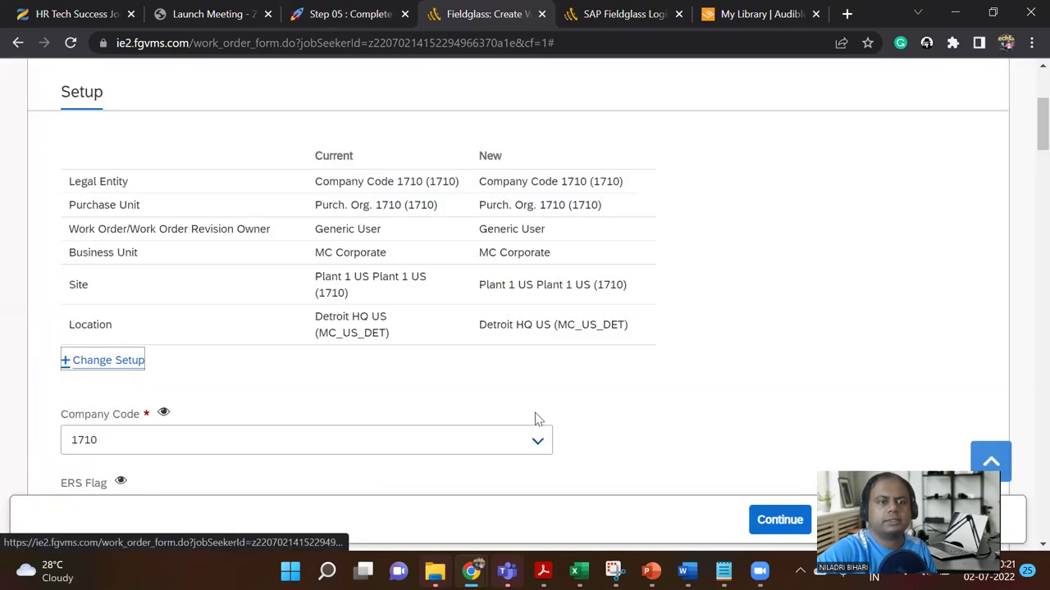
{"action": "scroll", "coordinate": [445, 406], "scroll_direction": "down", "scroll_amount": 2}
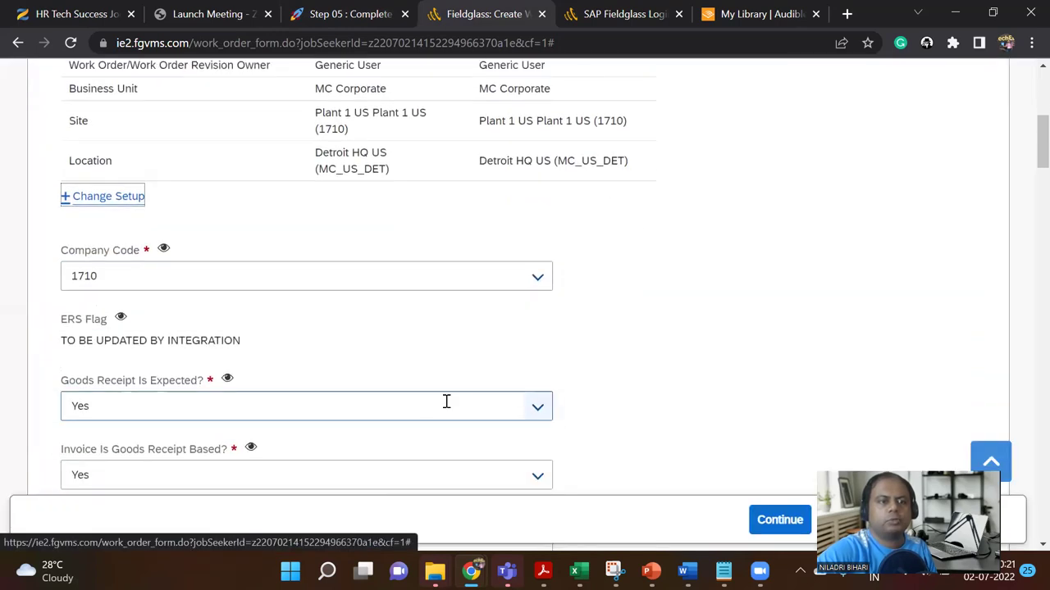
{"action": "scroll", "coordinate": [446, 401], "scroll_direction": "down", "scroll_amount": 1}
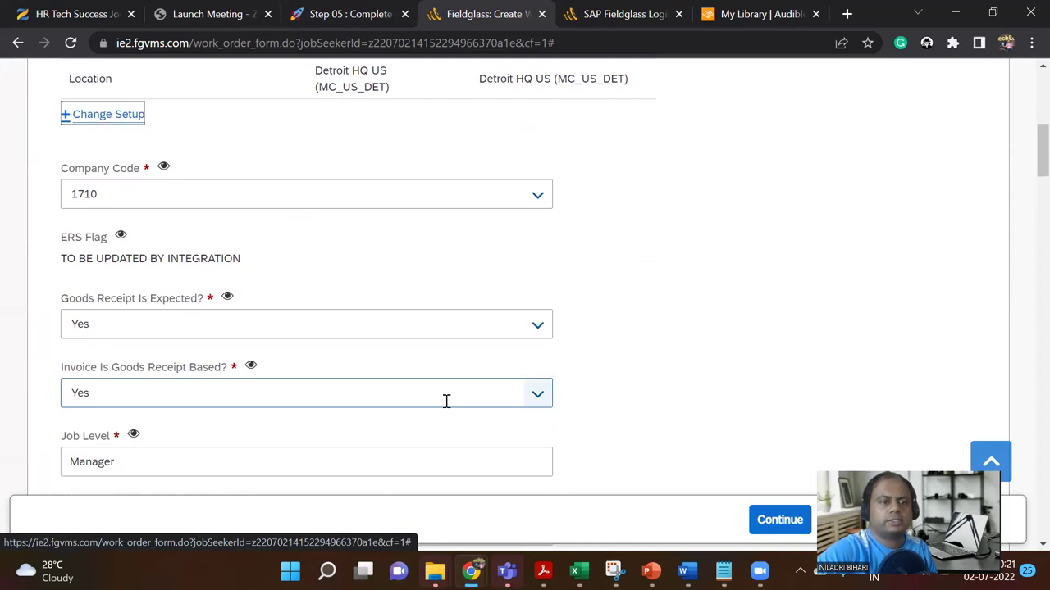
{"action": "mouse_move", "coordinate": [251, 365]}
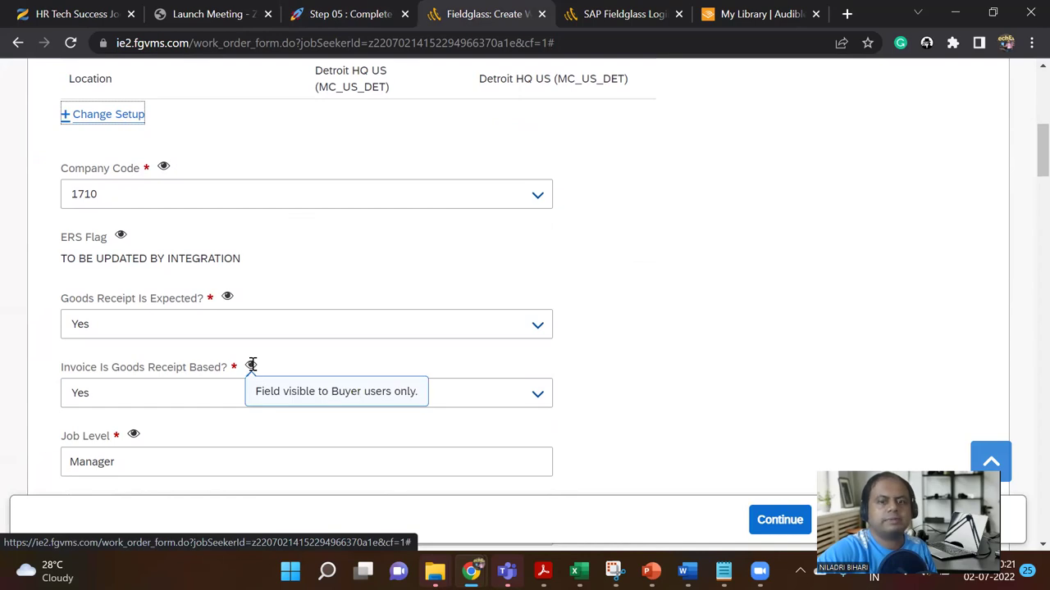
{"action": "mouse_move", "coordinate": [230, 298]}
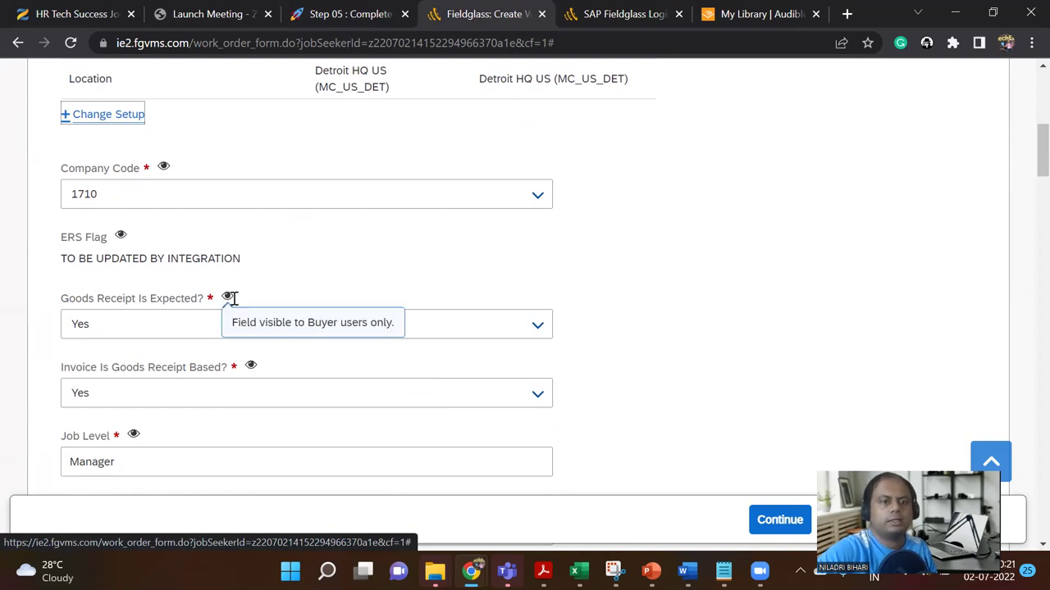
{"action": "scroll", "coordinate": [769, 341], "scroll_direction": "up", "scroll_amount": 6}
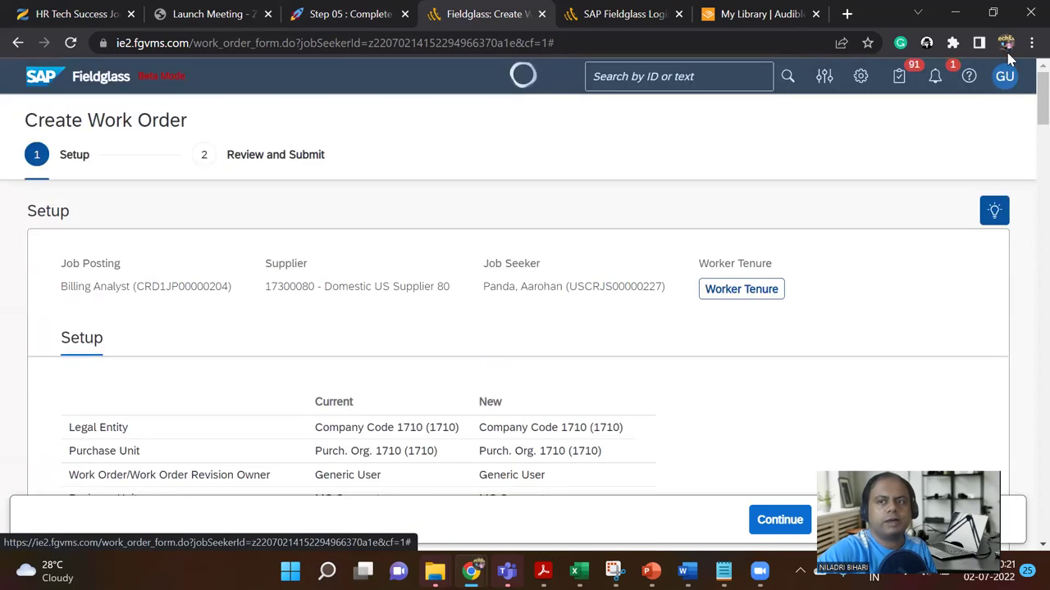
{"action": "left_click", "coordinate": [1005, 76]}
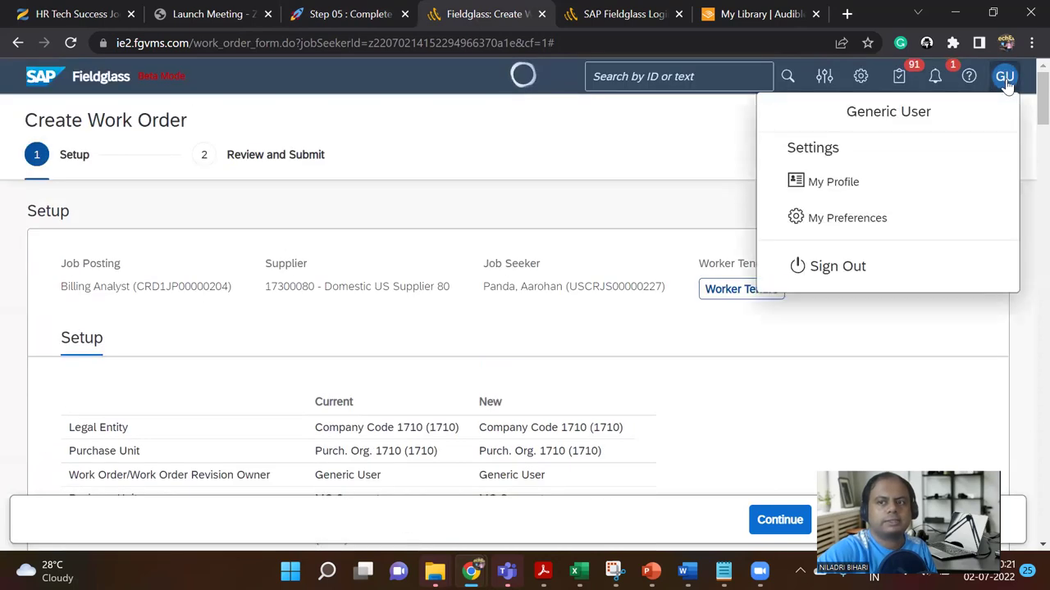
{"action": "left_click", "coordinate": [823, 411]}
{"action": "scroll", "coordinate": [740, 397], "scroll_direction": "down", "scroll_amount": 2}
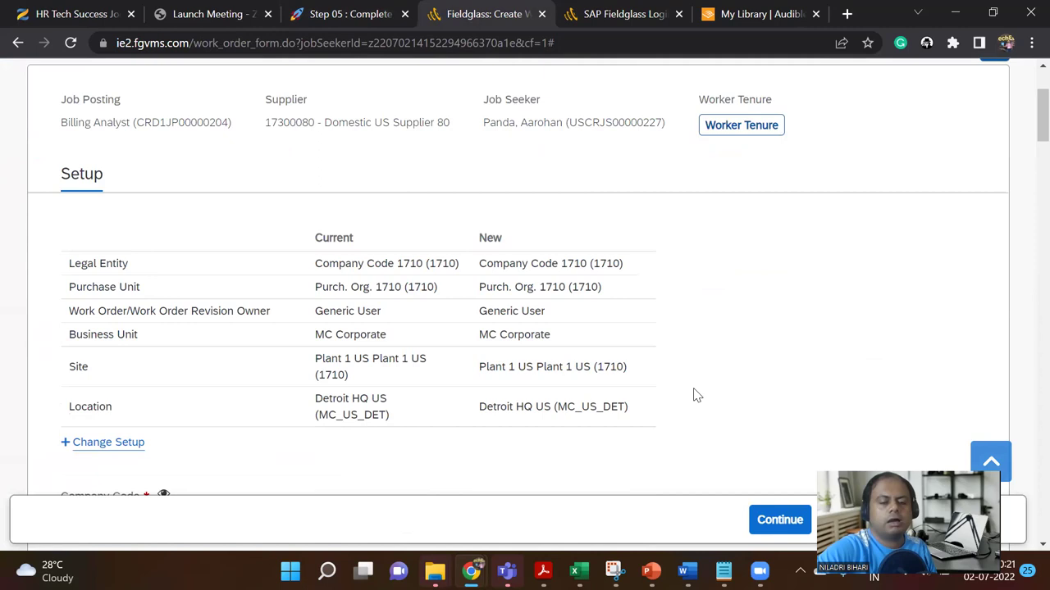
{"action": "scroll", "coordinate": [693, 395], "scroll_direction": "down", "scroll_amount": 6}
{"action": "scroll", "coordinate": [693, 387], "scroll_direction": "down", "scroll_amount": 2}
{"action": "scroll", "coordinate": [693, 387], "scroll_direction": "down", "scroll_amount": 2}
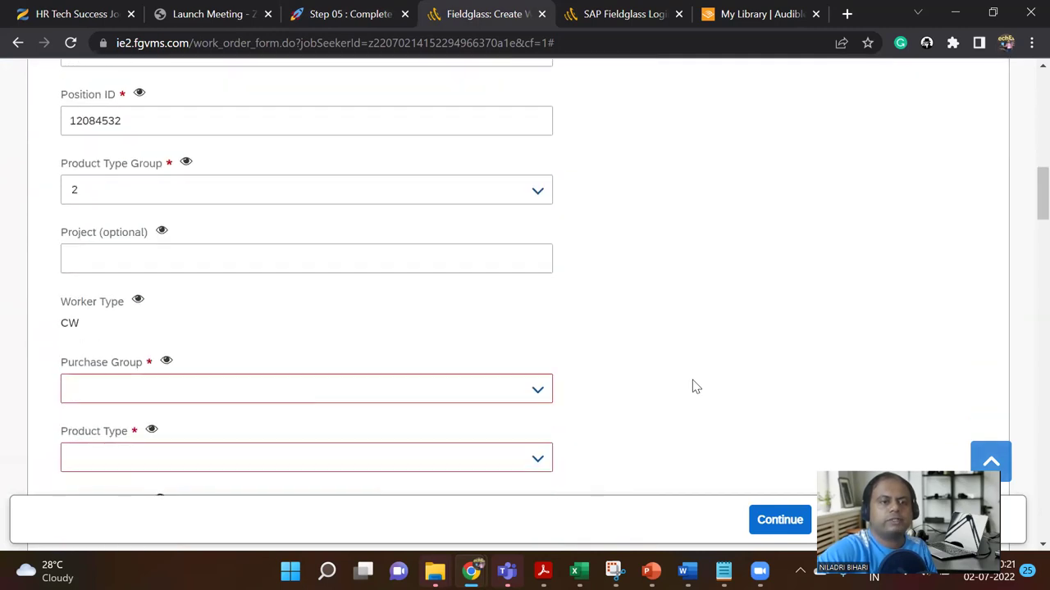
{"action": "scroll", "coordinate": [693, 387], "scroll_direction": "down", "scroll_amount": 1}
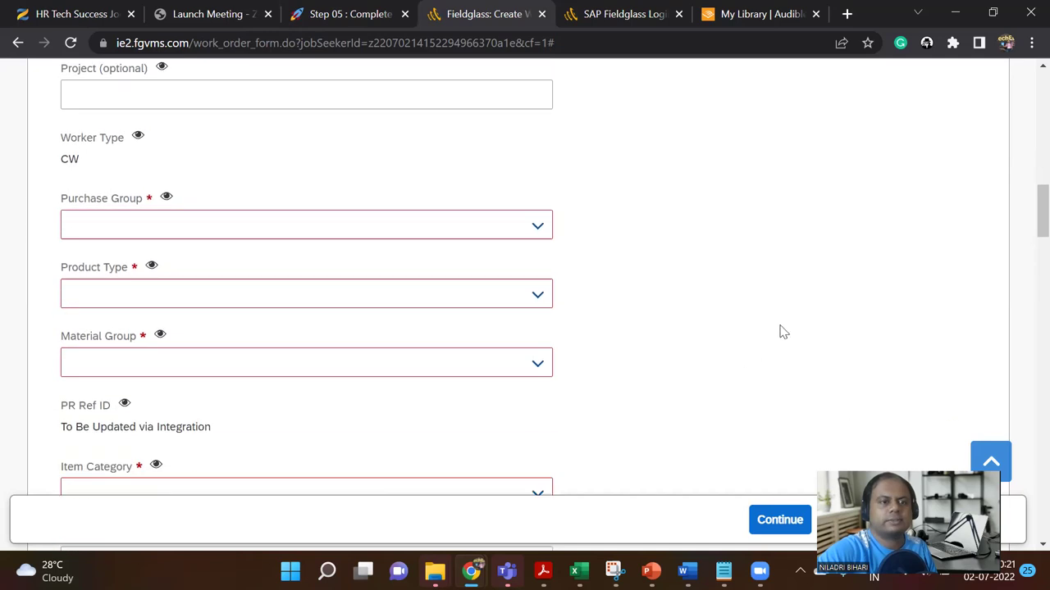
{"action": "mouse_move", "coordinate": [140, 134]}
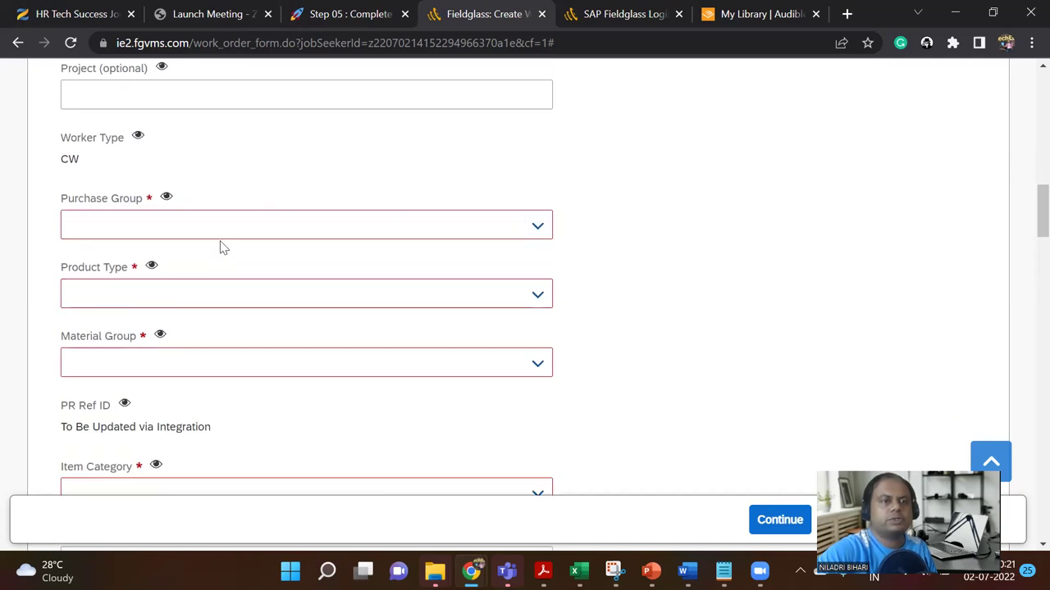
{"action": "scroll", "coordinate": [234, 308], "scroll_direction": "down", "scroll_amount": 2}
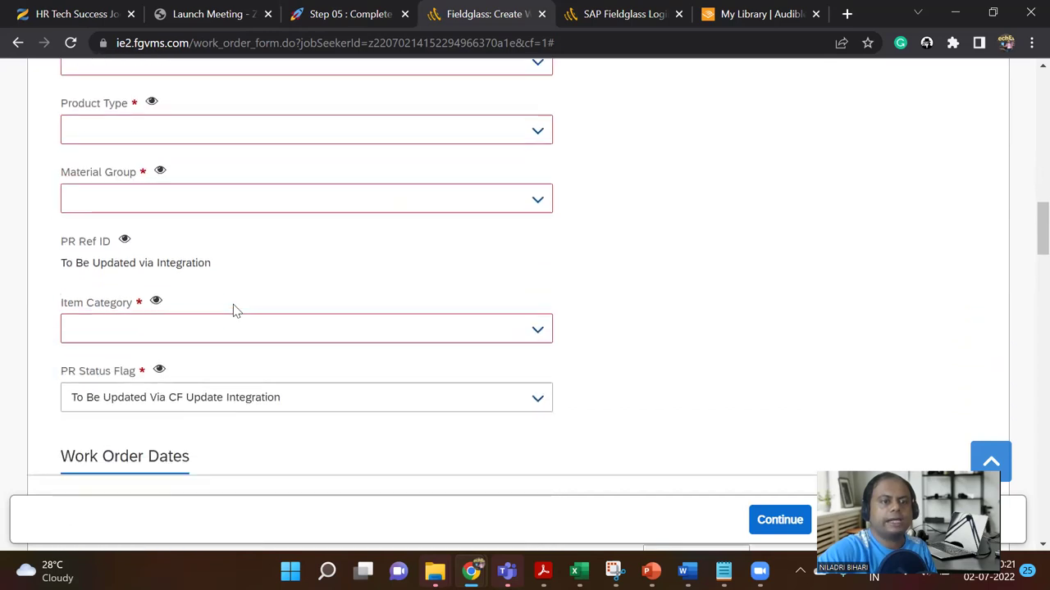
{"action": "scroll", "coordinate": [233, 309], "scroll_direction": "down", "scroll_amount": 1}
{"action": "scroll", "coordinate": [234, 304], "scroll_direction": "down", "scroll_amount": 2}
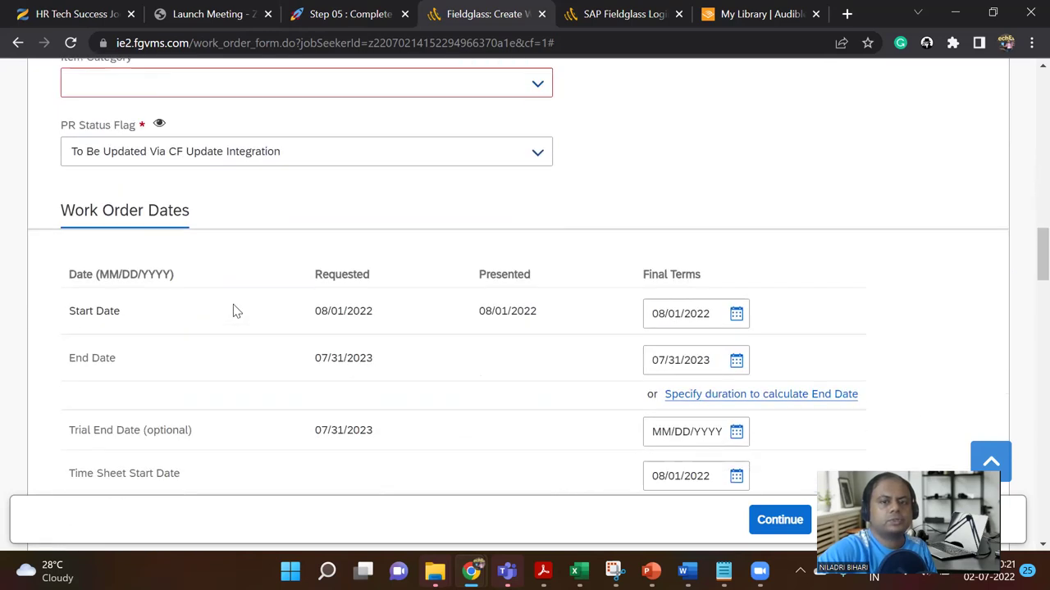
{"action": "scroll", "coordinate": [234, 311], "scroll_direction": "up", "scroll_amount": 5}
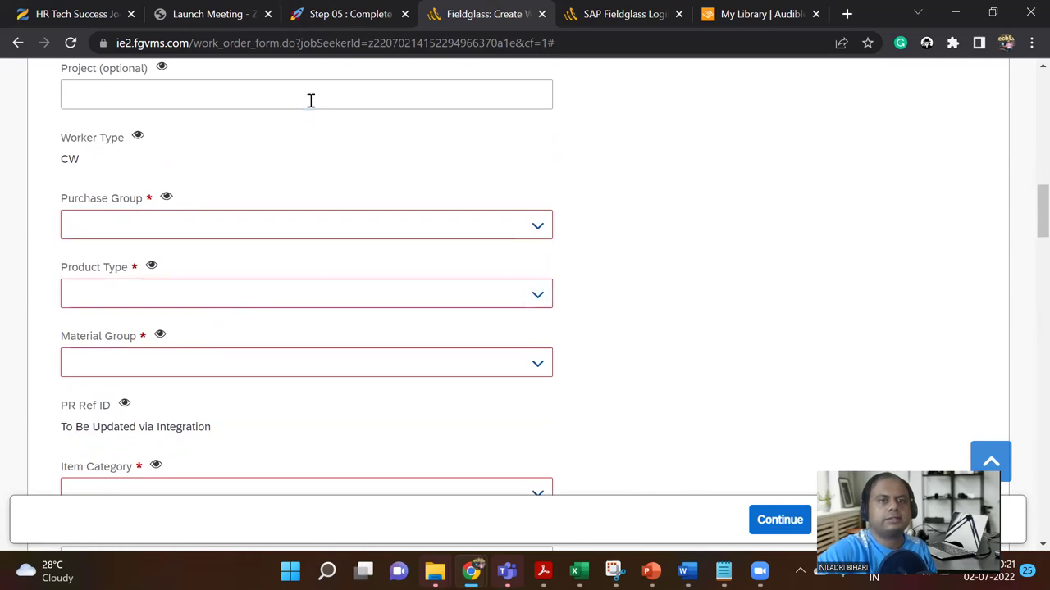
Step: Set the work order's Purchase Group to 001, checking the Notion instructions for the value
{"action": "left_click", "coordinate": [333, 10]}
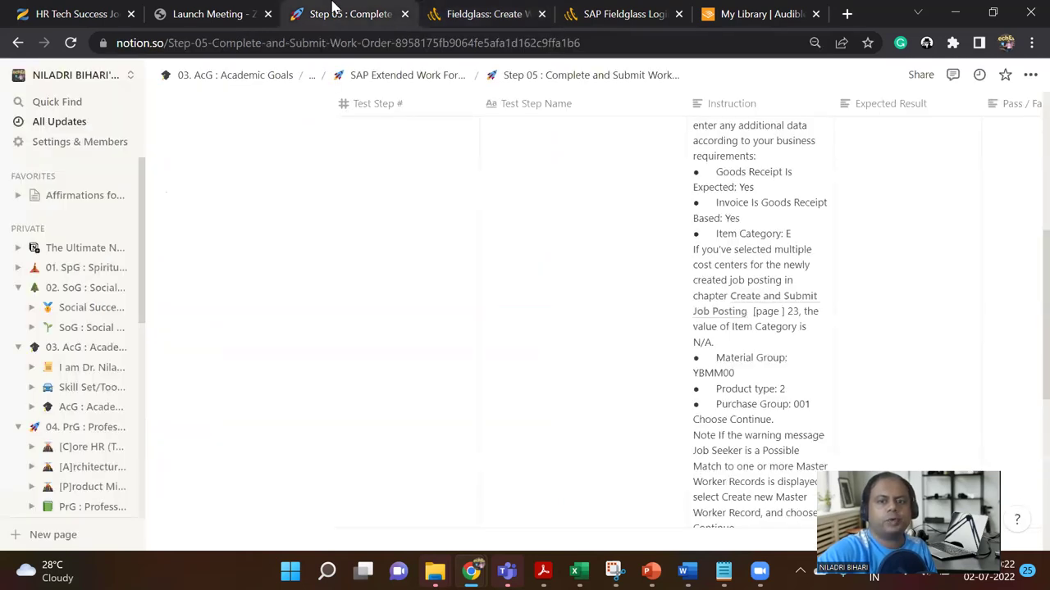
{"action": "left_click", "coordinate": [479, 12]}
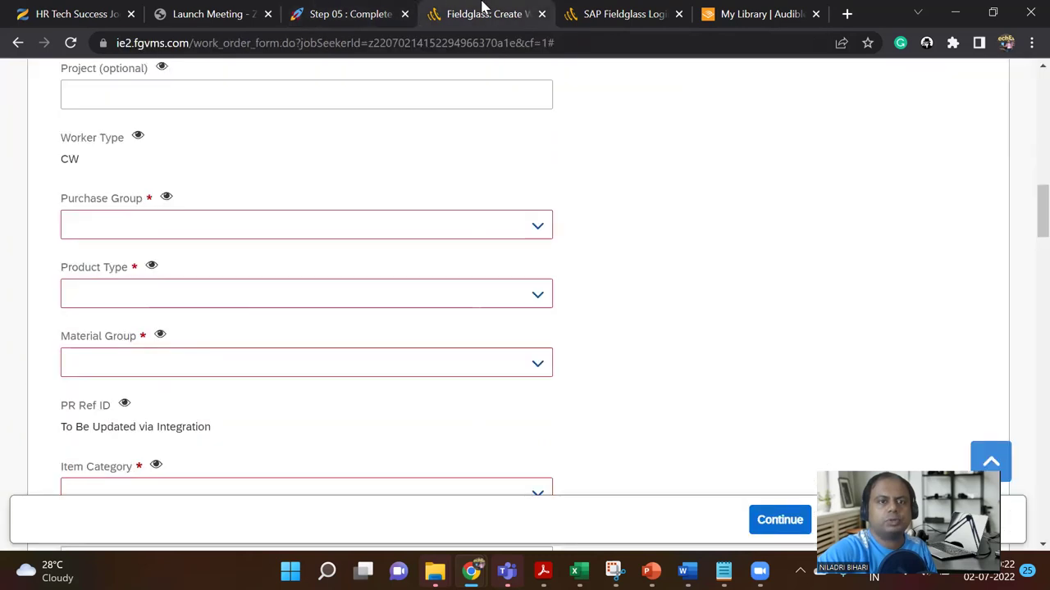
{"action": "left_click", "coordinate": [500, 234]}
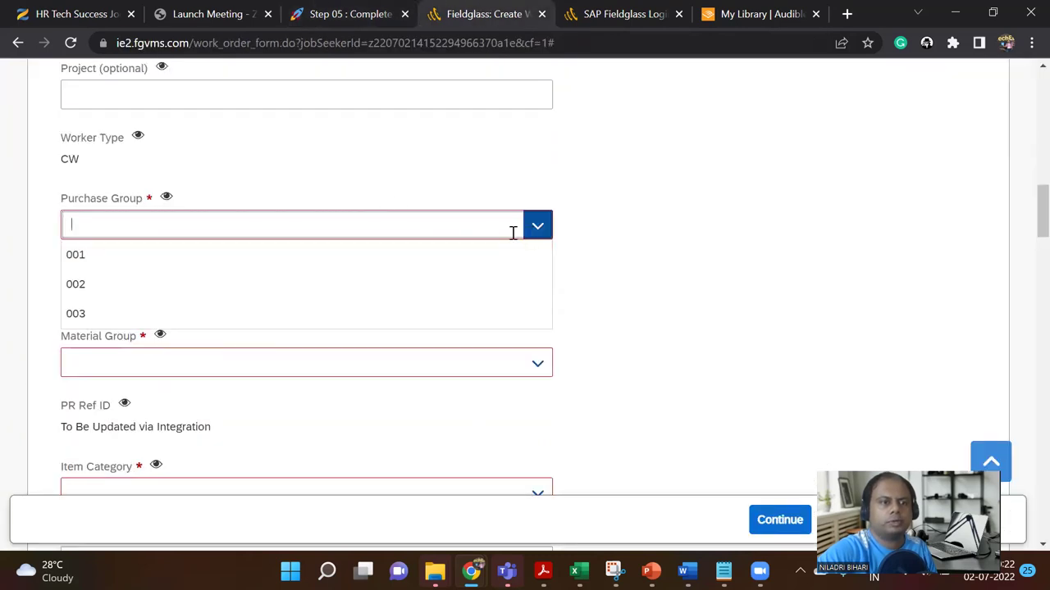
{"action": "type", "text": "yb"}
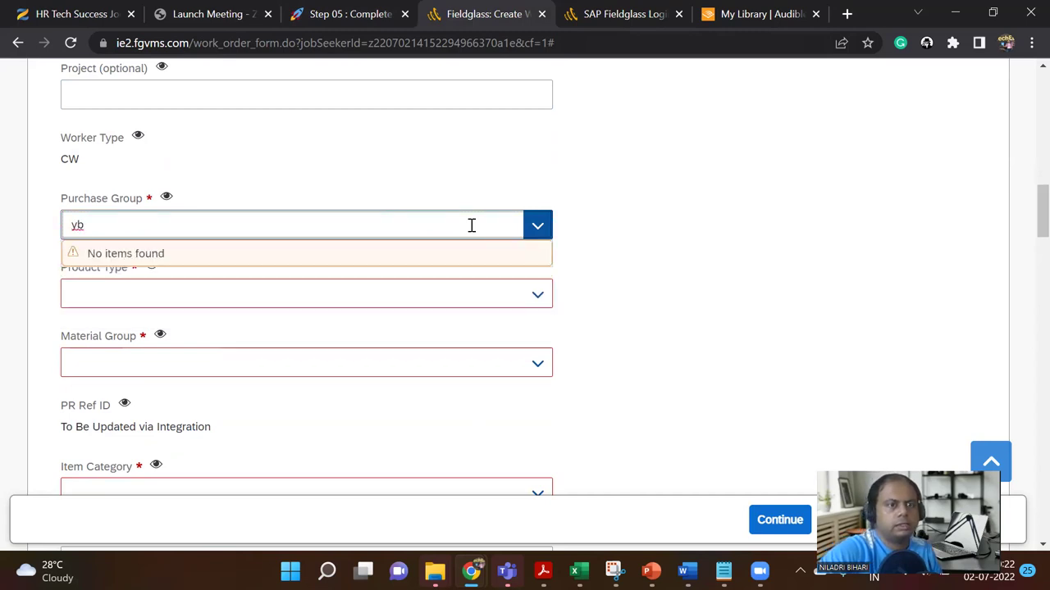
{"action": "left_click", "coordinate": [353, 10]}
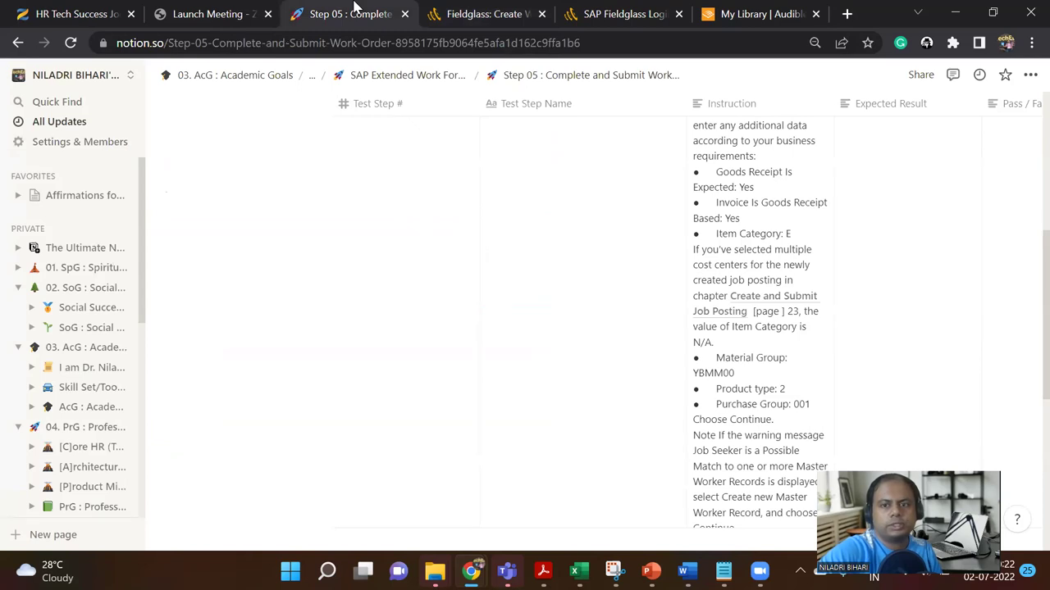
{"action": "left_click", "coordinate": [508, 10]}
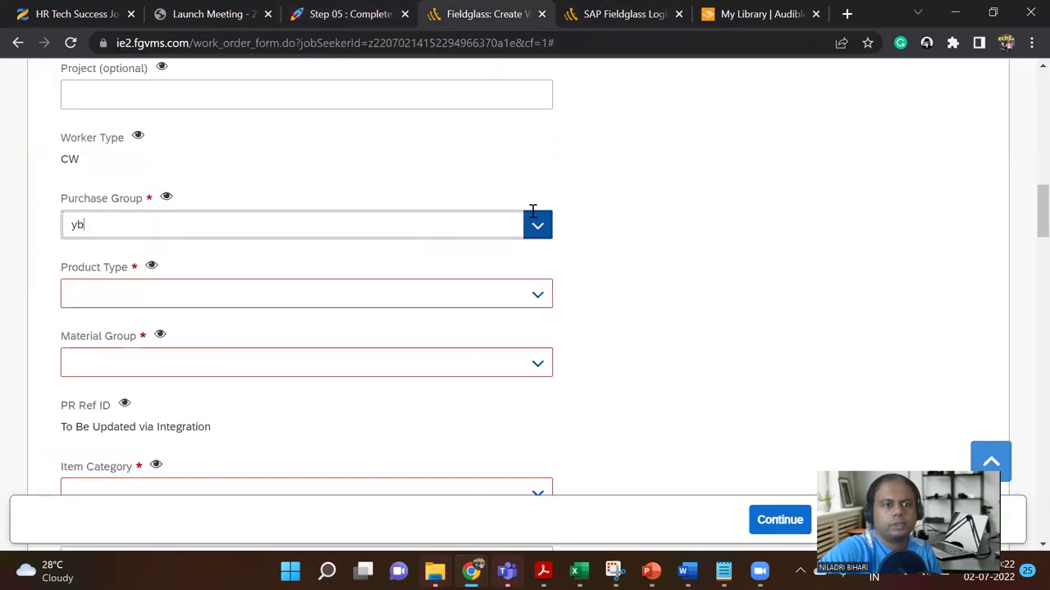
{"action": "left_click", "coordinate": [532, 233]}
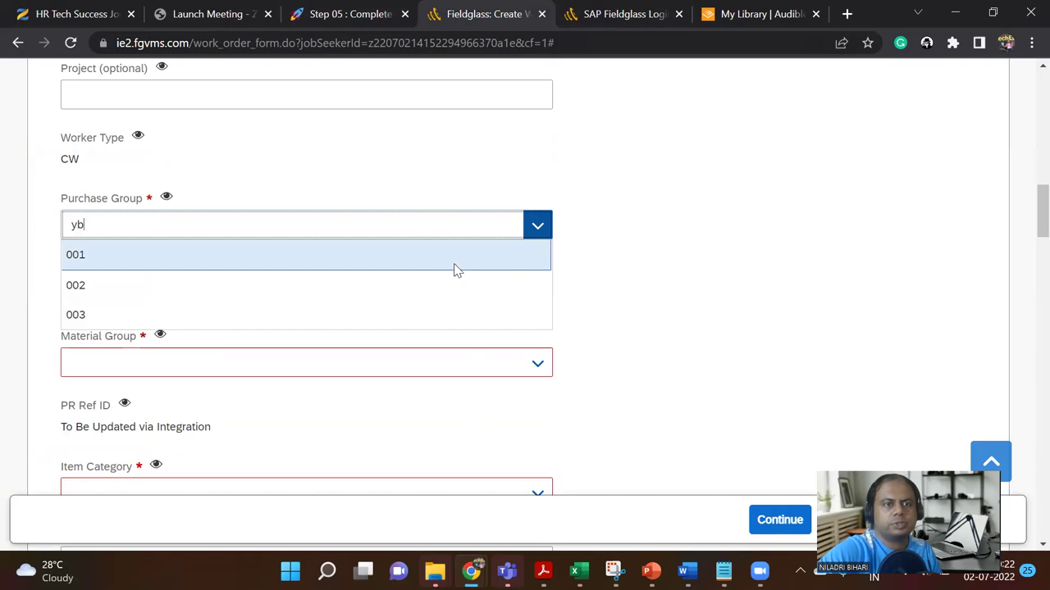
{"action": "type", "text": "yb"}
{"action": "left_click", "coordinate": [454, 263]}
Step: Set Product Type to 2 after rechecking the instructions
{"action": "left_click", "coordinate": [363, 9]}
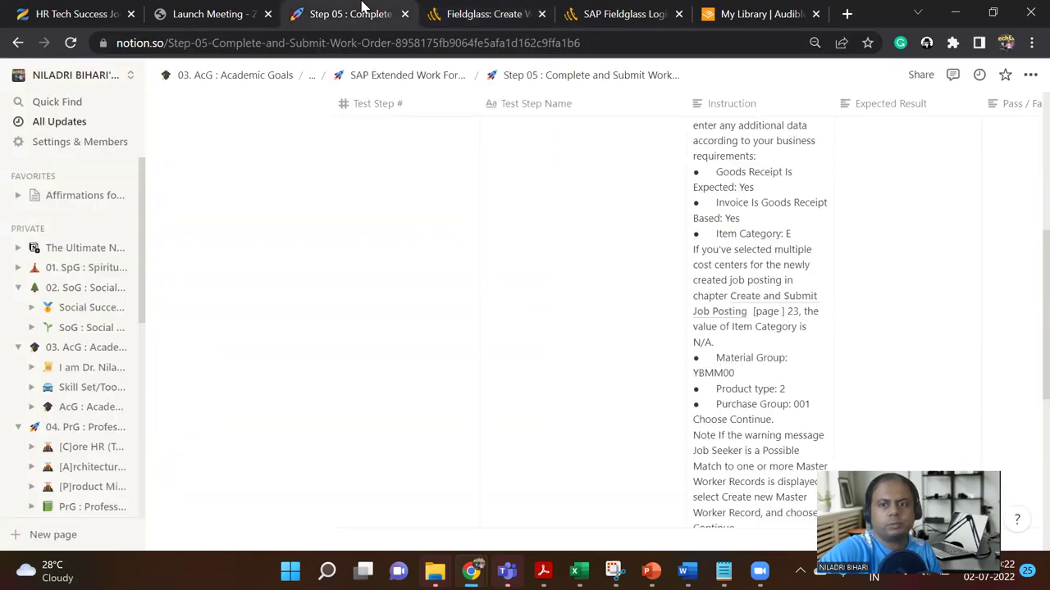
{"action": "left_click", "coordinate": [486, 10]}
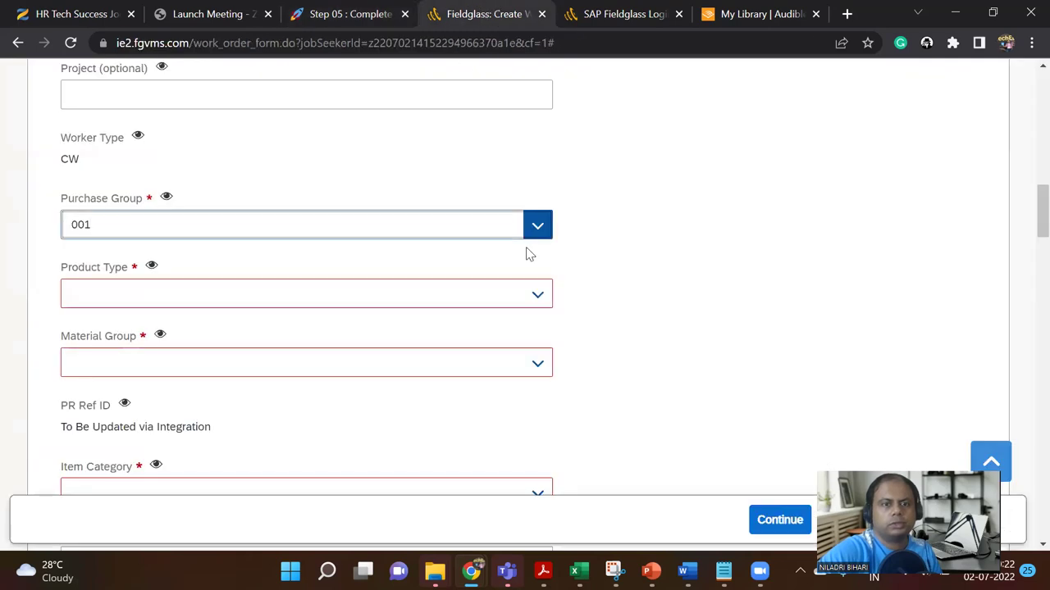
{"action": "left_click", "coordinate": [537, 296]}
{"action": "left_click", "coordinate": [457, 336]}
Step: Set Material Group to YBMM00
{"action": "left_click", "coordinate": [367, 10]}
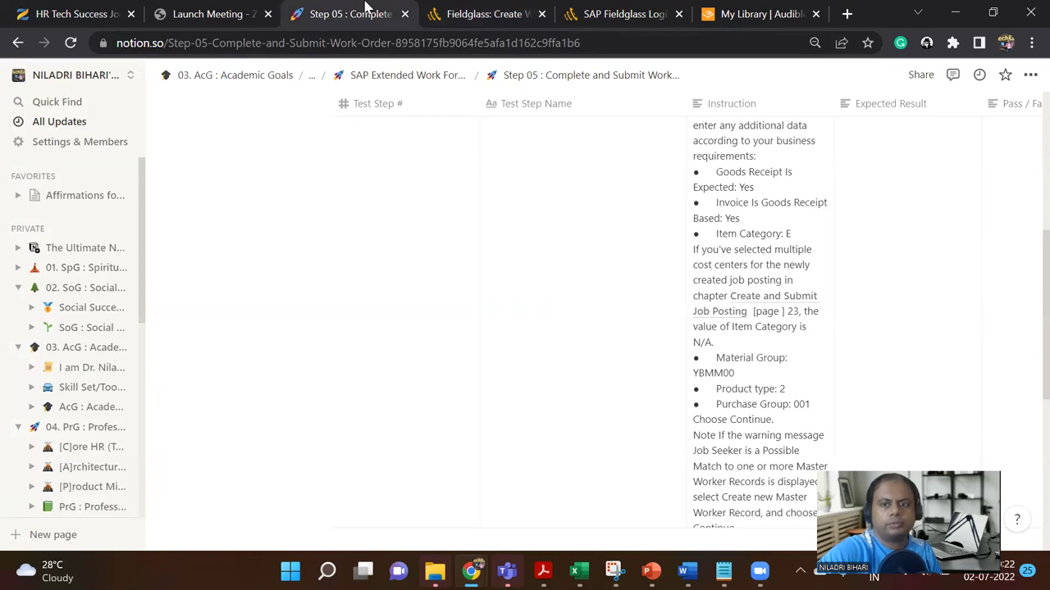
{"action": "left_click", "coordinate": [467, 10]}
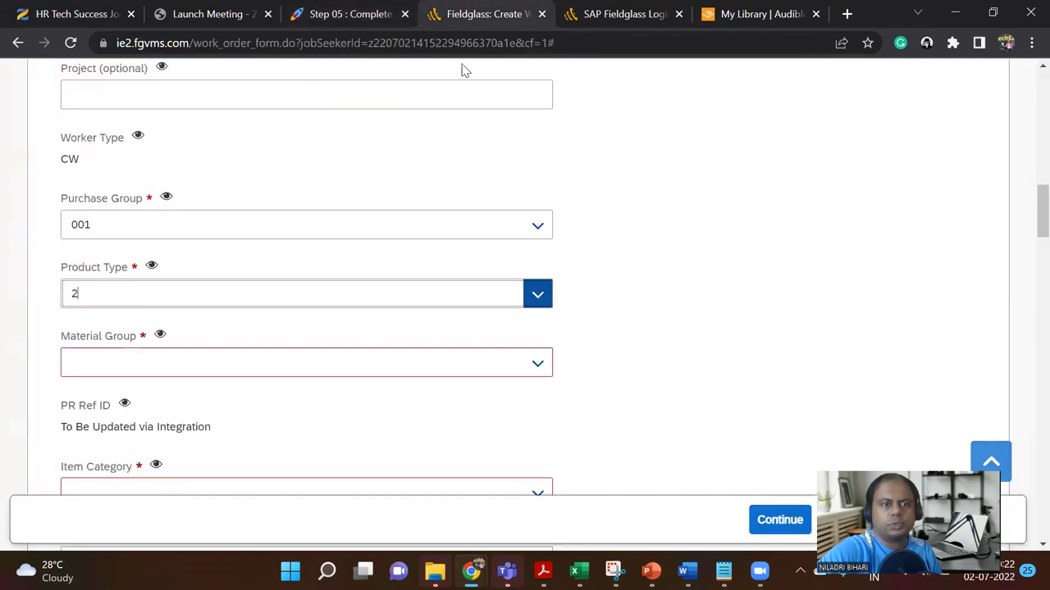
{"action": "left_click", "coordinate": [533, 365]}
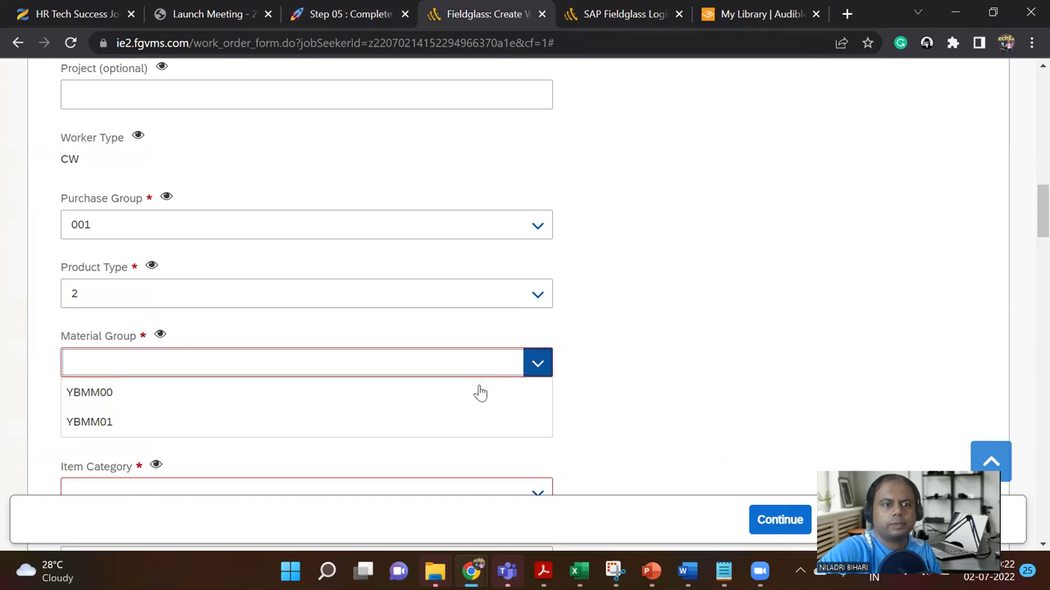
{"action": "left_click", "coordinate": [200, 399]}
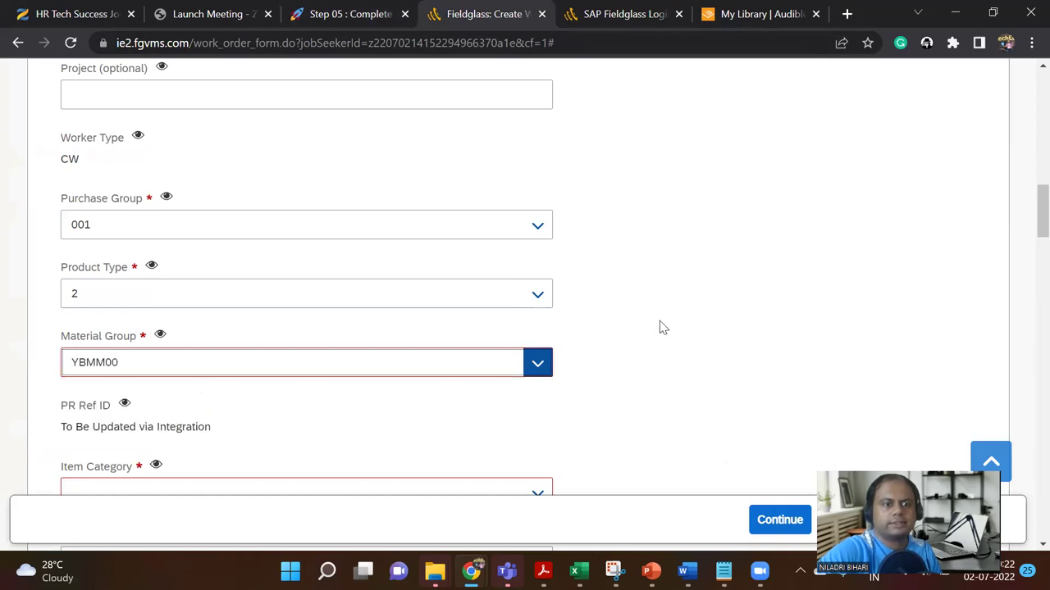
Step: Review the Step 05 instructions in Notion for the Item Category value
{"action": "scroll", "coordinate": [662, 327], "scroll_direction": "down", "scroll_amount": 1}
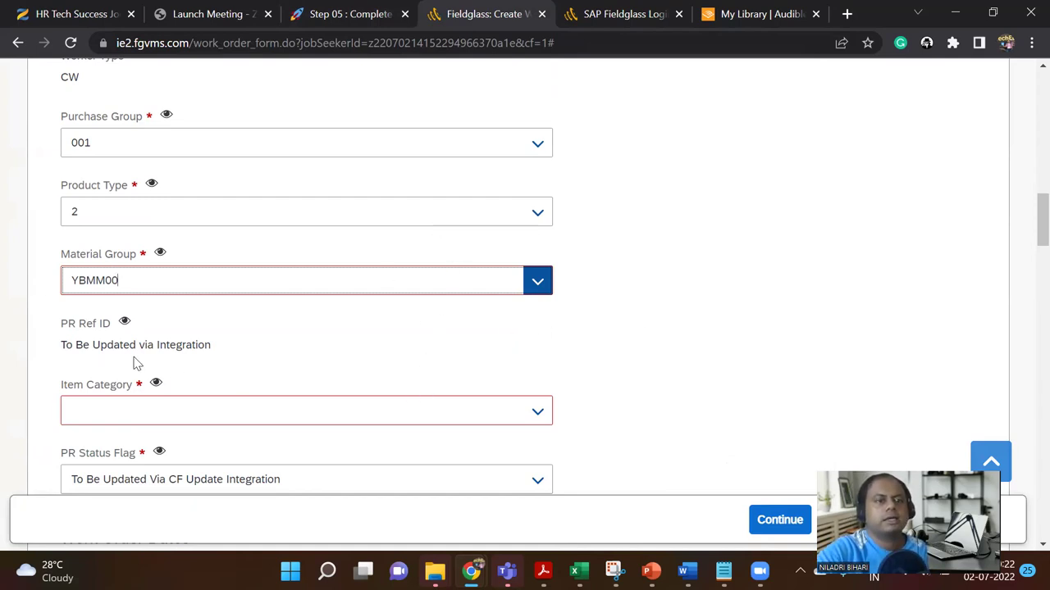
{"action": "scroll", "coordinate": [176, 345], "scroll_direction": "down", "scroll_amount": 2}
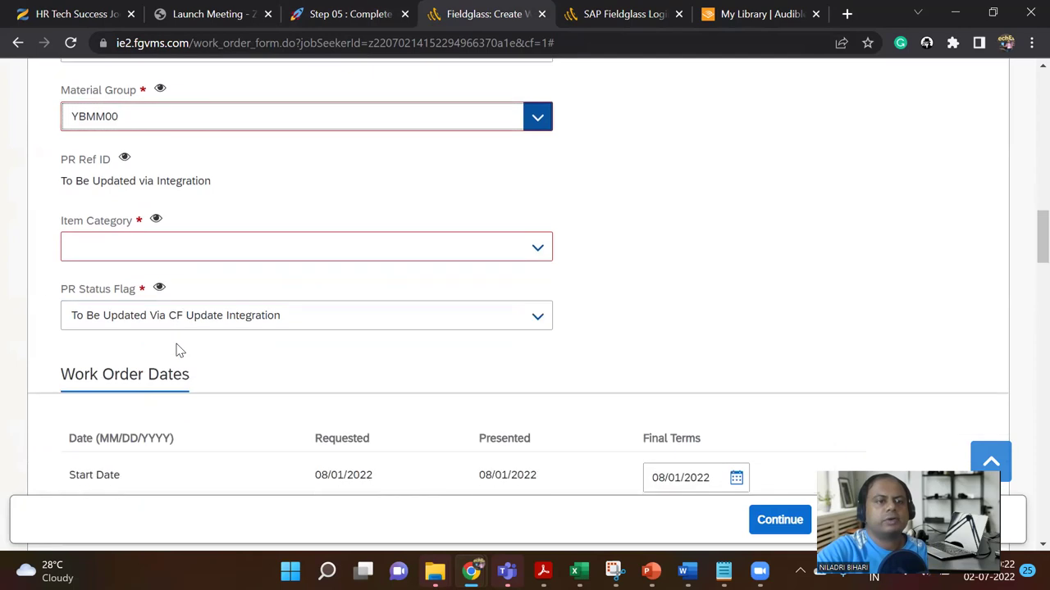
{"action": "left_click", "coordinate": [348, 13]}
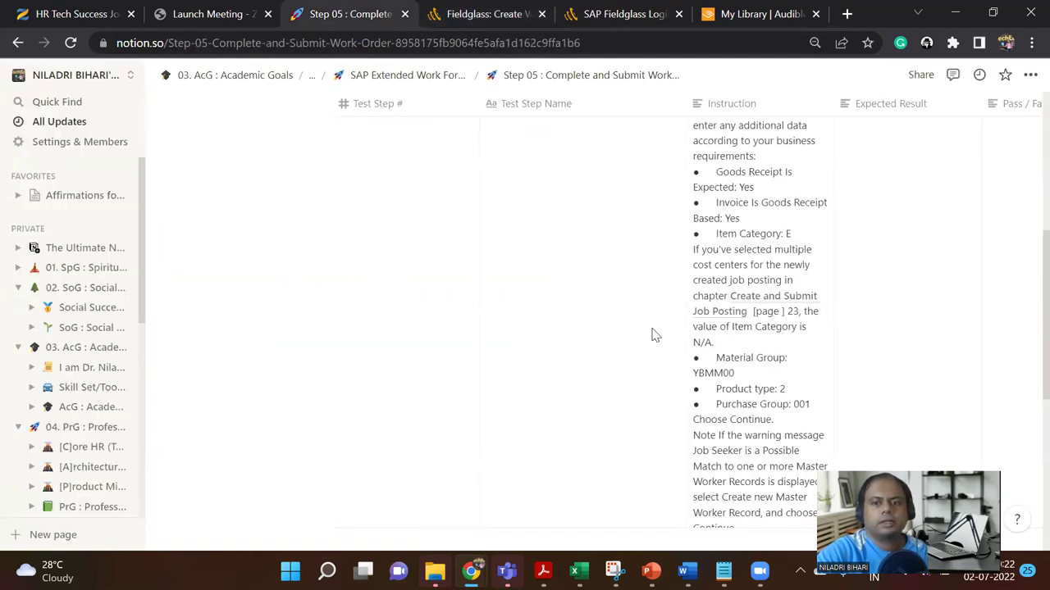
{"action": "scroll", "coordinate": [744, 386], "scroll_direction": "down", "scroll_amount": 1}
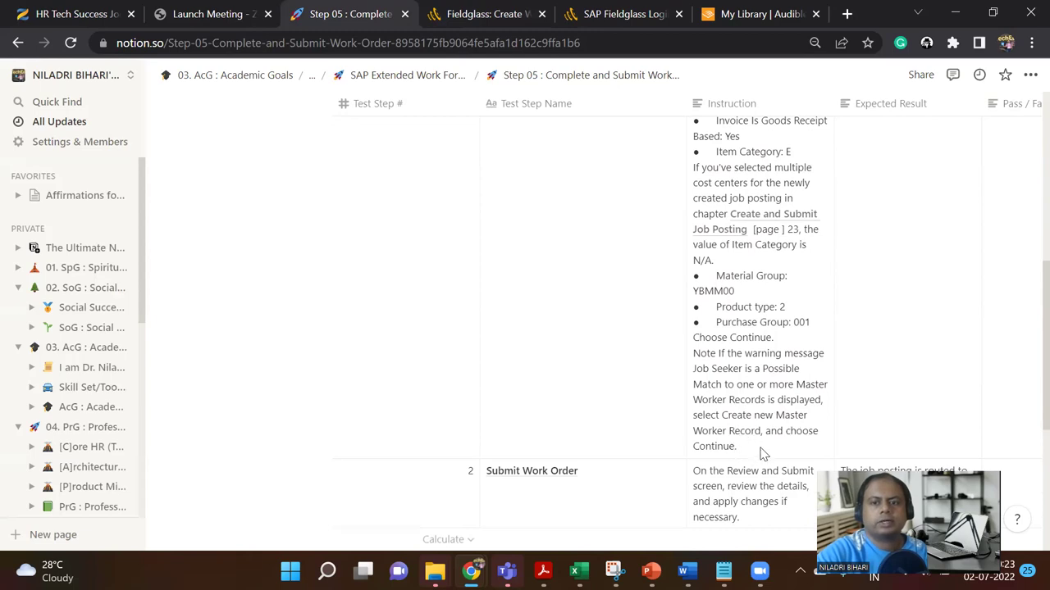
{"action": "scroll", "coordinate": [762, 443], "scroll_direction": "up", "scroll_amount": 1}
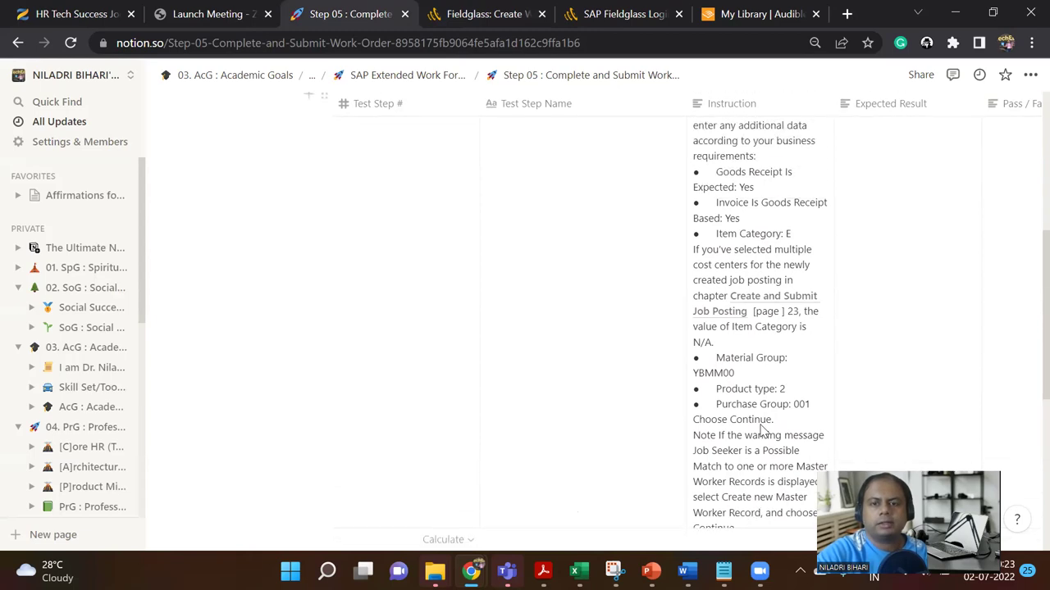
{"action": "scroll", "coordinate": [762, 432], "scroll_direction": "up", "scroll_amount": 1}
{"action": "scroll", "coordinate": [762, 432], "scroll_direction": "down", "scroll_amount": 2}
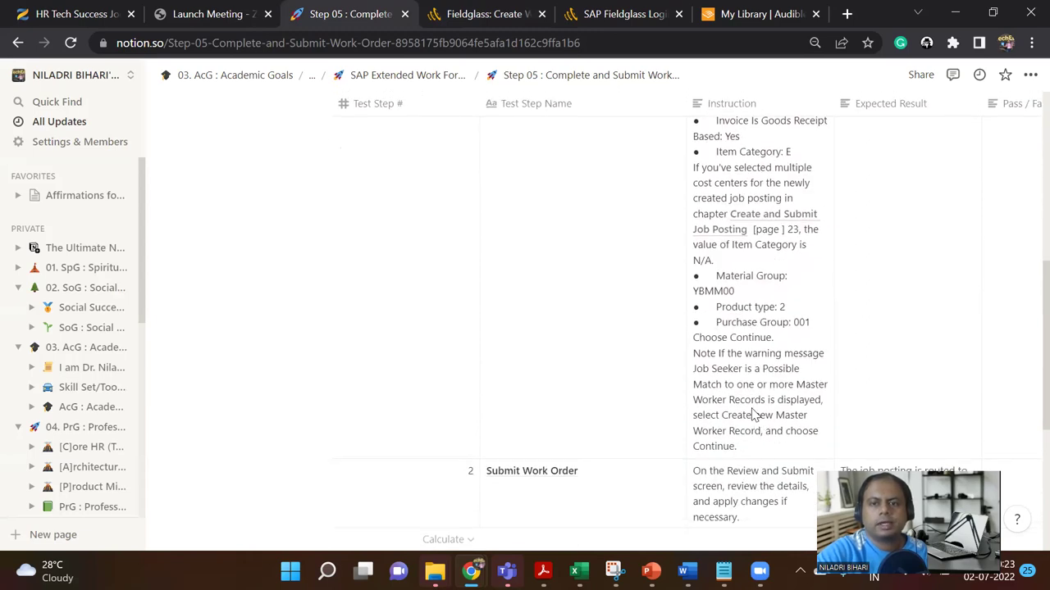
Step: Set Item Category to NA, correcting an initial choice of E
{"action": "left_click", "coordinate": [506, 13]}
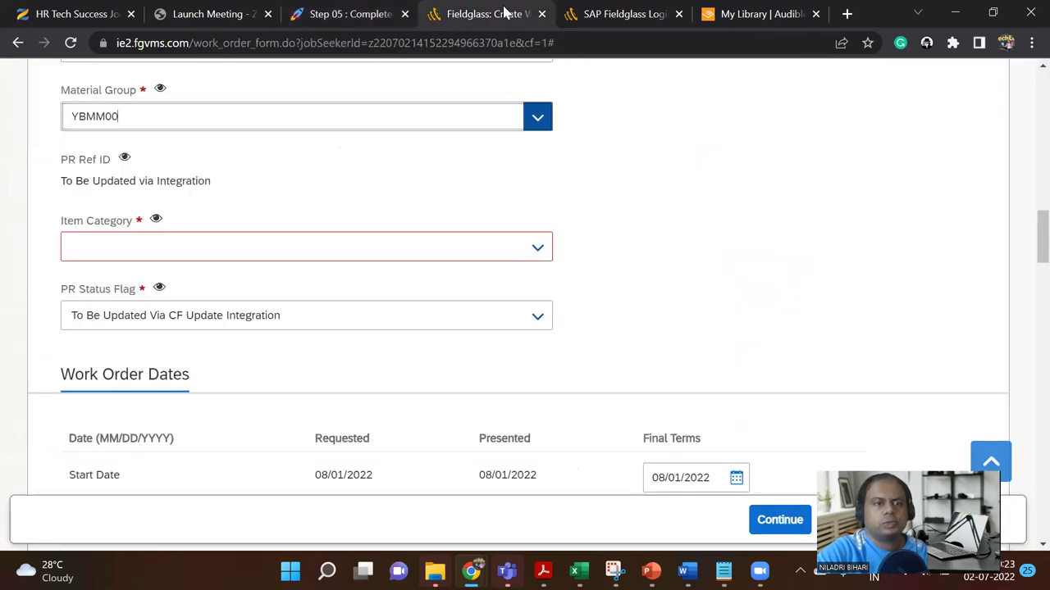
{"action": "left_click", "coordinate": [538, 248]}
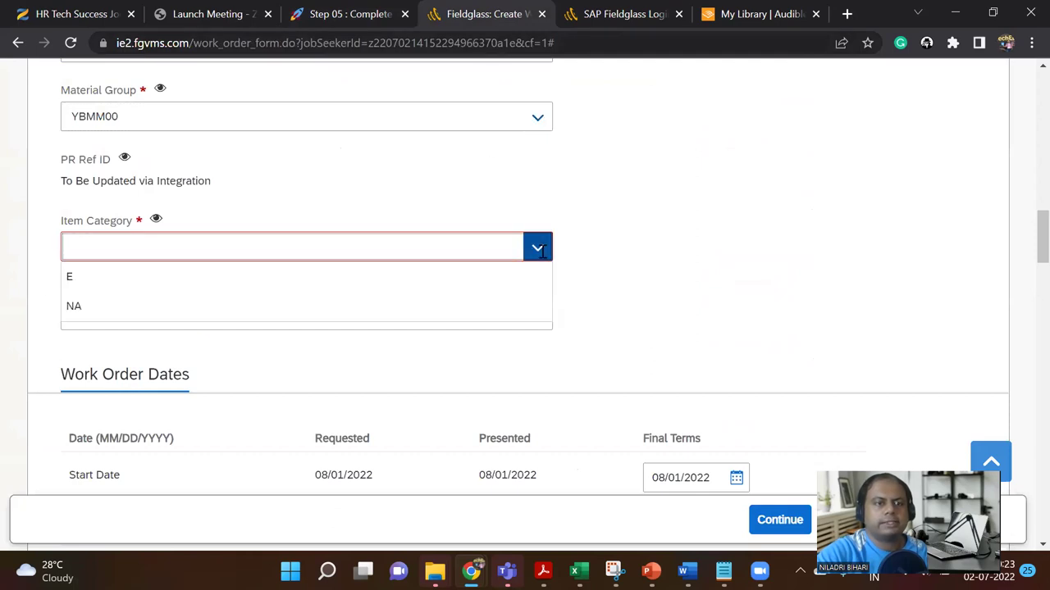
{"action": "left_click", "coordinate": [520, 277]}
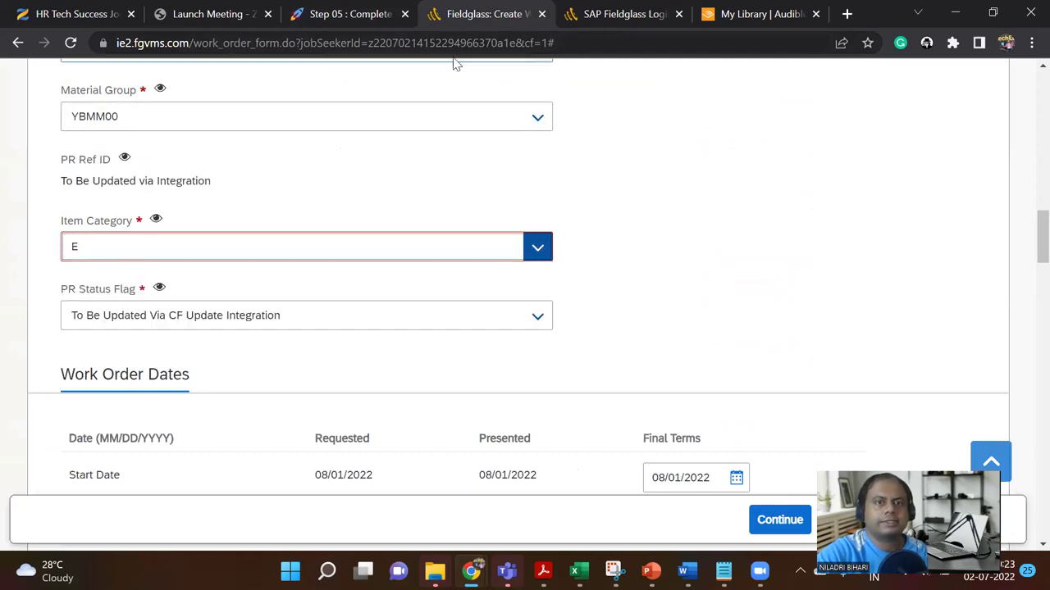
{"action": "left_click", "coordinate": [373, 13]}
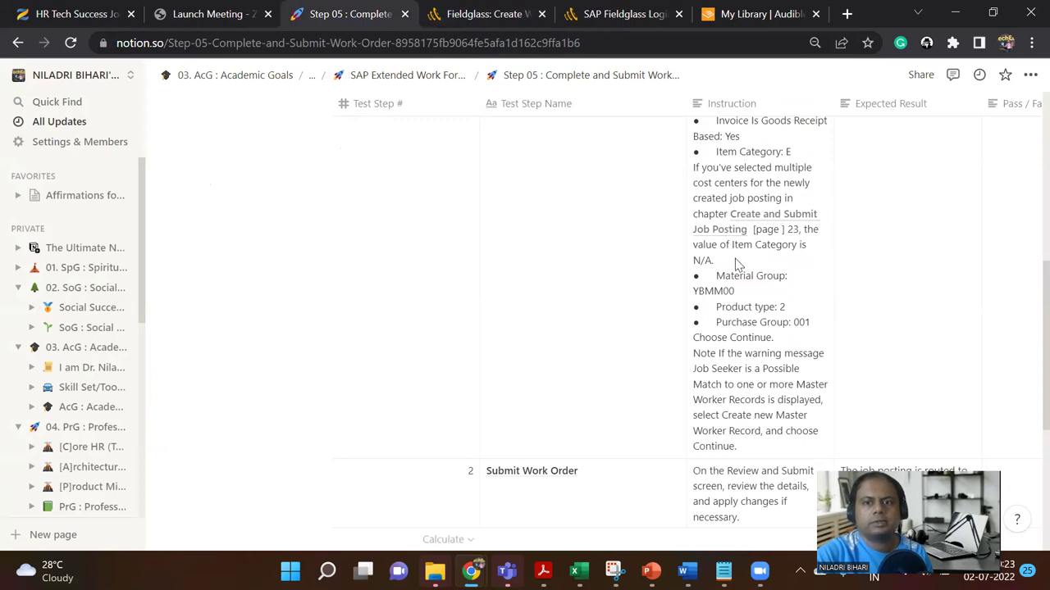
{"action": "left_click", "coordinate": [480, 8]}
{"action": "left_click", "coordinate": [541, 247]}
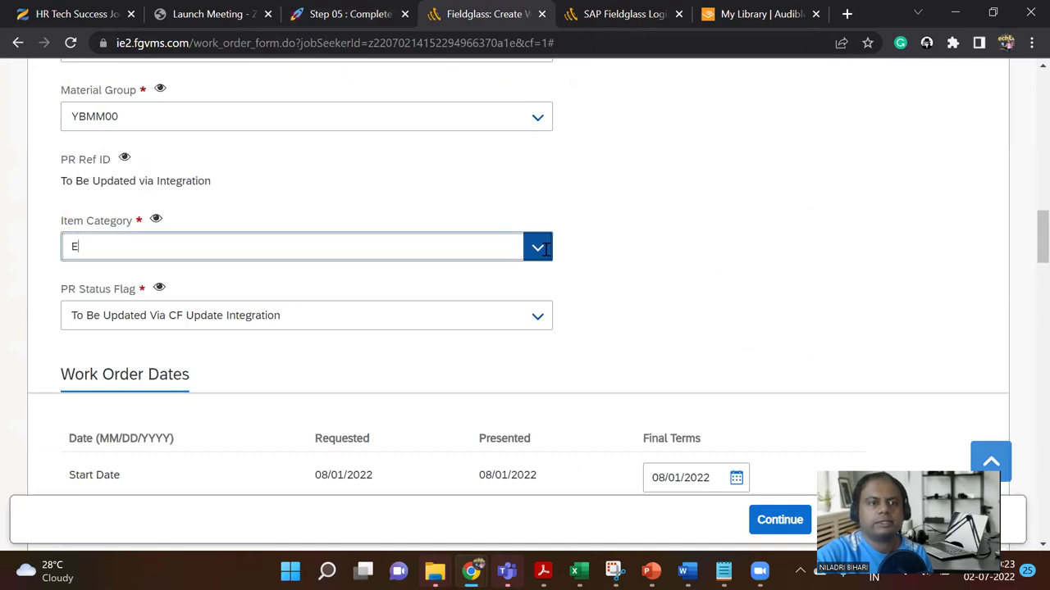
{"action": "left_click", "coordinate": [498, 310]}
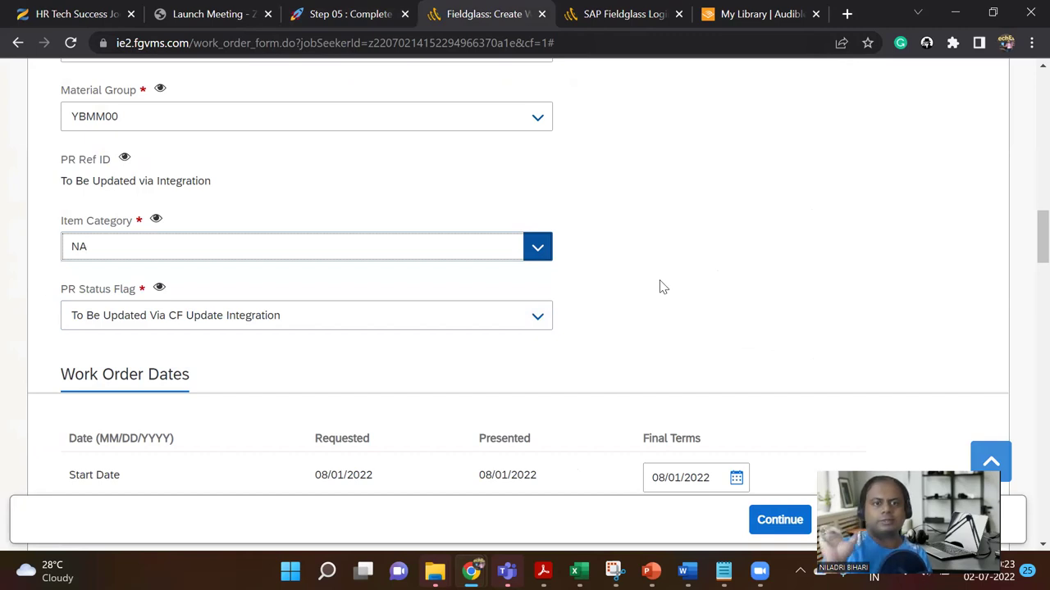
{"action": "scroll", "coordinate": [670, 290], "scroll_direction": "down", "scroll_amount": 2}
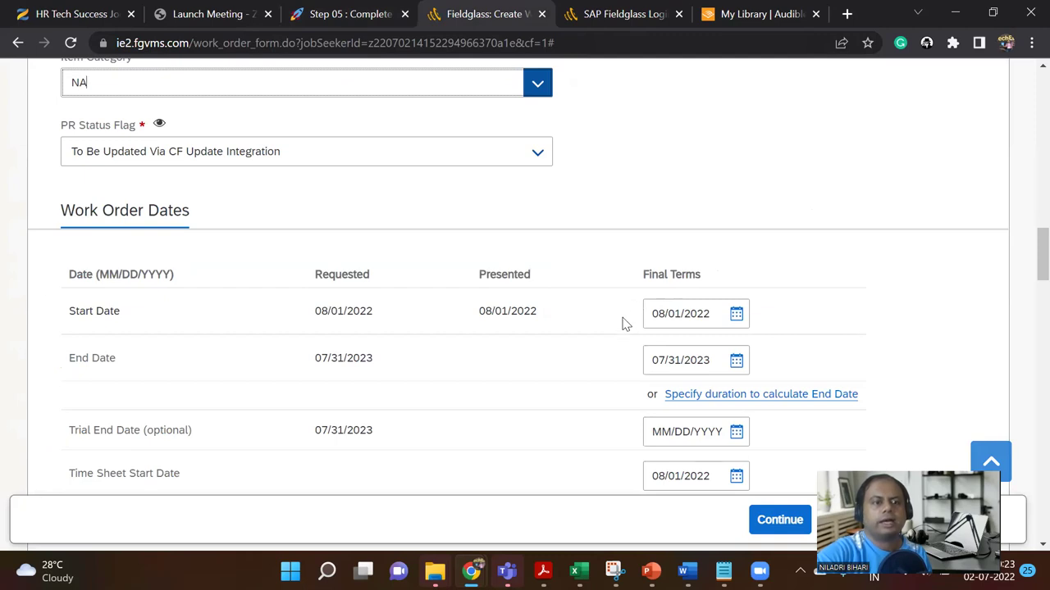
{"action": "scroll", "coordinate": [622, 324], "scroll_direction": "down", "scroll_amount": 1}
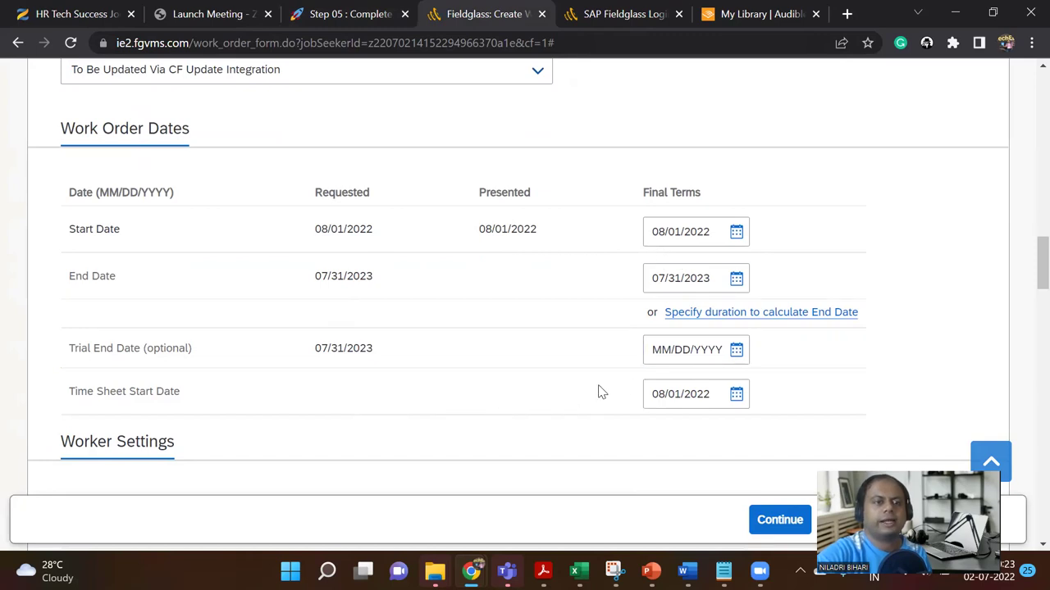
{"action": "scroll", "coordinate": [602, 392], "scroll_direction": "down", "scroll_amount": 2}
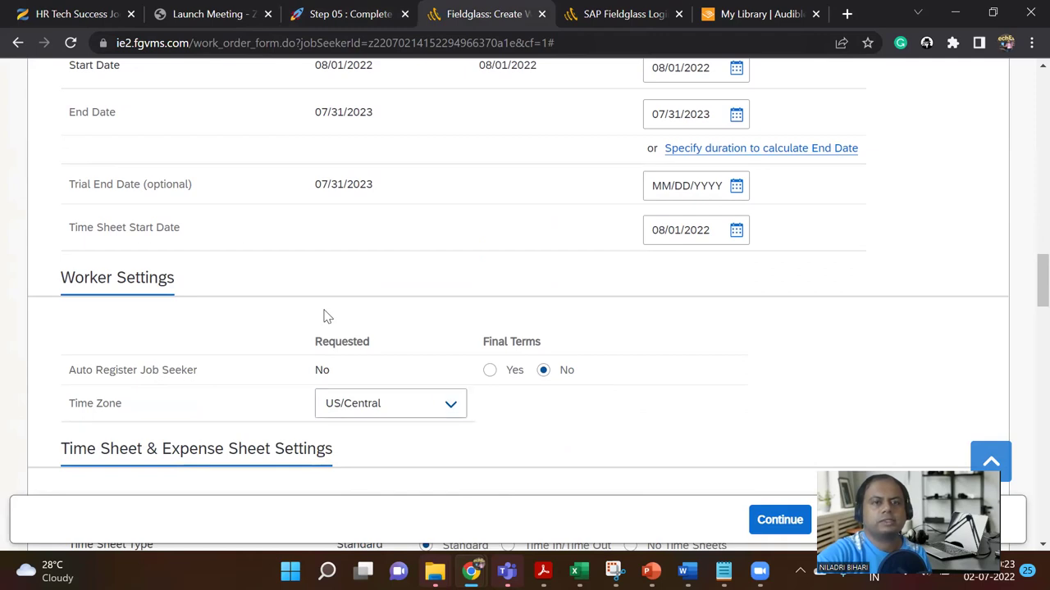
{"action": "left_click", "coordinate": [313, 7]}
{"action": "scroll", "coordinate": [611, 382], "scroll_direction": "down", "scroll_amount": 2}
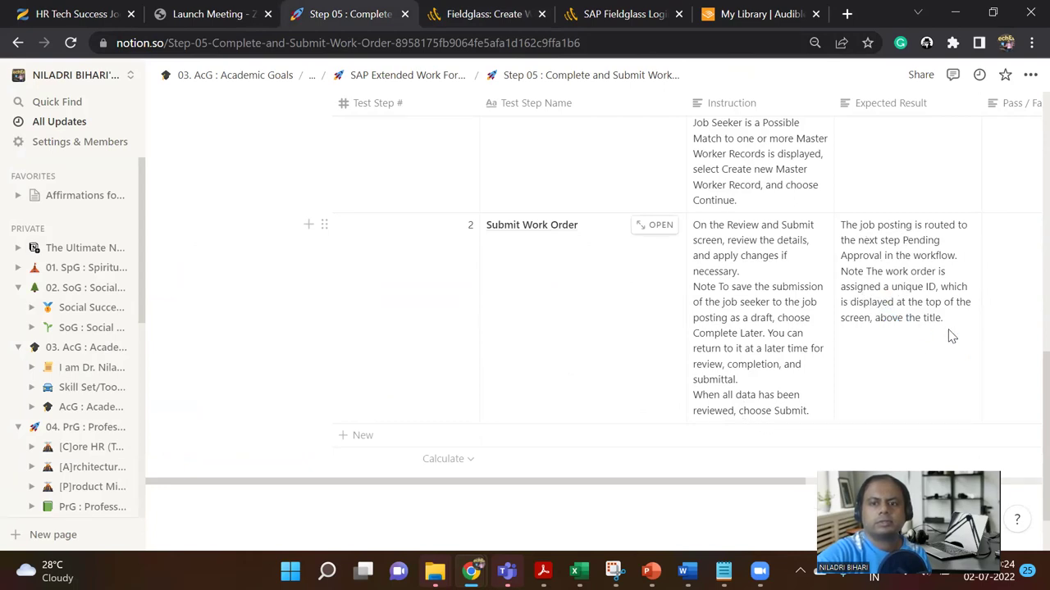
{"action": "left_click", "coordinate": [498, 18]}
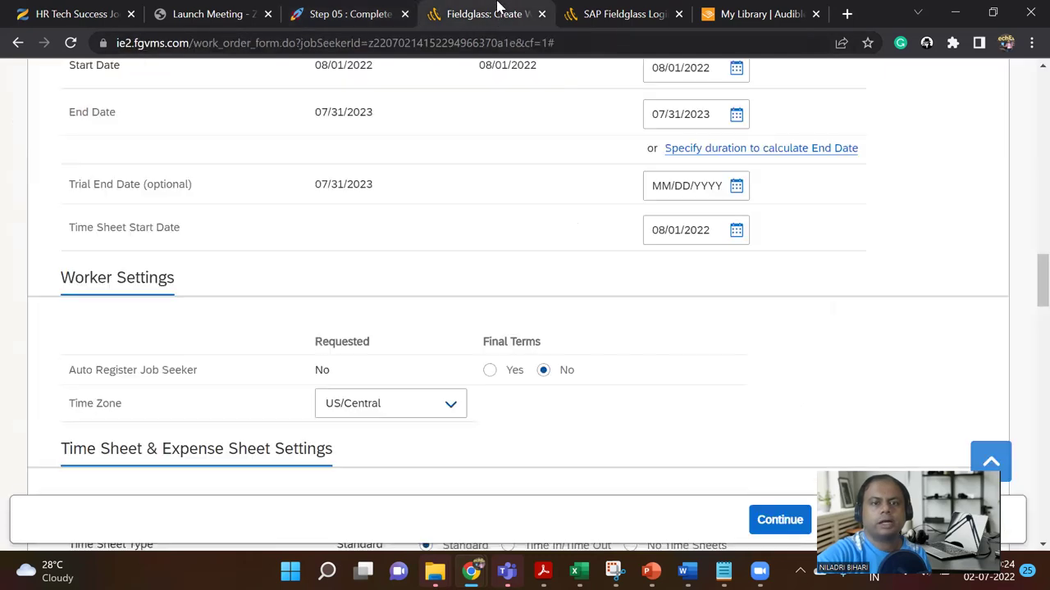
{"action": "scroll", "coordinate": [591, 316], "scroll_direction": "down", "scroll_amount": 3}
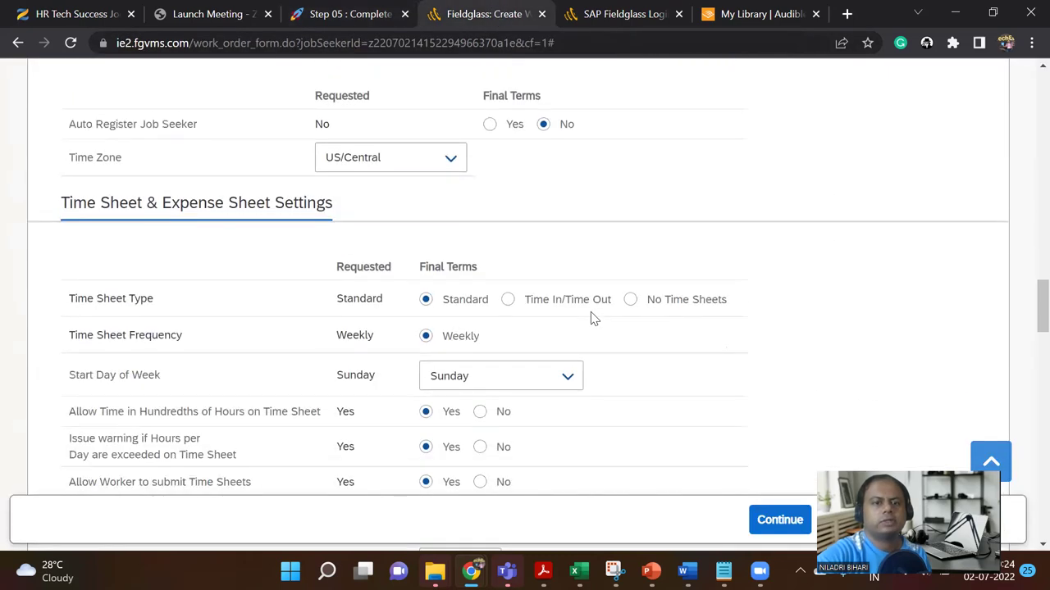
{"action": "scroll", "coordinate": [592, 318], "scroll_direction": "down", "scroll_amount": 2}
{"action": "scroll", "coordinate": [591, 320], "scroll_direction": "down", "scroll_amount": 2}
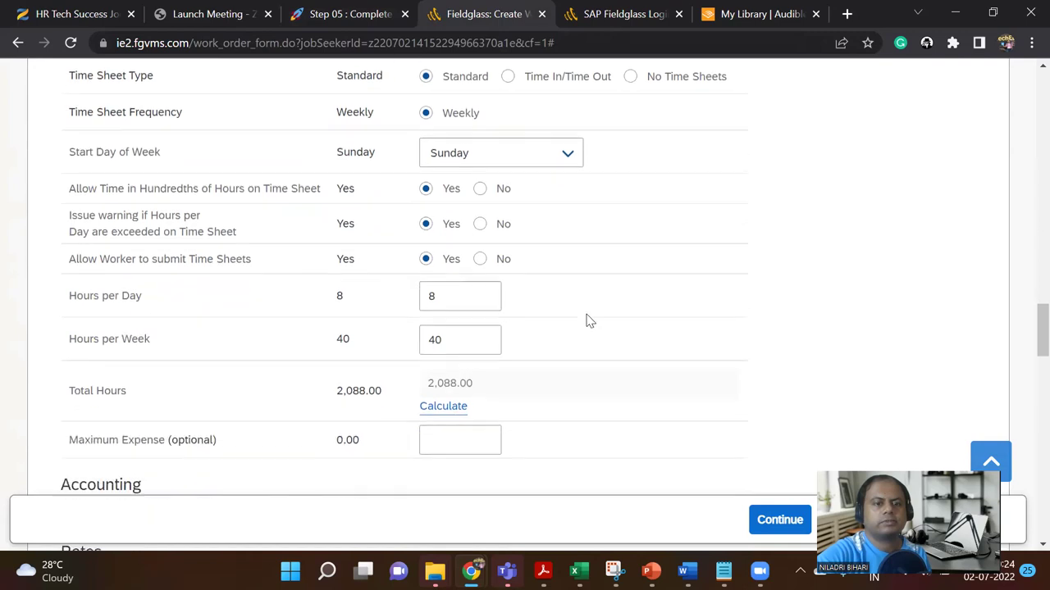
{"action": "scroll", "coordinate": [589, 320], "scroll_direction": "down", "scroll_amount": 2}
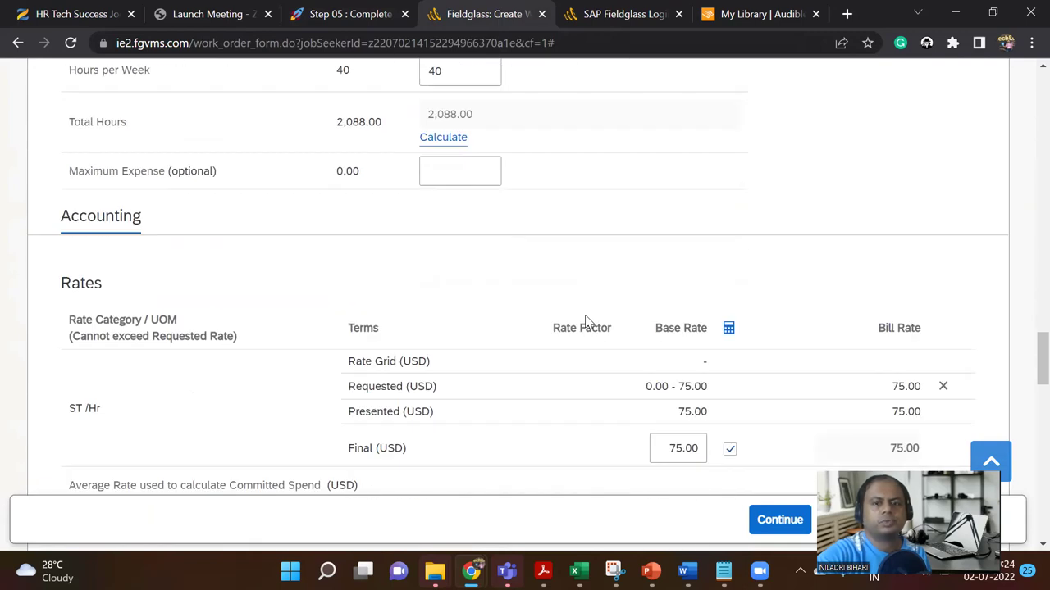
{"action": "scroll", "coordinate": [586, 320], "scroll_direction": "down", "scroll_amount": 6}
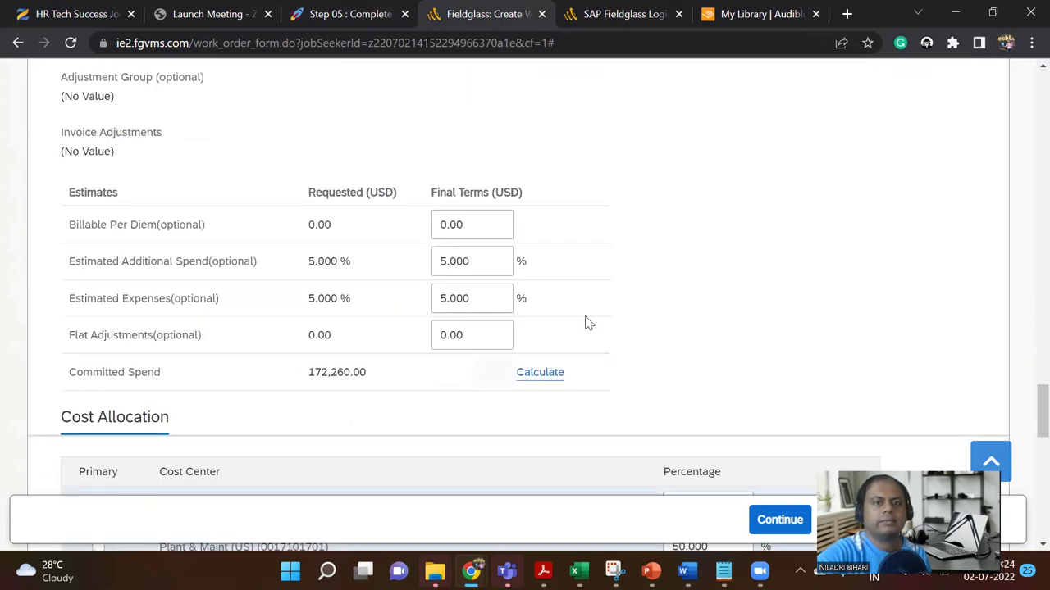
{"action": "scroll", "coordinate": [587, 322], "scroll_direction": "down", "scroll_amount": 1}
{"action": "scroll", "coordinate": [586, 323], "scroll_direction": "down", "scroll_amount": 1}
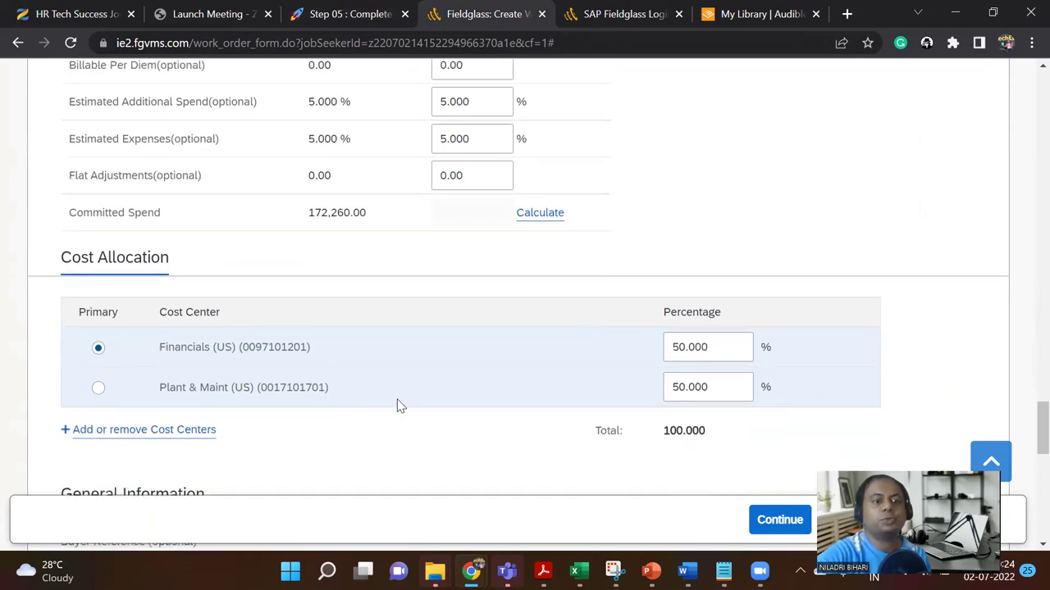
{"action": "scroll", "coordinate": [382, 385], "scroll_direction": "down", "scroll_amount": 2}
{"action": "scroll", "coordinate": [349, 317], "scroll_direction": "down", "scroll_amount": 1}
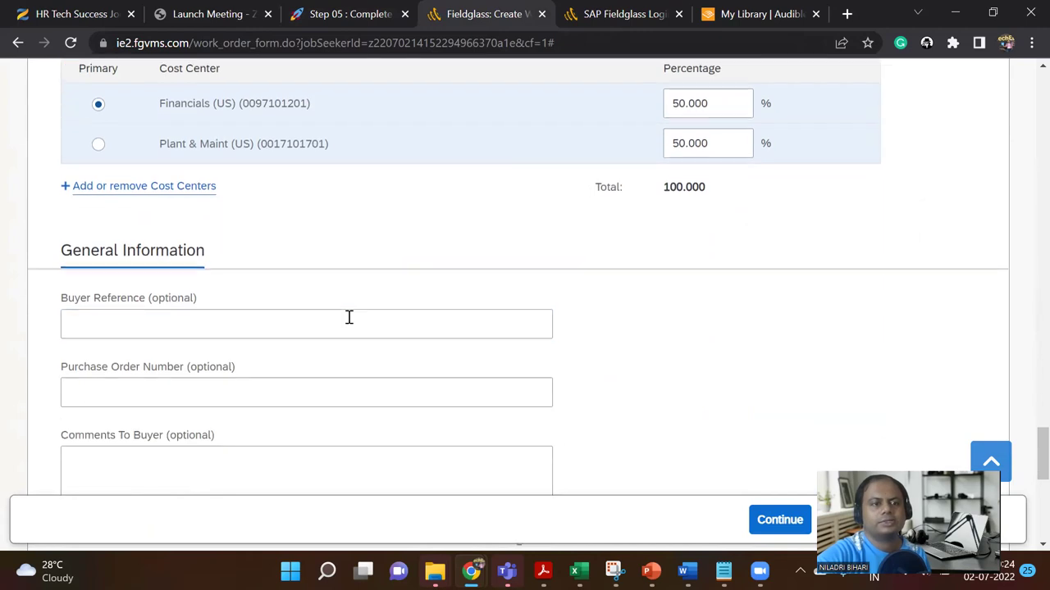
{"action": "scroll", "coordinate": [263, 360], "scroll_direction": "down", "scroll_amount": 3}
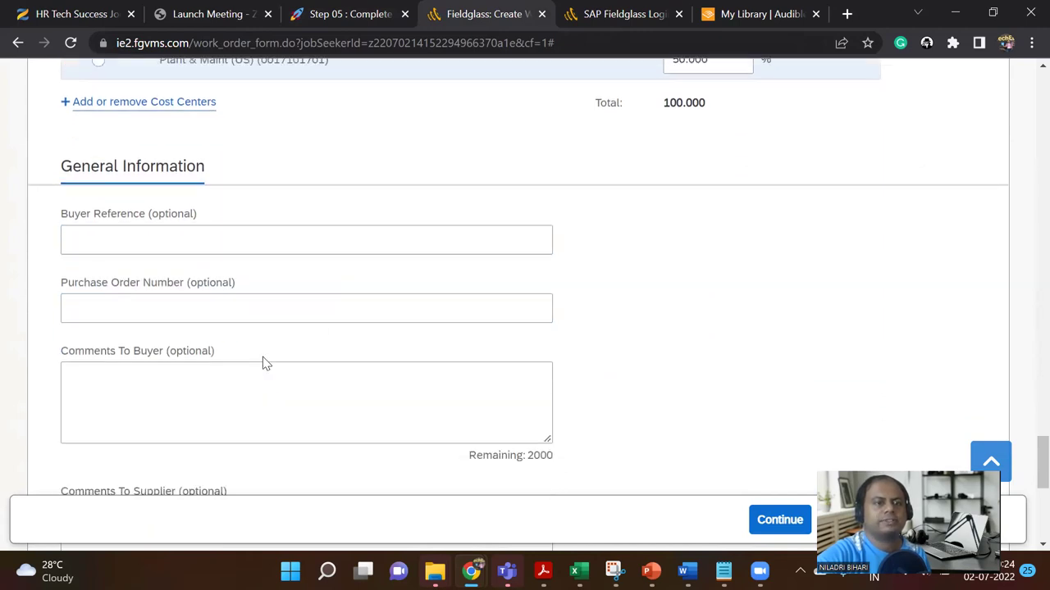
{"action": "scroll", "coordinate": [263, 357], "scroll_direction": "down", "scroll_amount": 4}
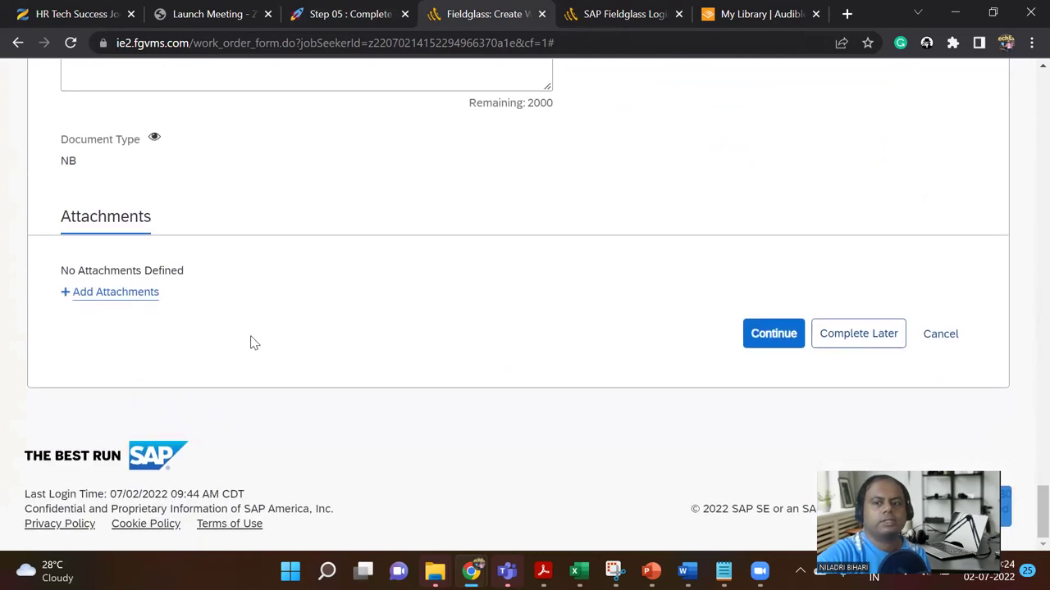
{"action": "scroll", "coordinate": [486, 291], "scroll_direction": "up", "scroll_amount": 8}
{"action": "scroll", "coordinate": [484, 285], "scroll_direction": "up", "scroll_amount": 15}
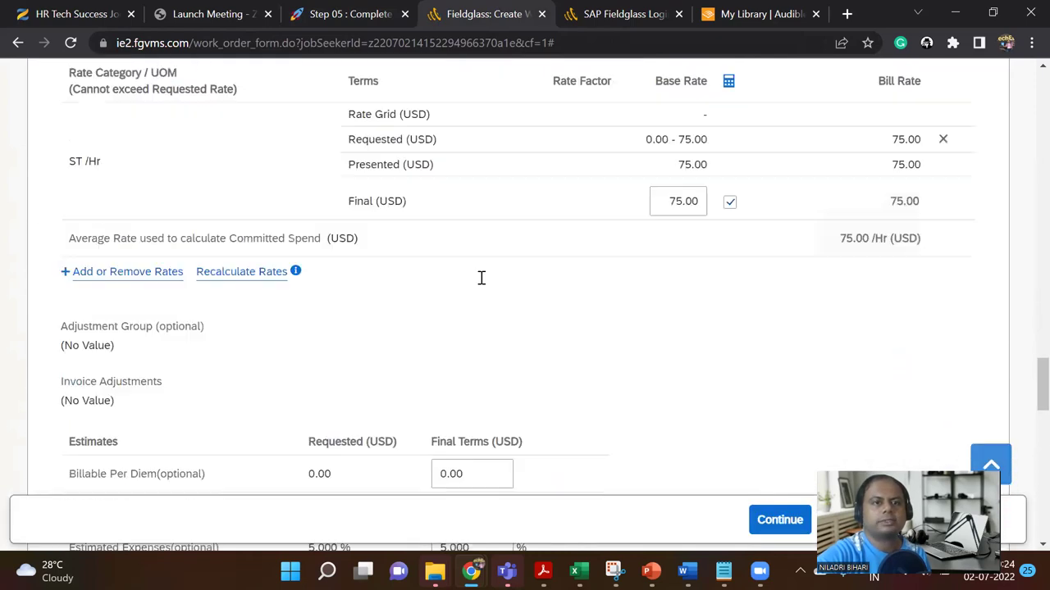
{"action": "scroll", "coordinate": [483, 281], "scroll_direction": "up", "scroll_amount": 10}
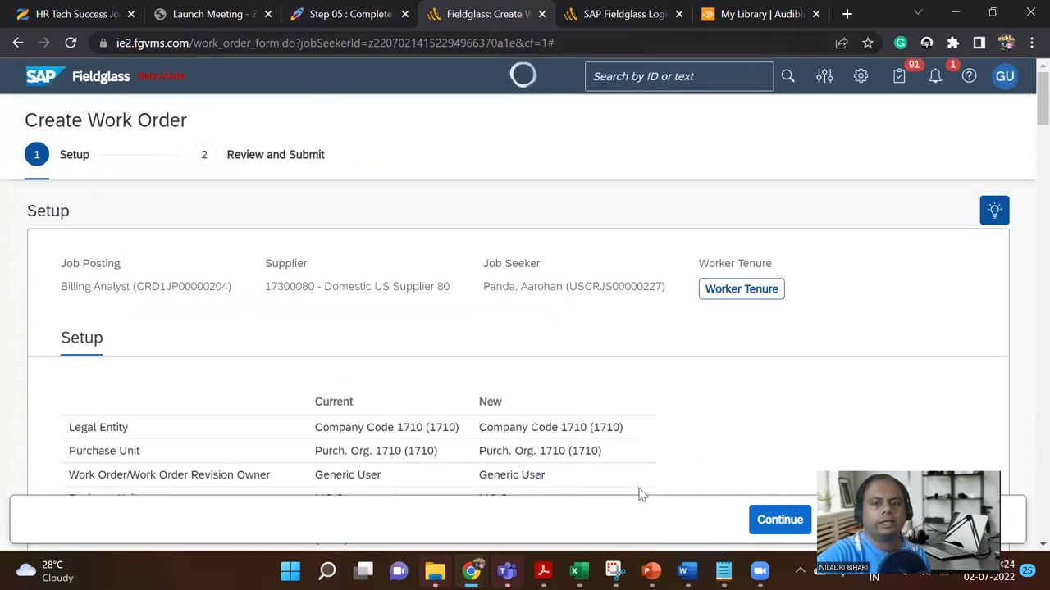
Step: Add a blank slide 41 after the Step 05 title slide, then return to Fieldglass
{"action": "left_click", "coordinate": [651, 571]}
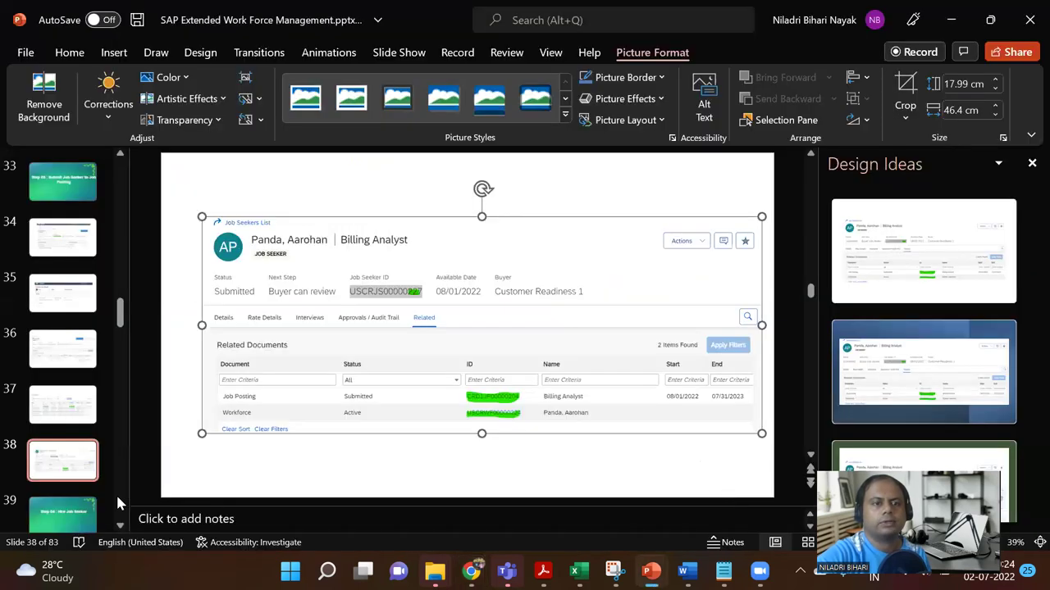
{"action": "left_click", "coordinate": [77, 514]}
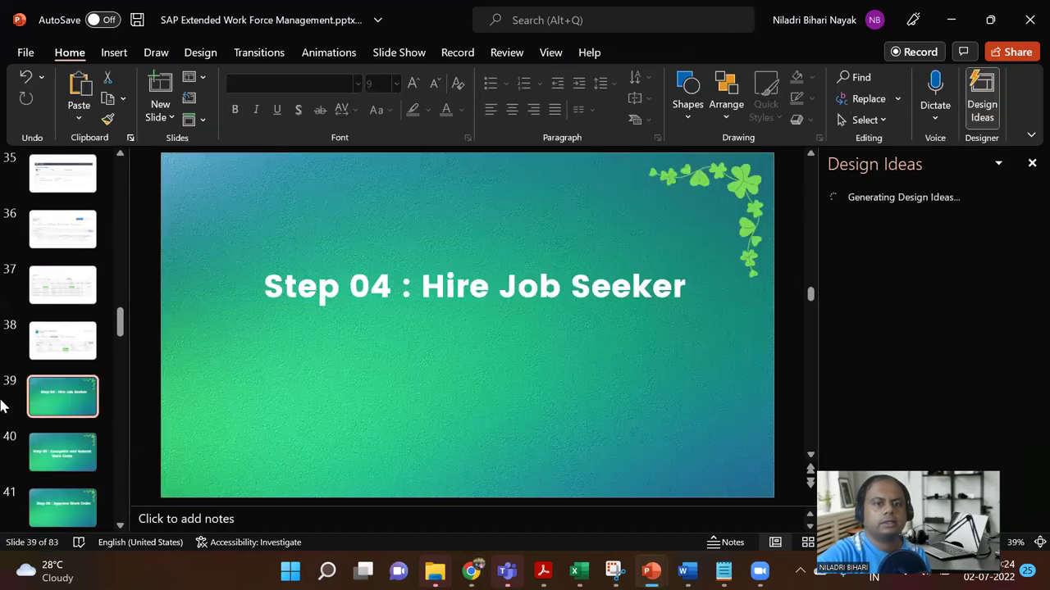
{"action": "left_click", "coordinate": [70, 454]}
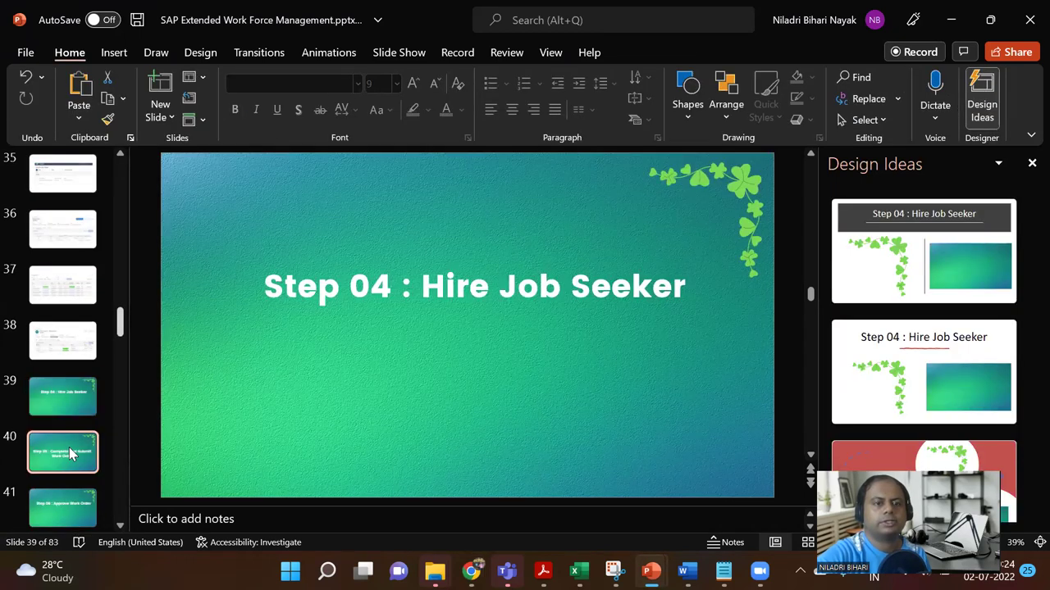
{"action": "left_click", "coordinate": [115, 61]}
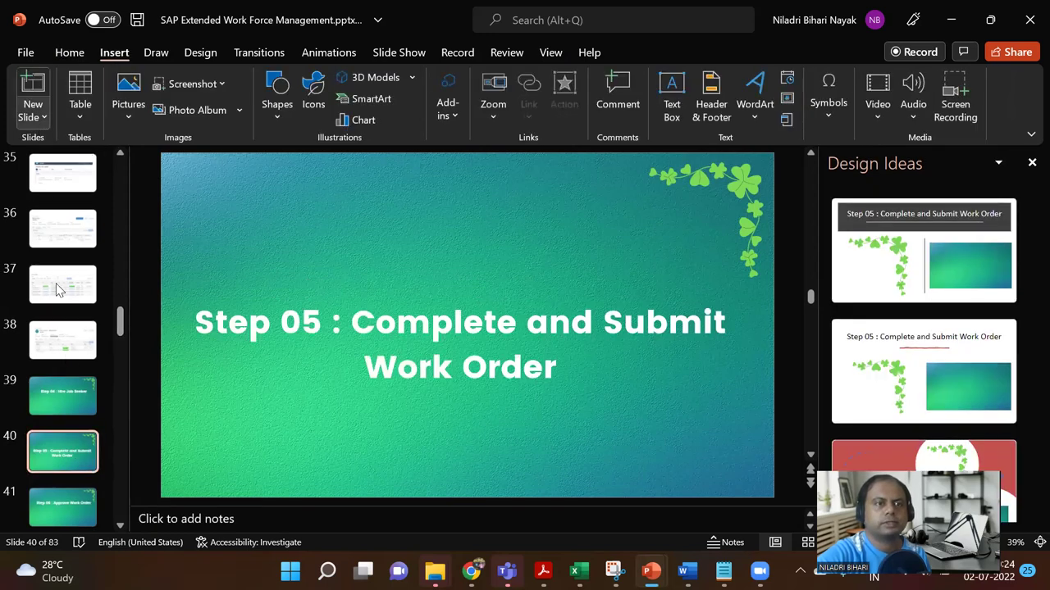
{"action": "left_click", "coordinate": [34, 115]}
{"action": "left_click", "coordinate": [66, 353]}
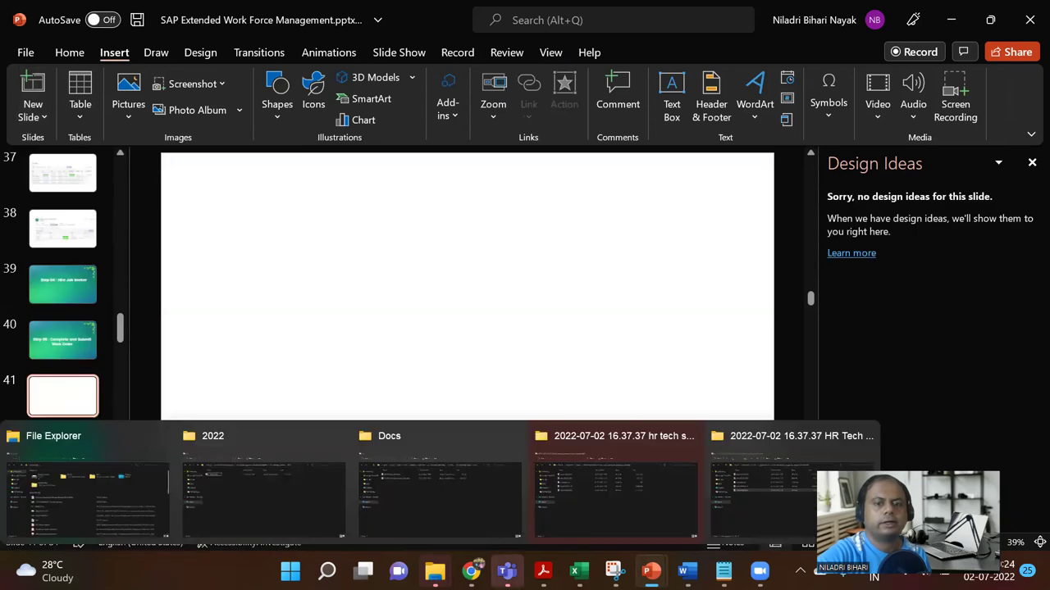
{"action": "mouse_move", "coordinate": [472, 572]}
{"action": "left_click", "coordinate": [438, 503]}
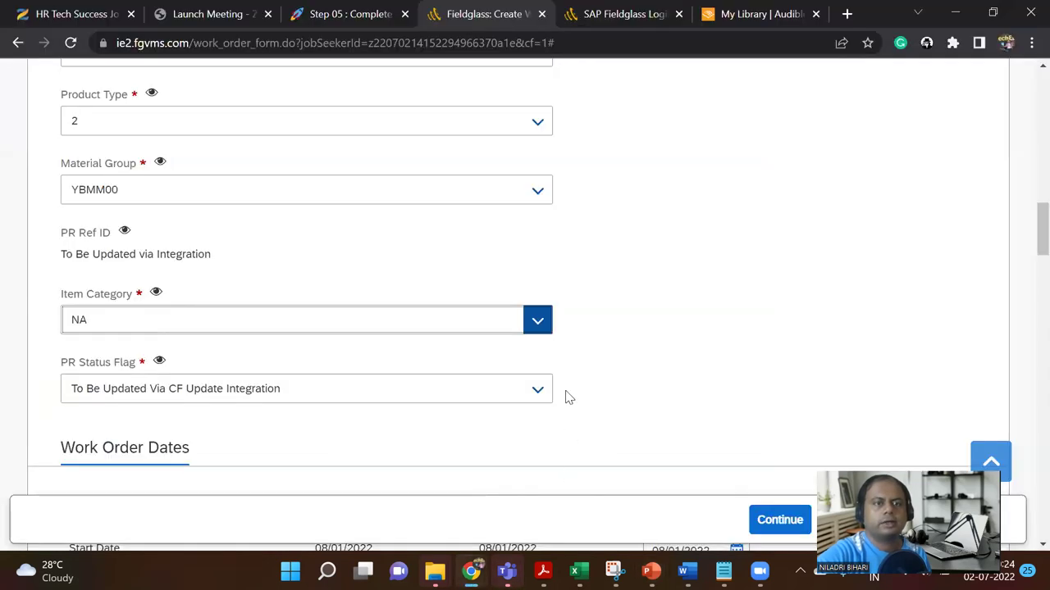
Step: Snip the work order form fields from Purchase Group to PR Status Flag
{"action": "scroll", "coordinate": [566, 397], "scroll_direction": "up", "scroll_amount": 1}
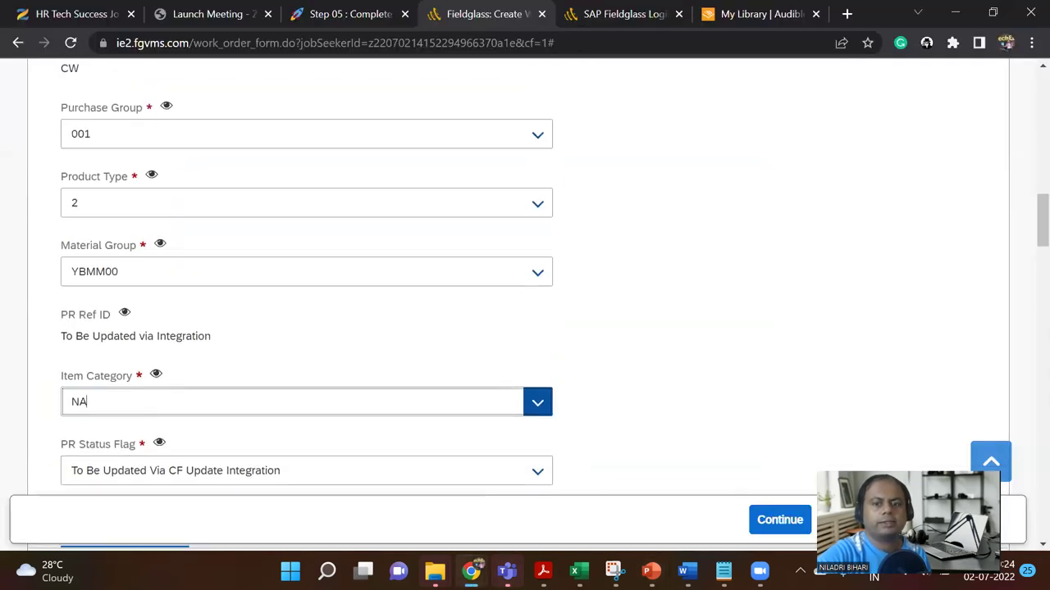
{"action": "key", "text": "alt+Tab"}
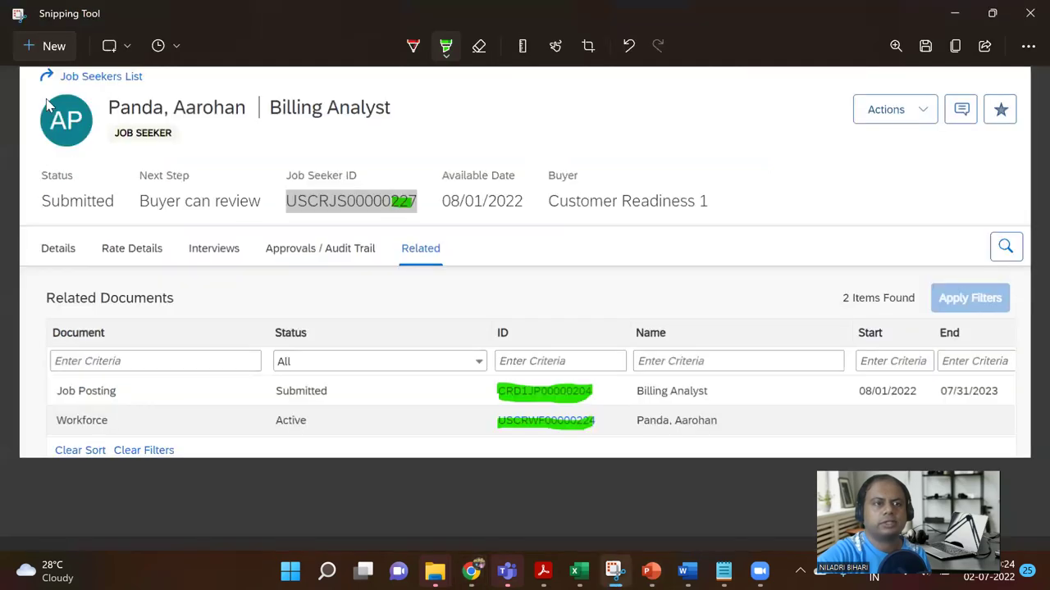
{"action": "left_click", "coordinate": [40, 46]}
{"action": "left_click_drag", "start_coordinate": [18, 57], "coordinate": [606, 495]}
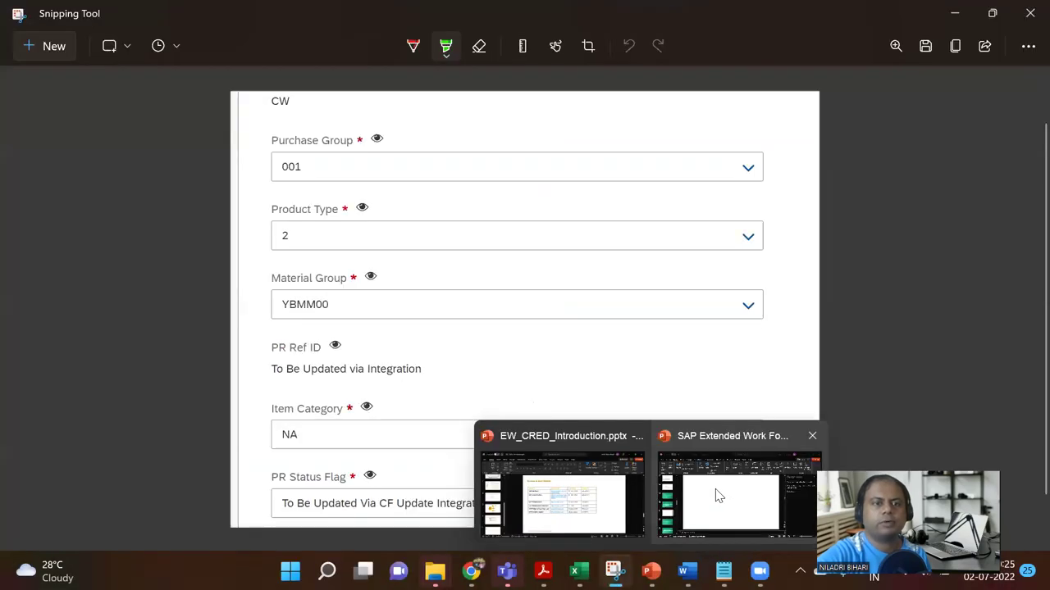
Step: Paste the snip onto slide 41 and enlarge it to 20.31 x 27.31 cm
{"action": "left_click", "coordinate": [718, 496]}
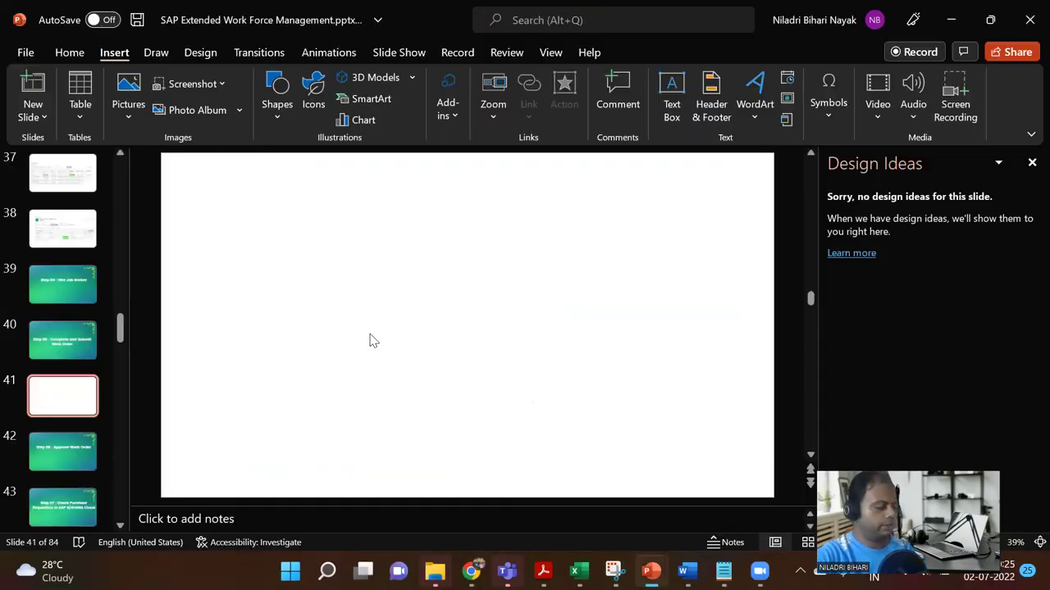
{"action": "key", "text": "ctrl+v"}
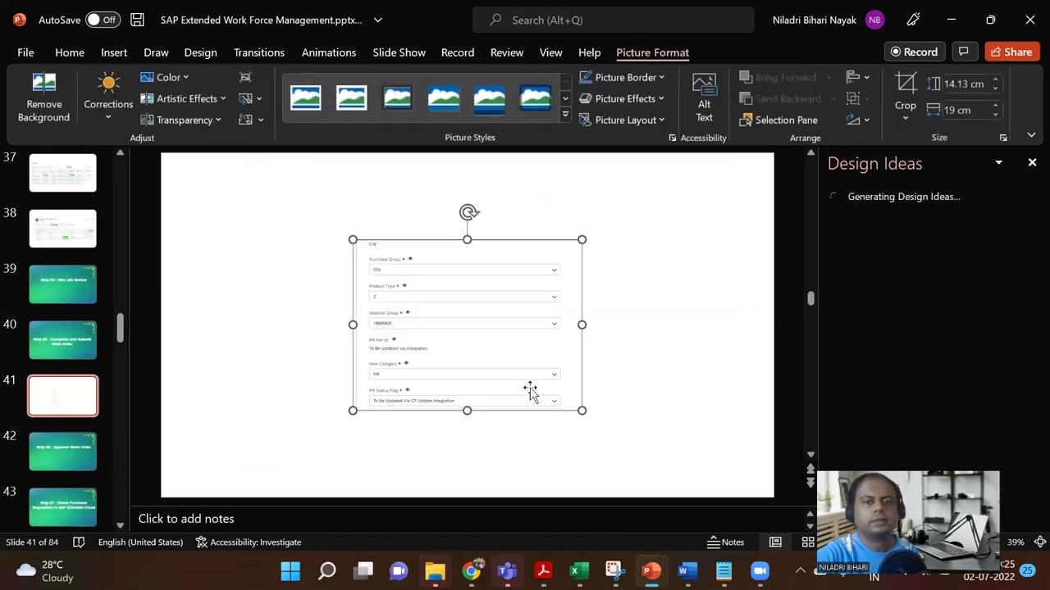
{"action": "left_click_drag", "start_coordinate": [584, 410], "coordinate": [546, 408]}
{"action": "left_click_drag", "start_coordinate": [600, 437], "coordinate": [625, 457]}
{"action": "mouse_move", "coordinate": [472, 571]}
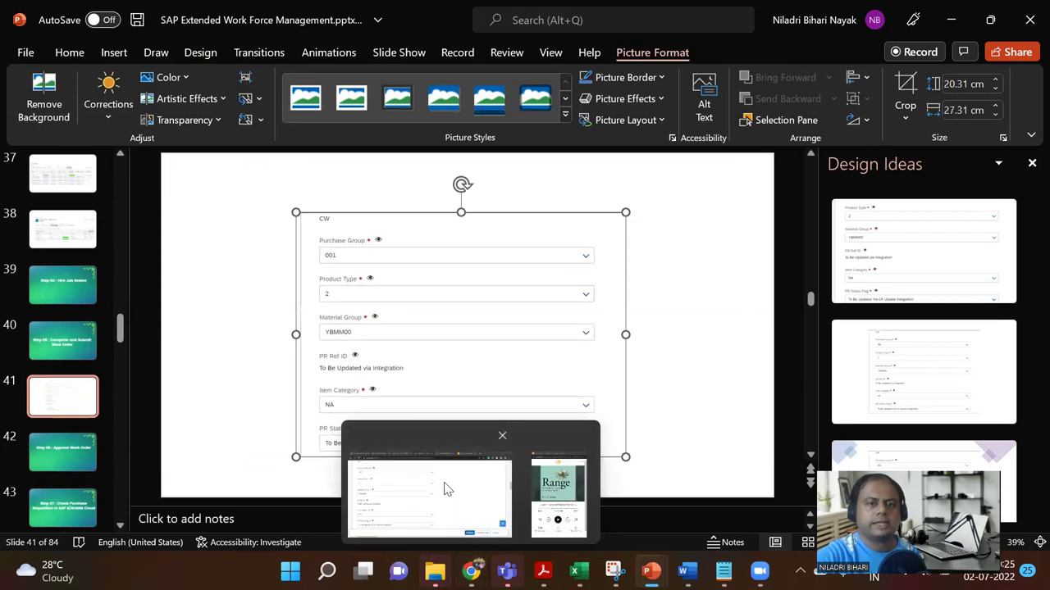
{"action": "left_click", "coordinate": [447, 490]}
{"action": "scroll", "coordinate": [384, 349], "scroll_direction": "up", "scroll_amount": 5}
{"action": "scroll", "coordinate": [384, 354], "scroll_direction": "up", "scroll_amount": 5}
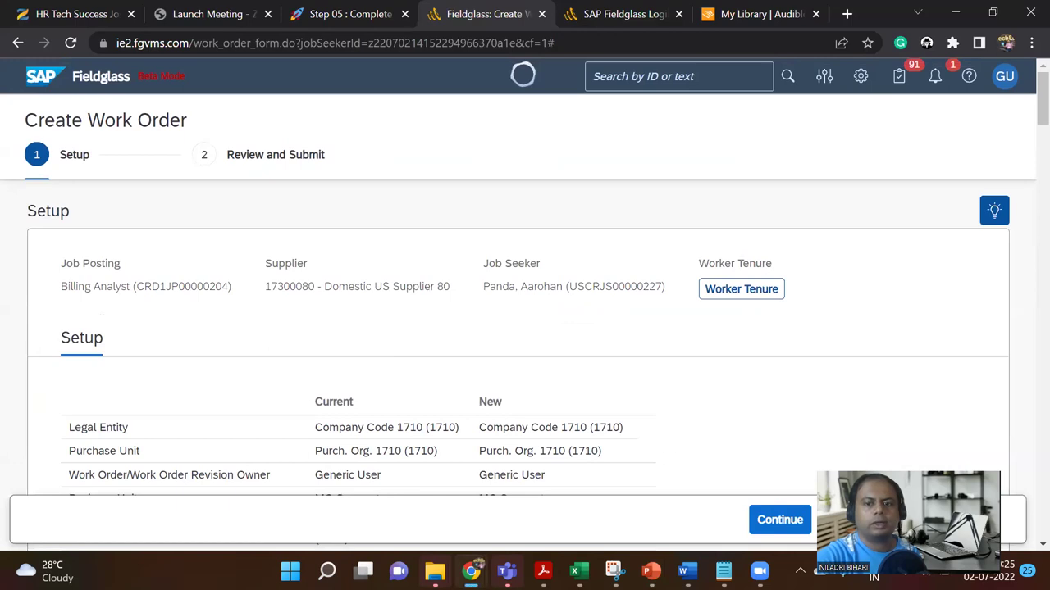
Step: Snip the Create Work Order header and paste it, enlarged to 18.19 x 34.55 cm, on new blank slide 42
{"action": "left_click", "coordinate": [613, 571]}
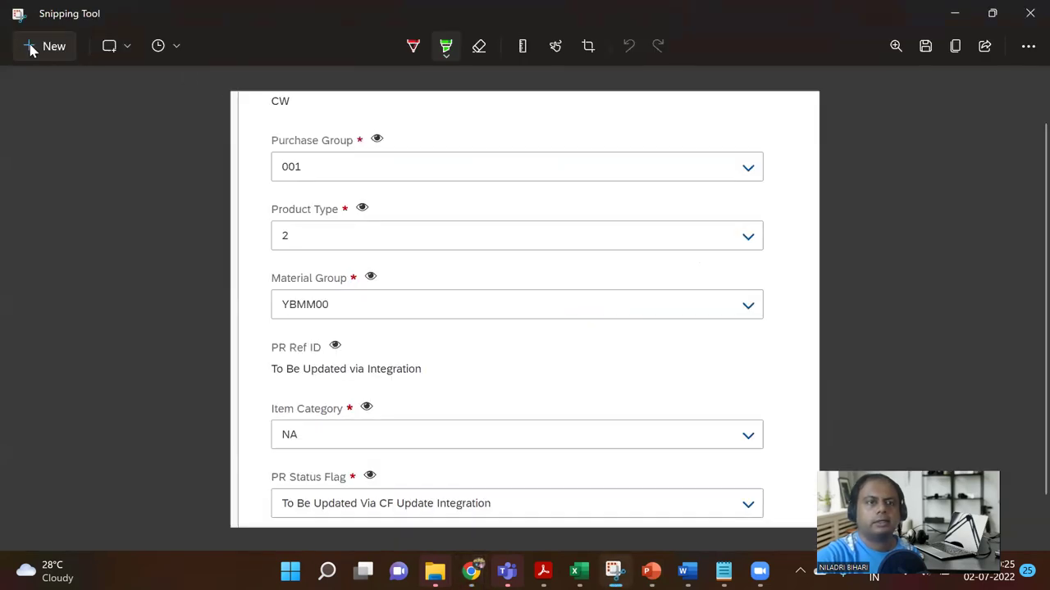
{"action": "left_click_drag", "start_coordinate": [7, 57], "coordinate": [830, 492]}
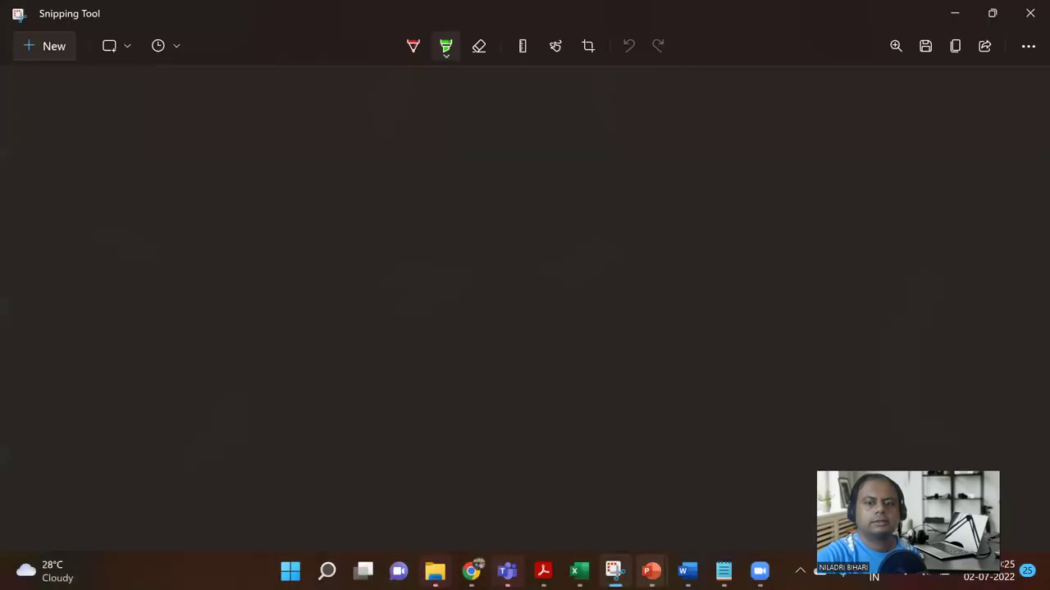
{"action": "mouse_move", "coordinate": [650, 571]}
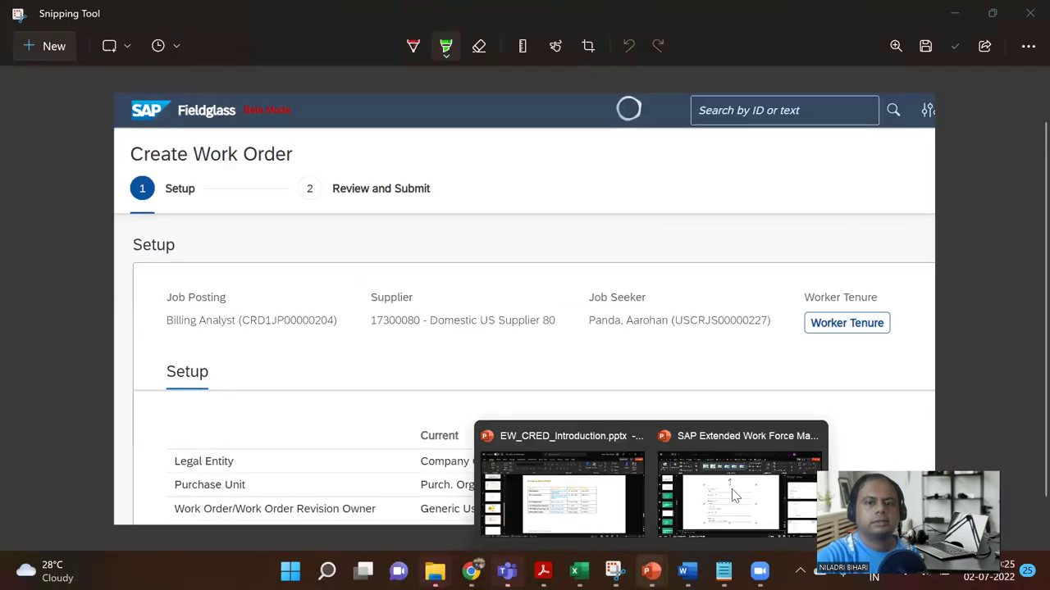
{"action": "left_click", "coordinate": [695, 496]}
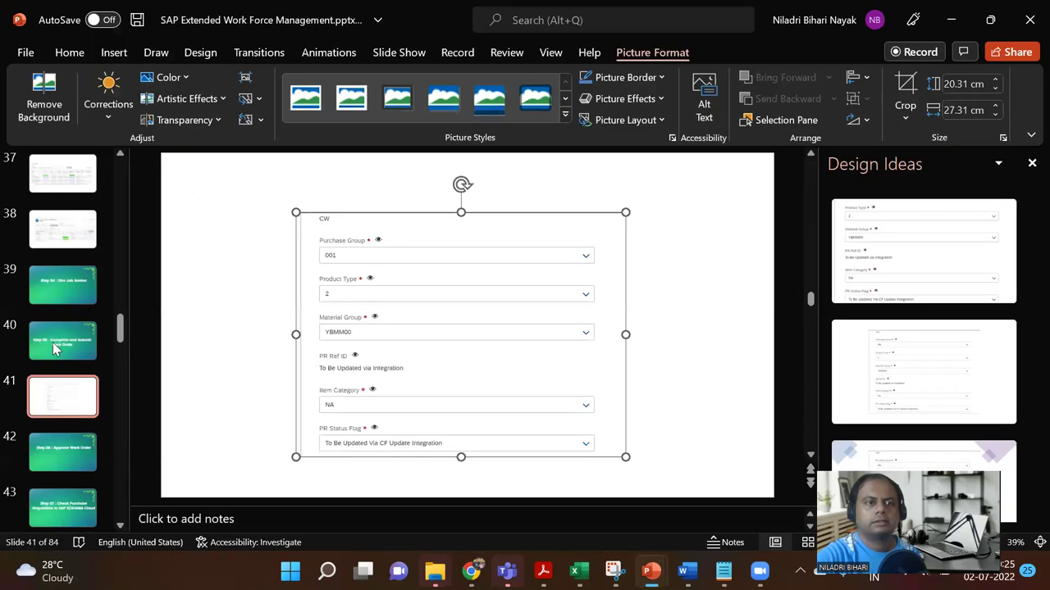
{"action": "left_click", "coordinate": [65, 410]}
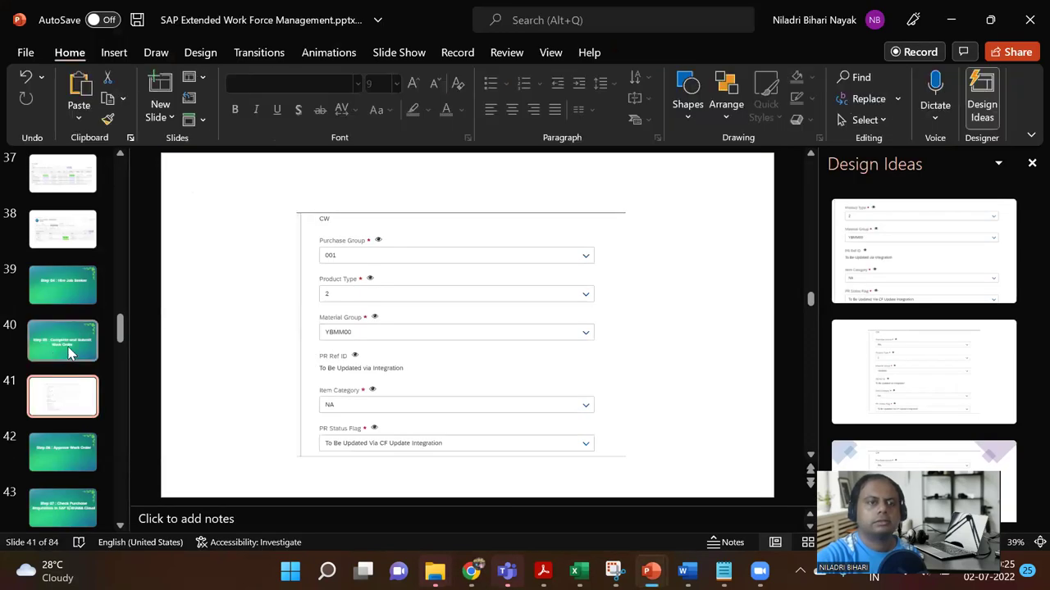
{"action": "left_click", "coordinate": [116, 54]}
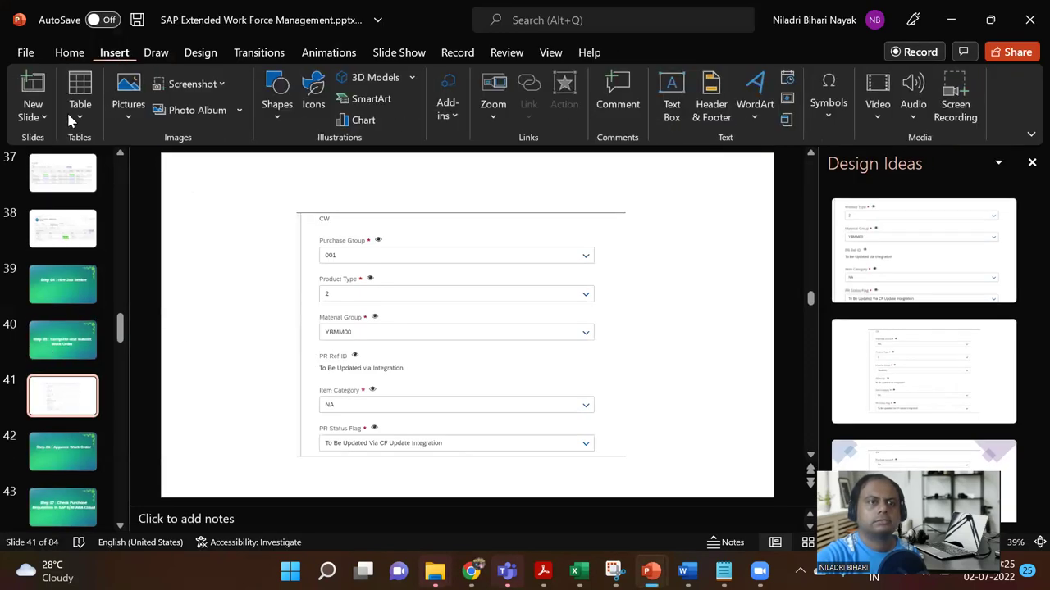
{"action": "left_click", "coordinate": [33, 111]}
{"action": "left_click", "coordinate": [69, 336]}
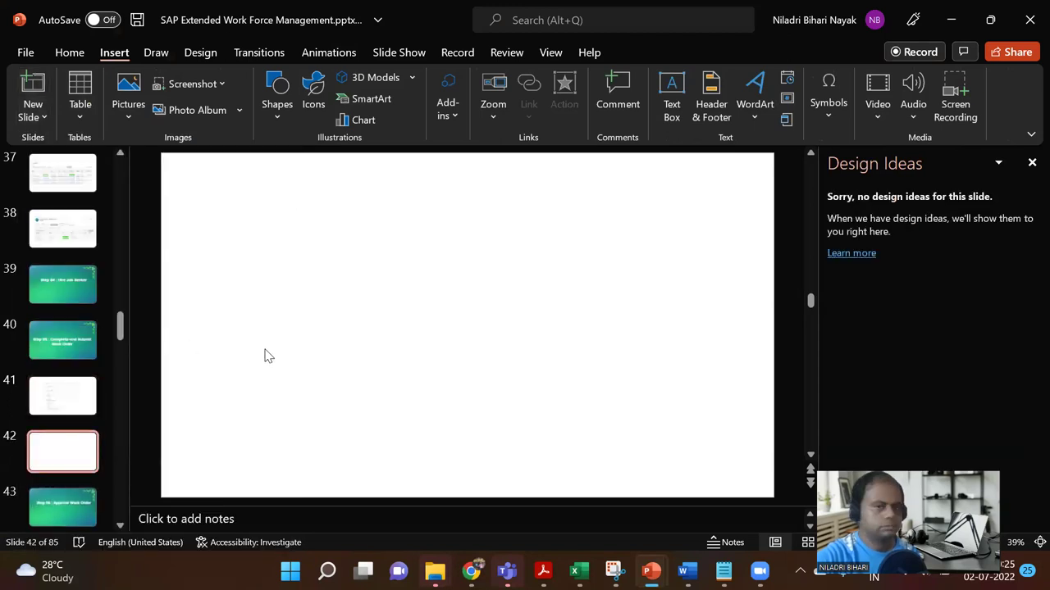
{"action": "key", "text": "ctrl+v"}
{"action": "left_click_drag", "start_coordinate": [628, 408], "coordinate": [665, 460]}
{"action": "left_click_drag", "start_coordinate": [590, 393], "coordinate": [541, 353]}
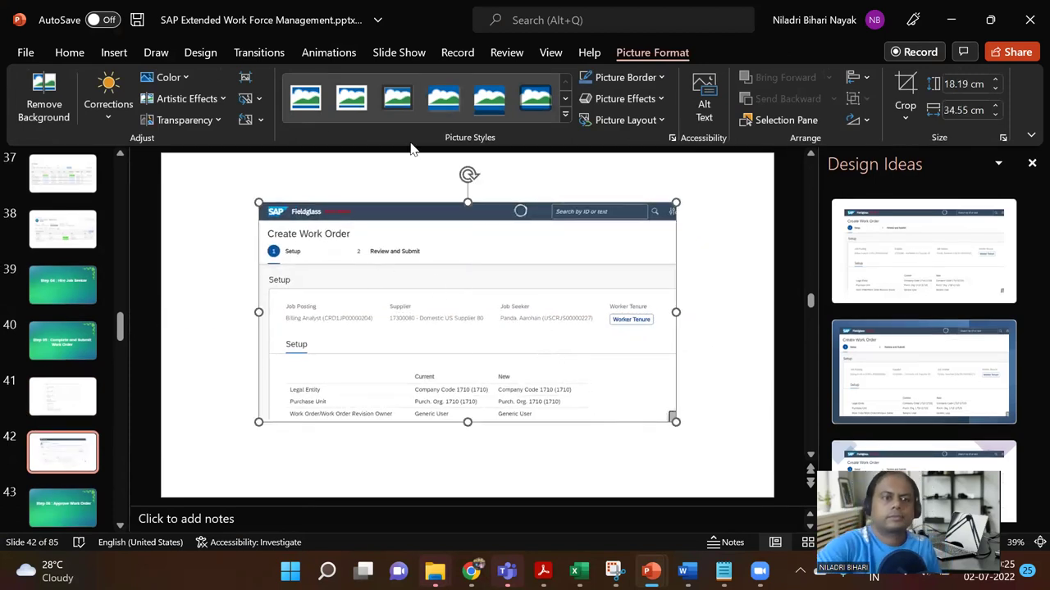
Step: Move the header screenshot slide ahead of the form-fields slide, then return to Fieldglass
{"action": "left_click", "coordinate": [92, 400]}
{"action": "left_click", "coordinate": [69, 461]}
{"action": "left_click", "coordinate": [67, 401]}
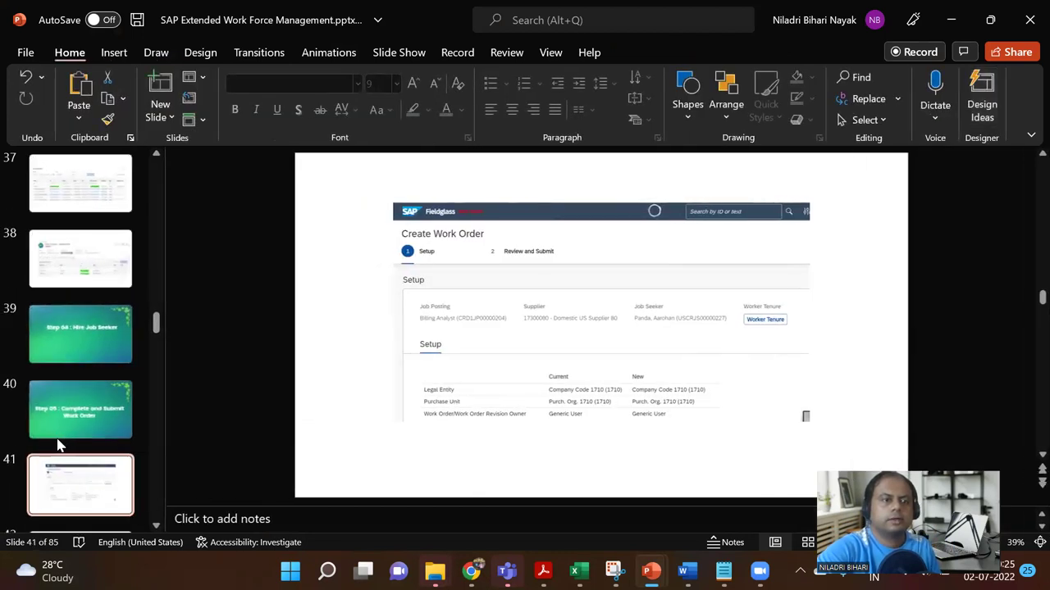
{"action": "left_click", "coordinate": [72, 426]}
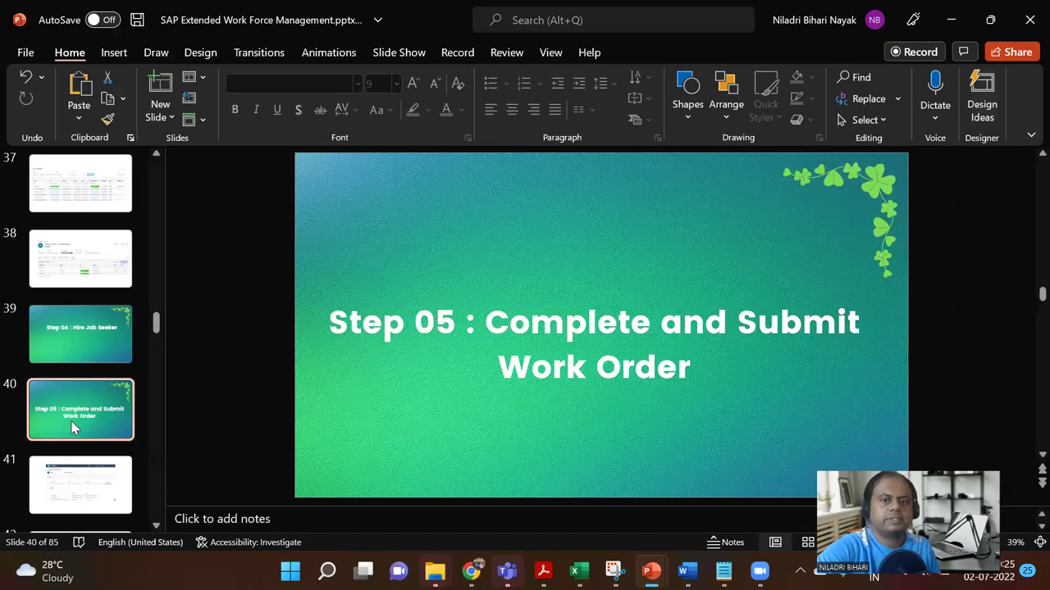
{"action": "scroll", "coordinate": [73, 423], "scroll_direction": "down", "scroll_amount": 3}
{"action": "mouse_move", "coordinate": [471, 571]}
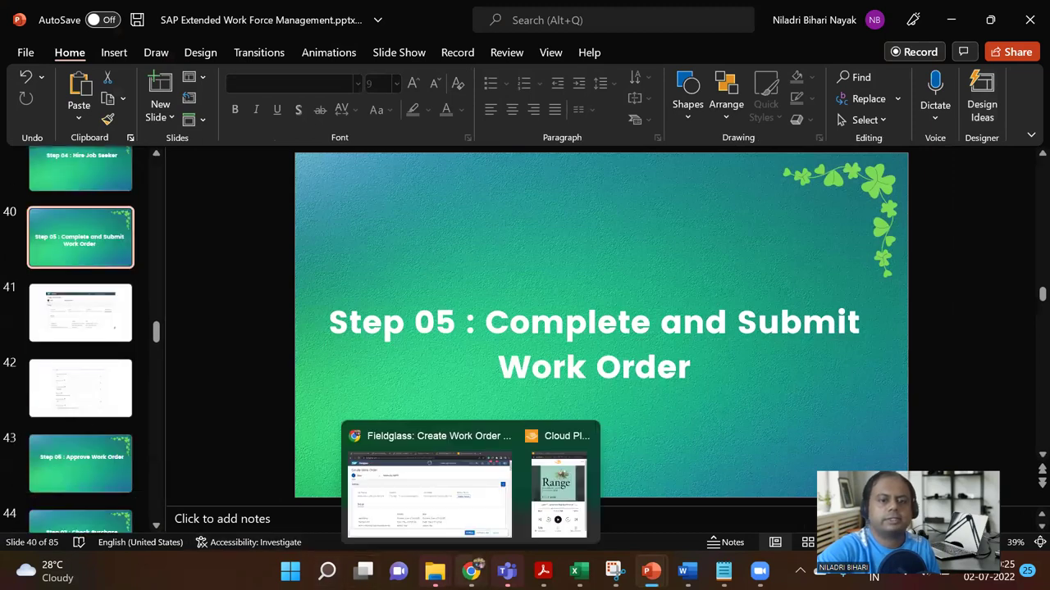
{"action": "left_click", "coordinate": [441, 496]}
{"action": "scroll", "coordinate": [595, 401], "scroll_direction": "down", "scroll_amount": 15}
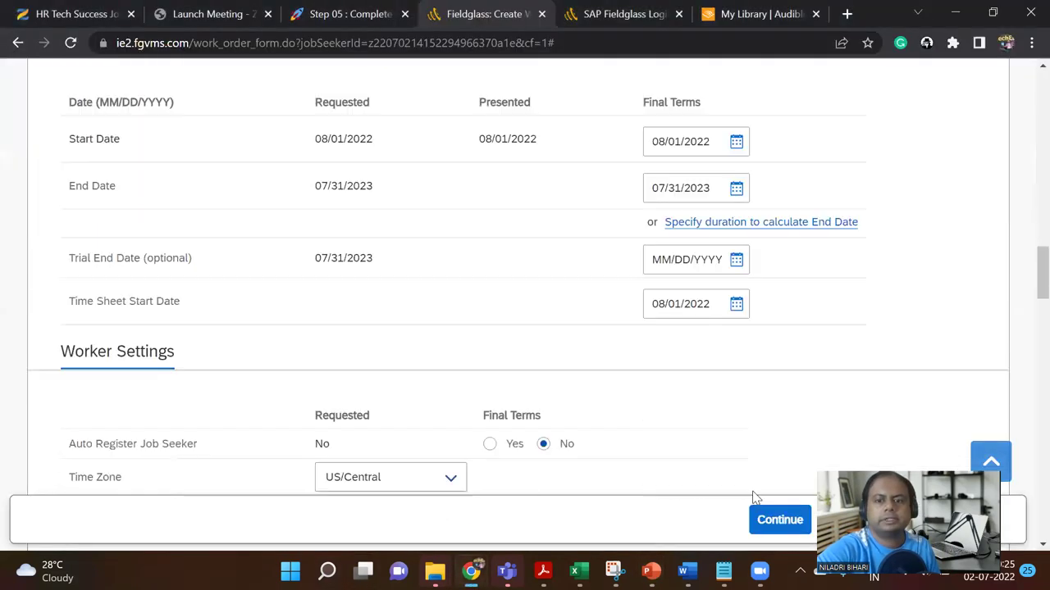
Step: Go to Review and Submit, look over the summary, and submit the Billing Analyst work order
{"action": "left_click", "coordinate": [781, 519]}
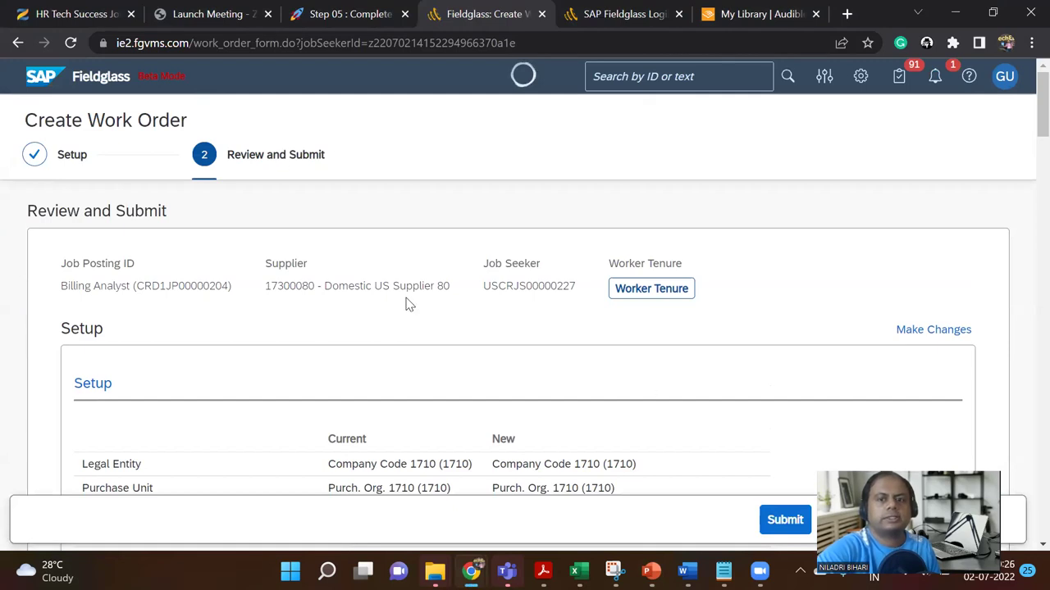
{"action": "scroll", "coordinate": [614, 336], "scroll_direction": "down", "scroll_amount": 9}
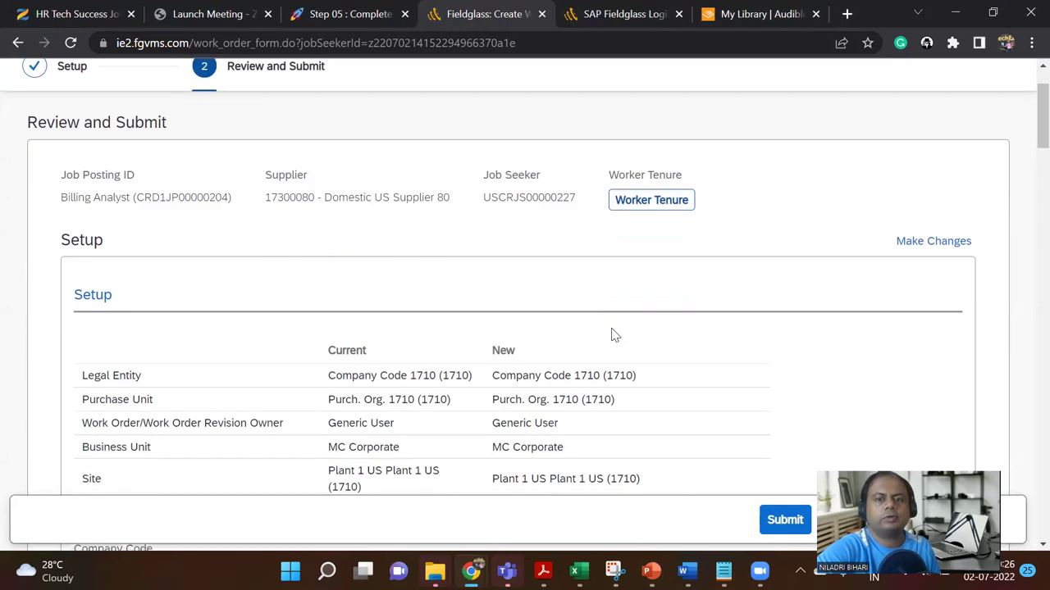
{"action": "scroll", "coordinate": [614, 335], "scroll_direction": "down", "scroll_amount": 12}
{"action": "scroll", "coordinate": [611, 332], "scroll_direction": "up", "scroll_amount": 3}
{"action": "scroll", "coordinate": [611, 333], "scroll_direction": "up", "scroll_amount": 1}
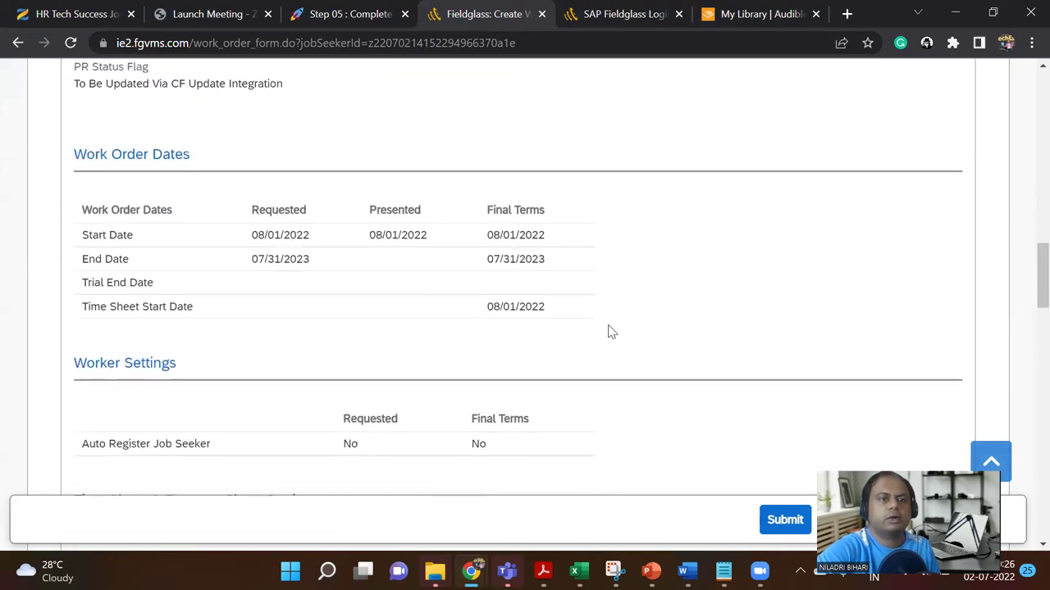
{"action": "scroll", "coordinate": [611, 332], "scroll_direction": "up", "scroll_amount": 3}
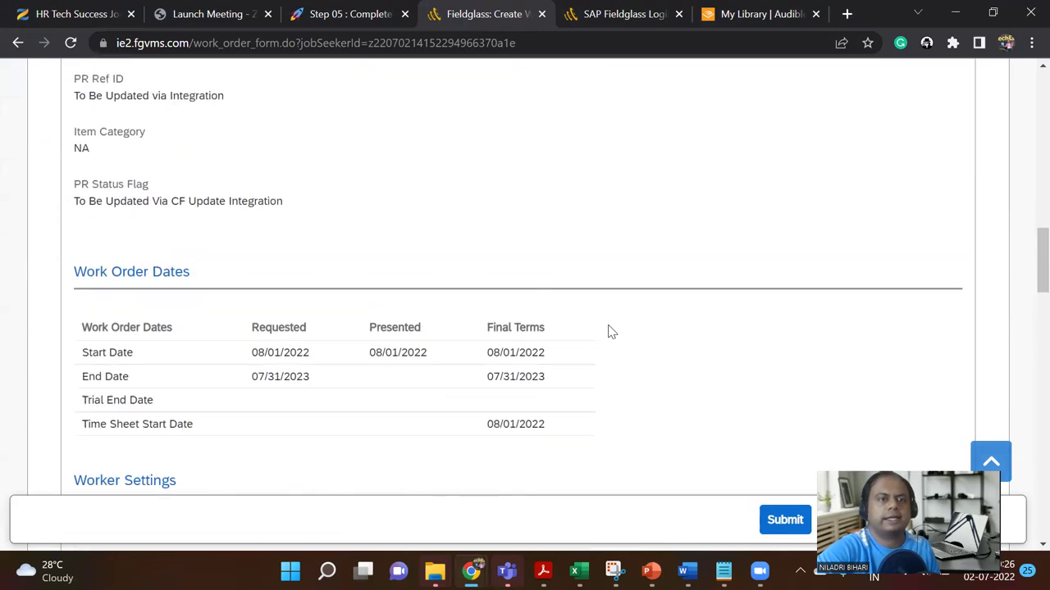
{"action": "scroll", "coordinate": [611, 330], "scroll_direction": "down", "scroll_amount": 6}
{"action": "scroll", "coordinate": [611, 329], "scroll_direction": "down", "scroll_amount": 6}
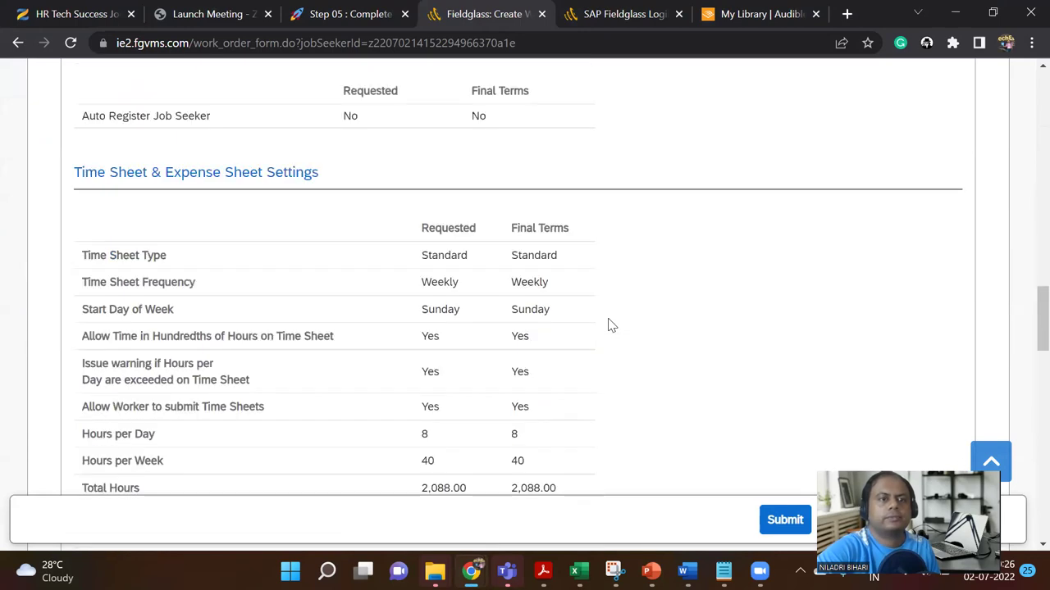
{"action": "scroll", "coordinate": [610, 326], "scroll_direction": "down", "scroll_amount": 4}
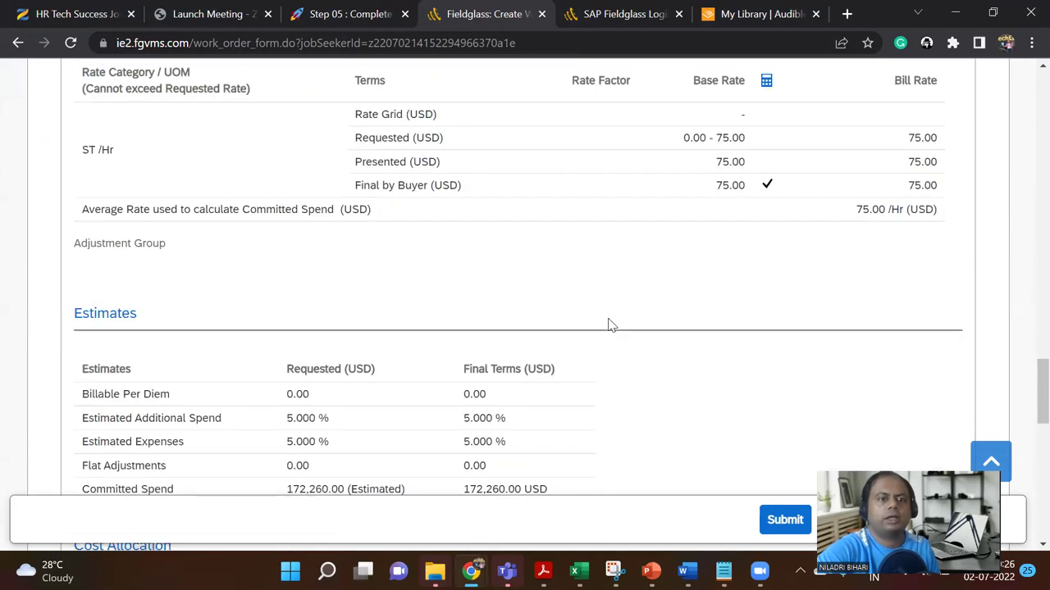
{"action": "scroll", "coordinate": [611, 325], "scroll_direction": "down", "scroll_amount": 3}
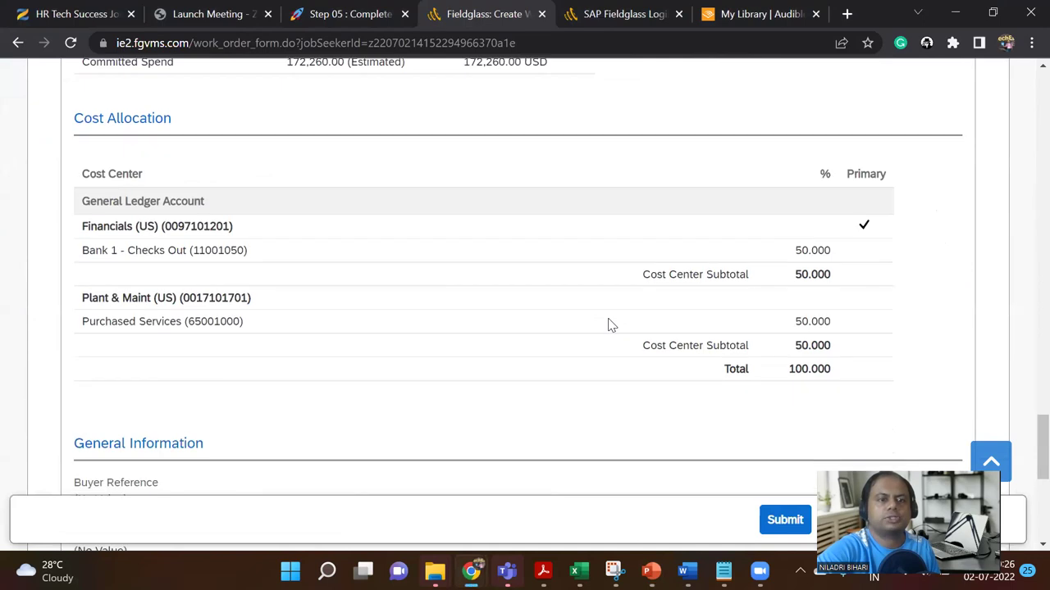
{"action": "scroll", "coordinate": [610, 325], "scroll_direction": "down", "scroll_amount": 6}
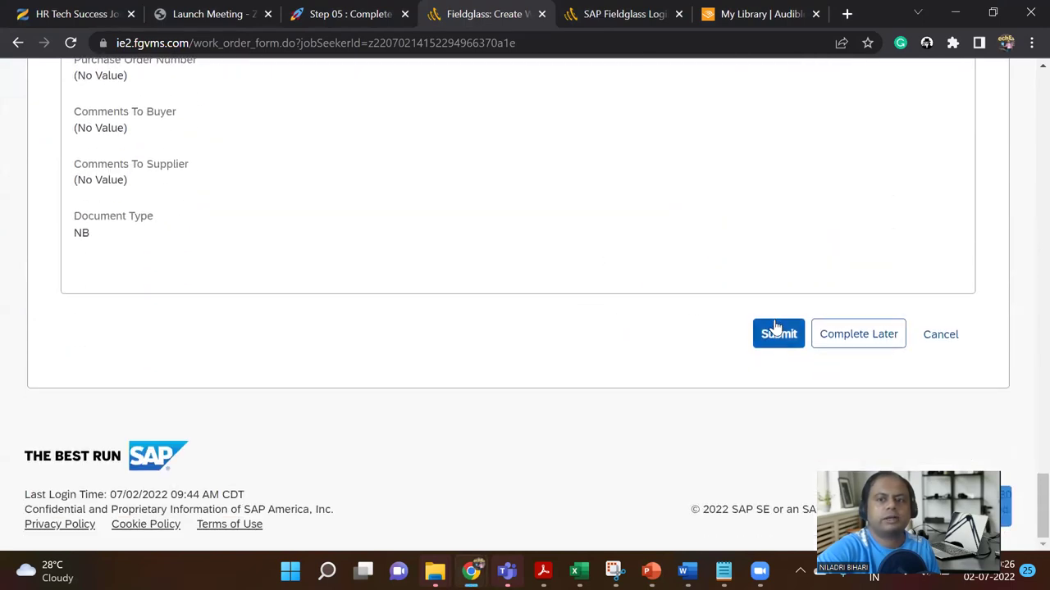
{"action": "left_click", "coordinate": [779, 338]}
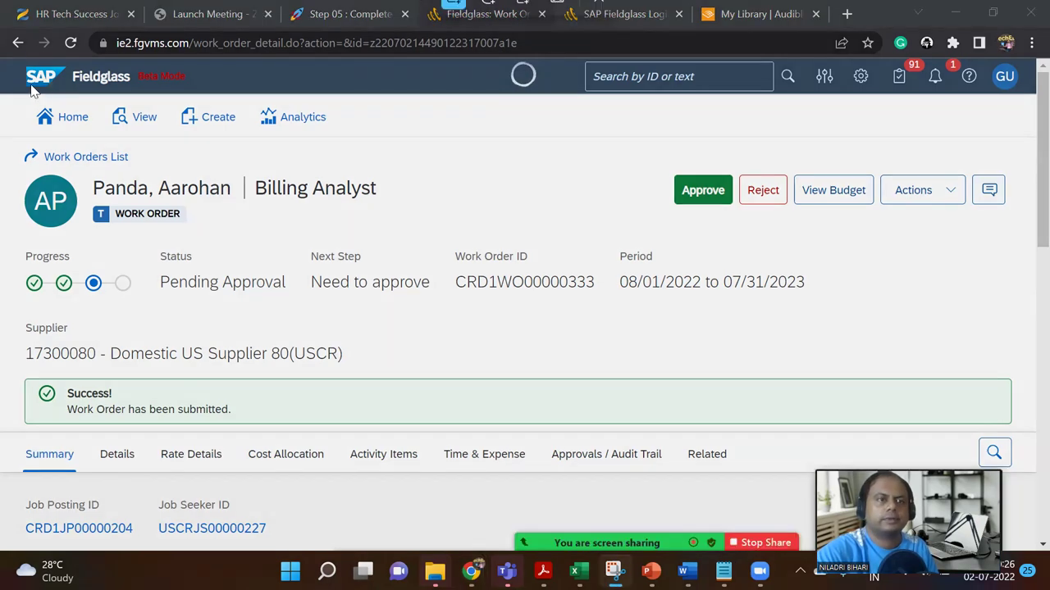
Step: Snip the submitted work order's Pending Approval page, close the preview, and switch to PowerPoint
{"action": "key", "text": "super+shift+s"}
{"action": "left_click_drag", "start_coordinate": [2, 62], "coordinate": [1035, 474]}
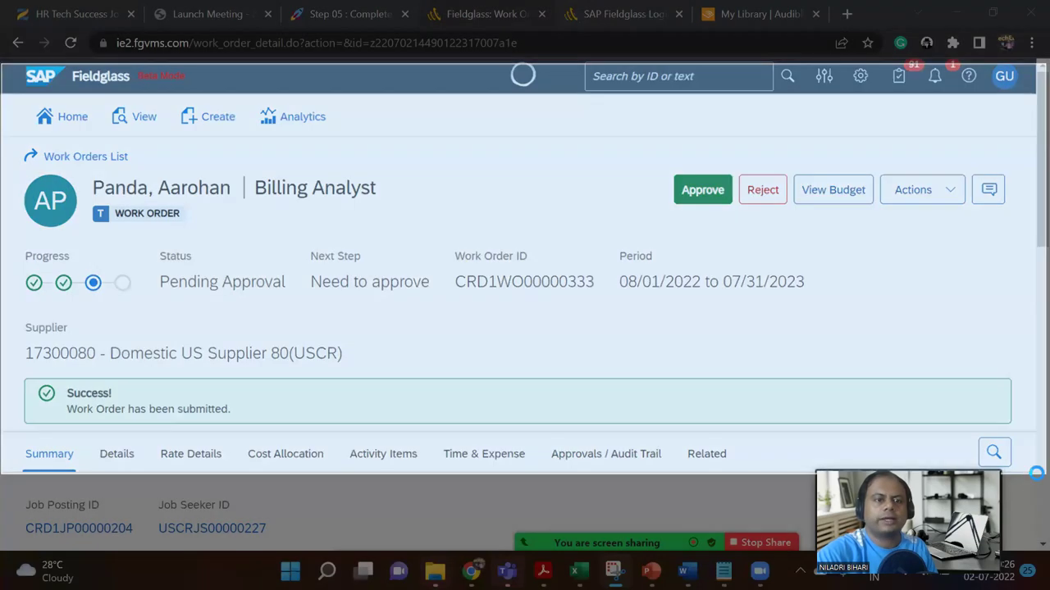
{"action": "left_click", "coordinate": [951, 16]}
{"action": "left_click", "coordinate": [1005, 42]}
{"action": "left_click", "coordinate": [1005, 76]}
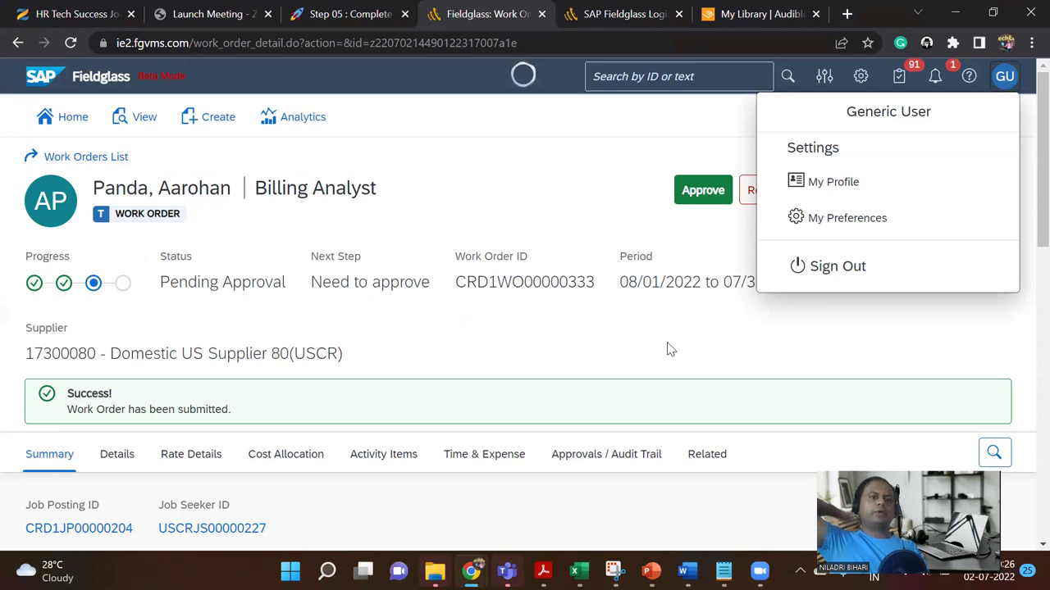
{"action": "left_click", "coordinate": [582, 353]}
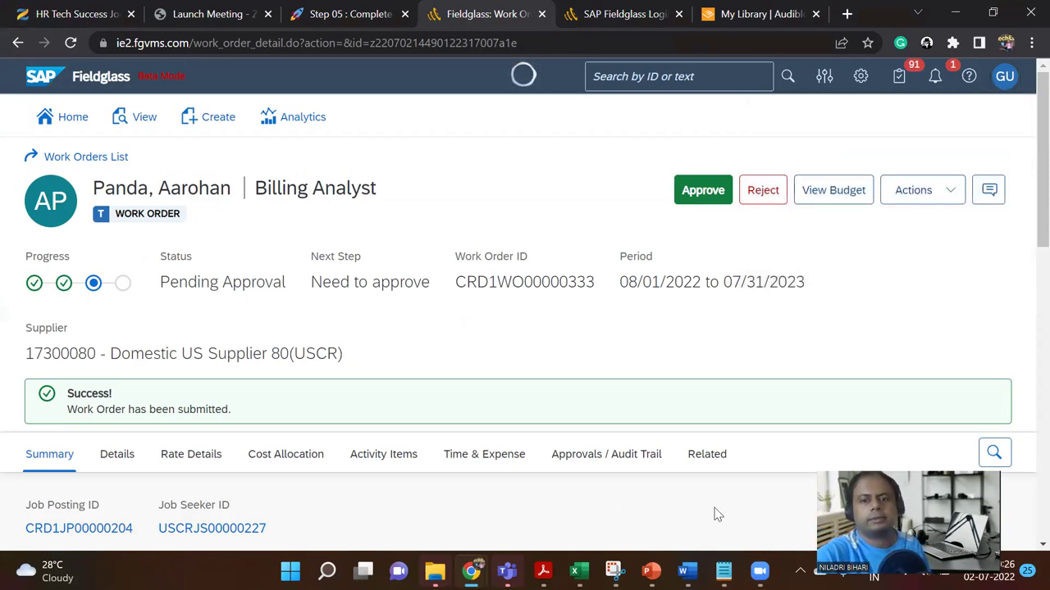
{"action": "mouse_move", "coordinate": [650, 570]}
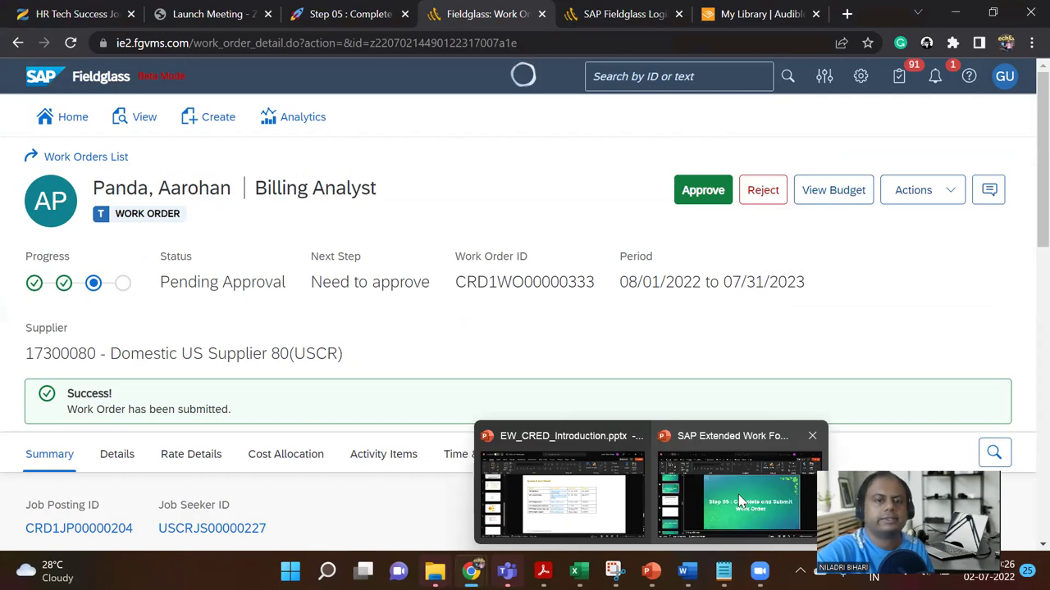
{"action": "left_click", "coordinate": [738, 494]}
Step: Add blank slide 43 after slide 42 with the work order screenshot, enlarged to 15.3 x 38.94 cm
{"action": "left_click", "coordinate": [112, 408]}
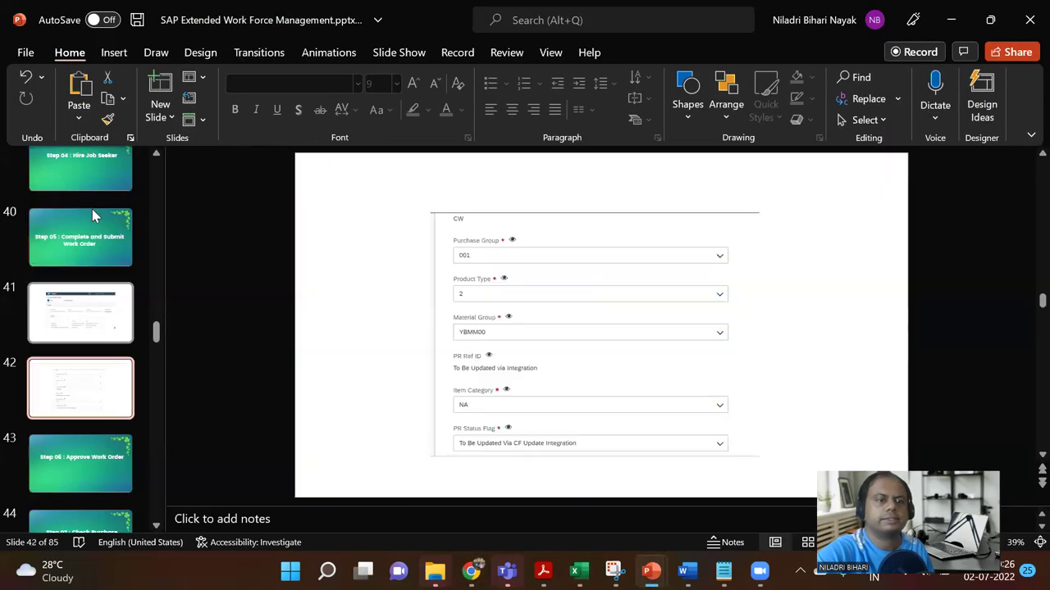
{"action": "left_click", "coordinate": [161, 120]}
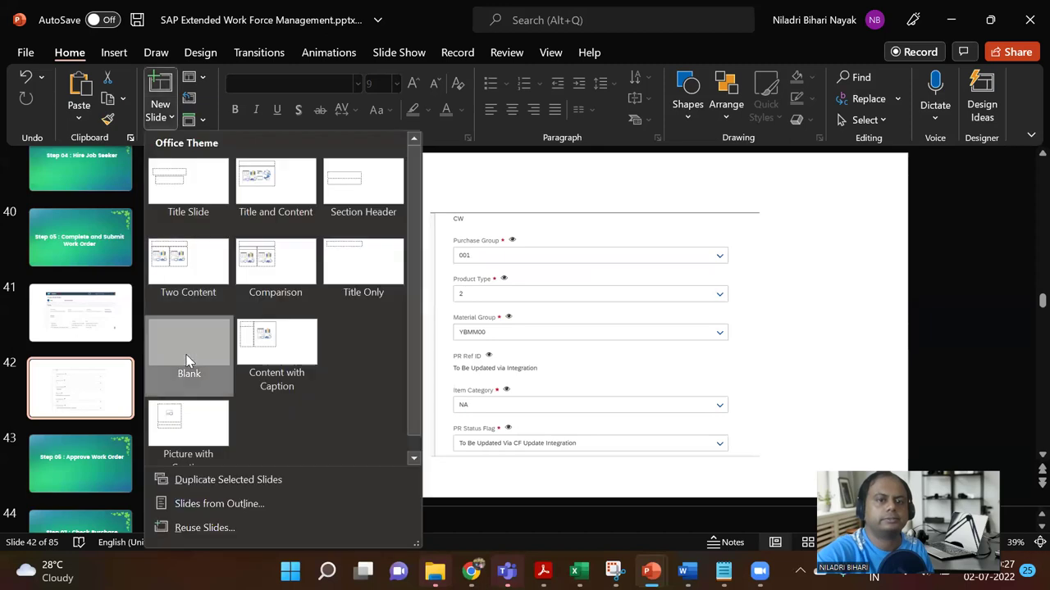
{"action": "left_click", "coordinate": [187, 355]}
{"action": "key", "text": "ctrl+v"}
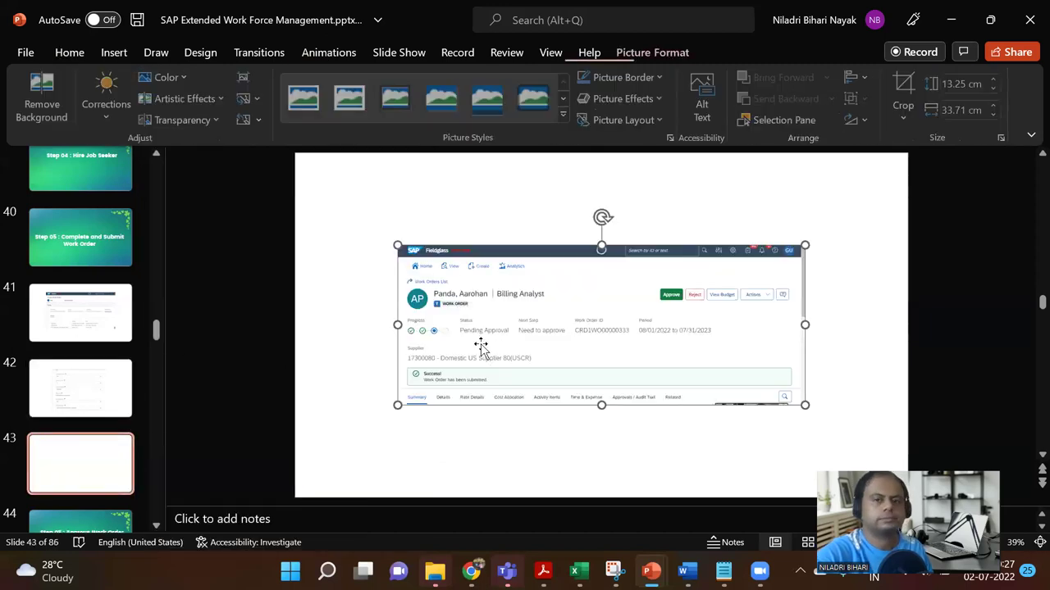
{"action": "left_click_drag", "start_coordinate": [806, 405], "coordinate": [747, 391]}
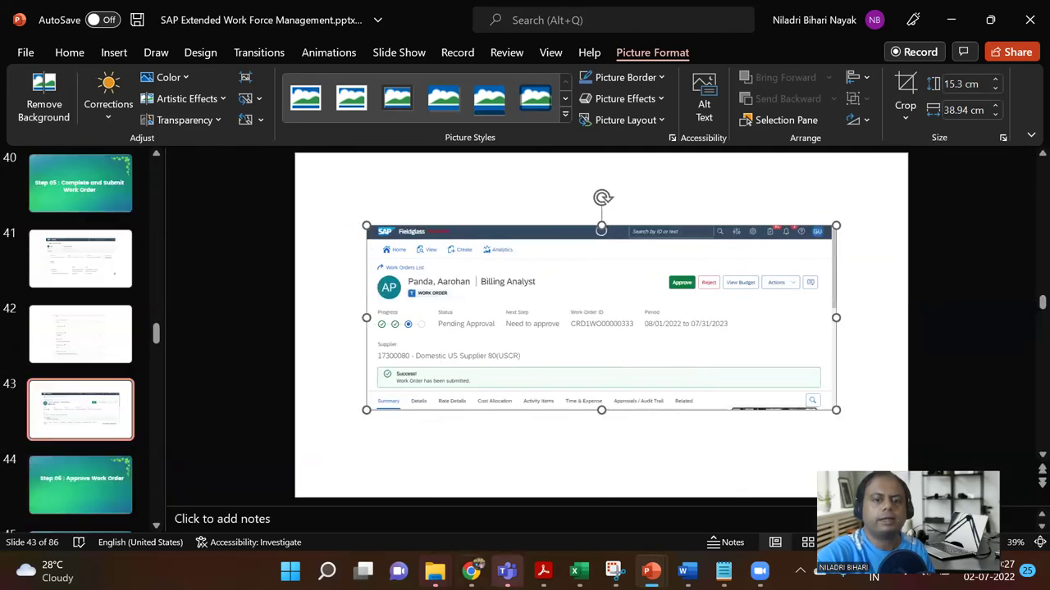
{"action": "key", "text": "alt+Tab"}
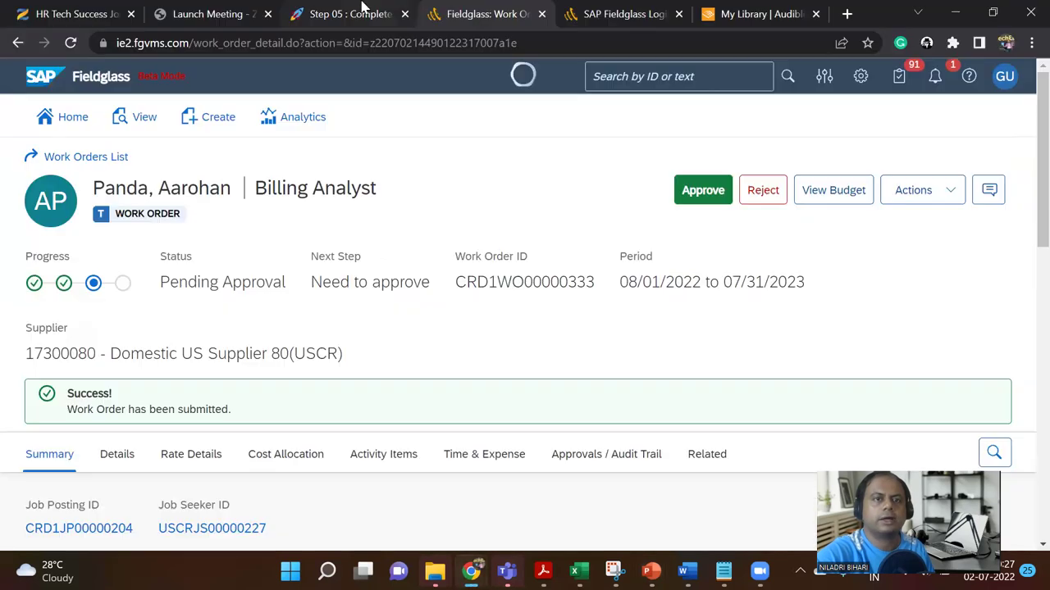
Step: Open the Step 05 test-step page in Notion and review its test-step table
{"action": "left_click", "coordinate": [361, 12]}
{"action": "scroll", "coordinate": [785, 394], "scroll_direction": "up", "scroll_amount": 5}
{"action": "scroll", "coordinate": [753, 368], "scroll_direction": "up", "scroll_amount": 5}
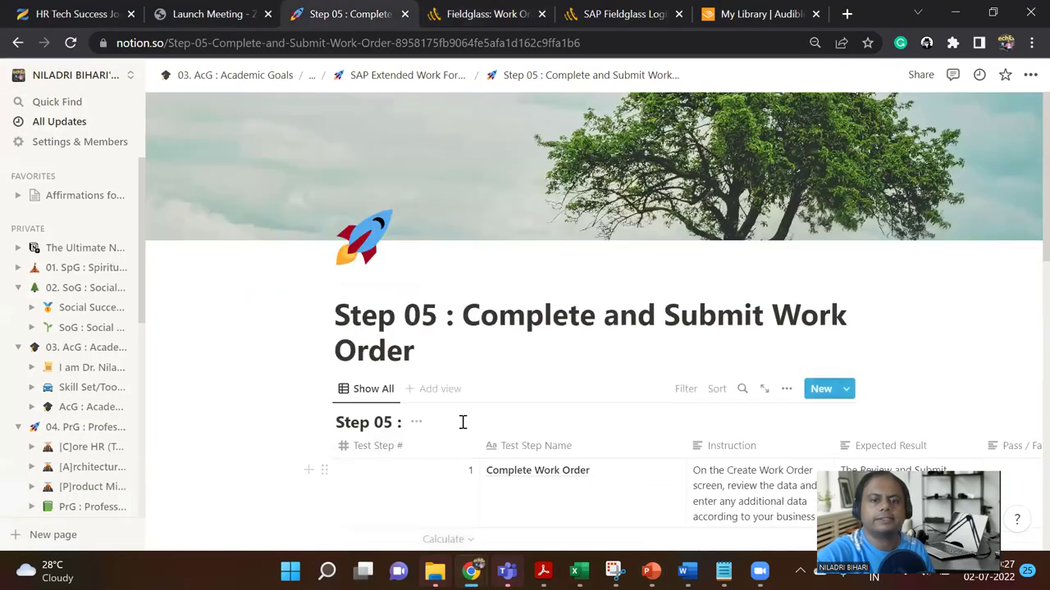
{"action": "scroll", "coordinate": [459, 435], "scroll_direction": "down", "scroll_amount": 7}
{"action": "scroll", "coordinate": [448, 471], "scroll_direction": "down", "scroll_amount": 2}
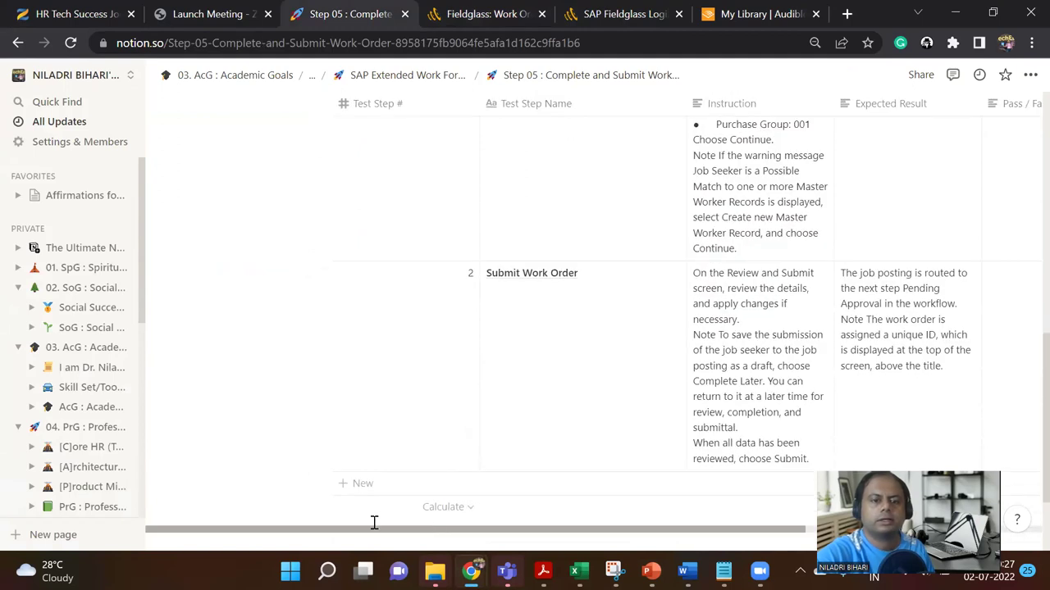
{"action": "left_click_drag", "start_coordinate": [391, 530], "coordinate": [466, 506]}
{"action": "left_click_drag", "start_coordinate": [480, 441], "coordinate": [735, 445]}
{"action": "scroll", "coordinate": [719, 386], "scroll_direction": "up", "scroll_amount": 10}
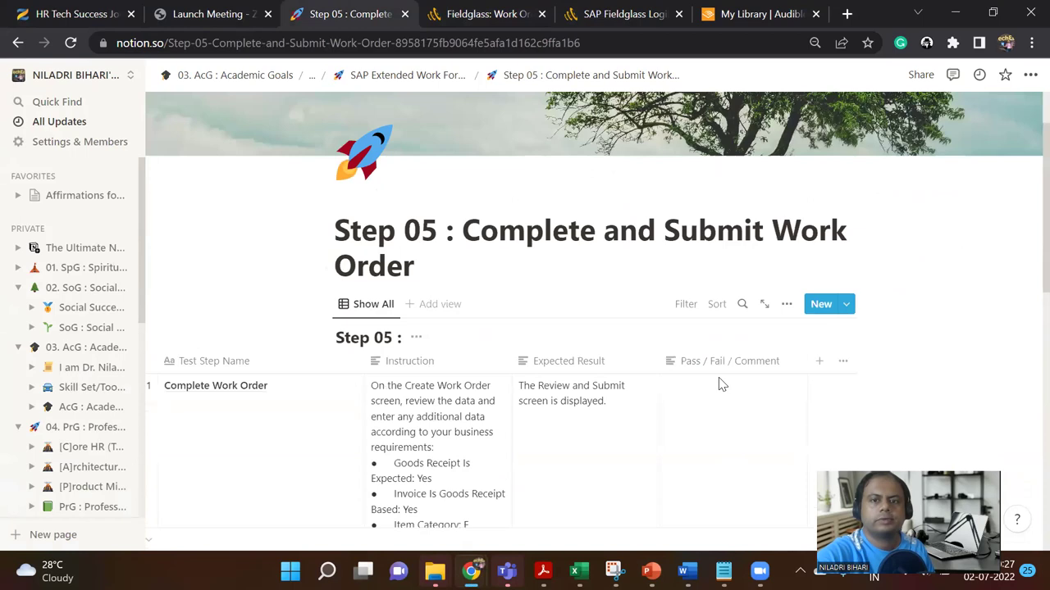
{"action": "scroll", "coordinate": [719, 384], "scroll_direction": "down", "scroll_amount": 2}
Step: Enter Pass in the Complete Work Order result cell and colour it green
{"action": "left_click", "coordinate": [681, 331]}
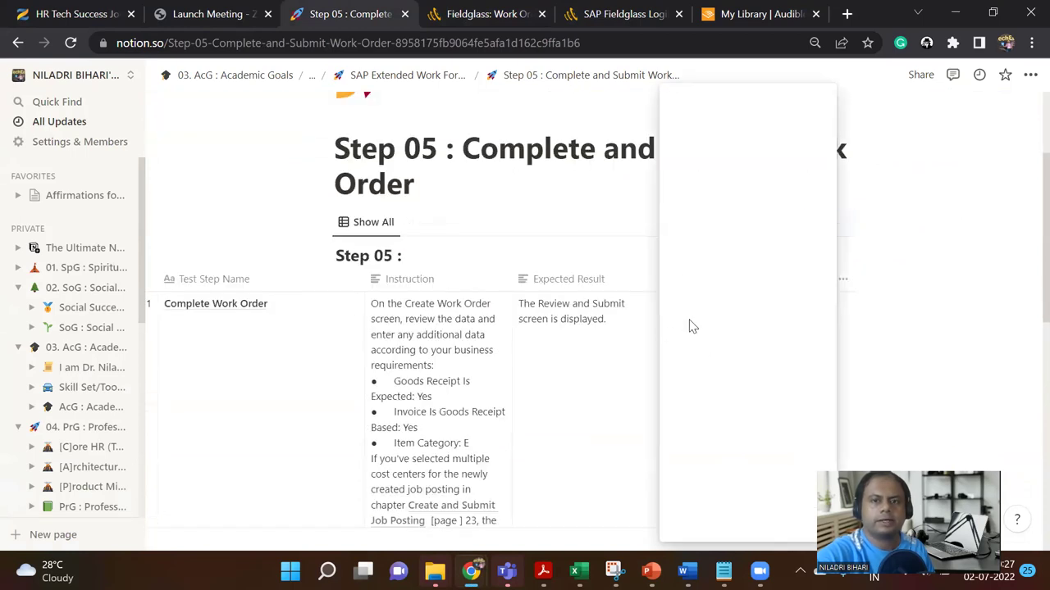
{"action": "type", "text": "Pass"}
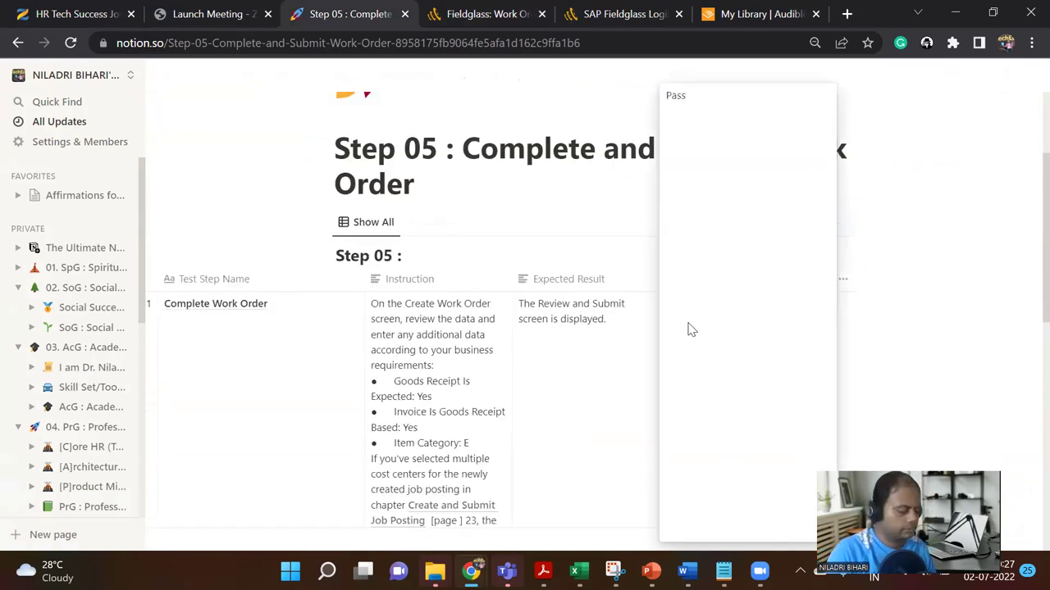
{"action": "key", "text": "ctrl+a"}
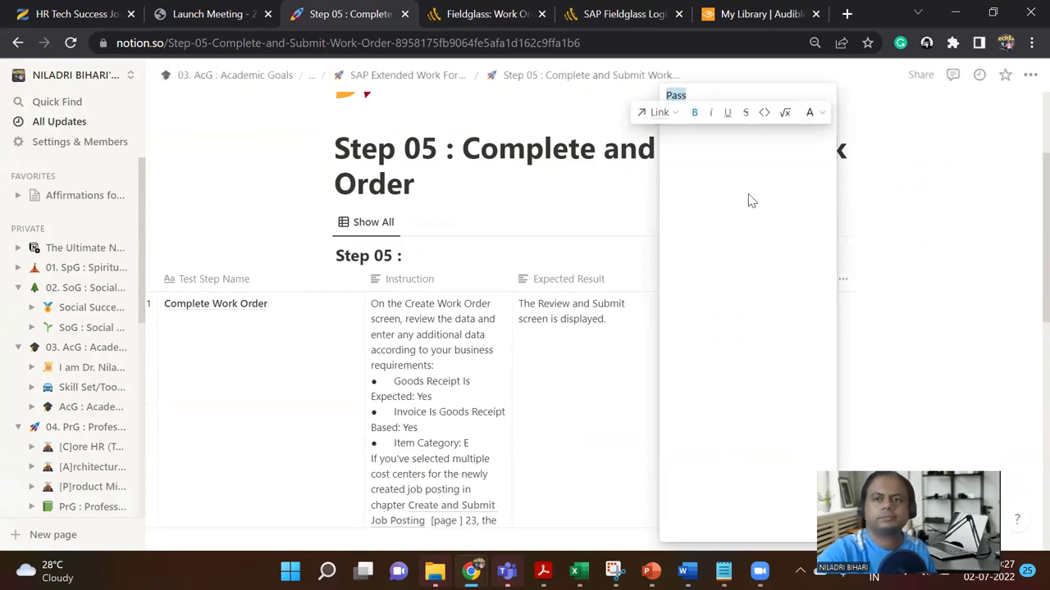
{"action": "left_click", "coordinate": [816, 113]}
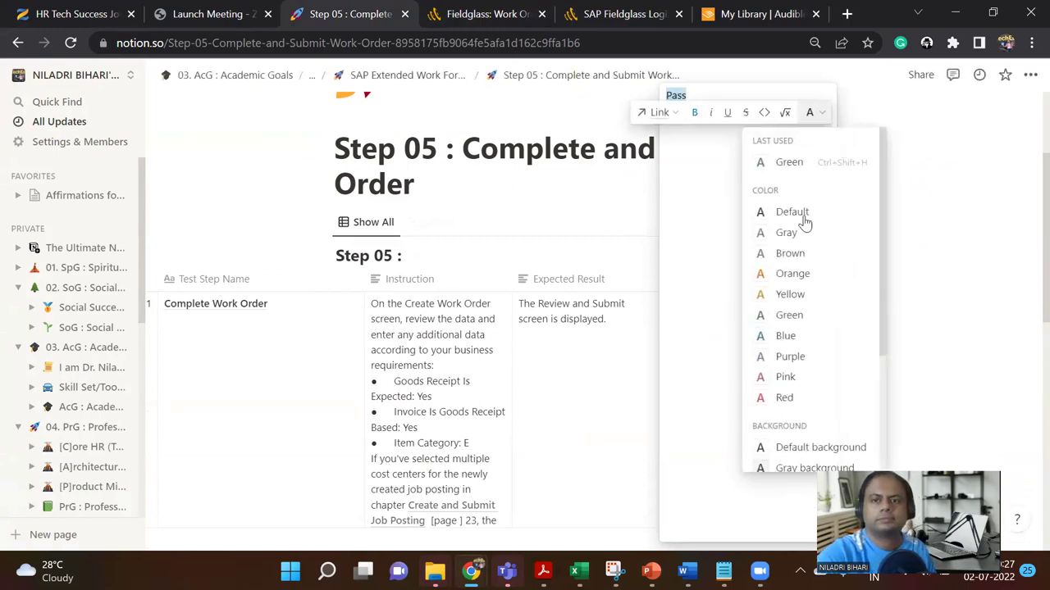
{"action": "left_click", "coordinate": [787, 322]}
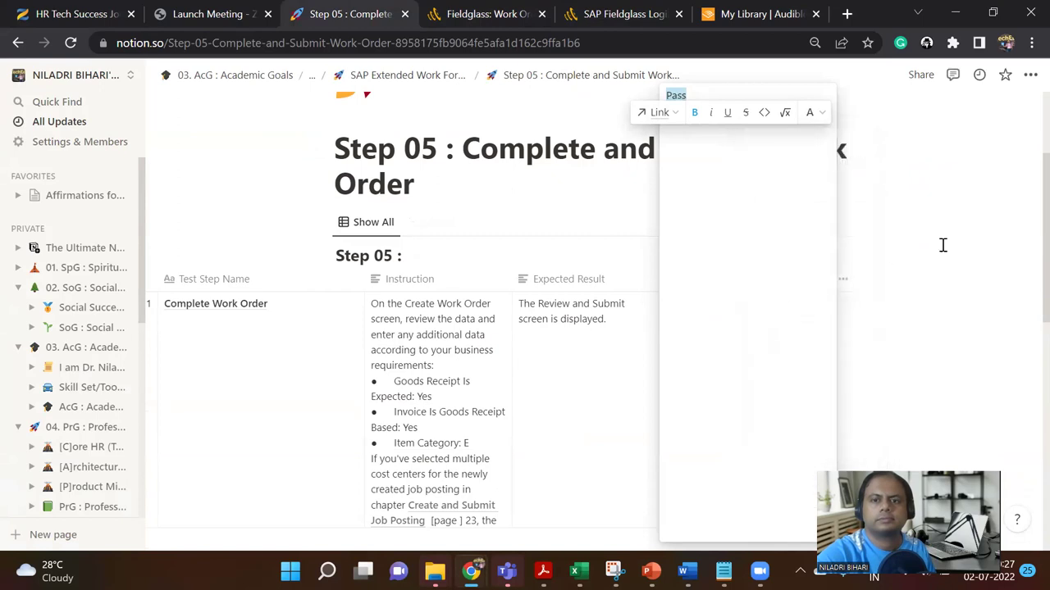
{"action": "left_click", "coordinate": [942, 243]}
{"action": "left_click", "coordinate": [703, 314]}
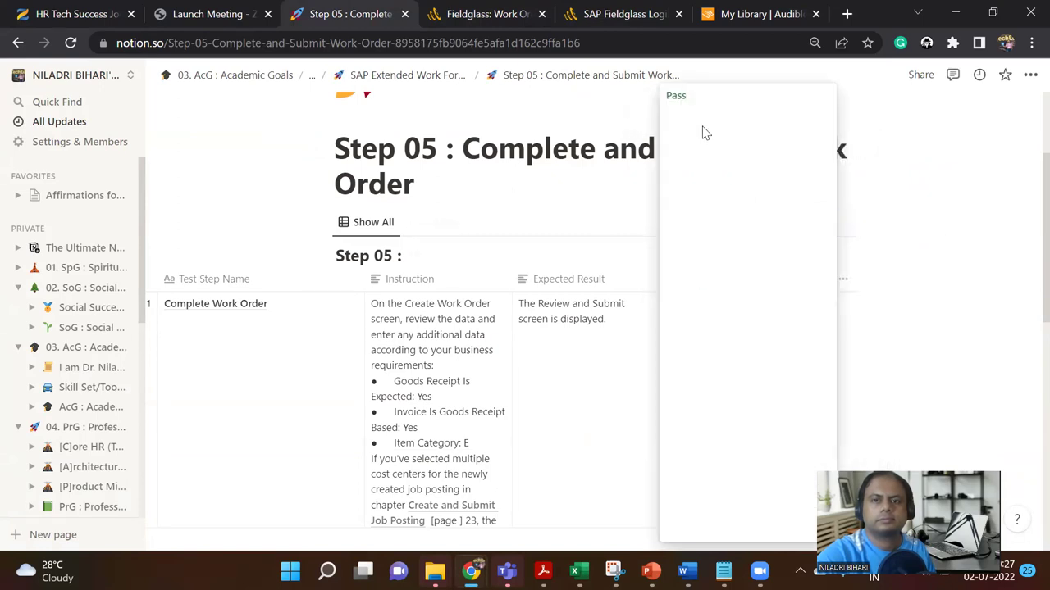
{"action": "left_click_drag", "start_coordinate": [692, 94], "coordinate": [658, 99]}
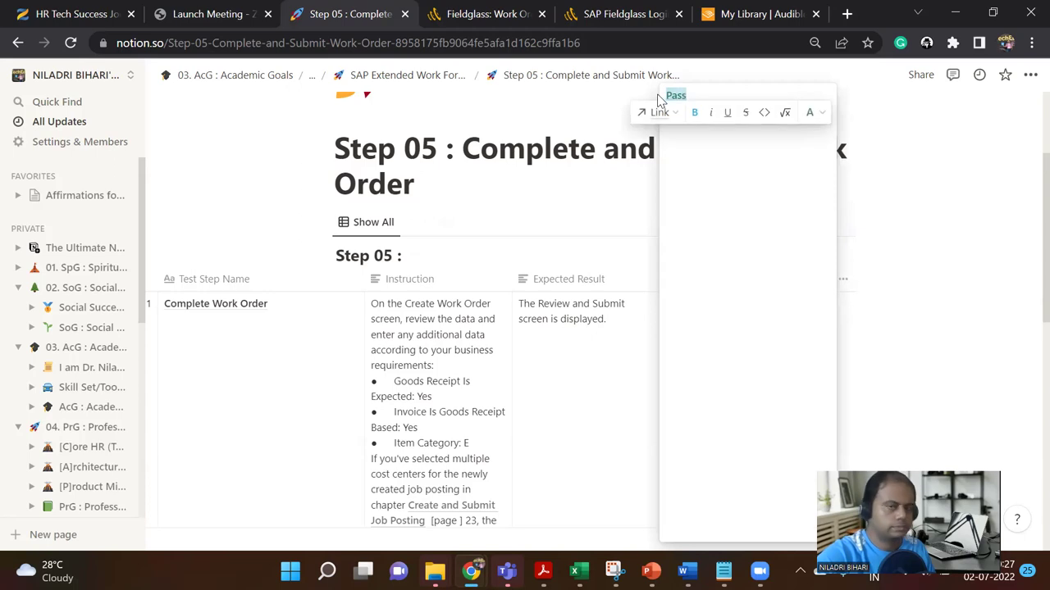
{"action": "key", "text": "Escape"}
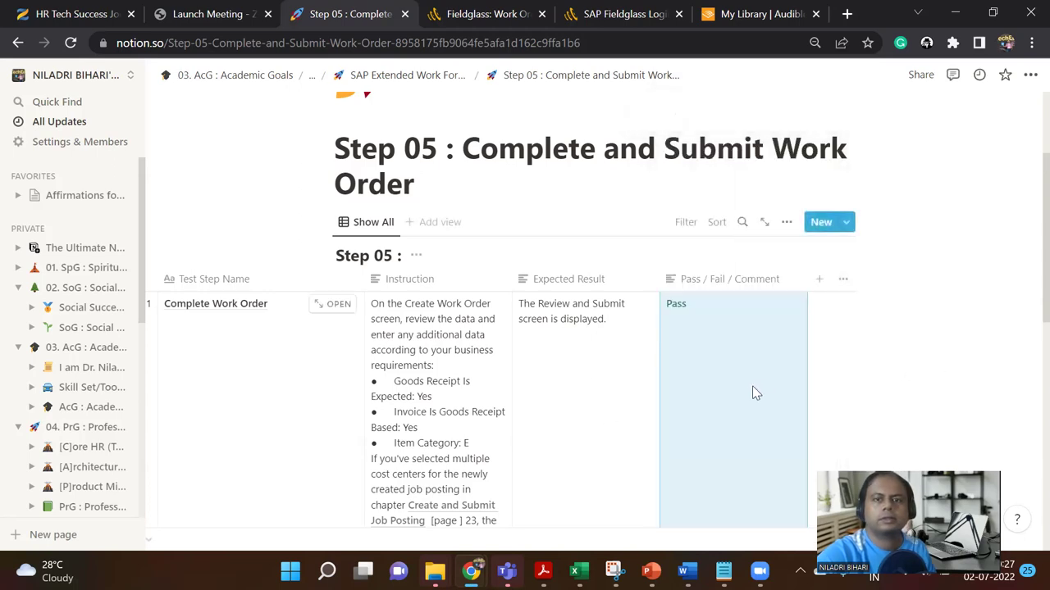
Step: Mark the Submit Work Order result Pass and return to the SAP Extended Work Force Mgmt page
{"action": "scroll", "coordinate": [754, 370], "scroll_direction": "up", "scroll_amount": 1}
{"action": "scroll", "coordinate": [755, 370], "scroll_direction": "down", "scroll_amount": 5}
{"action": "scroll", "coordinate": [754, 372], "scroll_direction": "down", "scroll_amount": 3}
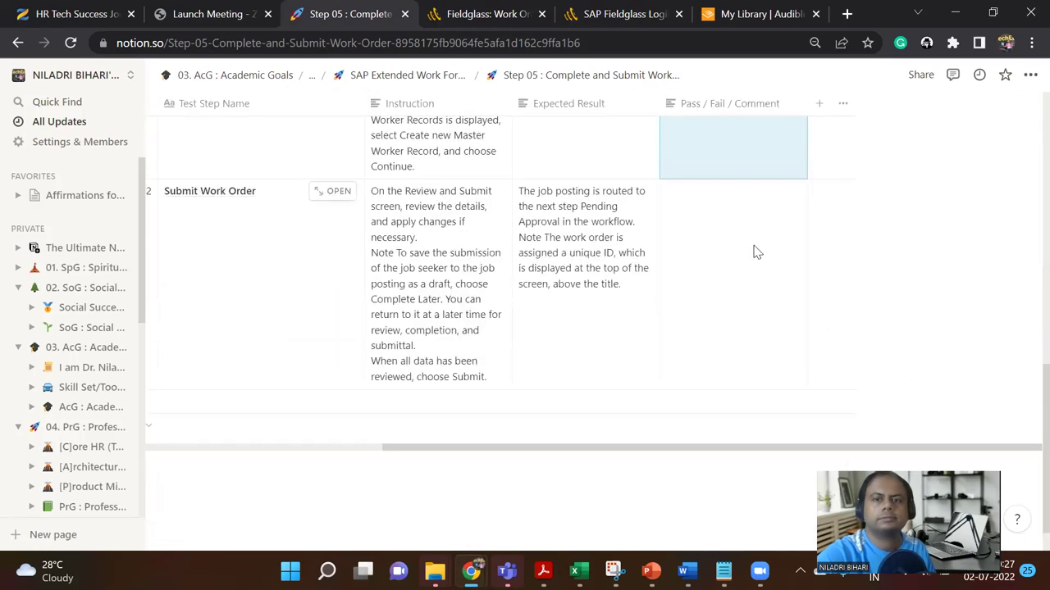
{"action": "left_click", "coordinate": [752, 251]}
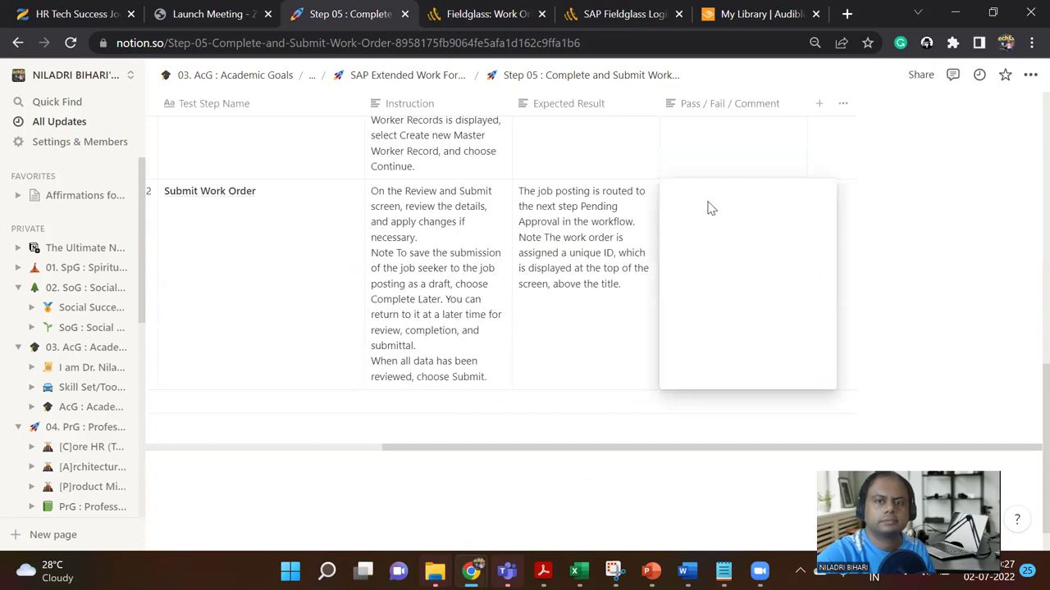
{"action": "type", "text": "Pass"}
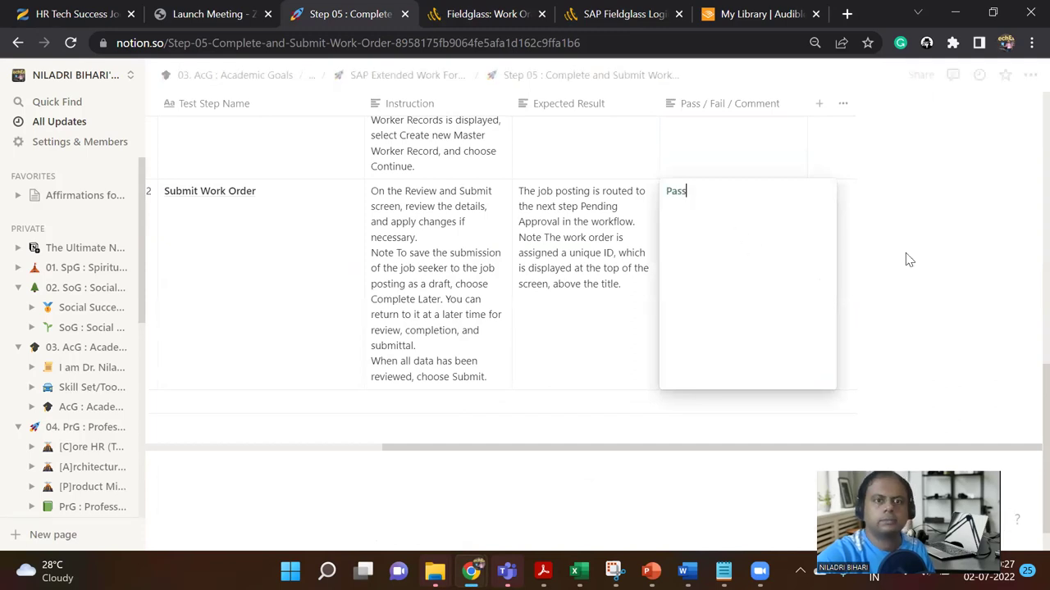
{"action": "key", "text": "Escape"}
{"action": "scroll", "coordinate": [560, 458], "scroll_direction": "up", "scroll_amount": 4}
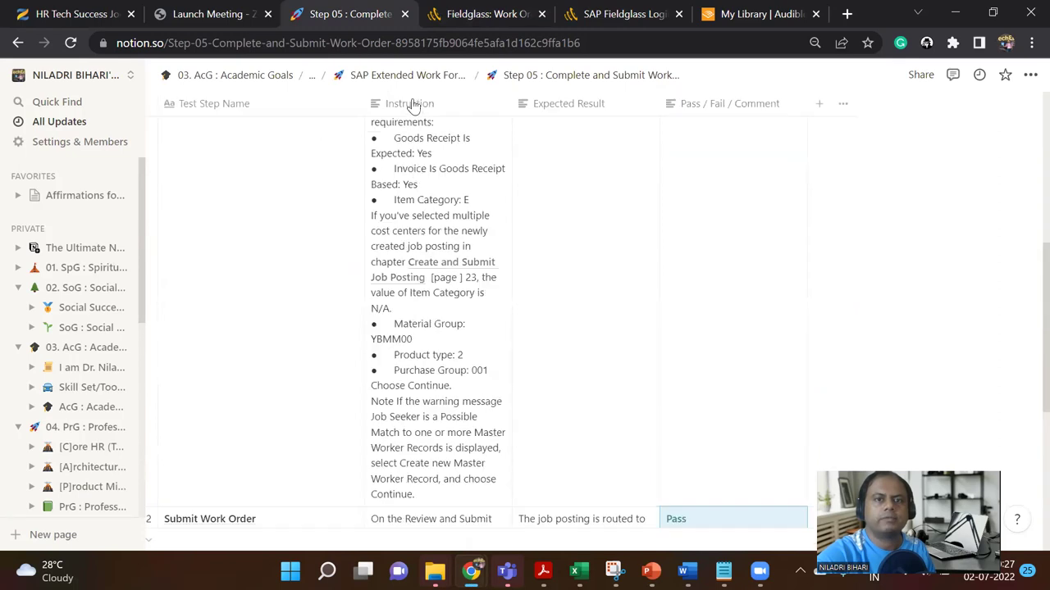
{"action": "left_click", "coordinate": [351, 74]}
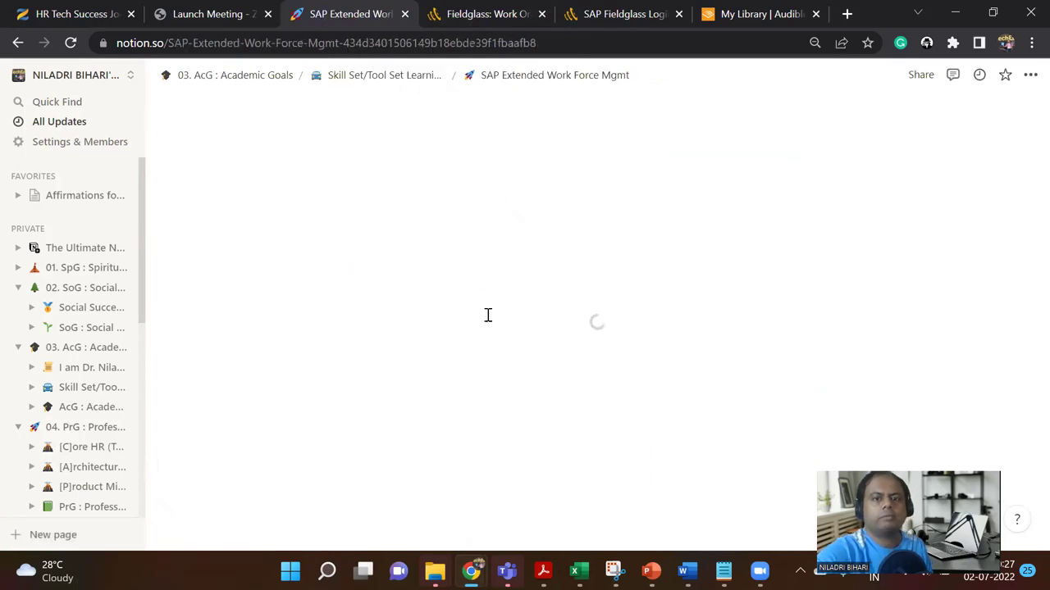
Step: Insert a blank slide after slide 44 in the PowerPoint presentation
{"action": "scroll", "coordinate": [495, 341], "scroll_direction": "down", "scroll_amount": 15}
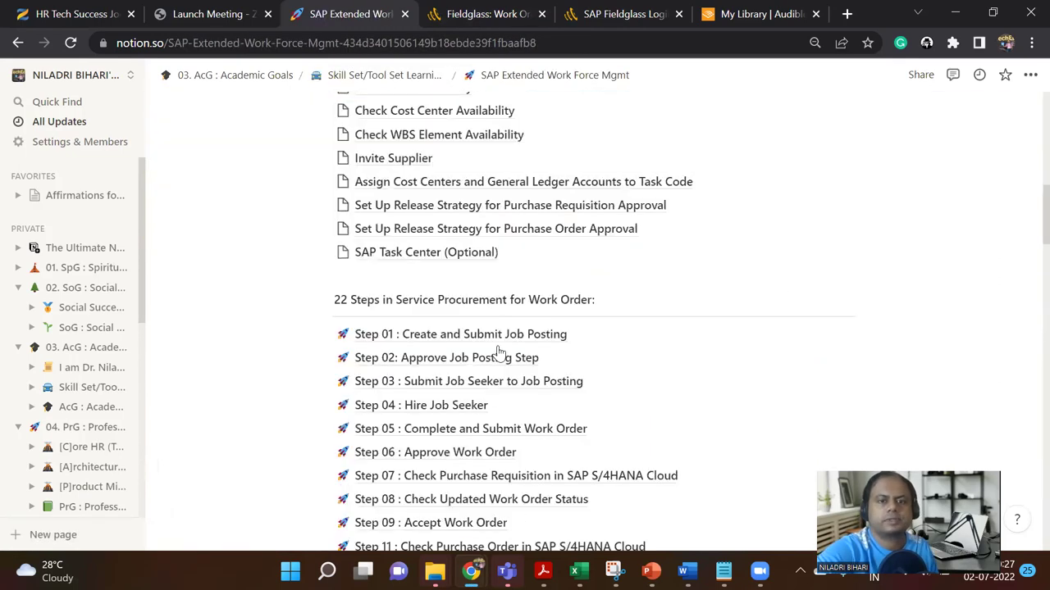
{"action": "scroll", "coordinate": [498, 351], "scroll_direction": "down", "scroll_amount": 1}
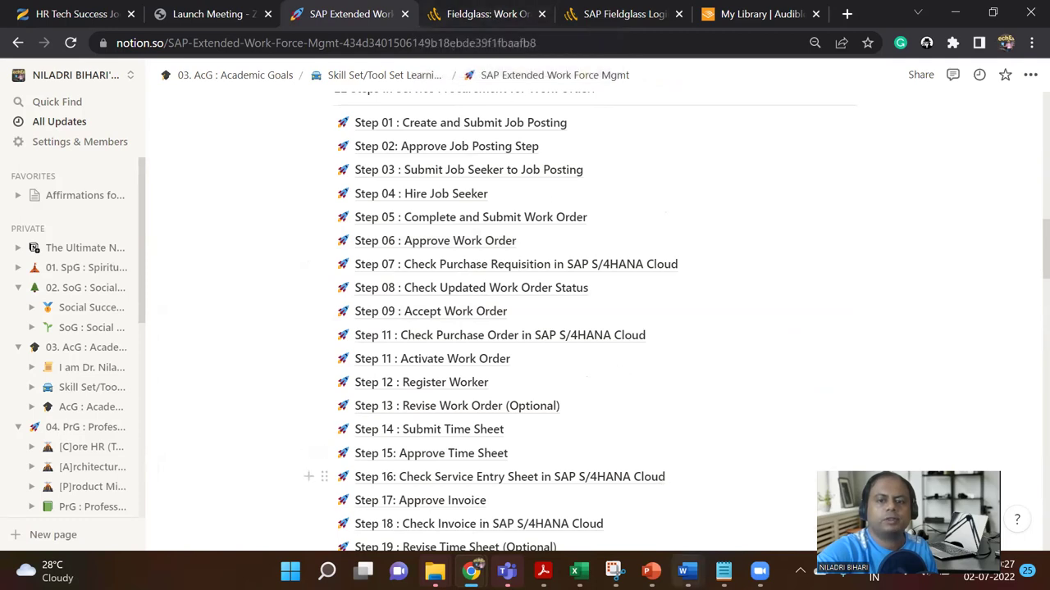
{"action": "left_click", "coordinate": [651, 571]}
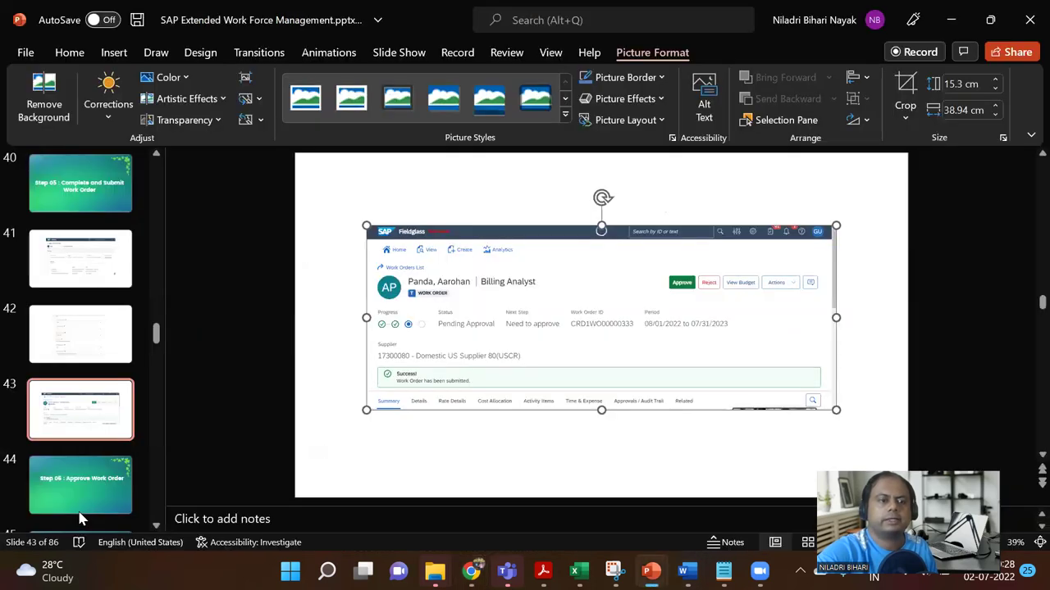
{"action": "key", "text": "Down"}
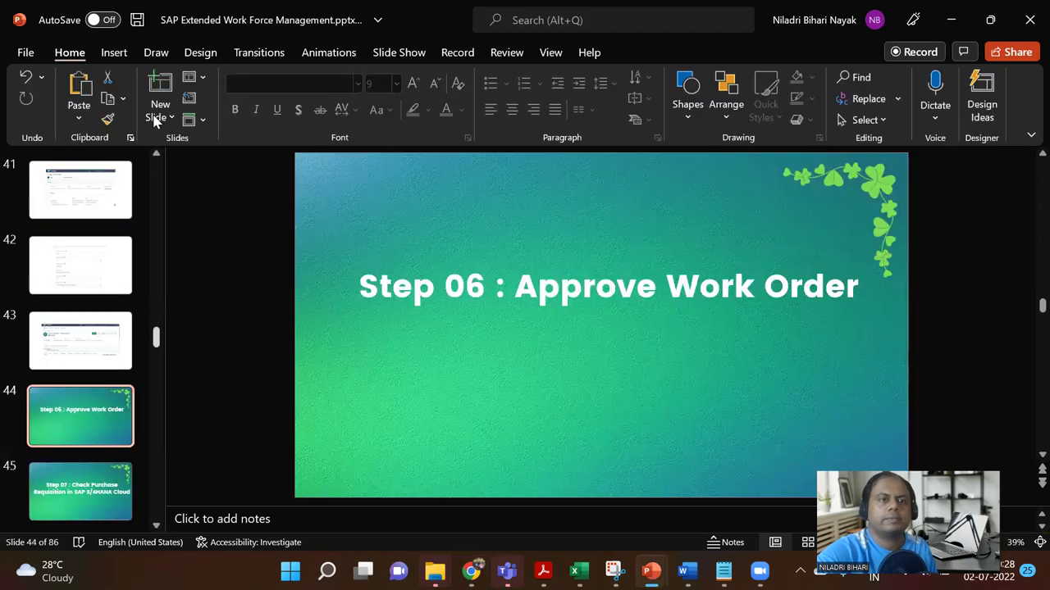
{"action": "left_click", "coordinate": [158, 119]}
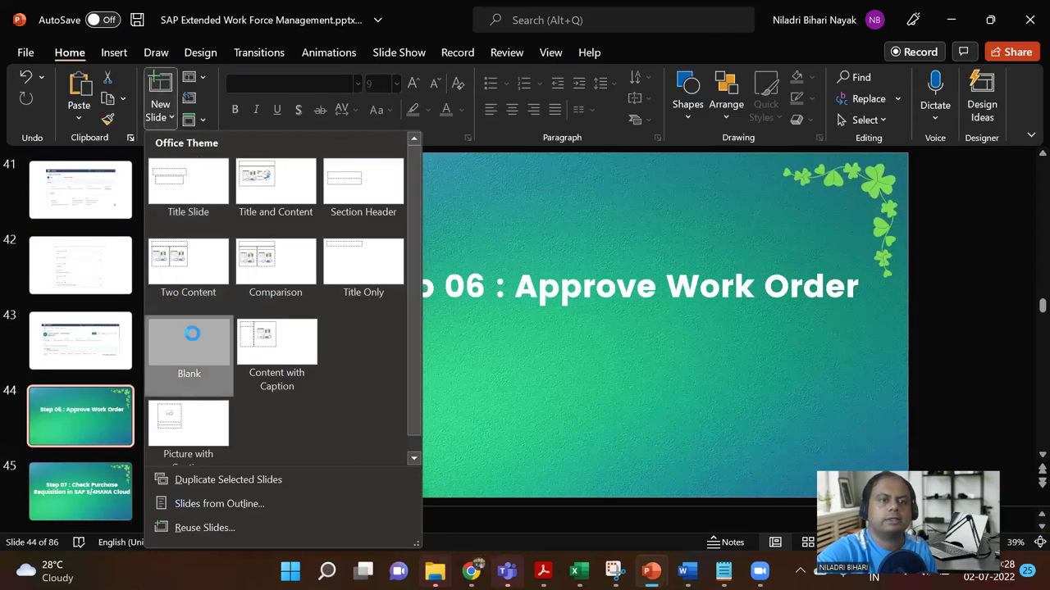
{"action": "left_click", "coordinate": [191, 334]}
Step: Open the Approve Work Order dialog for the Billing Analyst work order in Fieldglass
{"action": "mouse_move", "coordinate": [472, 570]}
{"action": "left_click", "coordinate": [459, 496]}
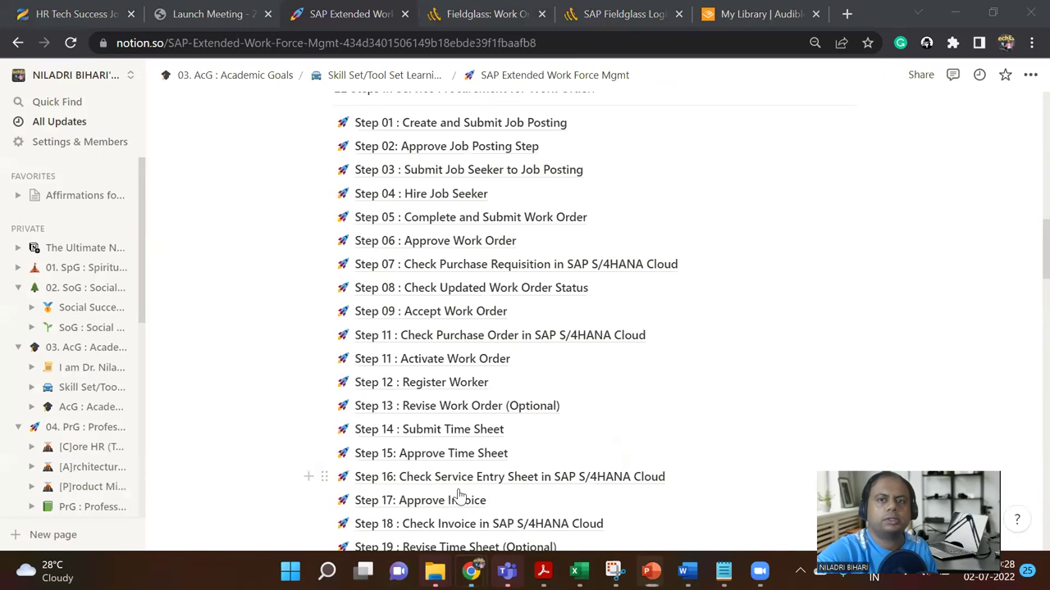
{"action": "left_click", "coordinate": [485, 14]}
{"action": "left_click", "coordinate": [707, 197]}
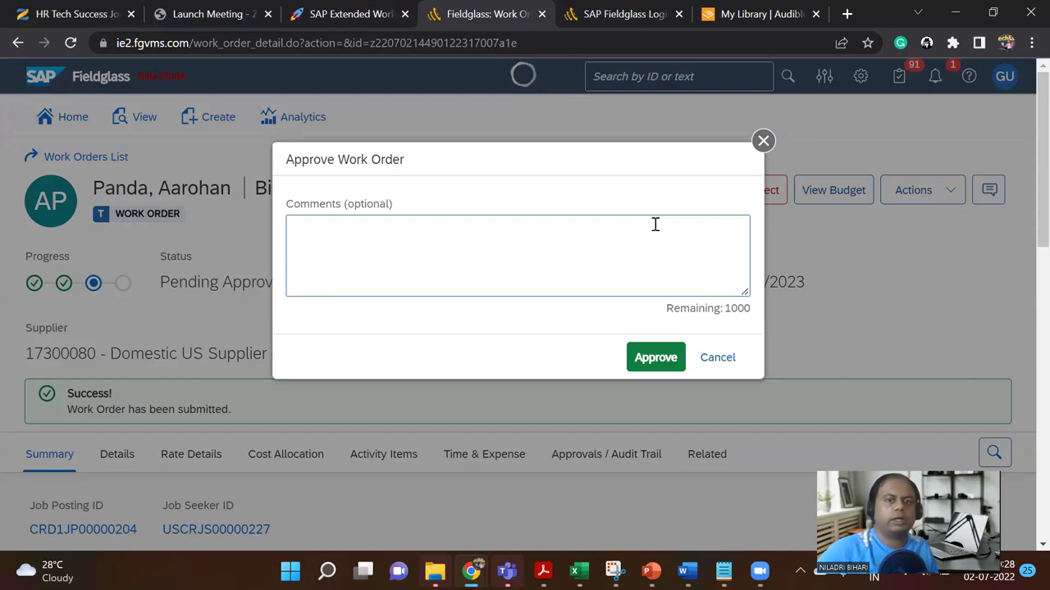
Step: Approve the Billing Analyst work order with the comment 'ok'
{"action": "left_click", "coordinate": [674, 270]}
{"action": "type", "text": "ok"}
{"action": "left_click", "coordinate": [657, 357]}
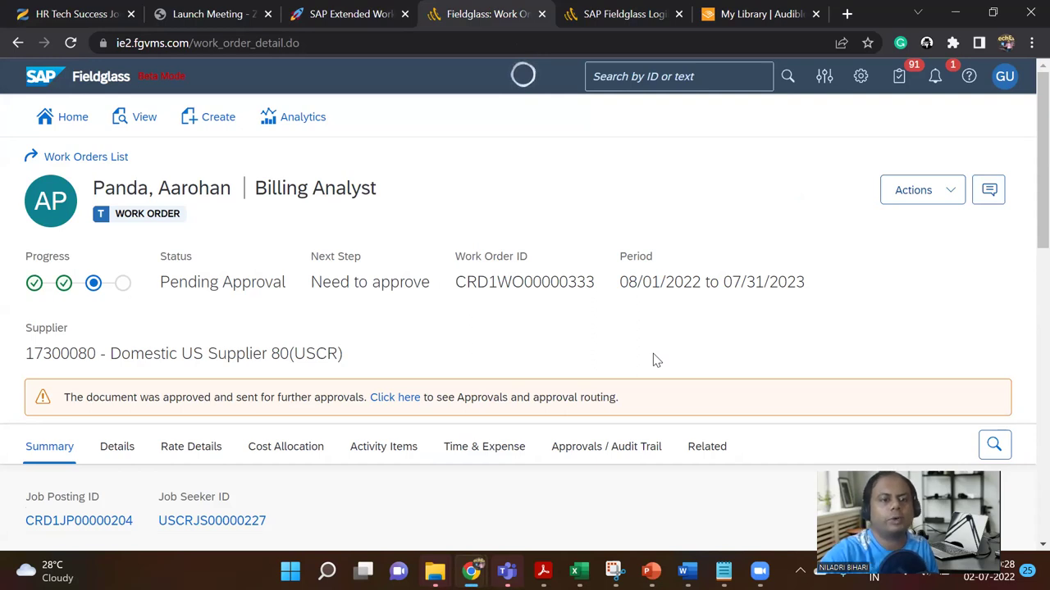
Step: Open the work order's Approvals / Audit Trail view from the banner link
{"action": "scroll", "coordinate": [654, 361], "scroll_direction": "down", "scroll_amount": 1}
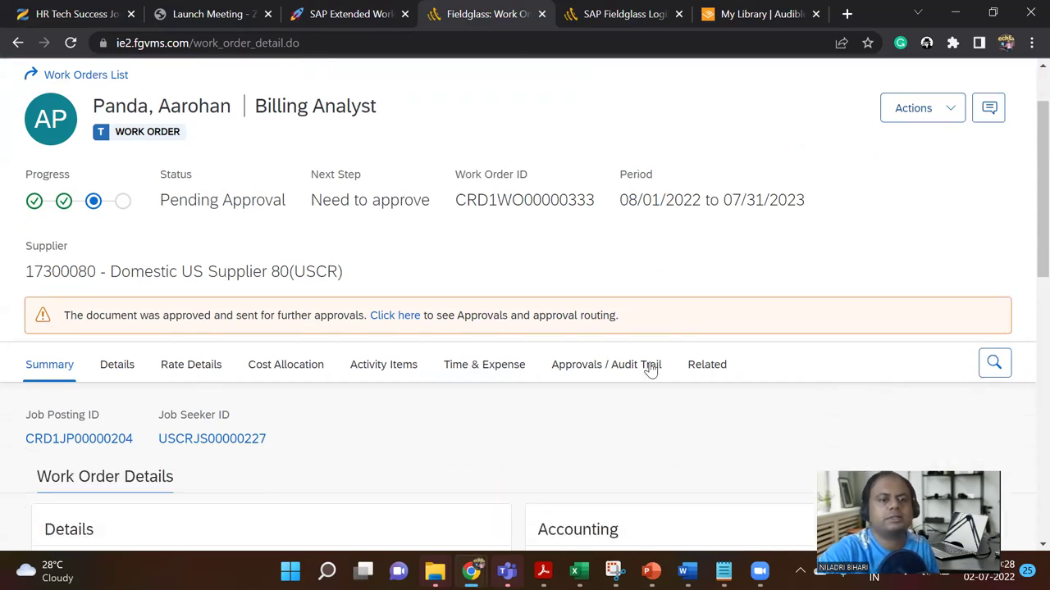
{"action": "scroll", "coordinate": [648, 363], "scroll_direction": "down", "scroll_amount": 2}
{"action": "scroll", "coordinate": [649, 368], "scroll_direction": "up", "scroll_amount": 1}
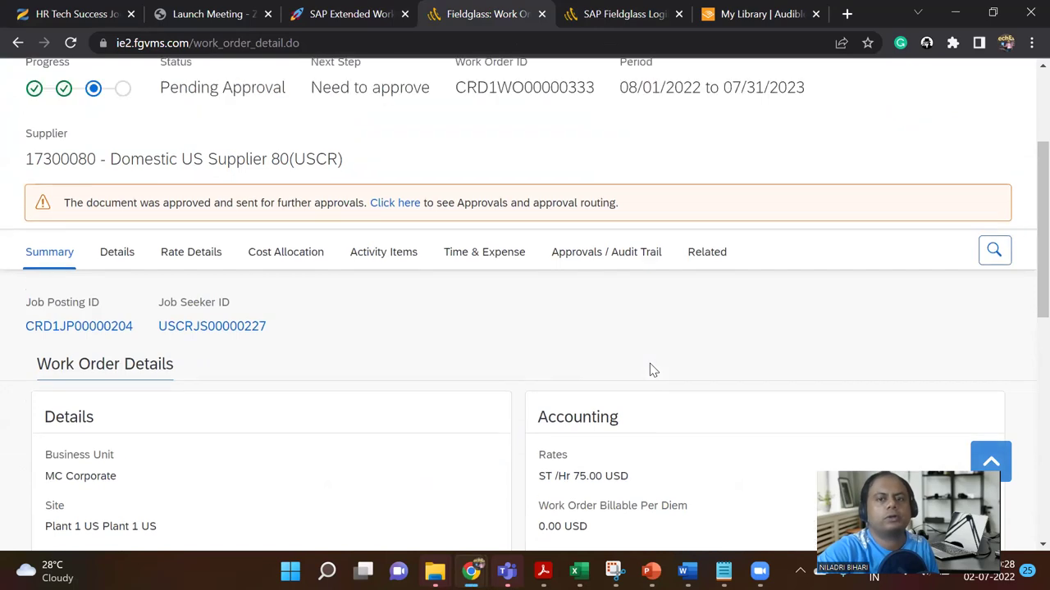
{"action": "left_click", "coordinate": [396, 234]}
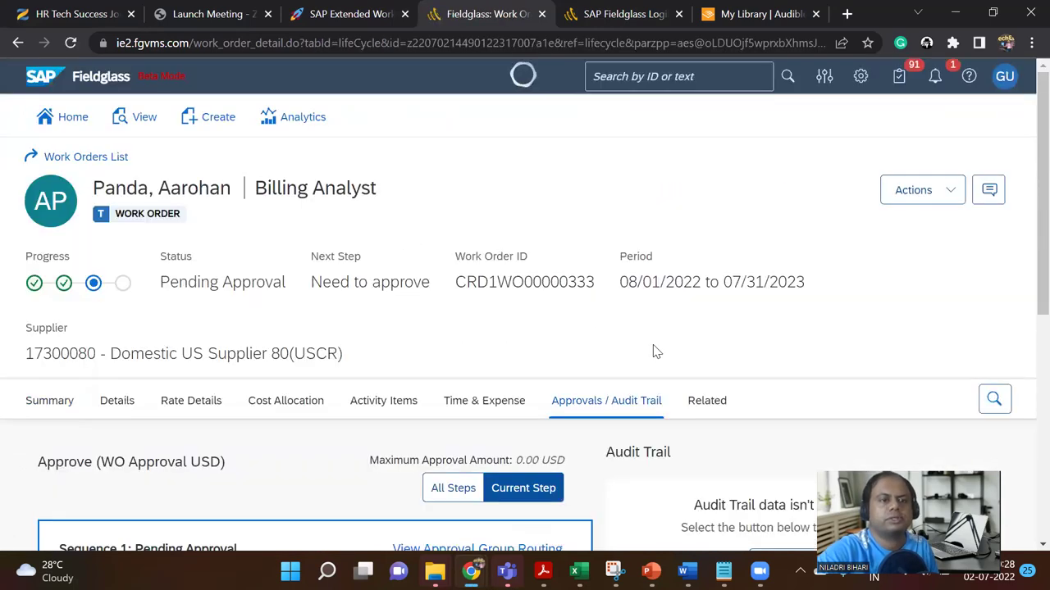
Step: Show All Steps: buyer approval done, S4 HANA Integration approval still pending
{"action": "scroll", "coordinate": [654, 352], "scroll_direction": "down", "scroll_amount": 5}
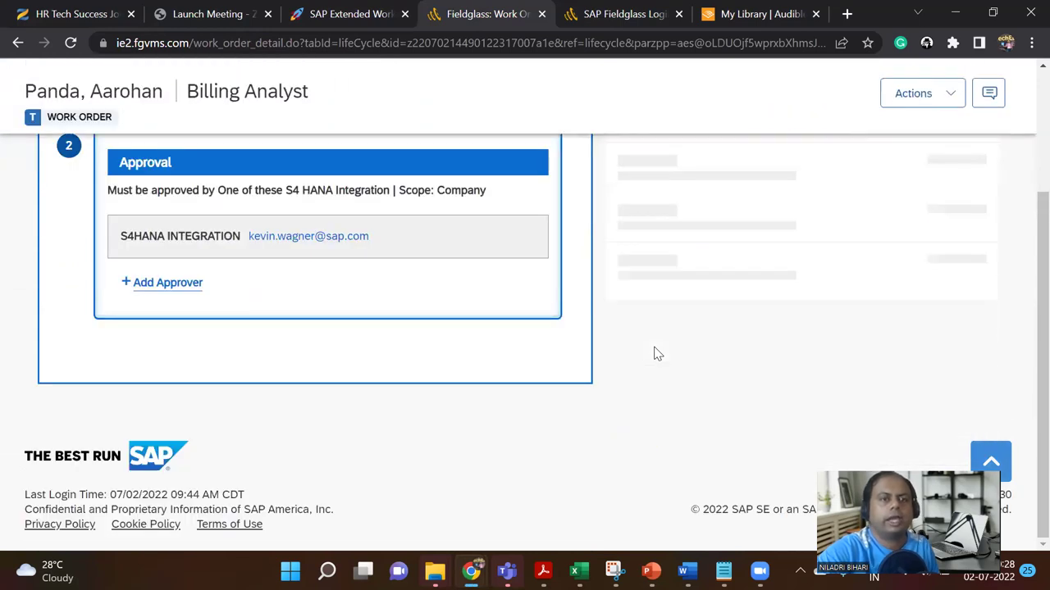
{"action": "scroll", "coordinate": [654, 352], "scroll_direction": "up", "scroll_amount": 5}
{"action": "scroll", "coordinate": [655, 353], "scroll_direction": "down", "scroll_amount": 1}
{"action": "scroll", "coordinate": [656, 352], "scroll_direction": "down", "scroll_amount": 1}
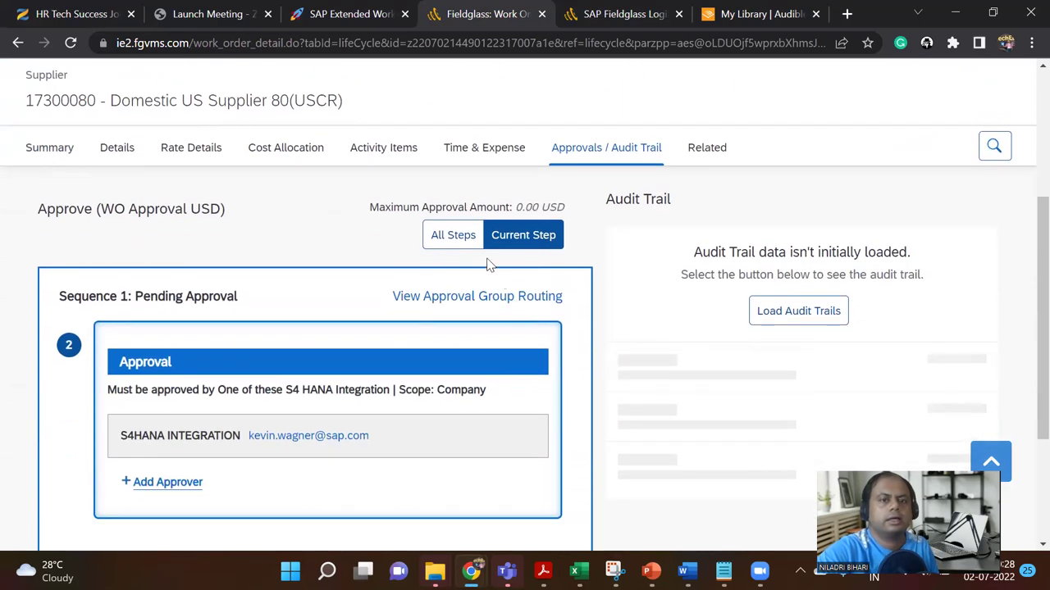
{"action": "left_click", "coordinate": [466, 237]}
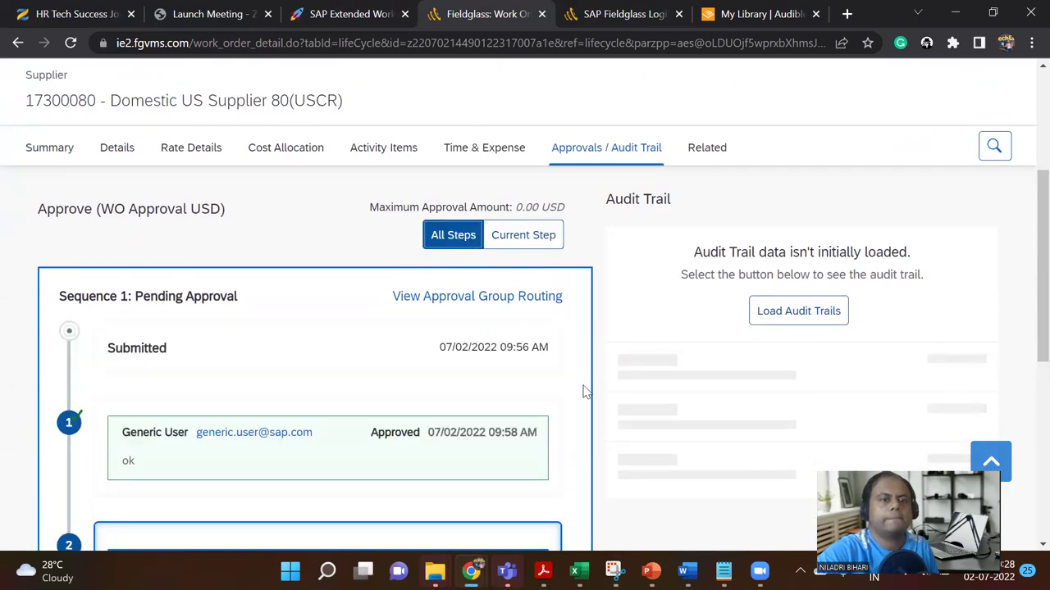
{"action": "scroll", "coordinate": [584, 392], "scroll_direction": "down", "scroll_amount": 1}
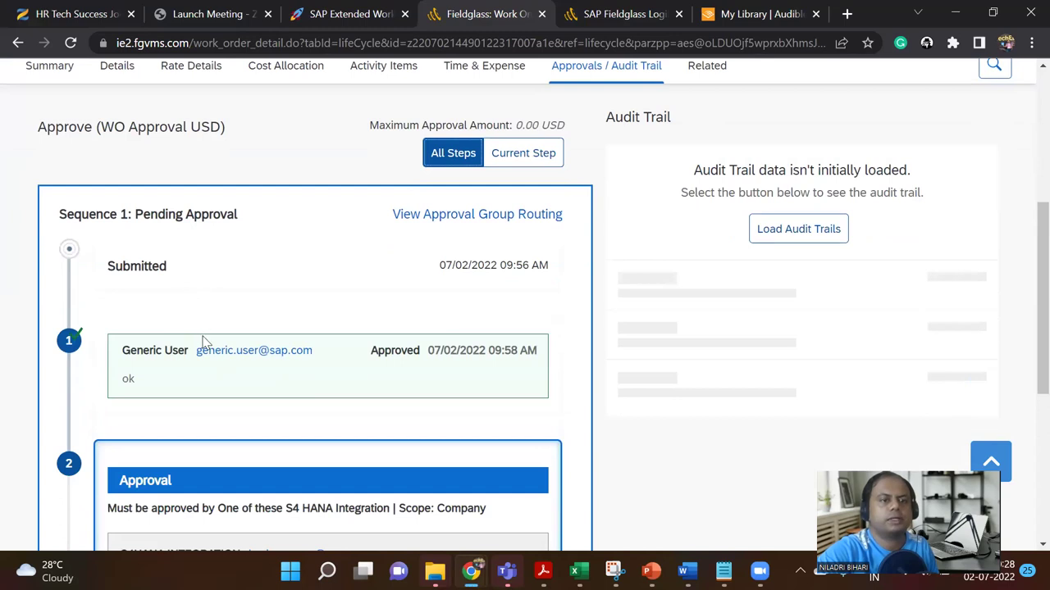
{"action": "scroll", "coordinate": [123, 279], "scroll_direction": "down", "scroll_amount": 4}
{"action": "scroll", "coordinate": [85, 228], "scroll_direction": "up", "scroll_amount": 1}
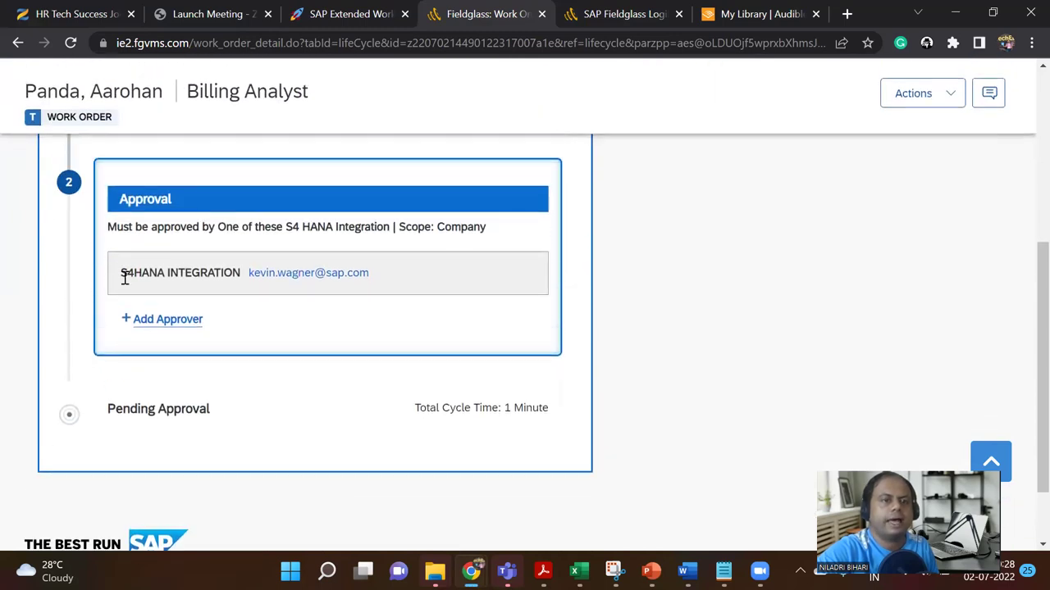
{"action": "scroll", "coordinate": [159, 357], "scroll_direction": "up", "scroll_amount": 1}
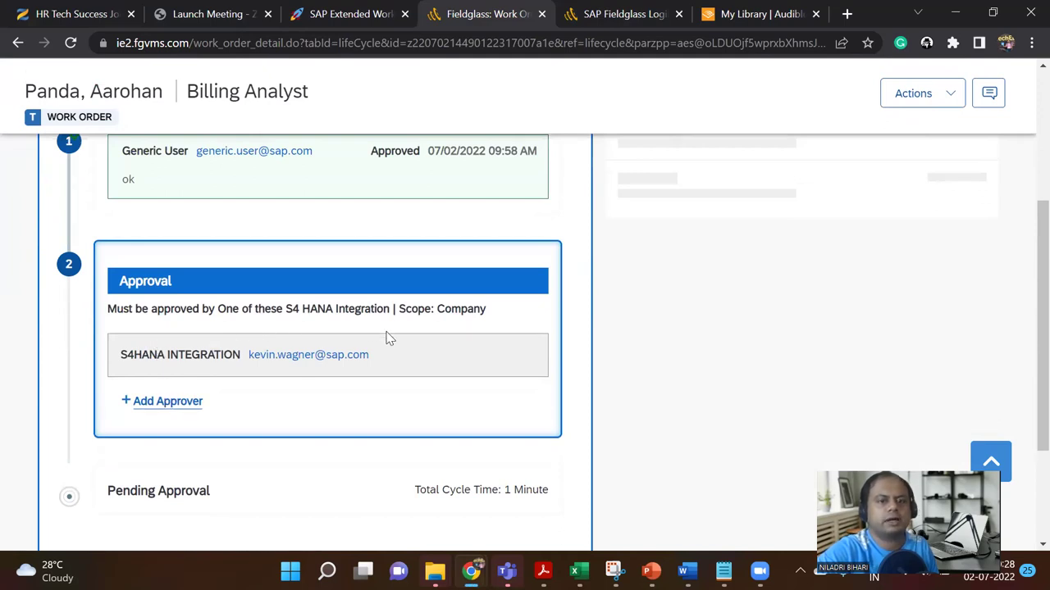
{"action": "scroll", "coordinate": [391, 420], "scroll_direction": "up", "scroll_amount": 10}
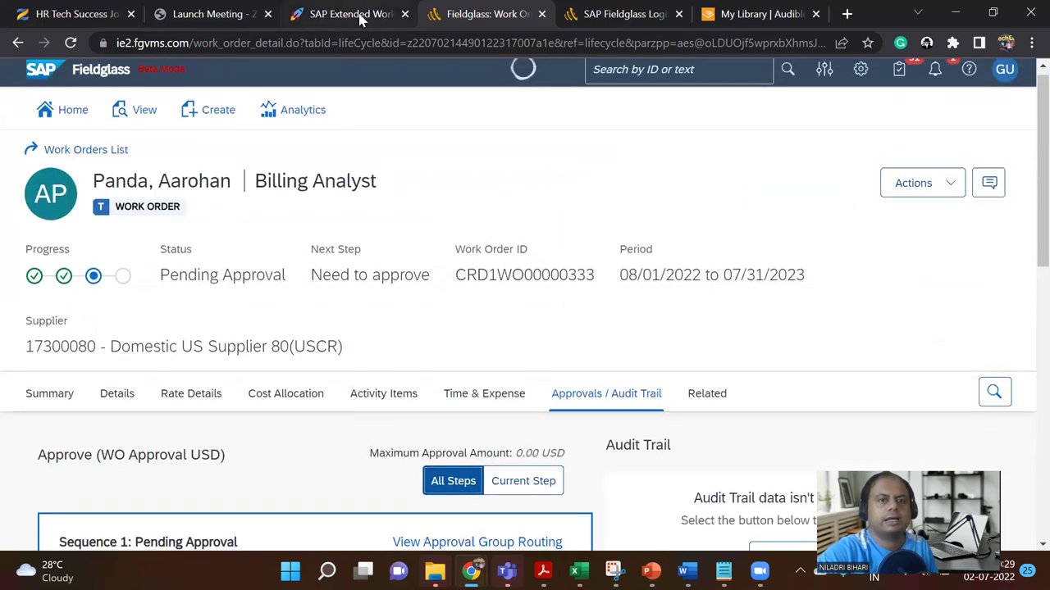
{"action": "left_click", "coordinate": [362, 14]}
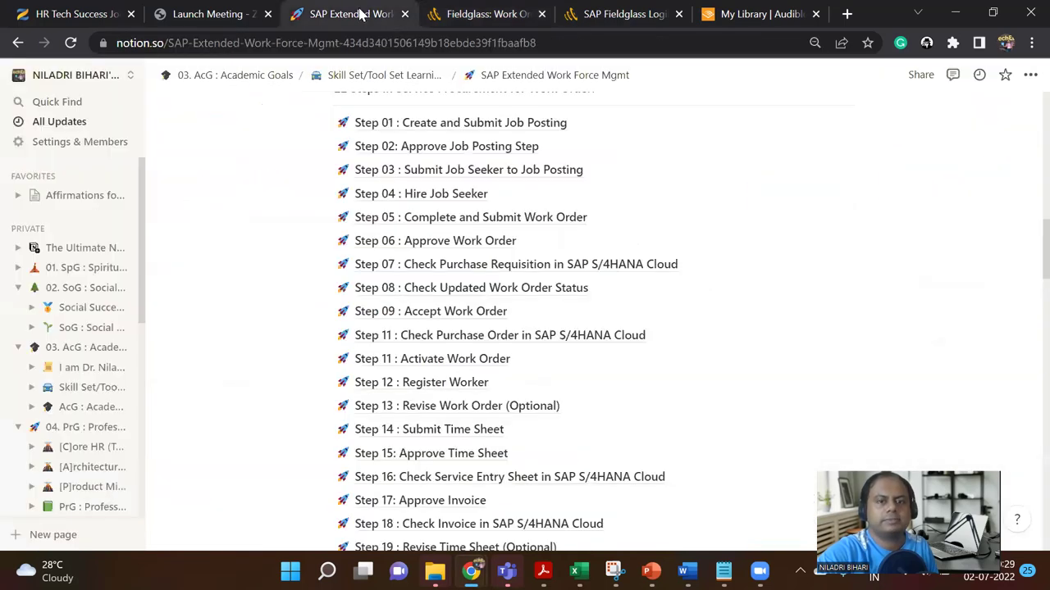
Step: Check the expected result on the Step 06 : Approve Work Order page, then return to Fieldglass
{"action": "left_click", "coordinate": [455, 242]}
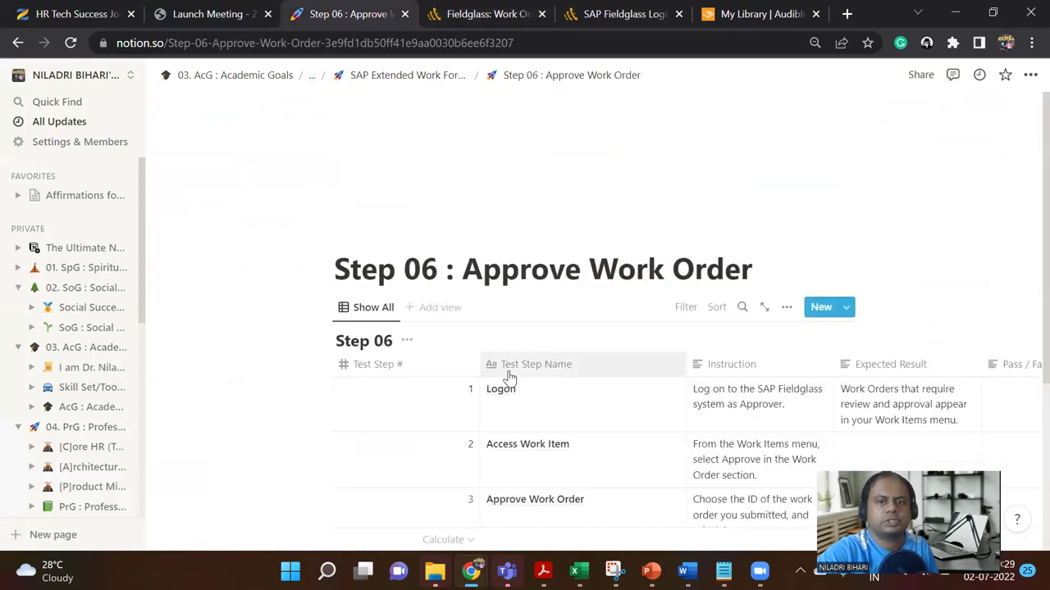
{"action": "scroll", "coordinate": [508, 380], "scroll_direction": "down", "scroll_amount": 3}
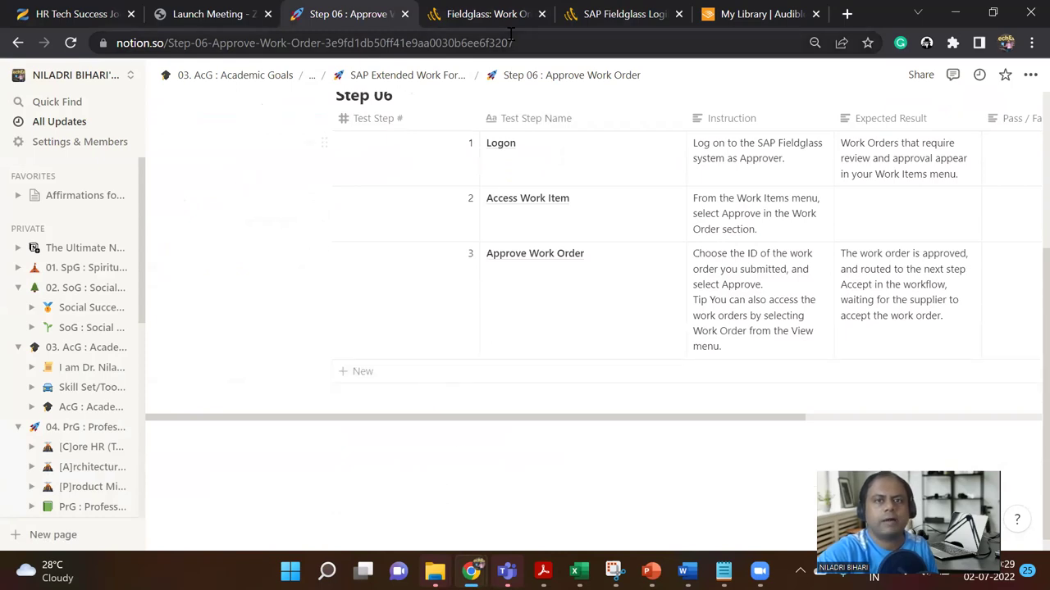
{"action": "key", "text": "ctrl+Tab"}
{"action": "scroll", "coordinate": [402, 400], "scroll_direction": "down", "scroll_amount": 3}
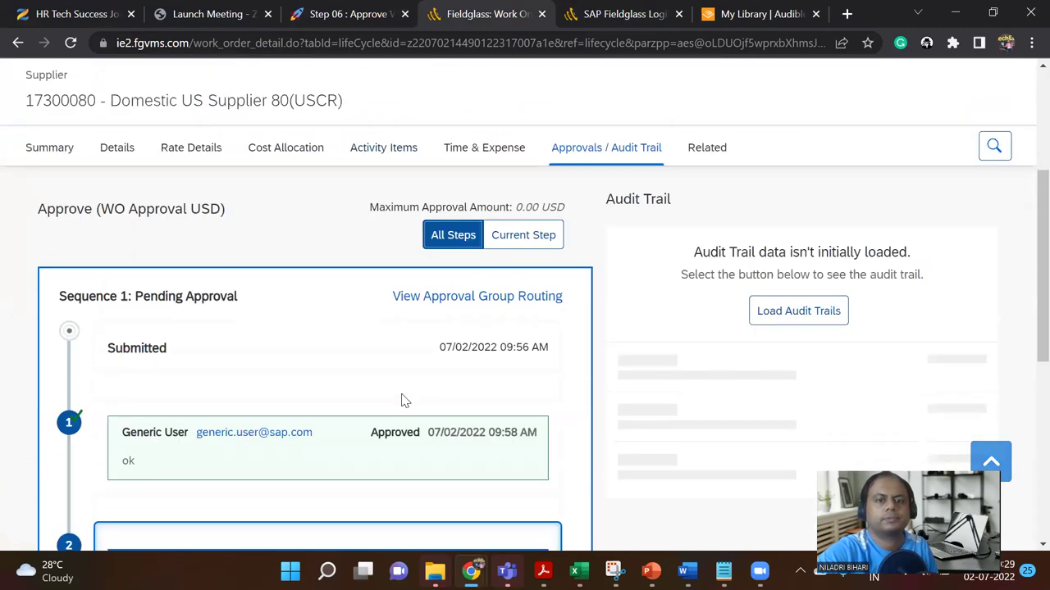
Step: Sign out of the buyer account from the GU avatar menu
{"action": "scroll", "coordinate": [401, 404], "scroll_direction": "up", "scroll_amount": 3}
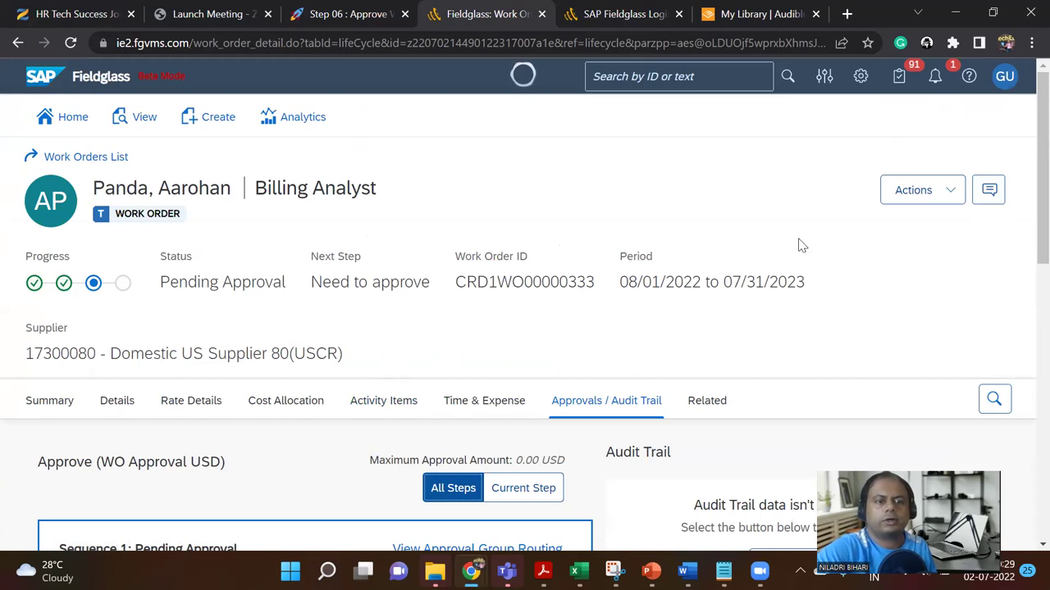
{"action": "left_click", "coordinate": [1004, 79]}
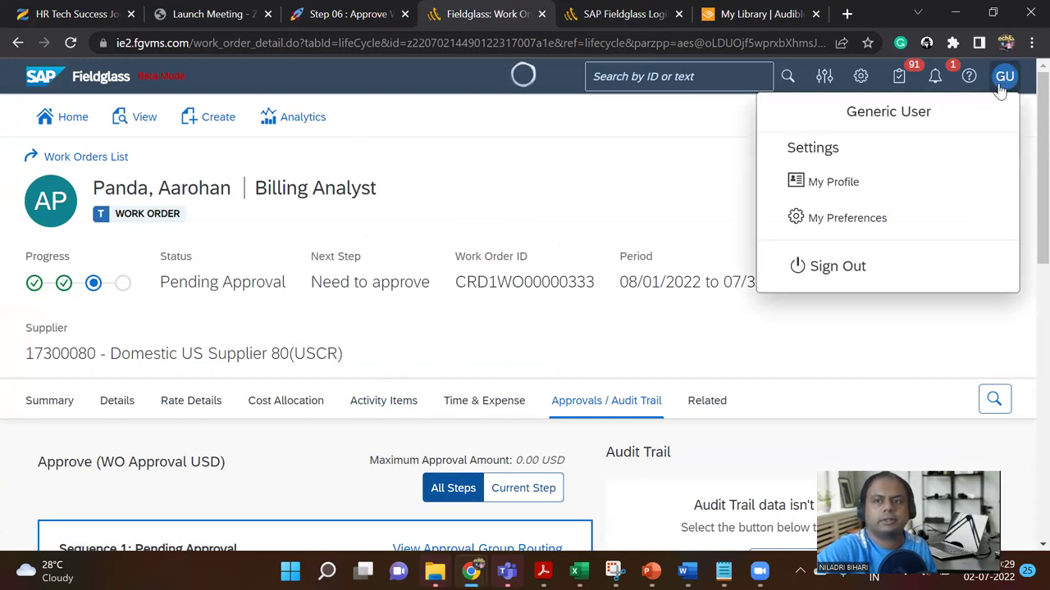
{"action": "left_click", "coordinate": [849, 273]}
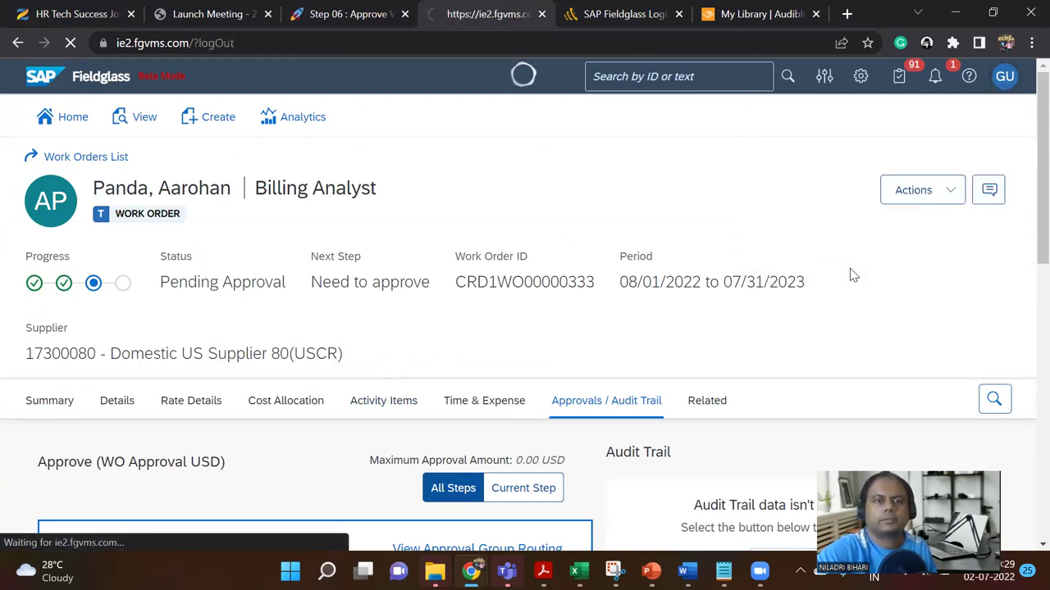
Step: Sign in as the supplier user using the saved browser login
{"action": "scroll", "coordinate": [731, 404], "scroll_direction": "down", "scroll_amount": 1}
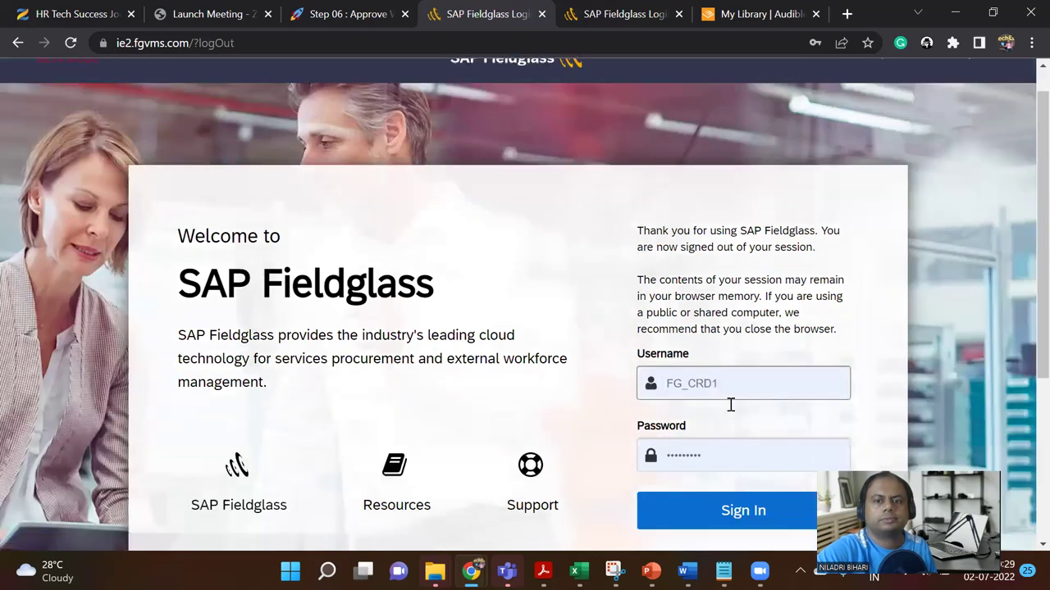
{"action": "scroll", "coordinate": [731, 404], "scroll_direction": "down", "scroll_amount": 1}
{"action": "left_click", "coordinate": [736, 335]}
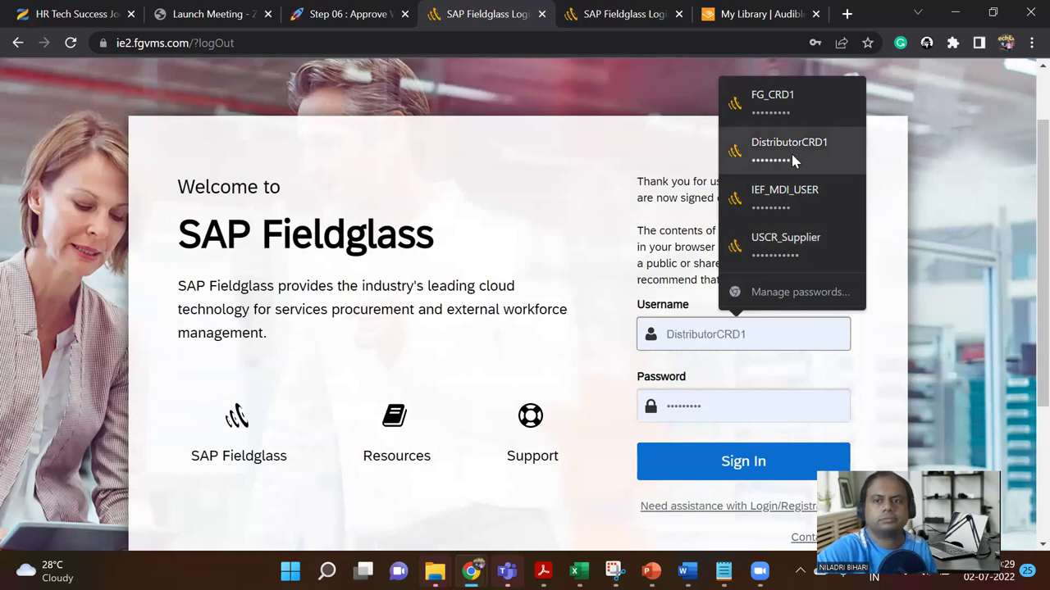
{"action": "left_click", "coordinate": [795, 245]}
{"action": "left_click", "coordinate": [710, 462]}
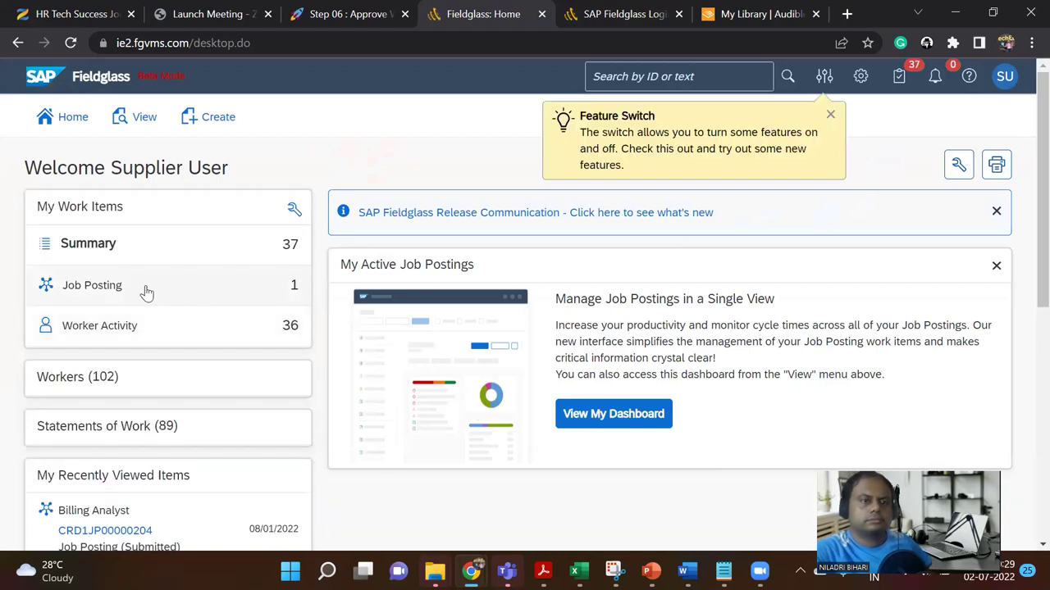
Step: Open the supplier's Billing Analyst job posting CRD1JP00000204 from the job postings list
{"action": "left_click", "coordinate": [119, 294]}
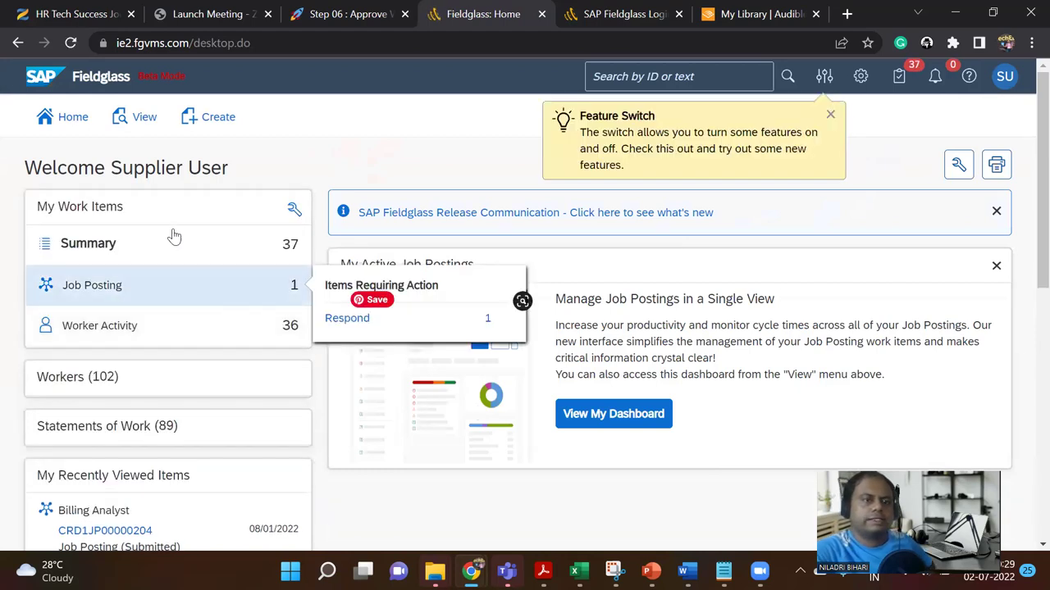
{"action": "left_click", "coordinate": [146, 119]}
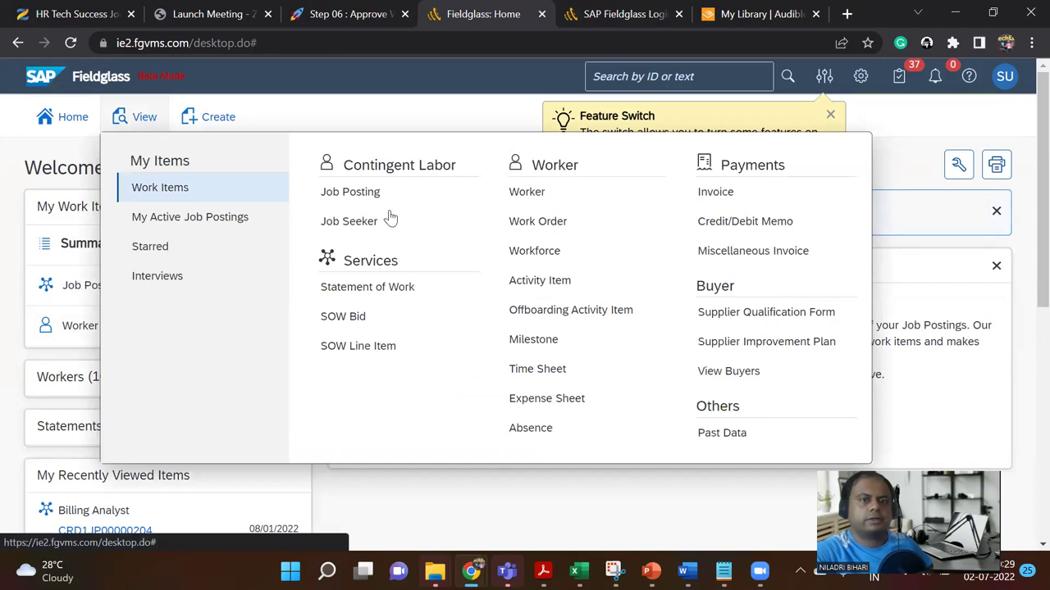
{"action": "left_click", "coordinate": [359, 199]}
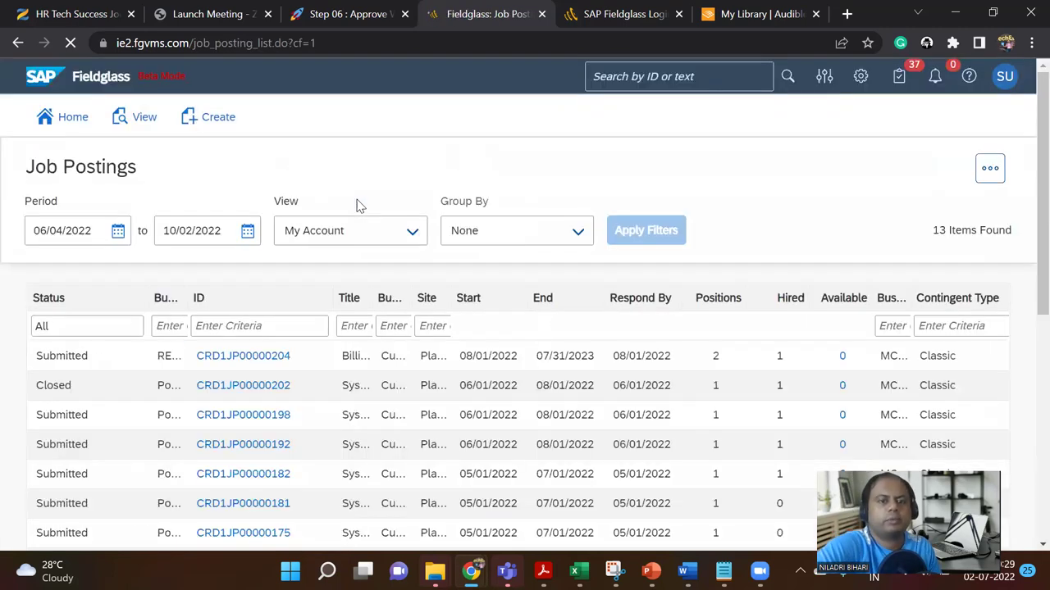
{"action": "left_click", "coordinate": [273, 358]}
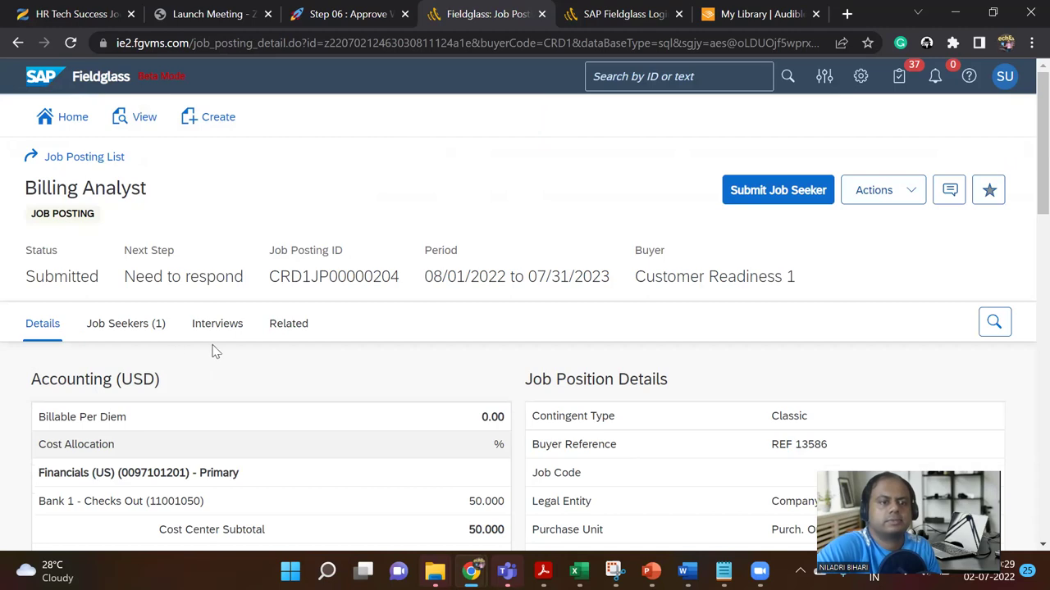
Step: Show the posting's Job Seekers (1) tab, where the candidate reads Work Order Pending Approval
{"action": "left_click", "coordinate": [117, 326]}
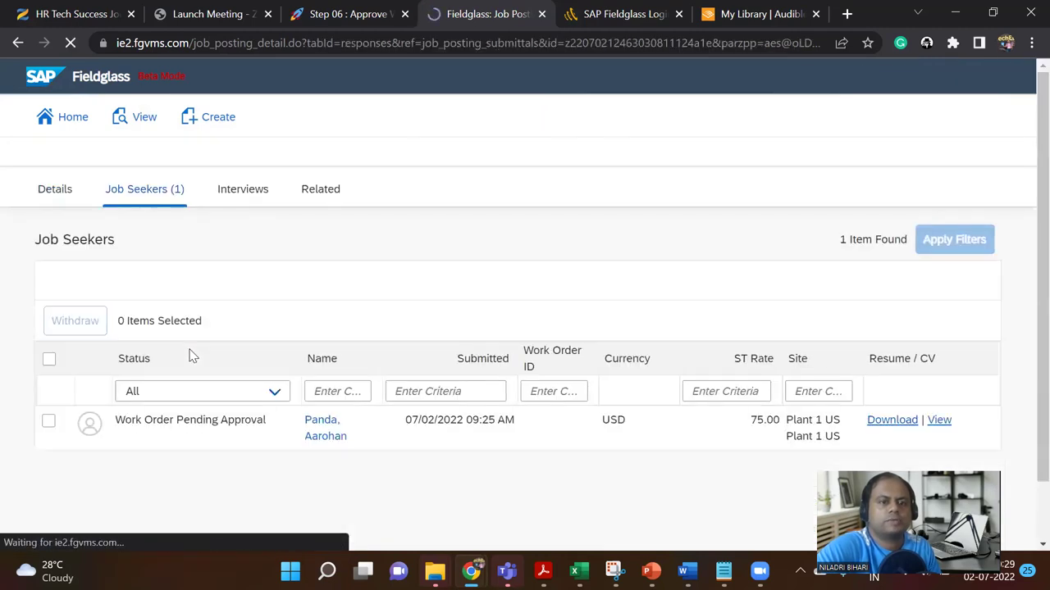
{"action": "scroll", "coordinate": [185, 369], "scroll_direction": "down", "scroll_amount": 3}
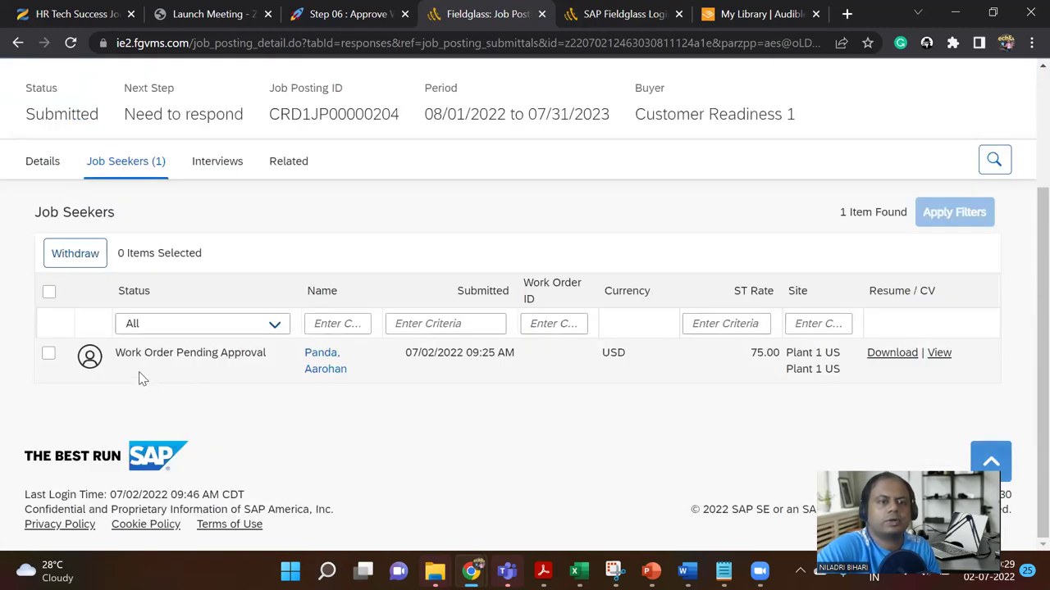
{"action": "left_click_drag", "start_coordinate": [131, 353], "coordinate": [250, 359]}
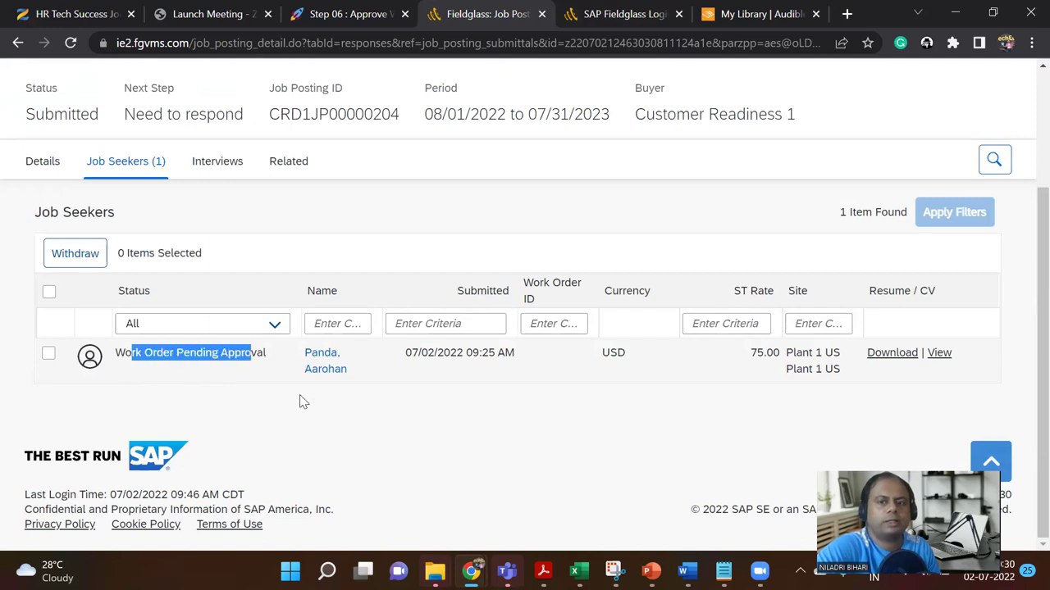
{"action": "left_click", "coordinate": [425, 419]}
{"action": "scroll", "coordinate": [418, 436], "scroll_direction": "up", "scroll_amount": 1}
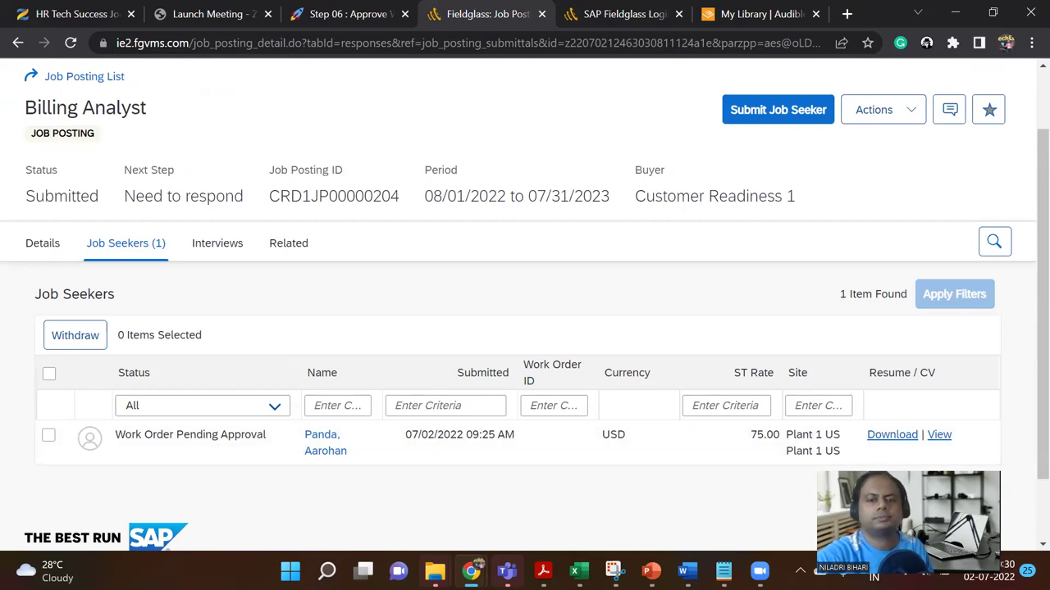
{"action": "key", "text": "alt+Tab"}
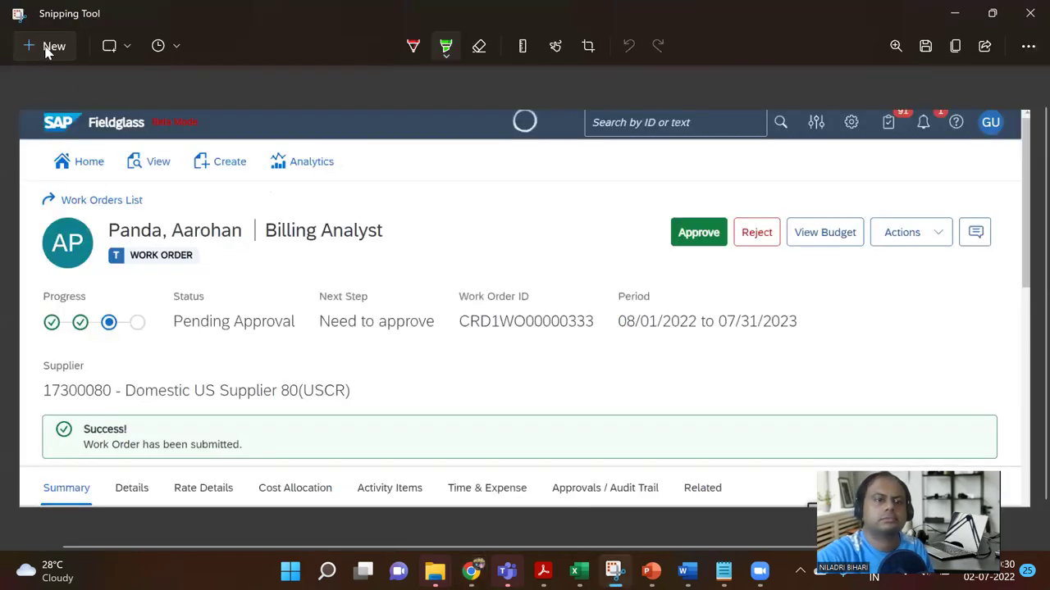
Step: Snip the Billing Analyst job posting page including its Job Seekers section
{"action": "left_click", "coordinate": [47, 47]}
{"action": "left_click_drag", "start_coordinate": [5, 85], "coordinate": [1011, 475]}
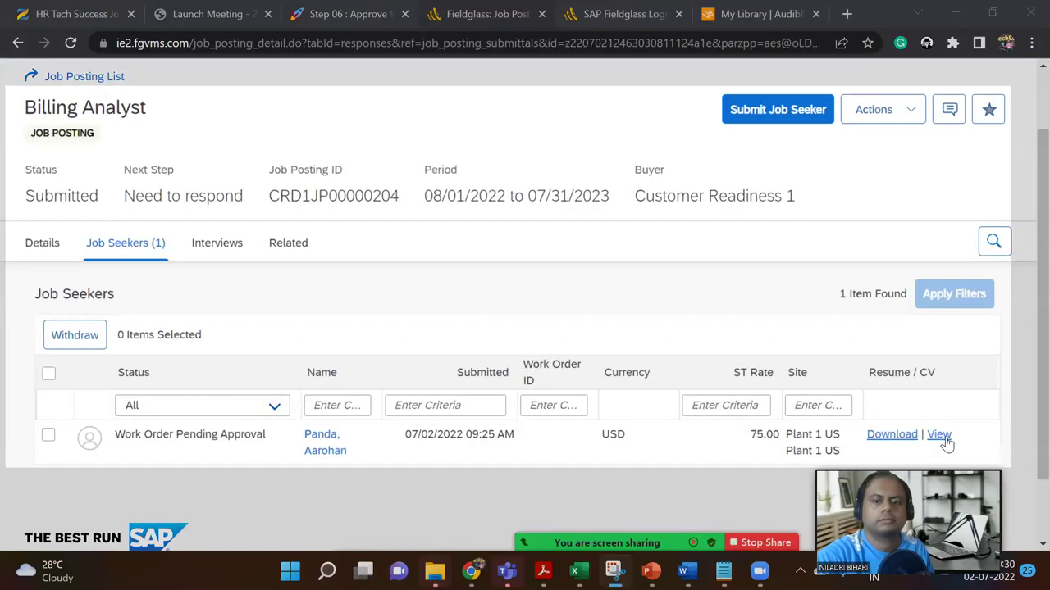
{"action": "mouse_move", "coordinate": [650, 571]}
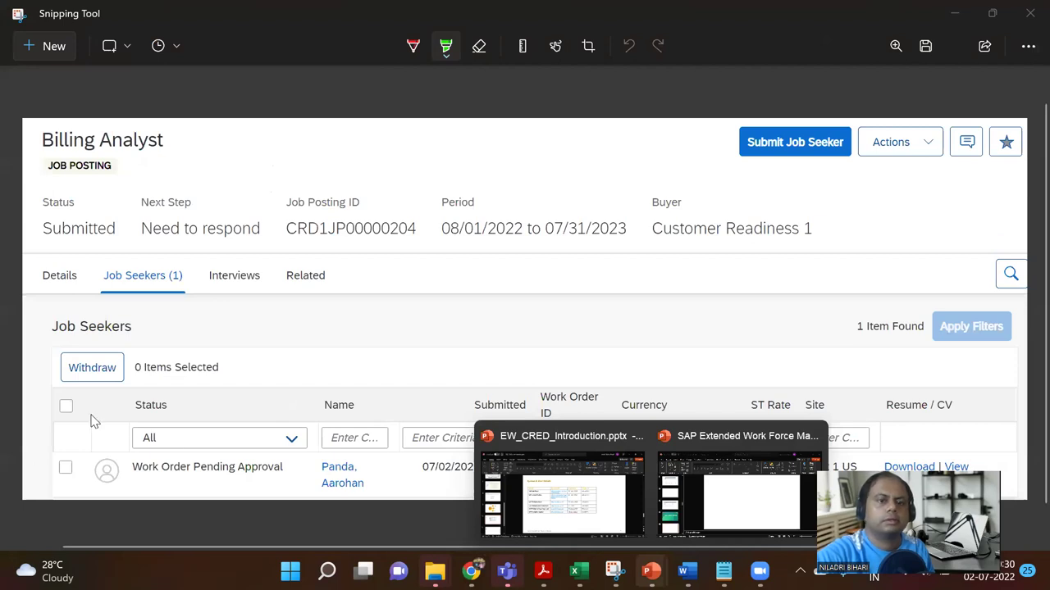
{"action": "key", "text": "alt+Tab"}
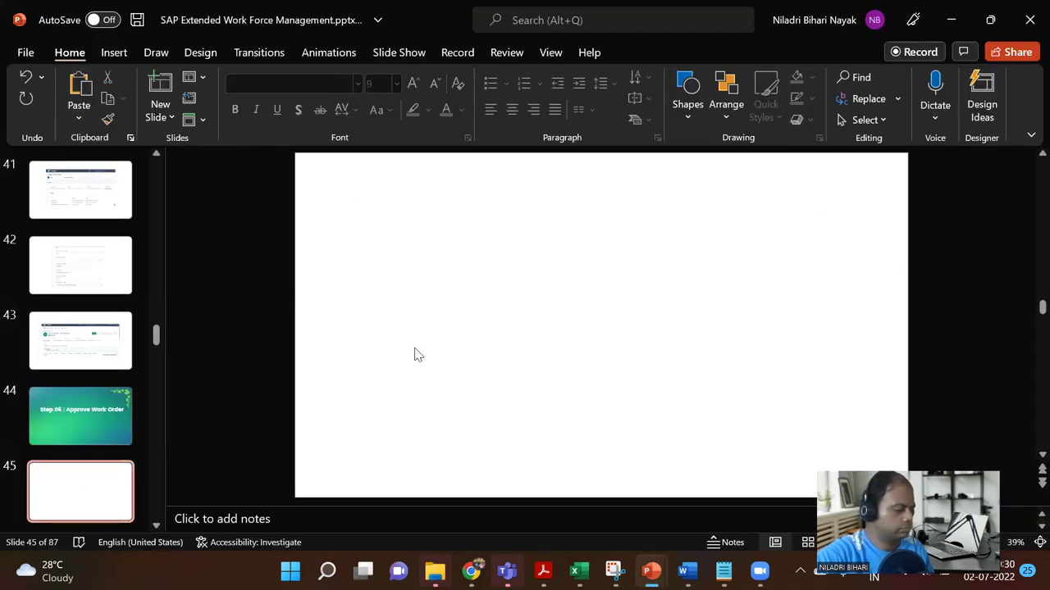
Step: Paste the Job Seekers screenshot on slide 45, enlarged to 15.27 x 40.12 cm
{"action": "key", "text": "ctrl+v"}
{"action": "left_click_drag", "start_coordinate": [796, 403], "coordinate": [822, 435]}
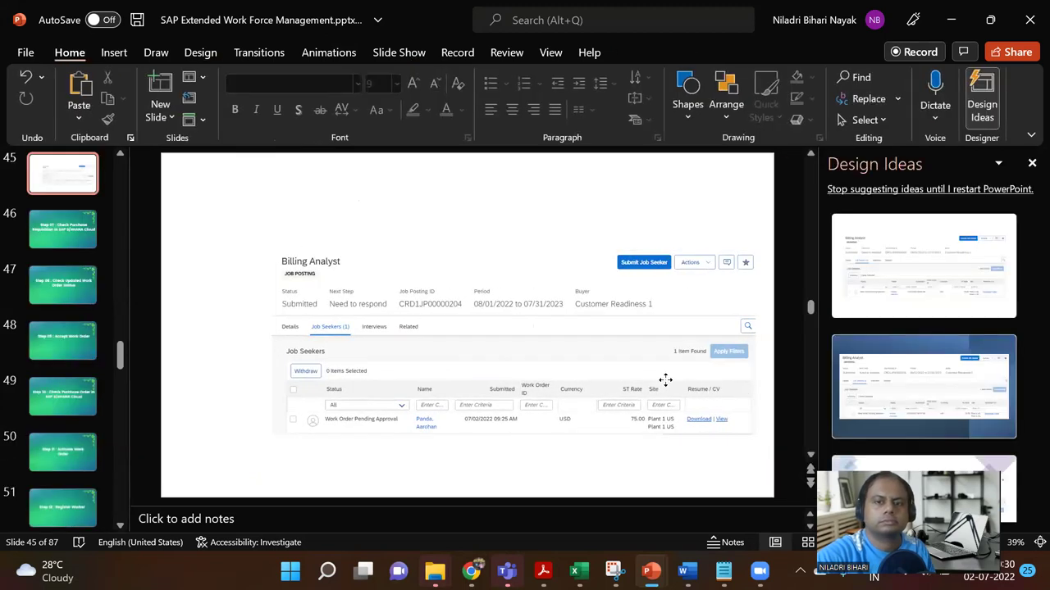
{"action": "left_click", "coordinate": [615, 367]}
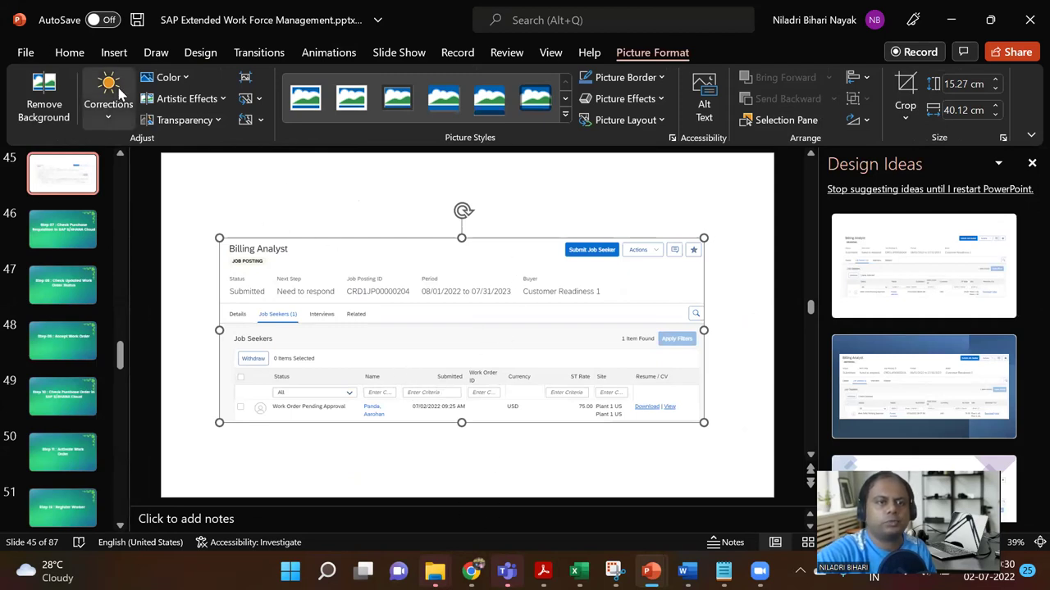
{"action": "left_click", "coordinate": [77, 260]}
Step: Start a new comment on slide 45, then close the comments pane
{"action": "scroll", "coordinate": [77, 260], "scroll_direction": "up", "scroll_amount": 1}
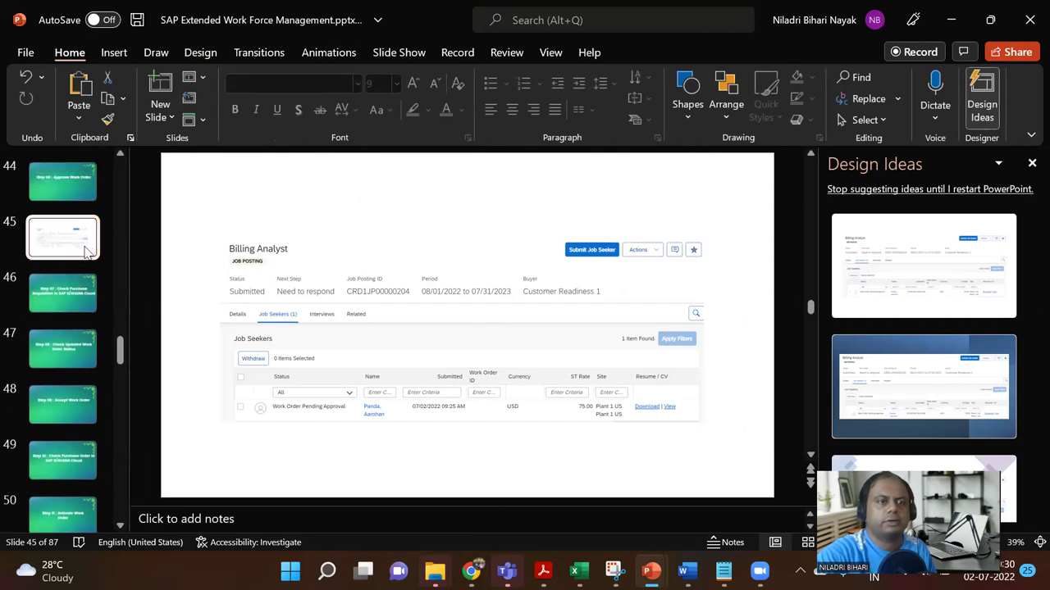
{"action": "left_click", "coordinate": [114, 52]}
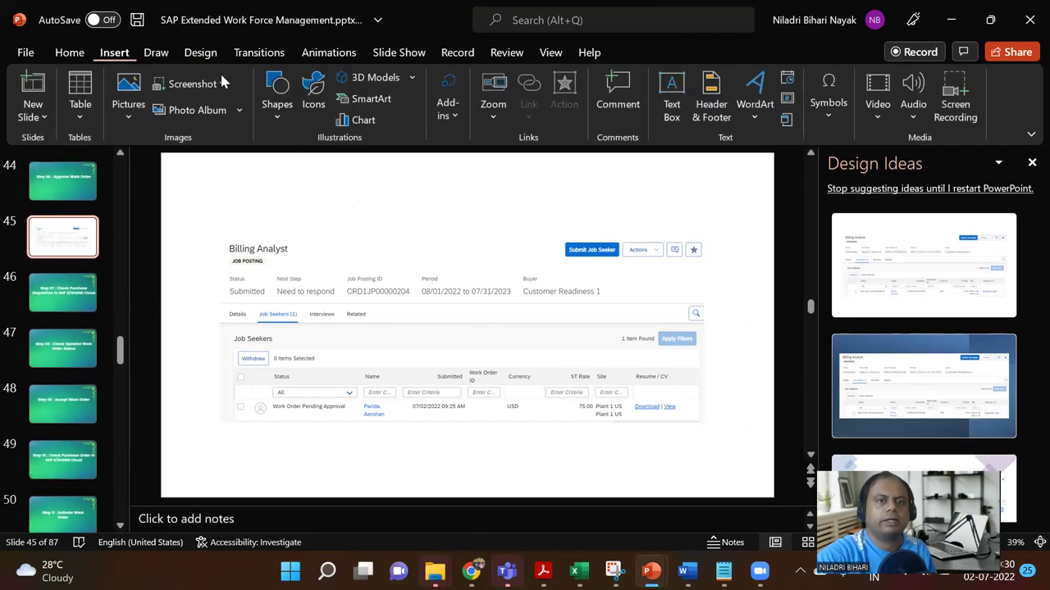
{"action": "left_click", "coordinate": [617, 91]}
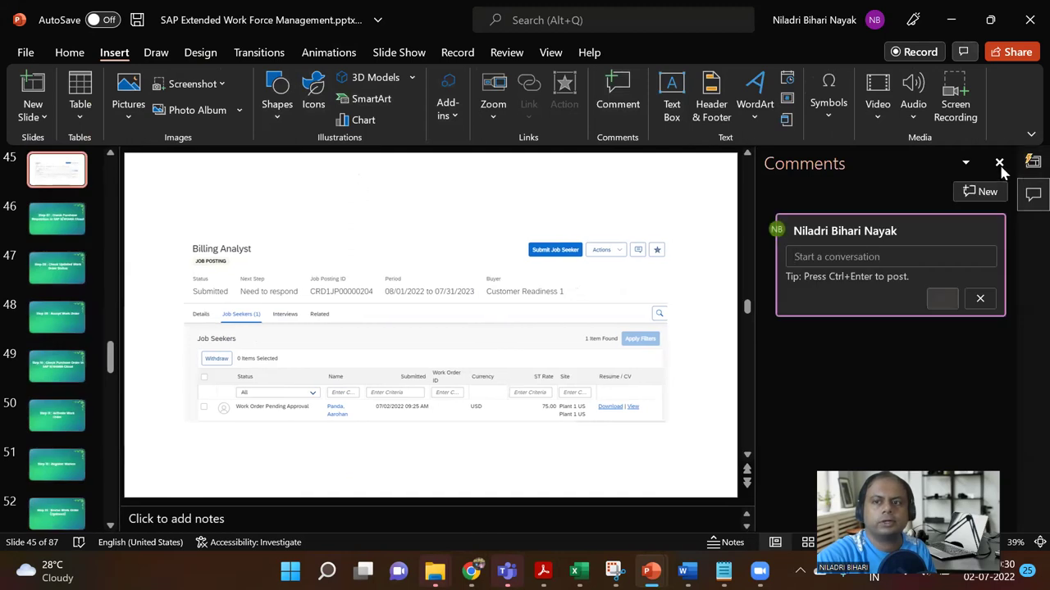
{"action": "left_click", "coordinate": [999, 162]}
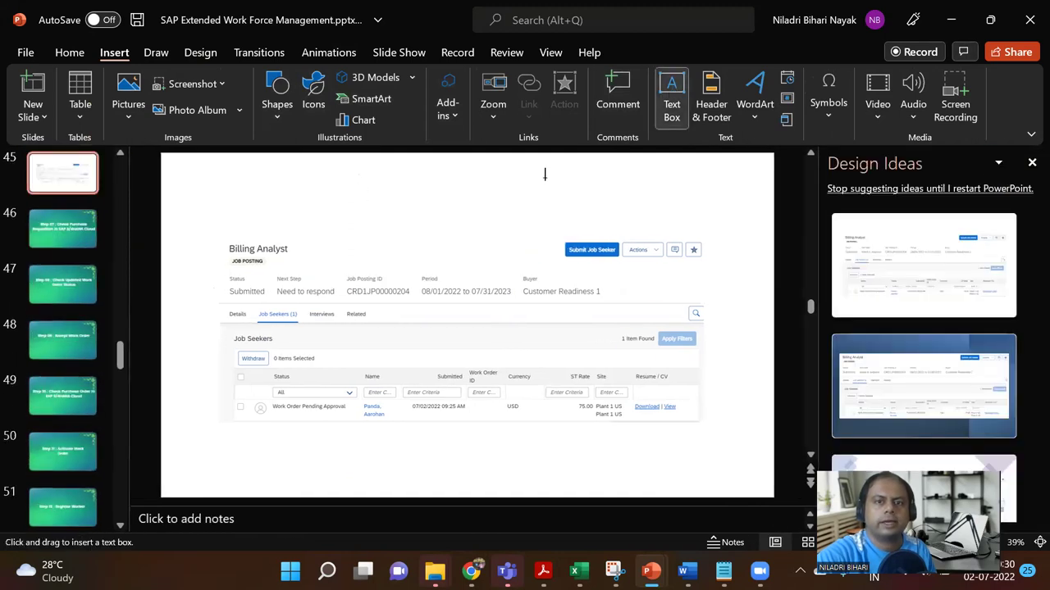
Step: Add a text box above the screenshot on slide 45 reading 'Supplier point of view', fixing the typo
{"action": "left_click", "coordinate": [545, 174]}
{"action": "left_click_drag", "start_coordinate": [549, 205], "coordinate": [675, 206]}
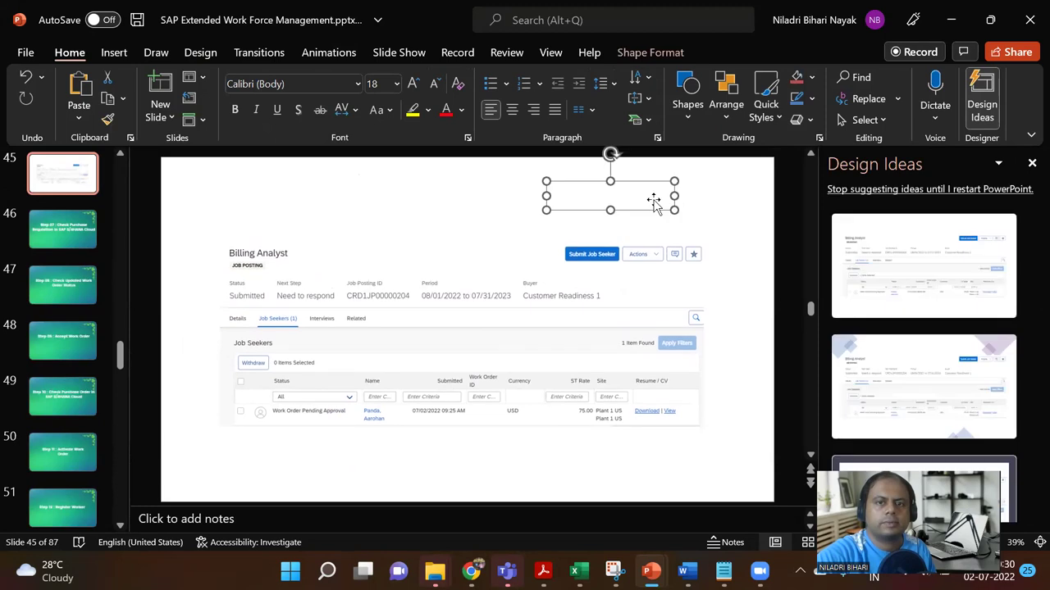
{"action": "type", "text": "Suppliuer point of view"}
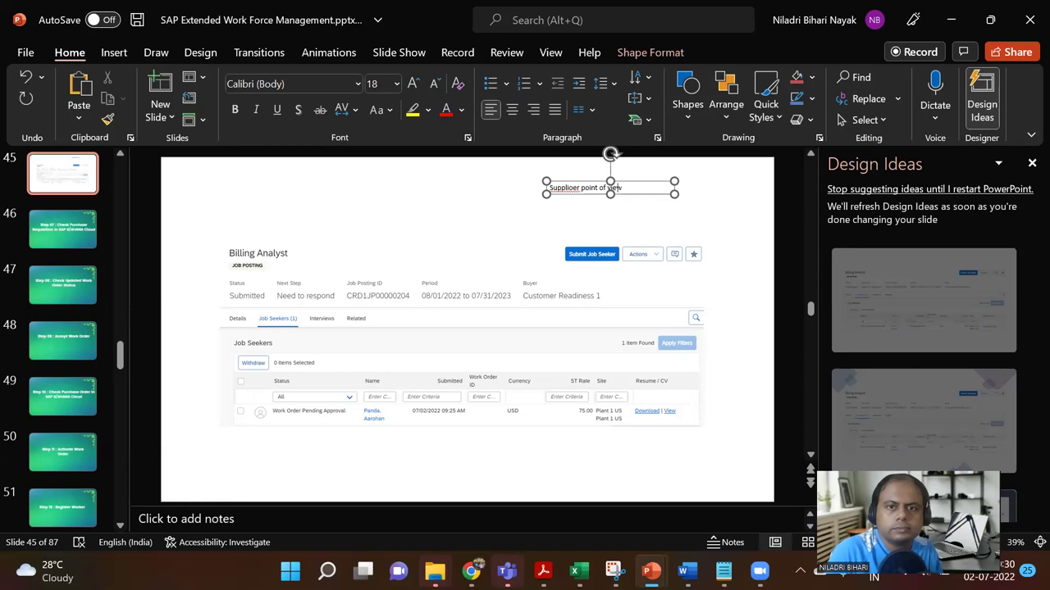
{"action": "key", "text": "BackSpace"}
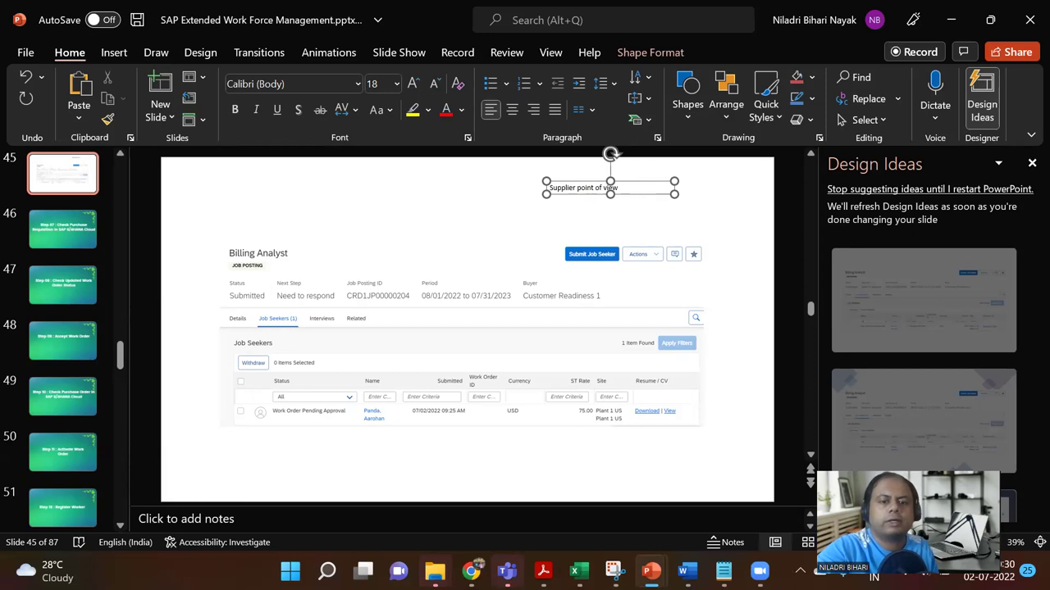
Step: Return to the Fieldglass browser window and open the account menu
{"action": "mouse_move", "coordinate": [472, 572]}
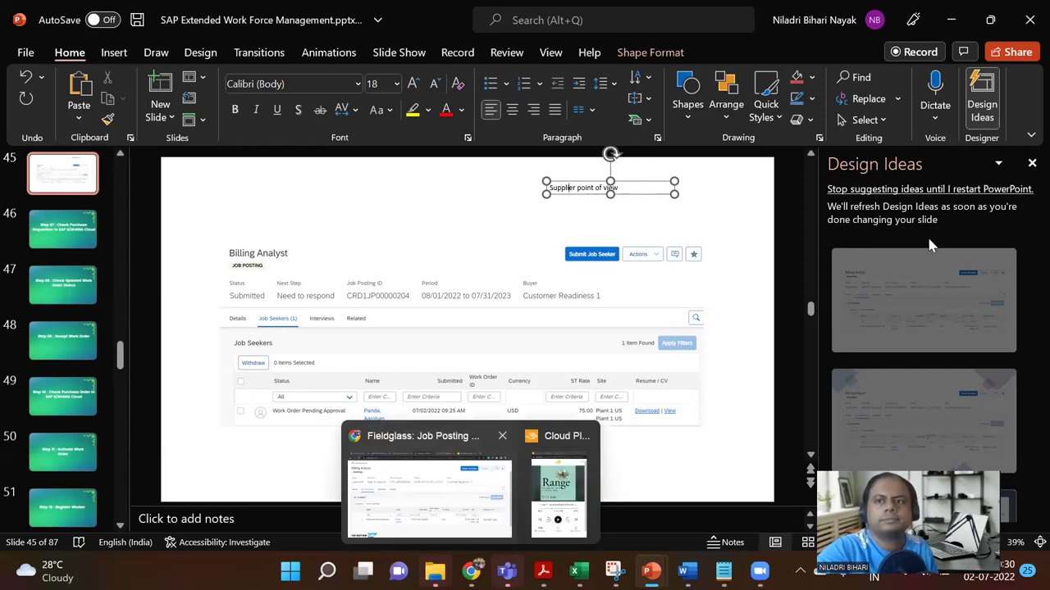
{"action": "left_click", "coordinate": [427, 492]}
{"action": "left_click", "coordinate": [1004, 76]}
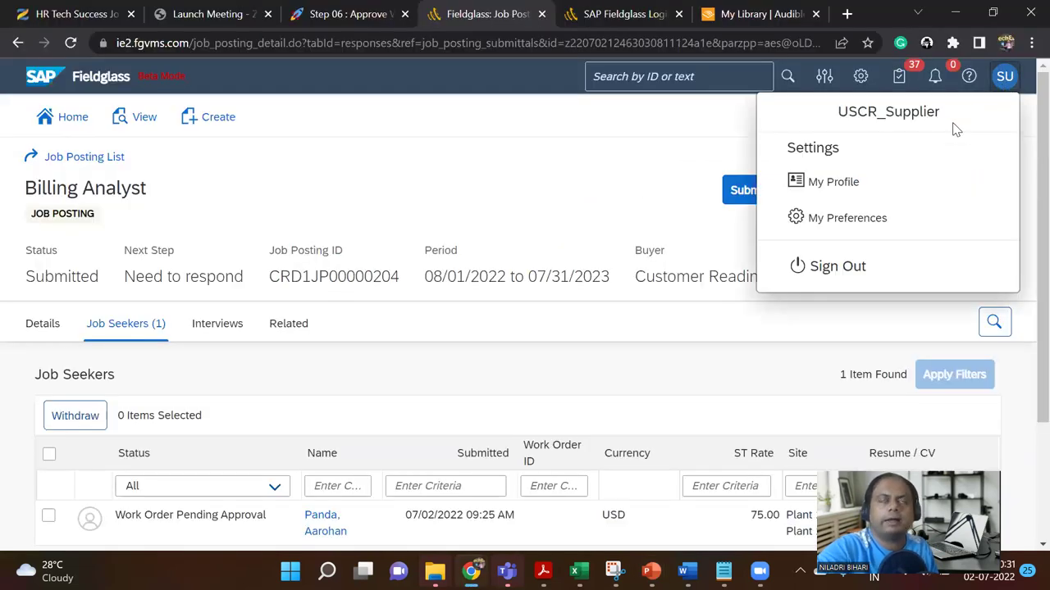
Step: Sign out of the supplier account and sign in with the distributor's saved Chrome login
{"action": "left_click", "coordinate": [838, 273]}
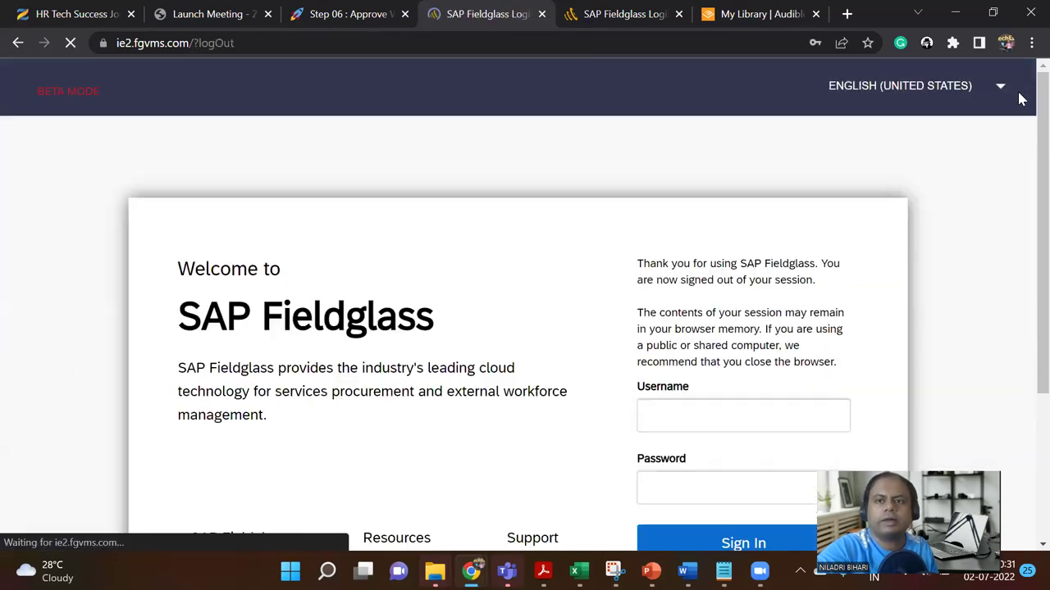
{"action": "scroll", "coordinate": [802, 257], "scroll_direction": "down", "scroll_amount": 2}
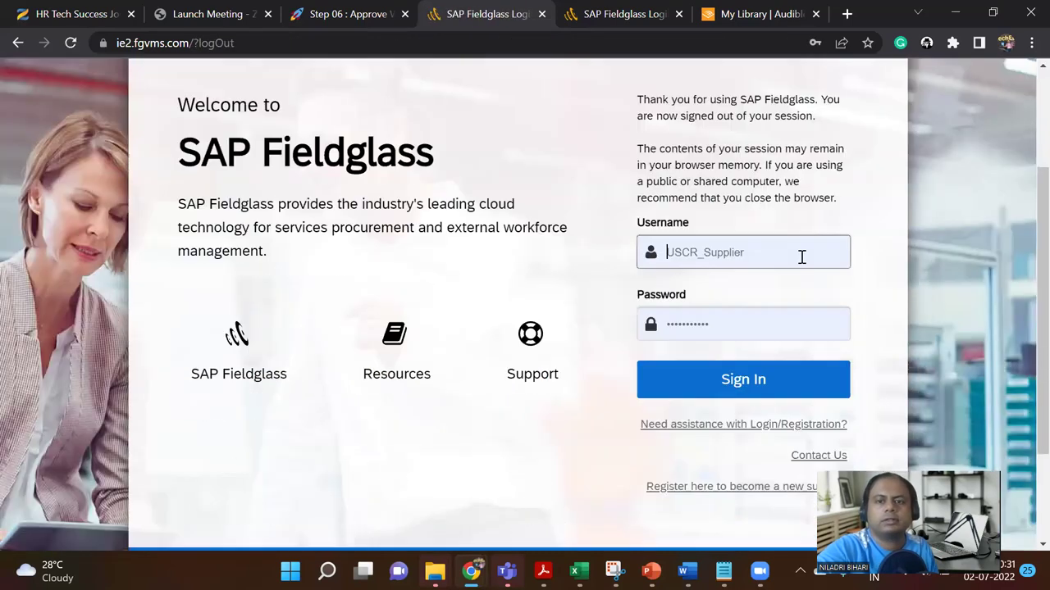
{"action": "left_click", "coordinate": [802, 257]}
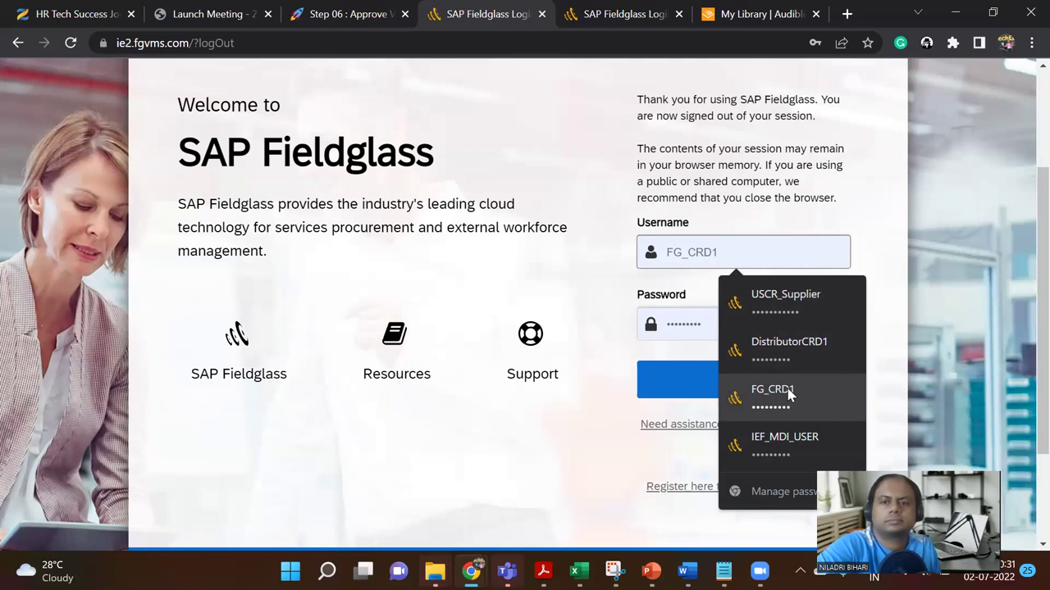
{"action": "left_click", "coordinate": [794, 350]}
{"action": "left_click", "coordinate": [769, 385]}
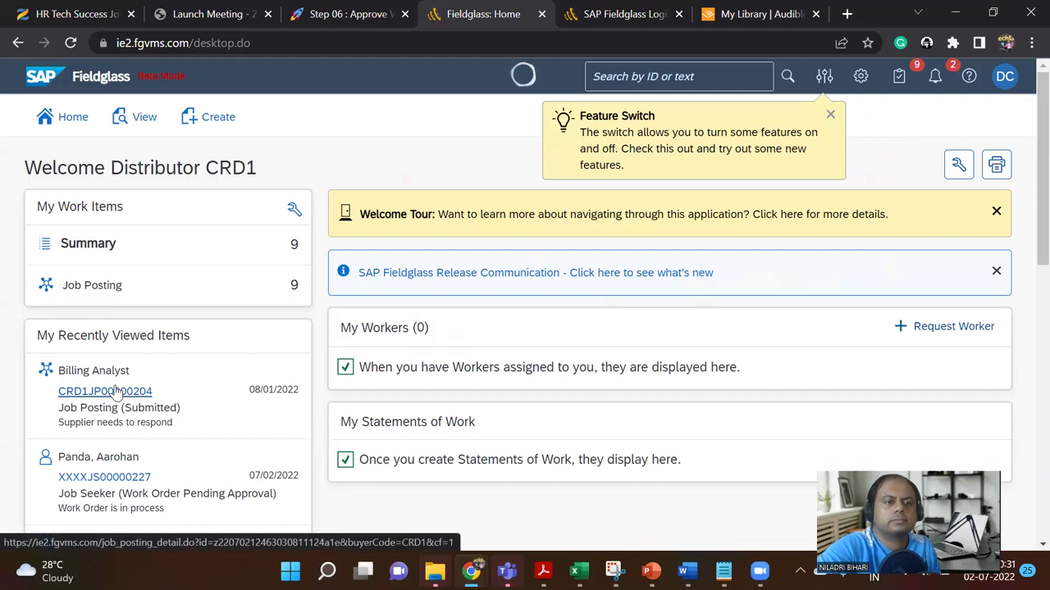
Step: From Billing Analyst posting CRD1JP00000204's Job Seekers, open the candidate's pending-approval work order
{"action": "left_click", "coordinate": [116, 394]}
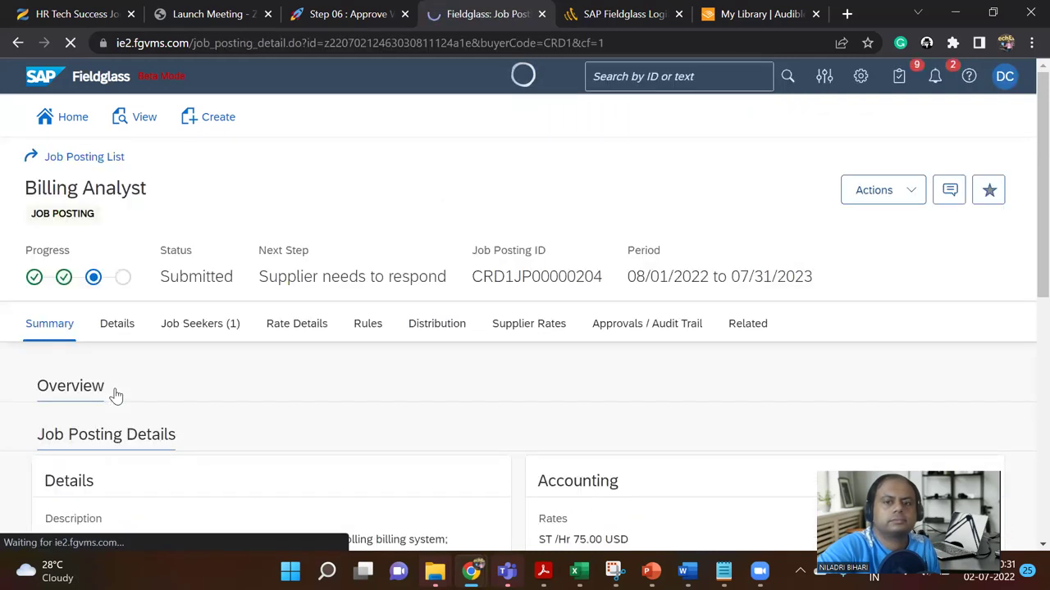
{"action": "left_click", "coordinate": [196, 326]}
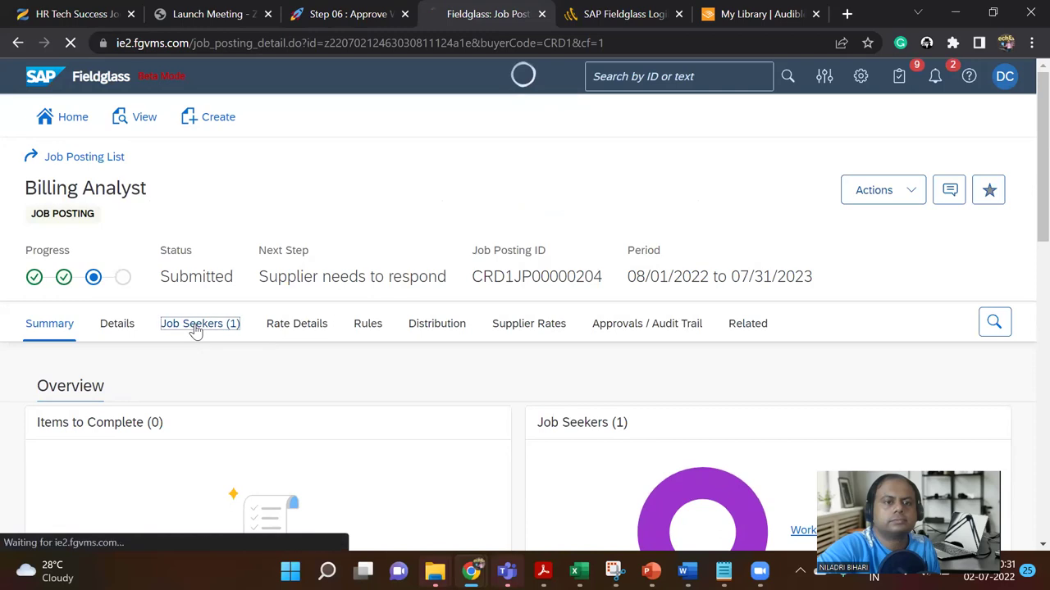
{"action": "scroll", "coordinate": [195, 328], "scroll_direction": "down", "scroll_amount": 2}
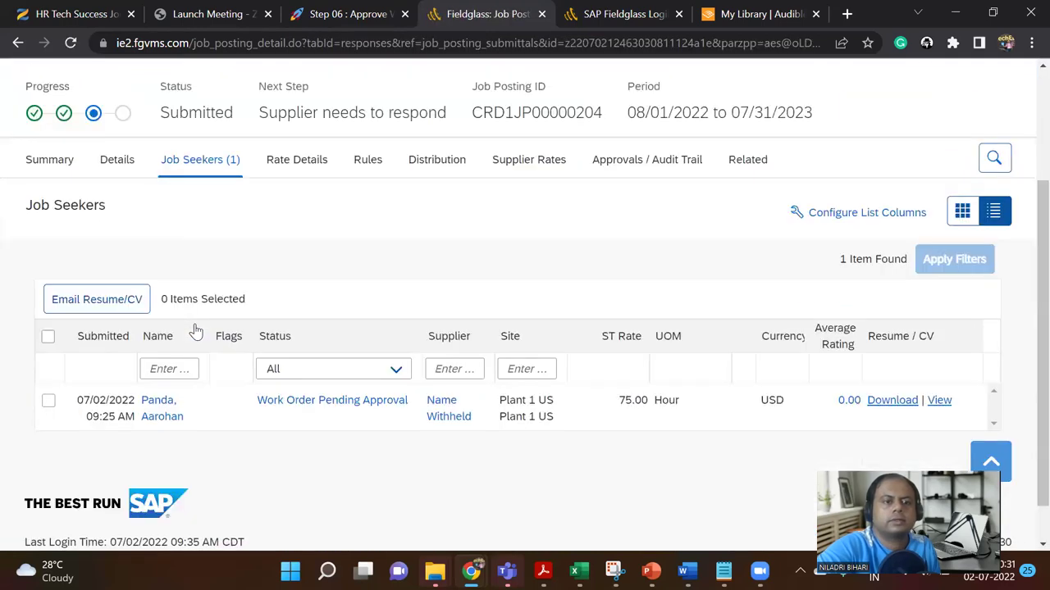
{"action": "left_click", "coordinate": [311, 401]}
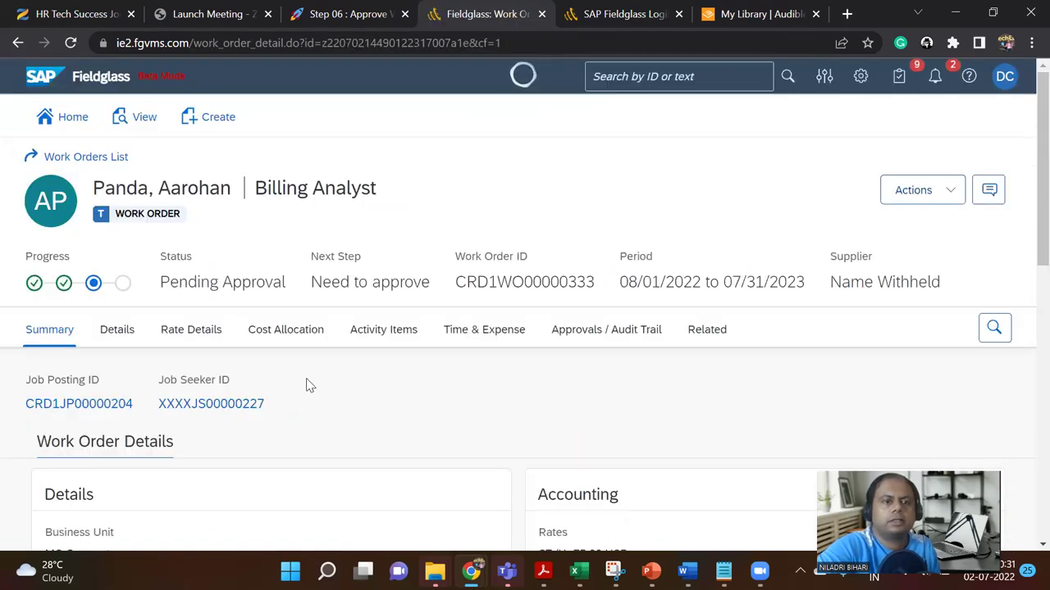
Step: Review the Details tab of work order CRD1WO00000333
{"action": "scroll", "coordinate": [295, 346], "scroll_direction": "down", "scroll_amount": 1}
{"action": "scroll", "coordinate": [295, 347], "scroll_direction": "down", "scroll_amount": 10}
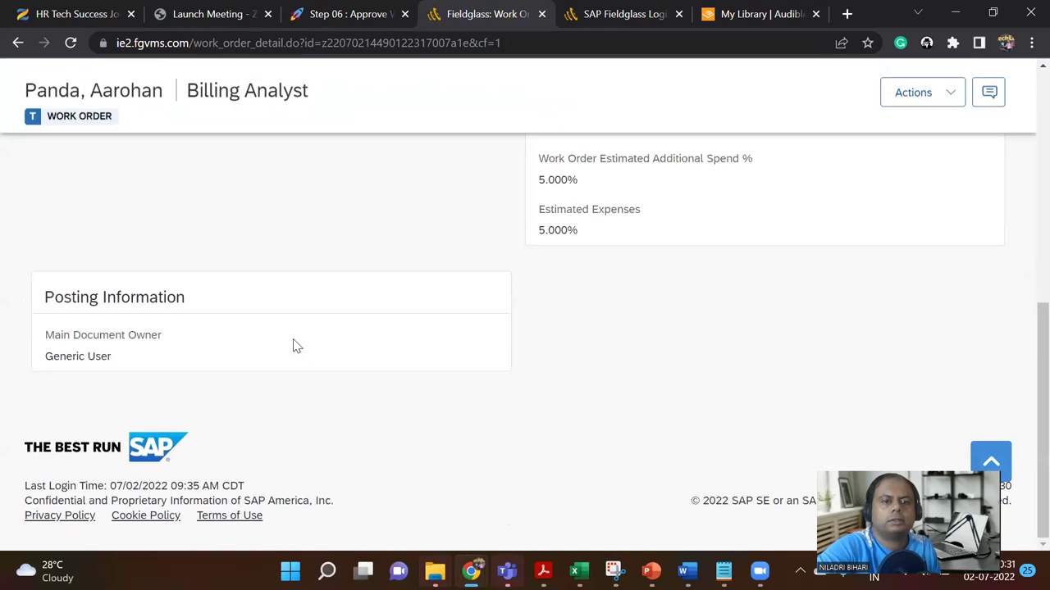
{"action": "scroll", "coordinate": [293, 346], "scroll_direction": "up", "scroll_amount": 8}
{"action": "scroll", "coordinate": [293, 346], "scroll_direction": "up", "scroll_amount": 3}
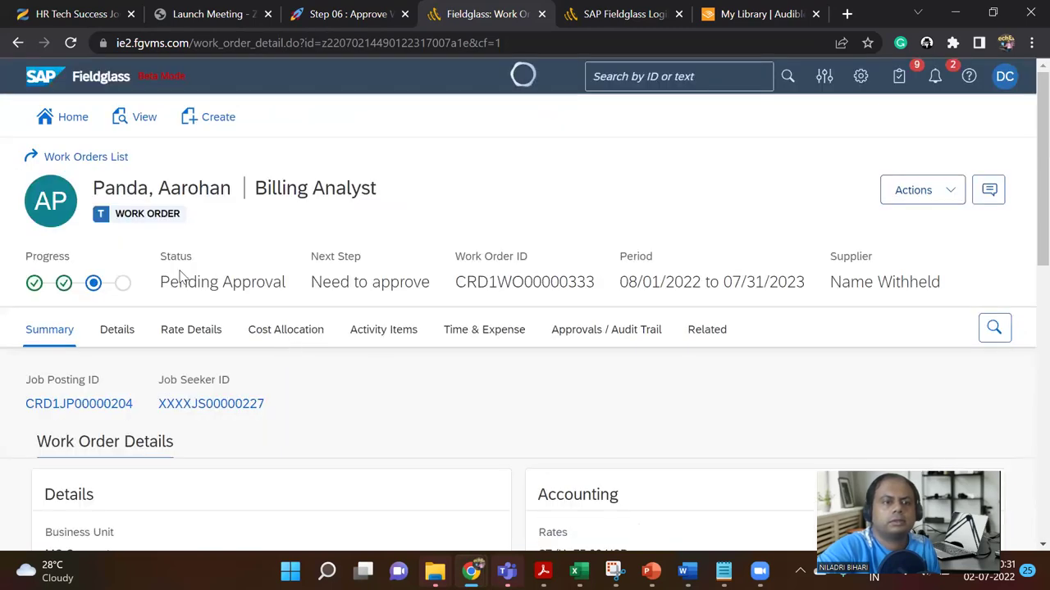
{"action": "left_click", "coordinate": [131, 336]}
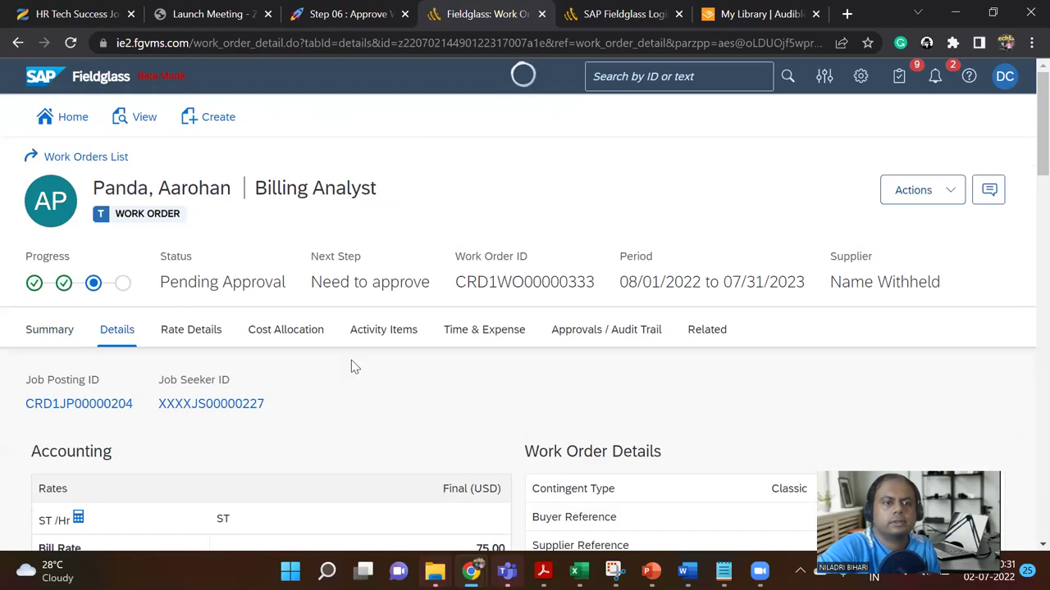
{"action": "scroll", "coordinate": [355, 367], "scroll_direction": "down", "scroll_amount": 3}
{"action": "scroll", "coordinate": [355, 364], "scroll_direction": "down", "scroll_amount": 8}
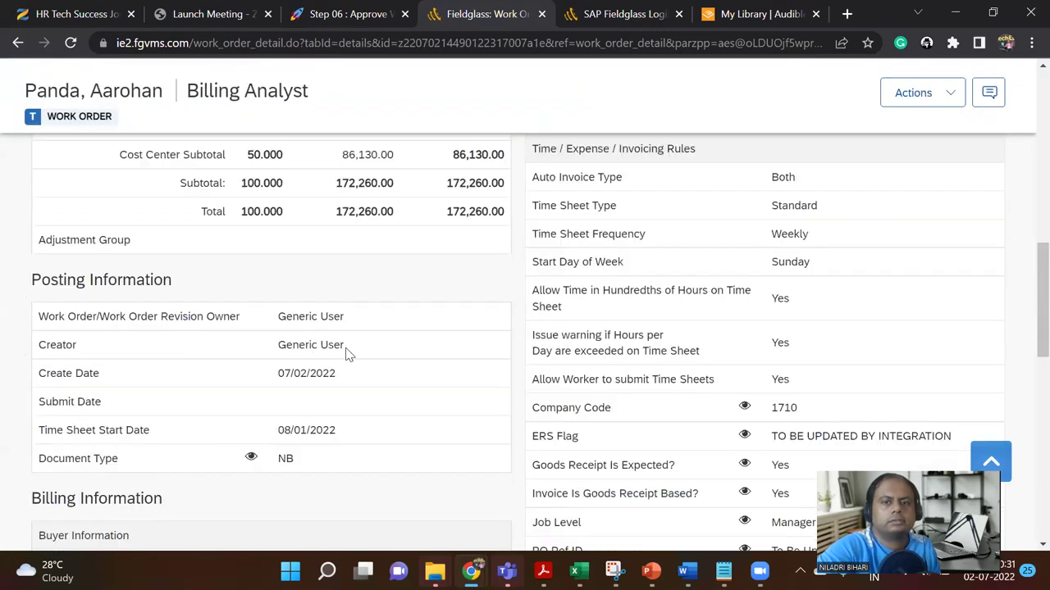
{"action": "scroll", "coordinate": [345, 347], "scroll_direction": "up", "scroll_amount": 12}
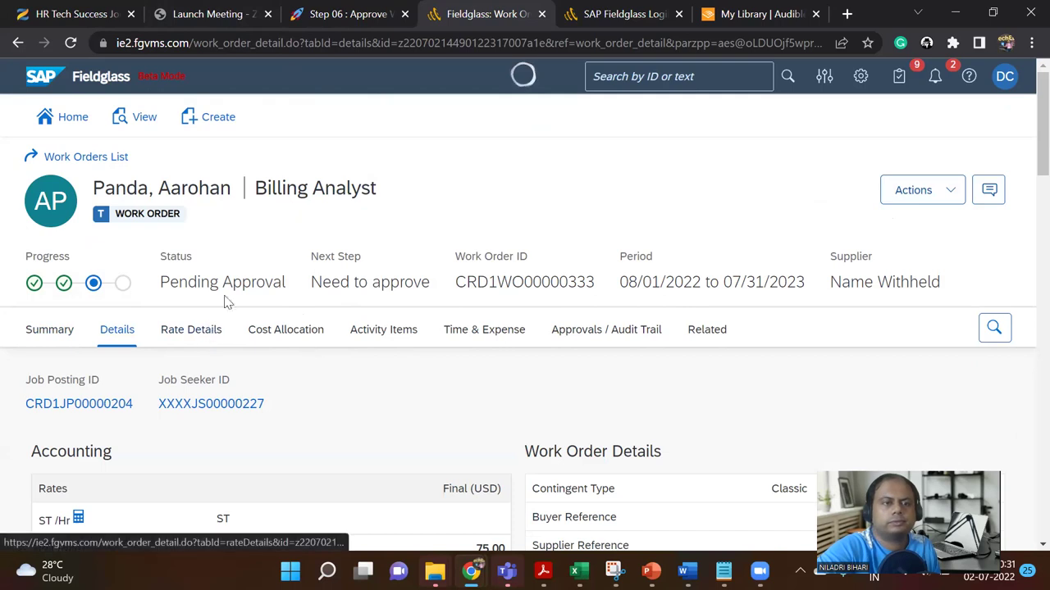
Step: Go back to the work order list, confirm CRD1WO00000333 is Pending Approval, and reopen it
{"action": "left_click", "coordinate": [85, 157]}
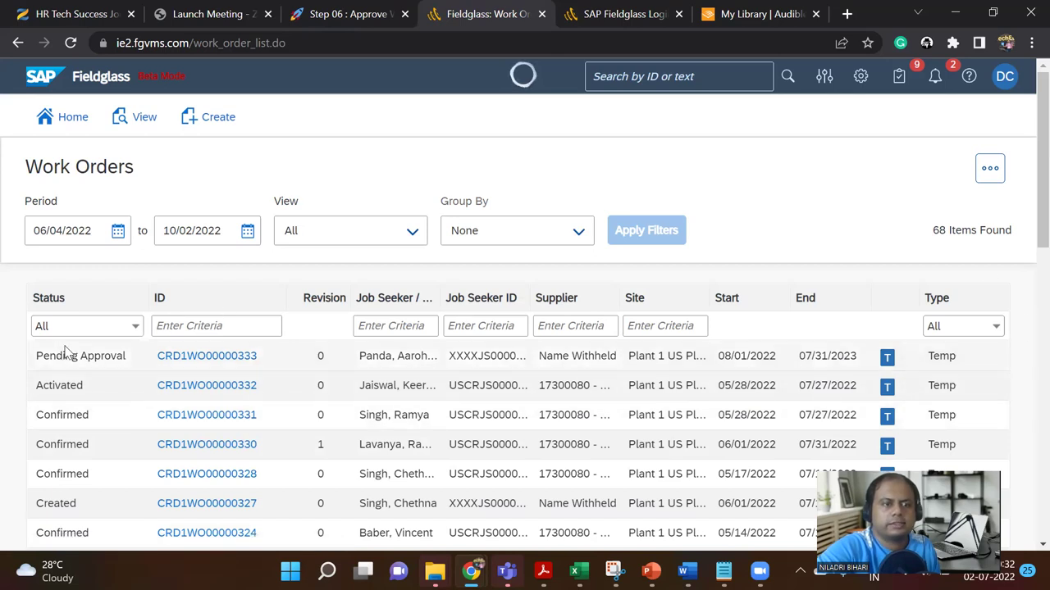
{"action": "left_click_drag", "start_coordinate": [36, 355], "coordinate": [123, 356]}
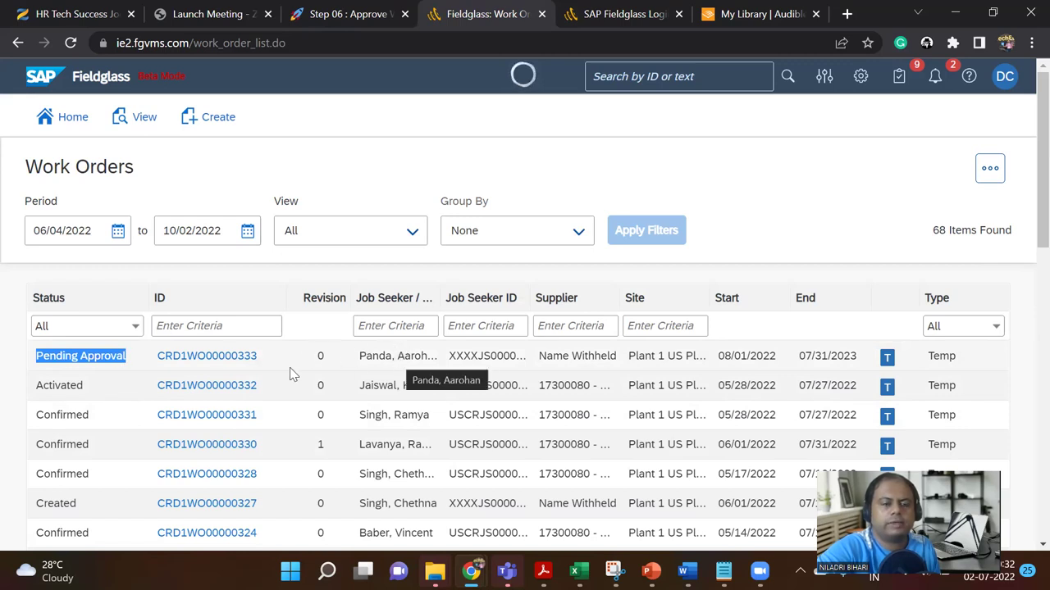
{"action": "left_click", "coordinate": [204, 361]}
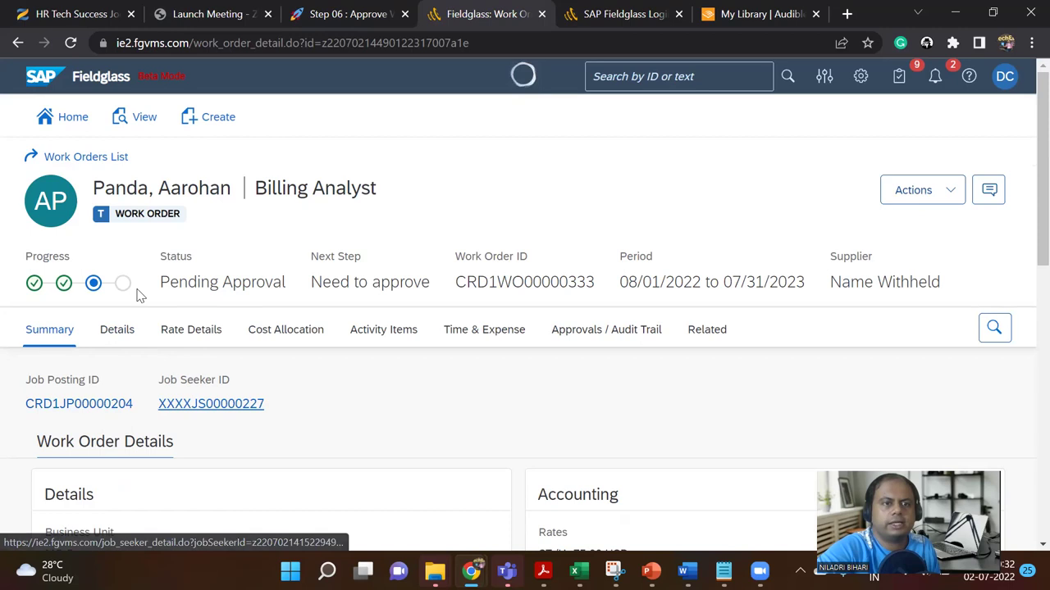
Step: Check the work order's Actions dropdown, then open the DC account menu
{"action": "left_click", "coordinate": [944, 197]}
{"action": "left_click", "coordinate": [719, 237]}
{"action": "left_click", "coordinate": [1004, 77]}
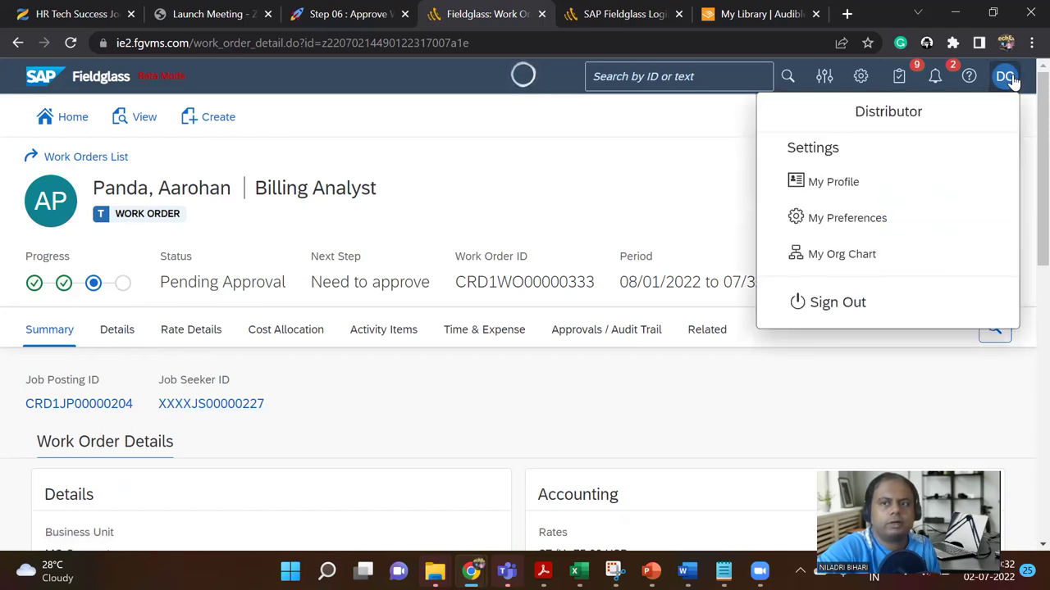
Step: Sign out as the distributor and sign back in with the buyer's saved login
{"action": "left_click", "coordinate": [838, 303]}
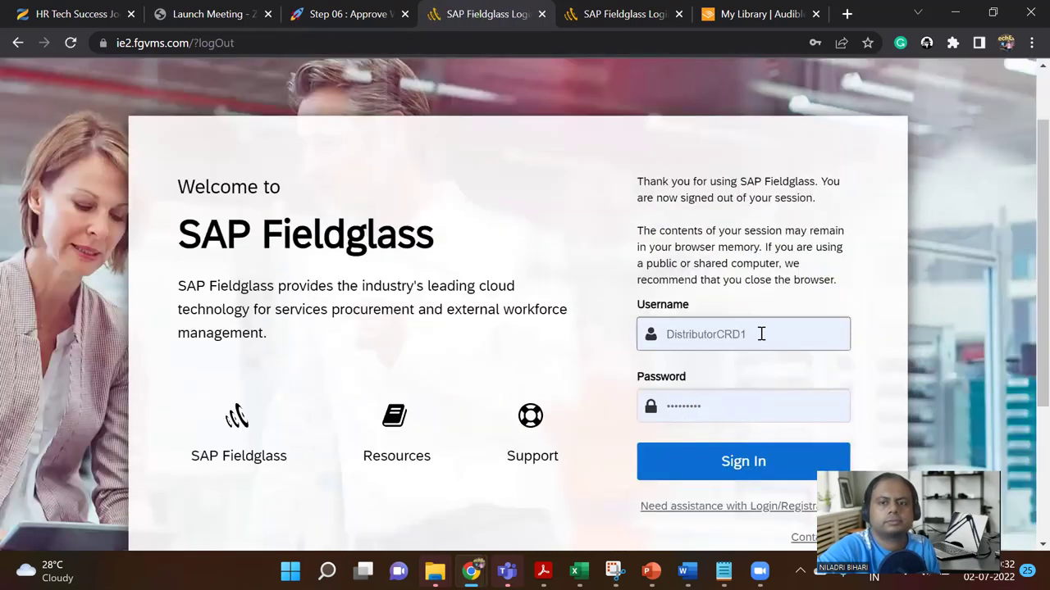
{"action": "left_click", "coordinate": [759, 333]}
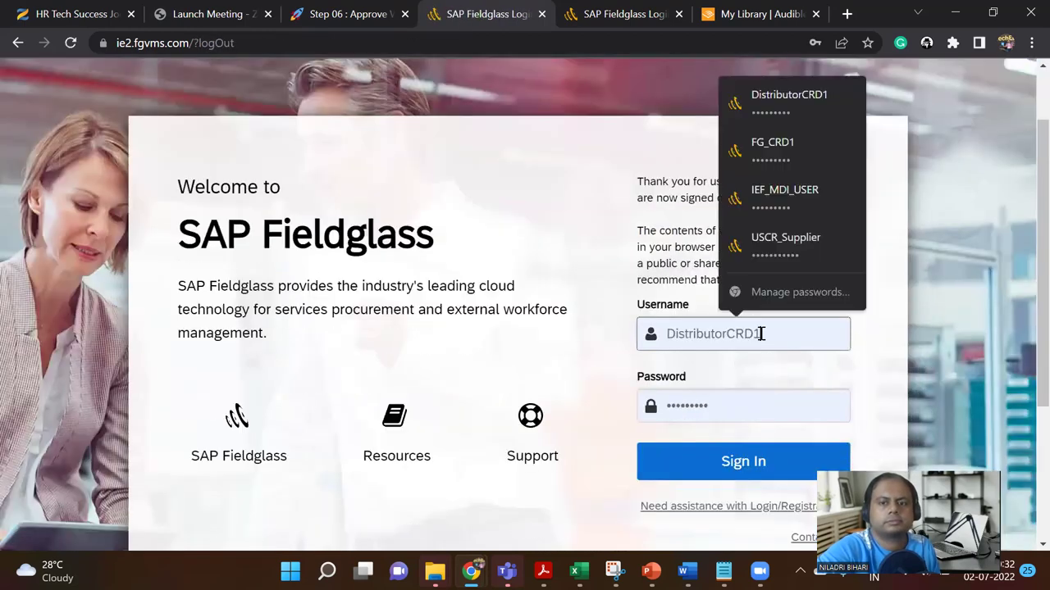
{"action": "left_click", "coordinate": [785, 156]}
{"action": "left_click", "coordinate": [741, 459]}
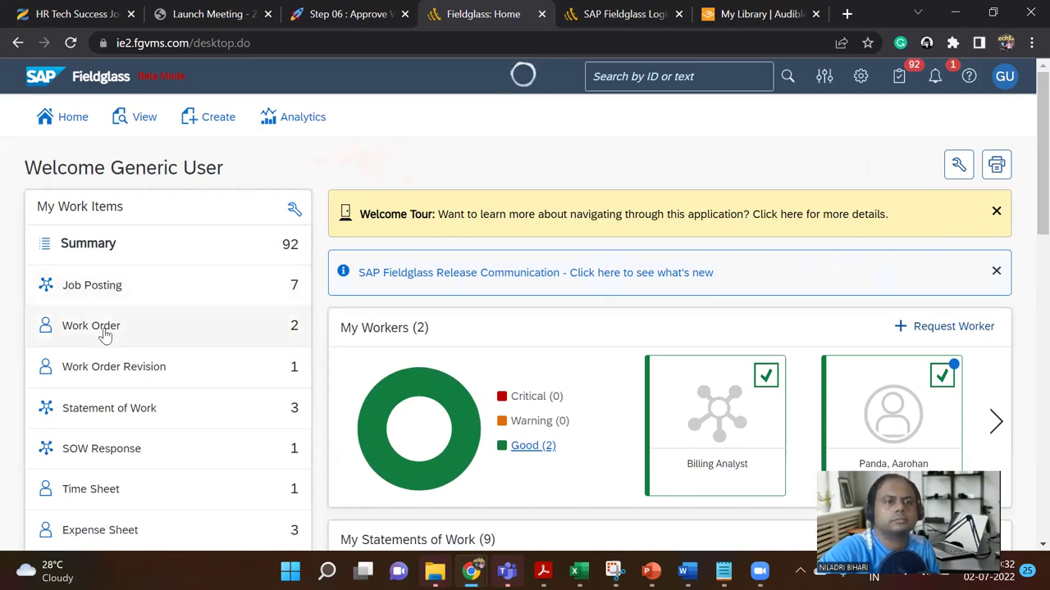
Step: Open the buyer's list of all work orders from the View menu
{"action": "mouse_move", "coordinate": [107, 332]}
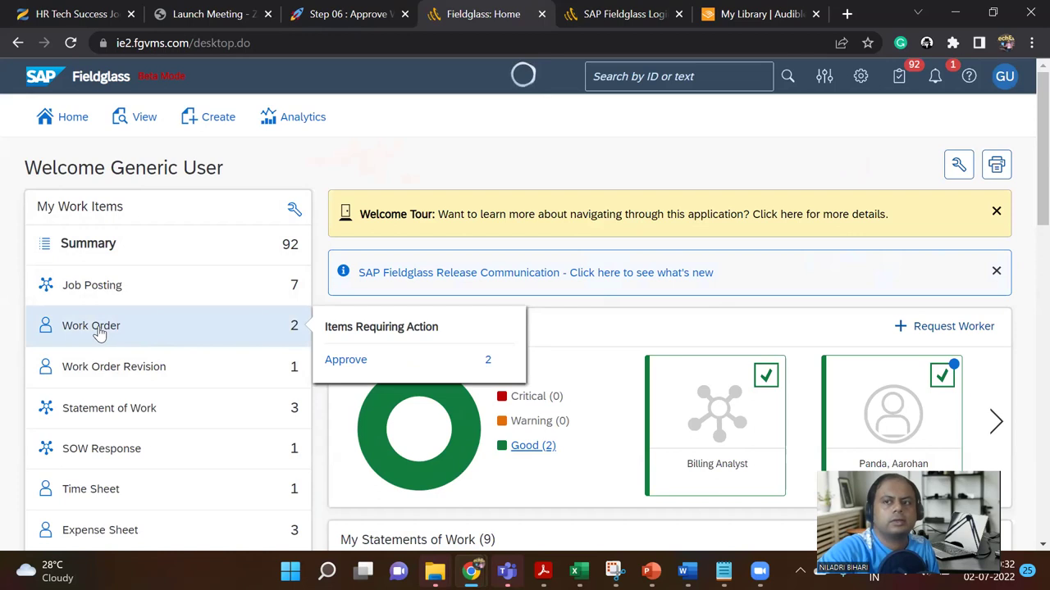
{"action": "double_click", "coordinate": [102, 326]}
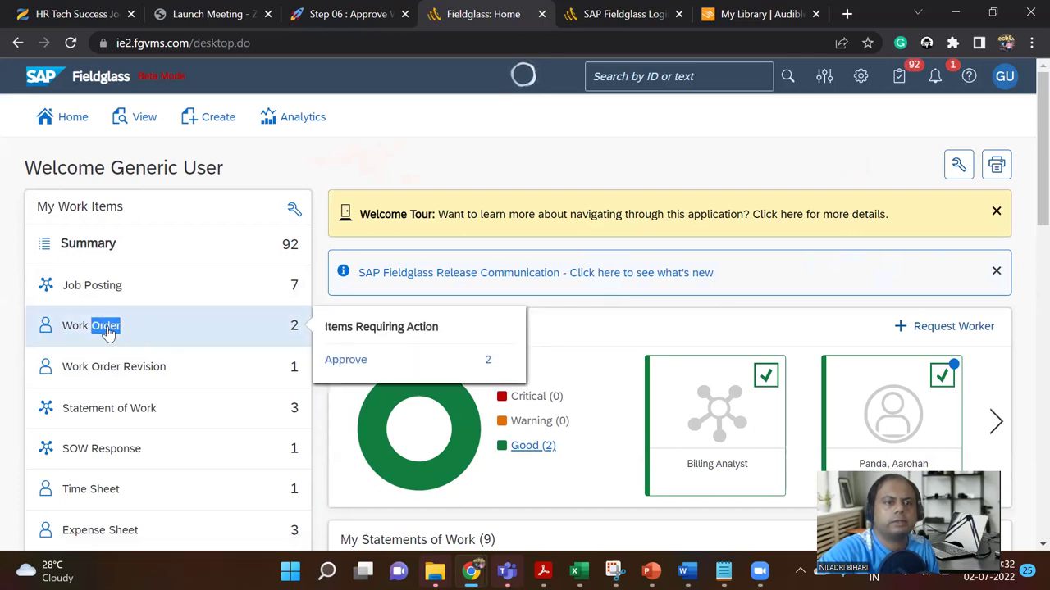
{"action": "left_click", "coordinate": [146, 118]}
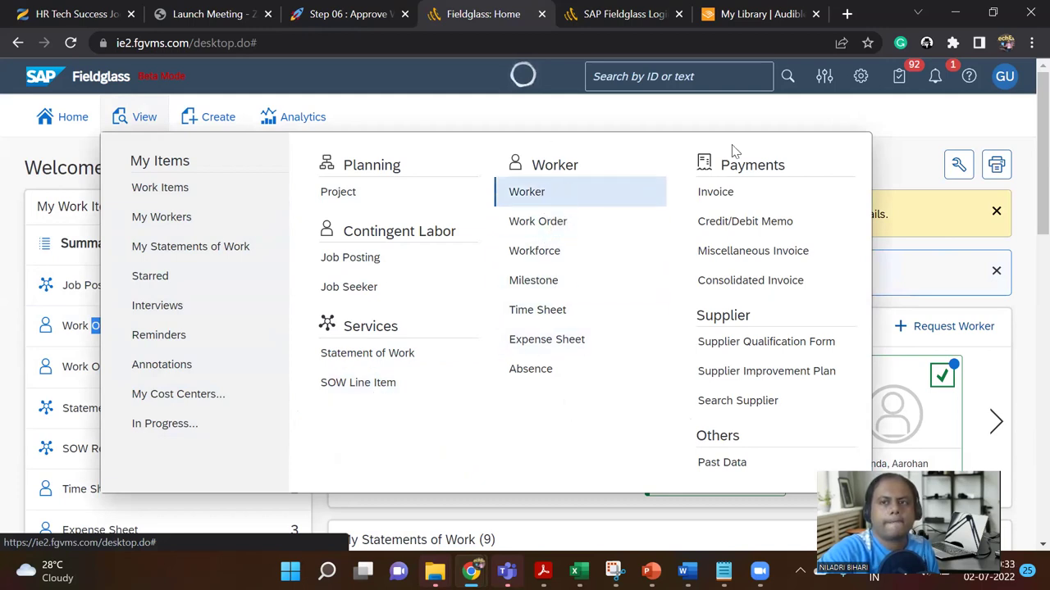
{"action": "left_click", "coordinate": [551, 225]}
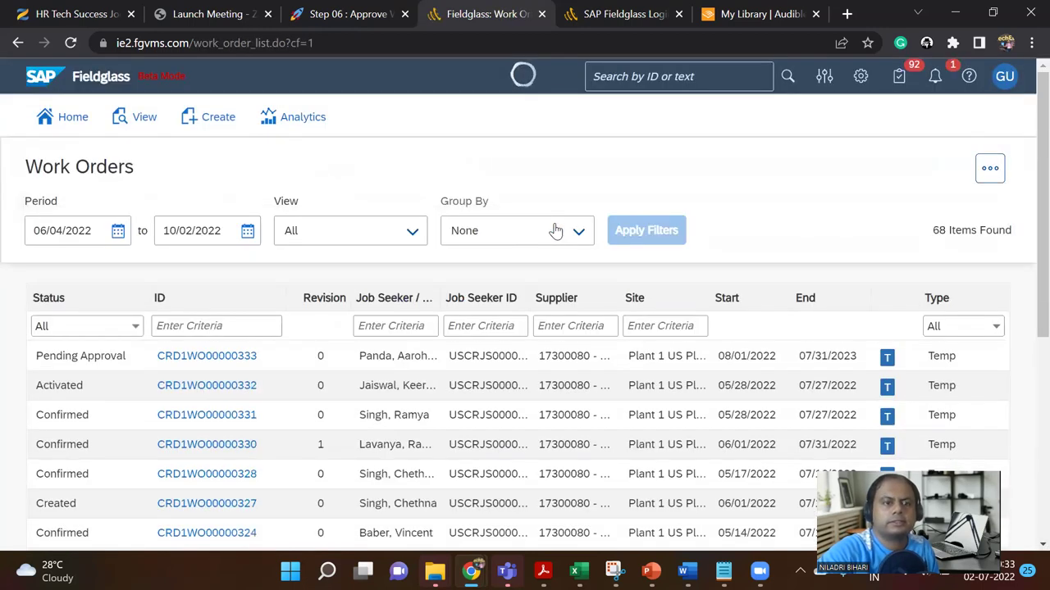
Step: Open work order CRD1WO00000333, check its Actions, then switch to the Notion Step 06 instructions
{"action": "left_click", "coordinate": [235, 366]}
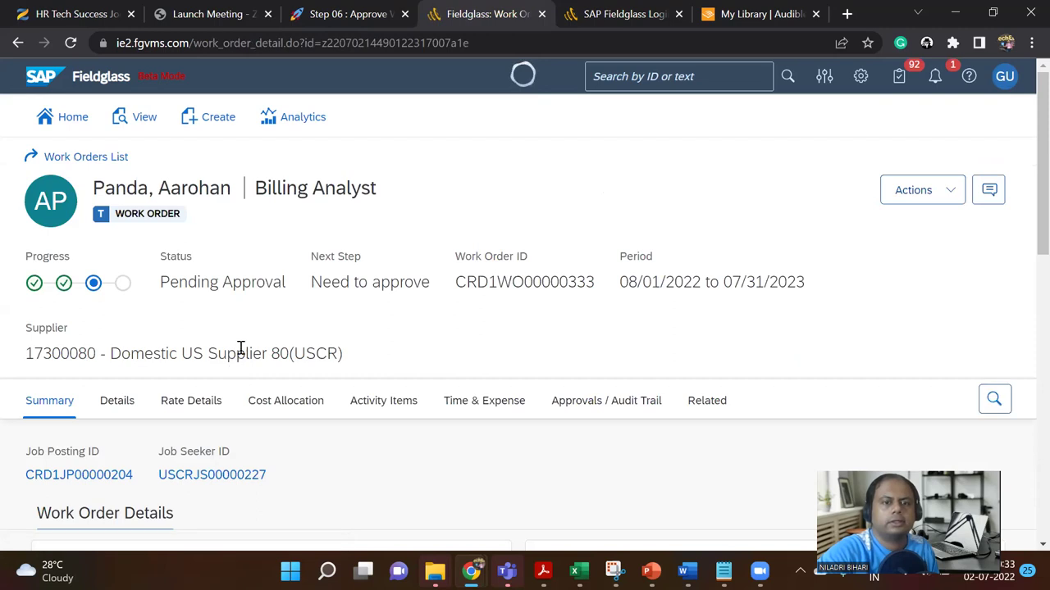
{"action": "left_click", "coordinate": [929, 194]}
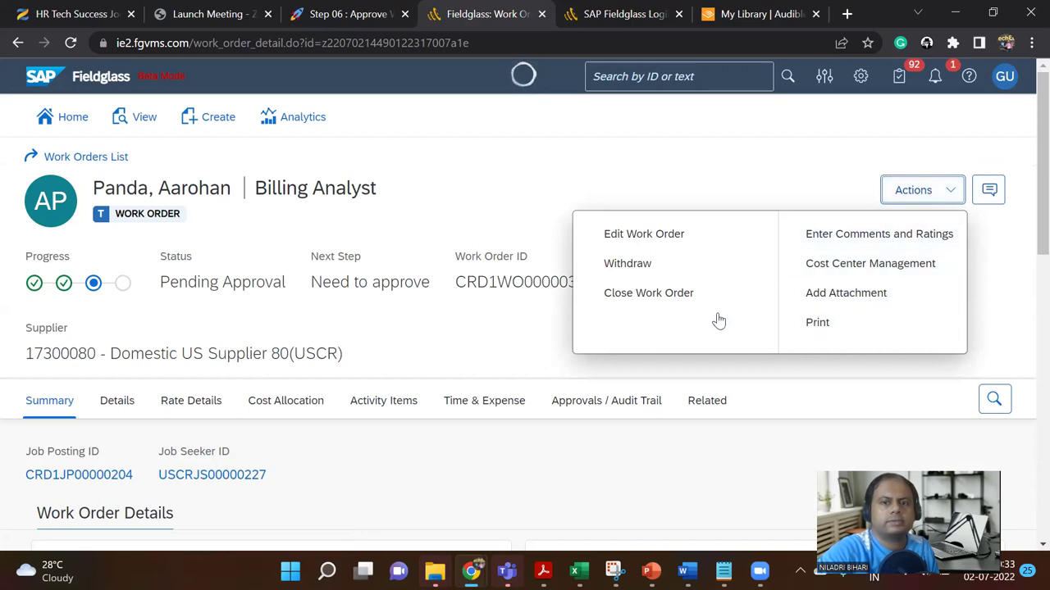
{"action": "left_click", "coordinate": [669, 182]}
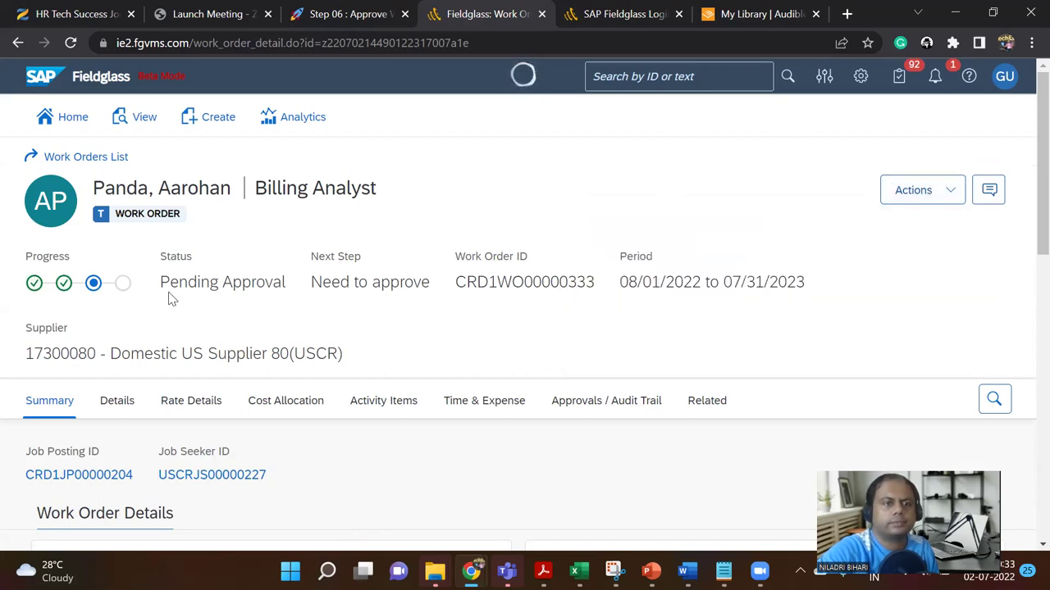
{"action": "scroll", "coordinate": [169, 293], "scroll_direction": "down", "scroll_amount": 2}
{"action": "scroll", "coordinate": [166, 297], "scroll_direction": "down", "scroll_amount": 12}
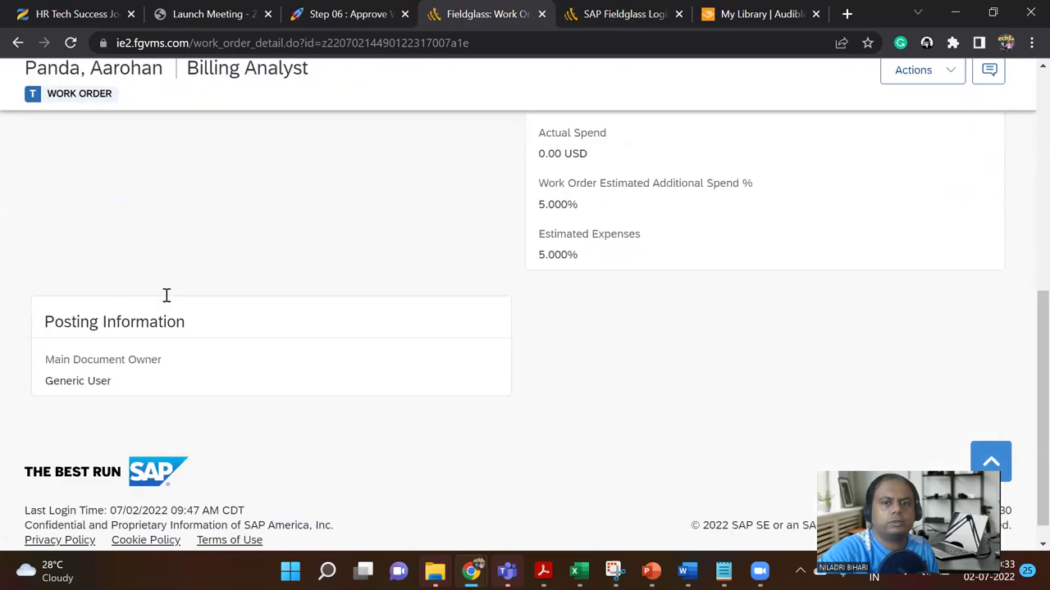
{"action": "scroll", "coordinate": [205, 72], "scroll_direction": "up", "scroll_amount": 14}
{"action": "left_click", "coordinate": [332, 14]}
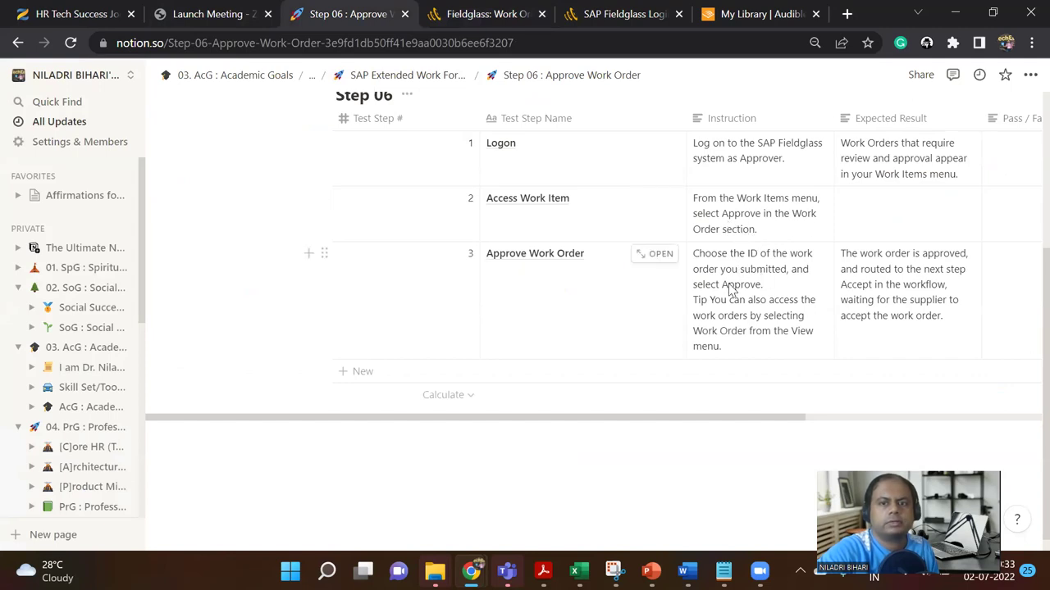
Step: Switch back to the work order in Fieldglass, check its Actions, and open the Message Center
{"action": "left_click", "coordinate": [490, 14]}
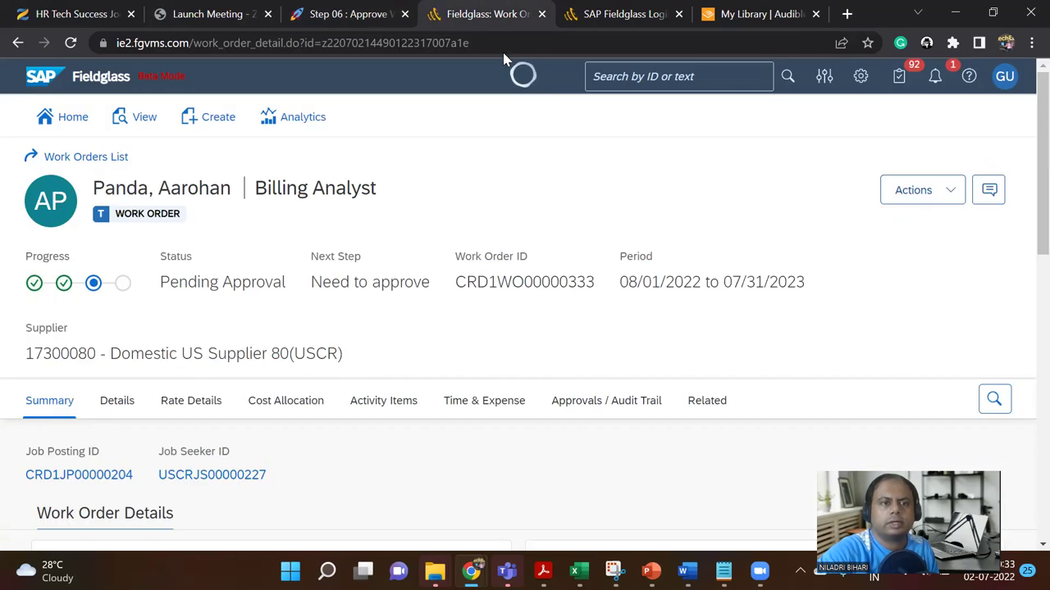
{"action": "left_click", "coordinate": [897, 197]}
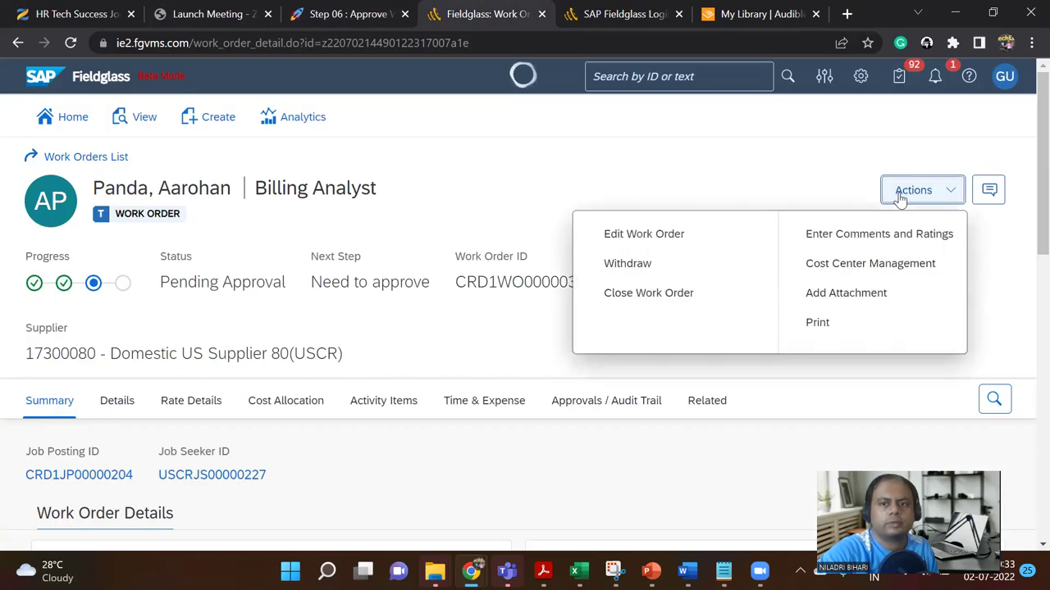
{"action": "left_click", "coordinate": [651, 187]}
{"action": "left_click", "coordinate": [935, 79]}
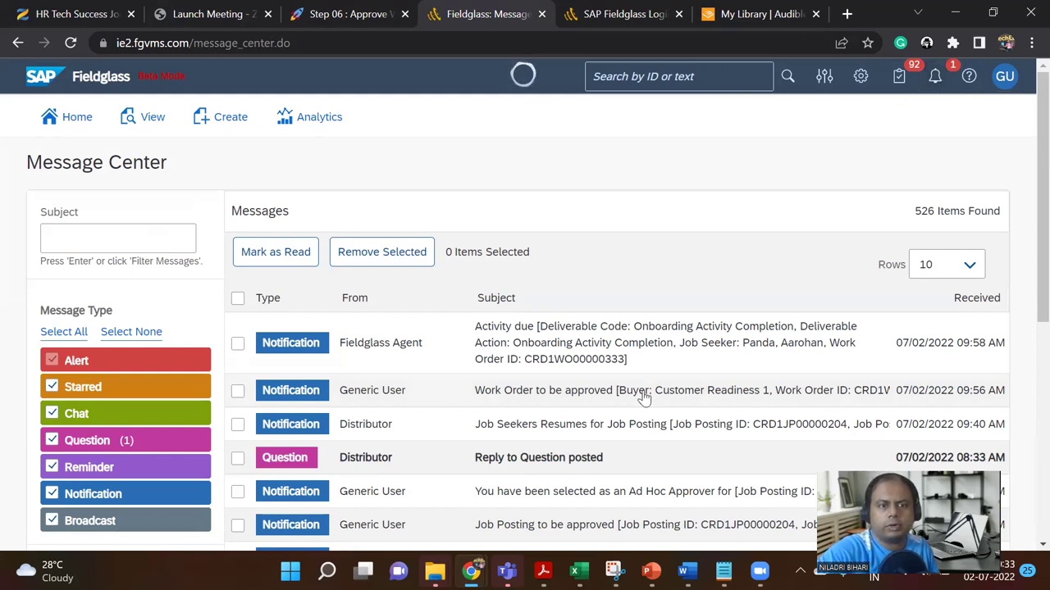
Step: Open the 'Work Order to be approved' message, read it, and follow its 'Click here' link
{"action": "left_click", "coordinate": [596, 398]}
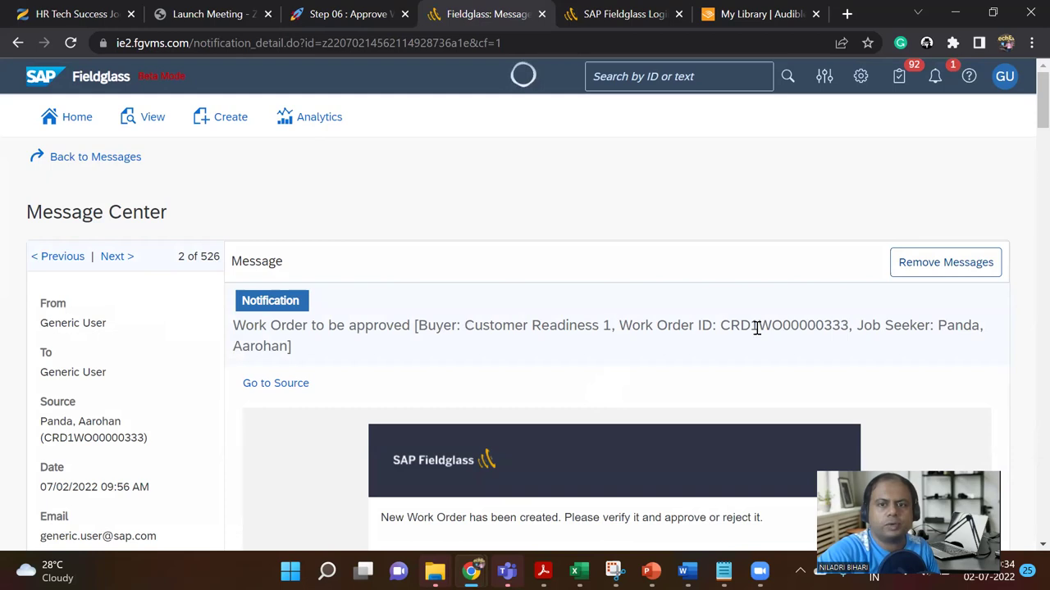
{"action": "scroll", "coordinate": [689, 375], "scroll_direction": "down", "scroll_amount": 2}
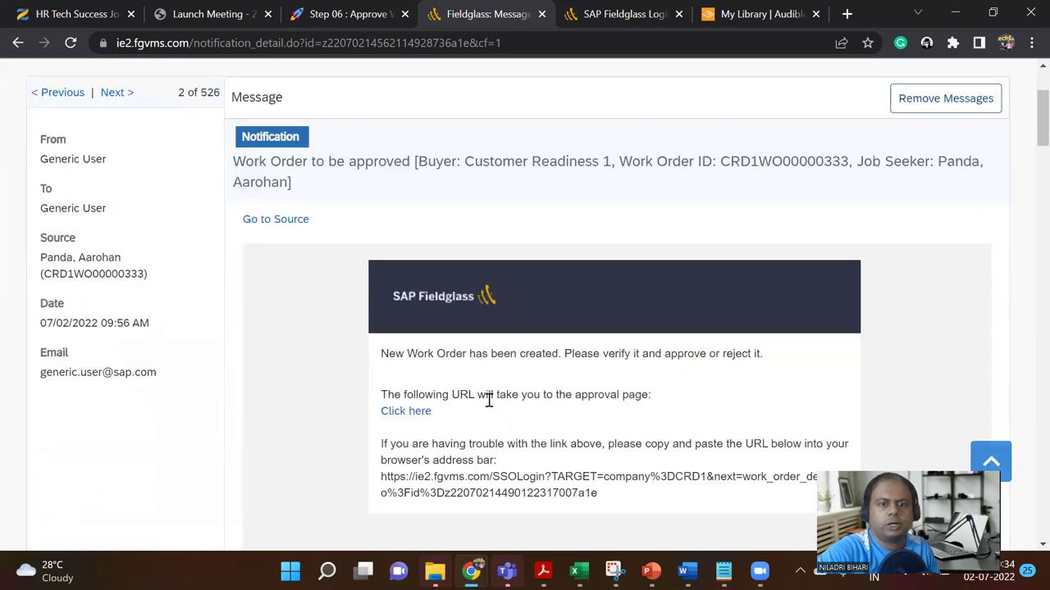
{"action": "scroll", "coordinate": [566, 411], "scroll_direction": "down", "scroll_amount": 4}
{"action": "scroll", "coordinate": [565, 413], "scroll_direction": "up", "scroll_amount": 3}
{"action": "scroll", "coordinate": [565, 417], "scroll_direction": "down", "scroll_amount": 5}
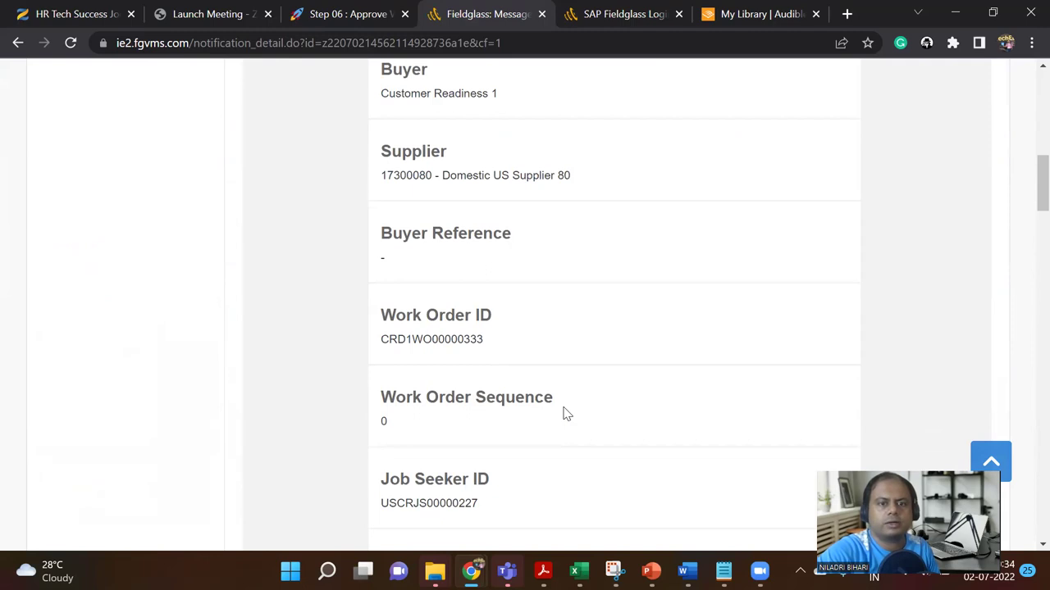
{"action": "scroll", "coordinate": [566, 415], "scroll_direction": "down", "scroll_amount": 4}
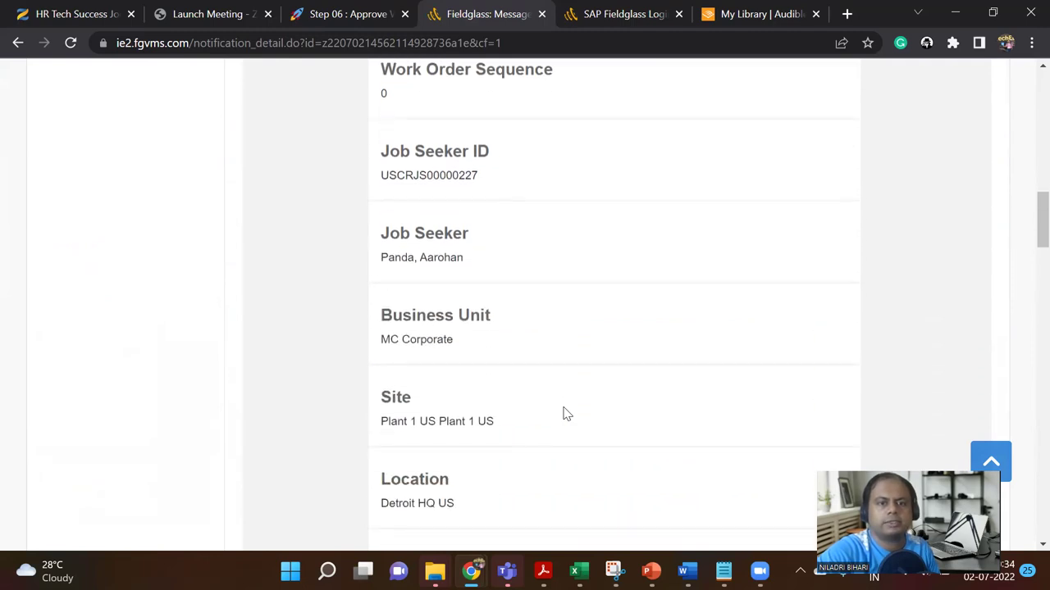
{"action": "scroll", "coordinate": [564, 414], "scroll_direction": "up", "scroll_amount": 10}
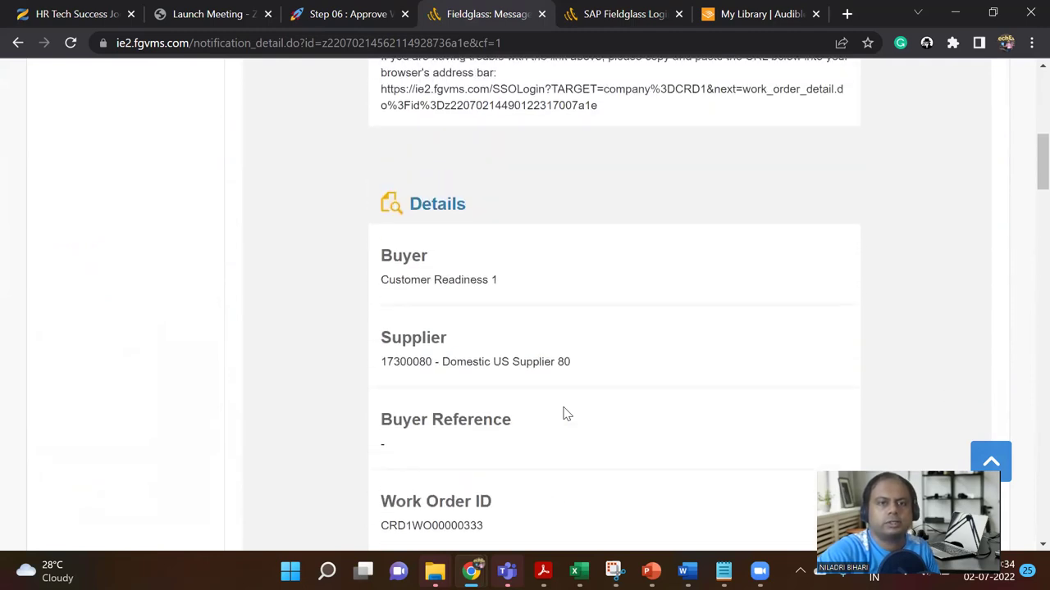
{"action": "scroll", "coordinate": [415, 426], "scroll_direction": "down", "scroll_amount": 1}
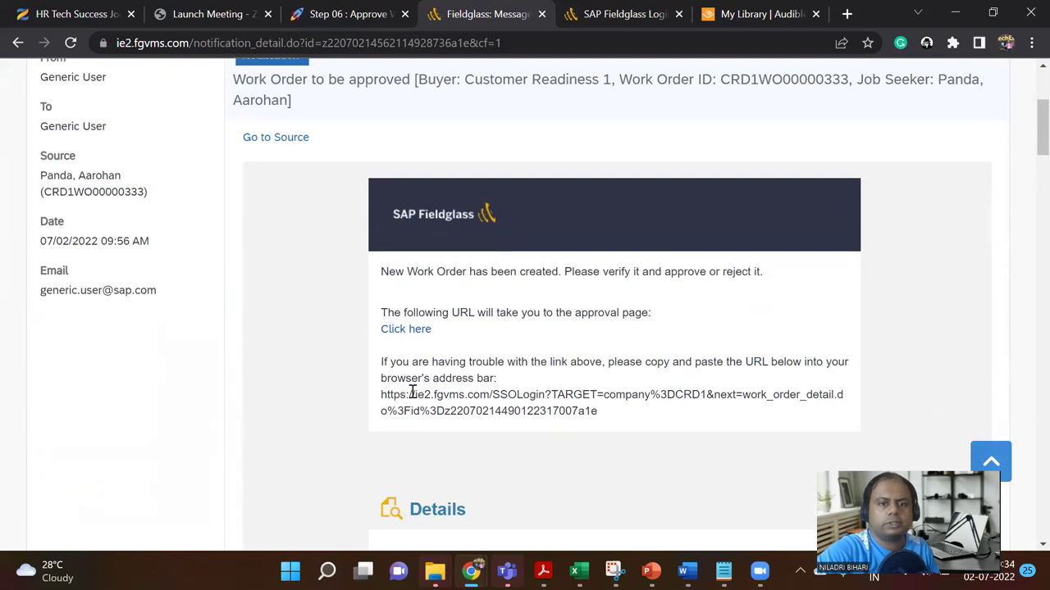
{"action": "left_click", "coordinate": [415, 329]}
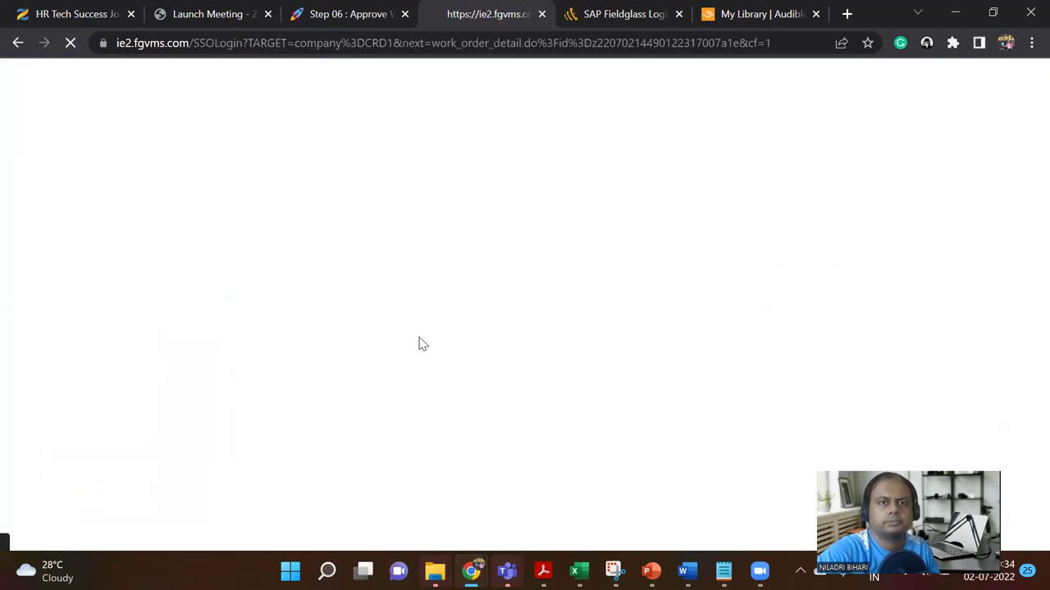
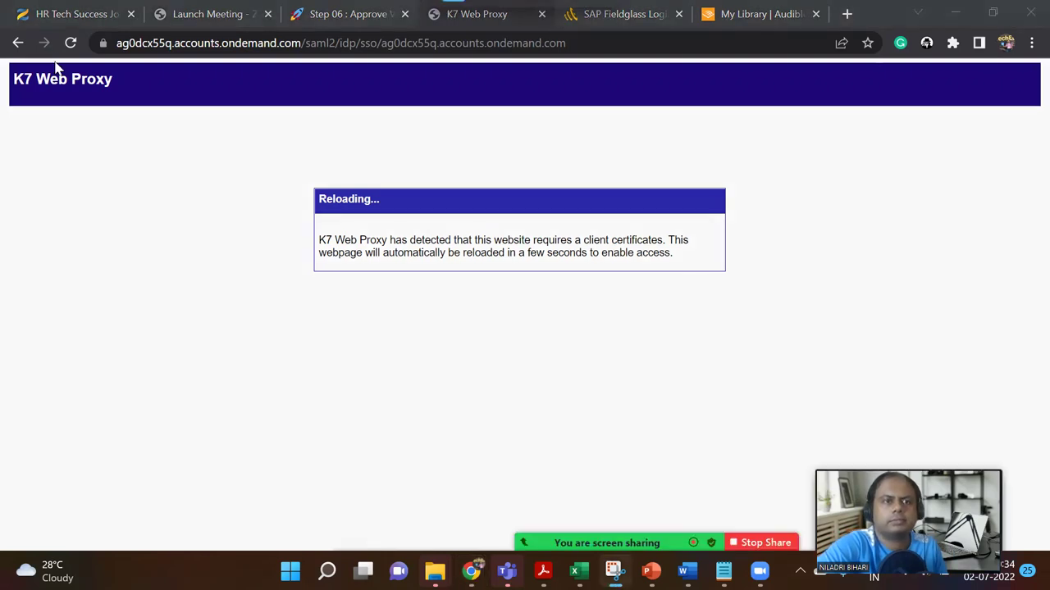
Step: Capture a screenshot of the browser showing the K7 Web Proxy reloading page
{"action": "key", "text": "super+shift+s"}
{"action": "left_click_drag", "start_coordinate": [2, 27], "coordinate": [874, 334]}
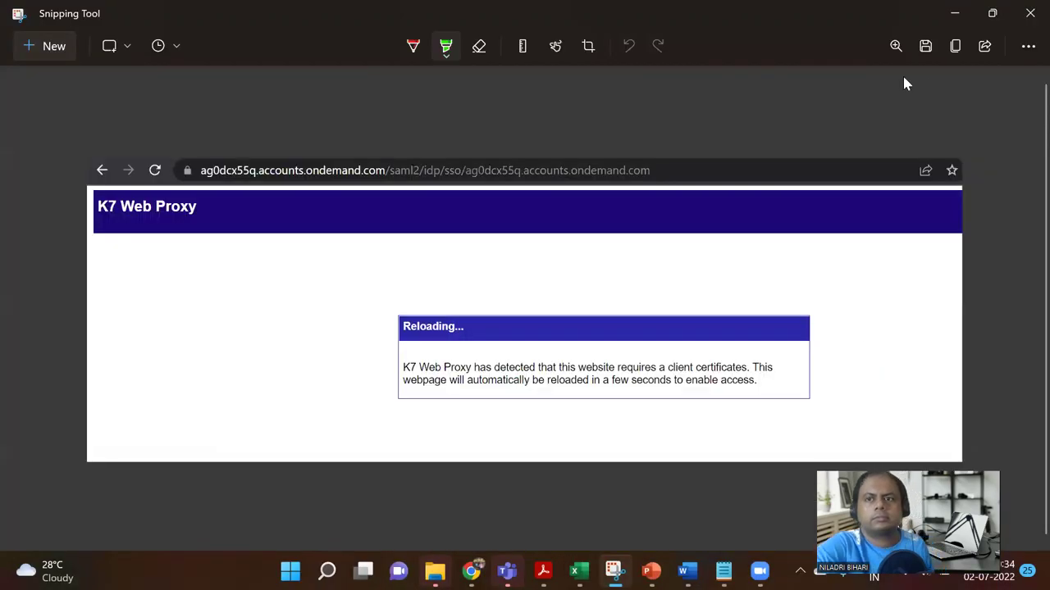
{"action": "left_click", "coordinate": [955, 13]}
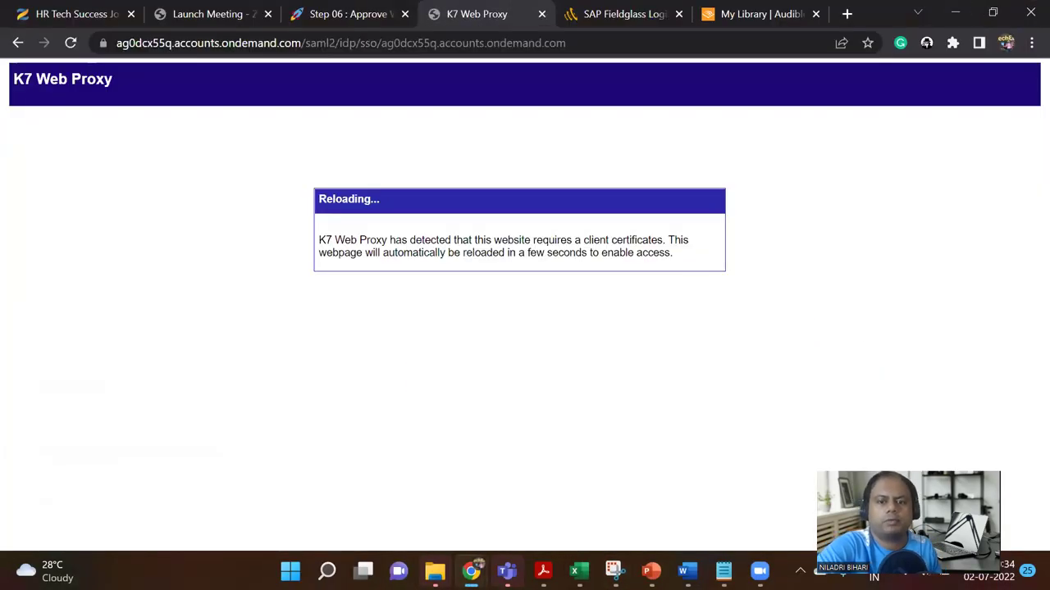
Step: In the SAP Extended Work Force Management deck, add a blank slide after slide 45
{"action": "left_click", "coordinate": [650, 570]}
{"action": "left_click", "coordinate": [747, 488]}
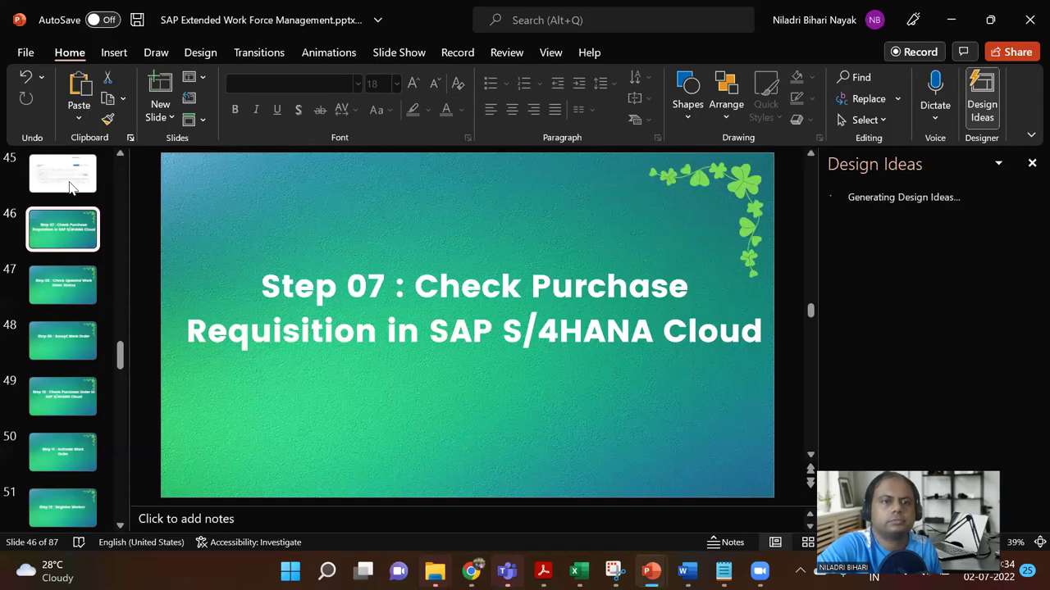
{"action": "left_click", "coordinate": [70, 187]}
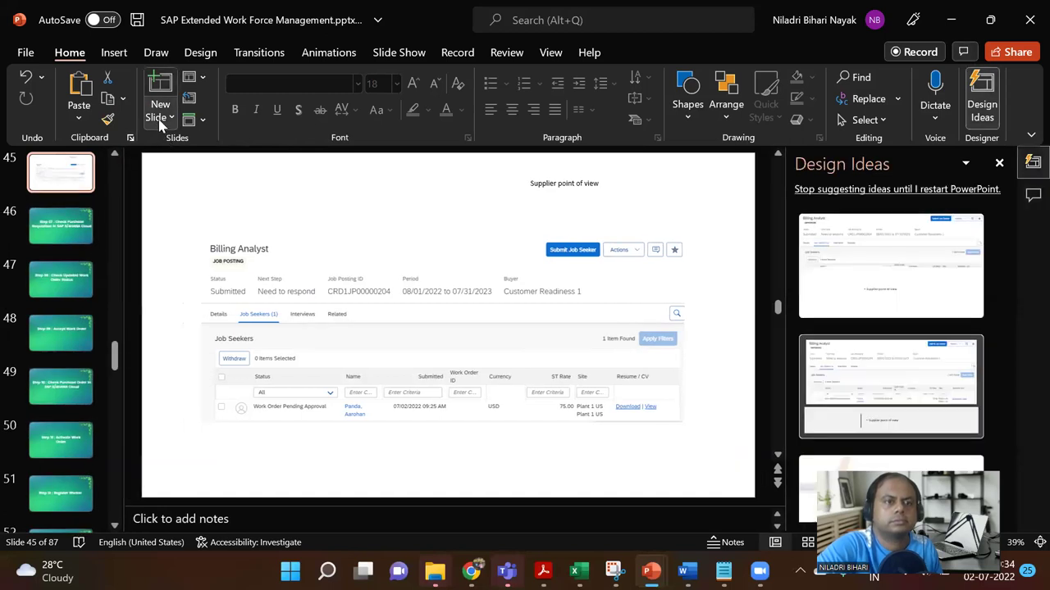
{"action": "left_click", "coordinate": [160, 119]}
{"action": "left_click", "coordinate": [201, 325]}
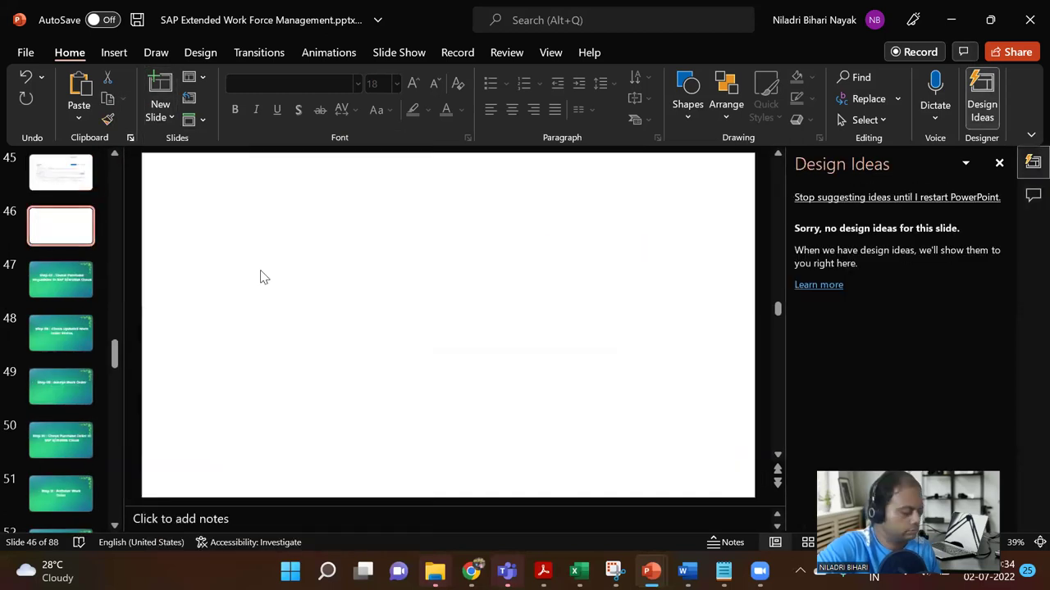
Step: Paste the screenshot onto slide 46, enlarging it to 13.42 × 38.26 cm and centring it
{"action": "key", "text": "ctrl+v"}
{"action": "left_click_drag", "start_coordinate": [617, 386], "coordinate": [637, 429]}
{"action": "left_click_drag", "start_coordinate": [593, 403], "coordinate": [539, 384]}
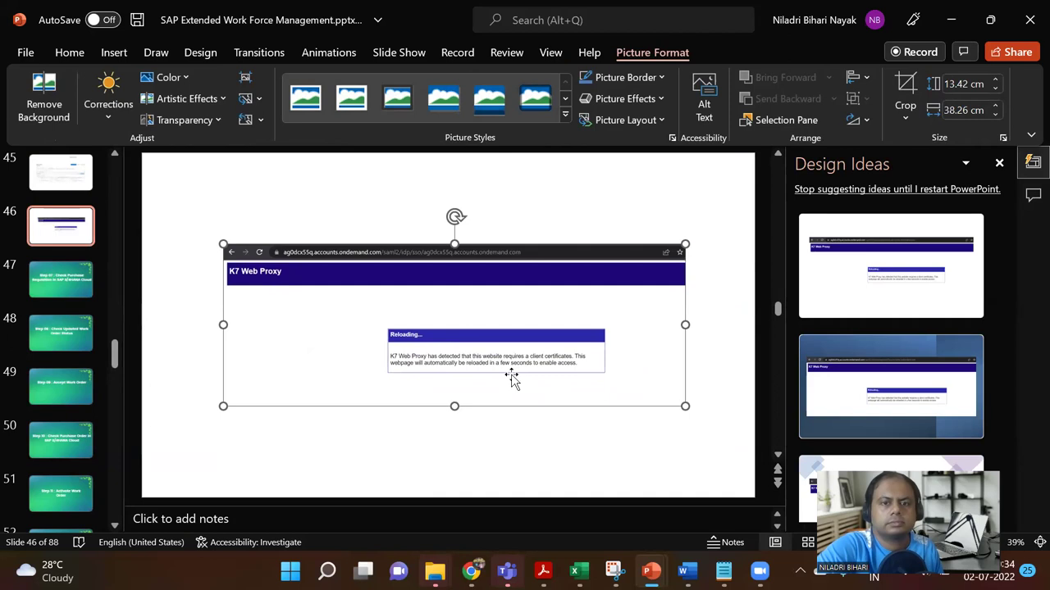
{"action": "mouse_move", "coordinate": [472, 572]}
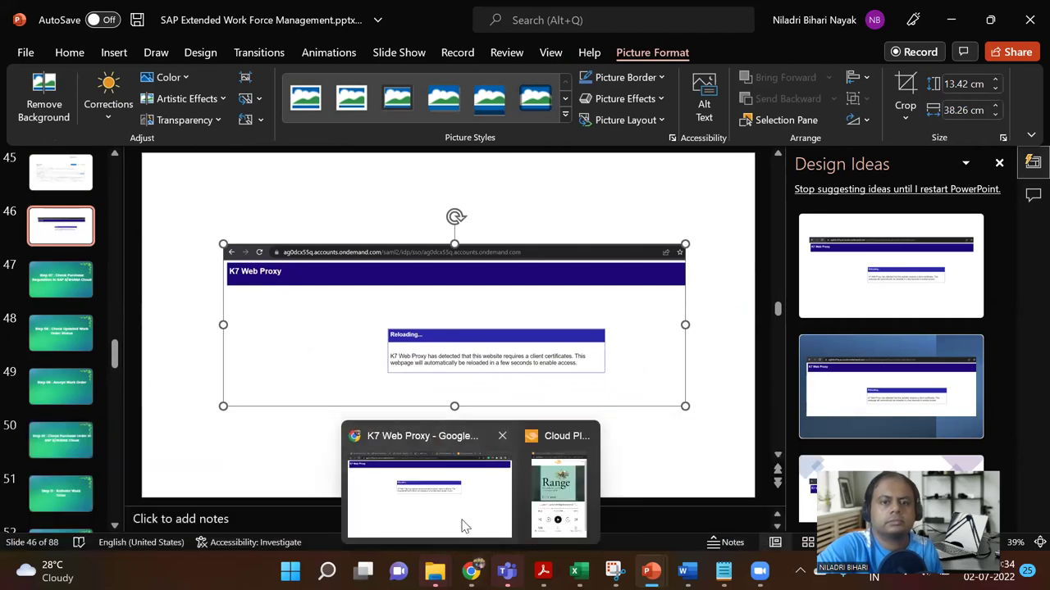
{"action": "left_click", "coordinate": [462, 524]}
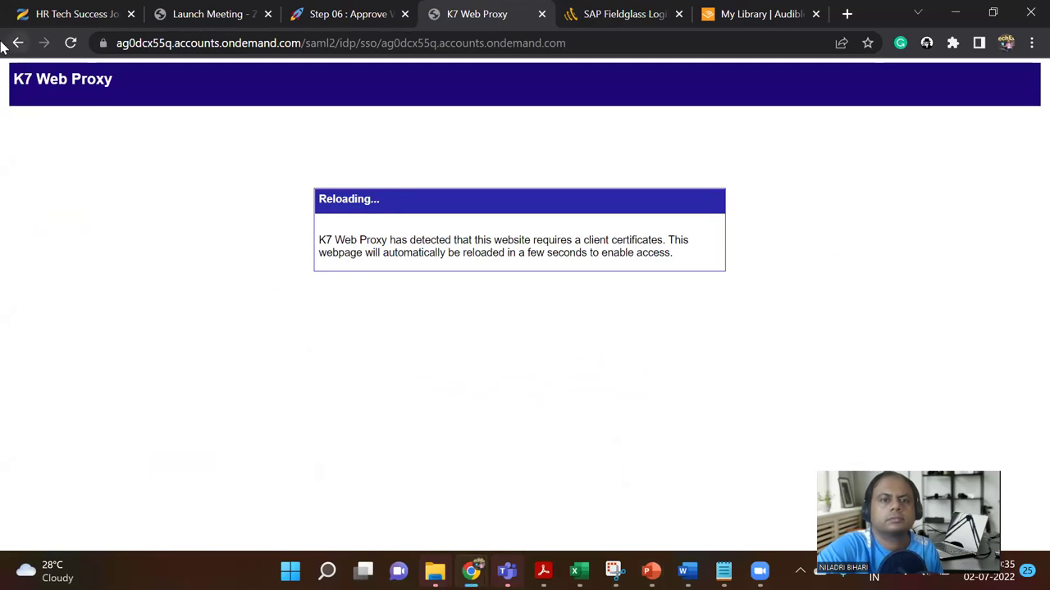
Step: Reload the proxy page in Chrome and confirm the form resubmission
{"action": "left_click", "coordinate": [69, 43]}
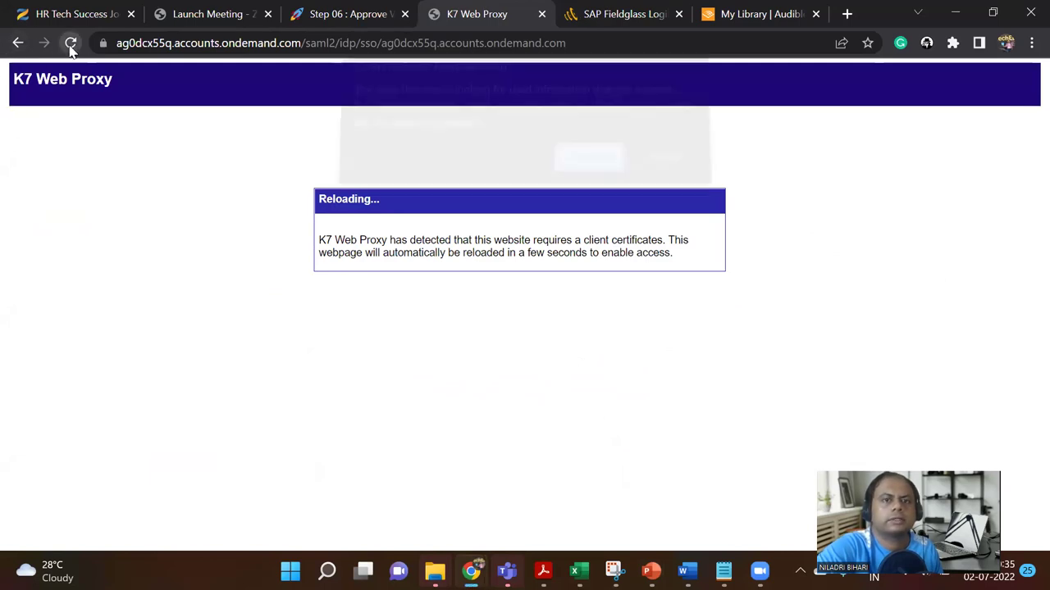
{"action": "left_click", "coordinate": [608, 177]}
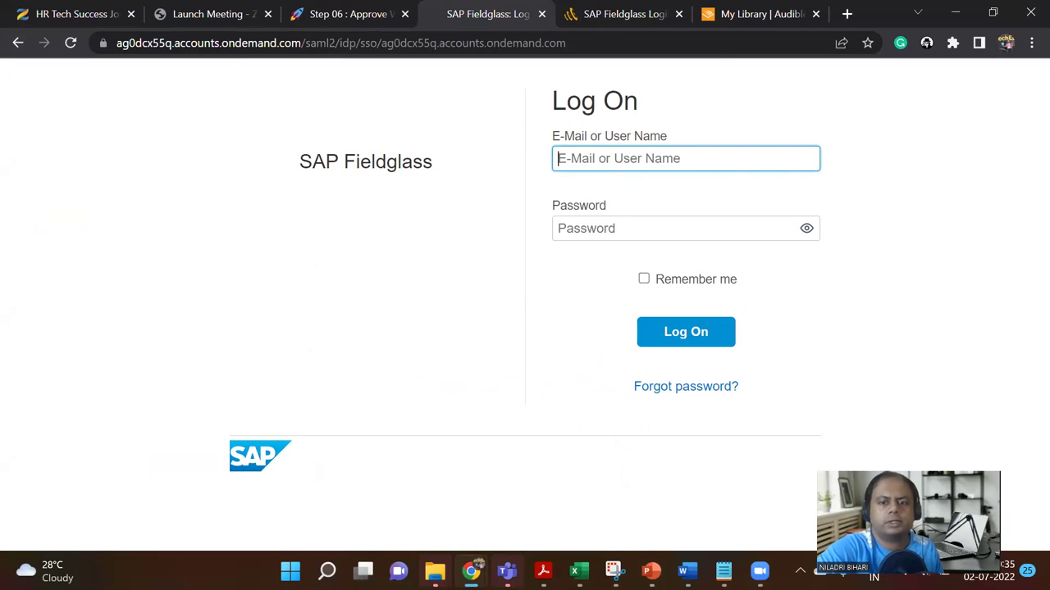
{"action": "left_click", "coordinate": [611, 525]}
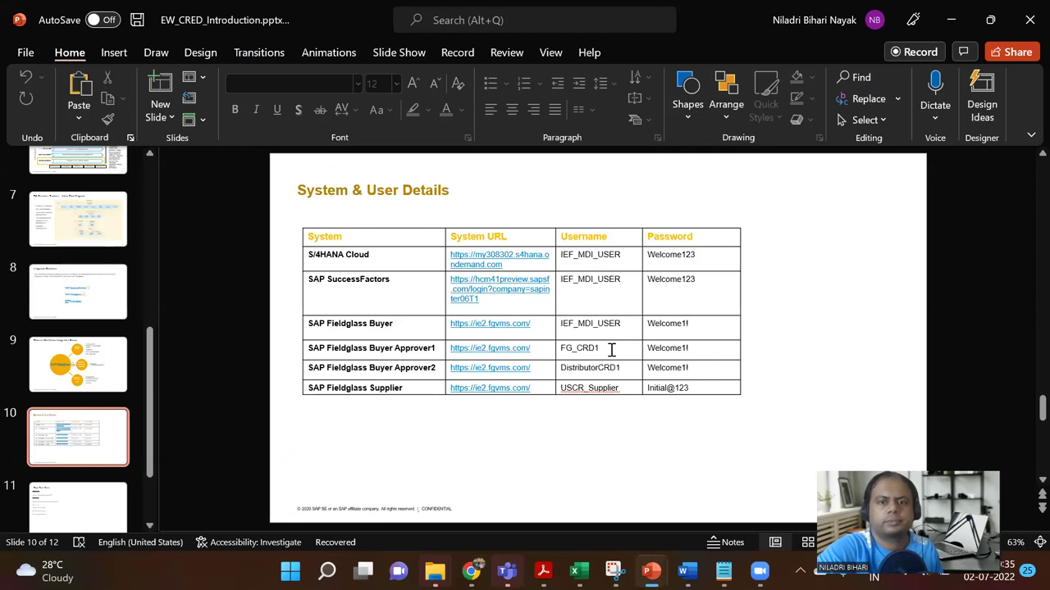
Step: Copy the Buyer Approver2 username from the PowerPoint credentials table into the Log On form
{"action": "left_click_drag", "start_coordinate": [609, 350], "coordinate": [564, 349]}
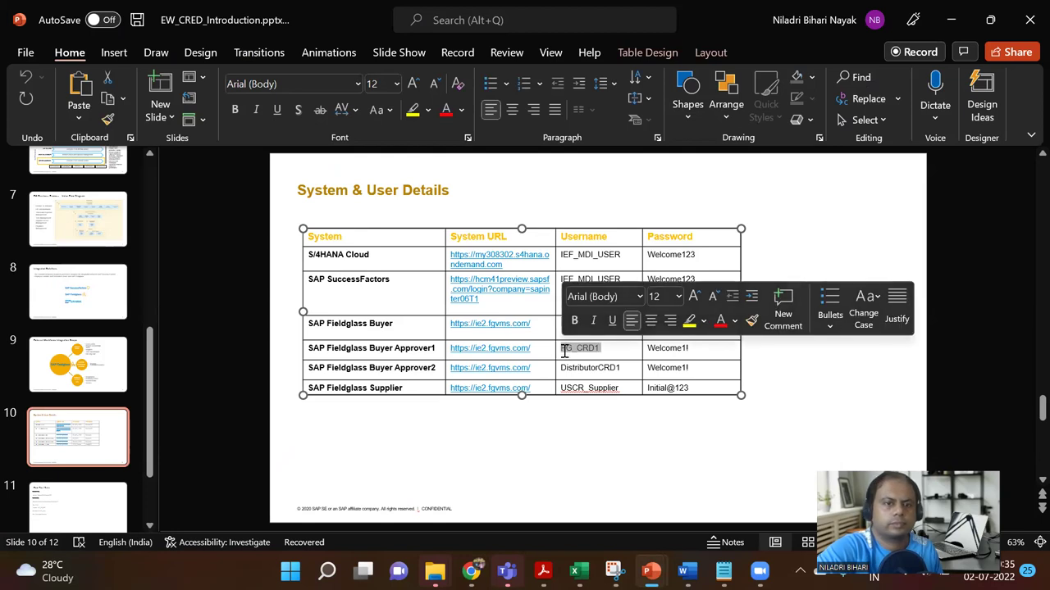
{"action": "double_click", "coordinate": [594, 368]}
{"action": "key", "text": "ctrl+c"}
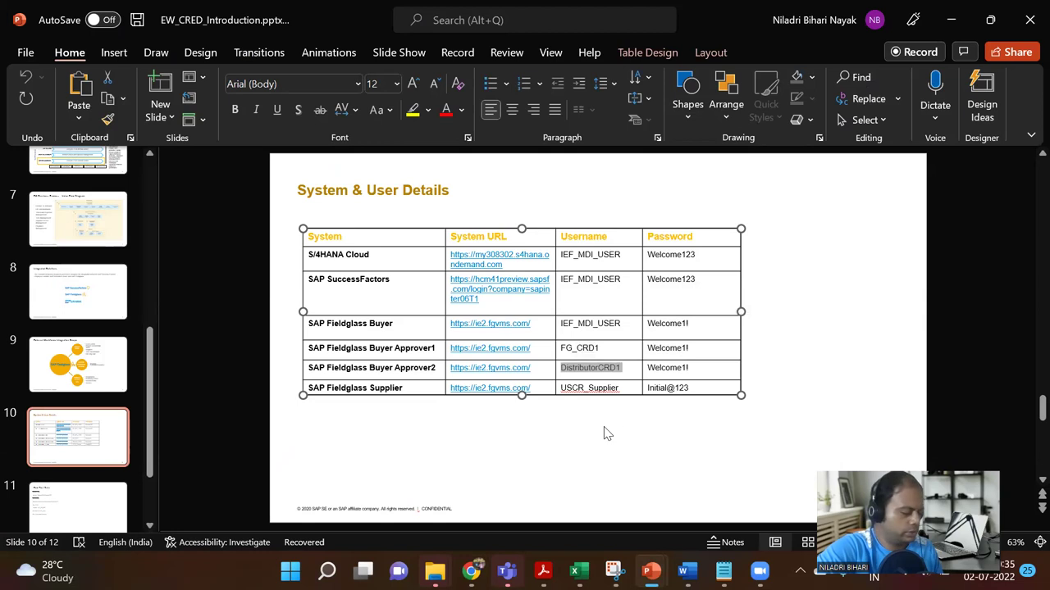
{"action": "left_click", "coordinate": [950, 24]}
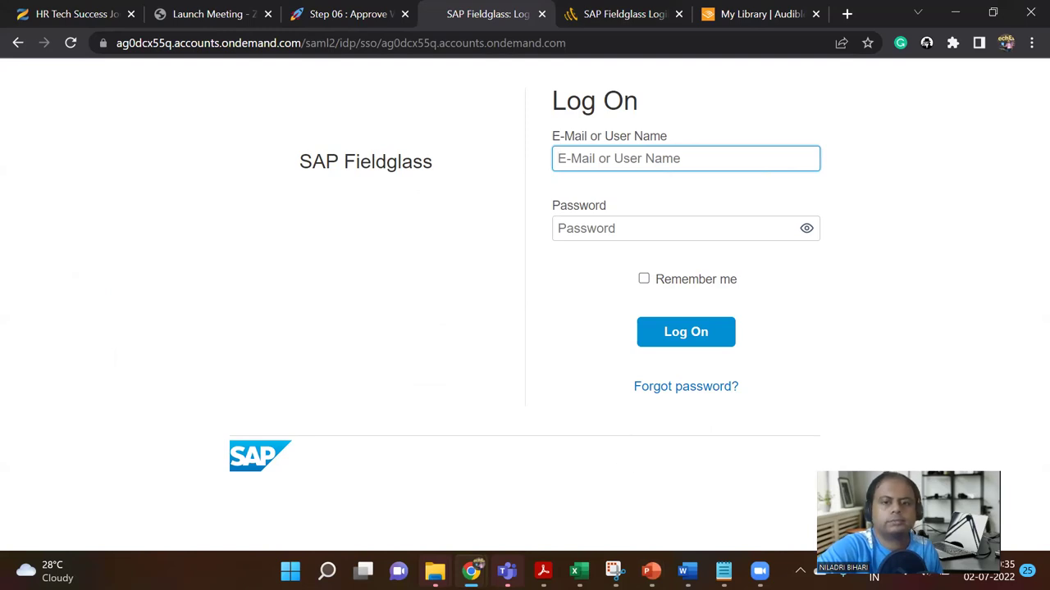
{"action": "mouse_move", "coordinate": [651, 571]}
{"action": "left_click", "coordinate": [597, 430]}
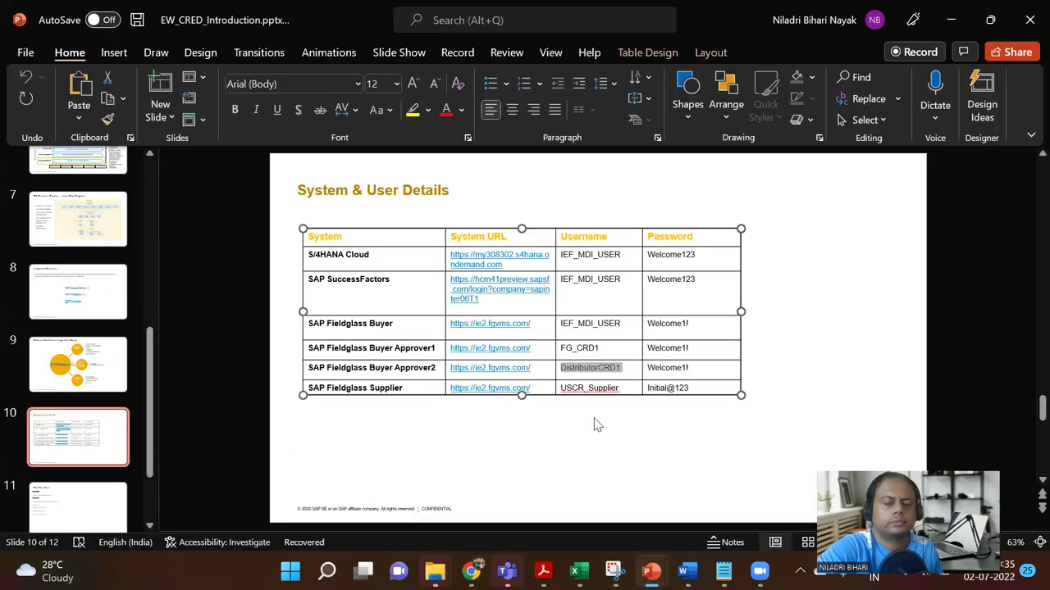
{"action": "left_click", "coordinate": [953, 21]}
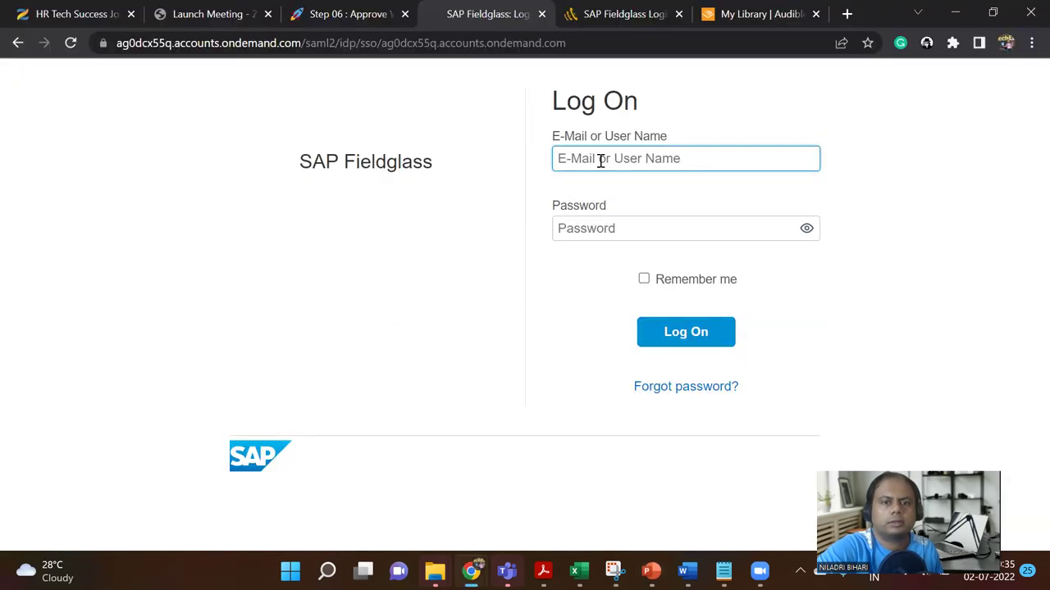
{"action": "key", "text": "ctrl+v"}
{"action": "left_click", "coordinate": [606, 229]}
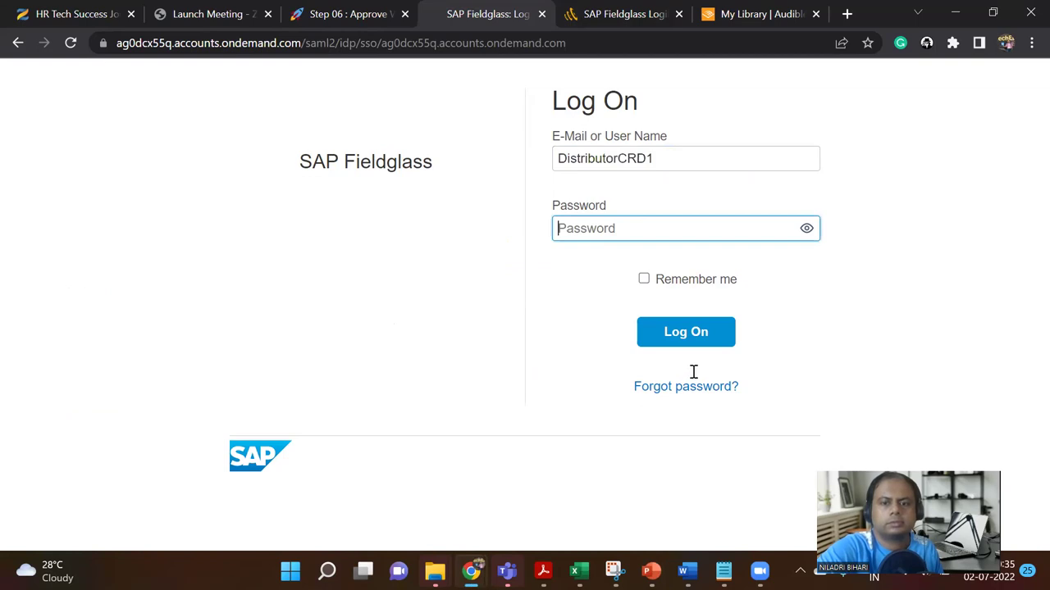
Step: Copy the Buyer Approver2 password into the Log On form and submit it
{"action": "key", "text": "alt+Tab"}
{"action": "double_click", "coordinate": [649, 367]}
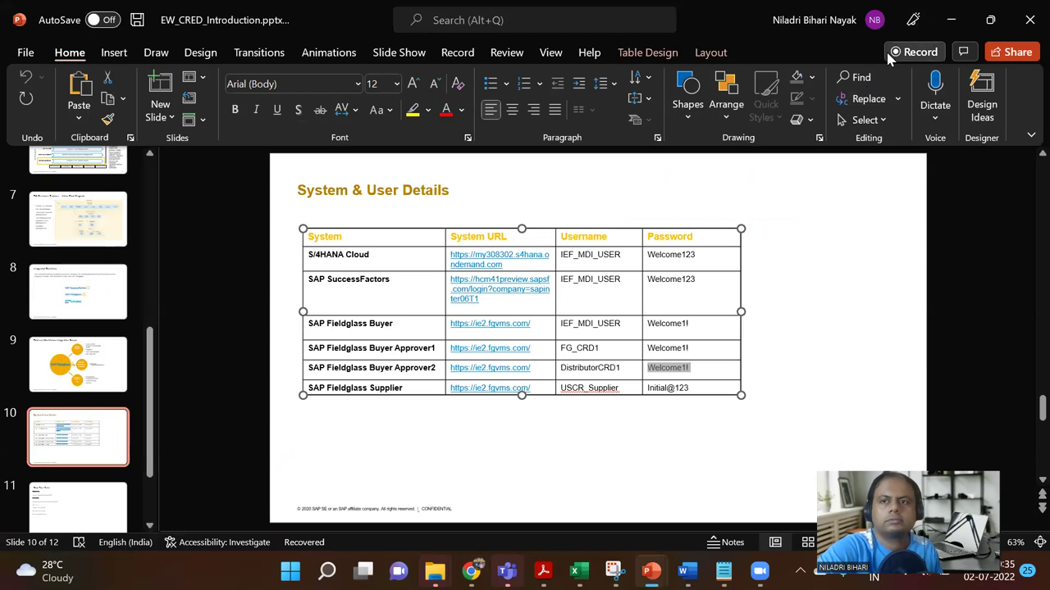
{"action": "left_click", "coordinate": [949, 20]}
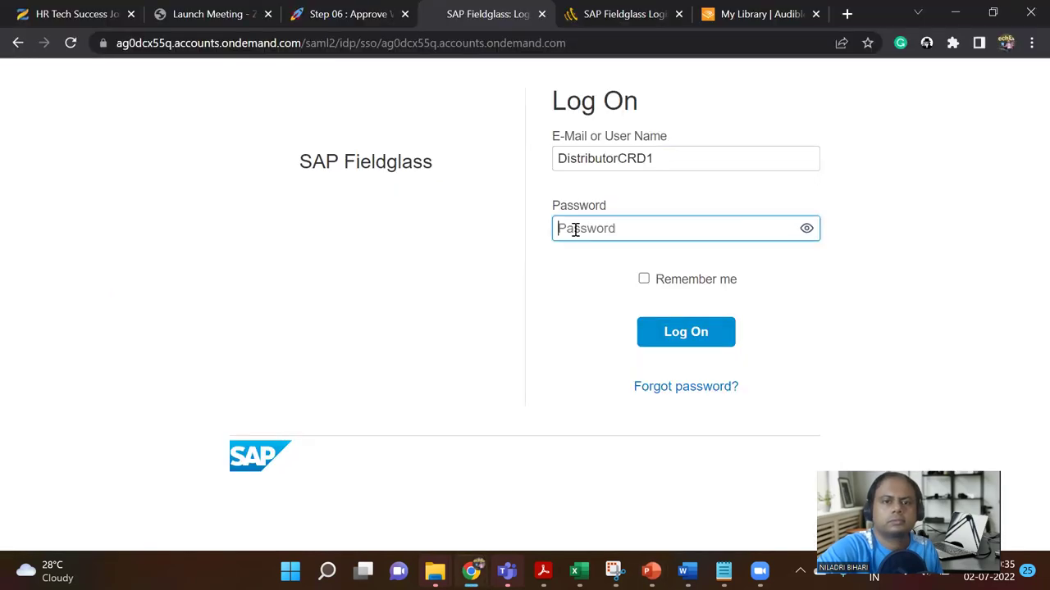
{"action": "key", "text": "ctrl+v"}
{"action": "left_click", "coordinate": [666, 334]}
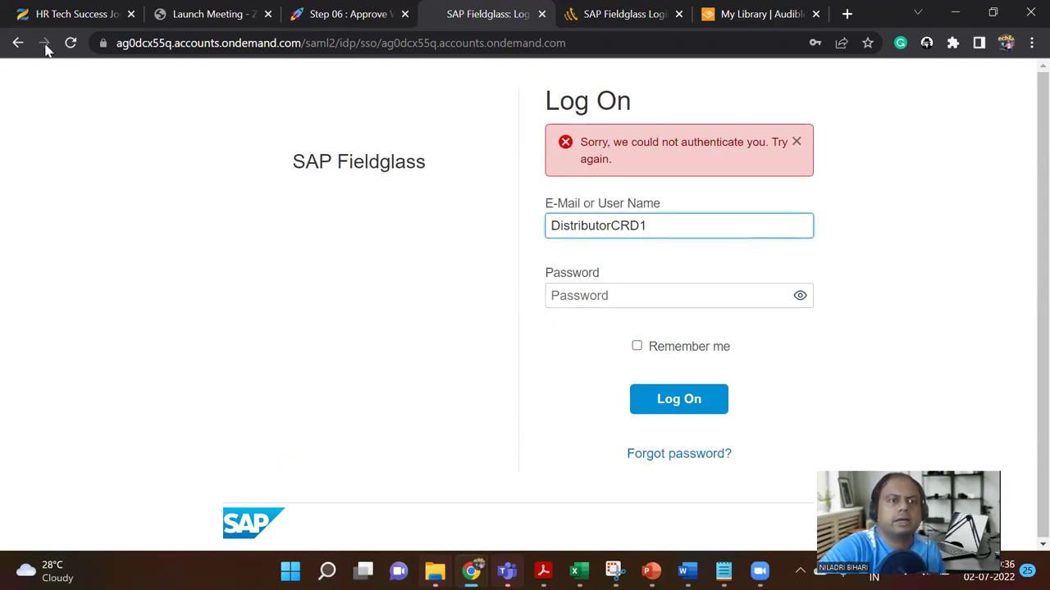
Step: Close the failed log-on tab and sign out of the lingering Fieldglass session
{"action": "left_click", "coordinate": [541, 15]}
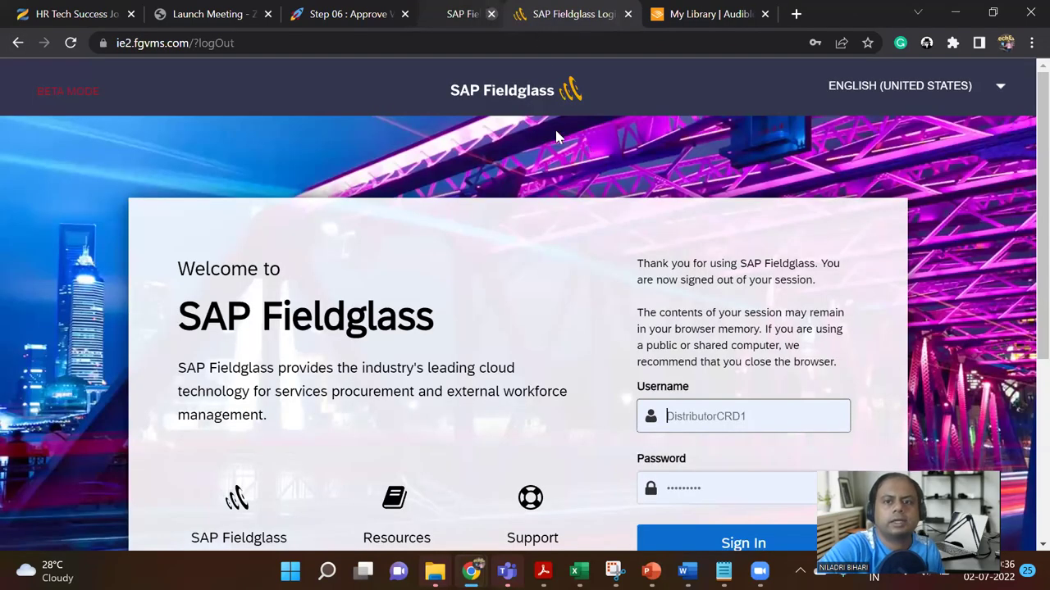
{"action": "scroll", "coordinate": [696, 345], "scroll_direction": "down", "scroll_amount": 3}
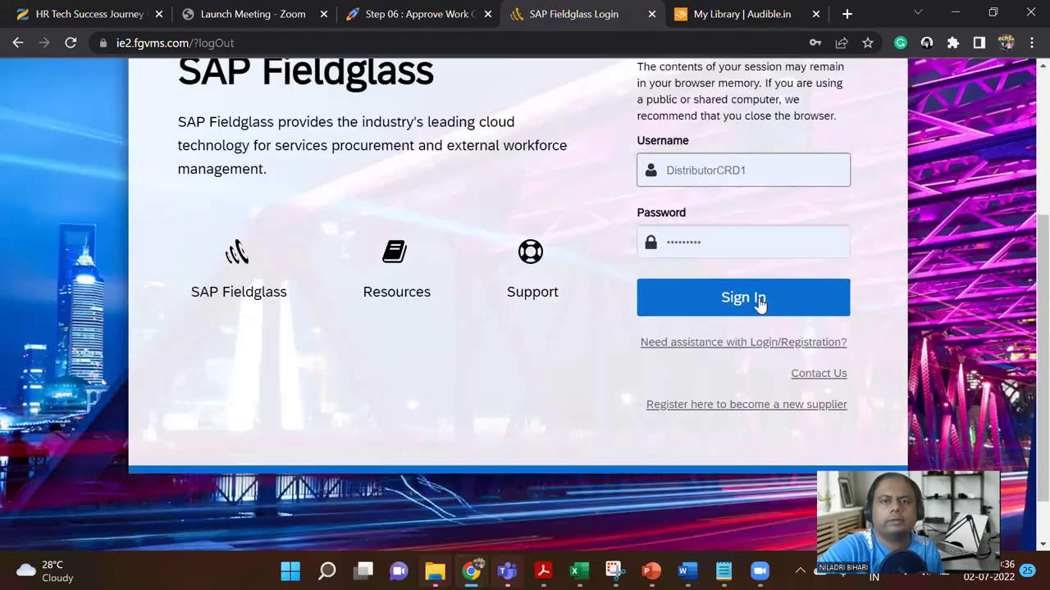
{"action": "left_click", "coordinate": [760, 303]}
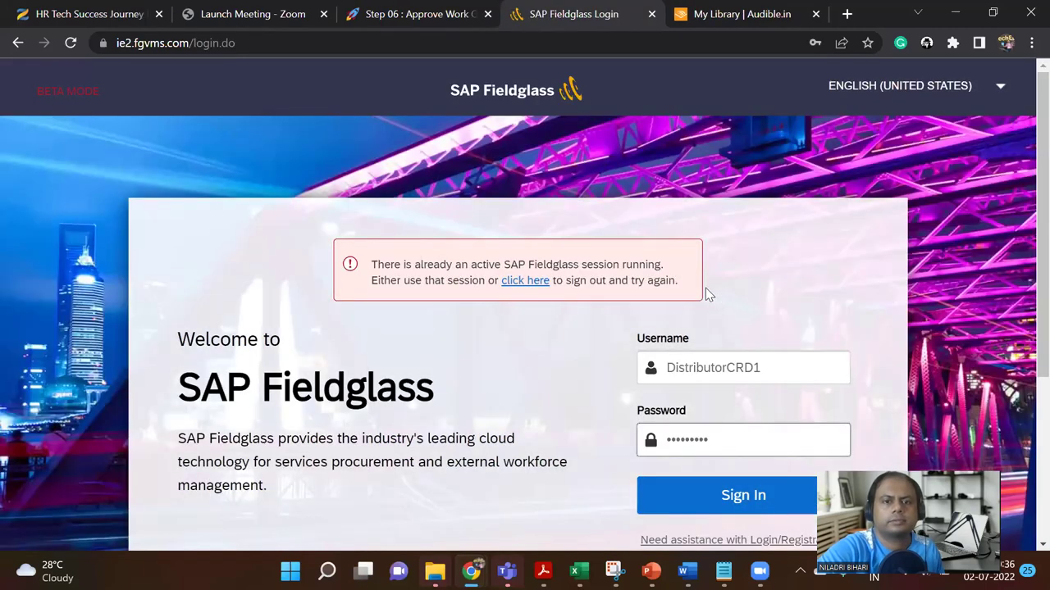
{"action": "left_click", "coordinate": [531, 282]}
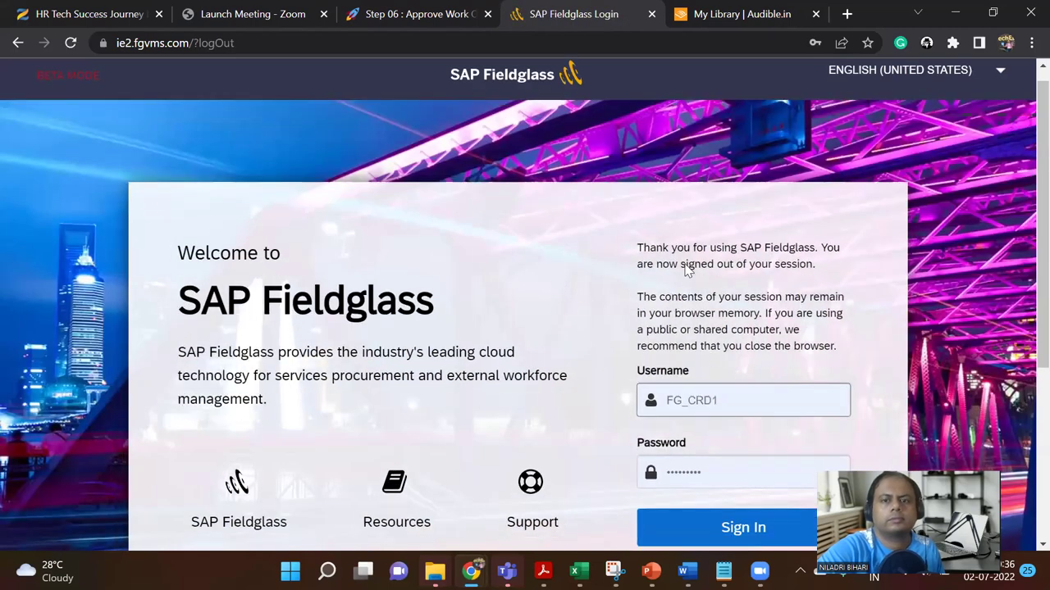
Step: Sign in using the second buyer approver's saved Chrome login
{"action": "scroll", "coordinate": [689, 271], "scroll_direction": "down", "scroll_amount": 3}
{"action": "left_click", "coordinate": [775, 172]}
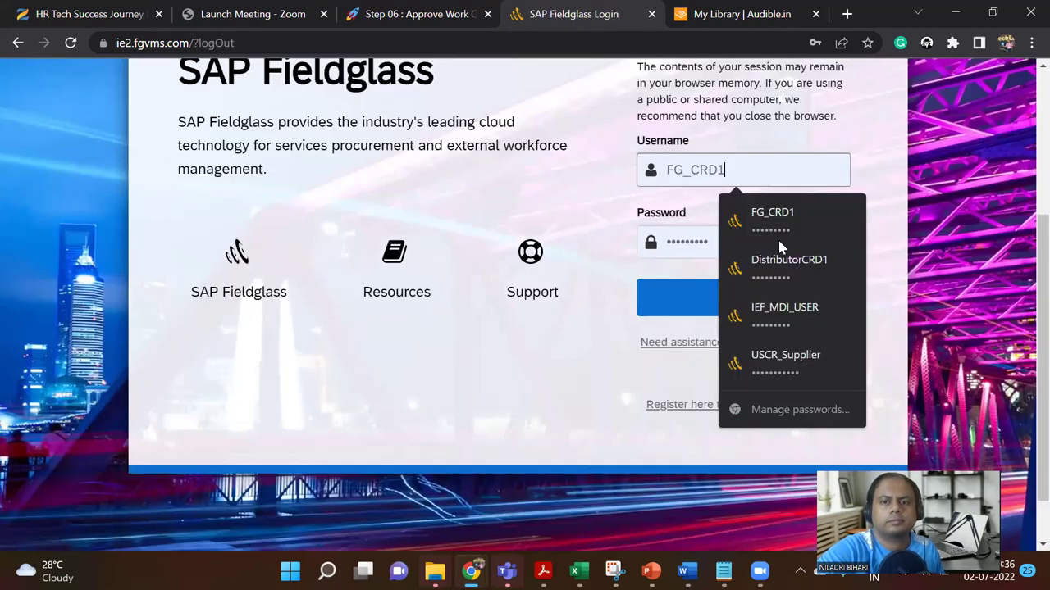
{"action": "left_click", "coordinate": [795, 266]}
{"action": "left_click", "coordinate": [767, 299]}
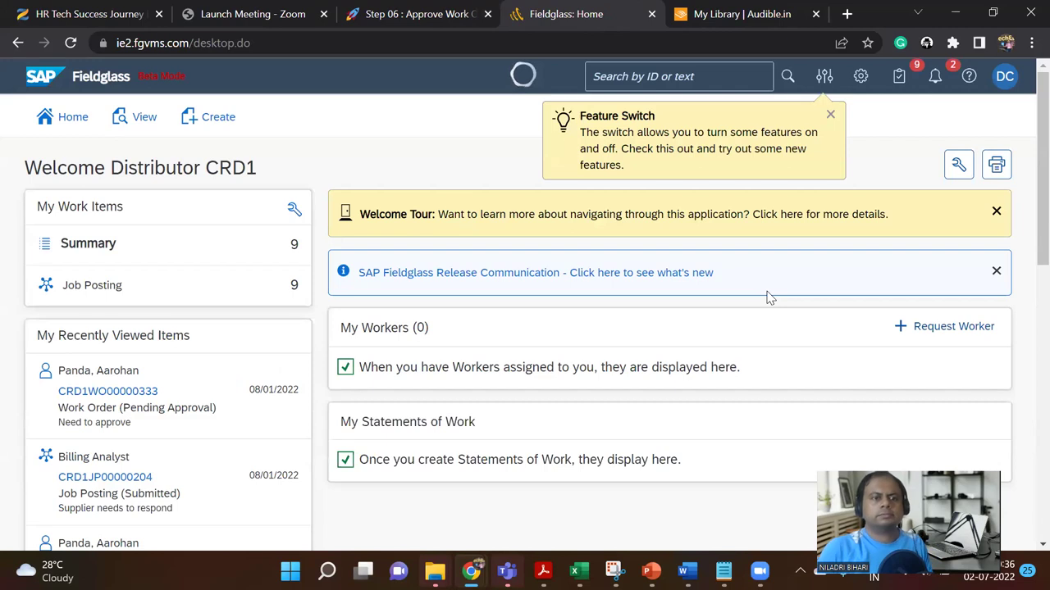
Step: Open the Billing Analyst work order pending approval and review its available actions
{"action": "left_click", "coordinate": [148, 392]}
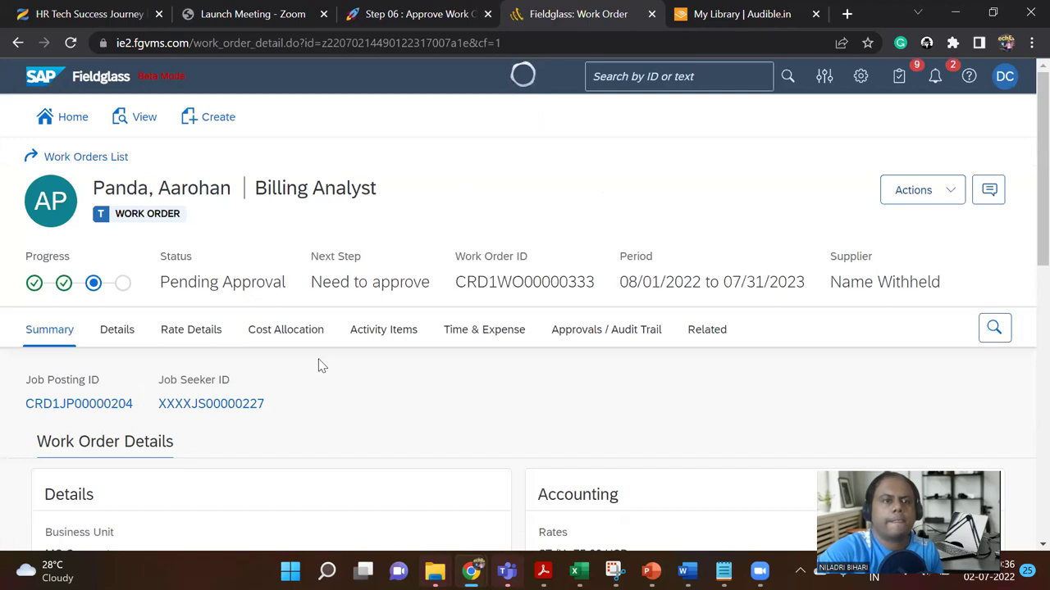
{"action": "left_click", "coordinate": [953, 192]}
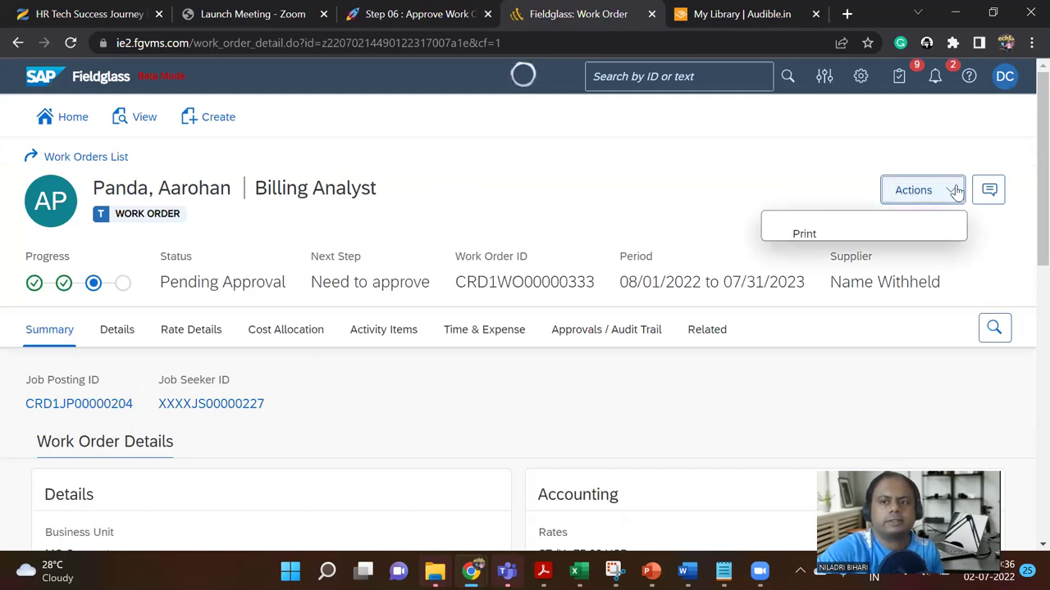
{"action": "left_click", "coordinate": [748, 178]}
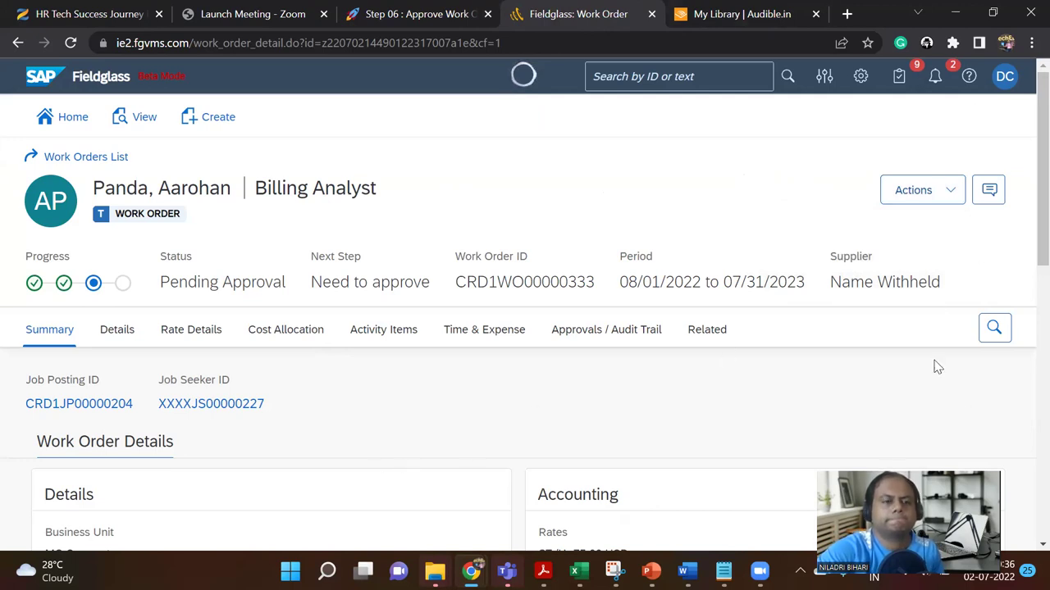
{"action": "scroll", "coordinate": [279, 361], "scroll_direction": "down", "scroll_amount": 1}
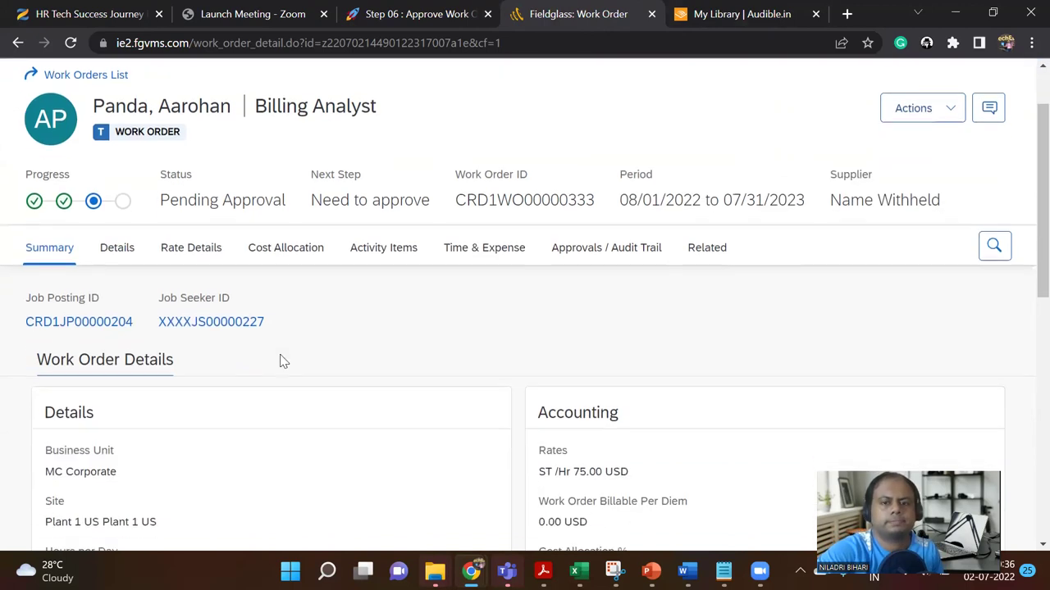
Step: Review the Approvals / Audit Trail sequence and filter it to the Current Step
{"action": "left_click", "coordinate": [598, 257]}
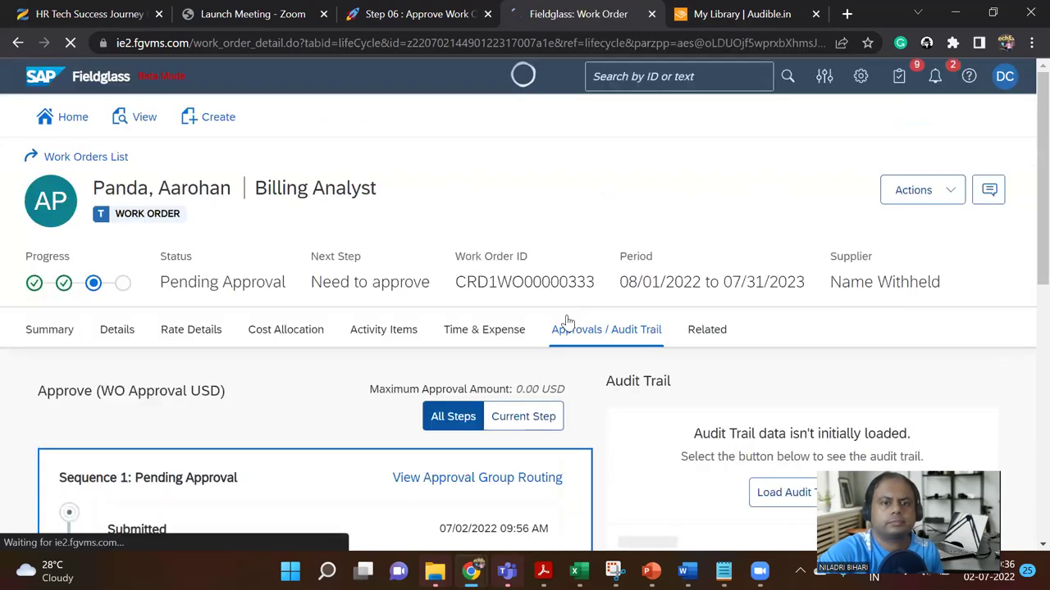
{"action": "scroll", "coordinate": [552, 369], "scroll_direction": "down", "scroll_amount": 7}
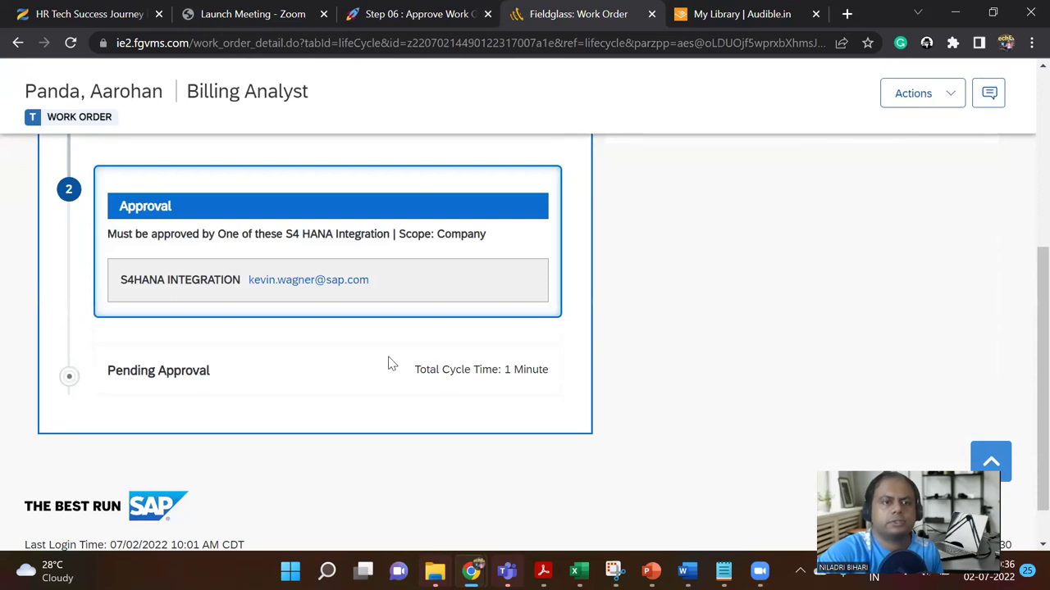
{"action": "scroll", "coordinate": [389, 363], "scroll_direction": "up", "scroll_amount": 1}
{"action": "scroll", "coordinate": [389, 364], "scroll_direction": "up", "scroll_amount": 1}
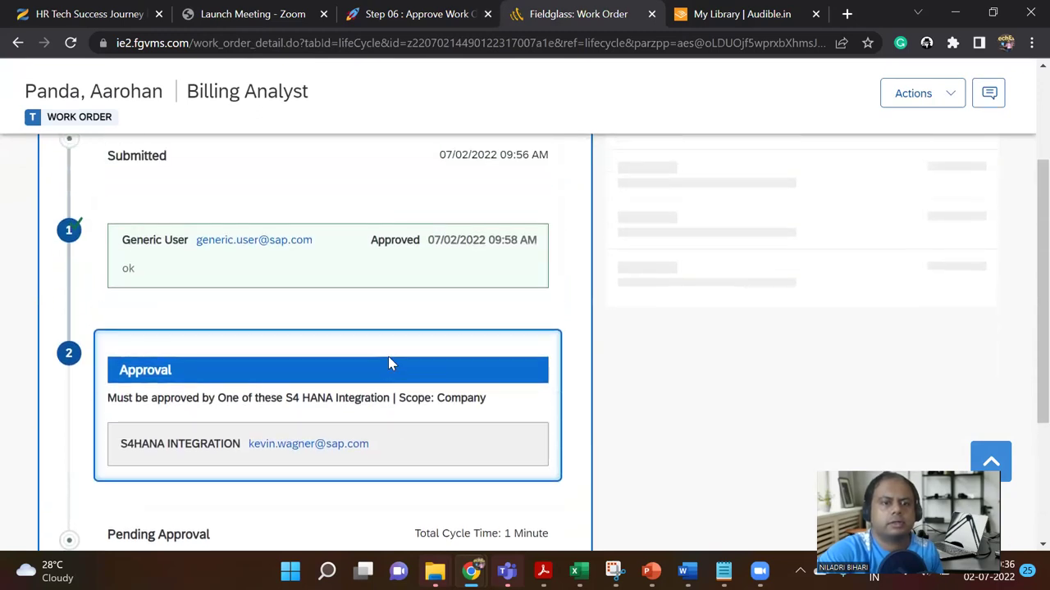
{"action": "scroll", "coordinate": [386, 354], "scroll_direction": "up", "scroll_amount": 5}
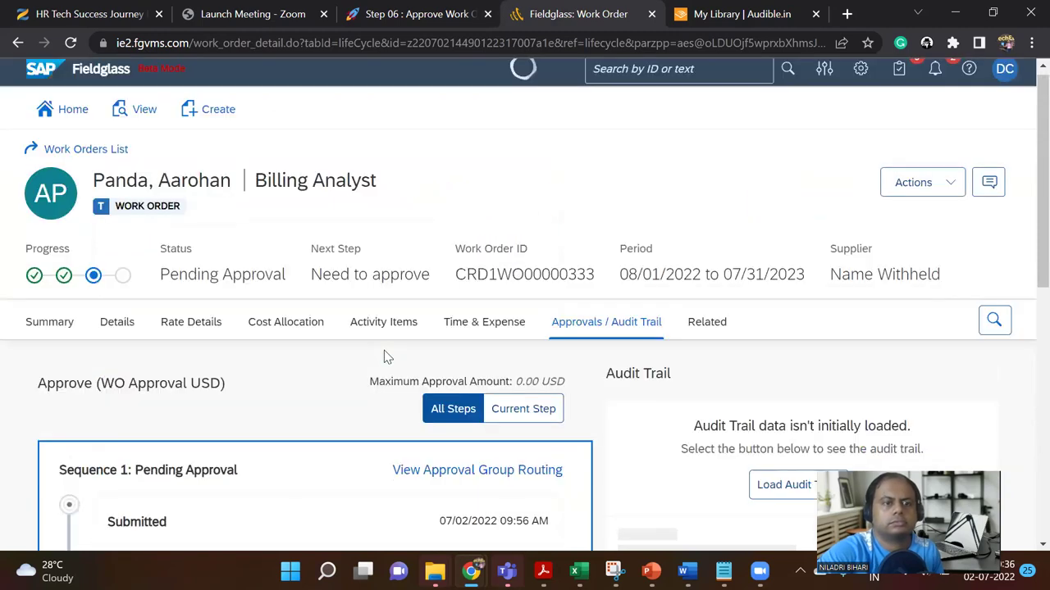
{"action": "scroll", "coordinate": [385, 355], "scroll_direction": "down", "scroll_amount": 7}
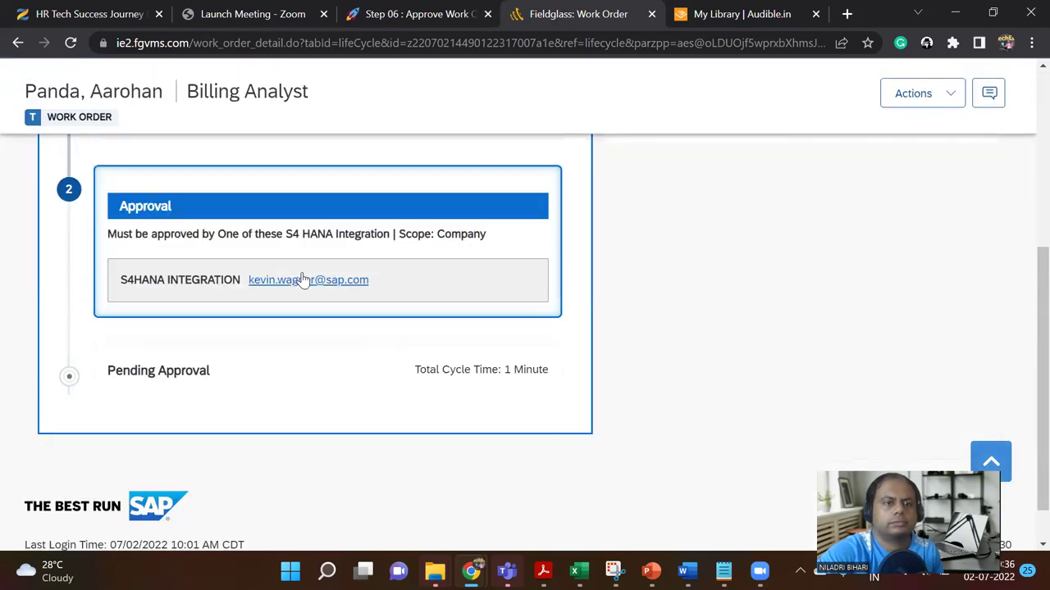
{"action": "scroll", "coordinate": [203, 377], "scroll_direction": "down", "scroll_amount": 1}
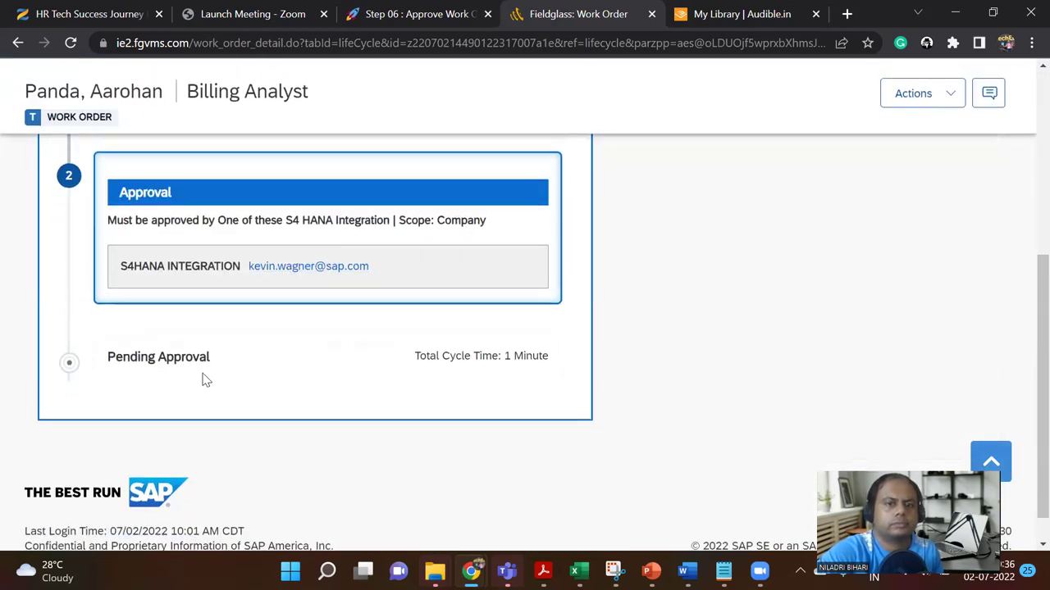
{"action": "scroll", "coordinate": [204, 377], "scroll_direction": "up", "scroll_amount": 4}
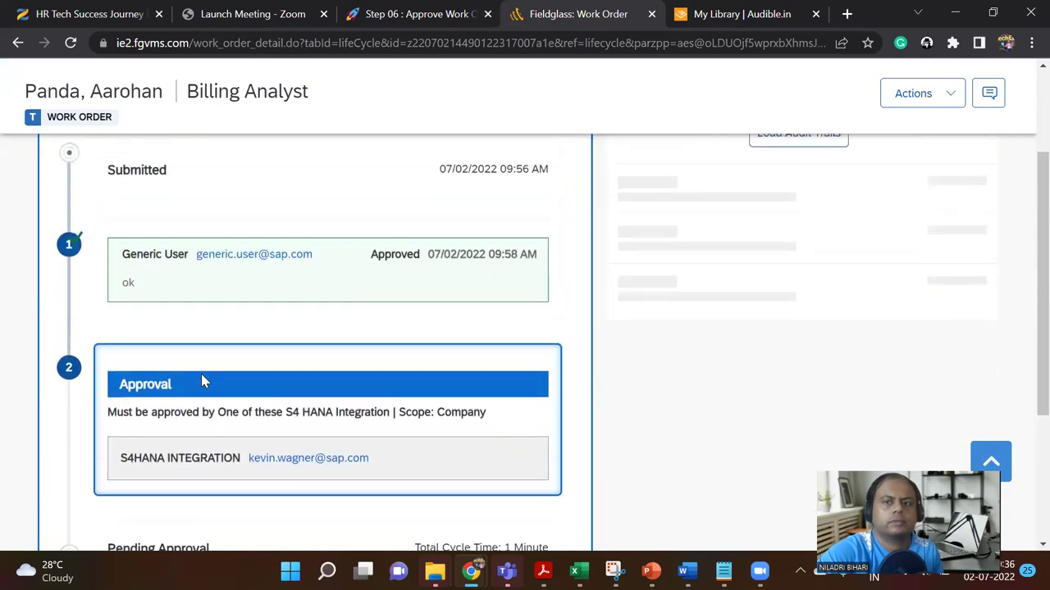
{"action": "scroll", "coordinate": [669, 351], "scroll_direction": "up", "scroll_amount": 3}
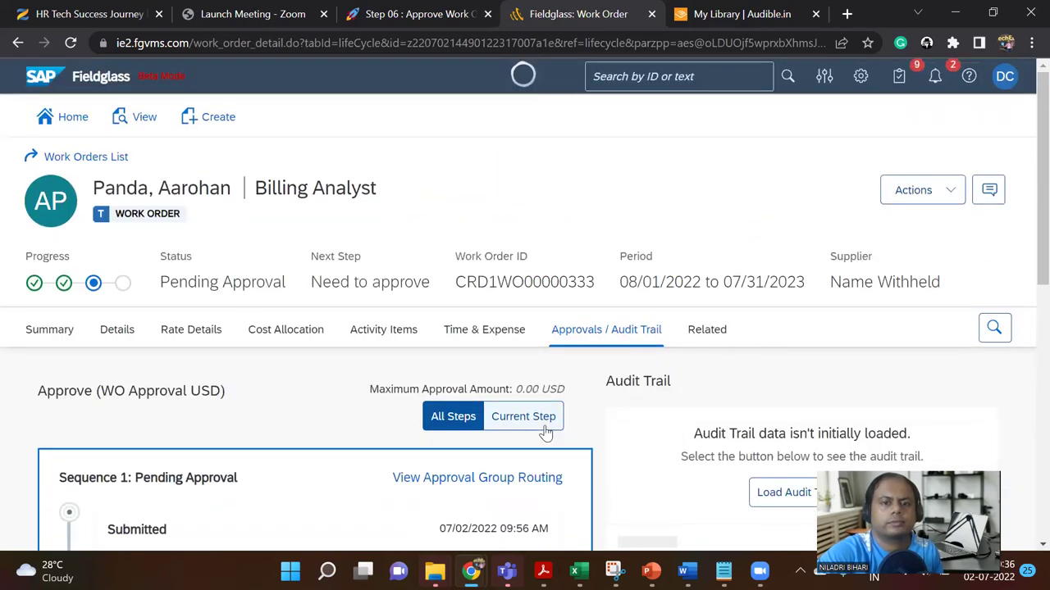
{"action": "left_click", "coordinate": [544, 422]}
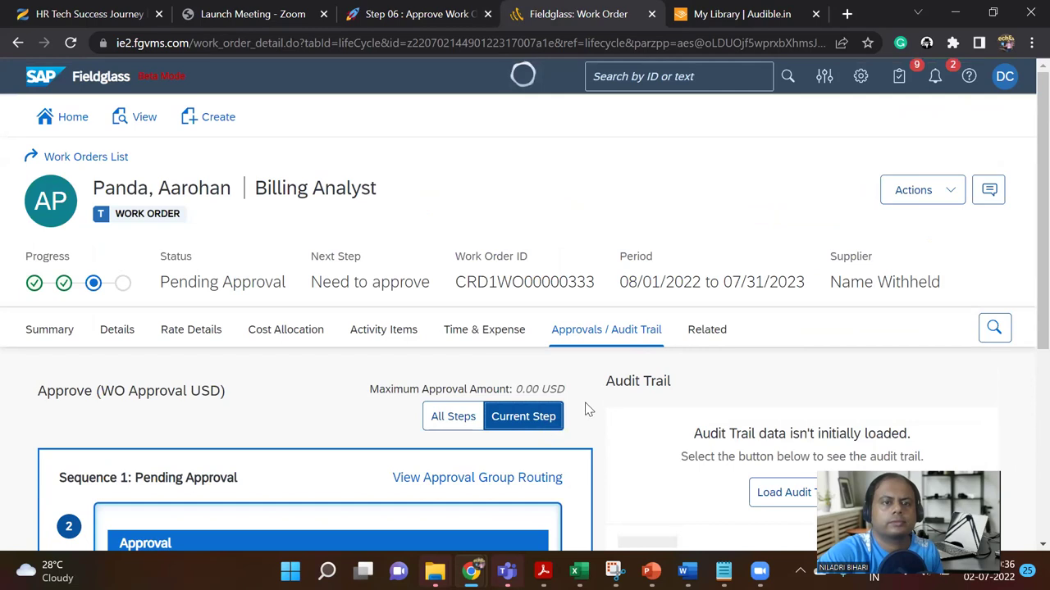
{"action": "scroll", "coordinate": [586, 409], "scroll_direction": "down", "scroll_amount": 2}
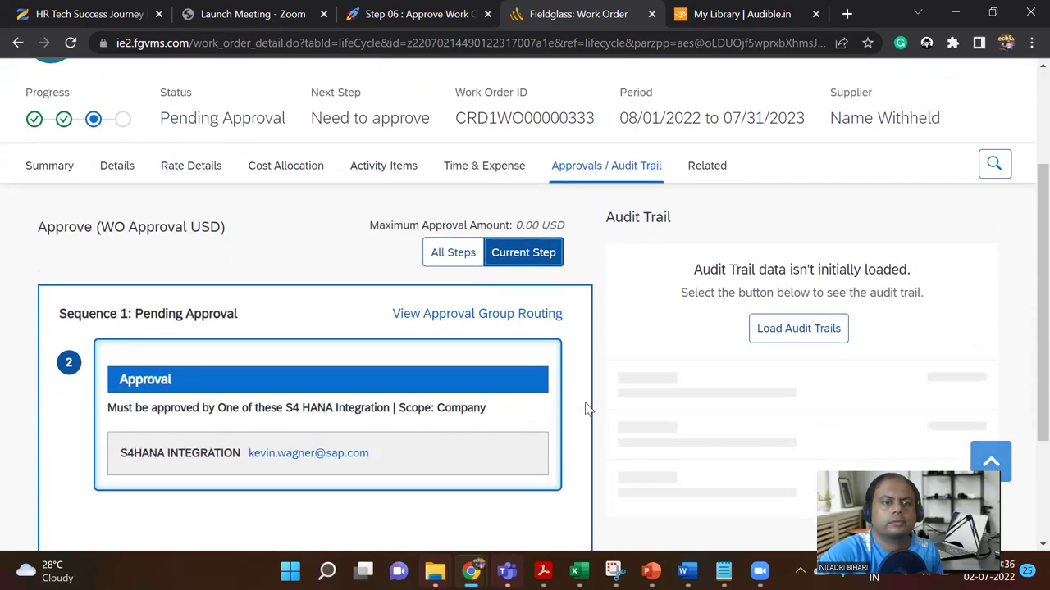
{"action": "scroll", "coordinate": [585, 408], "scroll_direction": "down", "scroll_amount": 1}
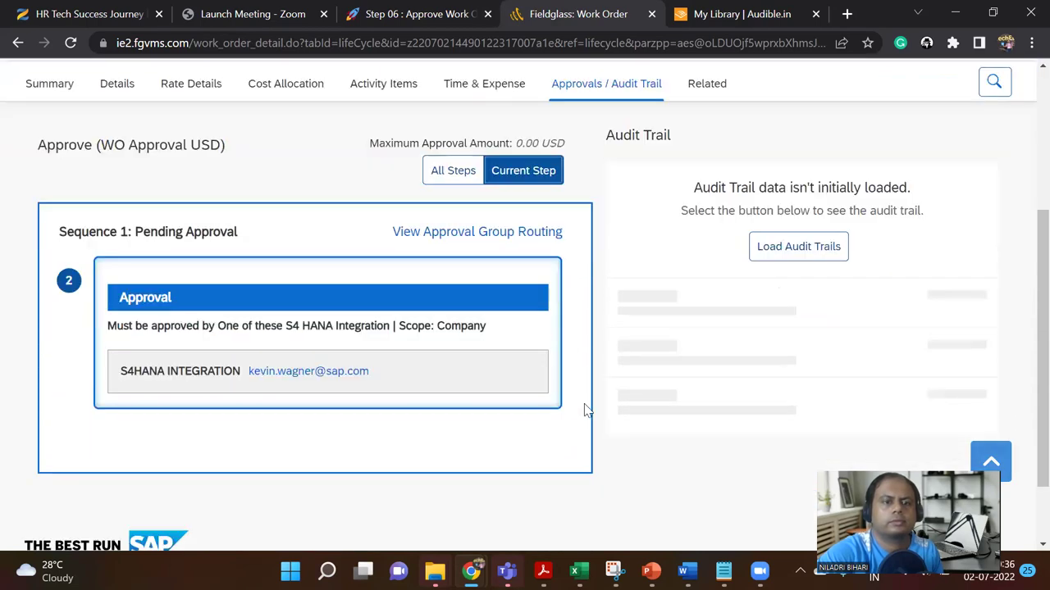
{"action": "scroll", "coordinate": [586, 408], "scroll_direction": "up", "scroll_amount": 3}
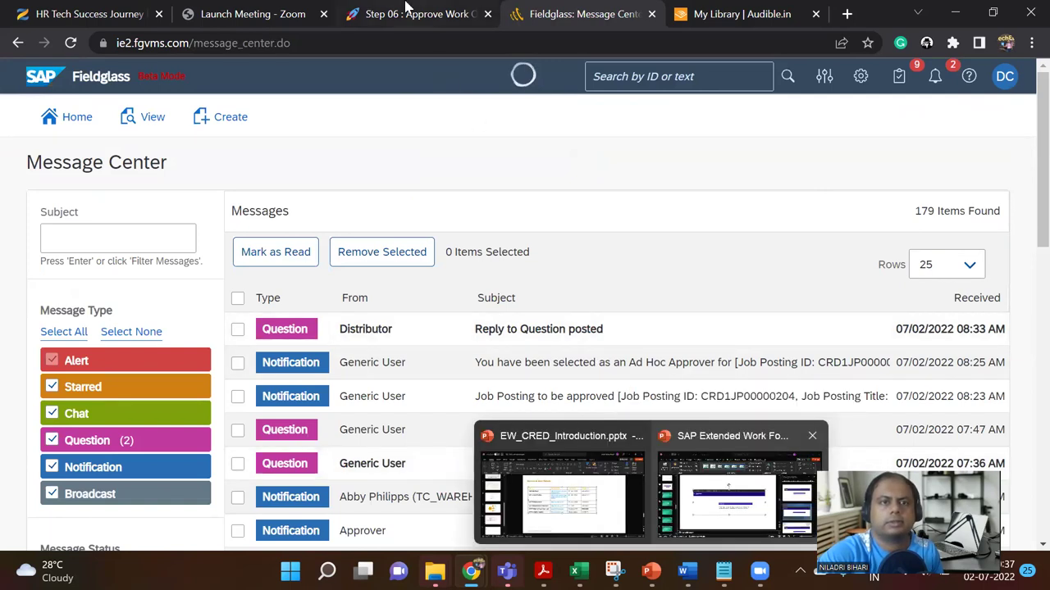
{"action": "key", "text": "ctrl+shift+Tab"}
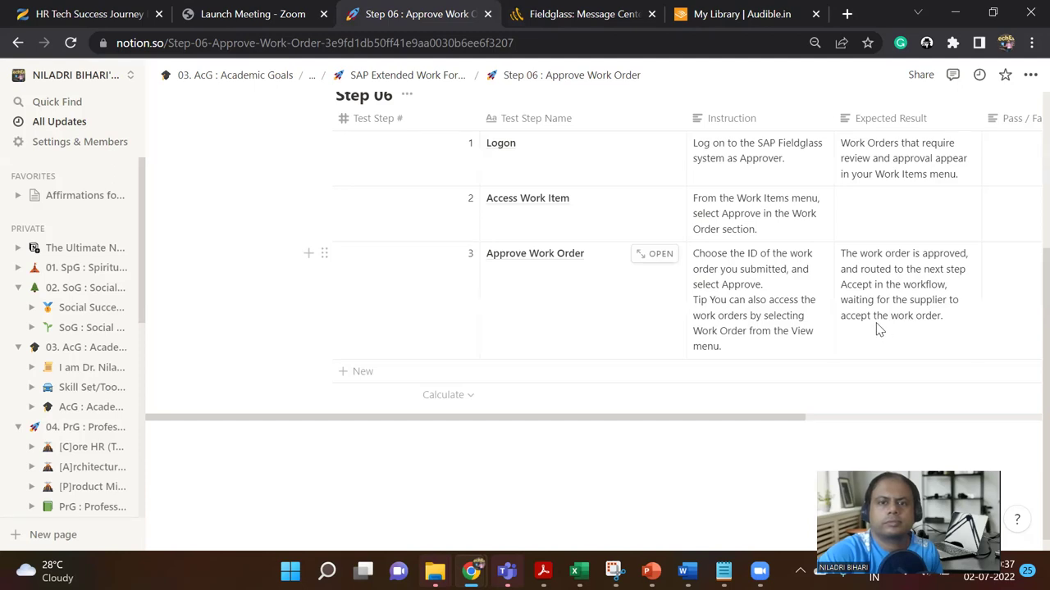
{"action": "scroll", "coordinate": [878, 329], "scroll_direction": "up", "scroll_amount": 2}
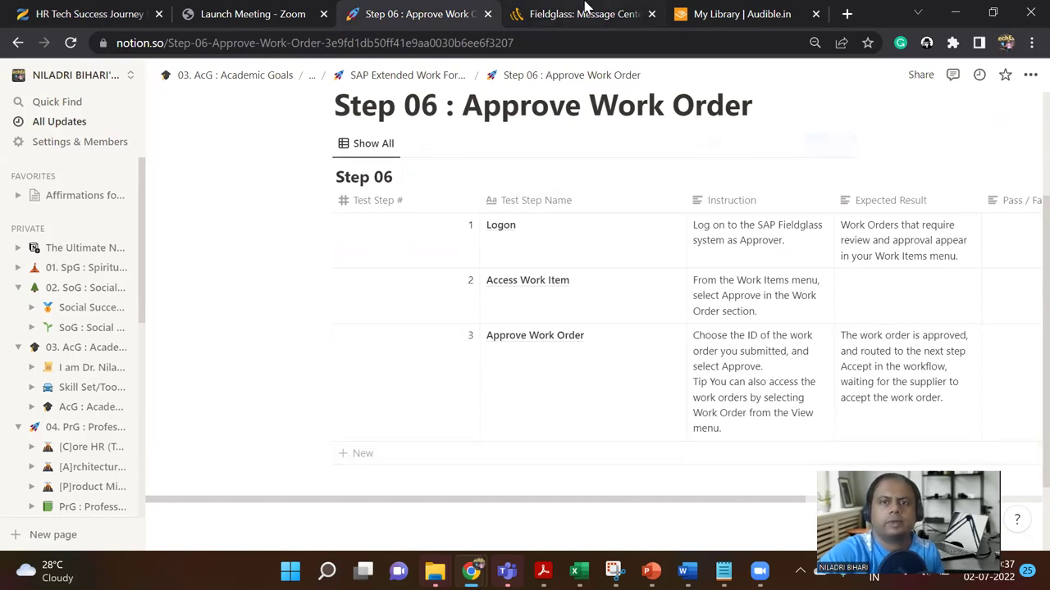
{"action": "left_click", "coordinate": [582, 12]}
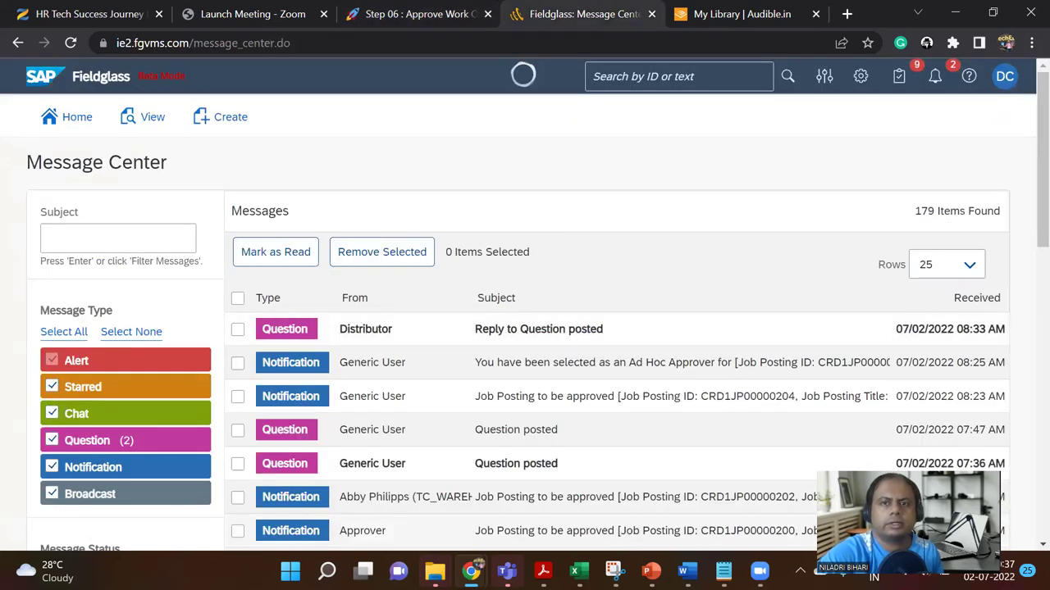
{"action": "left_click", "coordinate": [651, 571]}
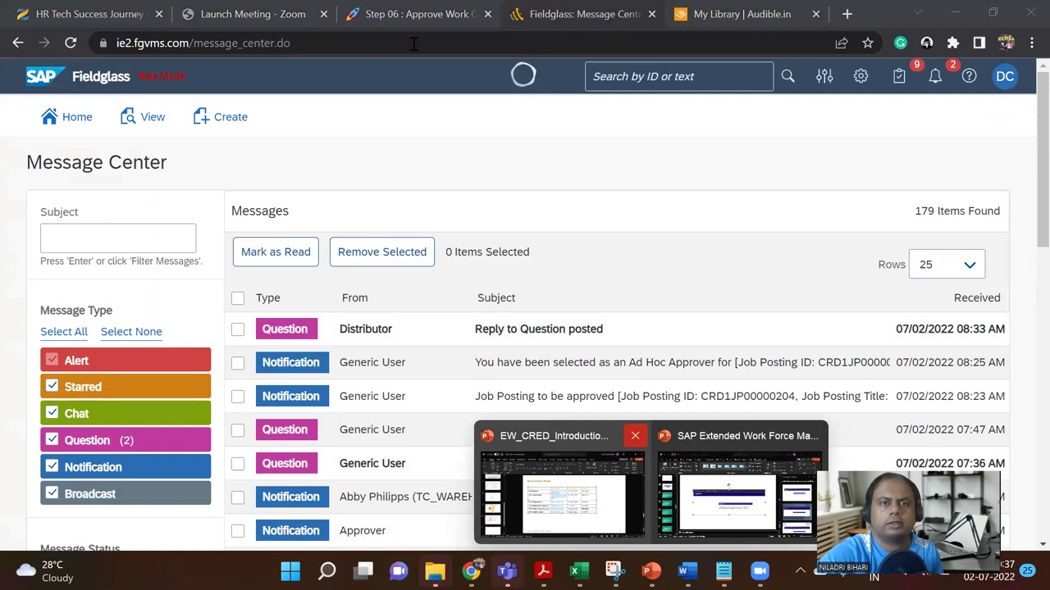
Step: Sign out from the DC account menu and sign back in as the distributor user
{"action": "left_click", "coordinate": [1004, 76]}
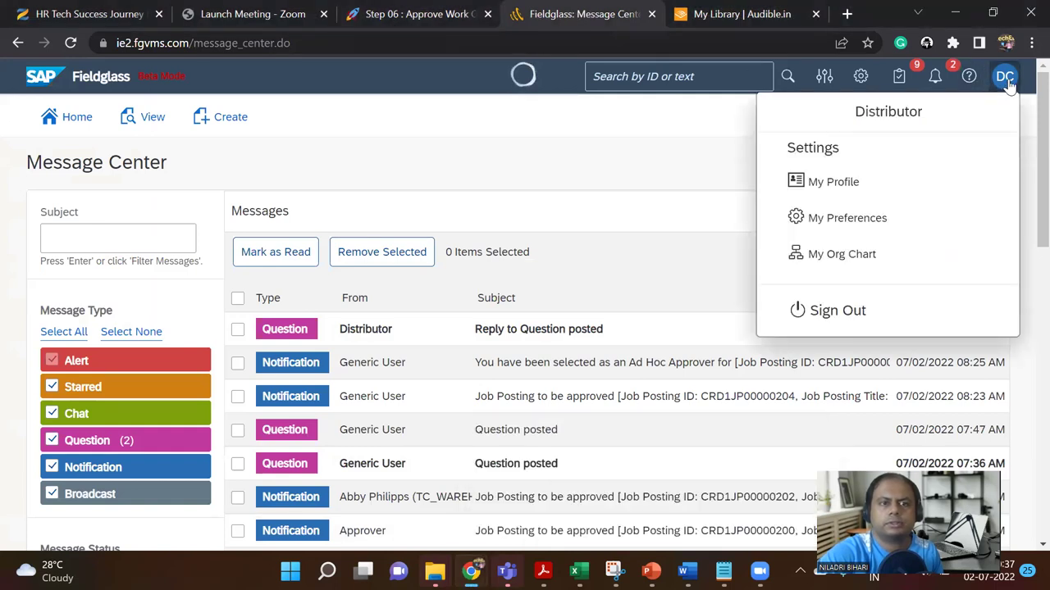
{"action": "left_click", "coordinate": [844, 312]}
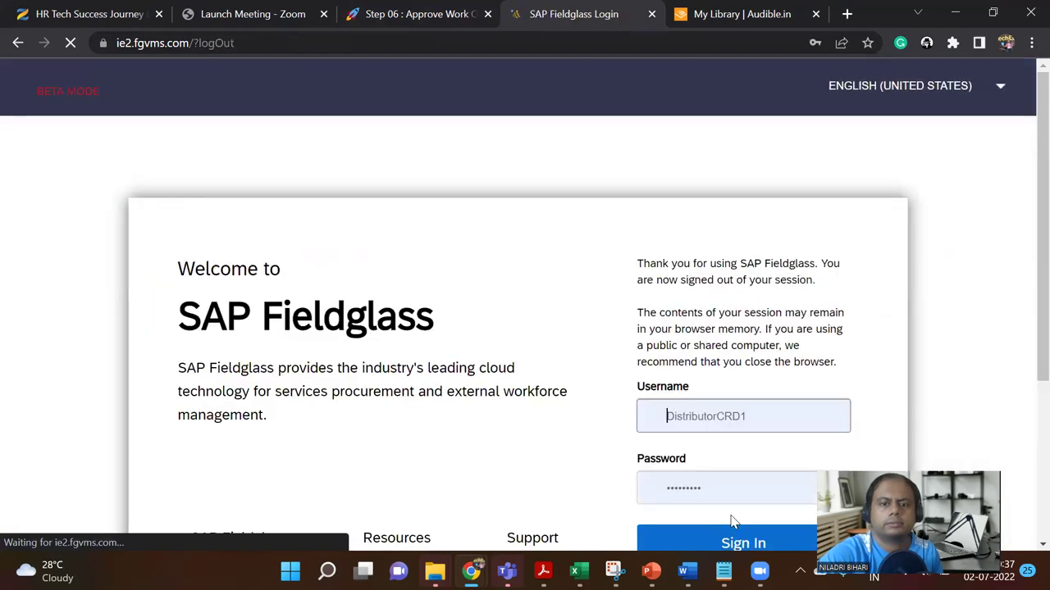
{"action": "mouse_move", "coordinate": [650, 570]}
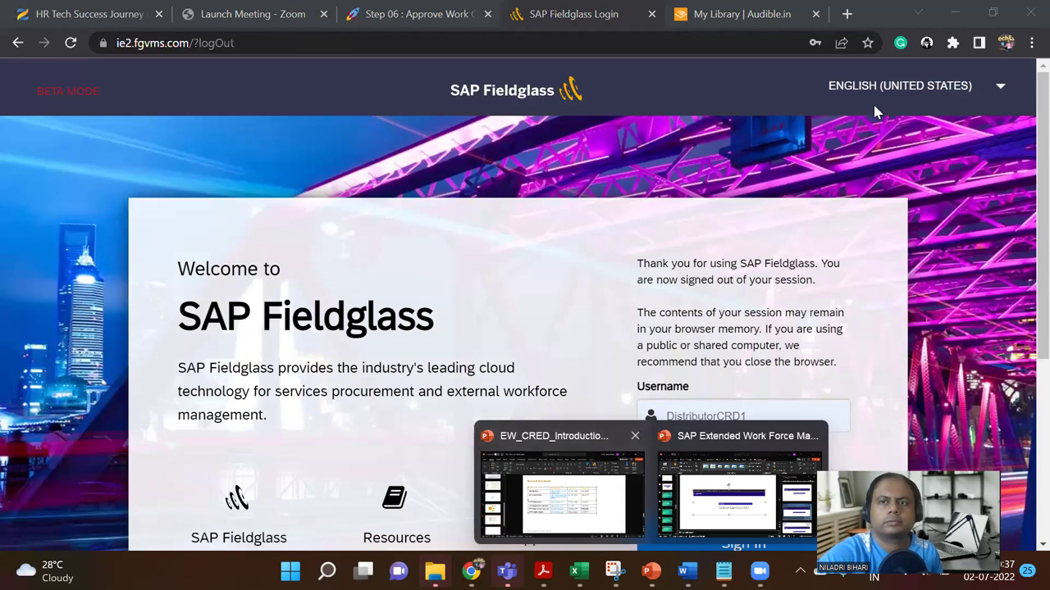
{"action": "left_click", "coordinate": [426, 13]}
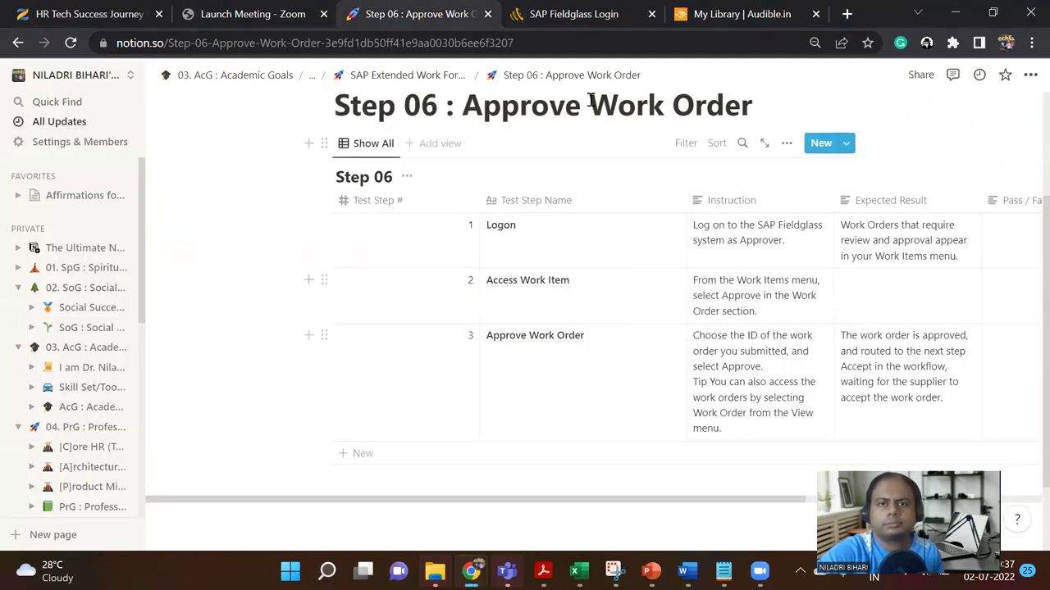
{"action": "left_click", "coordinate": [576, 14]}
{"action": "scroll", "coordinate": [766, 414], "scroll_direction": "down", "scroll_amount": 2}
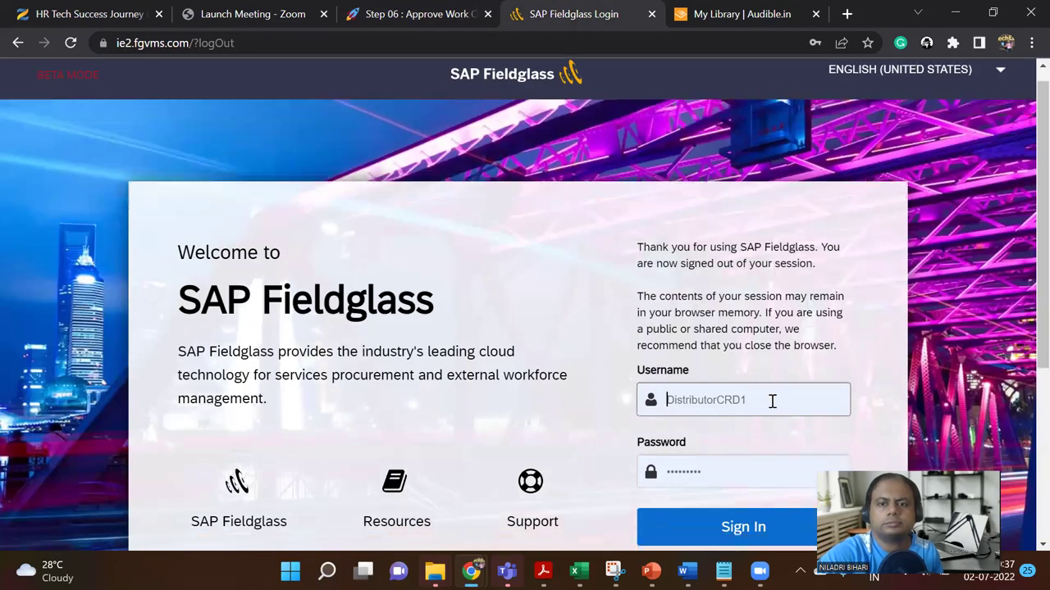
{"action": "left_click", "coordinate": [756, 382]}
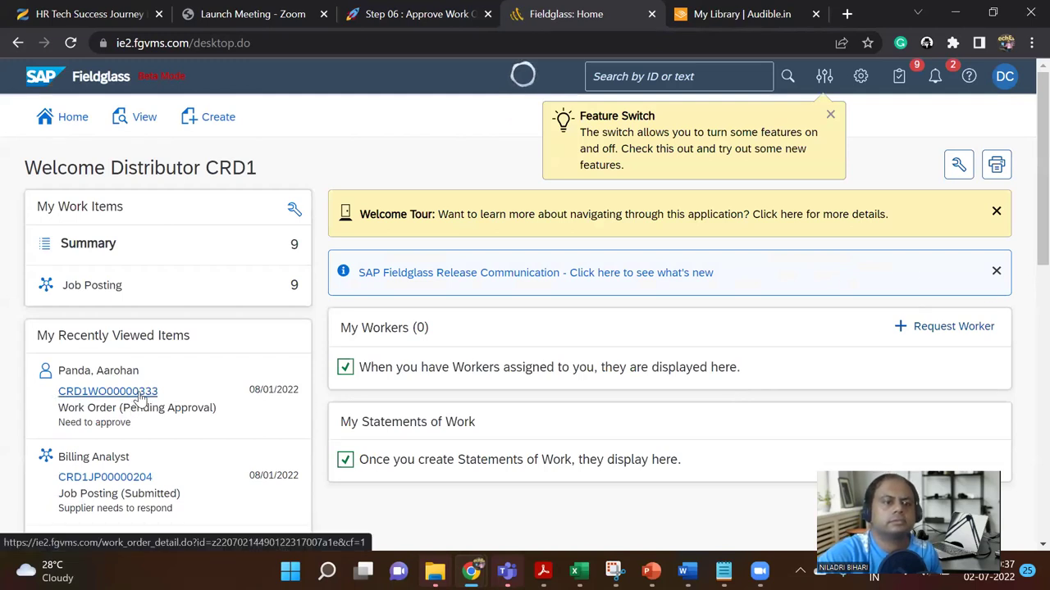
Step: Open job posting CRD1JP00000204 and its Billing Analyst job seeker record, checking the available actions
{"action": "scroll", "coordinate": [141, 398], "scroll_direction": "down", "scroll_amount": 1}
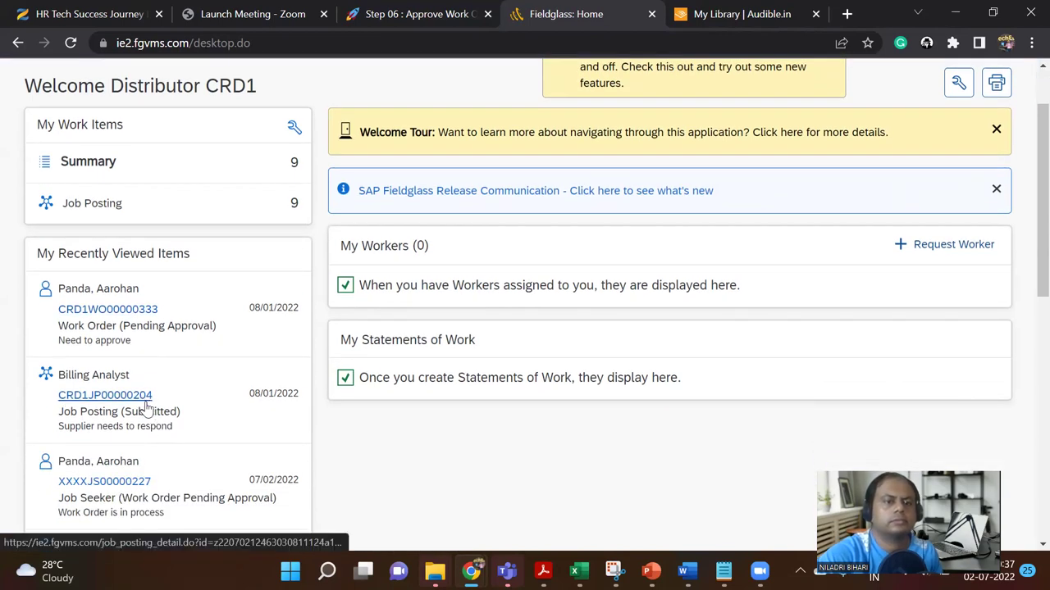
{"action": "left_click", "coordinate": [142, 398]}
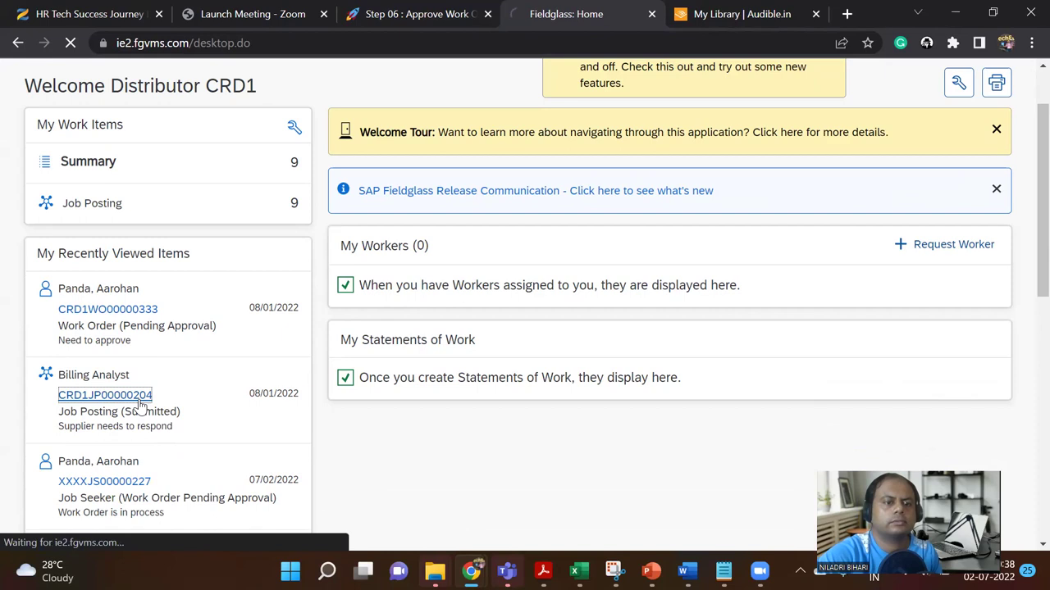
{"action": "scroll", "coordinate": [141, 401], "scroll_direction": "down", "scroll_amount": 3}
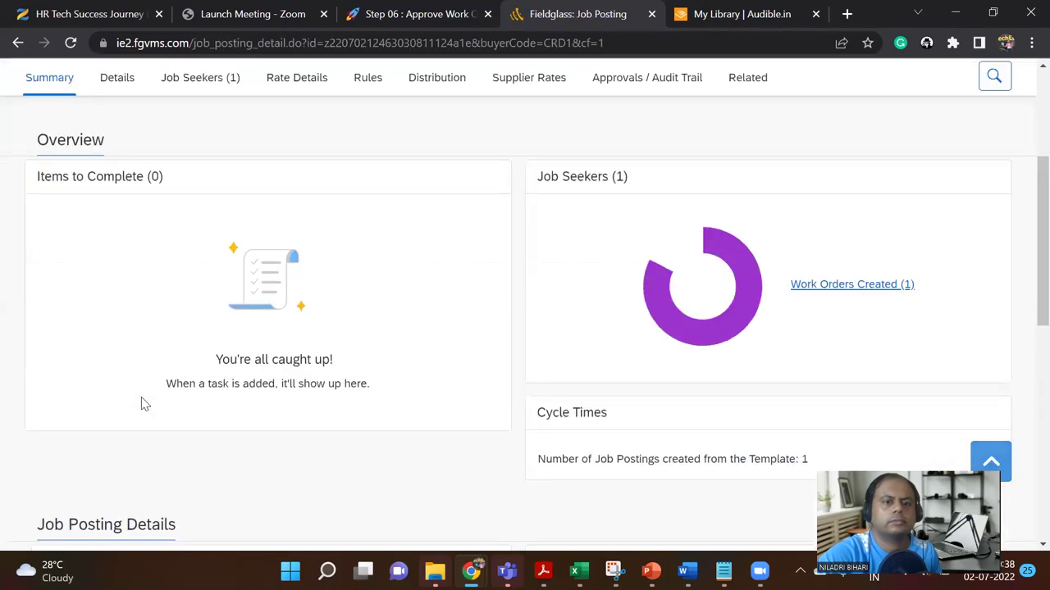
{"action": "left_click", "coordinate": [840, 288]}
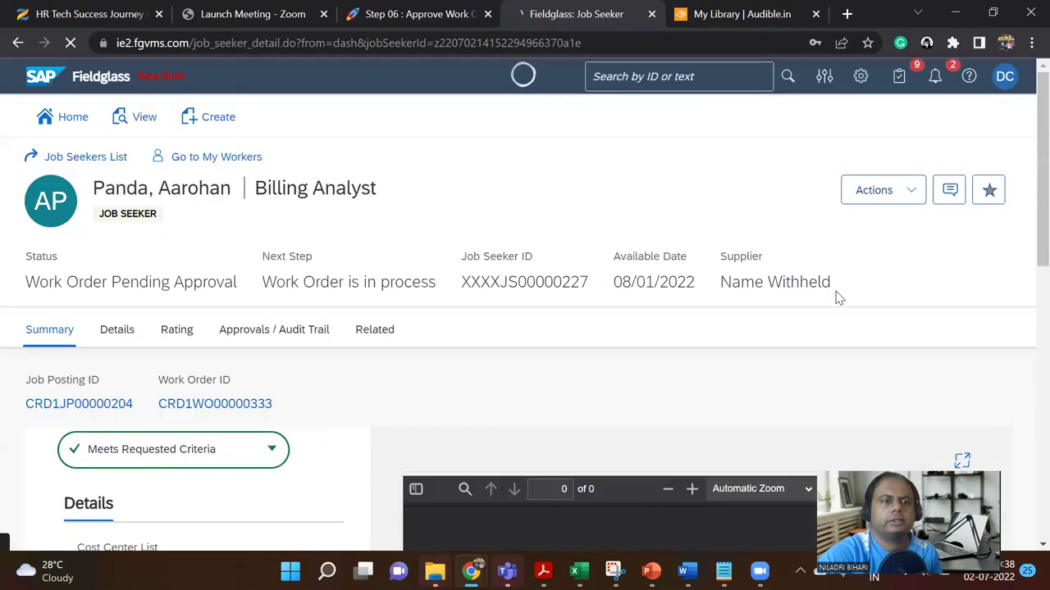
{"action": "scroll", "coordinate": [830, 300], "scroll_direction": "down", "scroll_amount": 8}
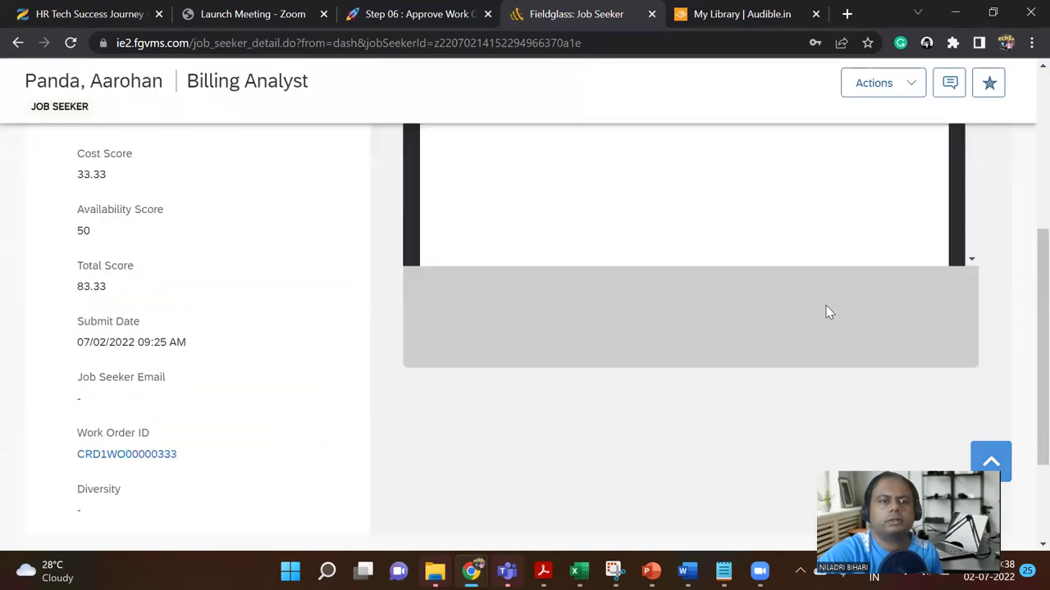
{"action": "scroll", "coordinate": [722, 366], "scroll_direction": "down", "scroll_amount": 3}
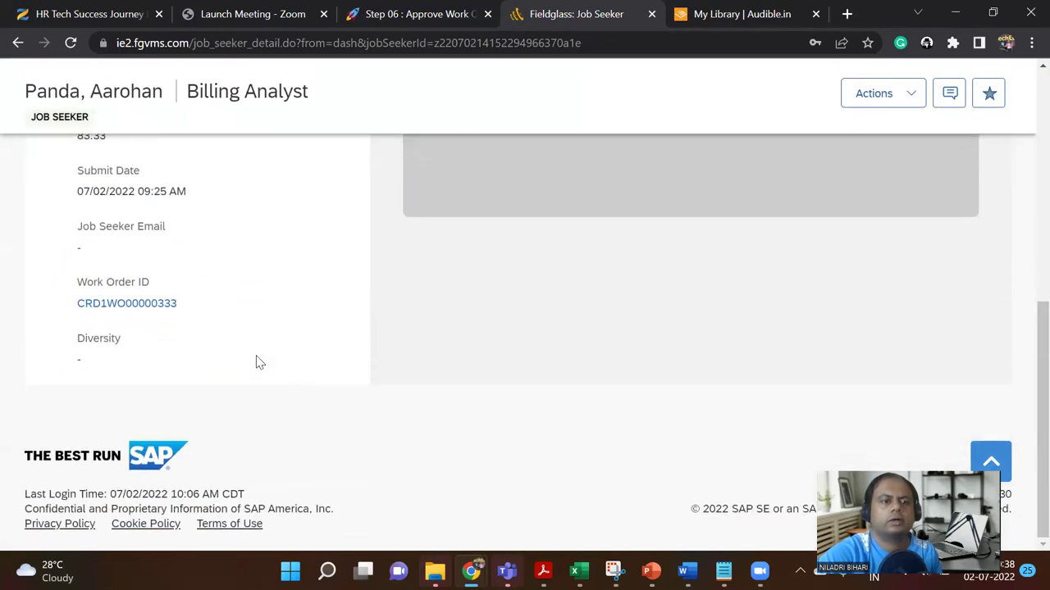
{"action": "scroll", "coordinate": [495, 361], "scroll_direction": "up", "scroll_amount": 5}
{"action": "scroll", "coordinate": [775, 250], "scroll_direction": "up", "scroll_amount": 5}
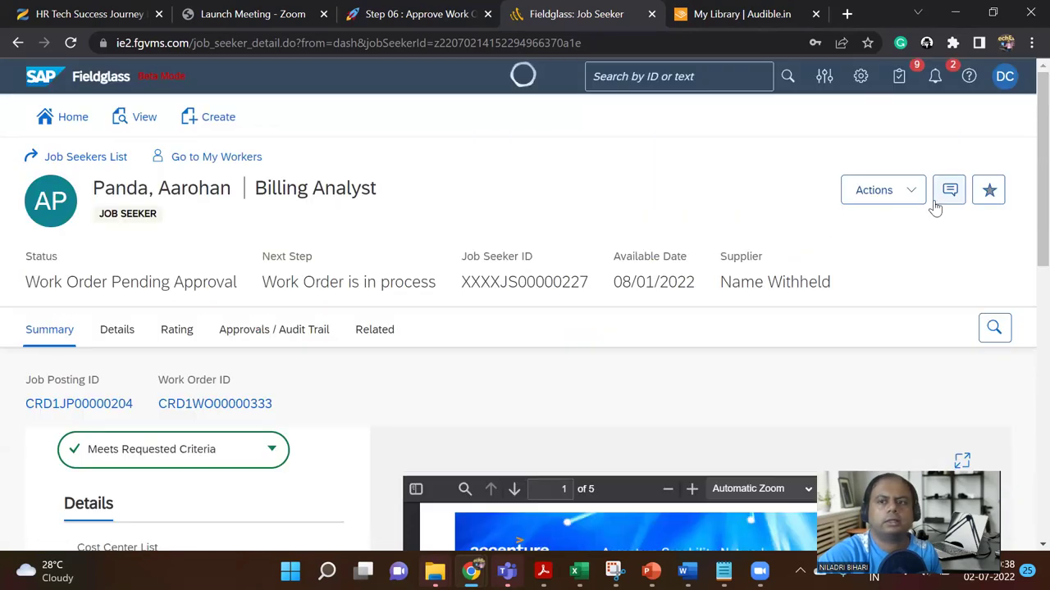
{"action": "left_click", "coordinate": [913, 189]}
{"action": "left_click", "coordinate": [670, 193]}
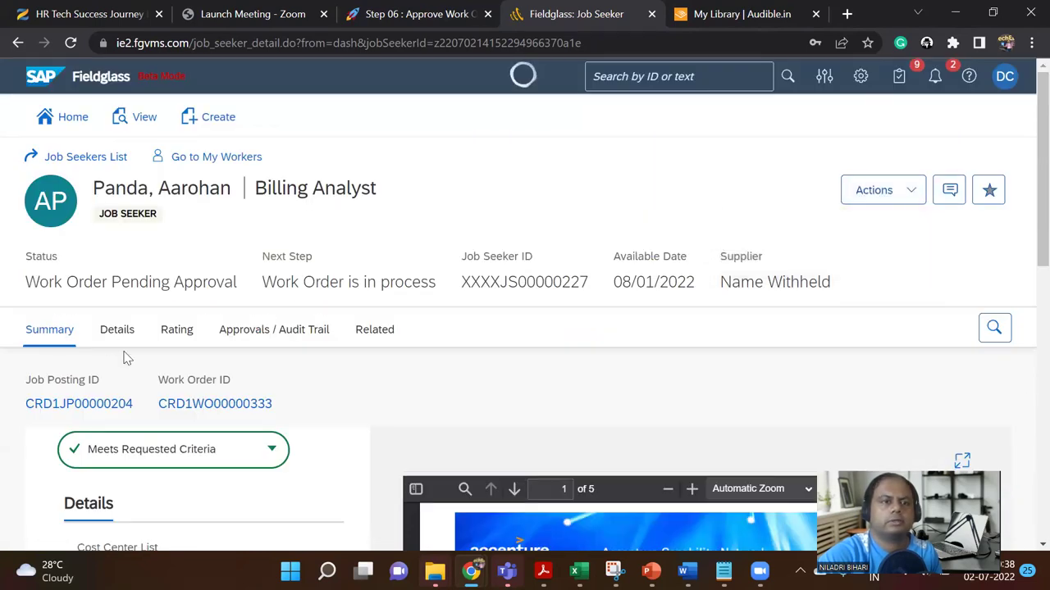
Step: From the job seeker's Details tab, open linked work order CRD1WO00000333
{"action": "left_click", "coordinate": [117, 333]}
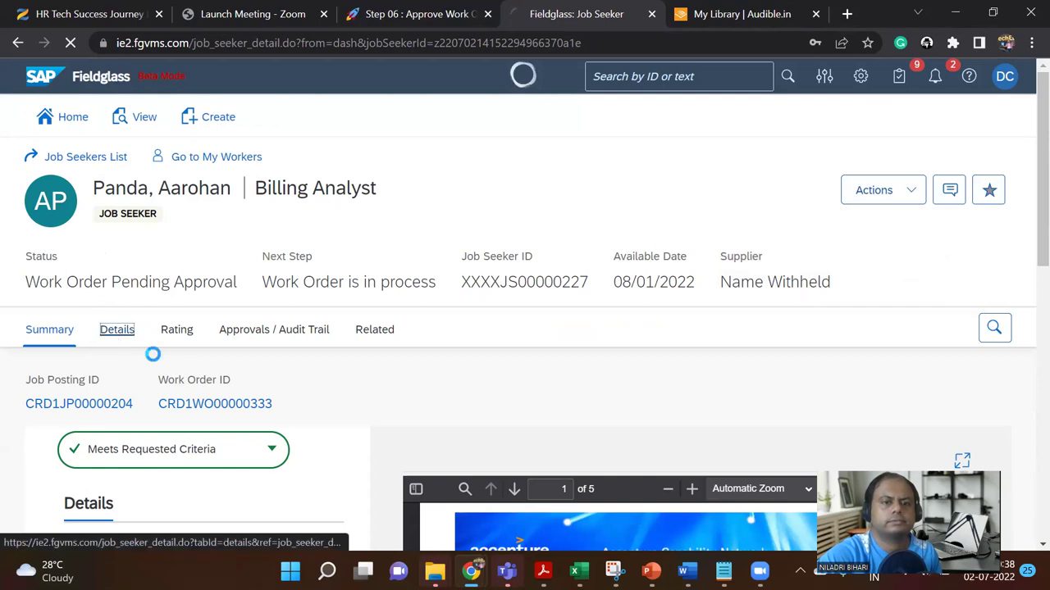
{"action": "scroll", "coordinate": [216, 408], "scroll_direction": "down", "scroll_amount": 6}
{"action": "scroll", "coordinate": [215, 408], "scroll_direction": "up", "scroll_amount": 6}
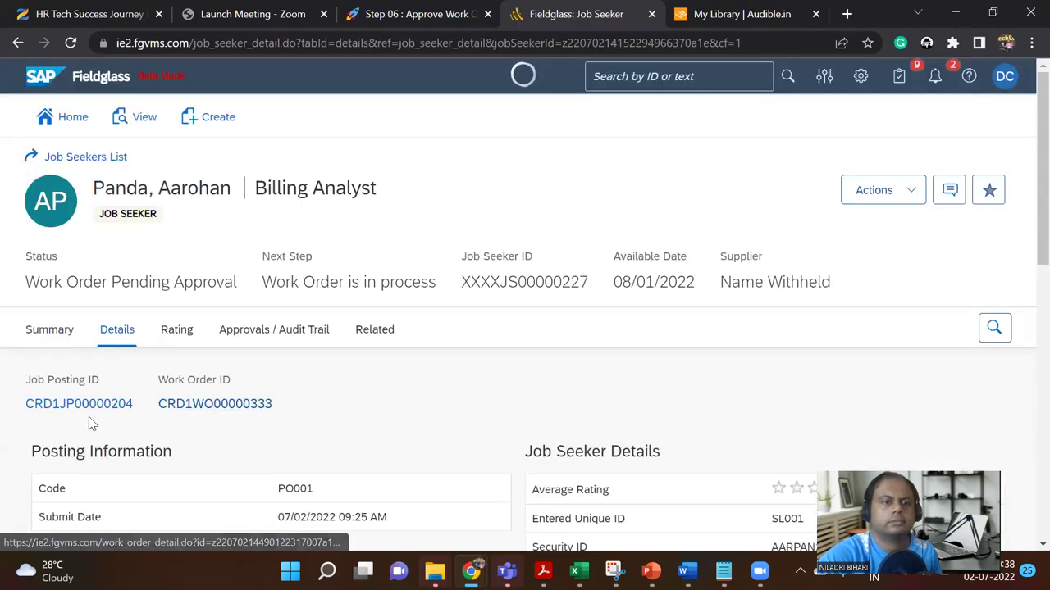
{"action": "left_click", "coordinate": [211, 405]}
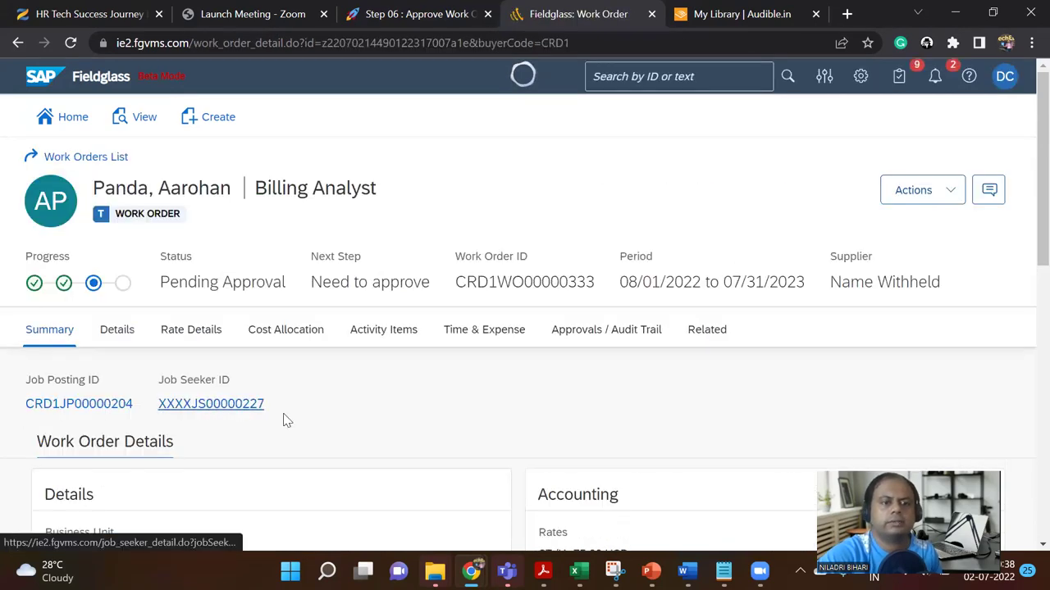
Step: Review work order CRD1WO00000333's Actions menu against the Step 06 approval instructions
{"action": "scroll", "coordinate": [284, 420], "scroll_direction": "down", "scroll_amount": 3}
{"action": "scroll", "coordinate": [283, 421], "scroll_direction": "down", "scroll_amount": 5}
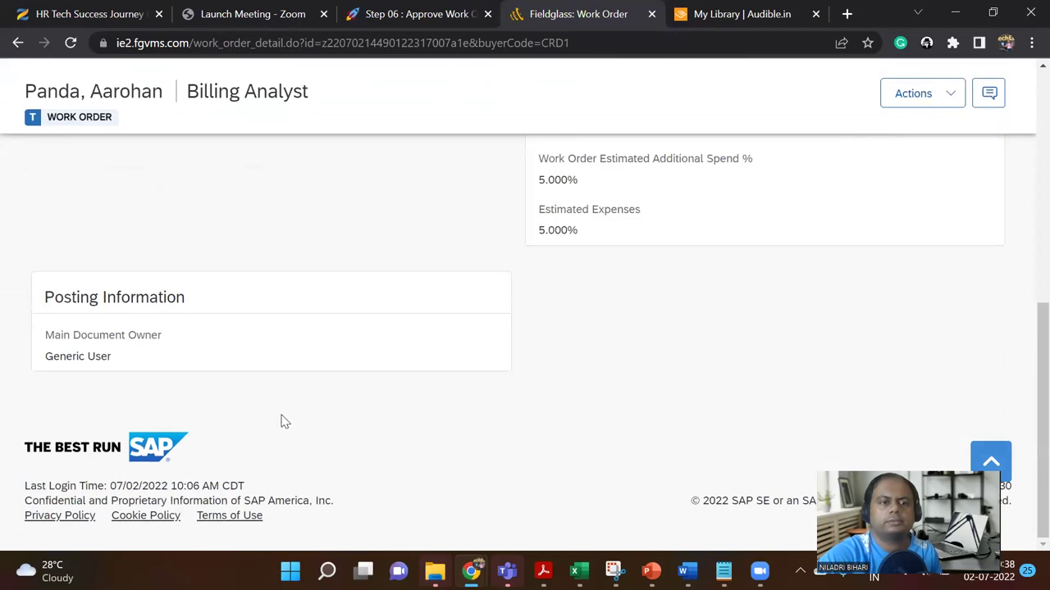
{"action": "scroll", "coordinate": [281, 418], "scroll_direction": "up", "scroll_amount": 10}
{"action": "left_click", "coordinate": [910, 197]}
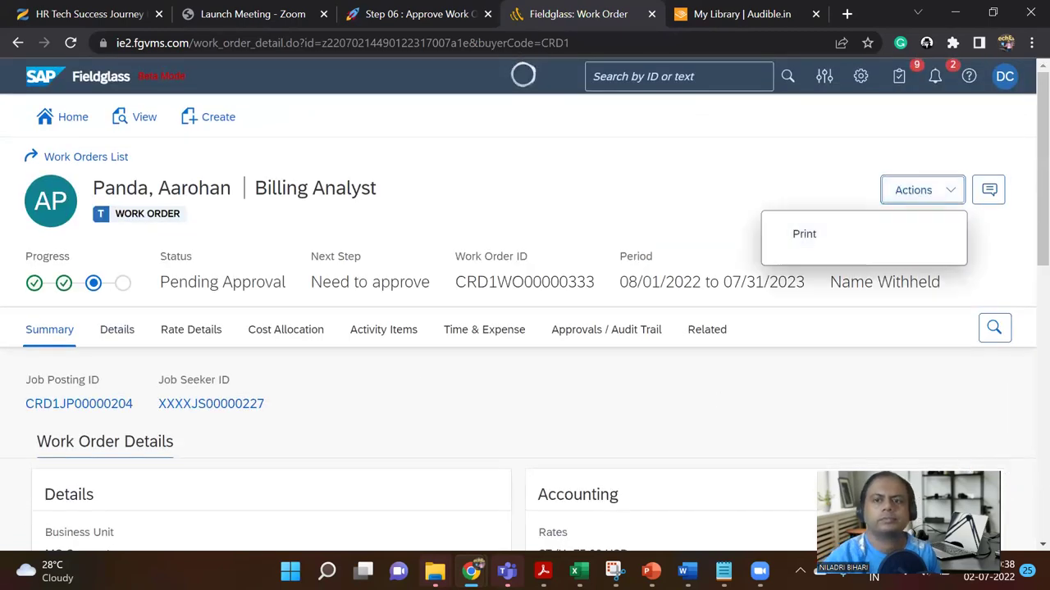
{"action": "left_click", "coordinate": [437, 423]}
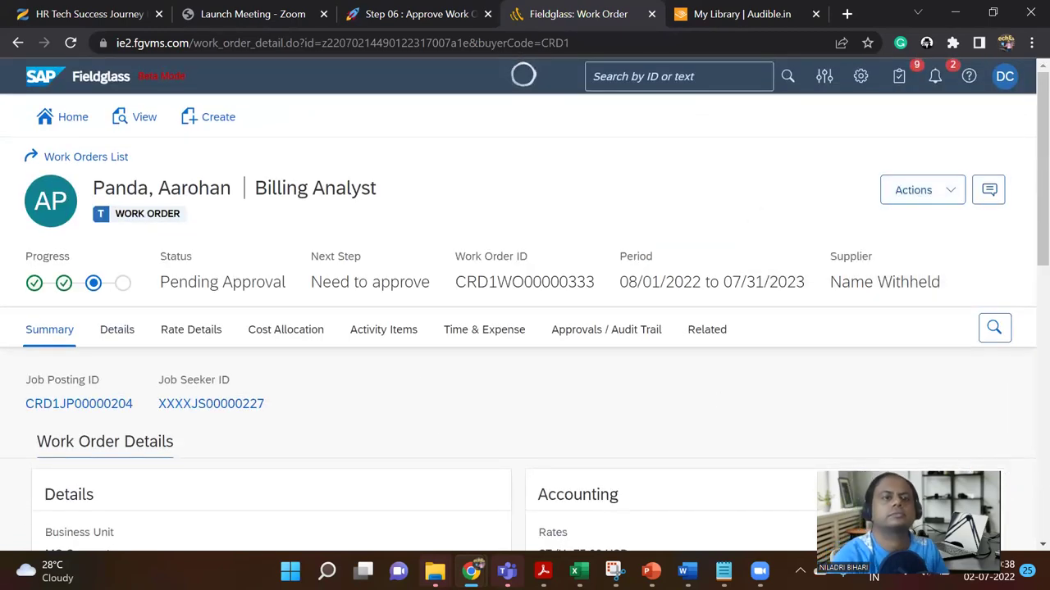
{"action": "left_click", "coordinate": [433, 11]}
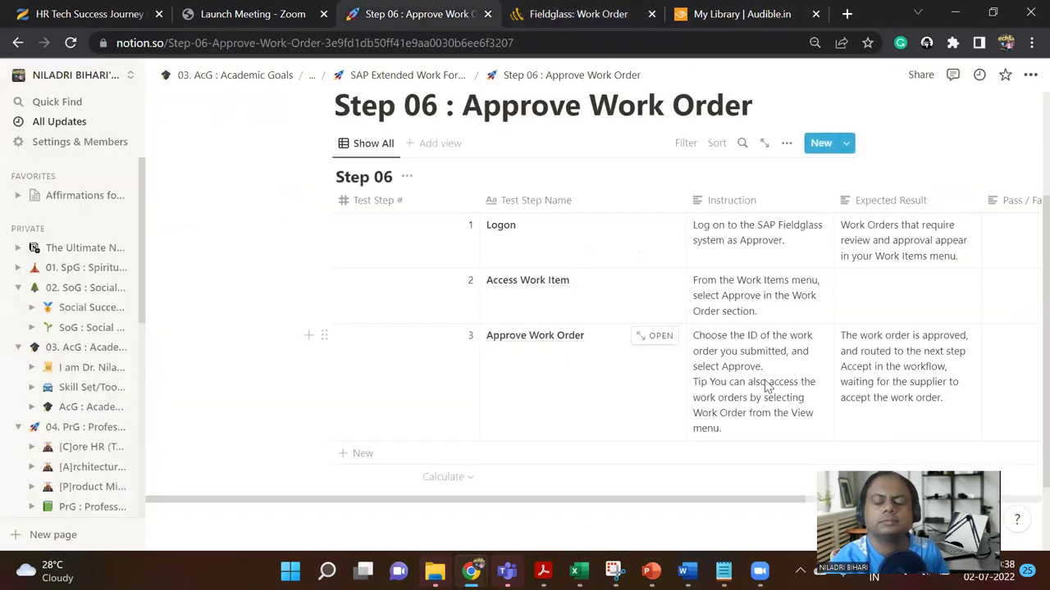
{"action": "left_click", "coordinate": [598, 11]}
{"action": "left_click", "coordinate": [942, 195]}
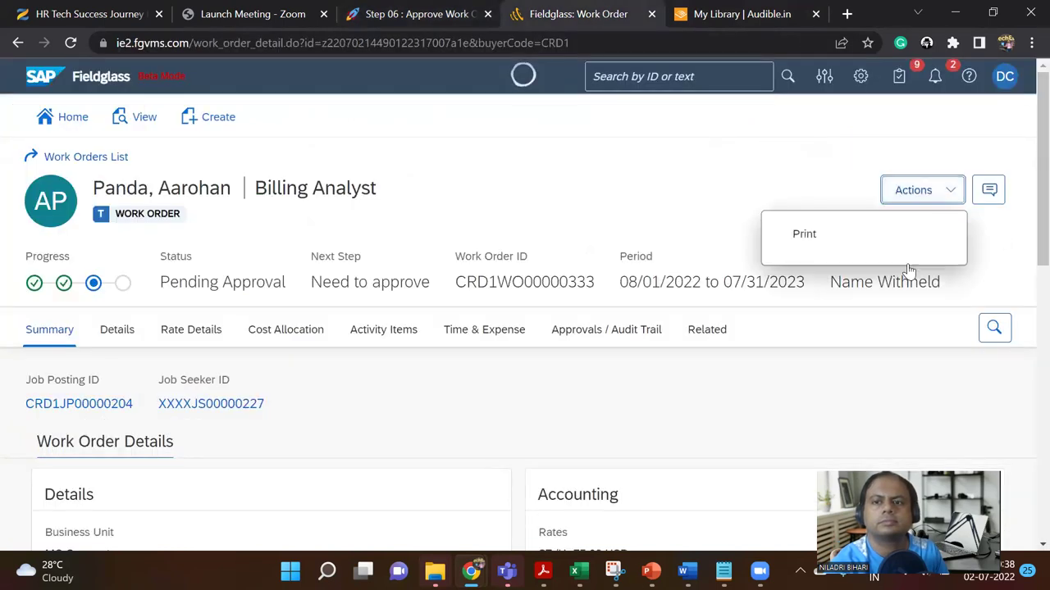
{"action": "left_click", "coordinate": [486, 186]}
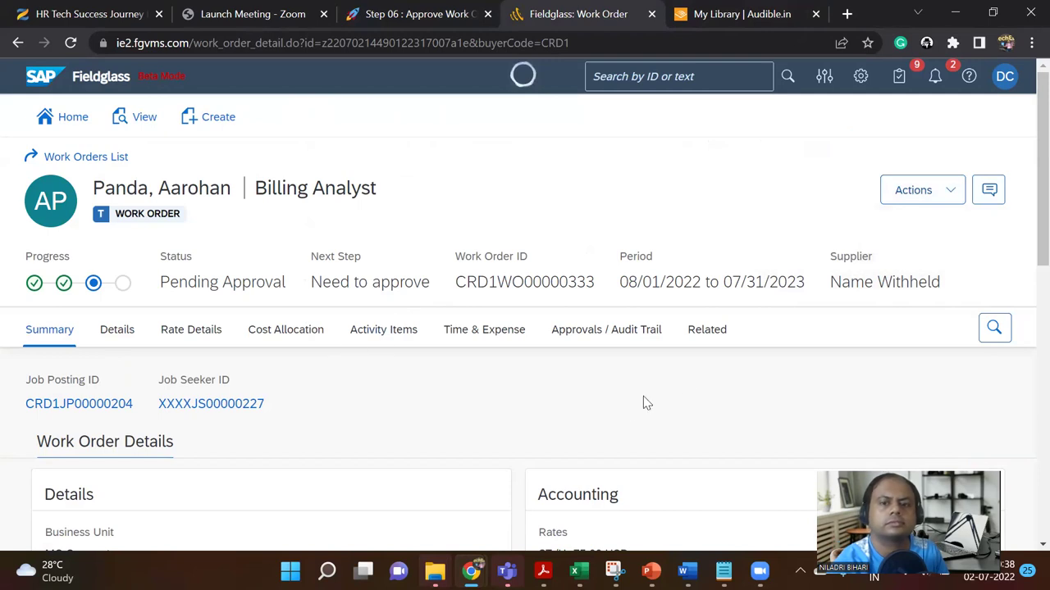
Step: Check the work order's Details, then its Approvals / Audit Trail showing Sequence 1 pending
{"action": "left_click", "coordinate": [114, 332]}
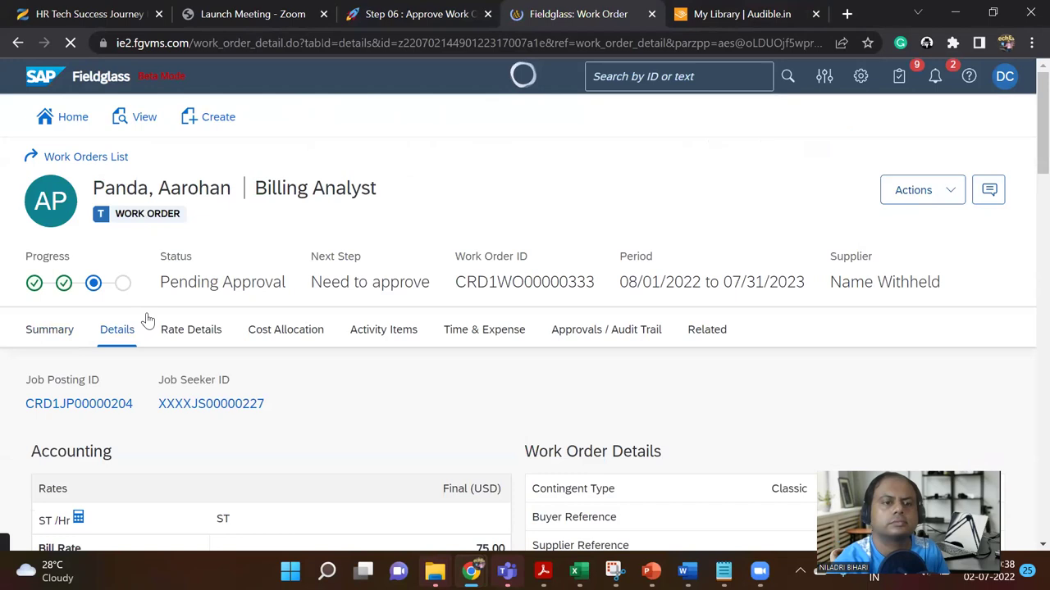
{"action": "scroll", "coordinate": [253, 391], "scroll_direction": "down", "scroll_amount": 3}
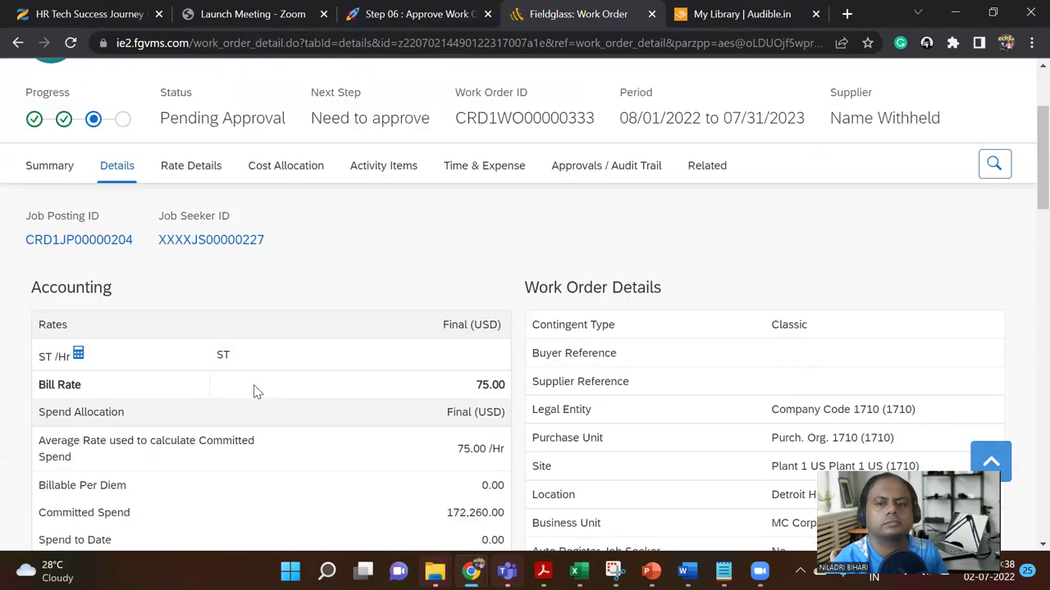
{"action": "scroll", "coordinate": [256, 392], "scroll_direction": "up", "scroll_amount": 3}
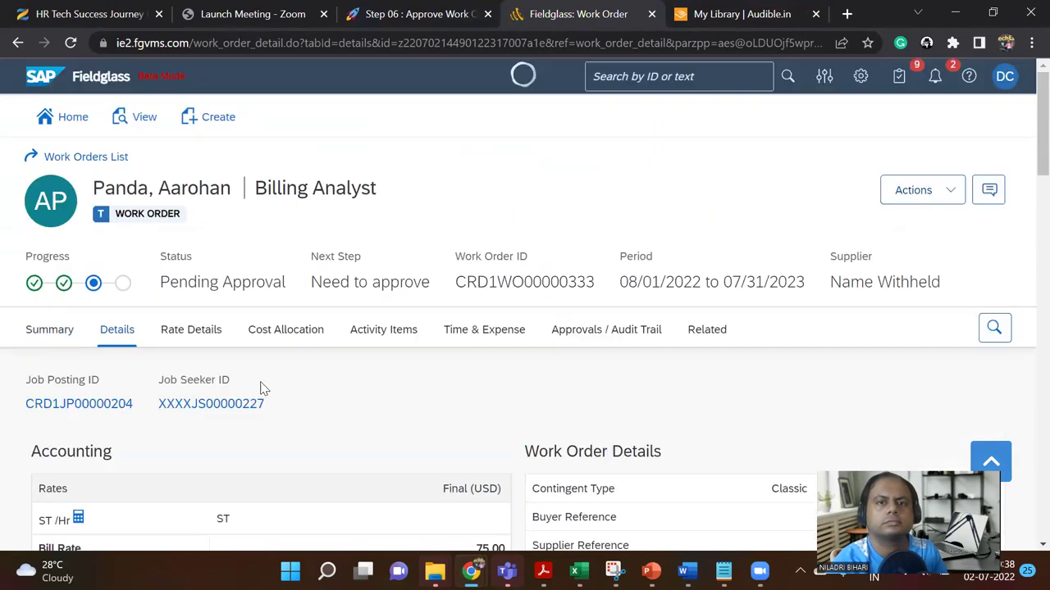
{"action": "left_click", "coordinate": [556, 336]}
{"action": "scroll", "coordinate": [504, 366], "scroll_direction": "down", "scroll_amount": 3}
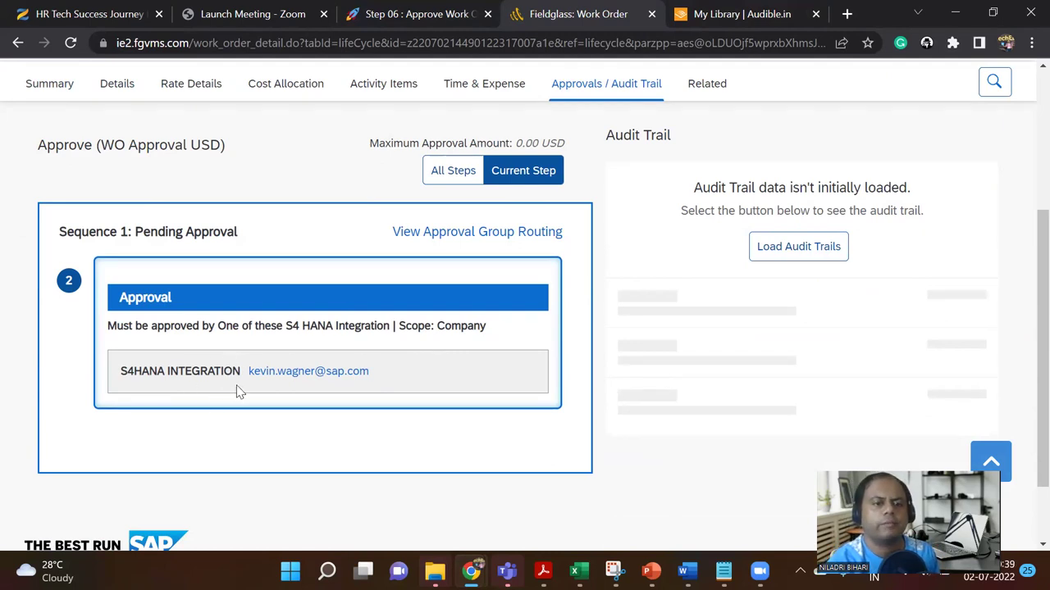
{"action": "scroll", "coordinate": [236, 392], "scroll_direction": "up", "scroll_amount": 3}
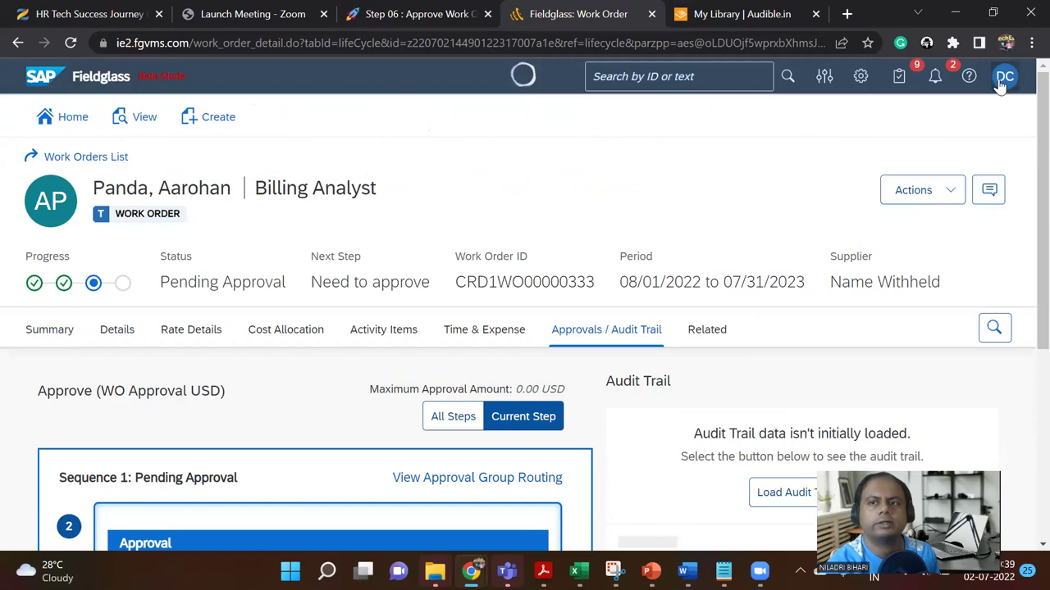
Step: Try the account menu, type 's' into search, and view the create-new options
{"action": "left_click", "coordinate": [1002, 85]}
{"action": "left_click", "coordinate": [691, 74]}
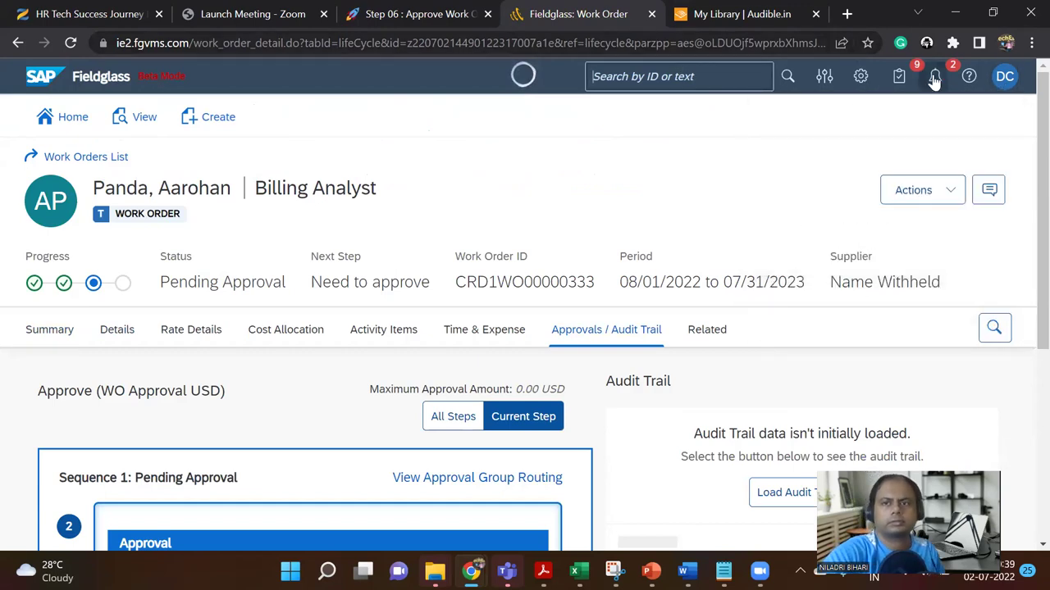
{"action": "left_click", "coordinate": [1002, 76]}
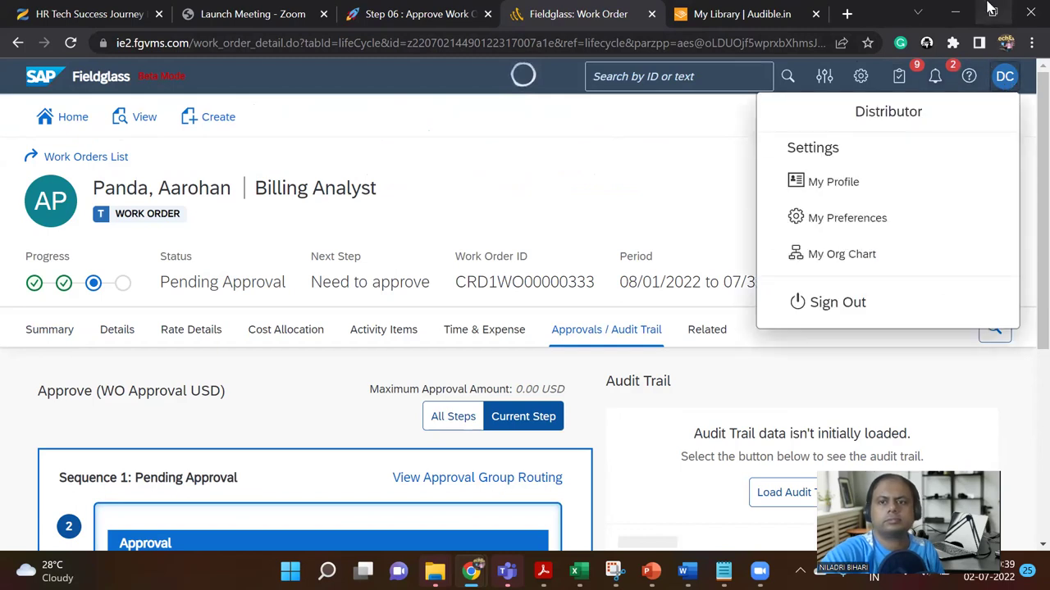
{"action": "left_click", "coordinate": [610, 74]}
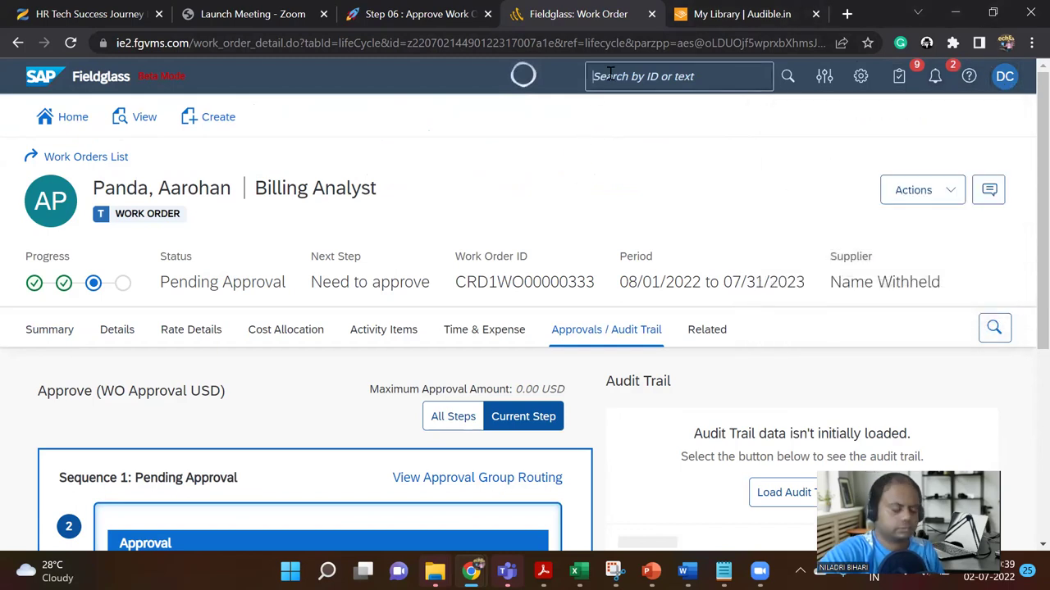
{"action": "type", "text": "s"}
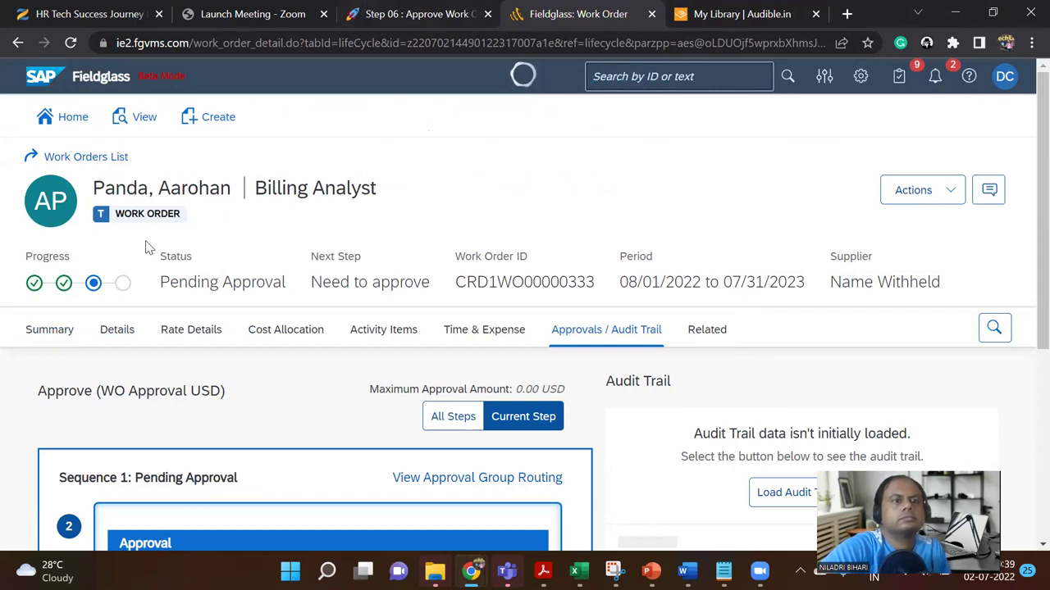
{"action": "scroll", "coordinate": [180, 185], "scroll_direction": "down", "scroll_amount": 3}
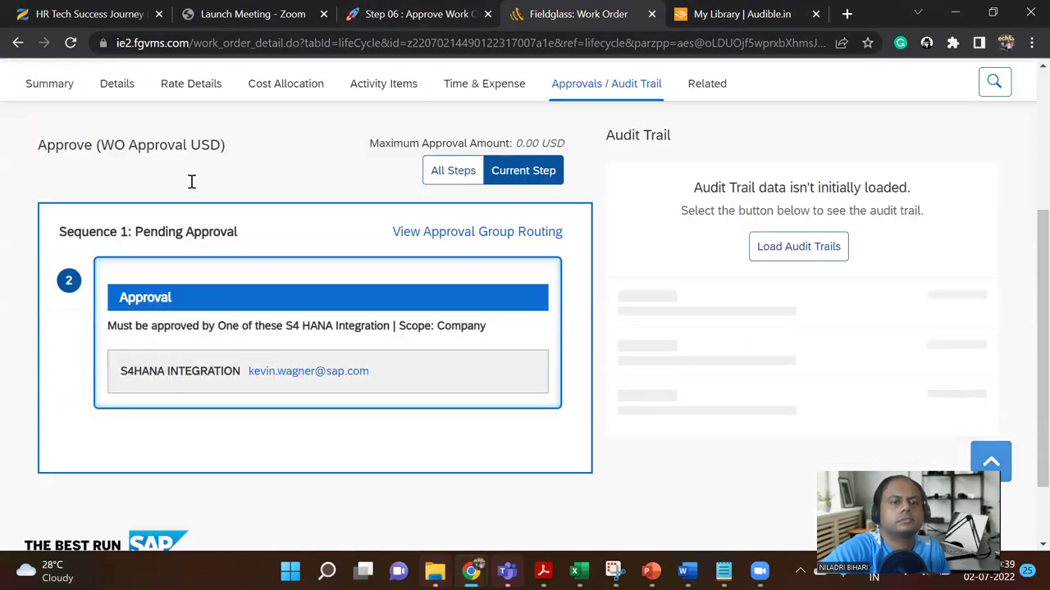
{"action": "scroll", "coordinate": [188, 180], "scroll_direction": "up", "scroll_amount": 3}
{"action": "left_click", "coordinate": [201, 119]}
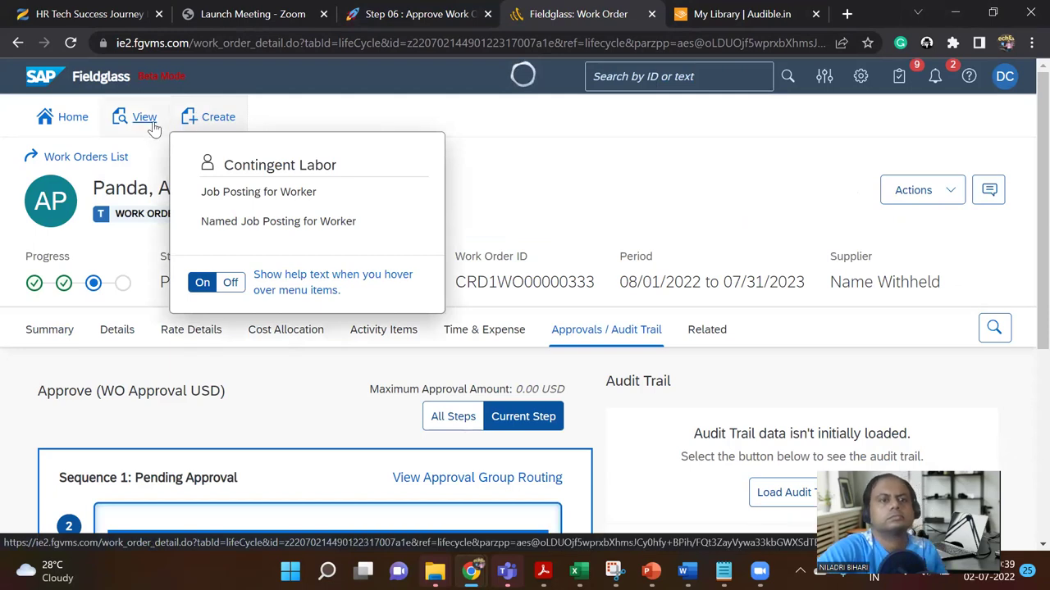
Step: Reopen work order CRD1WO00000333 from the list of all work orders
{"action": "left_click", "coordinate": [144, 117]}
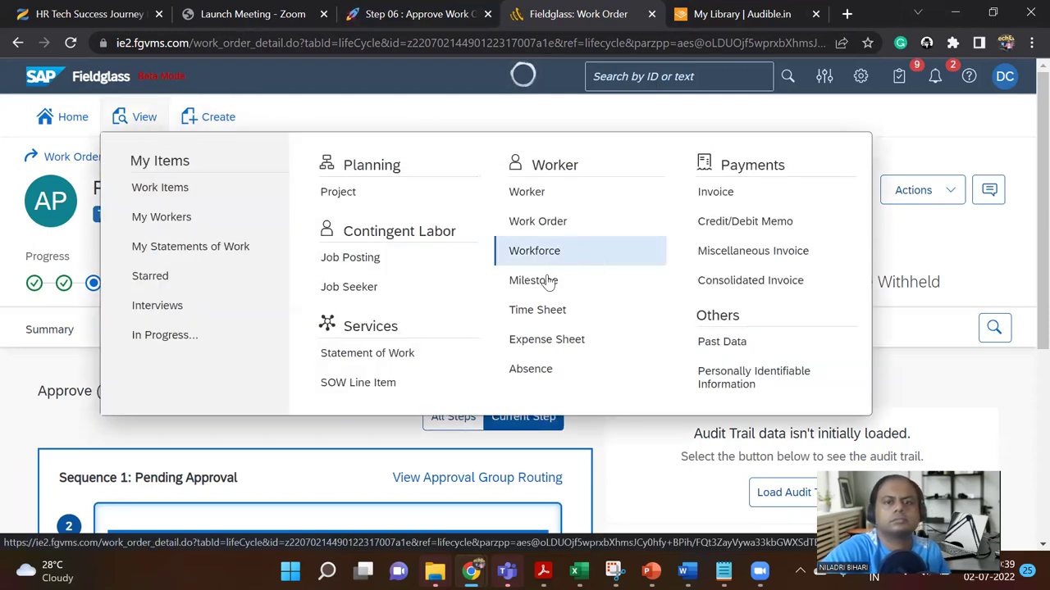
{"action": "left_click", "coordinate": [541, 221]}
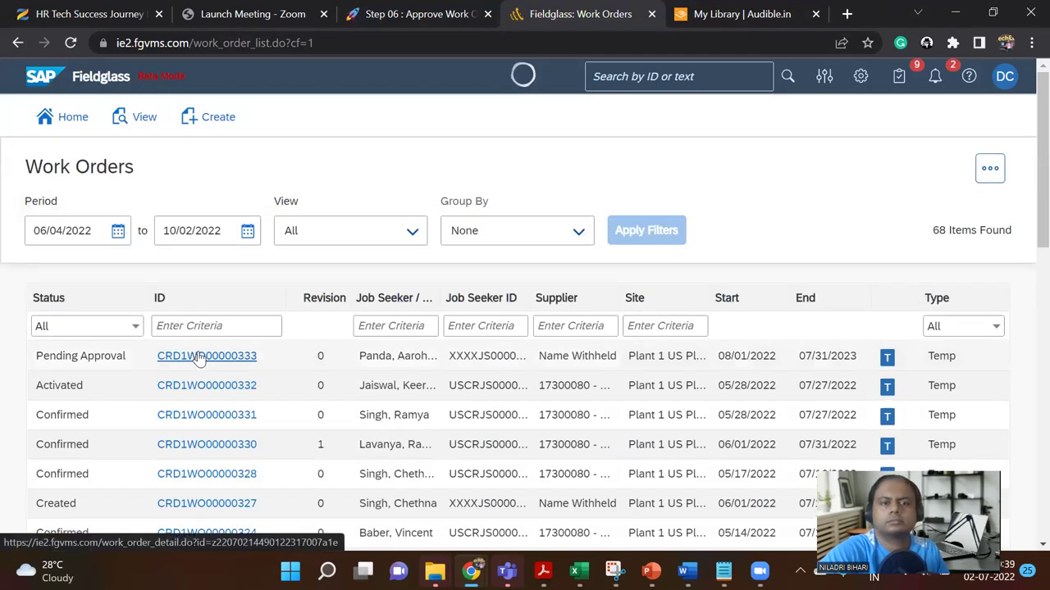
{"action": "left_click", "coordinate": [195, 358]}
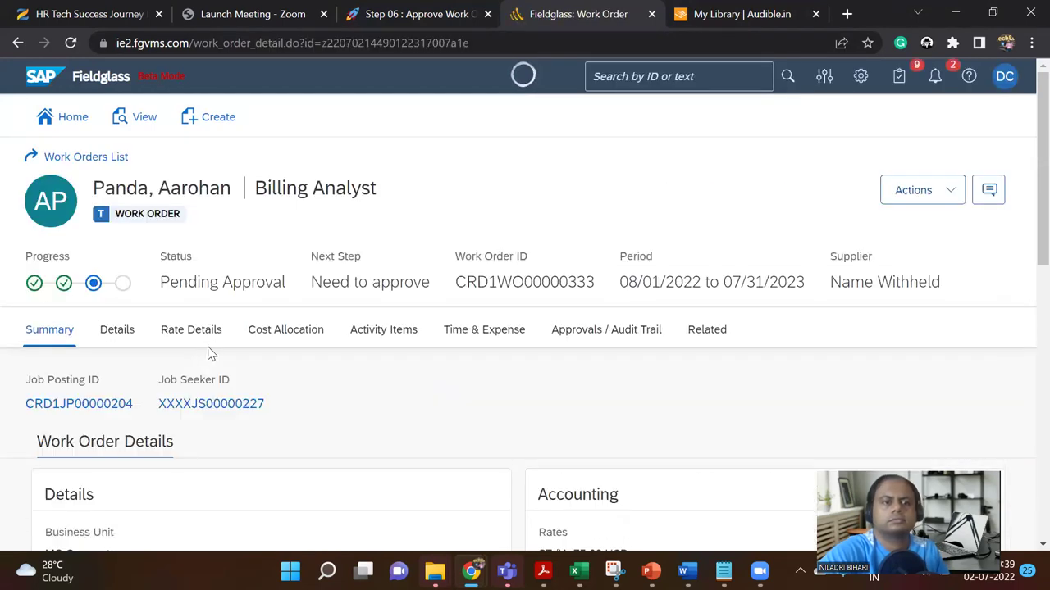
{"action": "scroll", "coordinate": [244, 339], "scroll_direction": "down", "scroll_amount": 2}
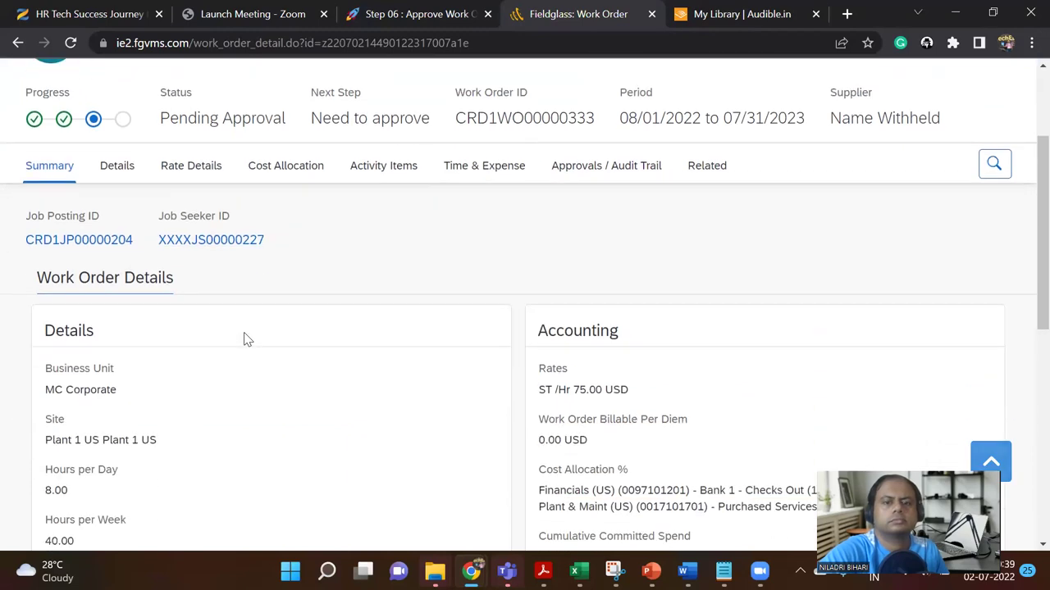
{"action": "scroll", "coordinate": [243, 340], "scroll_direction": "down", "scroll_amount": 6}
{"action": "scroll", "coordinate": [251, 329], "scroll_direction": "up", "scroll_amount": 7}
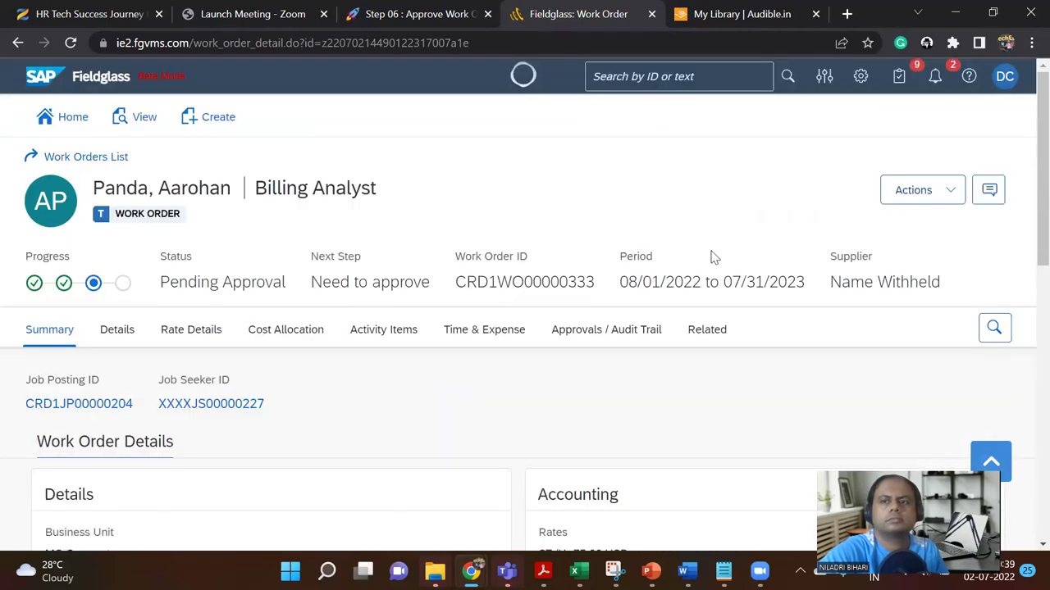
Step: Open and close the work order's chat panel, then sign out of the distributor account
{"action": "left_click", "coordinate": [953, 191]}
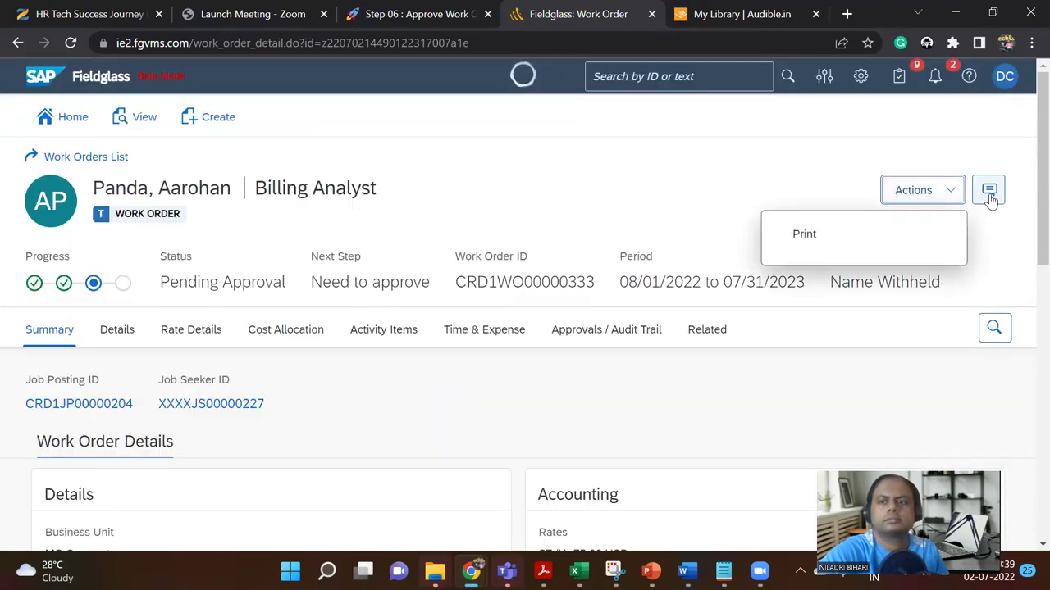
{"action": "left_click", "coordinate": [989, 193]}
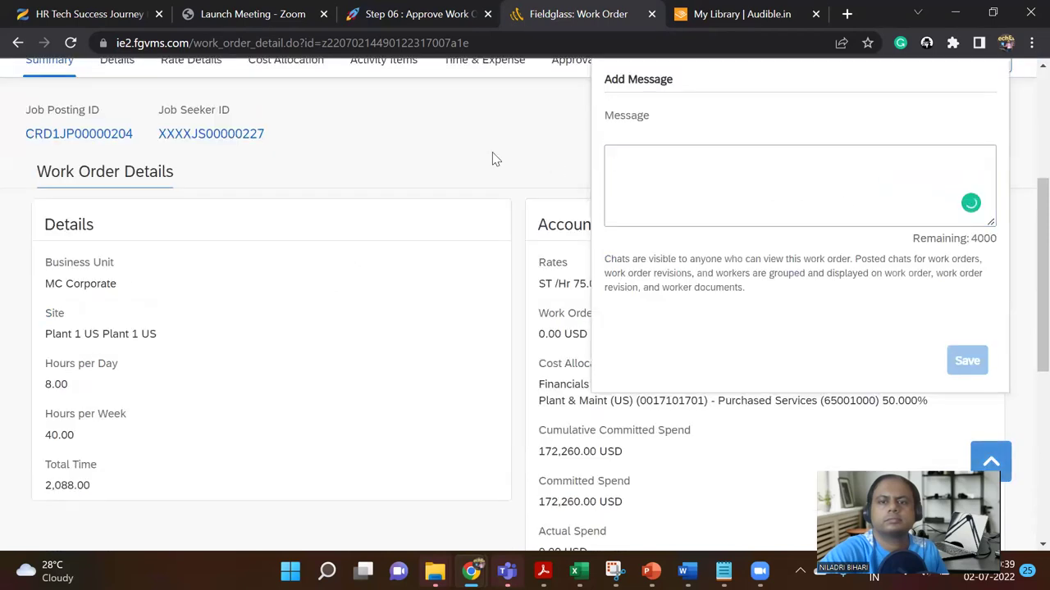
{"action": "scroll", "coordinate": [876, 208], "scroll_direction": "up", "scroll_amount": 3}
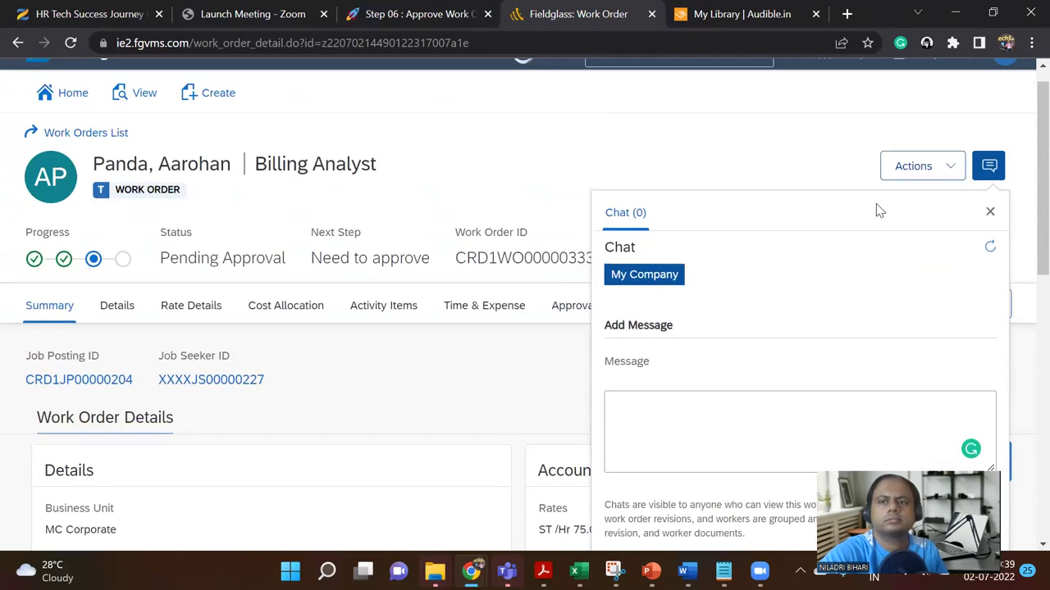
{"action": "left_click", "coordinate": [989, 212]}
{"action": "scroll", "coordinate": [597, 304], "scroll_direction": "up", "scroll_amount": 1}
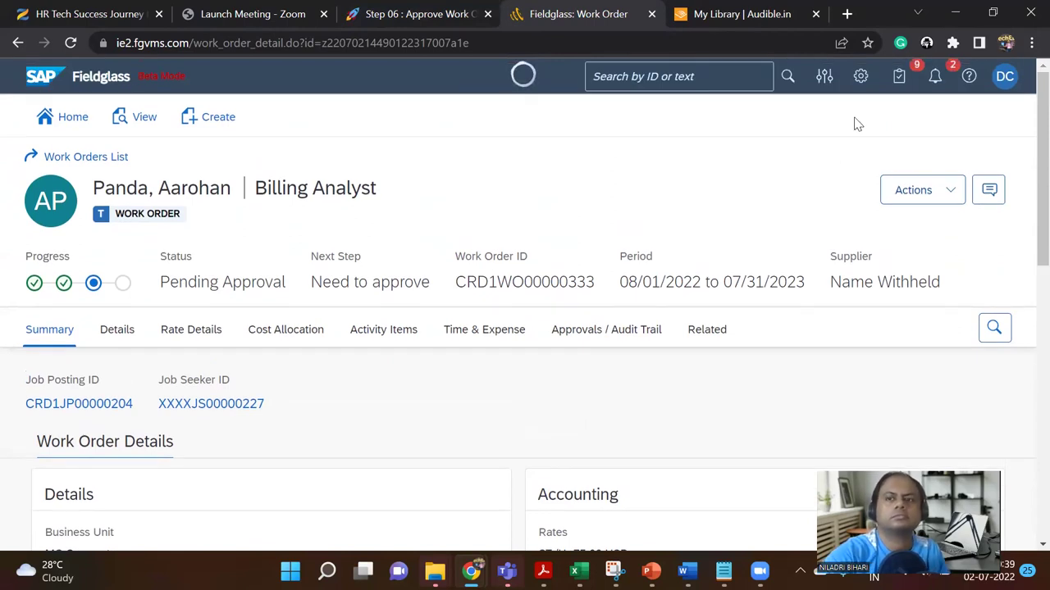
{"action": "left_click", "coordinate": [1003, 80]}
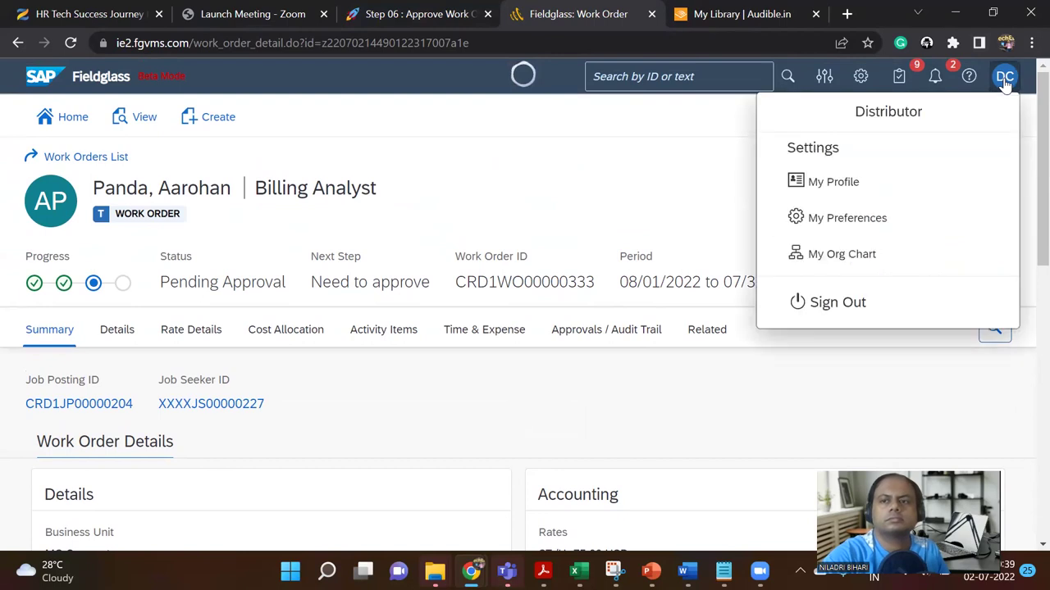
{"action": "left_click", "coordinate": [850, 315]}
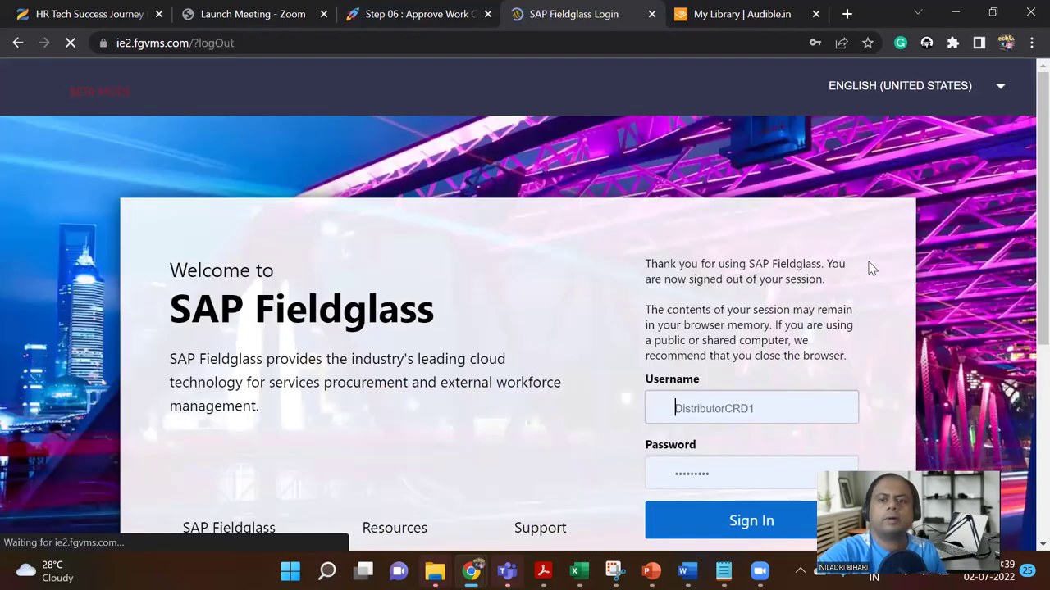
Step: Sign in with the other saved browser login and open My Work Items > Work Order > Approve
{"action": "scroll", "coordinate": [781, 184], "scroll_direction": "down", "scroll_amount": 3}
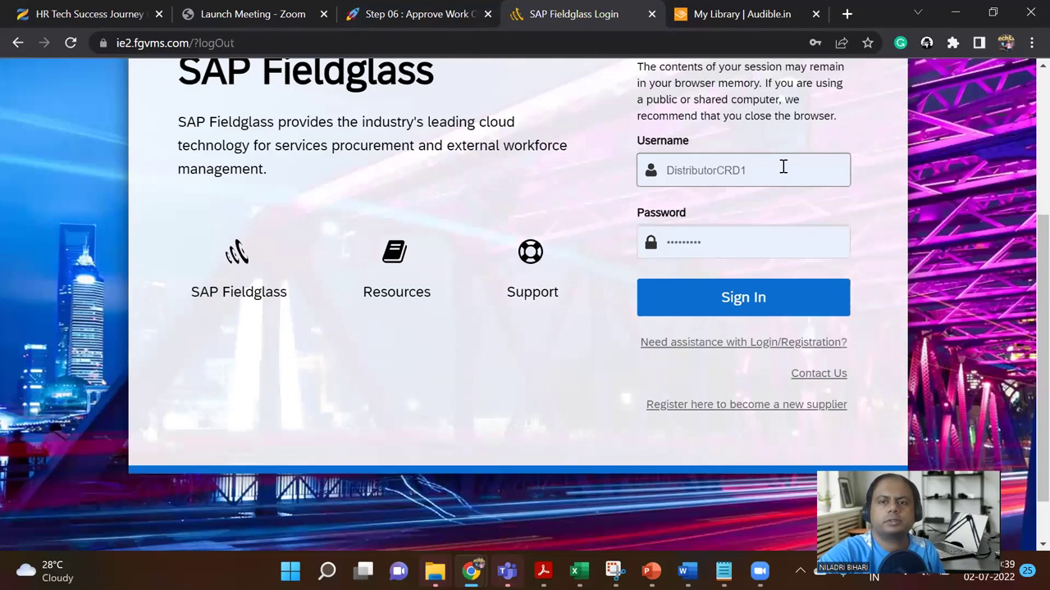
{"action": "left_click", "coordinate": [783, 166]}
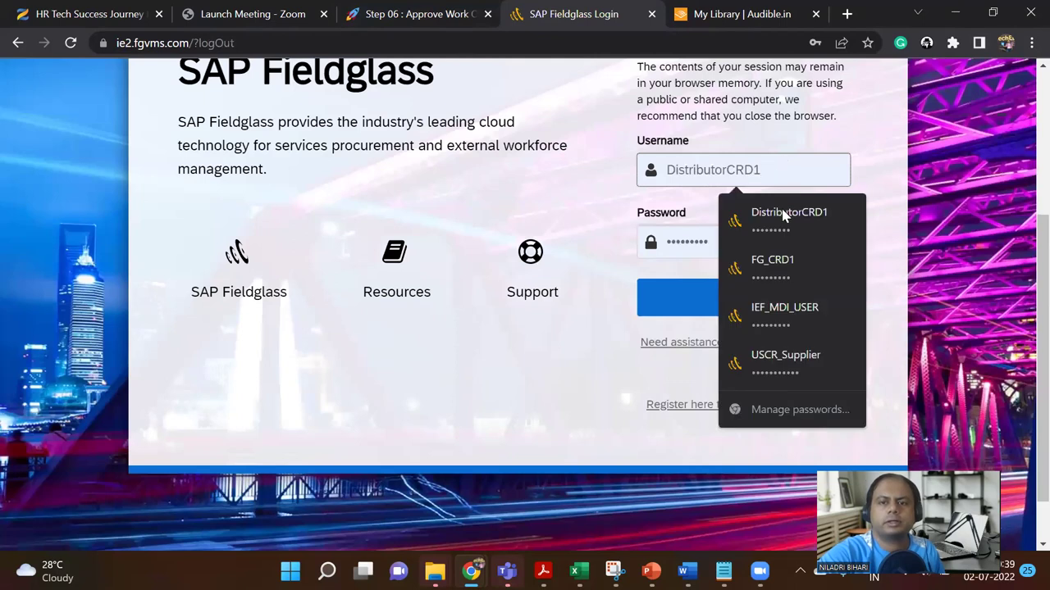
{"action": "left_click", "coordinate": [791, 269]}
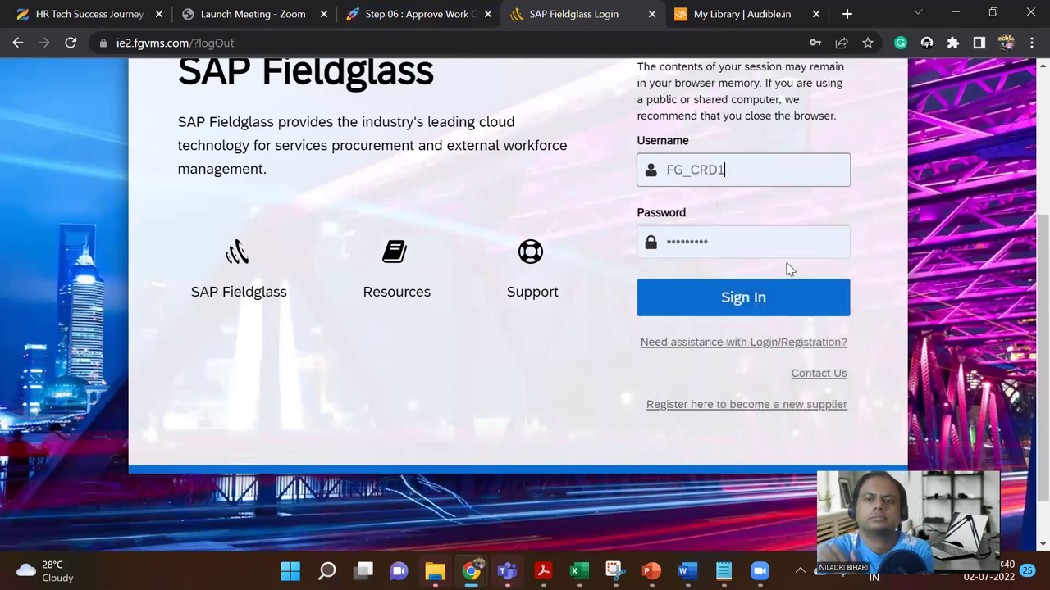
{"action": "left_click", "coordinate": [765, 299]}
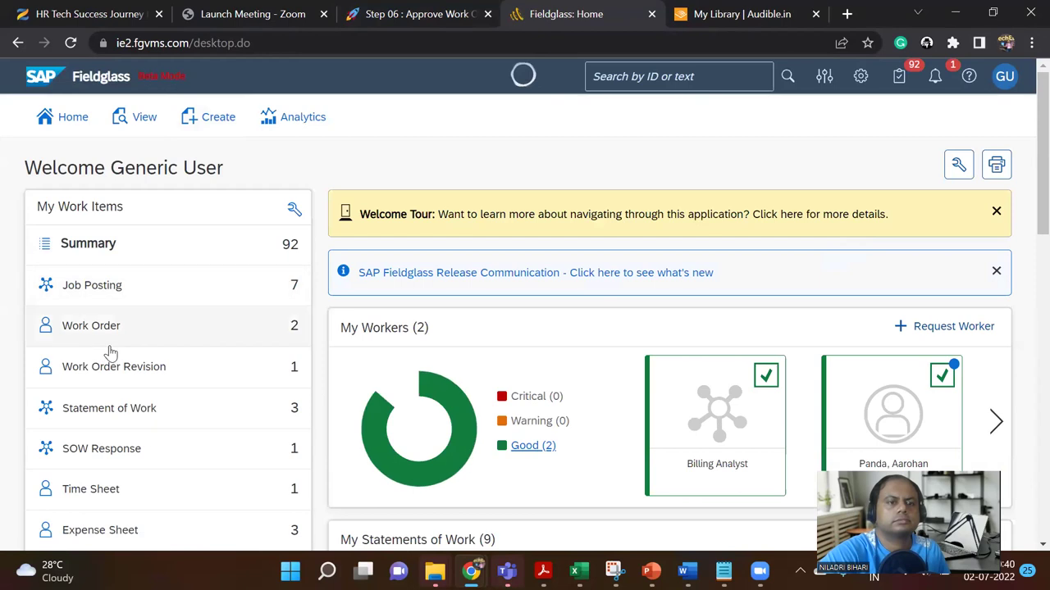
{"action": "left_click", "coordinate": [113, 339]}
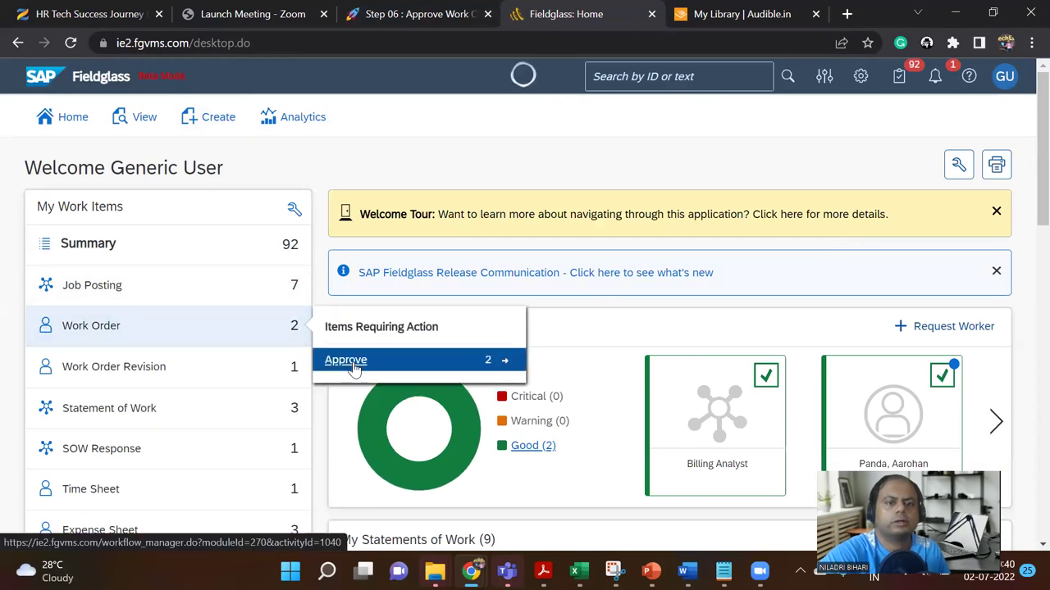
{"action": "left_click", "coordinate": [401, 358]}
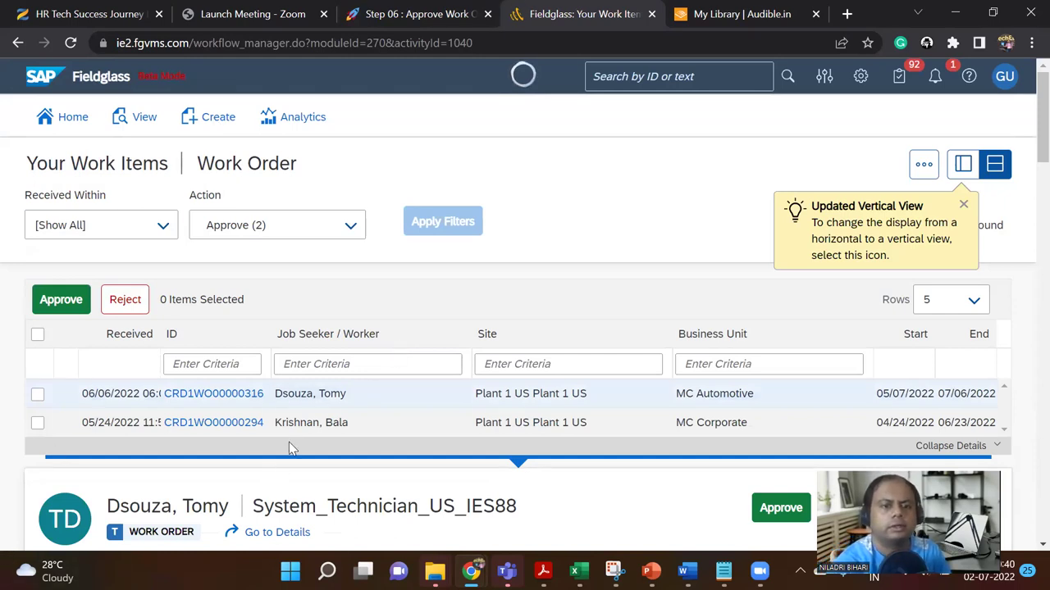
Step: Check the message center, then return to the work order approval list
{"action": "scroll", "coordinate": [312, 398], "scroll_direction": "down", "scroll_amount": 1}
{"action": "scroll", "coordinate": [314, 405], "scroll_direction": "down", "scroll_amount": 2}
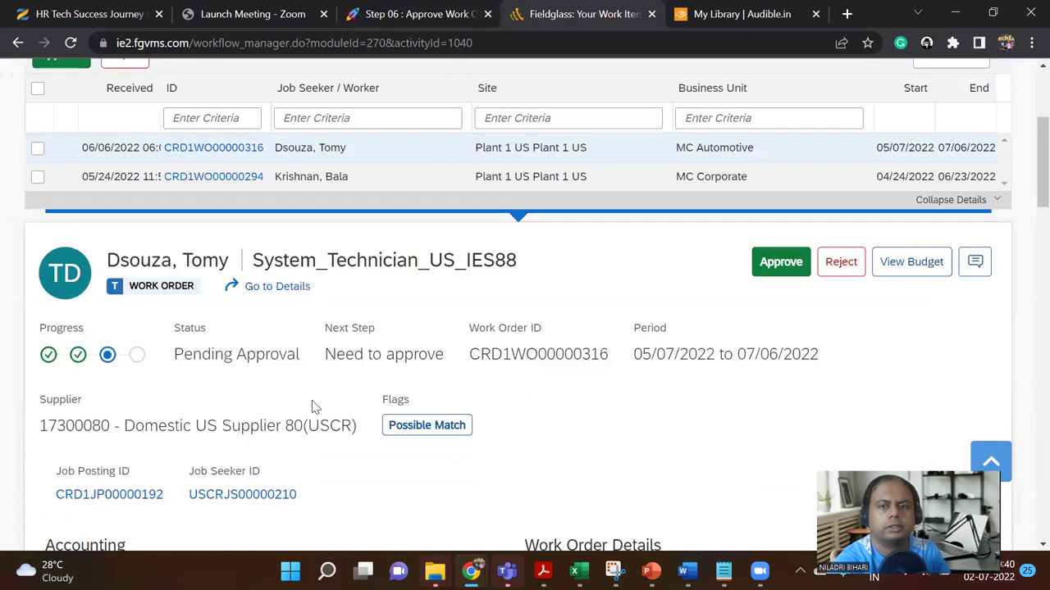
{"action": "scroll", "coordinate": [314, 405], "scroll_direction": "down", "scroll_amount": 3}
{"action": "scroll", "coordinate": [295, 414], "scroll_direction": "down", "scroll_amount": 10}
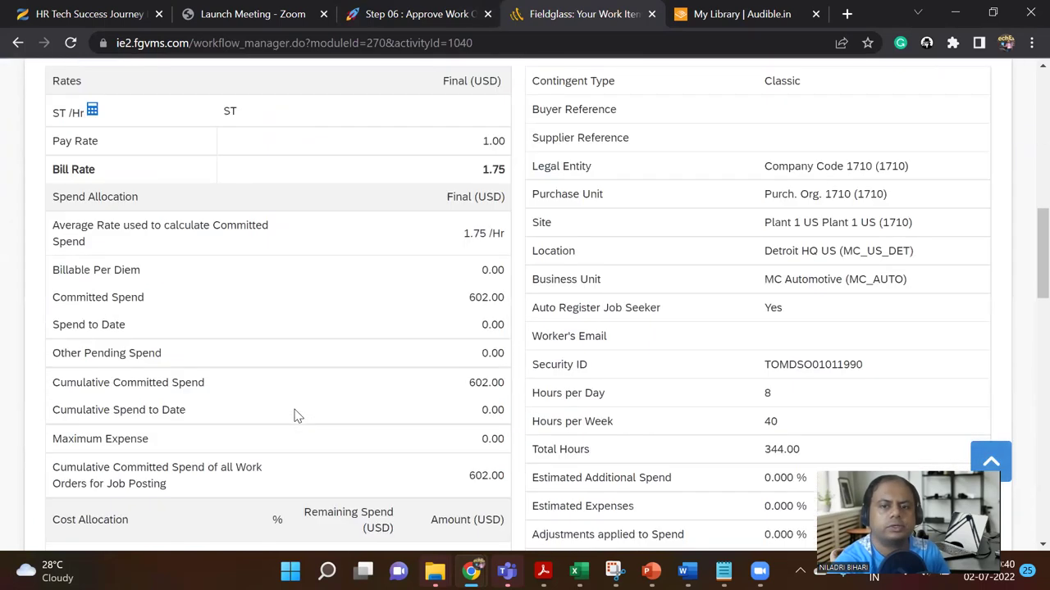
{"action": "scroll", "coordinate": [292, 406], "scroll_direction": "up", "scroll_amount": 9}
{"action": "scroll", "coordinate": [285, 399], "scroll_direction": "up", "scroll_amount": 7}
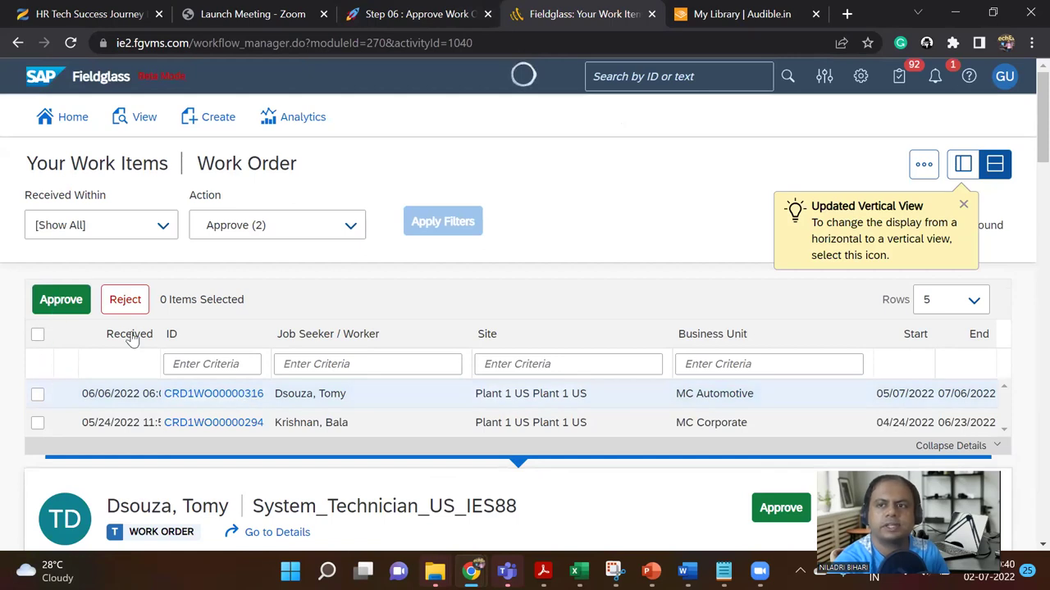
{"action": "left_click", "coordinate": [935, 78]}
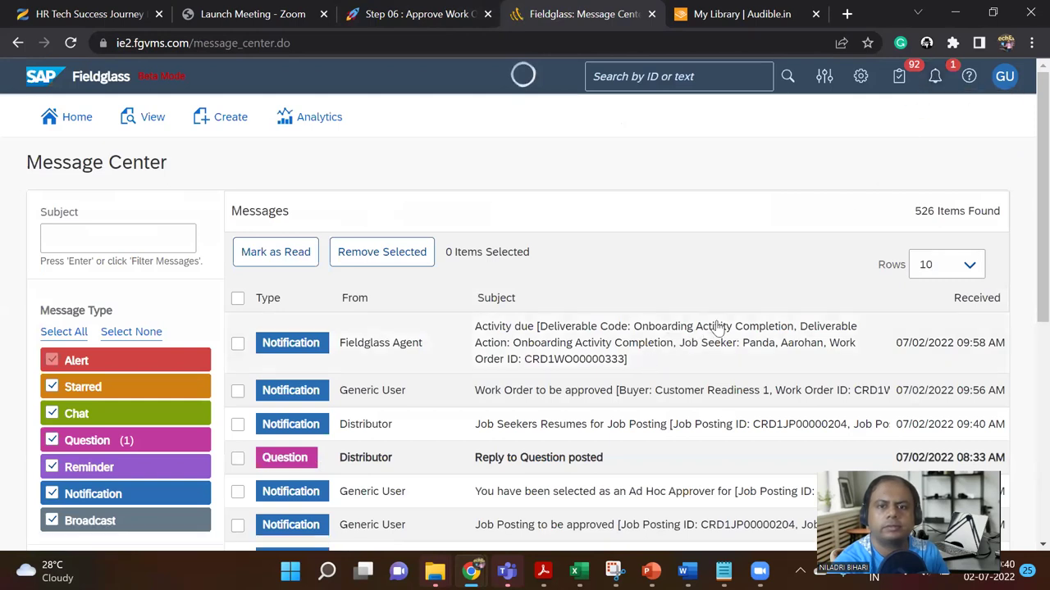
{"action": "left_click", "coordinate": [17, 44]}
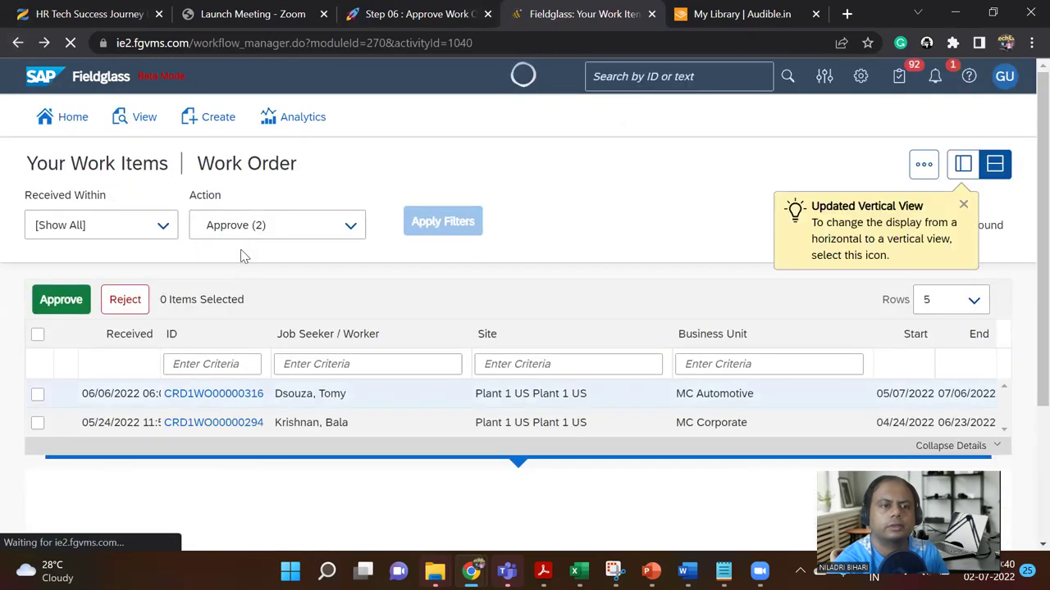
Step: Select both pending work orders and approve them, confirming the approval
{"action": "scroll", "coordinate": [66, 387], "scroll_direction": "down", "scroll_amount": 1}
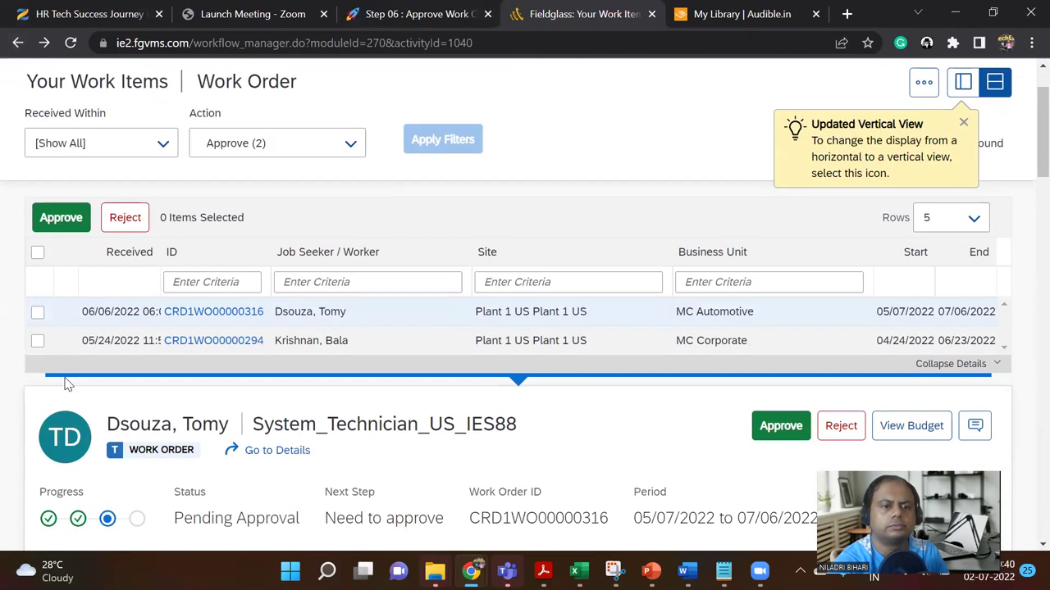
{"action": "left_click", "coordinate": [37, 253]}
{"action": "left_click", "coordinate": [66, 224]}
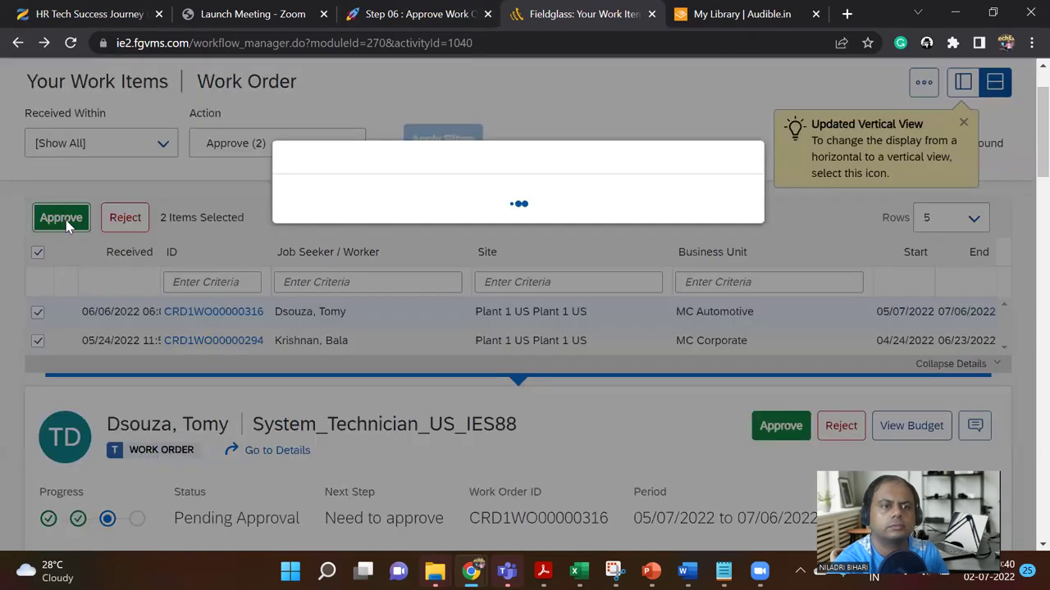
{"action": "left_click", "coordinate": [650, 355]}
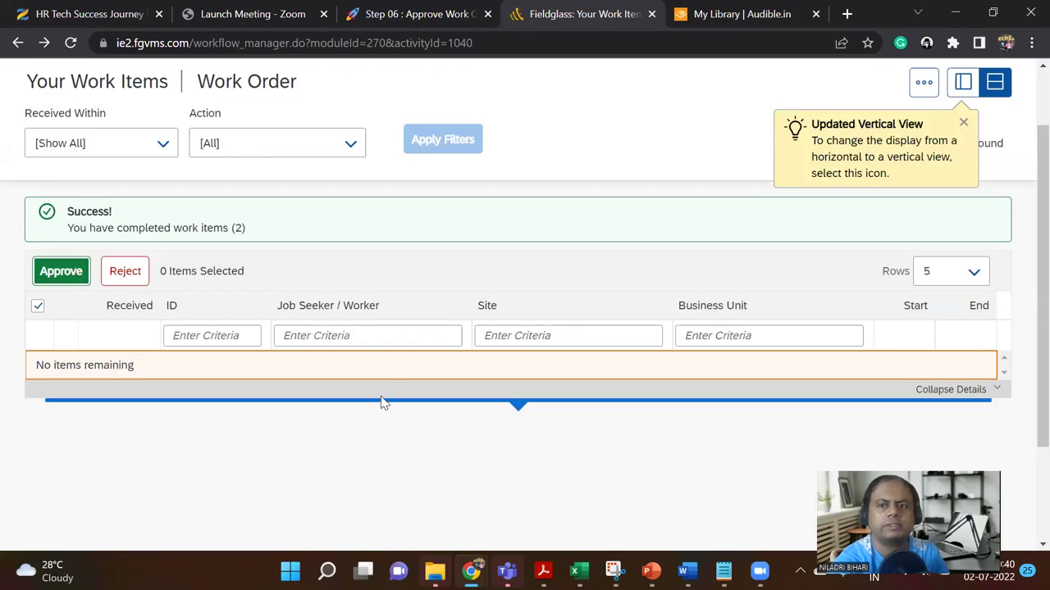
{"action": "scroll", "coordinate": [313, 383], "scroll_direction": "up", "scroll_amount": 1}
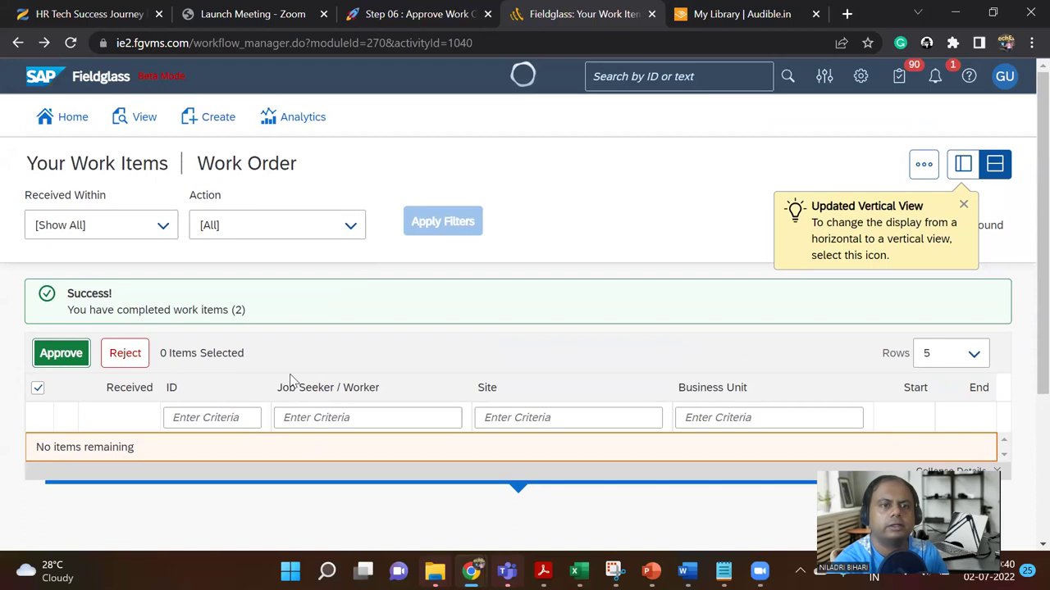
Step: Restrict work items to those received within the last 7 days
{"action": "left_click", "coordinate": [351, 227]}
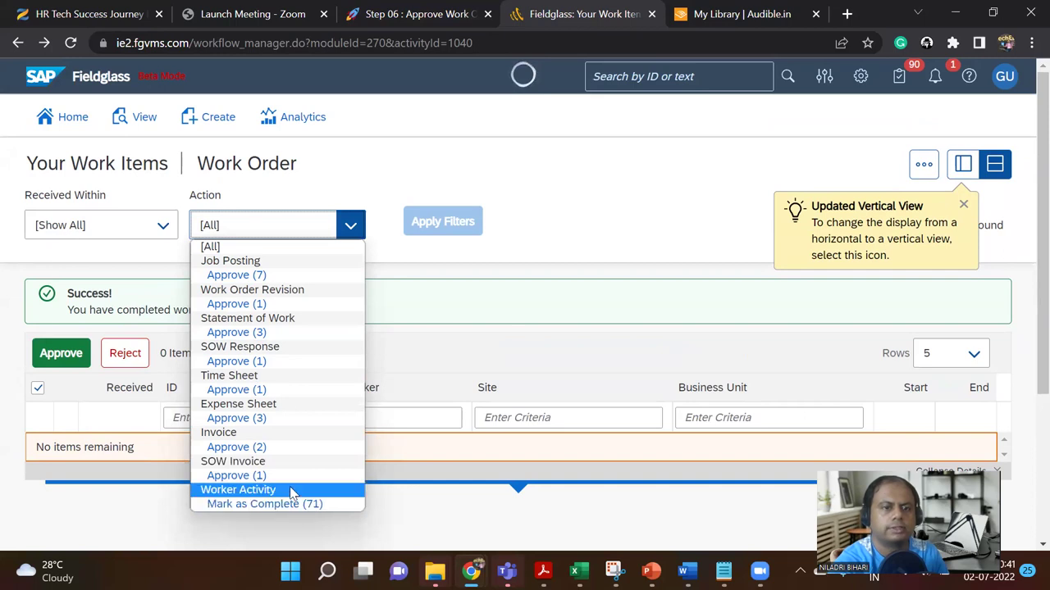
{"action": "left_click", "coordinate": [160, 227]}
{"action": "left_click", "coordinate": [145, 249]}
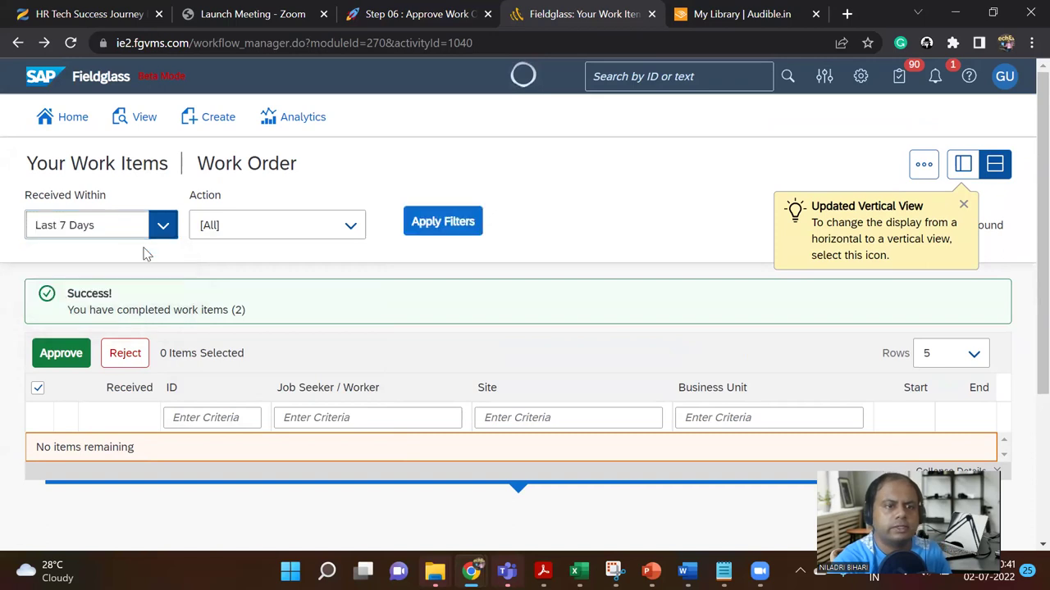
{"action": "left_click", "coordinate": [439, 227]}
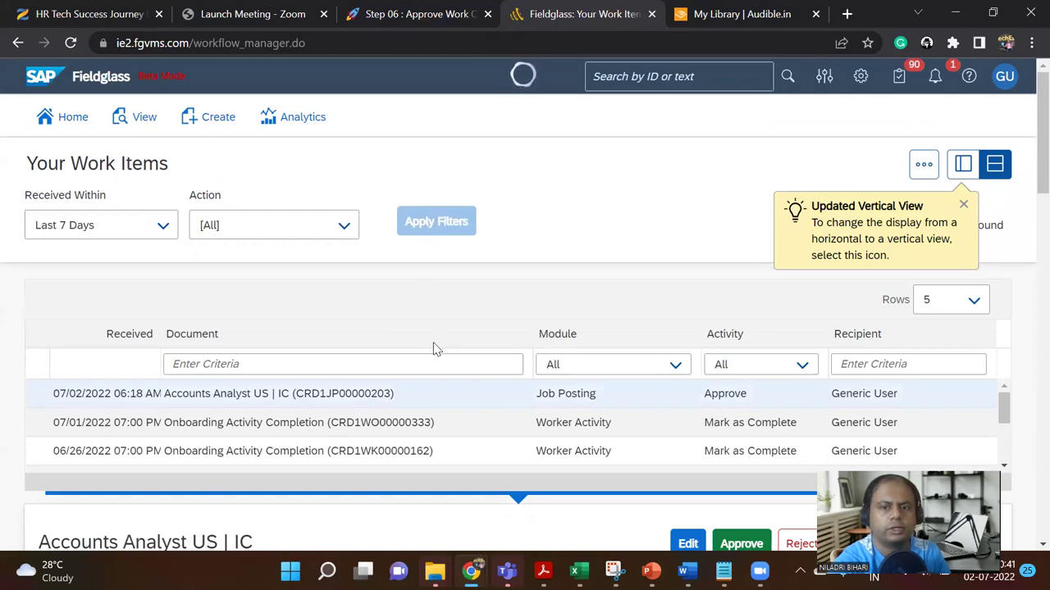
Step: Keep all modules and filter the work items by document 204
{"action": "scroll", "coordinate": [402, 361], "scroll_direction": "down", "scroll_amount": 1}
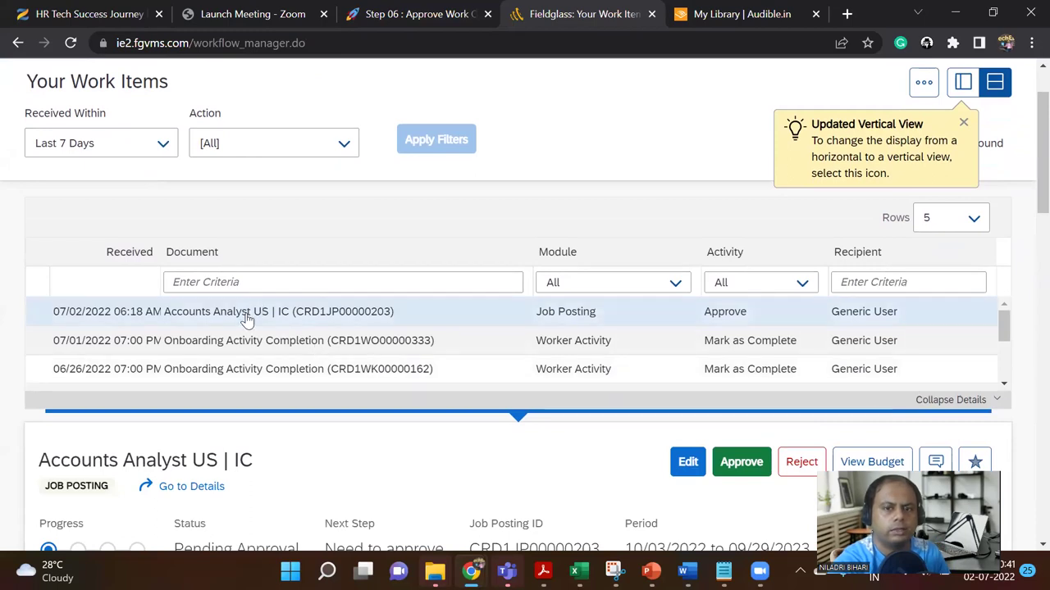
{"action": "scroll", "coordinate": [305, 320], "scroll_direction": "up", "scroll_amount": 1}
{"action": "scroll", "coordinate": [308, 347], "scroll_direction": "down", "scroll_amount": 1}
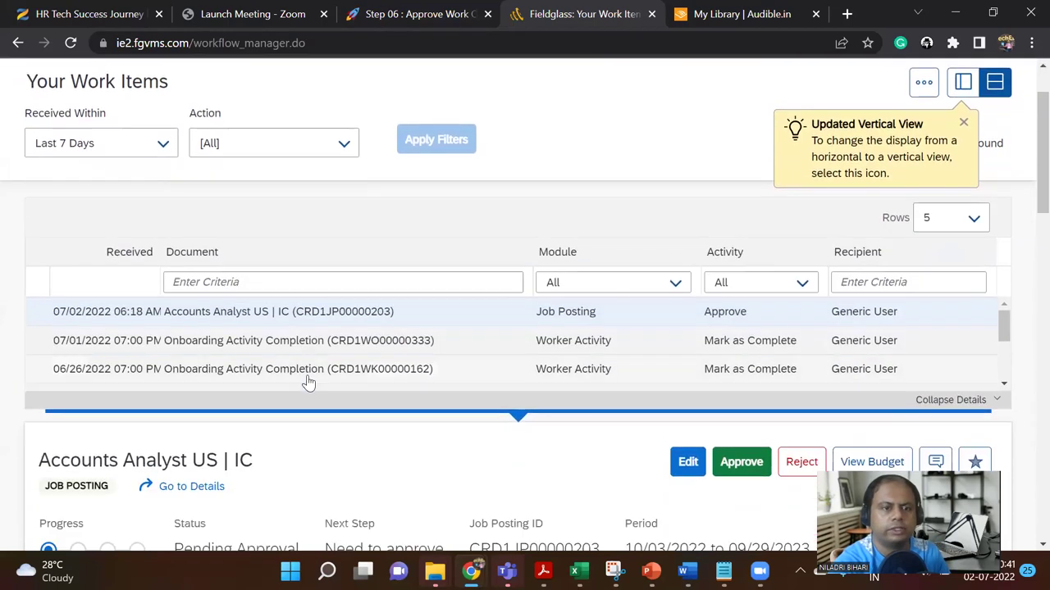
{"action": "left_click", "coordinate": [674, 287]}
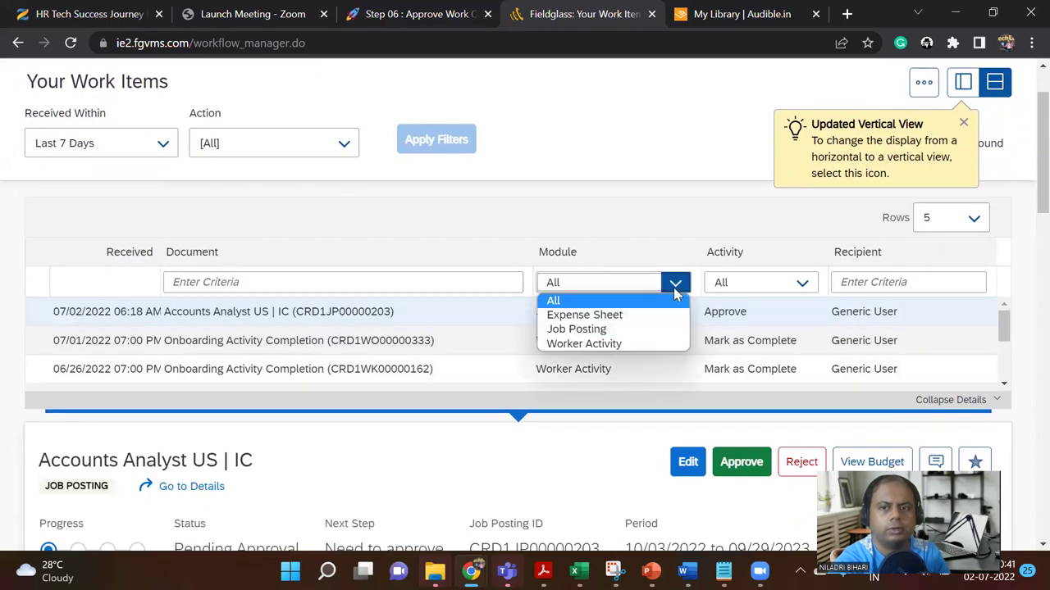
{"action": "left_click", "coordinate": [673, 287]}
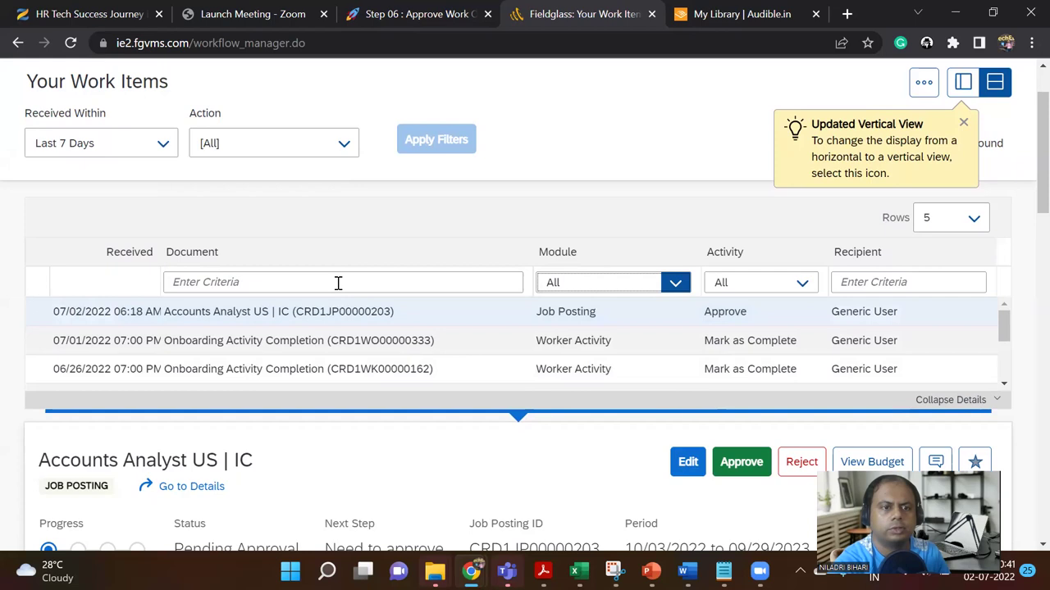
{"action": "left_click", "coordinate": [381, 285]}
{"action": "type", "text": "2"}
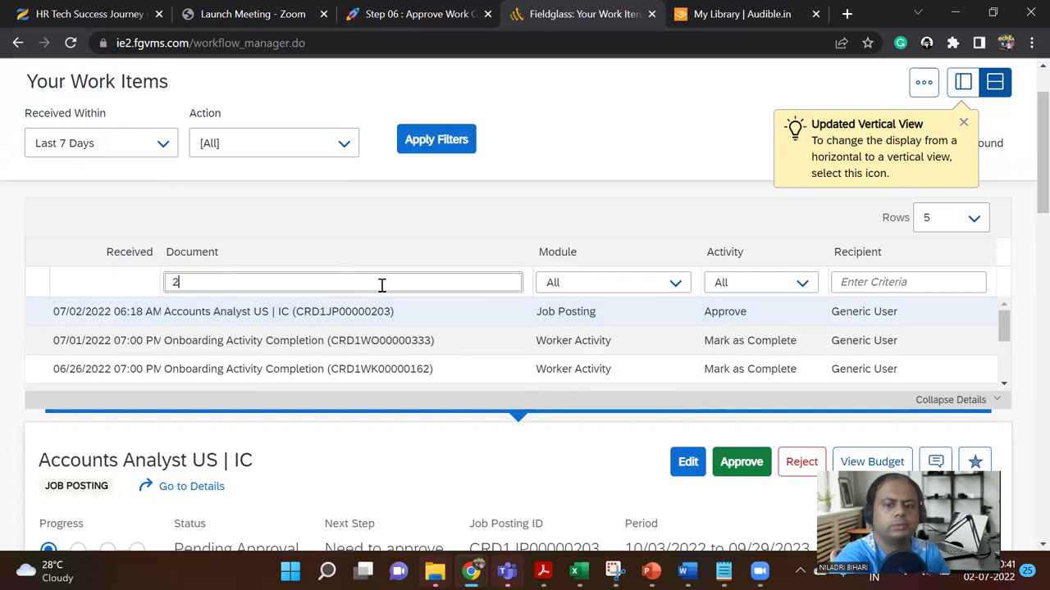
{"action": "type", "text": "04"}
{"action": "key", "text": "Return"}
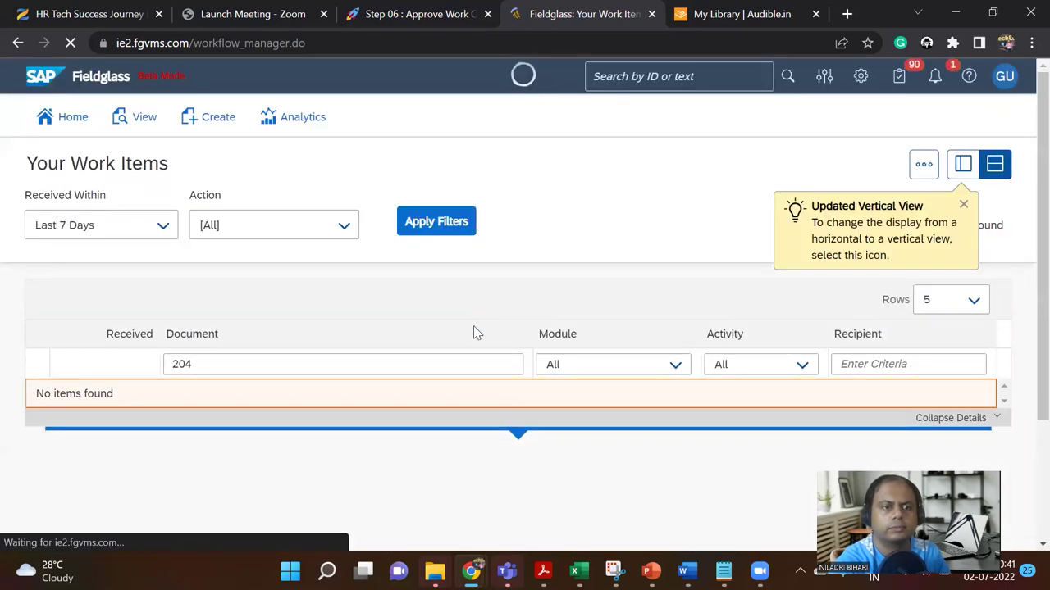
Step: Remove the 204 document filter and review all pending items, including the Accounts Analyst posting
{"action": "left_click_drag", "start_coordinate": [300, 362], "coordinate": [140, 365]}
{"action": "key", "text": "BackSpace"}
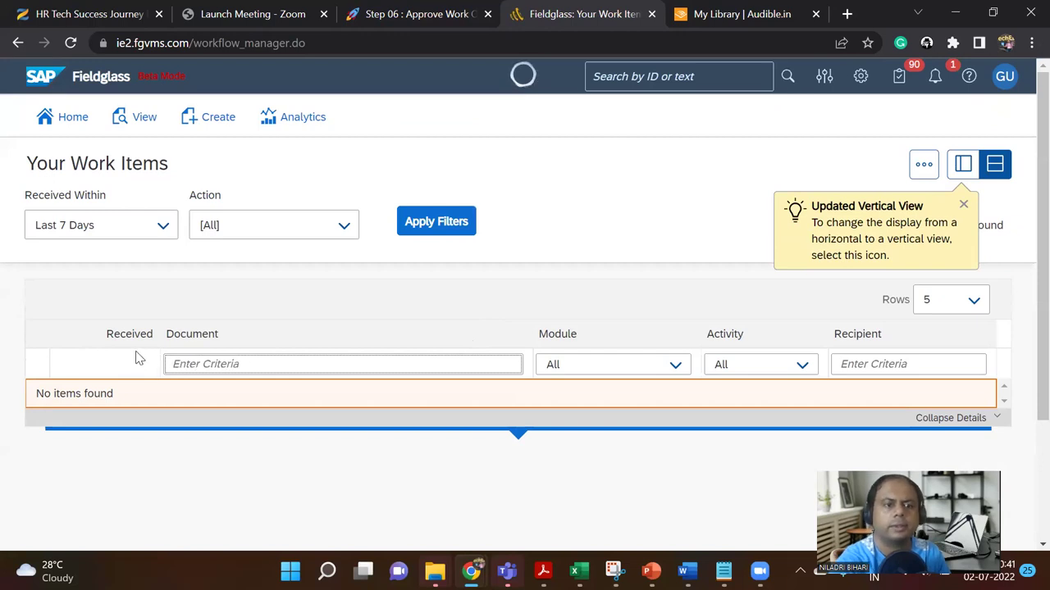
{"action": "key", "text": "Return"}
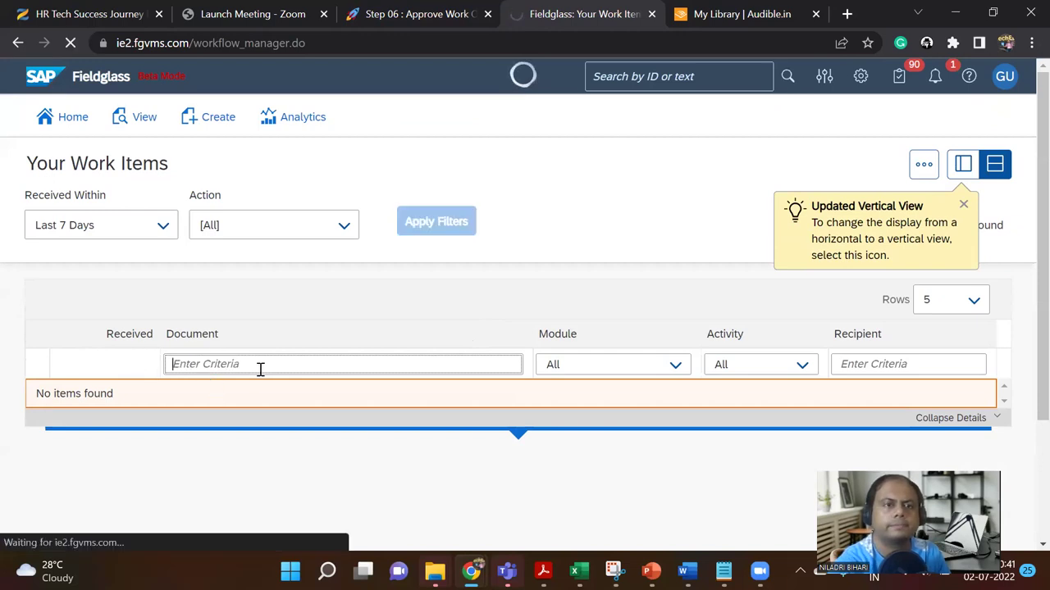
{"action": "scroll", "coordinate": [611, 412], "scroll_direction": "down", "scroll_amount": 5}
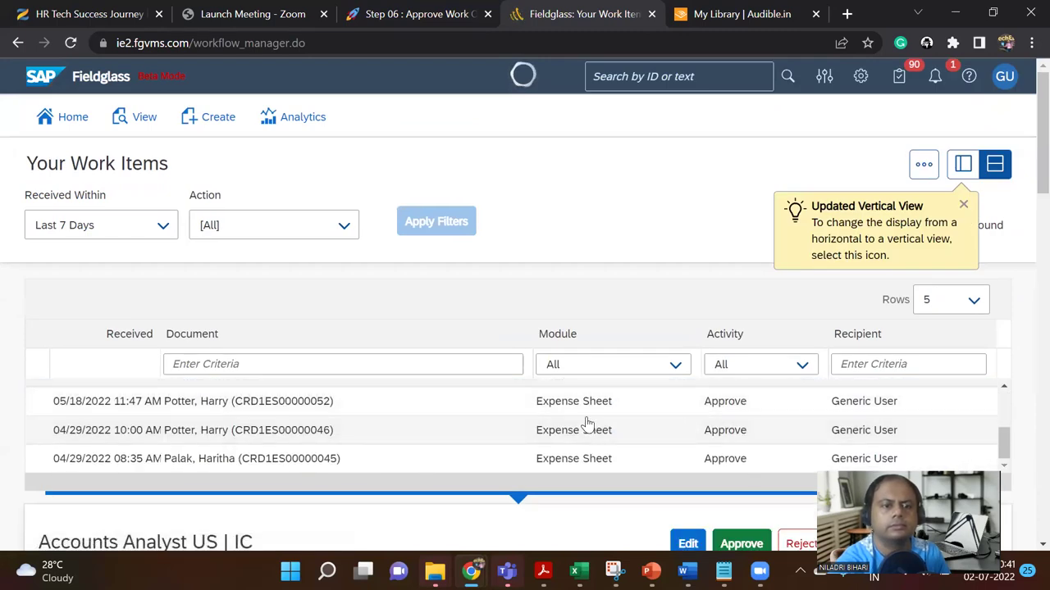
{"action": "scroll", "coordinate": [480, 414], "scroll_direction": "down", "scroll_amount": 1}
{"action": "scroll", "coordinate": [328, 304], "scroll_direction": "up", "scroll_amount": 5}
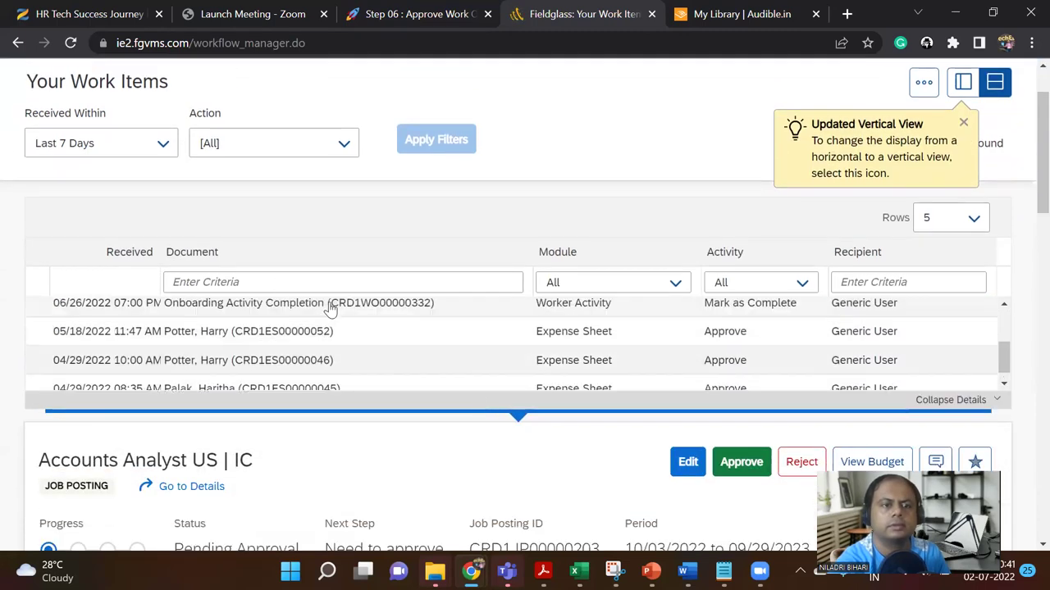
{"action": "scroll", "coordinate": [574, 360], "scroll_direction": "down", "scroll_amount": 5}
{"action": "scroll", "coordinate": [708, 408], "scroll_direction": "down", "scroll_amount": 5}
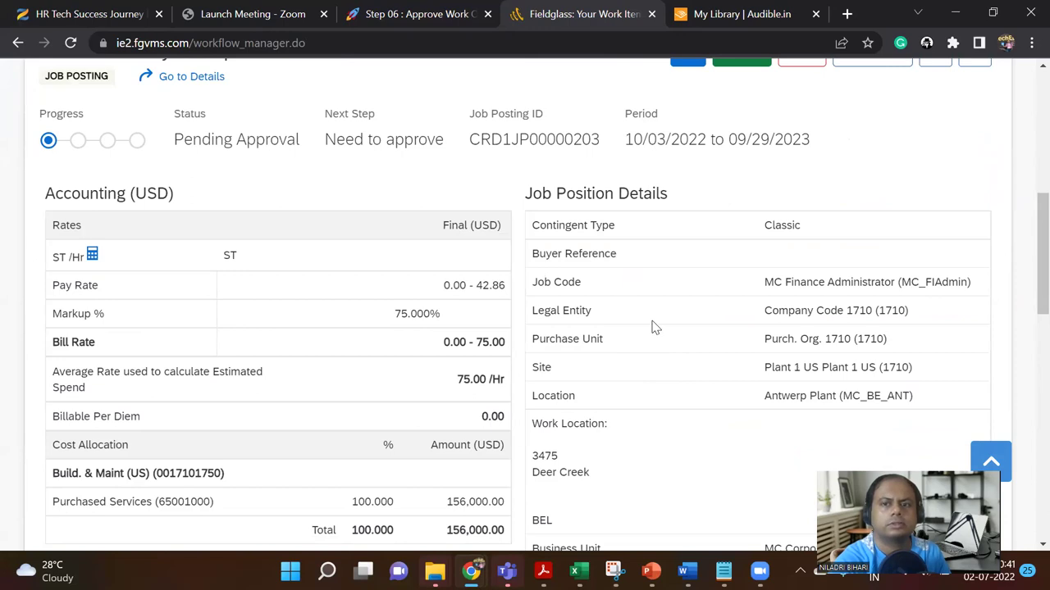
{"action": "scroll", "coordinate": [648, 314], "scroll_direction": "down", "scroll_amount": 10}
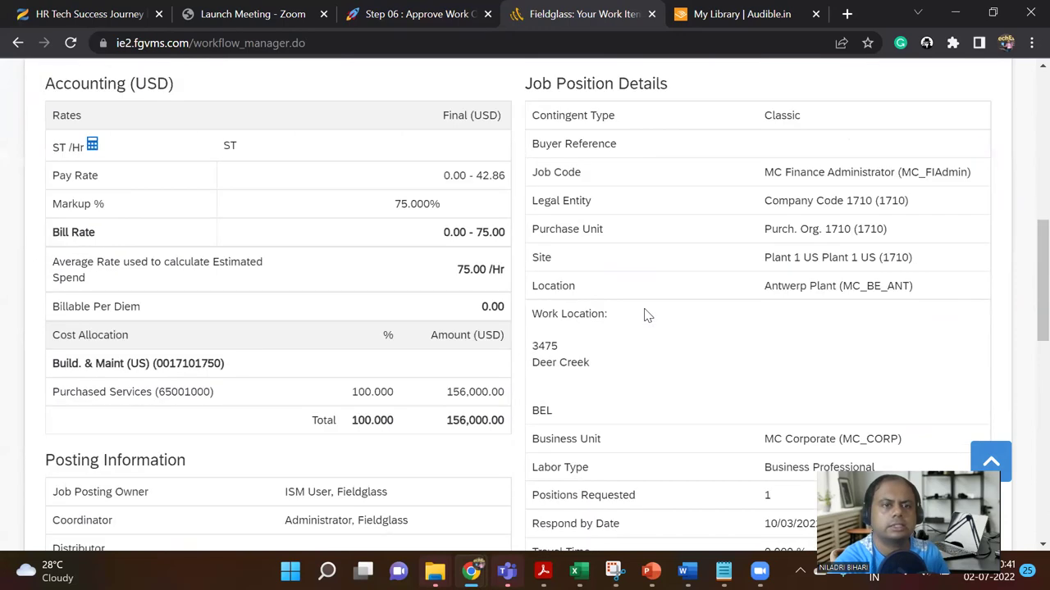
{"action": "scroll", "coordinate": [644, 311], "scroll_direction": "up", "scroll_amount": 6}
{"action": "scroll", "coordinate": [640, 303], "scroll_direction": "up", "scroll_amount": 10}
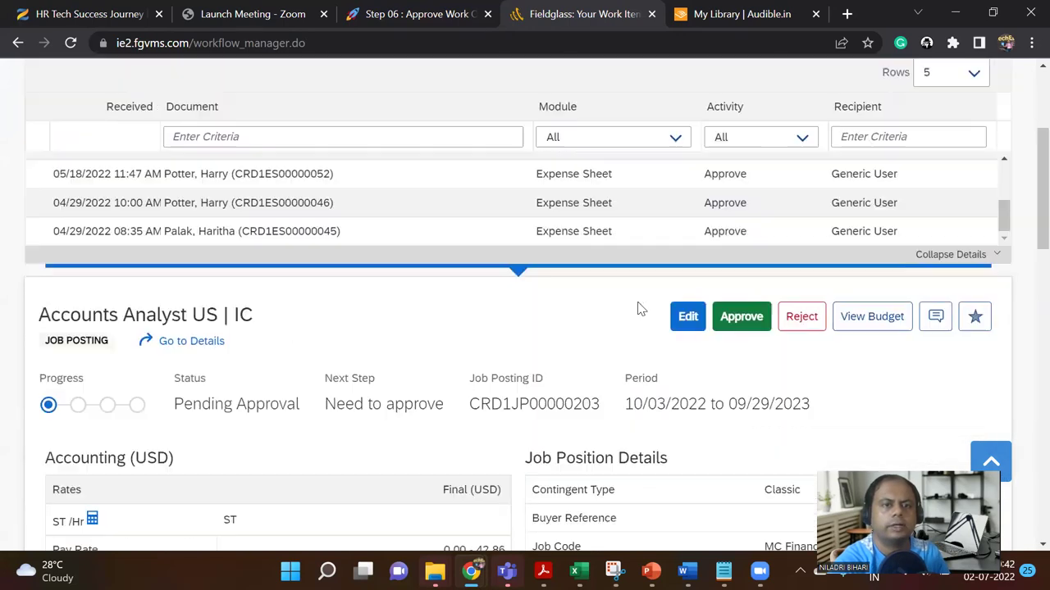
{"action": "scroll", "coordinate": [578, 289], "scroll_direction": "up", "scroll_amount": 1}
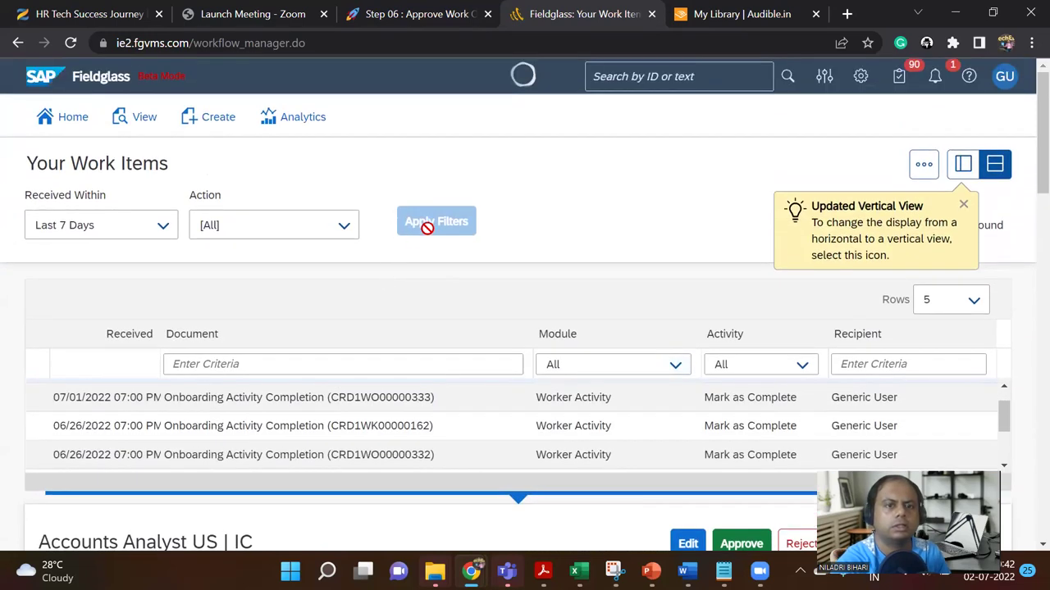
Step: Approve job posting CRD1JP00000203 (Accounts Analyst US | IC) using the Job Posting Approve filter
{"action": "left_click", "coordinate": [346, 226]}
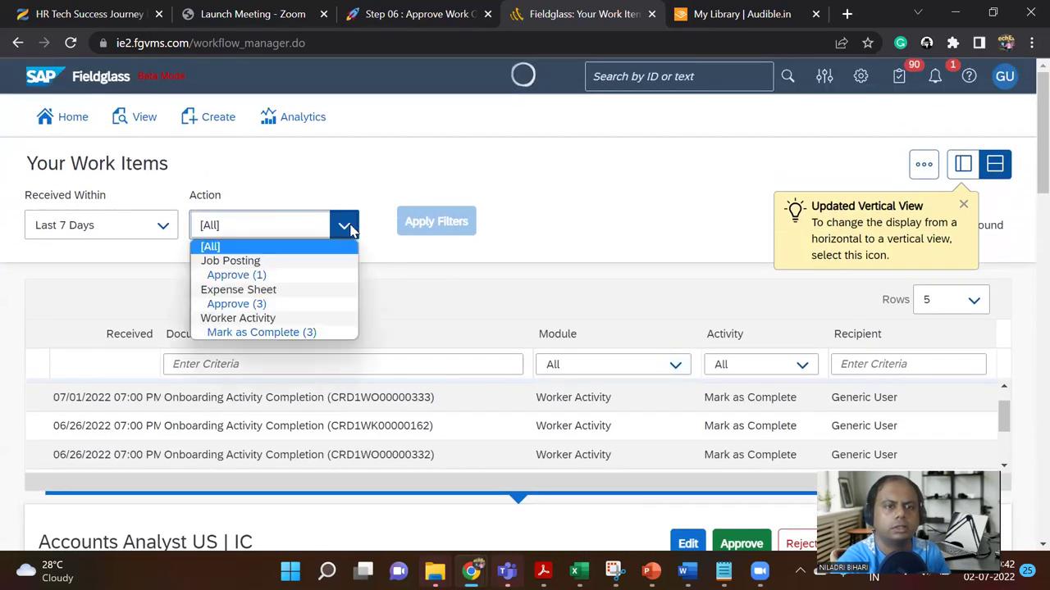
{"action": "left_click", "coordinate": [309, 274]}
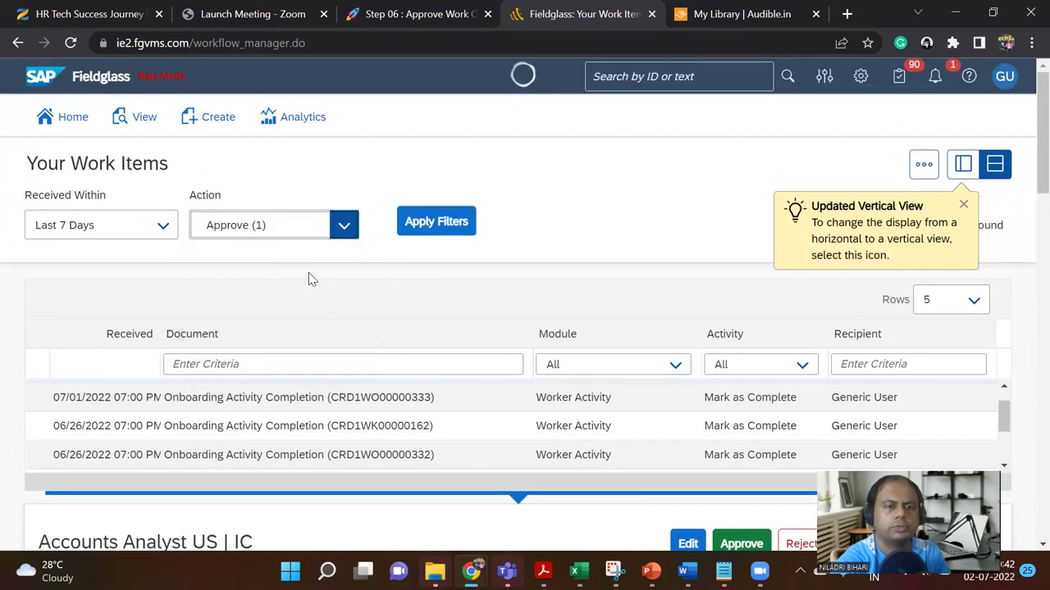
{"action": "left_click", "coordinate": [421, 227]}
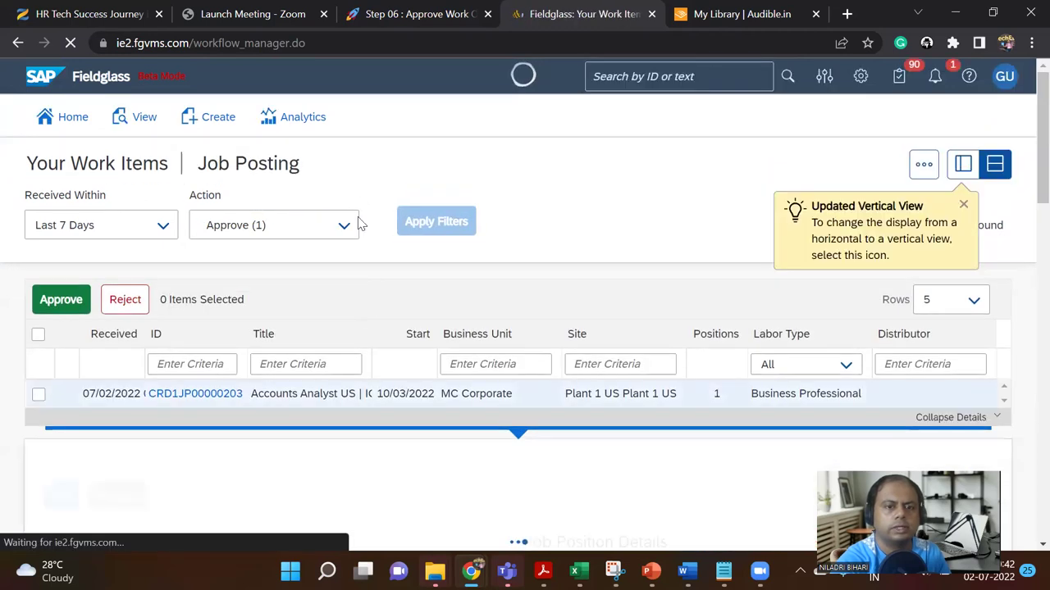
{"action": "scroll", "coordinate": [333, 354], "scroll_direction": "down", "scroll_amount": 1}
{"action": "scroll", "coordinate": [333, 355], "scroll_direction": "down", "scroll_amount": 1}
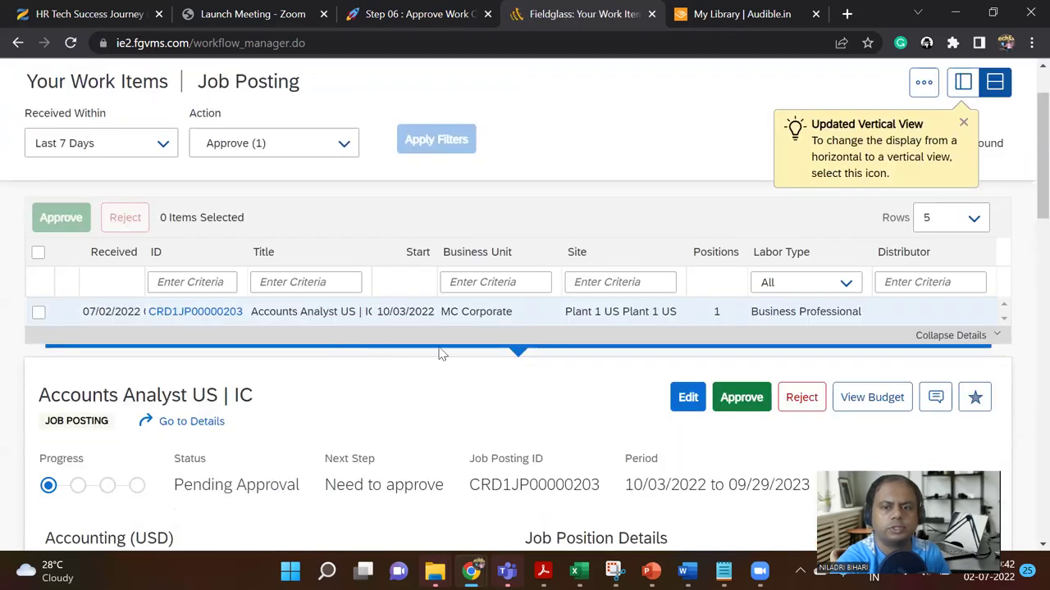
{"action": "left_click", "coordinate": [743, 398]}
{"action": "left_click", "coordinate": [652, 356]}
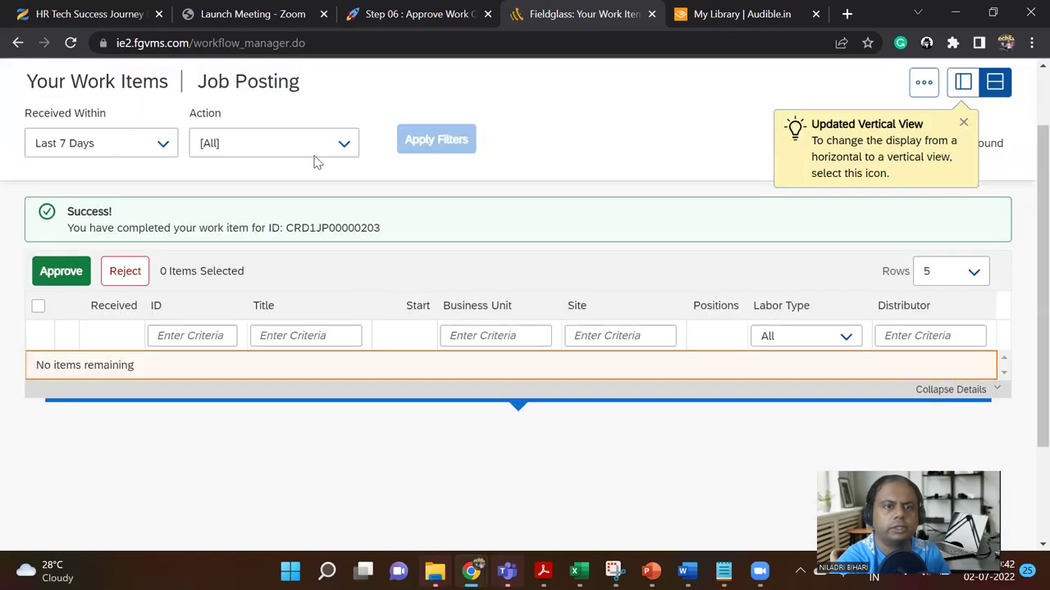
{"action": "scroll", "coordinate": [331, 197], "scroll_direction": "up", "scroll_amount": 2}
Step: Filter to Expense Sheet Approve and approve all three pending expense sheets
{"action": "left_click", "coordinate": [346, 230]}
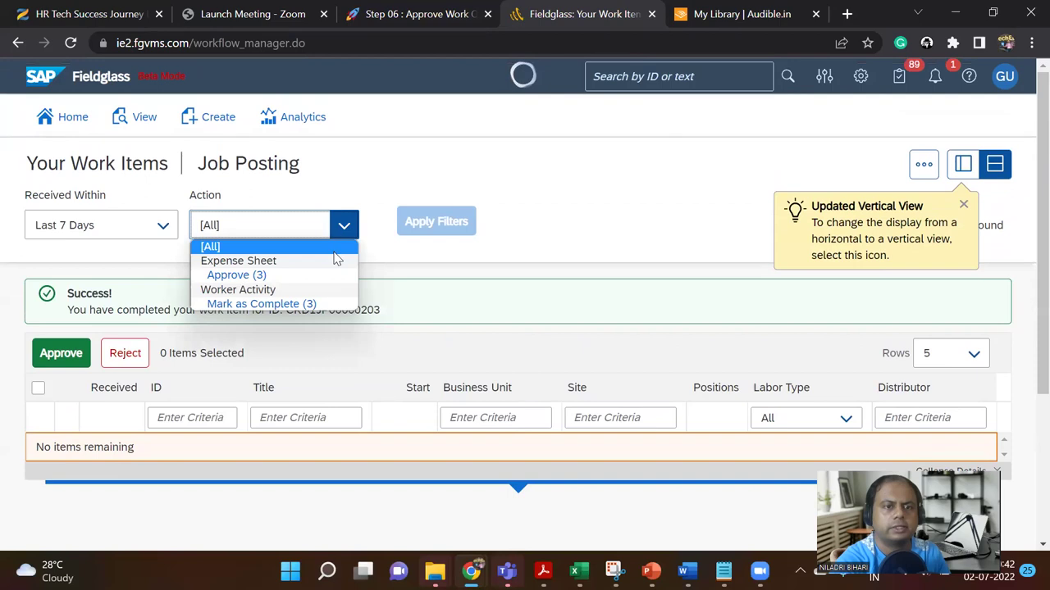
{"action": "left_click", "coordinate": [326, 279]}
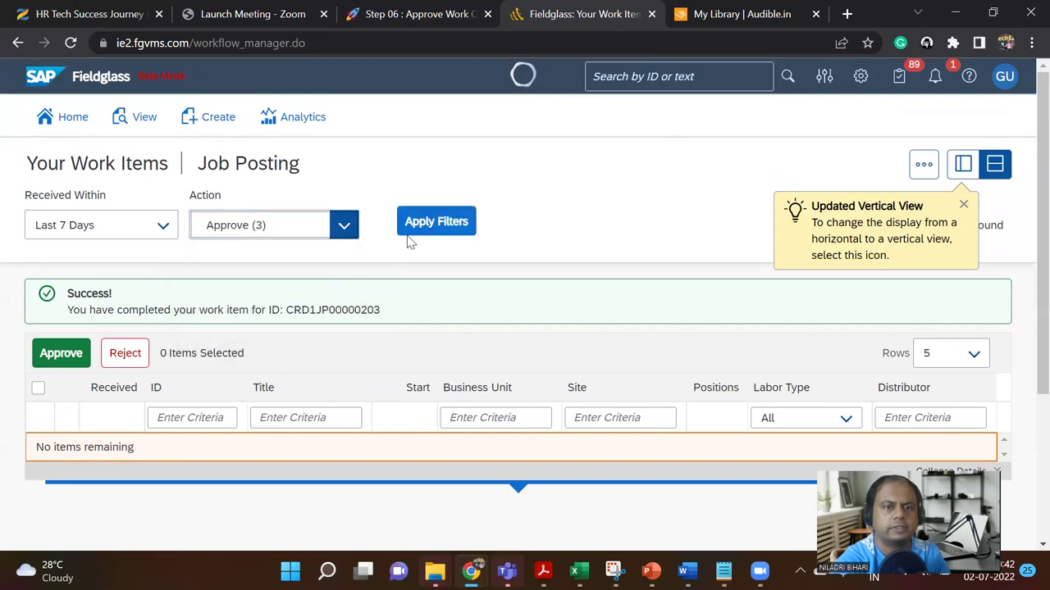
{"action": "left_click", "coordinate": [420, 232]}
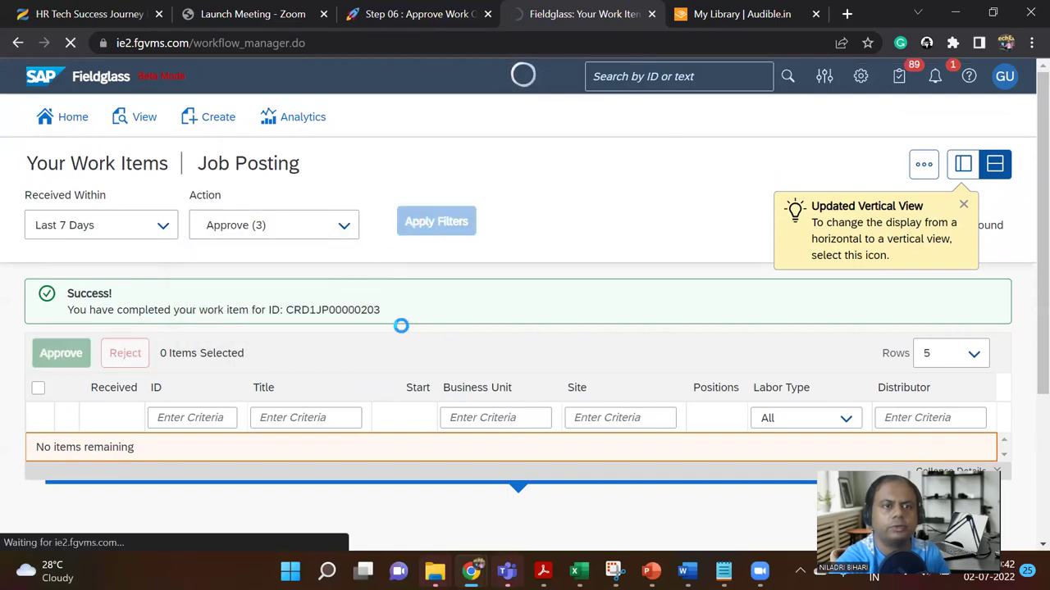
{"action": "scroll", "coordinate": [442, 310], "scroll_direction": "down", "scroll_amount": 1}
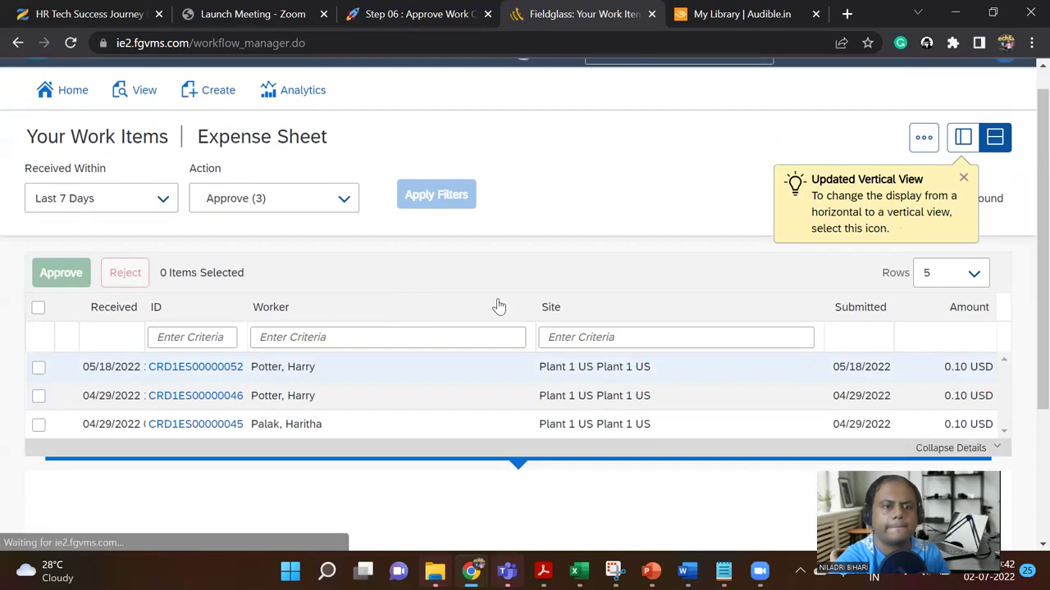
{"action": "left_click", "coordinate": [38, 252]}
{"action": "left_click", "coordinate": [54, 218]}
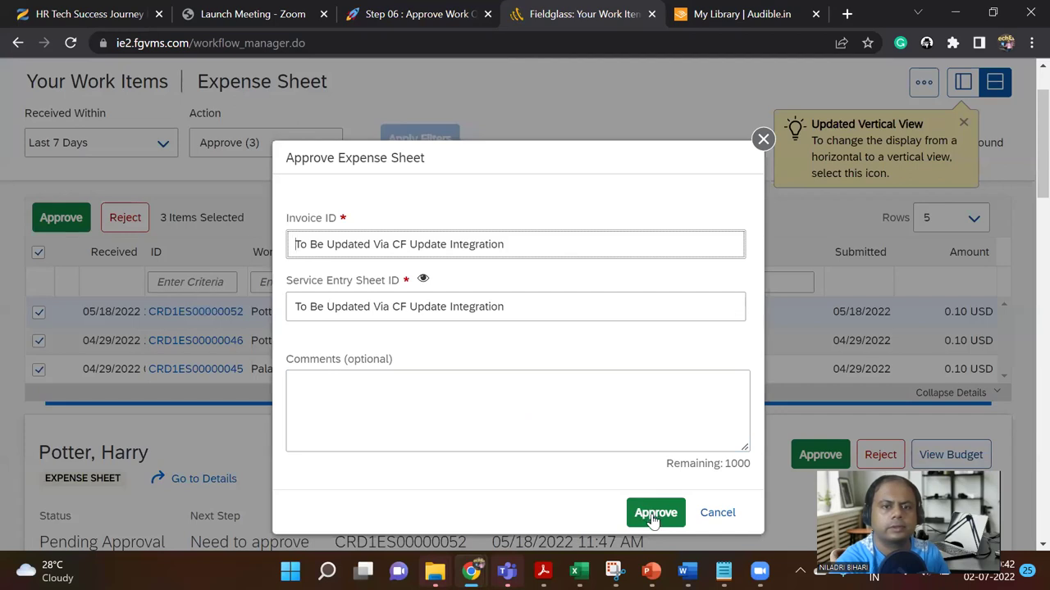
{"action": "left_click", "coordinate": [654, 515]}
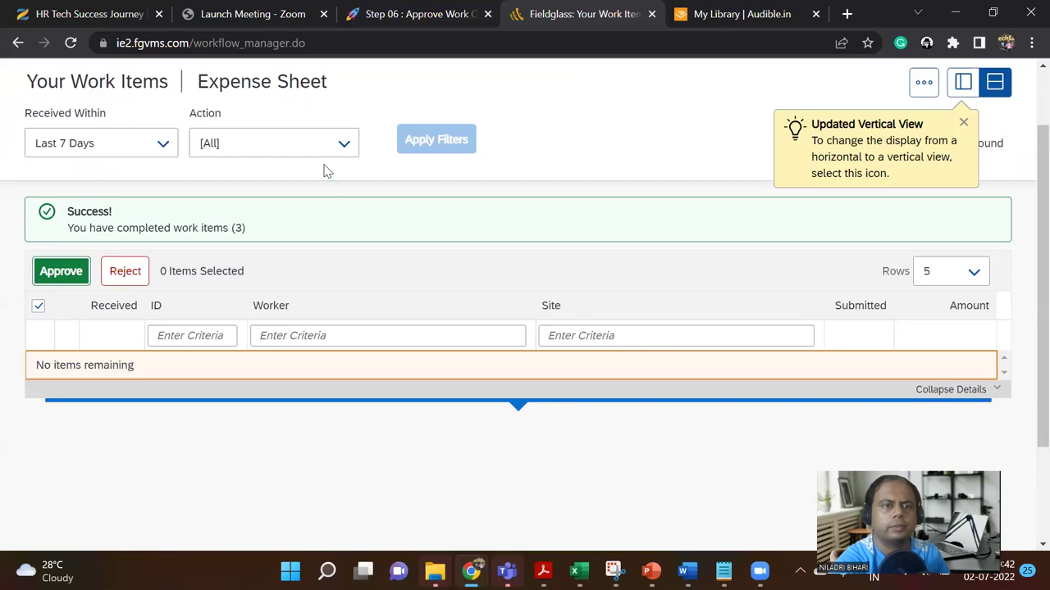
{"action": "left_click", "coordinate": [326, 146]}
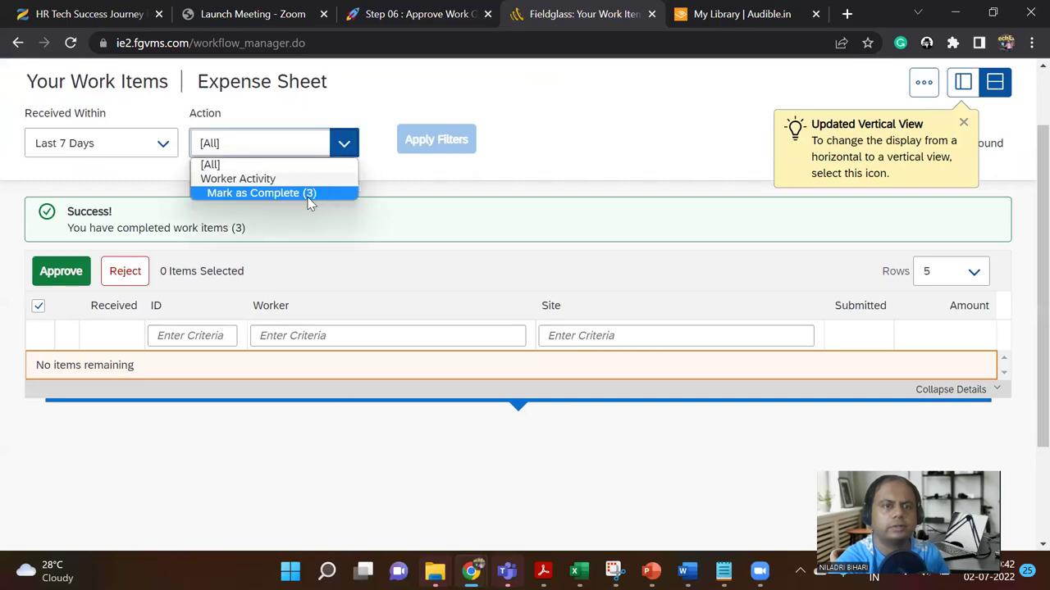
Step: Filter to Worker Activity Mark as Complete and open the CRD1WO00000333 onboarding activity details
{"action": "left_click", "coordinate": [310, 193]}
{"action": "left_click", "coordinate": [404, 144]}
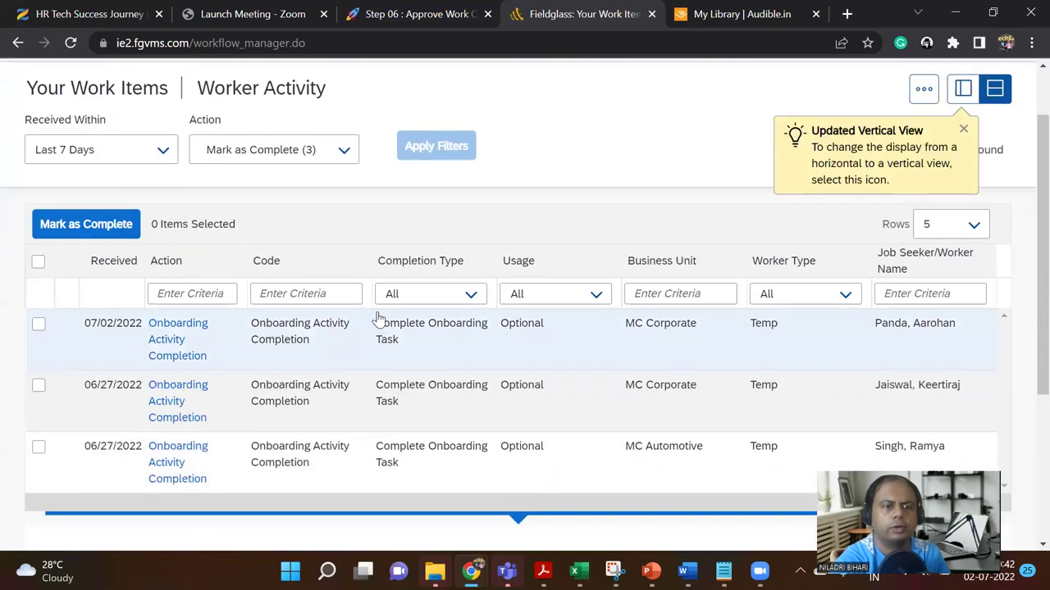
{"action": "left_click", "coordinate": [377, 320]}
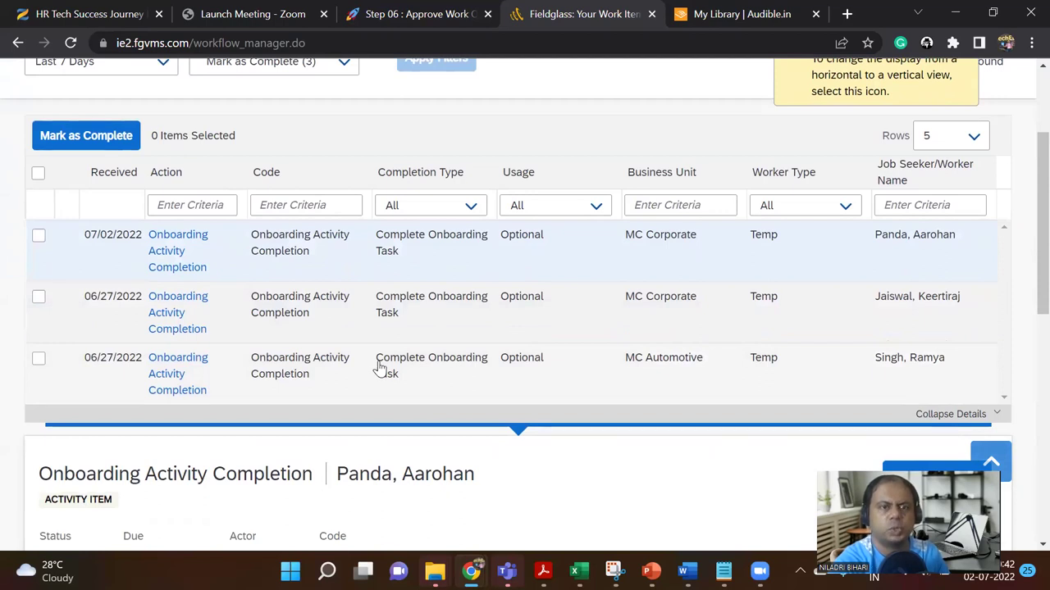
{"action": "scroll", "coordinate": [379, 367], "scroll_direction": "down", "scroll_amount": 2}
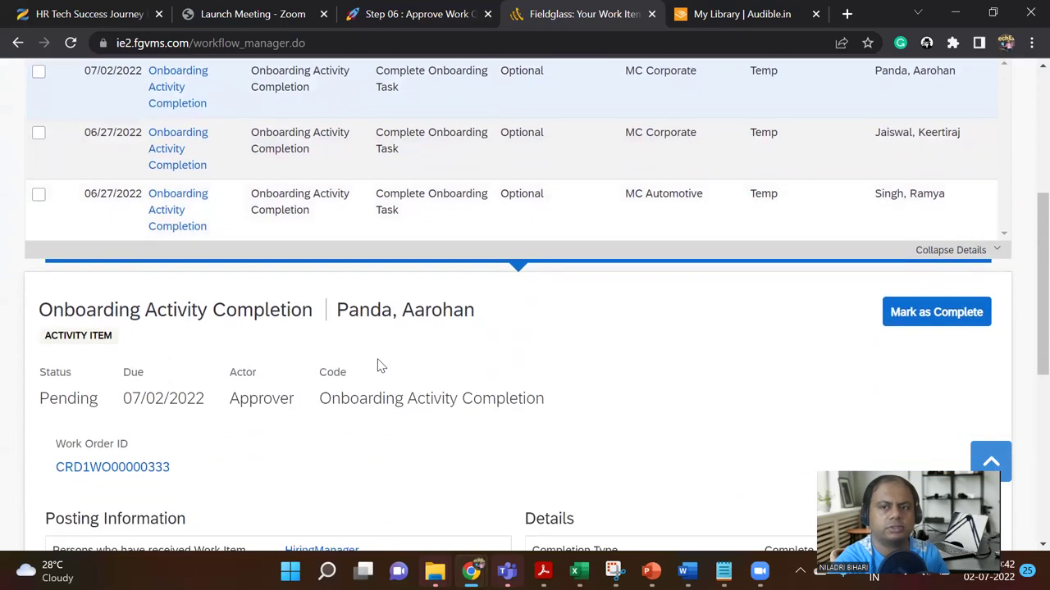
{"action": "scroll", "coordinate": [379, 367], "scroll_direction": "down", "scroll_amount": 1}
{"action": "scroll", "coordinate": [379, 366], "scroll_direction": "down", "scroll_amount": 1}
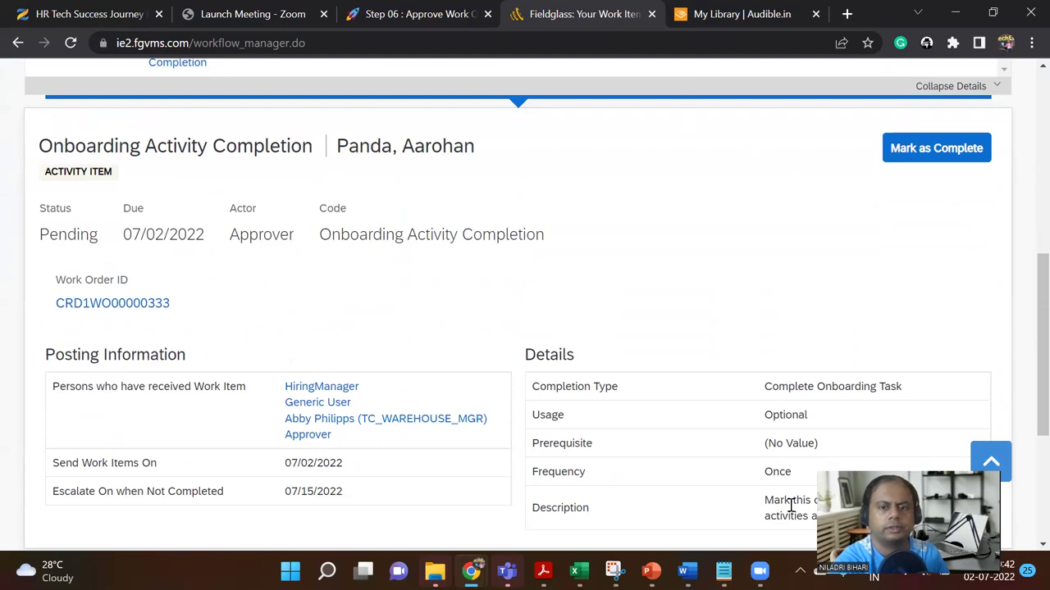
Step: Capture the activity details panel with a new Snipping Tool snip
{"action": "left_click", "coordinate": [614, 570]}
{"action": "left_click", "coordinate": [64, 53]}
{"action": "key", "text": "Escape"}
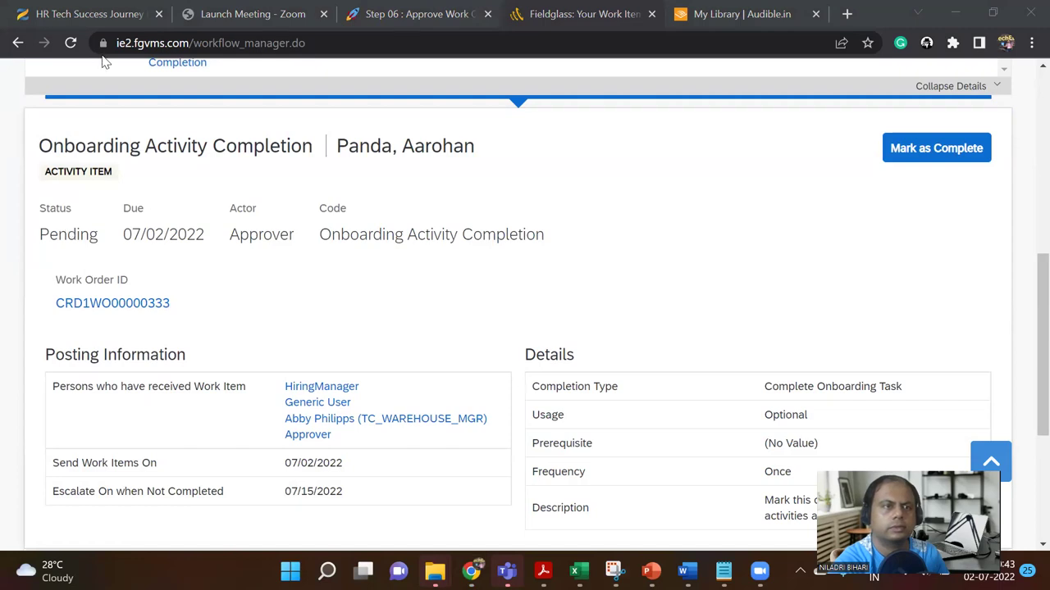
Step: Paste the Onboarding Activity Completion snip onto new blank slide 47, then return to Fieldglass
{"action": "key", "text": "alt+Tab"}
{"action": "left_click", "coordinate": [33, 115]}
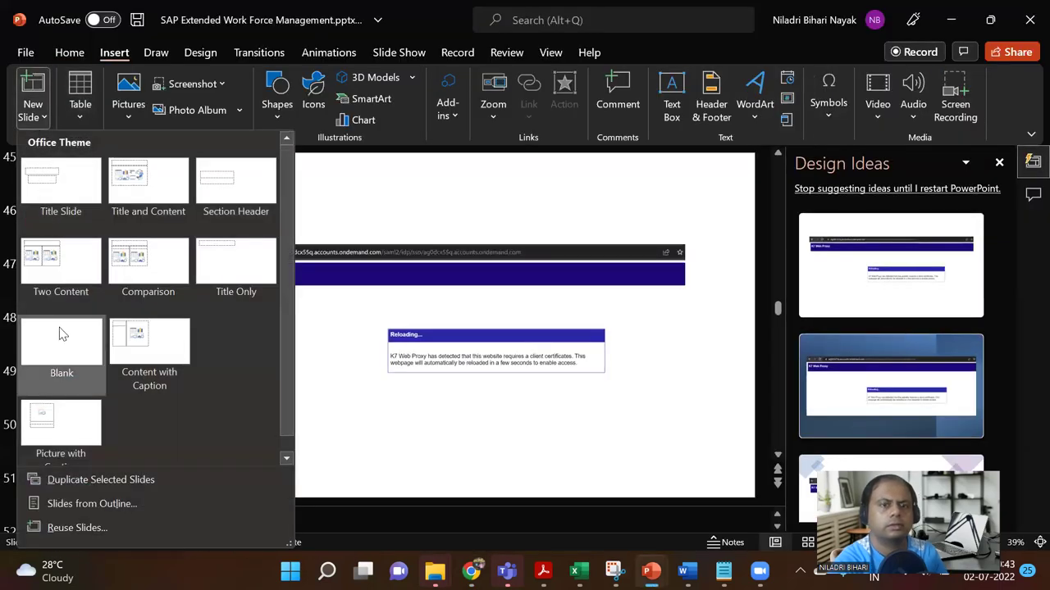
{"action": "left_click", "coordinate": [61, 334]}
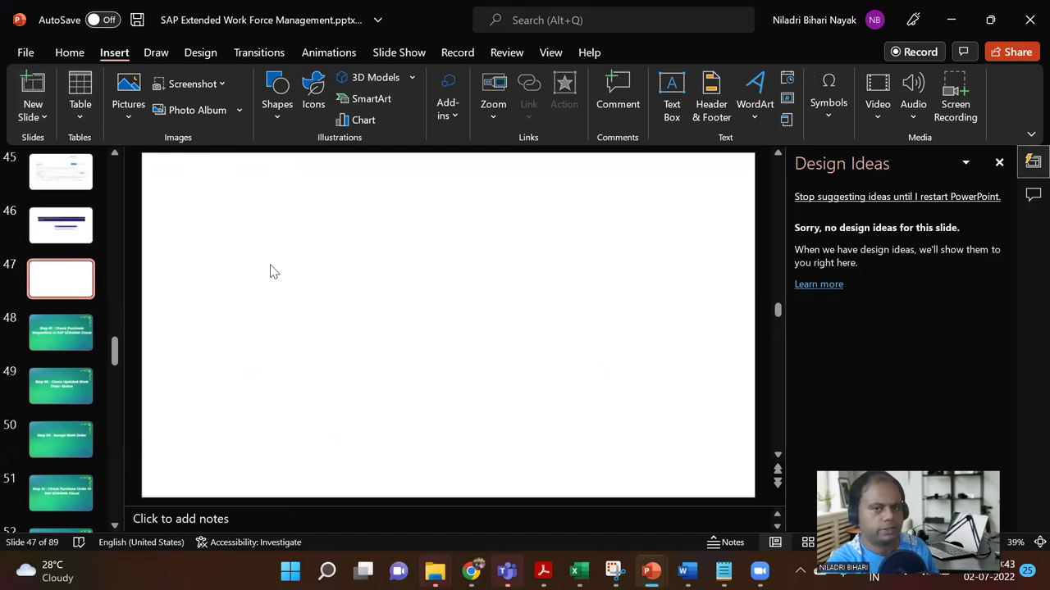
{"action": "key", "text": "ctrl+v"}
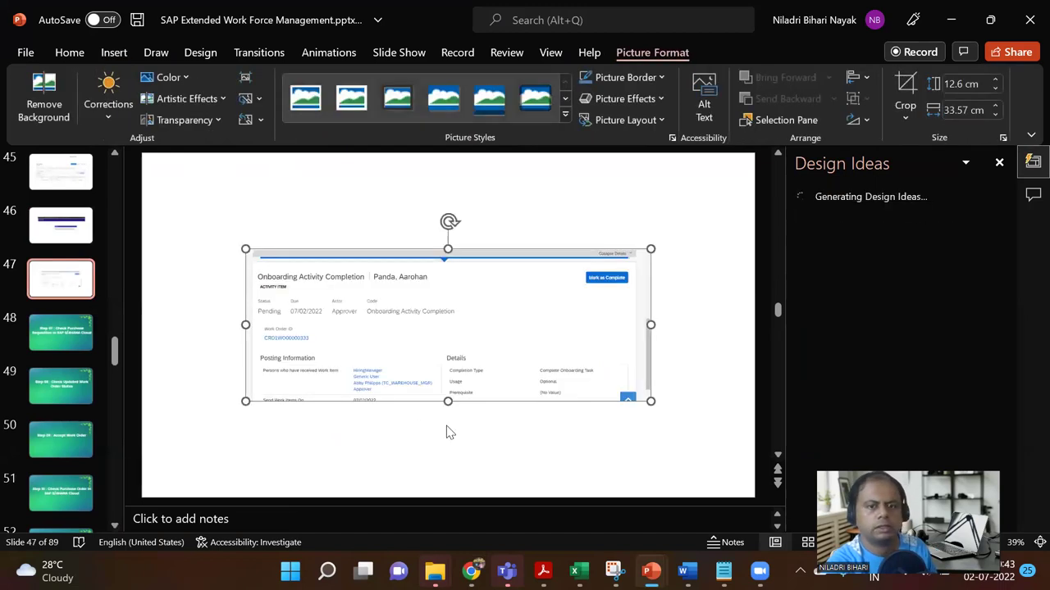
{"action": "mouse_move", "coordinate": [474, 567]}
{"action": "left_click", "coordinate": [451, 506]}
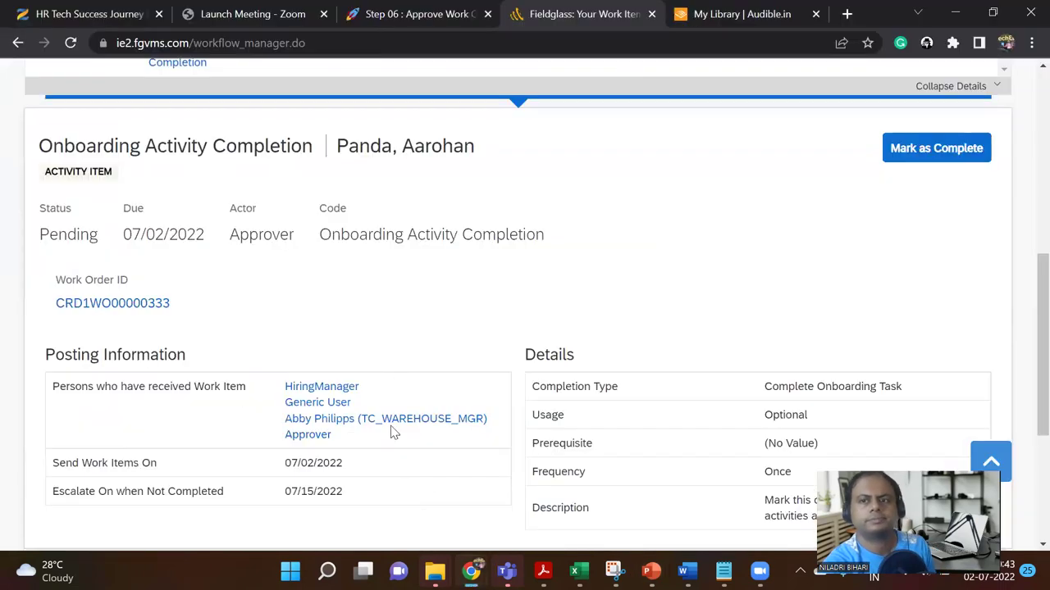
Step: Open work order CRD1WO00000333 in a new browser tab
{"action": "scroll", "coordinate": [377, 373], "scroll_direction": "up", "scroll_amount": 1}
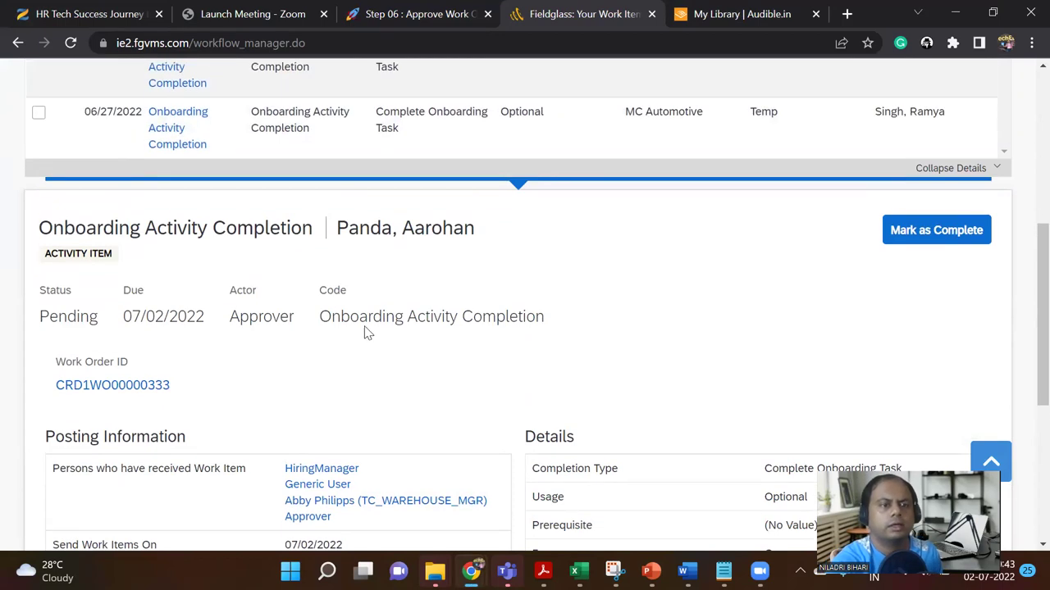
{"action": "scroll", "coordinate": [367, 332], "scroll_direction": "down", "scroll_amount": 2}
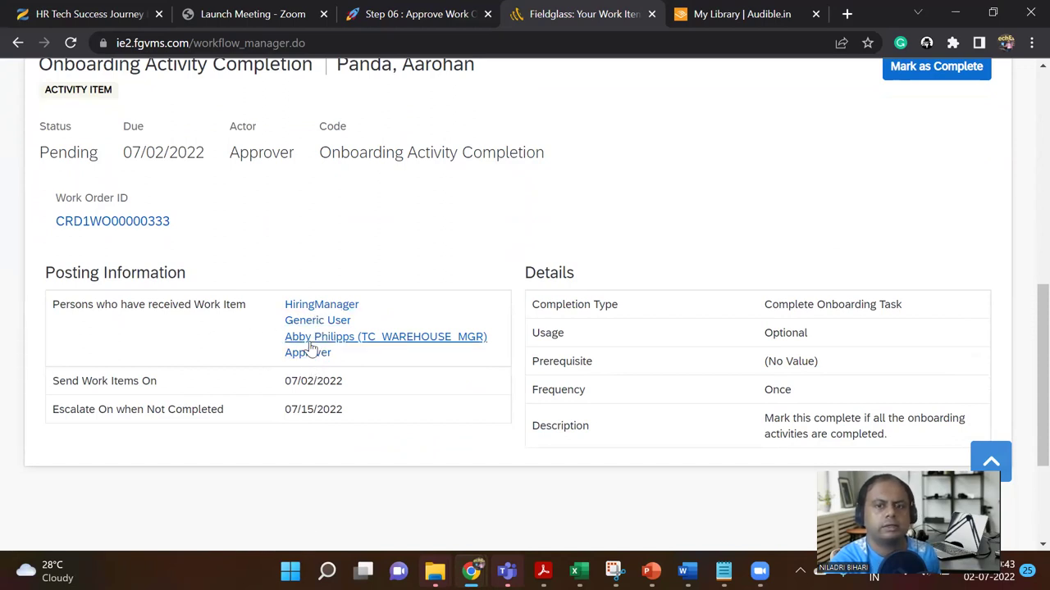
{"action": "scroll", "coordinate": [270, 328], "scroll_direction": "up", "scroll_amount": 2}
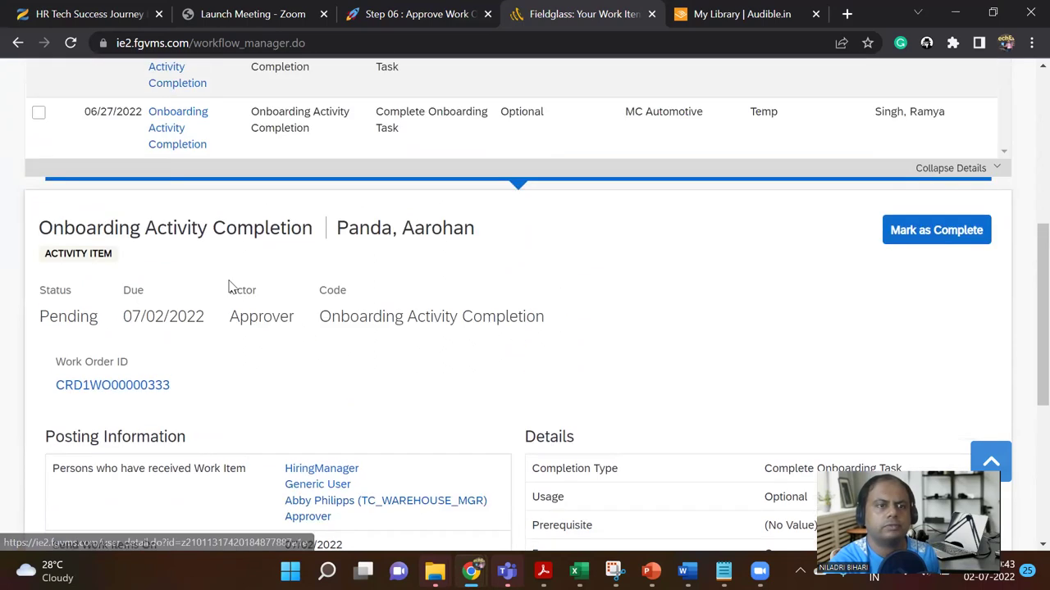
{"action": "right_click", "coordinate": [129, 386]}
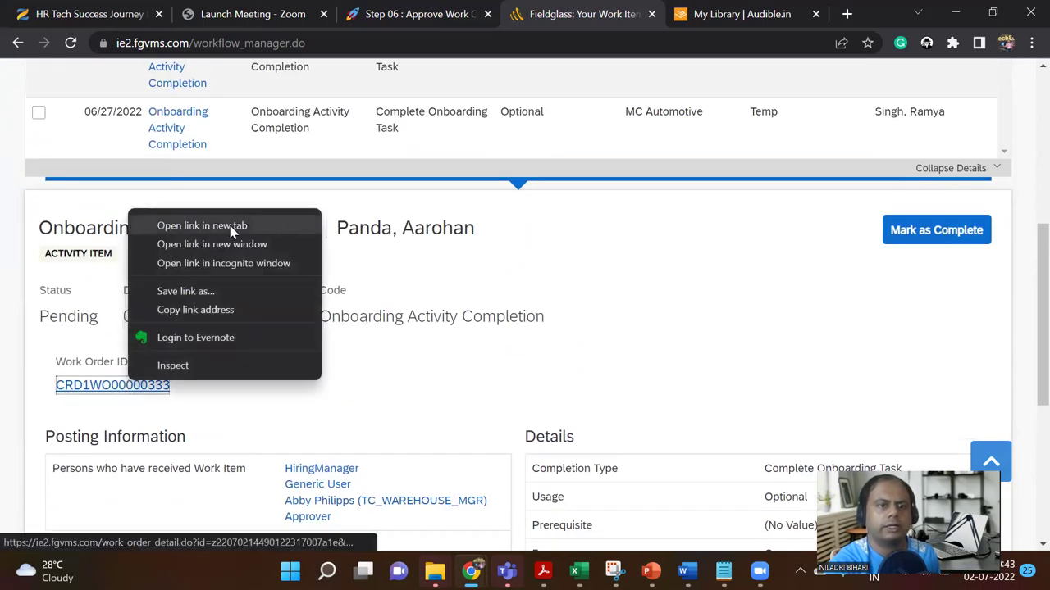
{"action": "left_click", "coordinate": [237, 226]}
{"action": "left_click", "coordinate": [604, 13]}
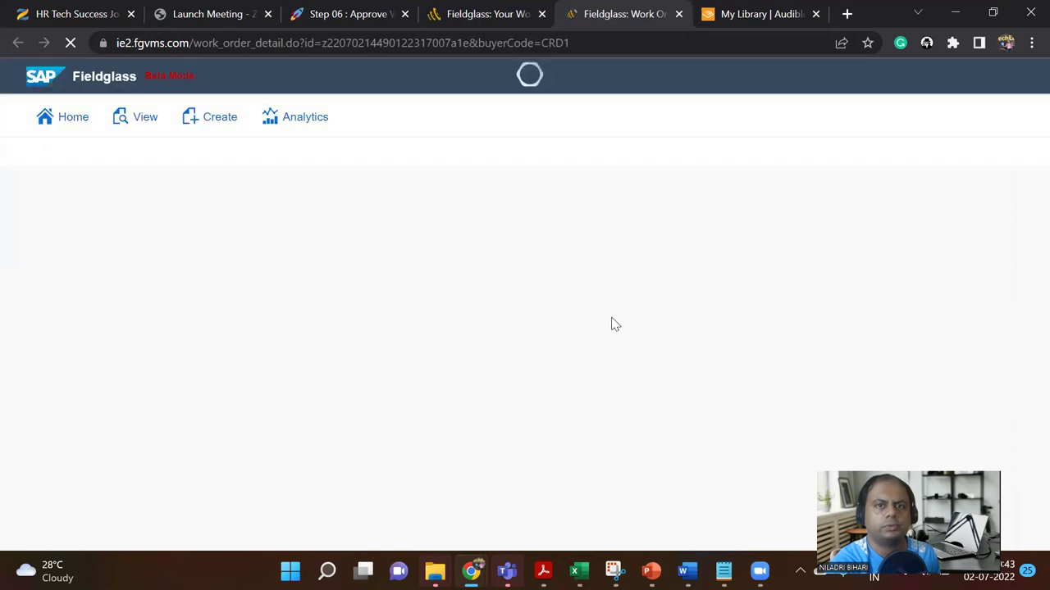
Step: Start editing the work order, then return to the onboarding activity work item
{"action": "left_click", "coordinate": [932, 194]}
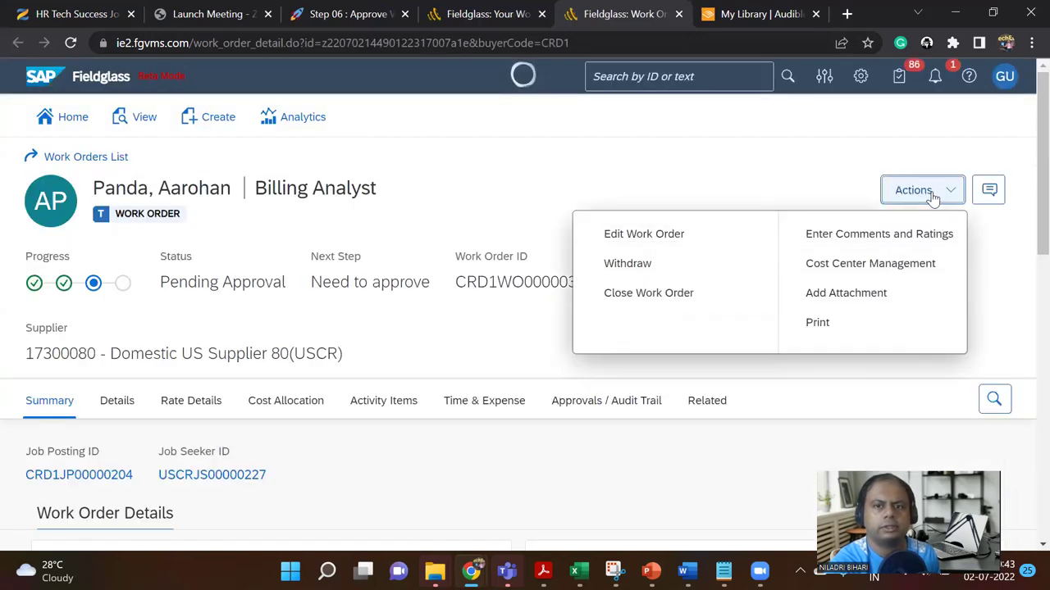
{"action": "left_click", "coordinate": [693, 238]}
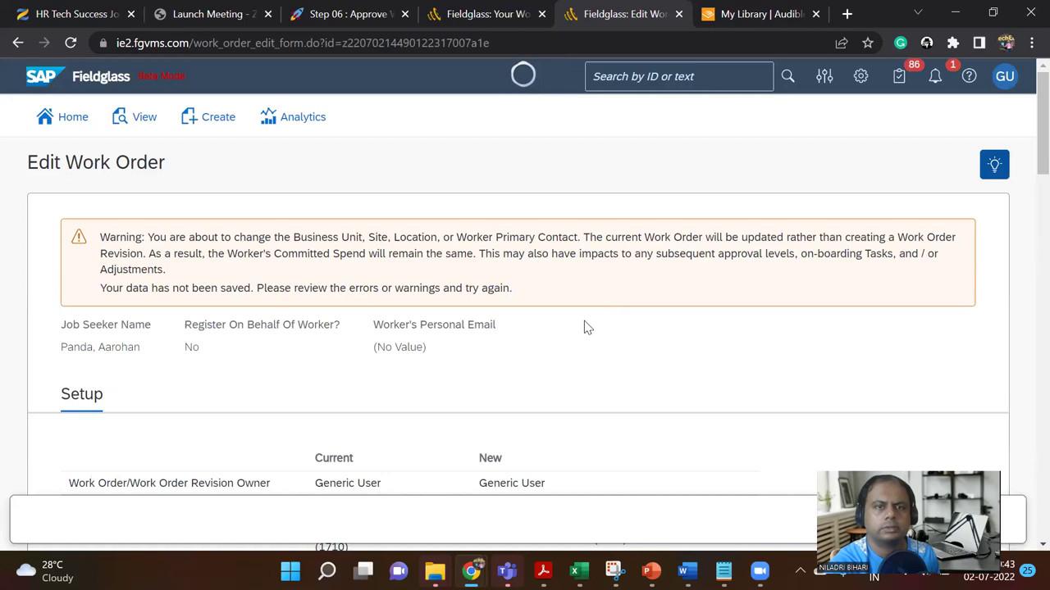
{"action": "scroll", "coordinate": [583, 332], "scroll_direction": "down", "scroll_amount": 1}
{"action": "scroll", "coordinate": [584, 326], "scroll_direction": "down", "scroll_amount": 20}
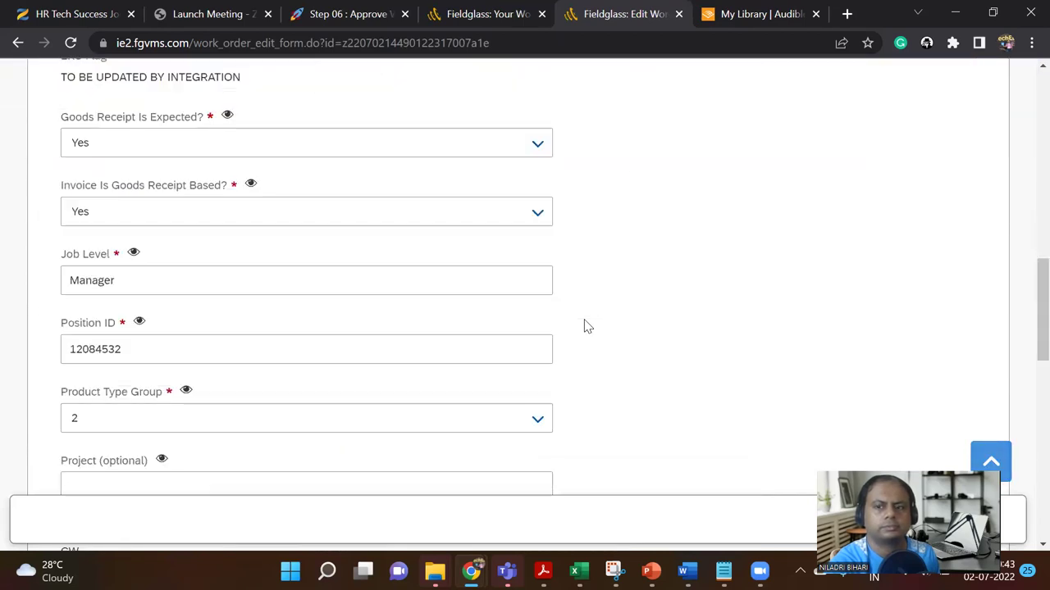
{"action": "scroll", "coordinate": [584, 325], "scroll_direction": "up", "scroll_amount": 20}
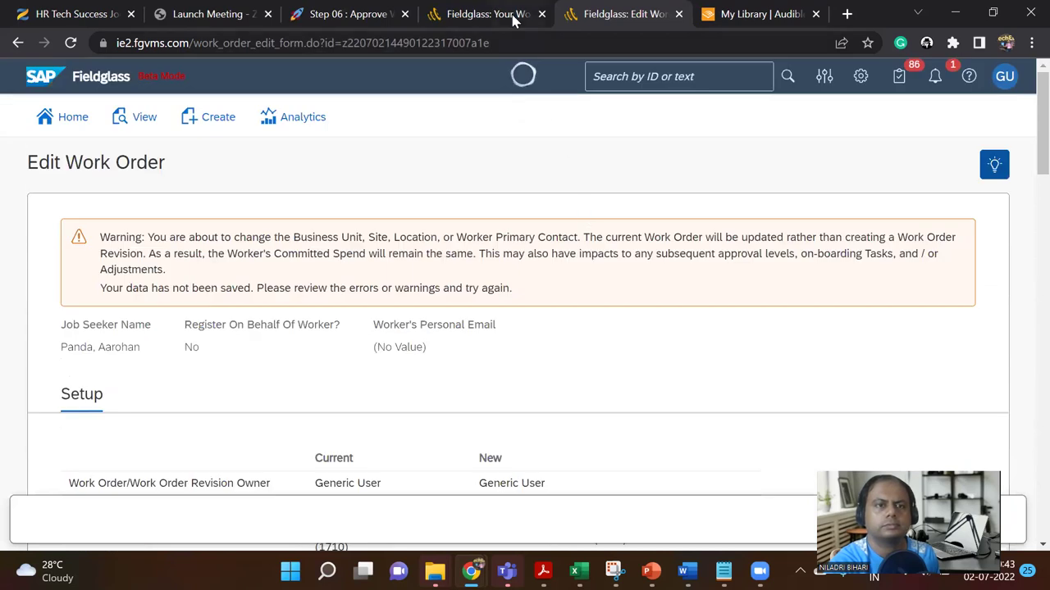
{"action": "left_click", "coordinate": [492, 14]}
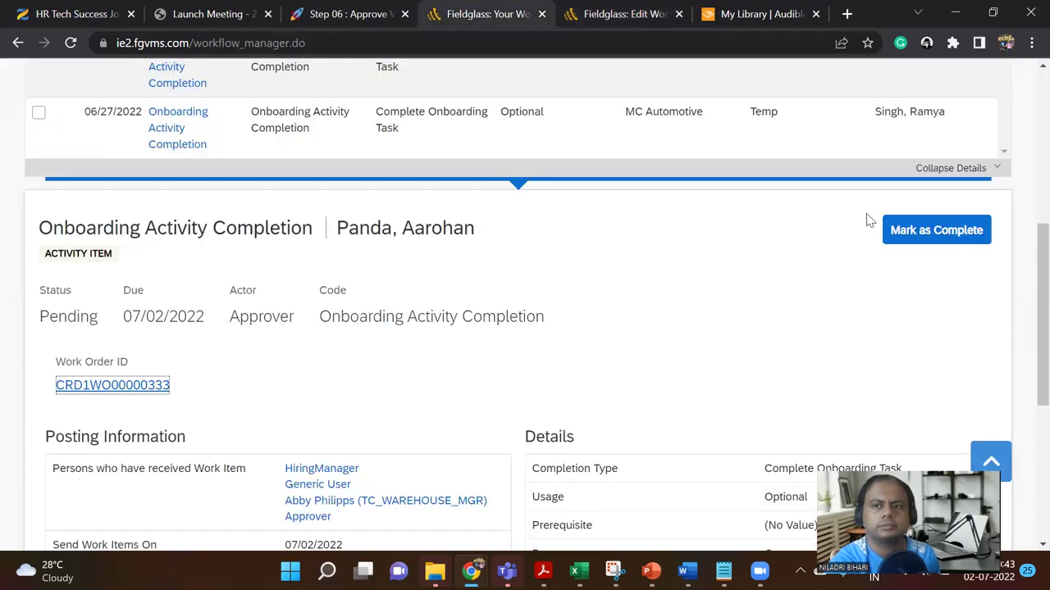
Step: Mark all three onboarding activity items complete, confirming each, then return to Edit Work Order
{"action": "left_click", "coordinate": [918, 234]}
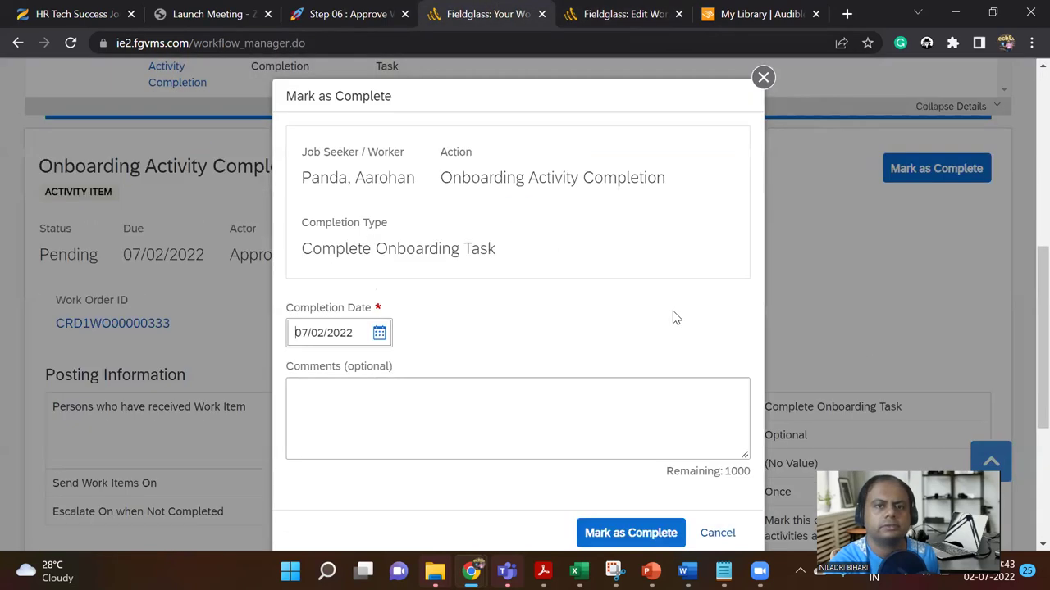
{"action": "scroll", "coordinate": [616, 396], "scroll_direction": "down", "scroll_amount": 2}
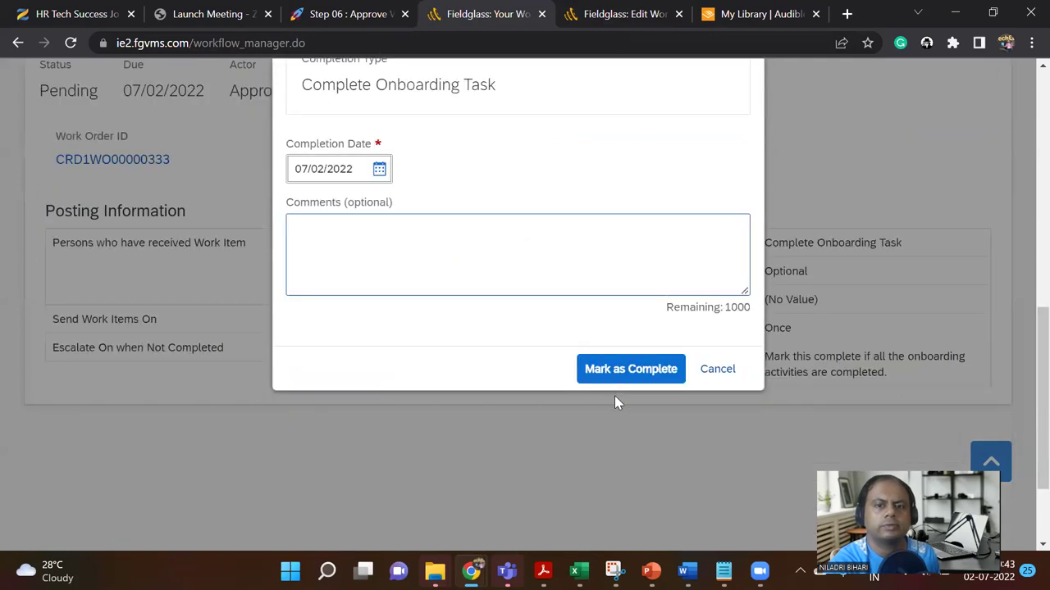
{"action": "left_click", "coordinate": [629, 370]}
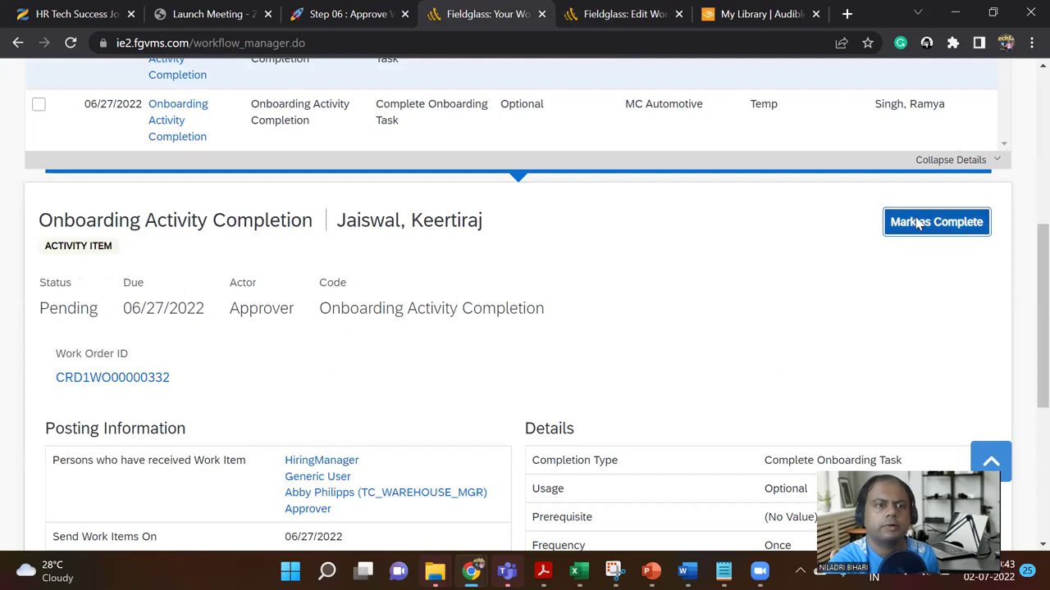
{"action": "left_click", "coordinate": [905, 222]}
{"action": "scroll", "coordinate": [624, 379], "scroll_direction": "down", "scroll_amount": 2}
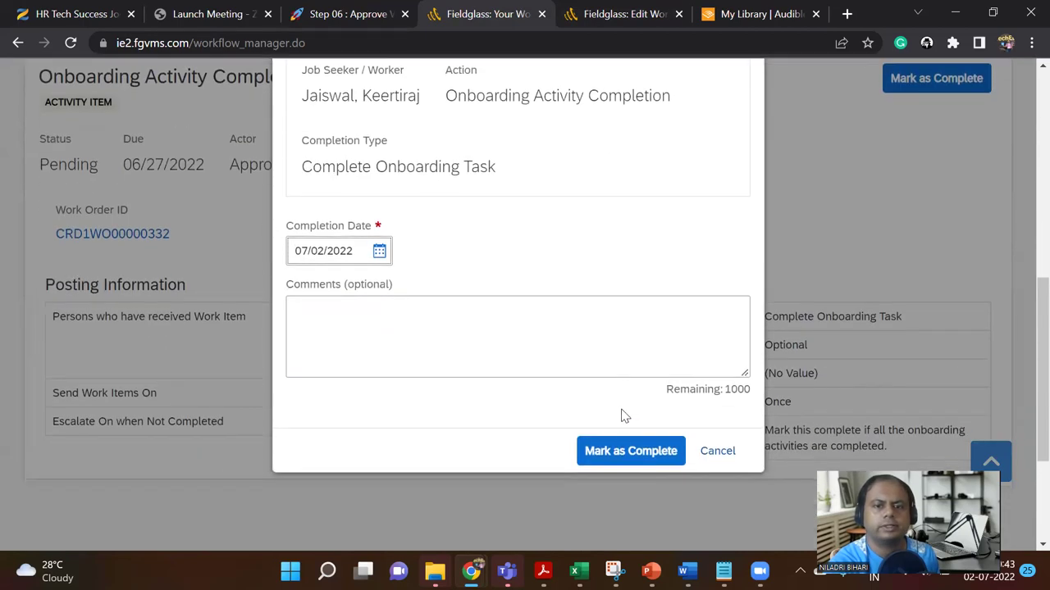
{"action": "left_click", "coordinate": [623, 454]}
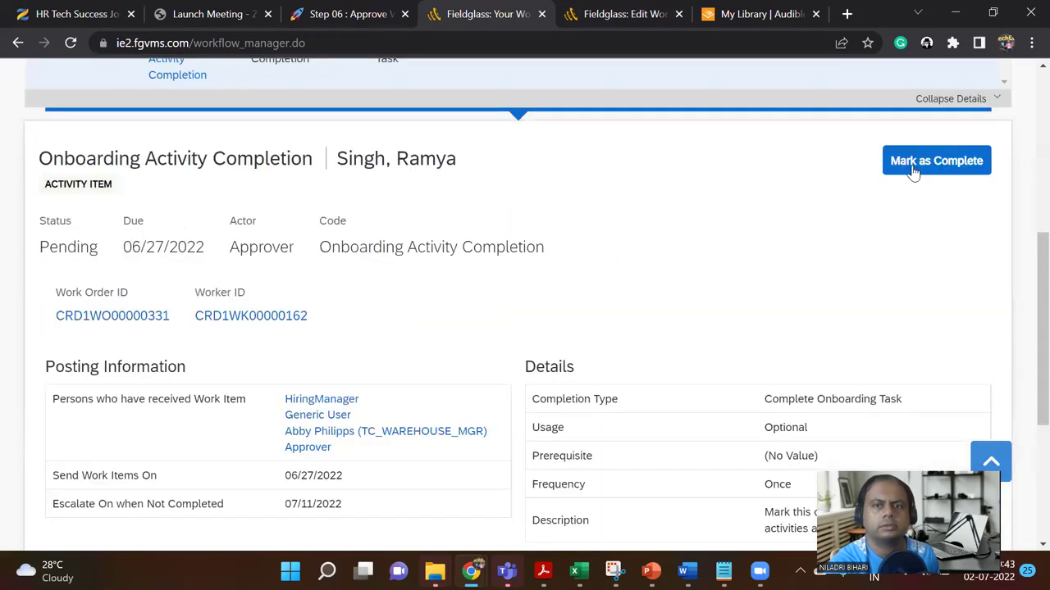
{"action": "left_click", "coordinate": [914, 170]}
{"action": "scroll", "coordinate": [658, 401], "scroll_direction": "down", "scroll_amount": 2}
{"action": "scroll", "coordinate": [618, 519], "scroll_direction": "down", "scroll_amount": 2}
{"action": "left_click", "coordinate": [615, 451]}
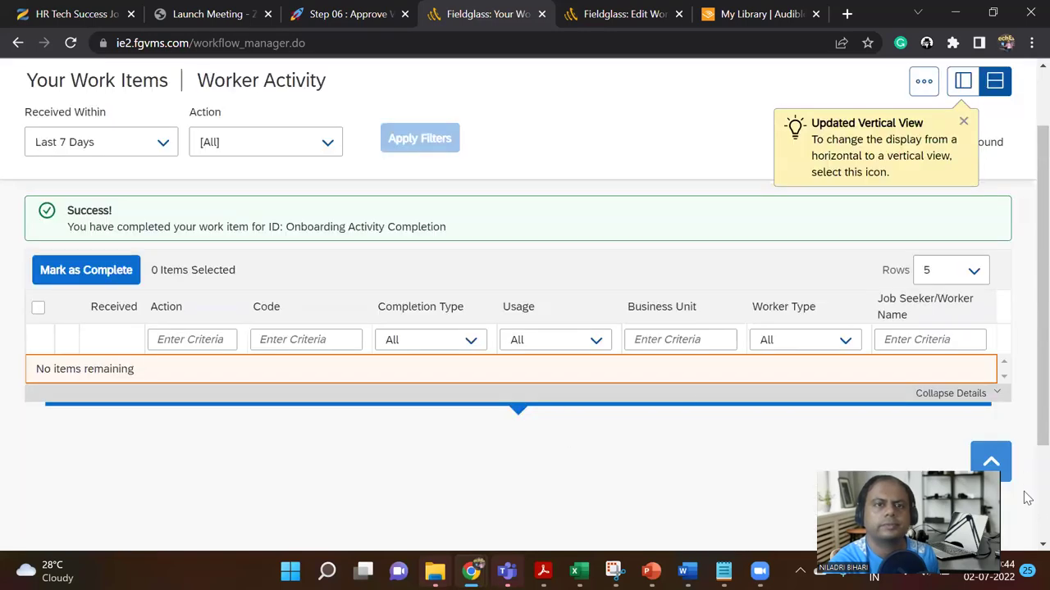
{"action": "key", "text": "ctrl+Tab"}
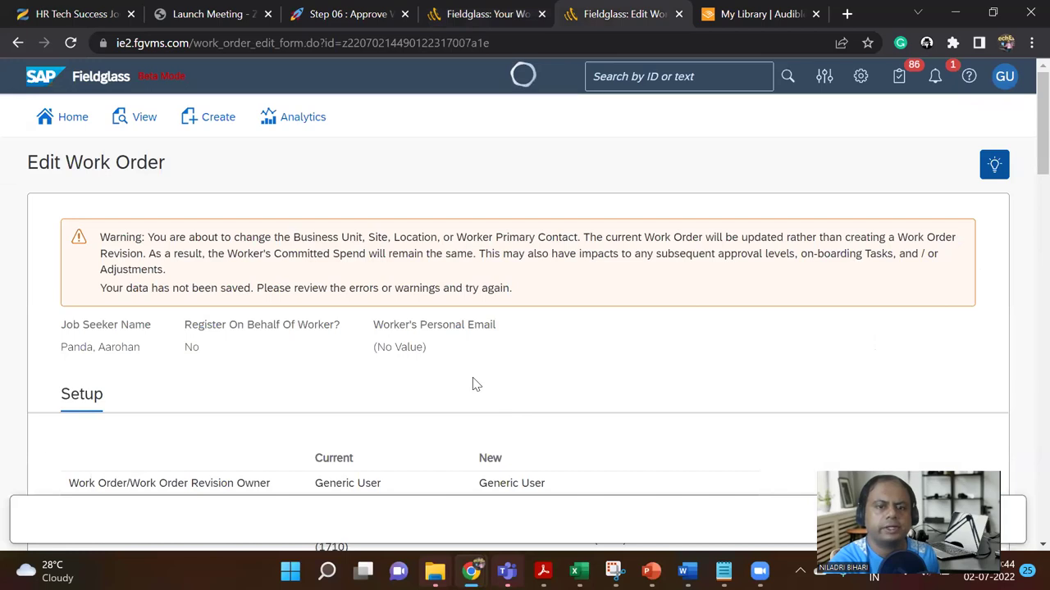
Step: Read the Notion Step 06 Approve Work Order steps, then go to the Fieldglass home page
{"action": "left_click", "coordinate": [337, 15]}
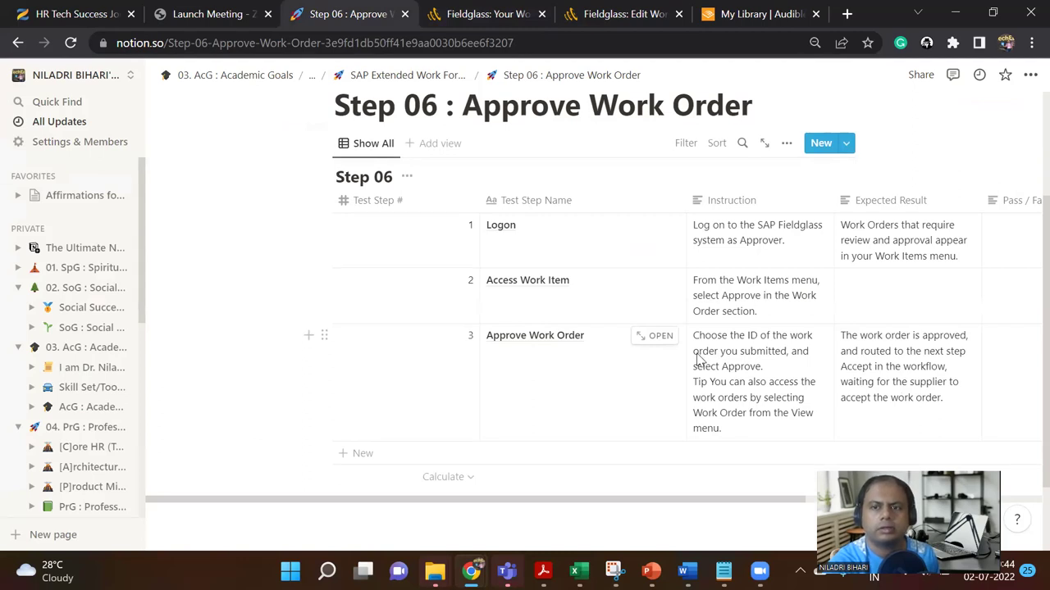
{"action": "left_click", "coordinate": [607, 12]}
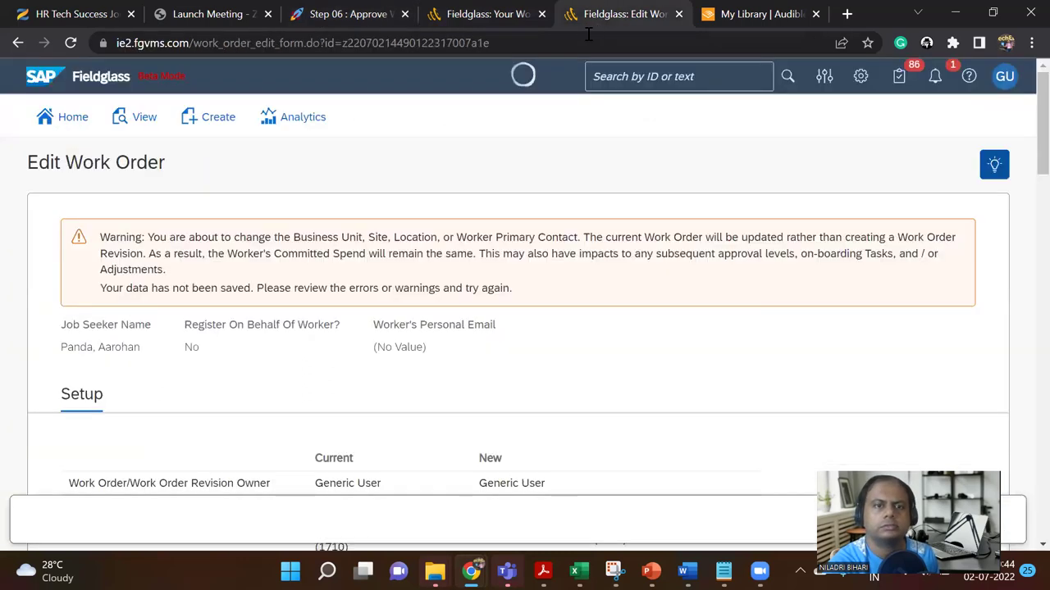
{"action": "left_click", "coordinate": [460, 9]}
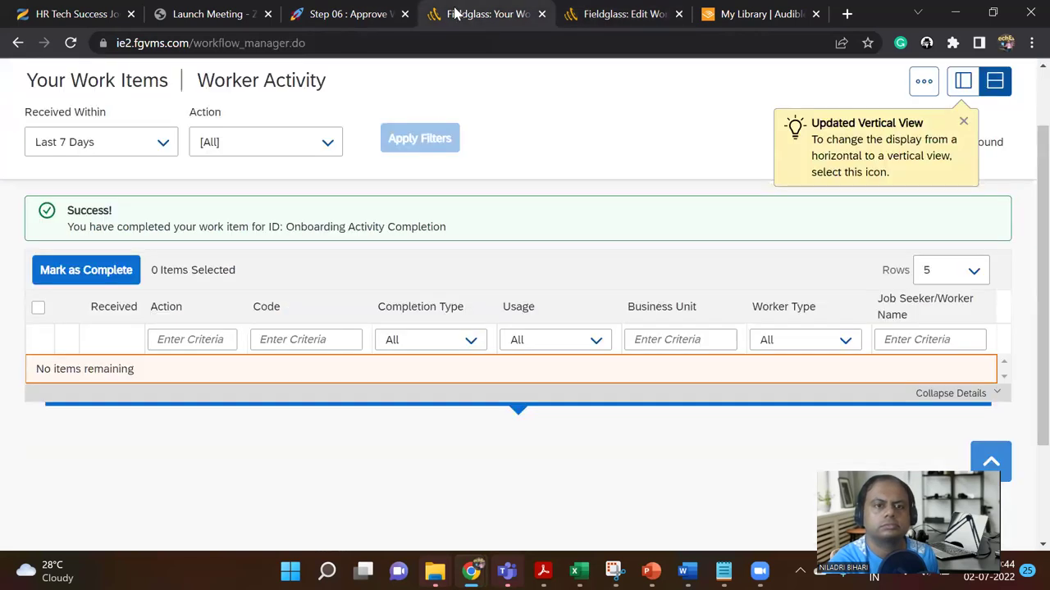
{"action": "scroll", "coordinate": [321, 199], "scroll_direction": "up", "scroll_amount": 2}
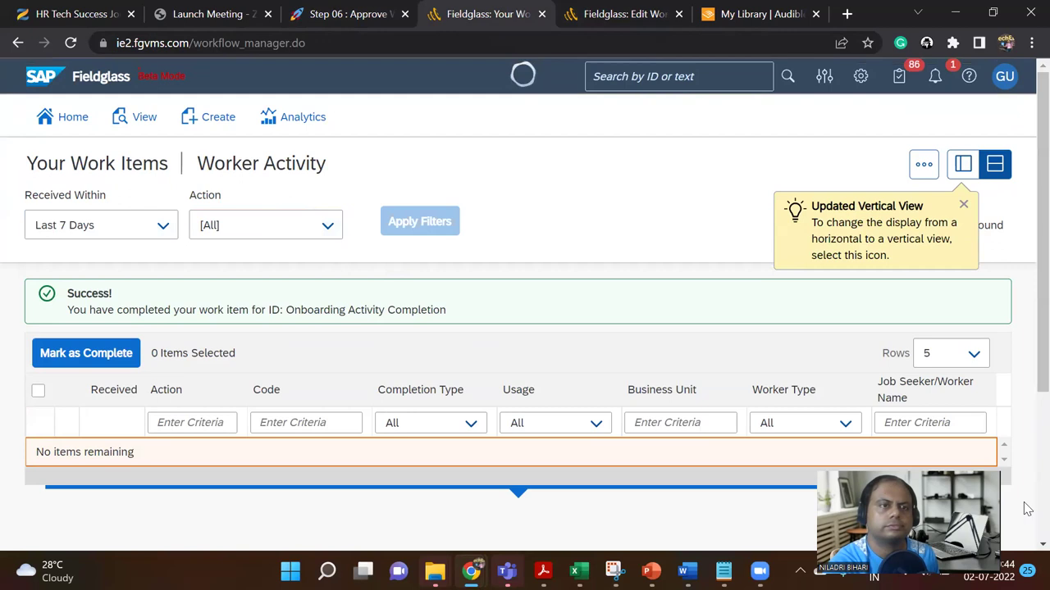
{"action": "left_click", "coordinate": [67, 116]}
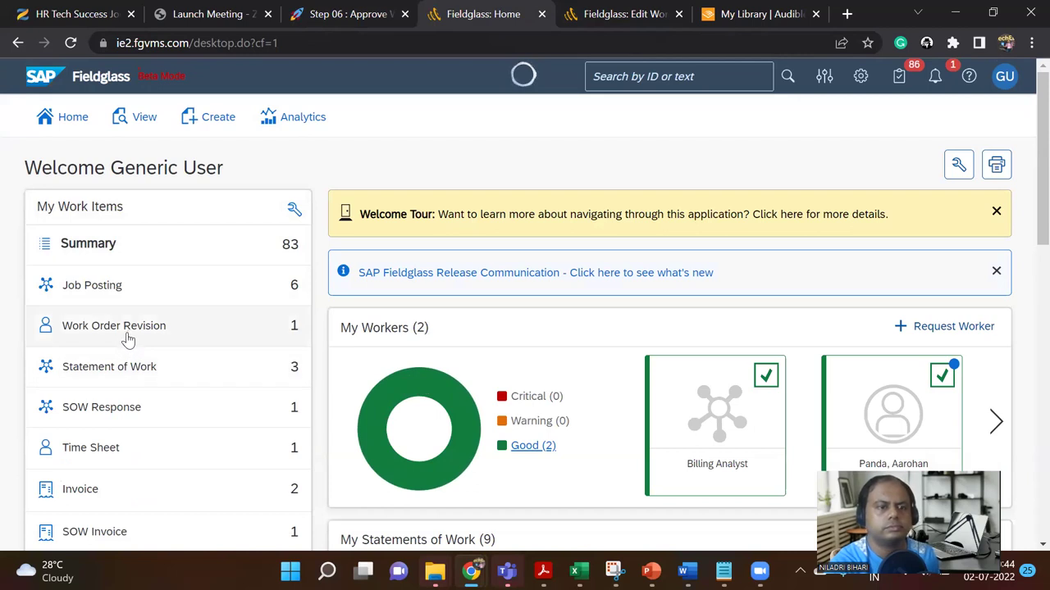
Step: Open work order CRD1WO00000333 from View > Work Order and show its progress stages popover
{"action": "left_click", "coordinate": [1005, 78]}
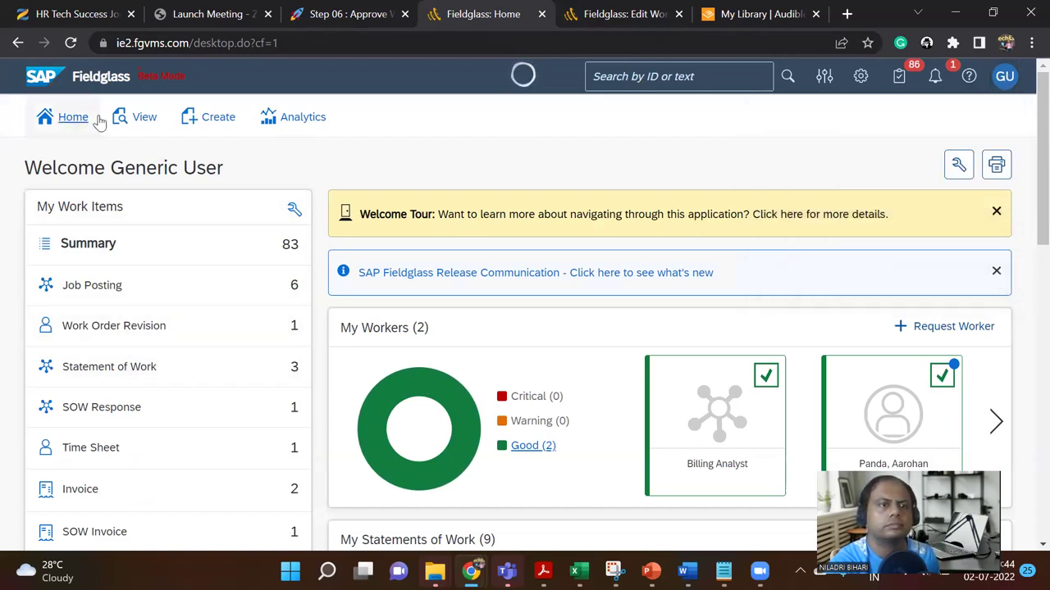
{"action": "left_click", "coordinate": [138, 119]}
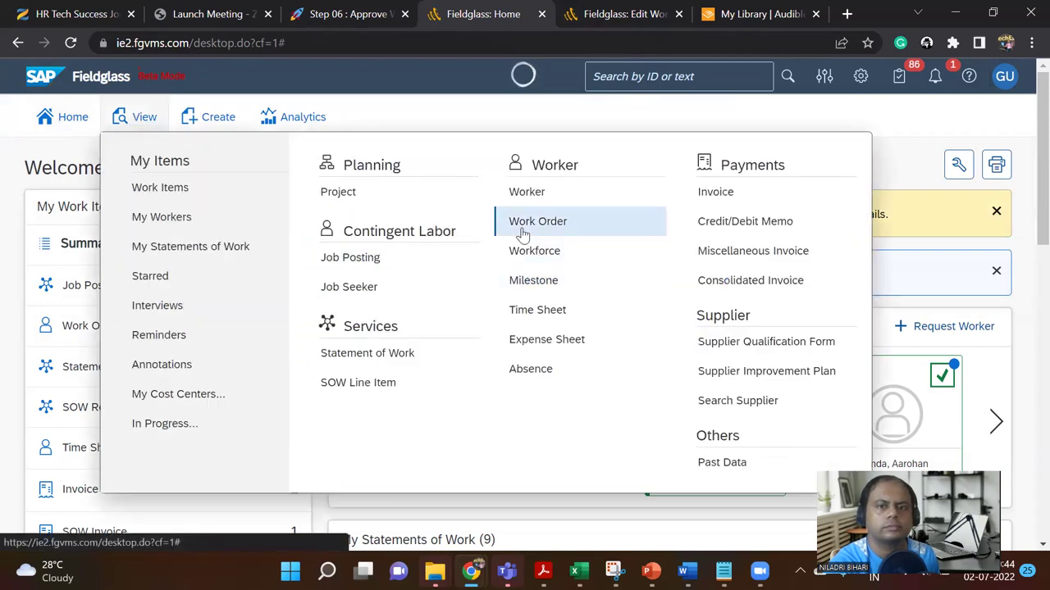
{"action": "left_click", "coordinate": [509, 225]}
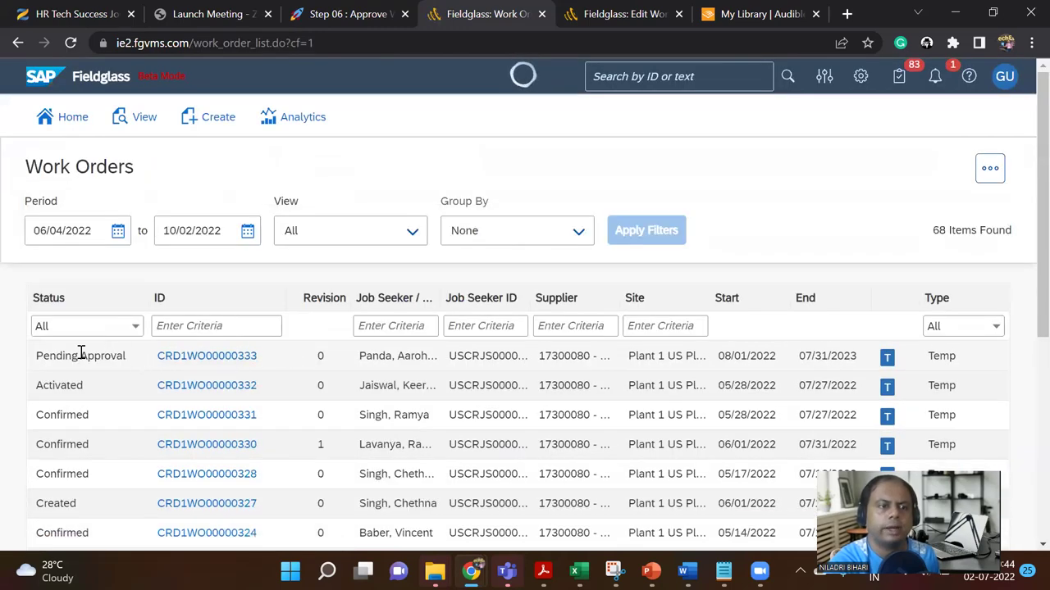
{"action": "left_click", "coordinate": [197, 358]}
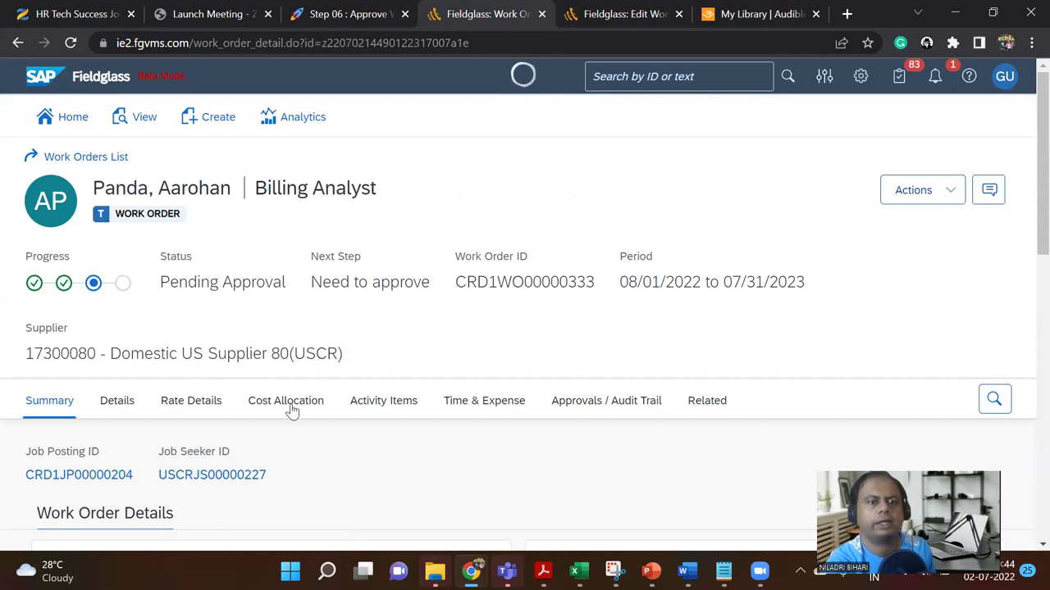
{"action": "scroll", "coordinate": [341, 374], "scroll_direction": "down", "scroll_amount": 10}
{"action": "scroll", "coordinate": [340, 358], "scroll_direction": "up", "scroll_amount": 10}
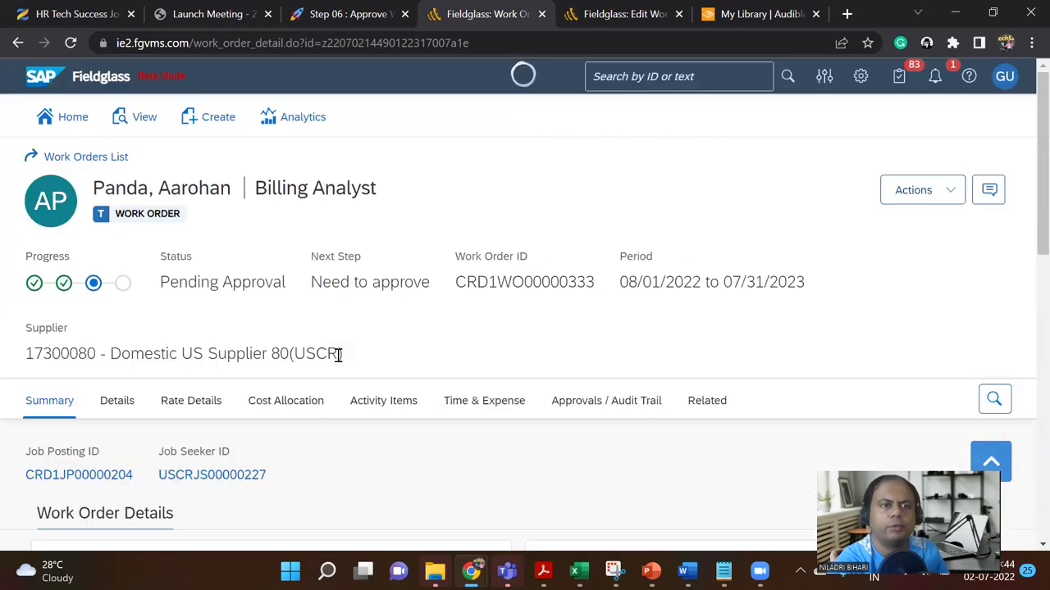
{"action": "left_click", "coordinate": [90, 285]}
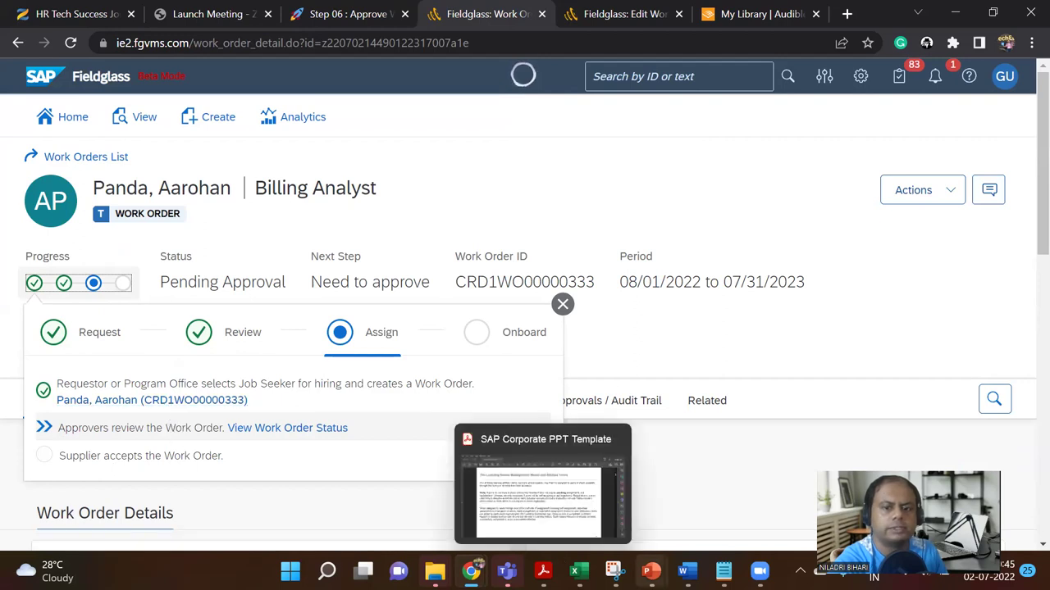
Step: Snip the Billing Analyst work order page with its approval progress, then return to PowerPoint
{"action": "mouse_move", "coordinate": [651, 572]}
{"action": "left_click", "coordinate": [613, 572]}
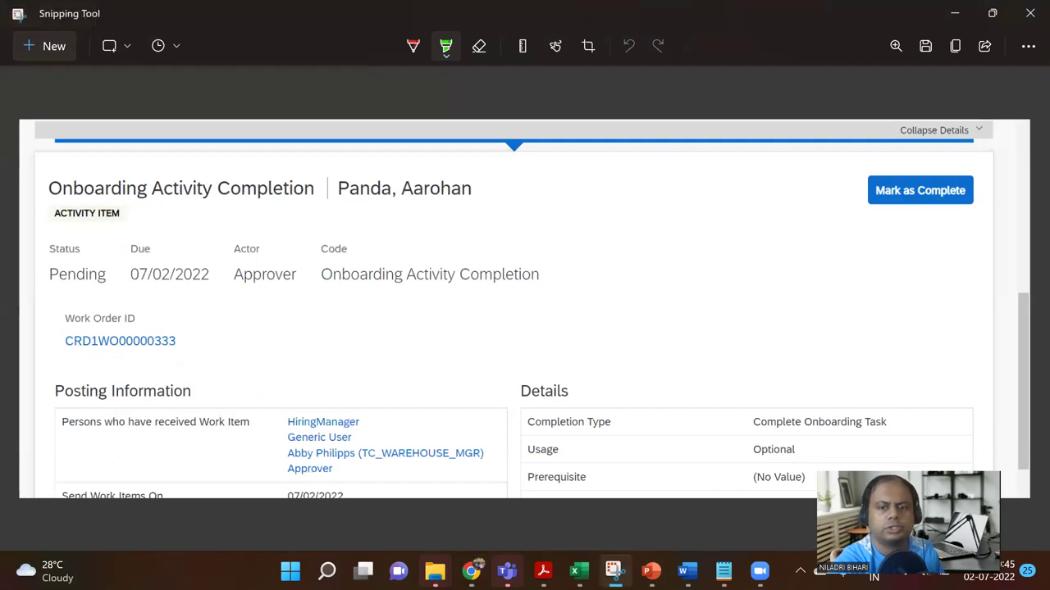
{"action": "key", "text": "alt+Tab"}
{"action": "key", "text": "ctrl+v"}
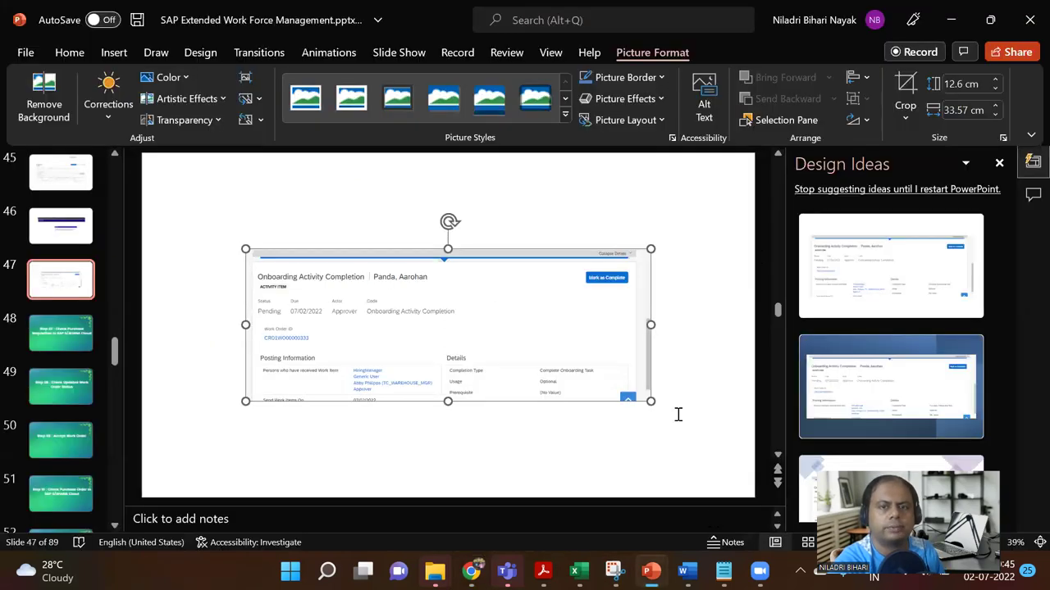
{"action": "left_click", "coordinate": [950, 19]}
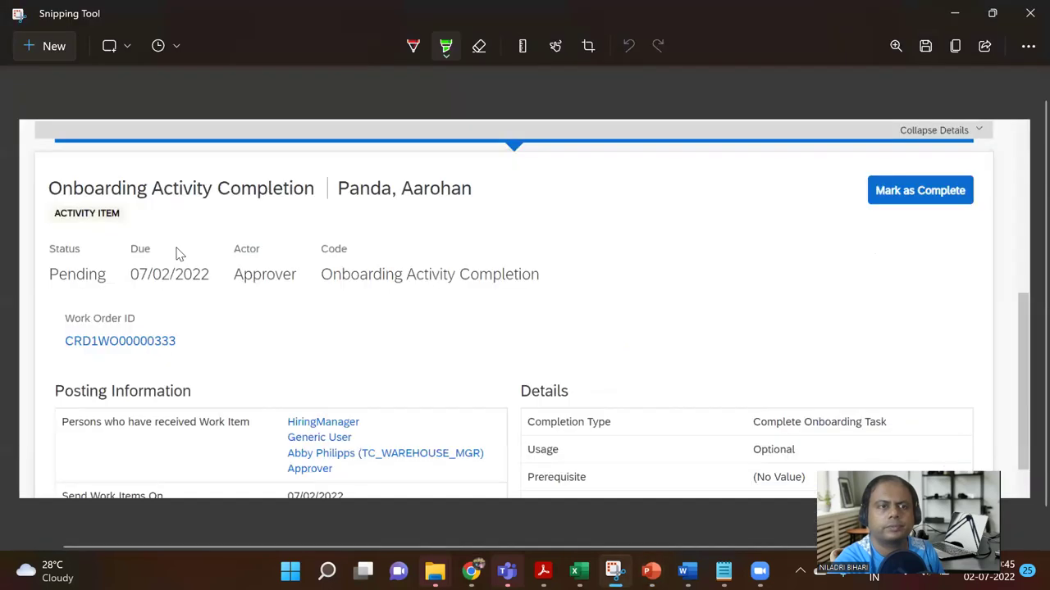
{"action": "left_click", "coordinate": [52, 46]}
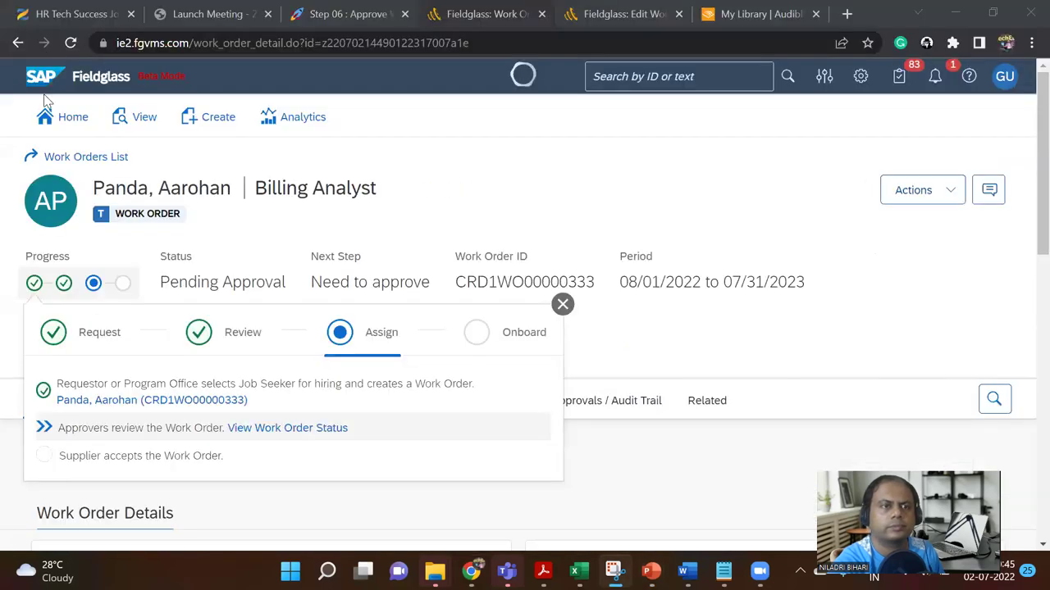
{"action": "left_click_drag", "start_coordinate": [8, 64], "coordinate": [756, 504]}
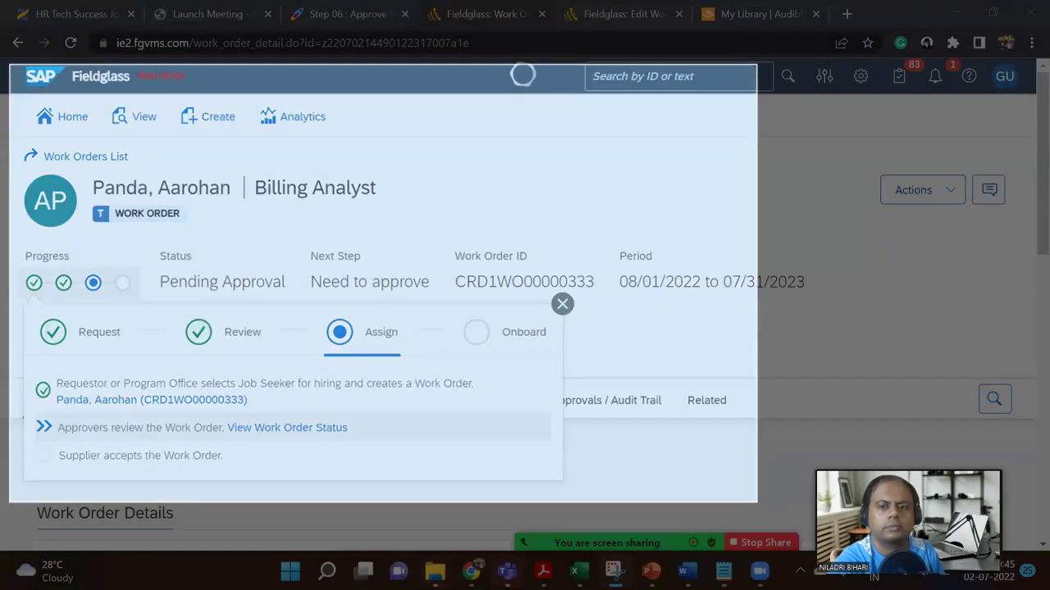
{"action": "key", "text": "alt+Tab"}
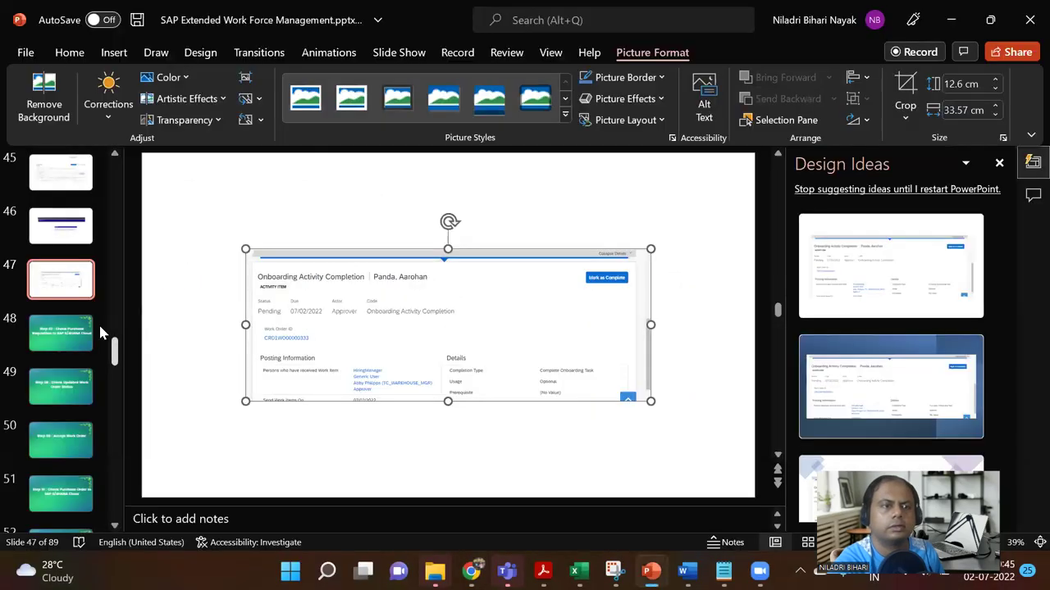
Step: Paste the work order screenshot onto a new blank slide 48, enlarged to about 20 x 35 cm
{"action": "left_click", "coordinate": [75, 281]}
{"action": "left_click", "coordinate": [160, 117]}
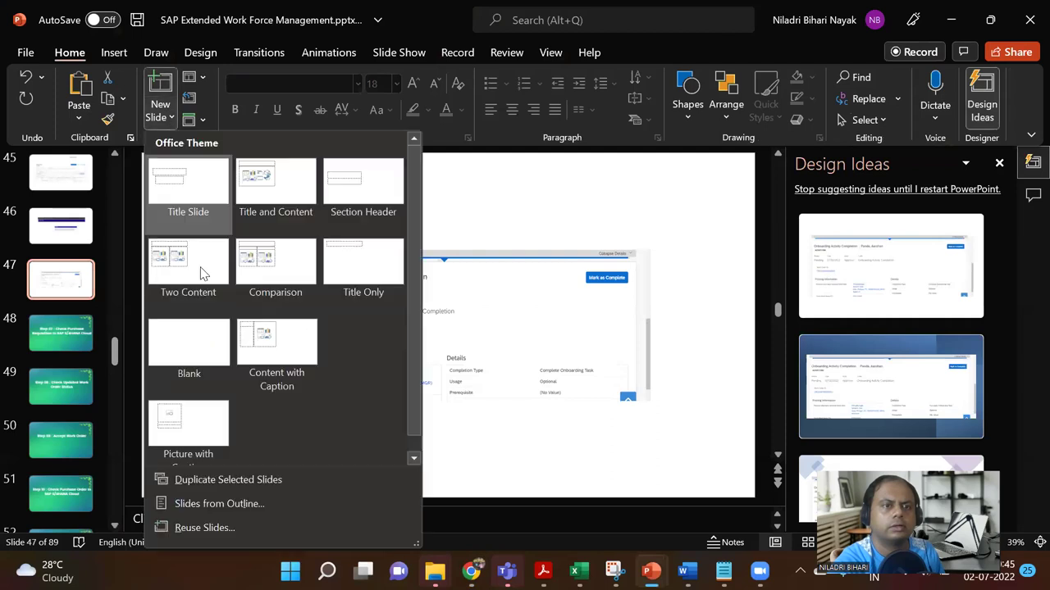
{"action": "left_click", "coordinate": [216, 337]}
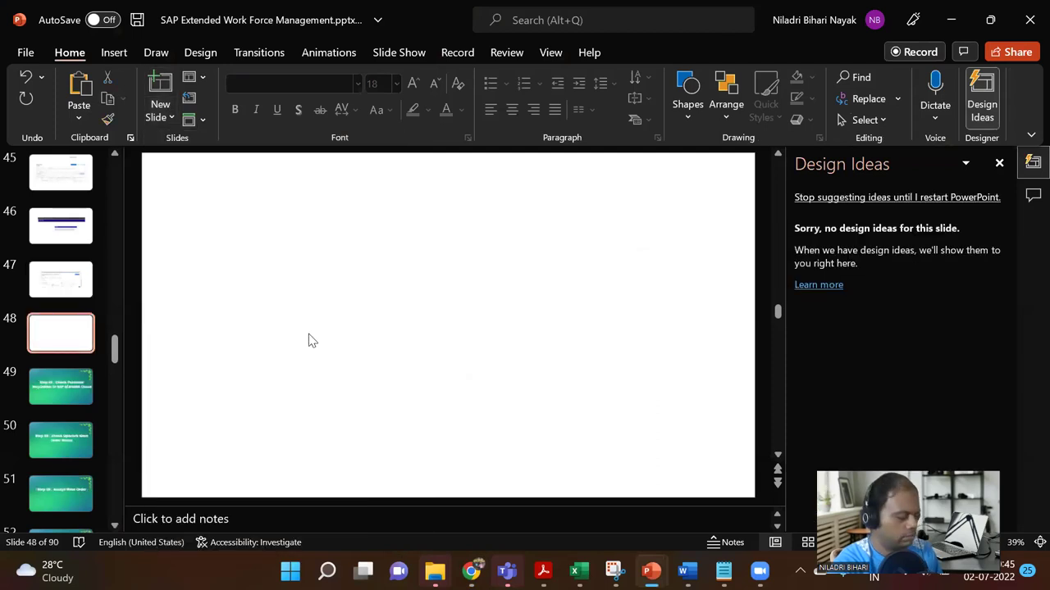
{"action": "key", "text": "ctrl+v"}
{"action": "left_click_drag", "start_coordinate": [600, 416], "coordinate": [574, 398]}
{"action": "left_click_drag", "start_coordinate": [628, 448], "coordinate": [662, 472]}
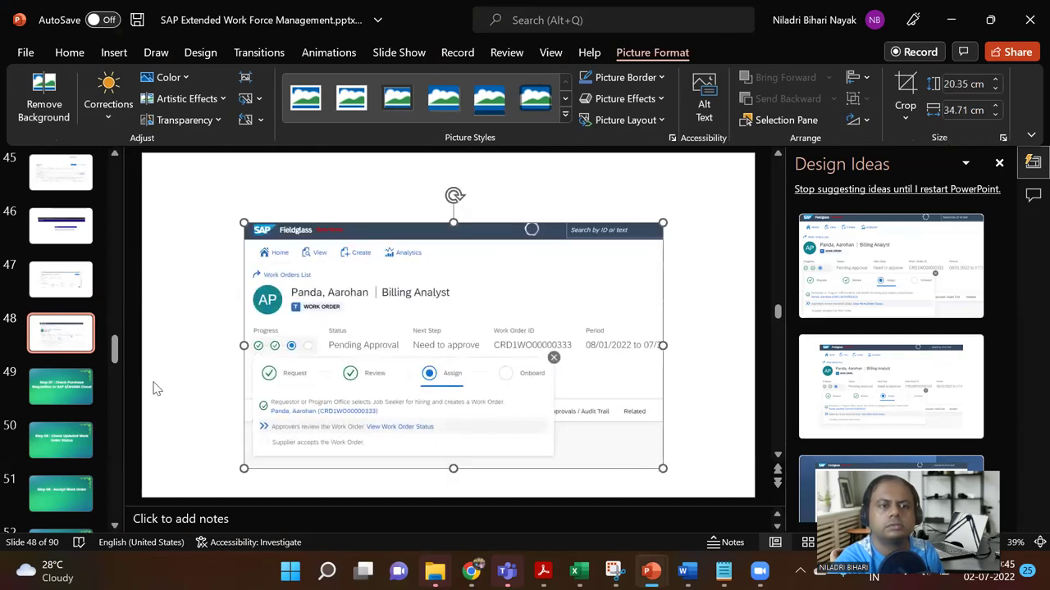
Step: Add blank slides 49 and 50 after it and return to the Fieldglass browser
{"action": "left_click", "coordinate": [65, 337]}
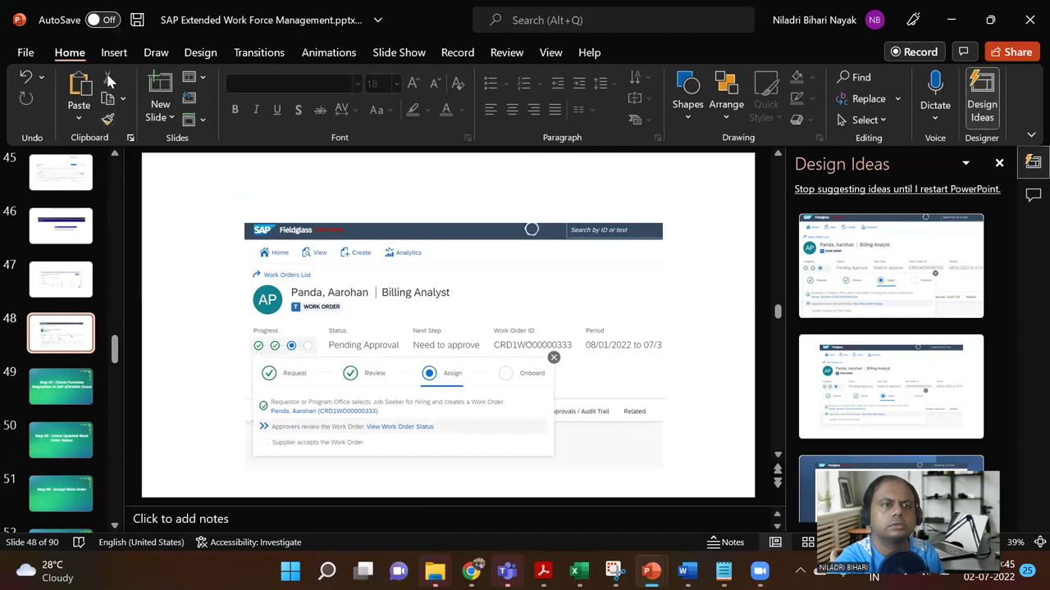
{"action": "left_click", "coordinate": [114, 51]}
{"action": "left_click", "coordinate": [42, 116]}
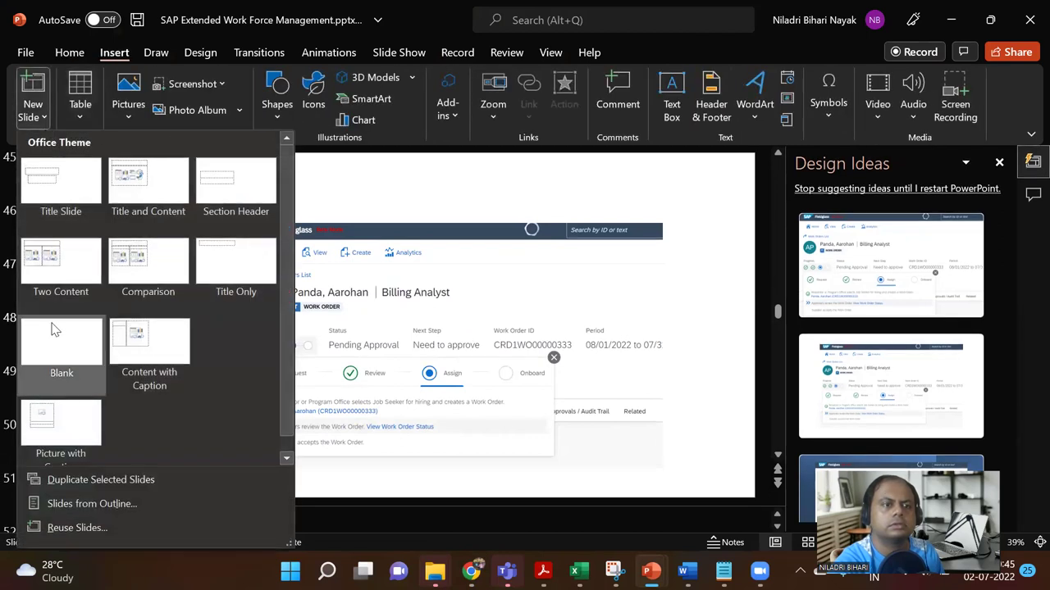
{"action": "left_click", "coordinate": [59, 338]}
{"action": "left_click", "coordinate": [42, 116]}
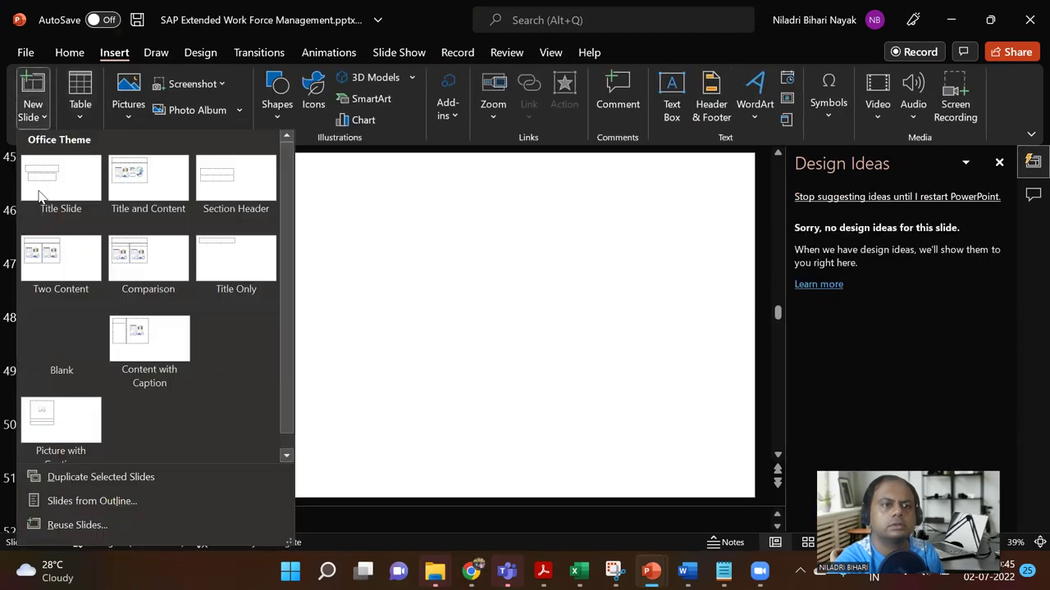
{"action": "left_click", "coordinate": [69, 357]}
{"action": "left_click", "coordinate": [60, 336]}
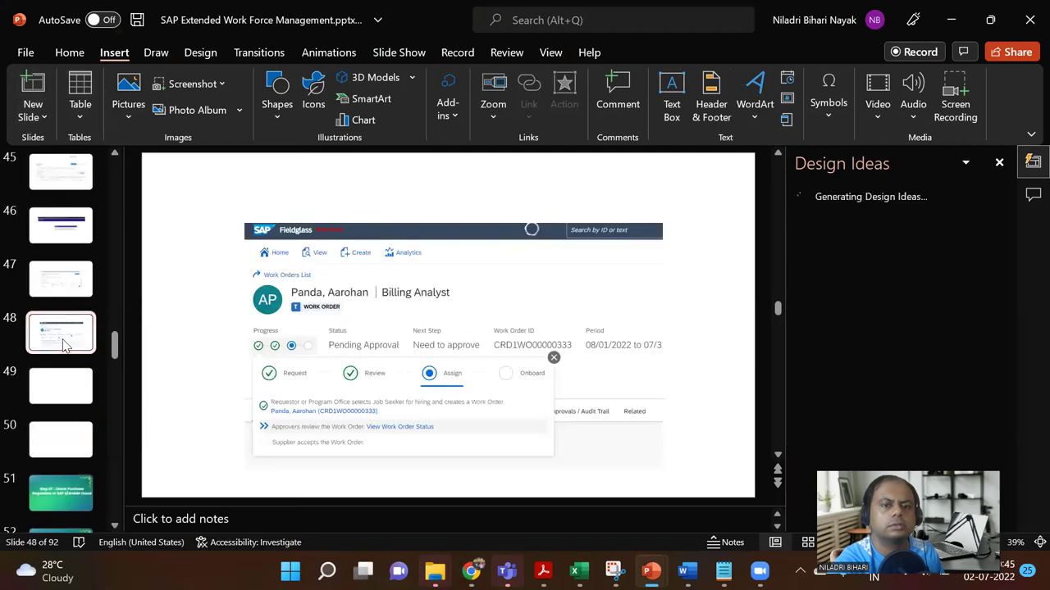
{"action": "mouse_move", "coordinate": [435, 572]}
{"action": "mouse_move", "coordinate": [471, 572]}
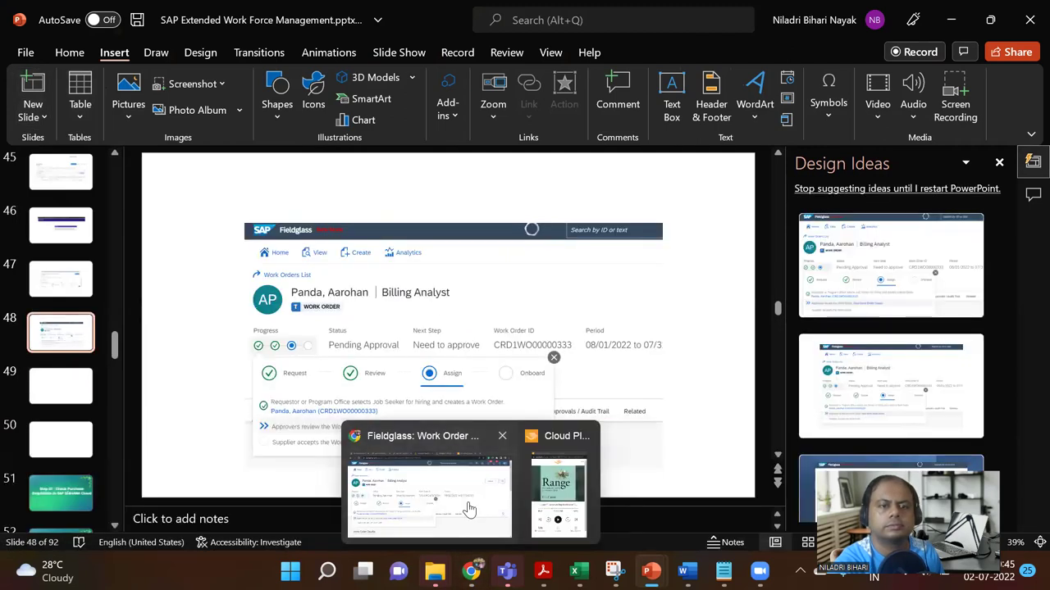
{"action": "left_click", "coordinate": [470, 508]}
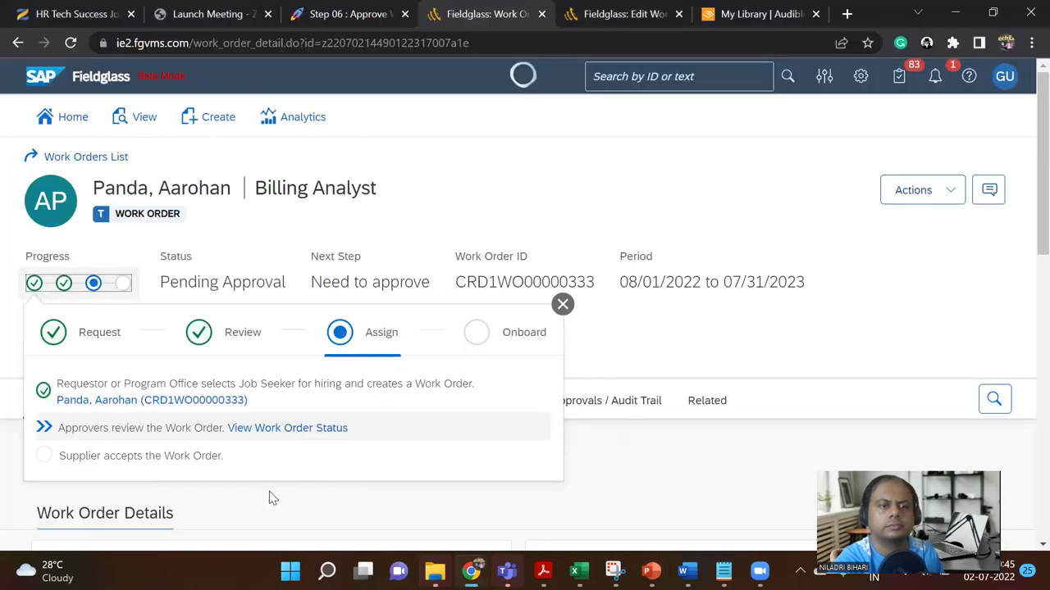
Step: Open the work order's status and start adding an ad hoc approver to approval level 2
{"action": "left_click", "coordinate": [283, 434]}
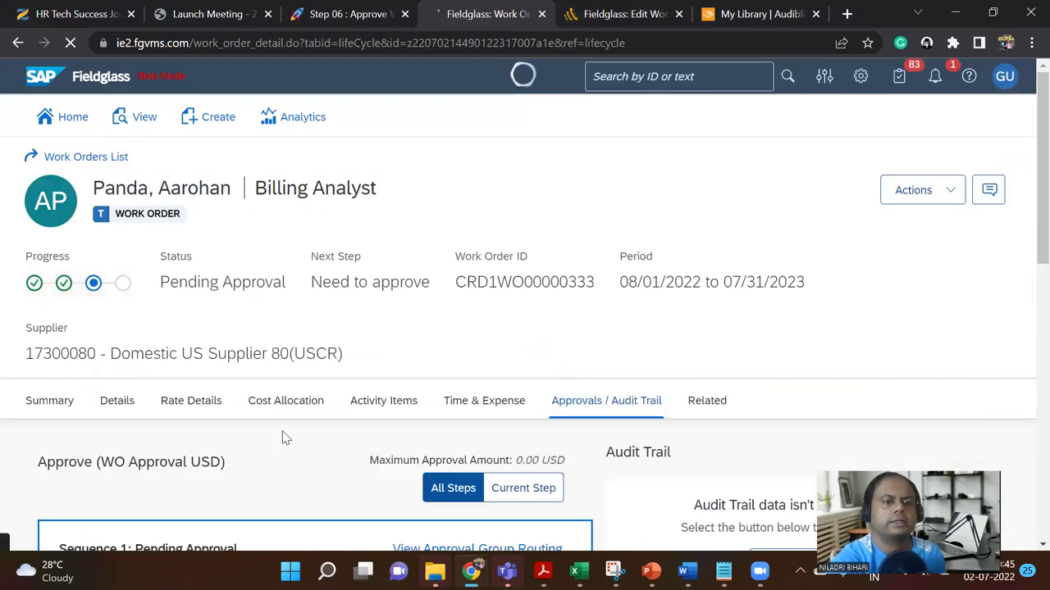
{"action": "scroll", "coordinate": [305, 402], "scroll_direction": "down", "scroll_amount": 2}
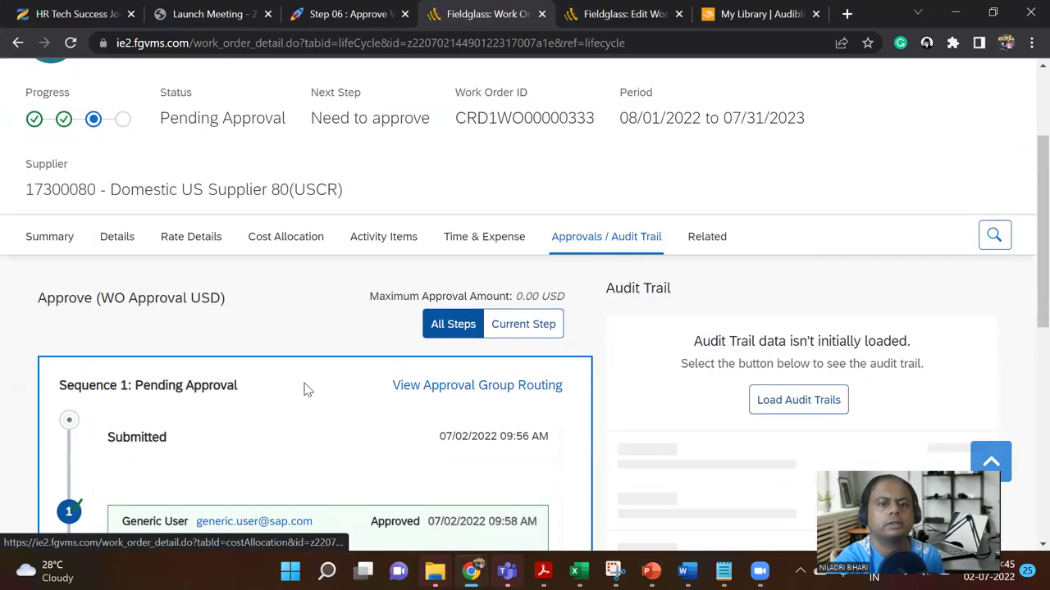
{"action": "scroll", "coordinate": [305, 393], "scroll_direction": "down", "scroll_amount": 2}
{"action": "scroll", "coordinate": [303, 392], "scroll_direction": "down", "scroll_amount": 5}
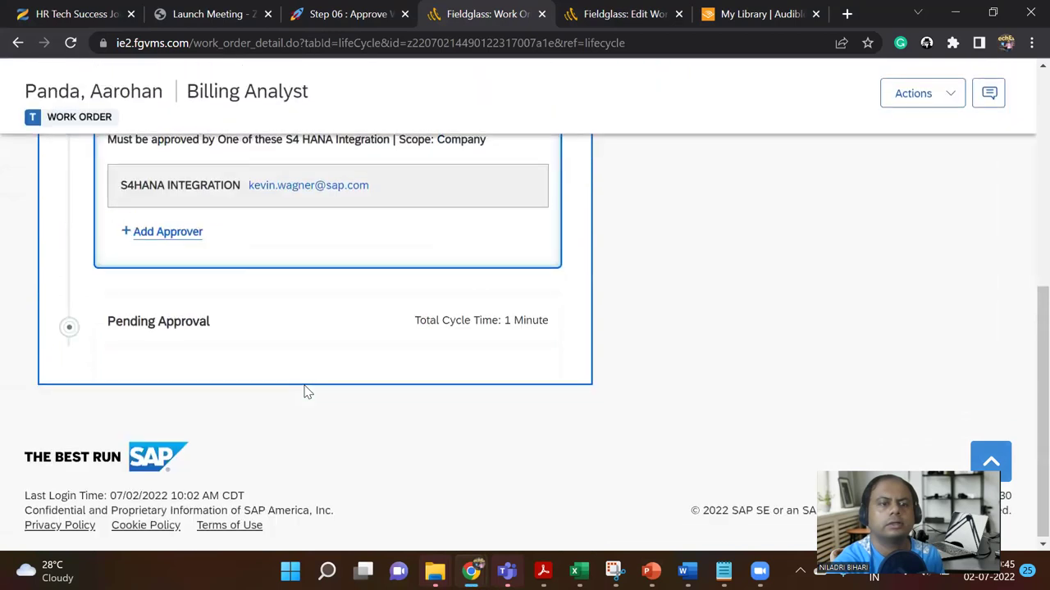
{"action": "scroll", "coordinate": [303, 392], "scroll_direction": "up", "scroll_amount": 2}
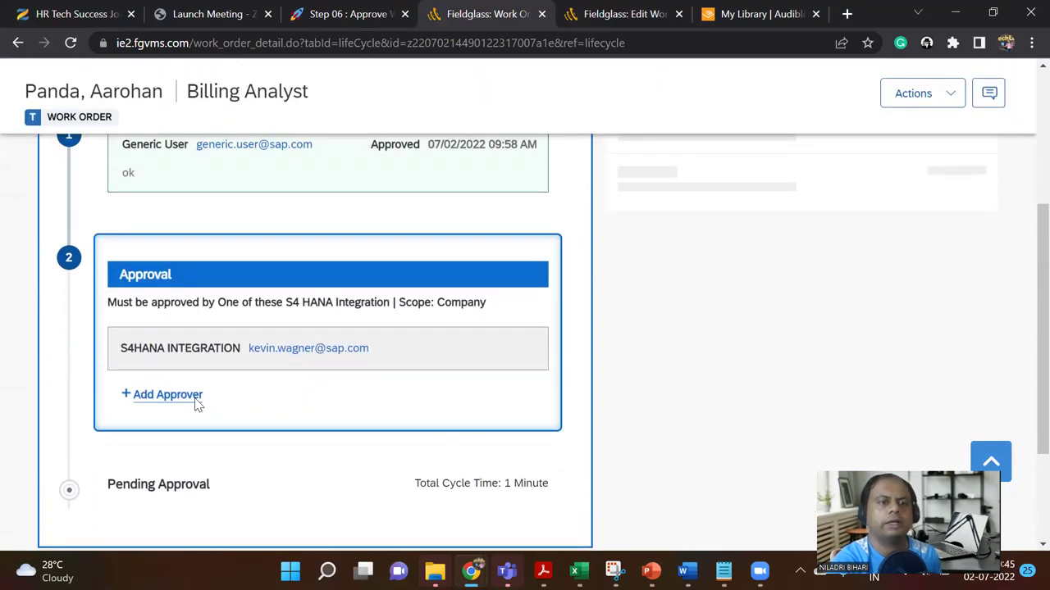
{"action": "left_click", "coordinate": [183, 397]}
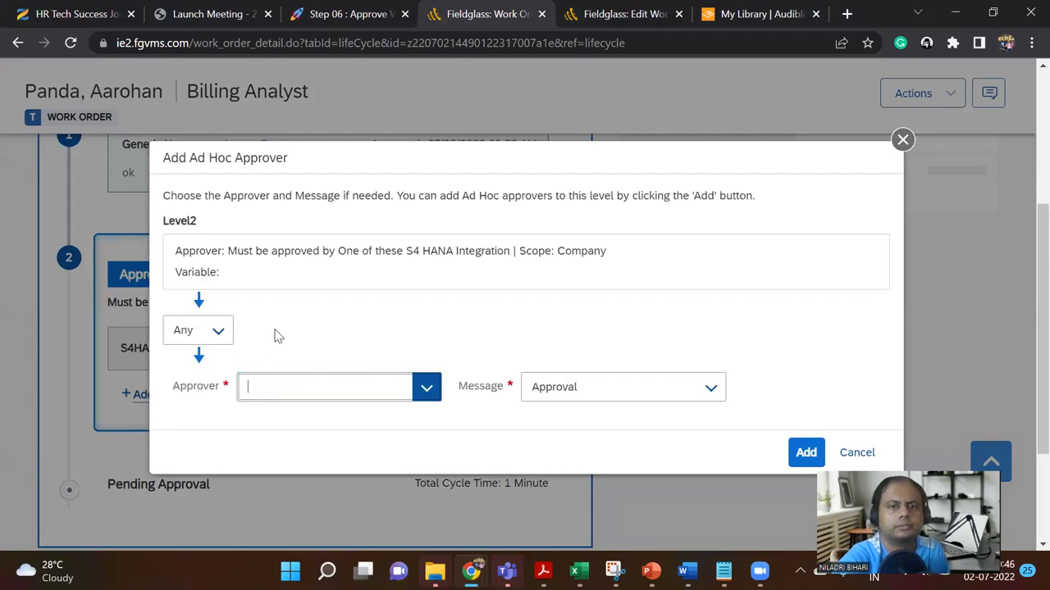
Step: Add Generic User as level 2 ad hoc approver with rule Any, then review the new block
{"action": "left_click", "coordinate": [220, 333]}
{"action": "left_click", "coordinate": [218, 331]}
{"action": "left_click", "coordinate": [428, 389]}
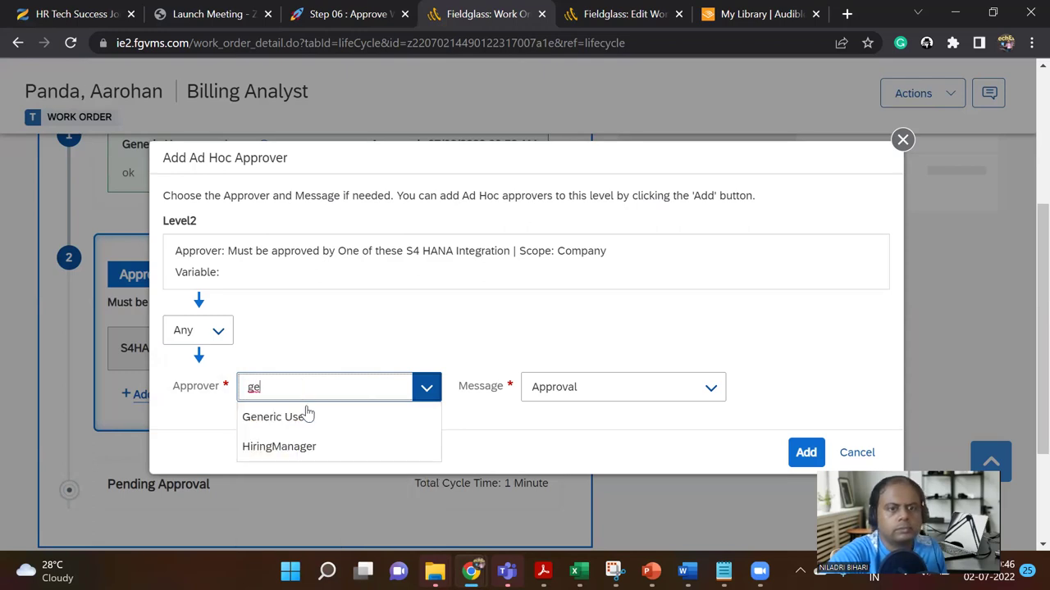
{"action": "left_click", "coordinate": [307, 423]}
{"action": "left_click", "coordinate": [806, 453]}
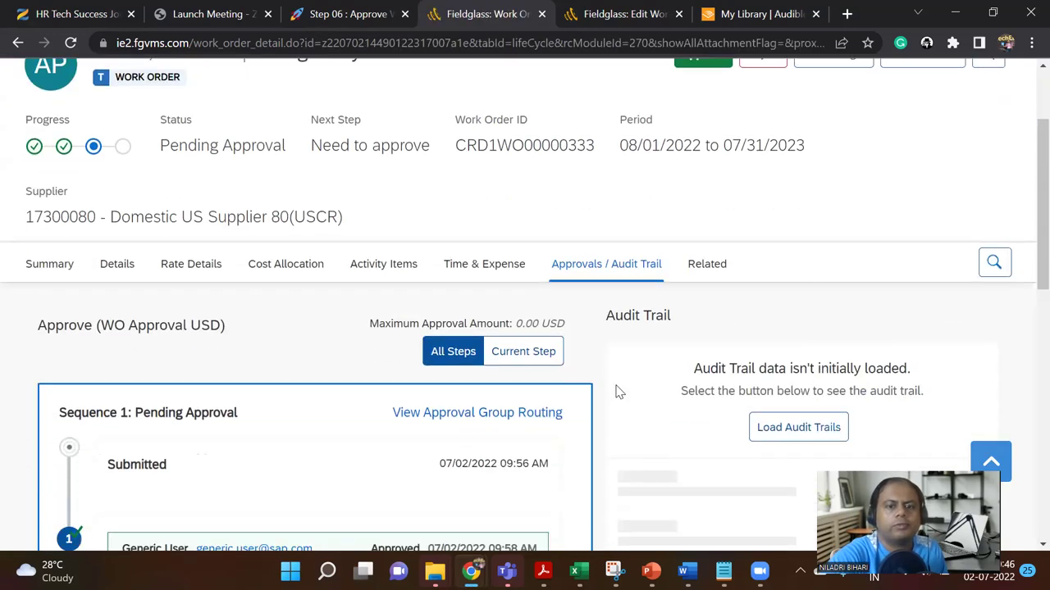
{"action": "scroll", "coordinate": [619, 392], "scroll_direction": "down", "scroll_amount": 5}
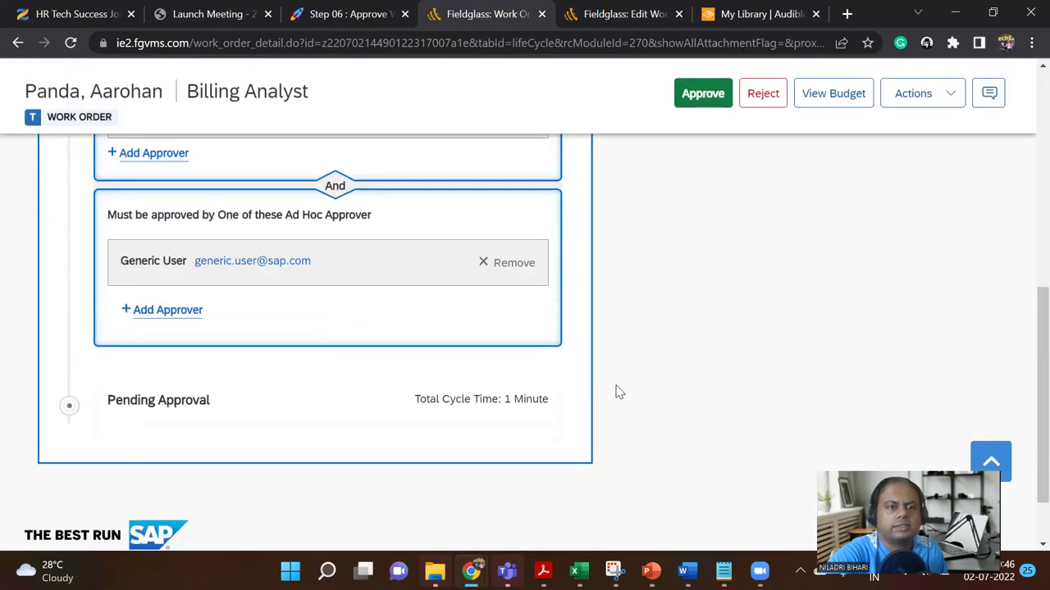
{"action": "scroll", "coordinate": [619, 392], "scroll_direction": "up", "scroll_amount": 2}
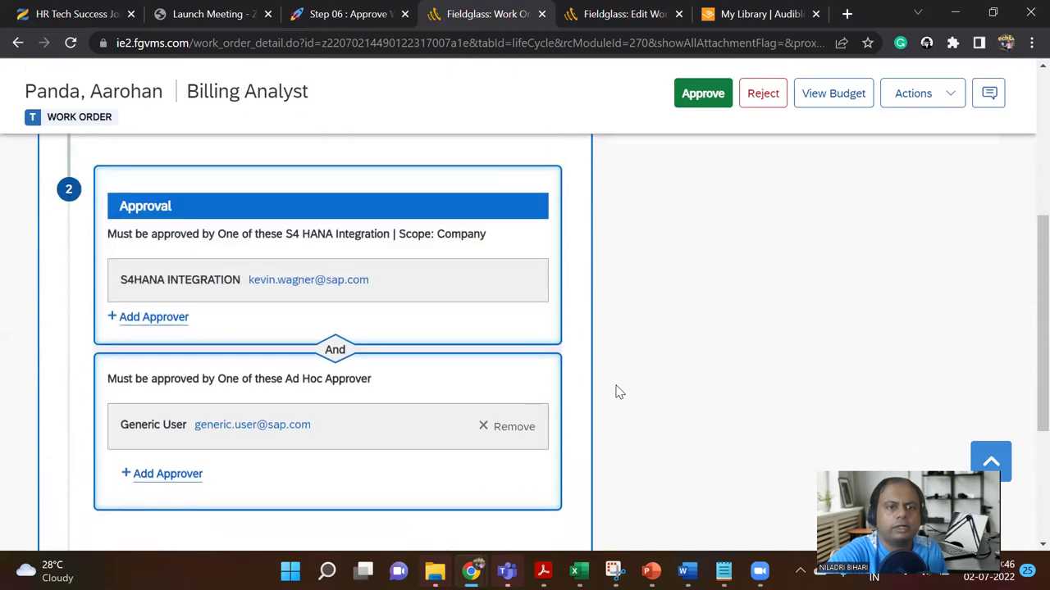
{"action": "scroll", "coordinate": [619, 392], "scroll_direction": "up", "scroll_amount": 8}
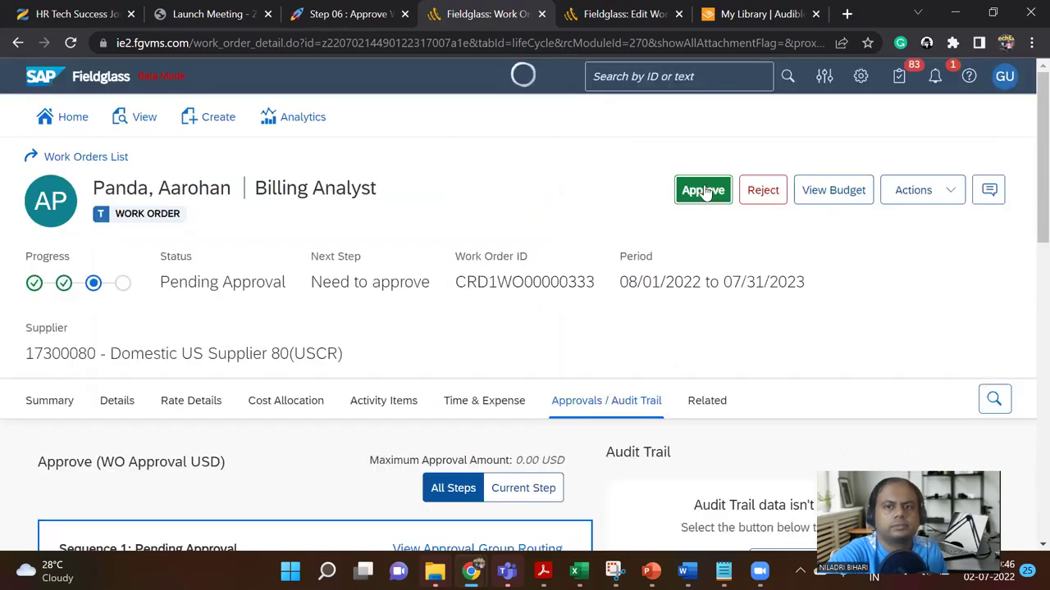
Step: Approve the work order at level 2 as Generic User
{"action": "left_click", "coordinate": [701, 195]}
{"action": "left_click", "coordinate": [653, 357]}
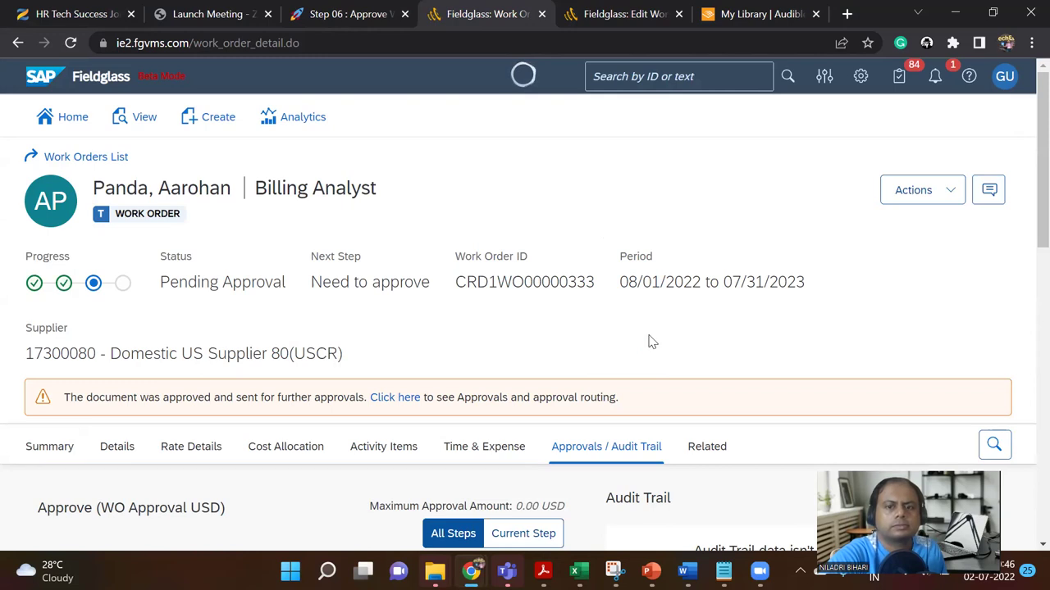
{"action": "scroll", "coordinate": [652, 342], "scroll_direction": "down", "scroll_amount": 8}
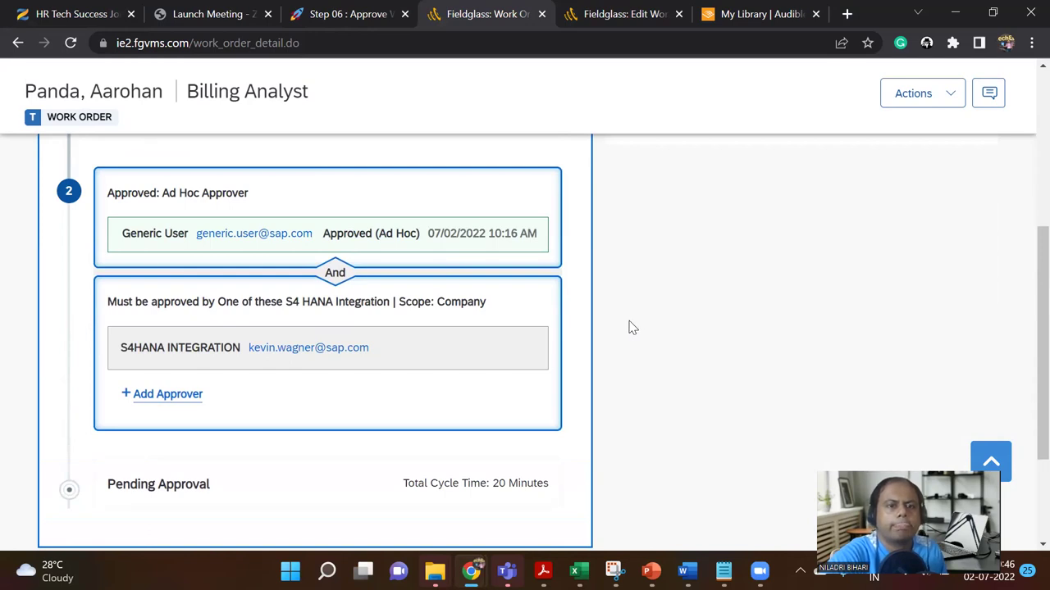
{"action": "scroll", "coordinate": [630, 327], "scroll_direction": "up", "scroll_amount": 8}
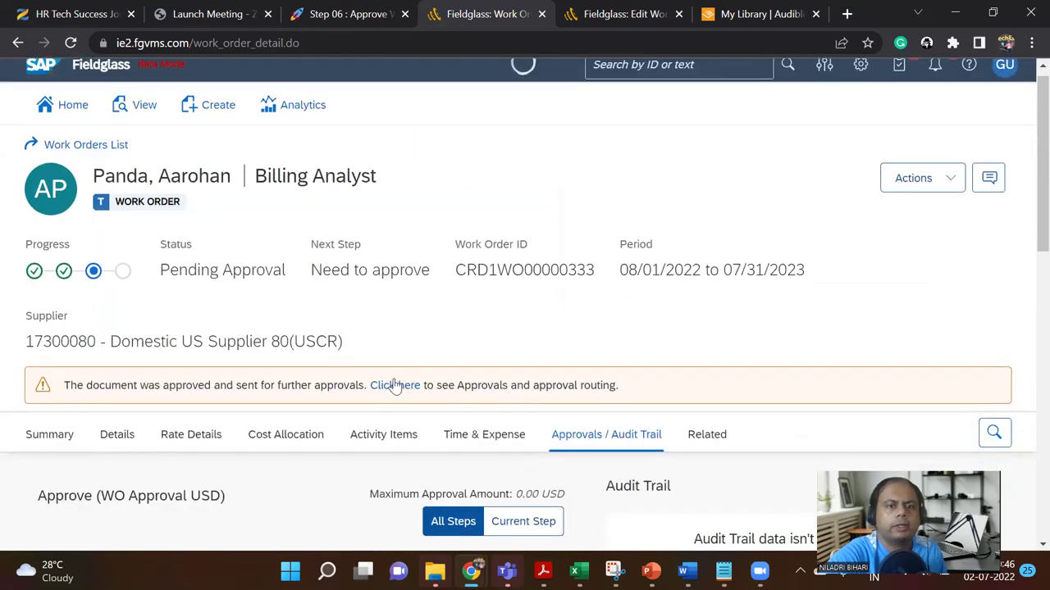
Step: Filter approvals to the Current Step, showing the Ad Hoc Approver and S4 HANA Integration levels
{"action": "left_click", "coordinate": [396, 387]}
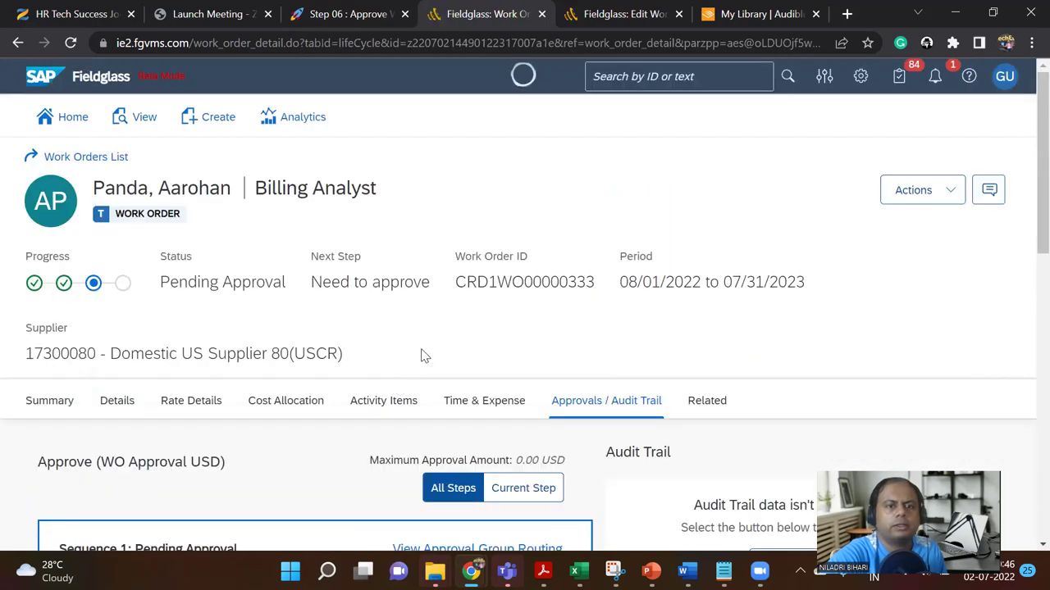
{"action": "scroll", "coordinate": [533, 271], "scroll_direction": "down", "scroll_amount": 1}
{"action": "left_click", "coordinate": [546, 243]}
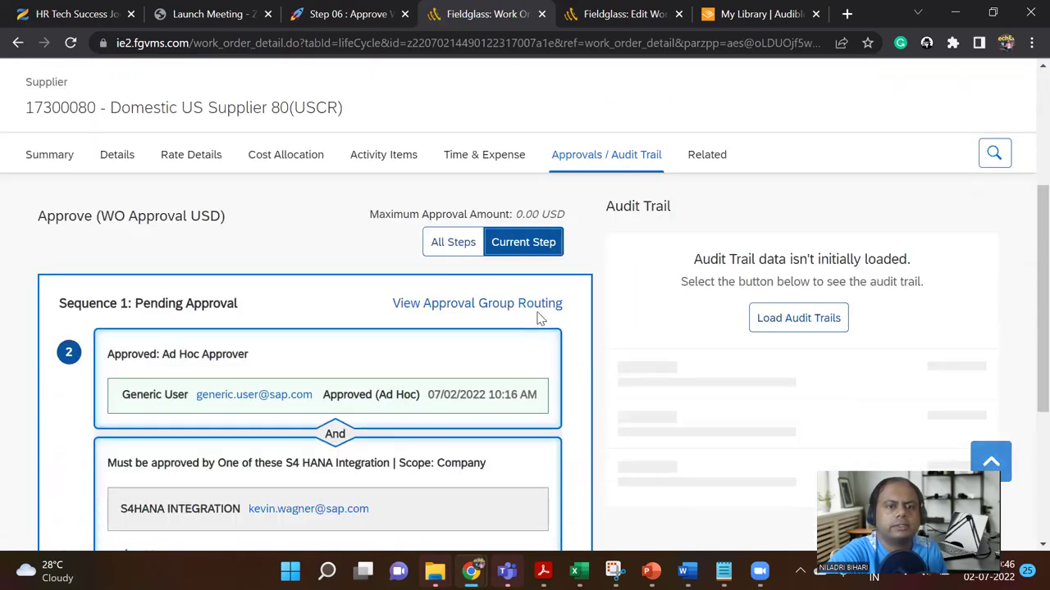
{"action": "scroll", "coordinate": [532, 345], "scroll_direction": "down", "scroll_amount": 1}
{"action": "scroll", "coordinate": [532, 345], "scroll_direction": "down", "scroll_amount": 2}
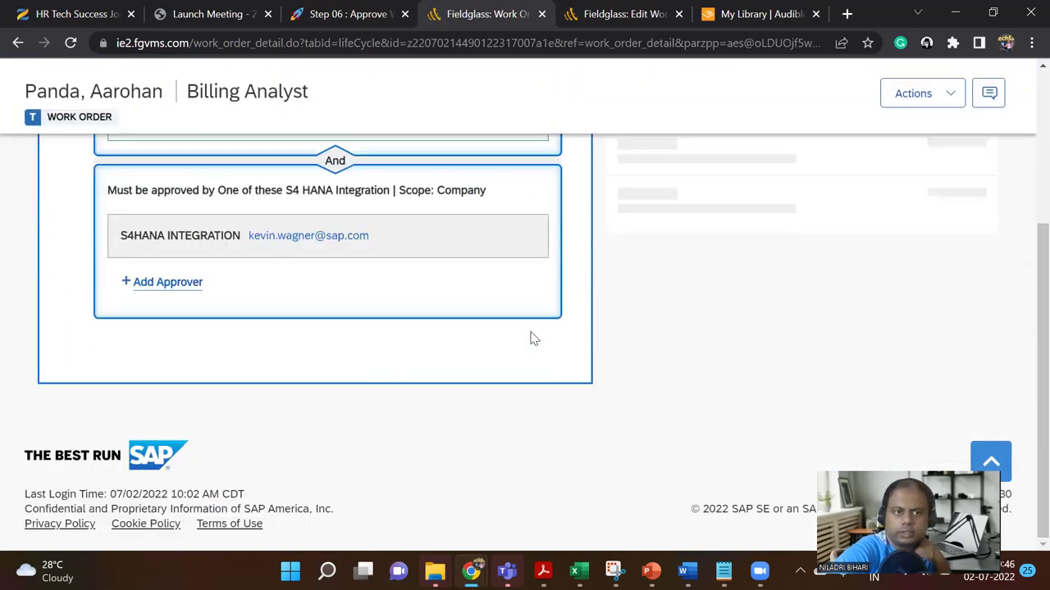
{"action": "scroll", "coordinate": [532, 337], "scroll_direction": "up", "scroll_amount": 1}
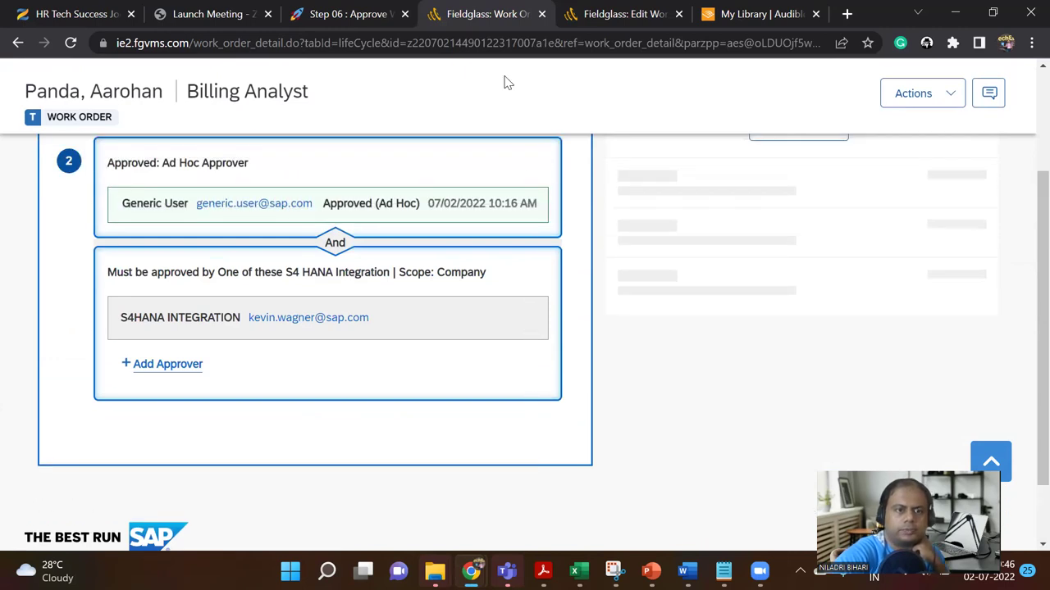
Step: Try adding Generic User again as a level 2 ad hoc approver, which already exists
{"action": "left_click", "coordinate": [174, 366]}
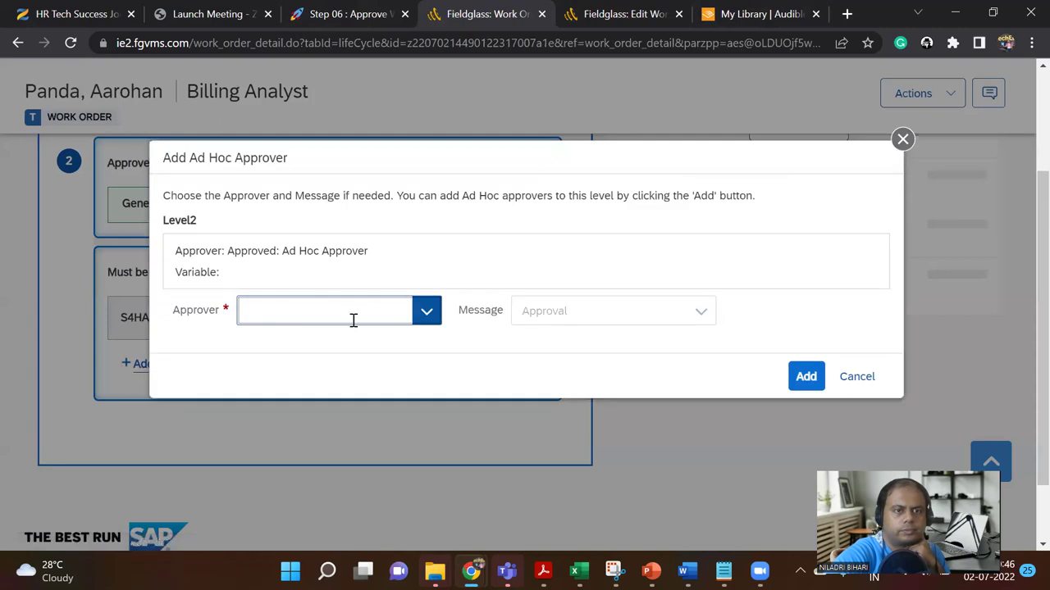
{"action": "left_click", "coordinate": [424, 313]}
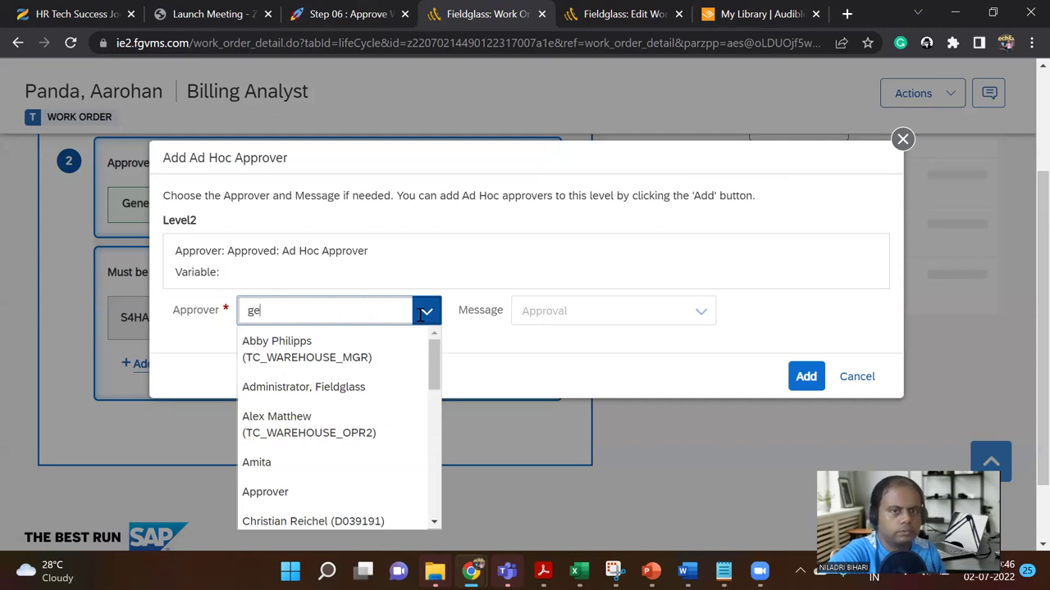
{"action": "left_click", "coordinate": [331, 350]}
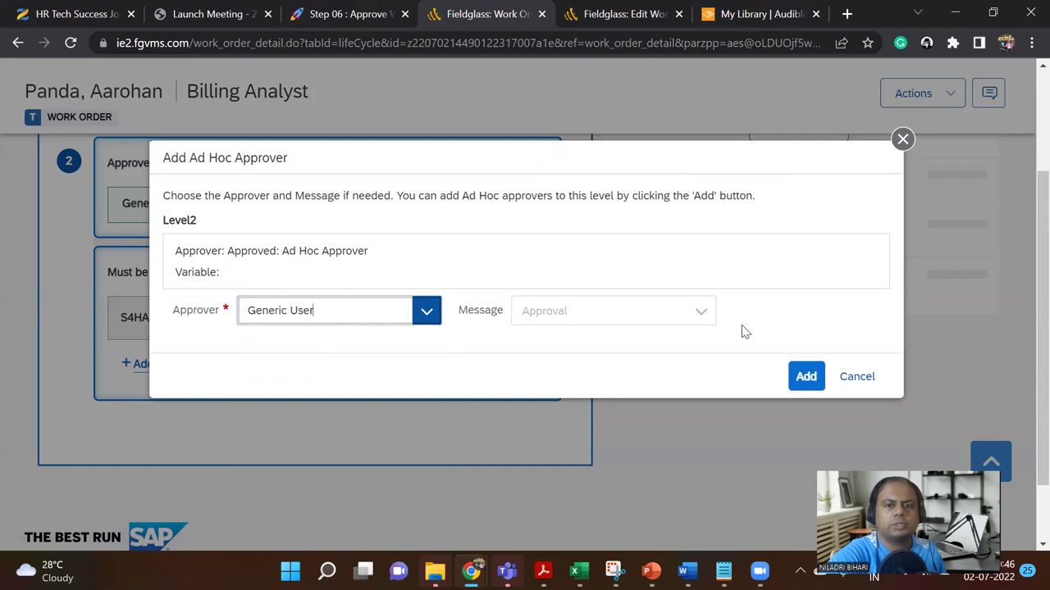
{"action": "left_click", "coordinate": [806, 378]}
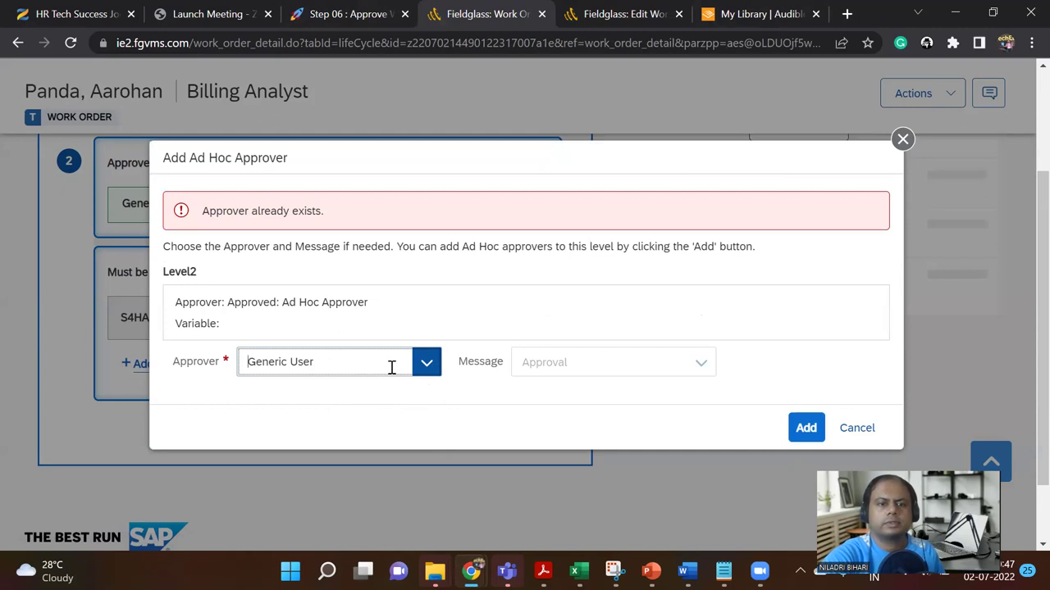
Step: Choose Administrator, Fieldglass as the level 2 ad hoc approver instead and add them
{"action": "left_click", "coordinate": [422, 367]}
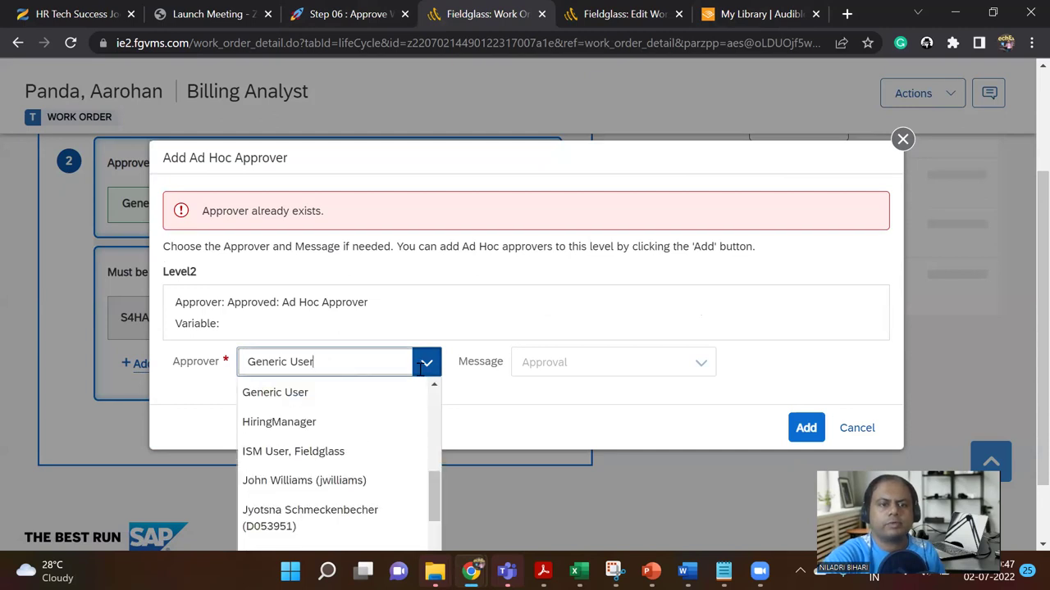
{"action": "scroll", "coordinate": [421, 449], "scroll_direction": "down", "scroll_amount": 1}
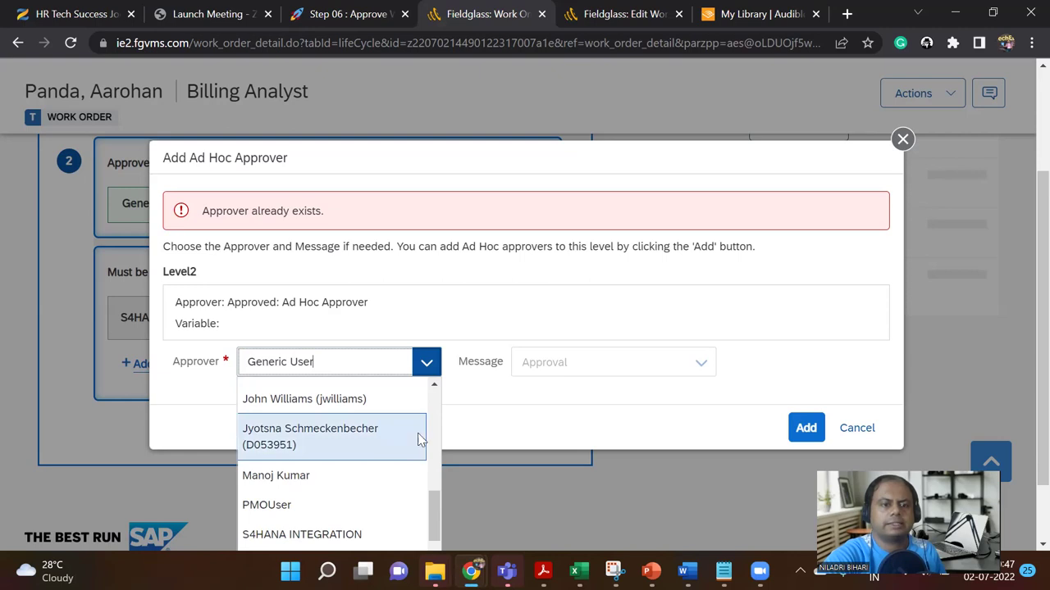
{"action": "scroll", "coordinate": [424, 456], "scroll_direction": "down", "scroll_amount": 2}
{"action": "scroll", "coordinate": [427, 463], "scroll_direction": "down", "scroll_amount": 1}
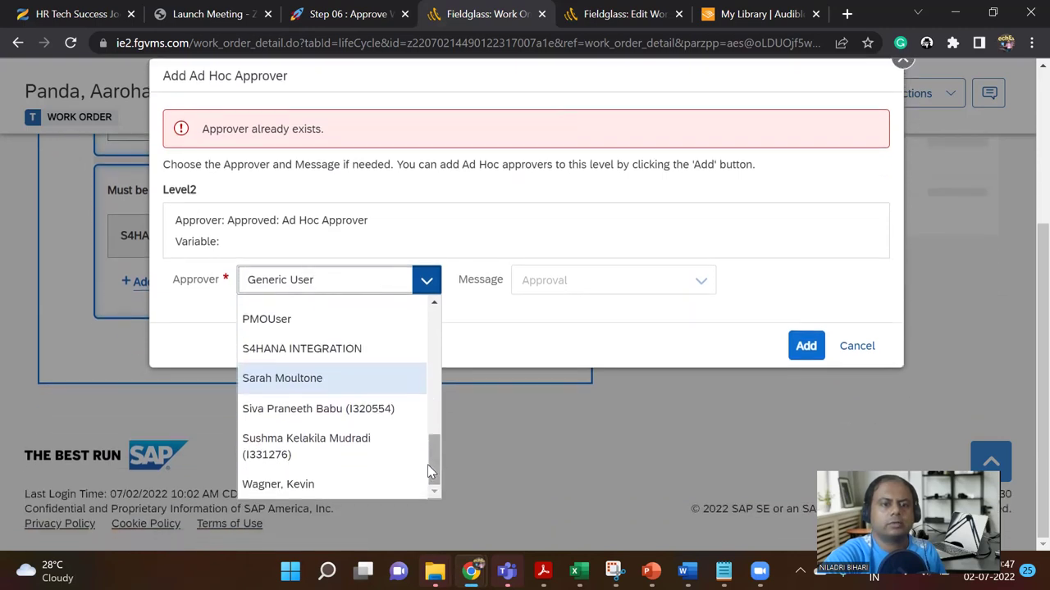
{"action": "left_click_drag", "start_coordinate": [429, 460], "coordinate": [428, 330]}
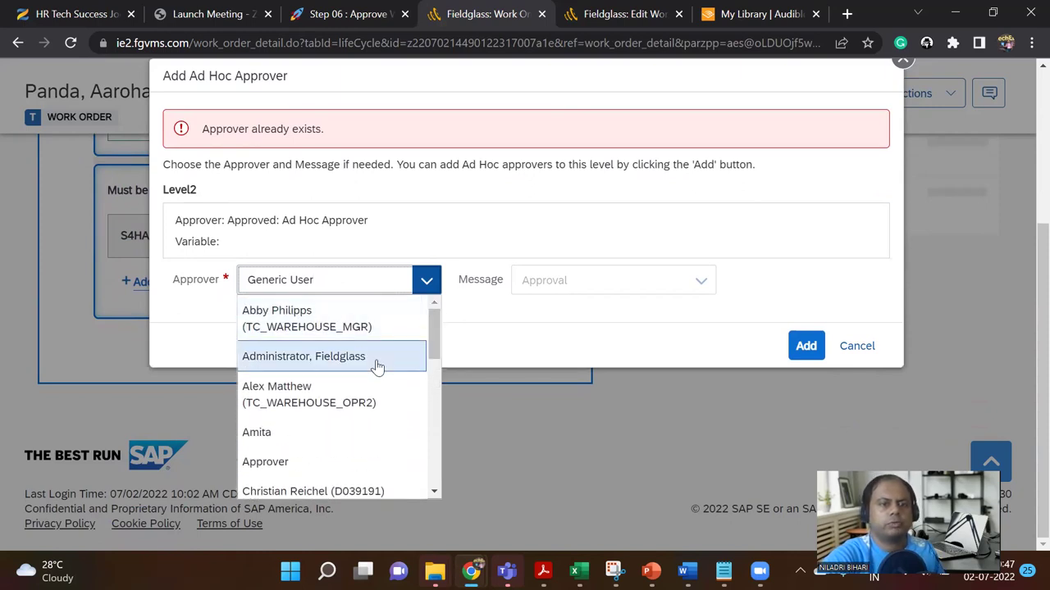
{"action": "left_click", "coordinate": [376, 359]}
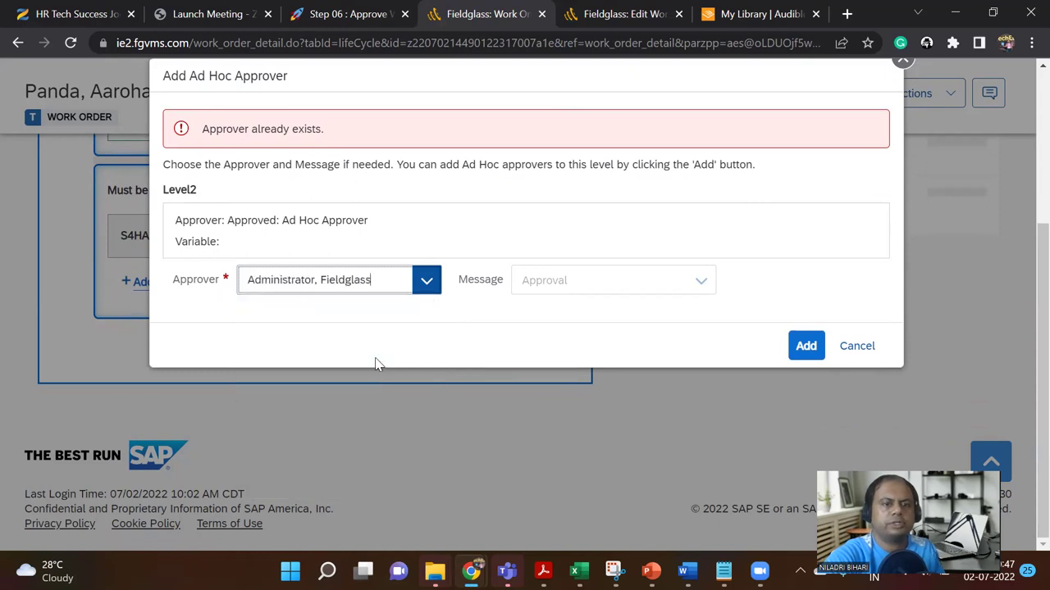
{"action": "left_click", "coordinate": [806, 347]}
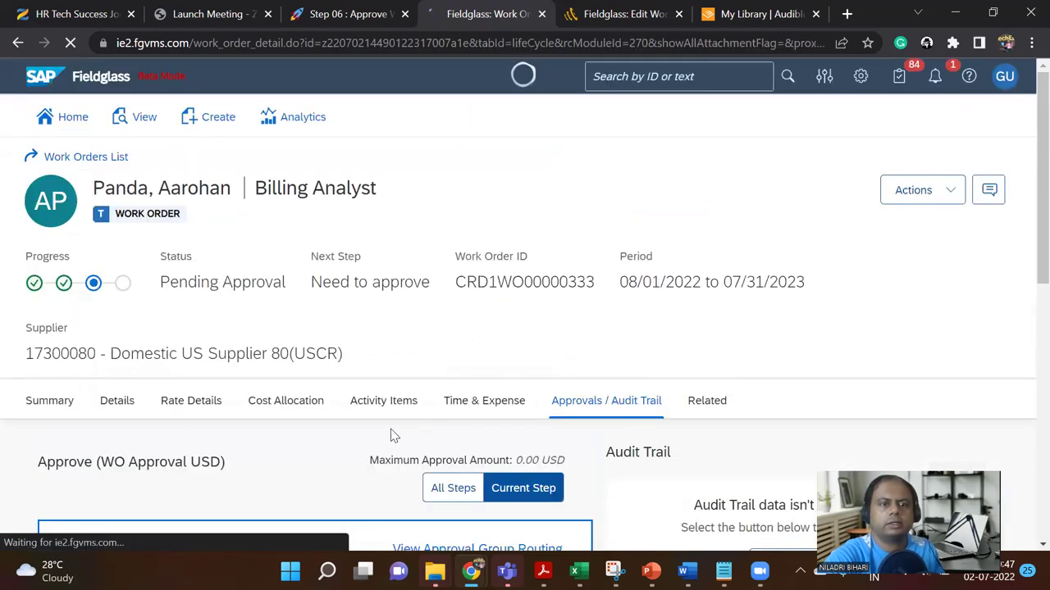
Step: Verify Administrator, Fieldglass is listed under level 2 ad hoc approvers and open the account menu
{"action": "scroll", "coordinate": [357, 393], "scroll_direction": "down", "scroll_amount": 2}
{"action": "scroll", "coordinate": [357, 394], "scroll_direction": "down", "scroll_amount": 5}
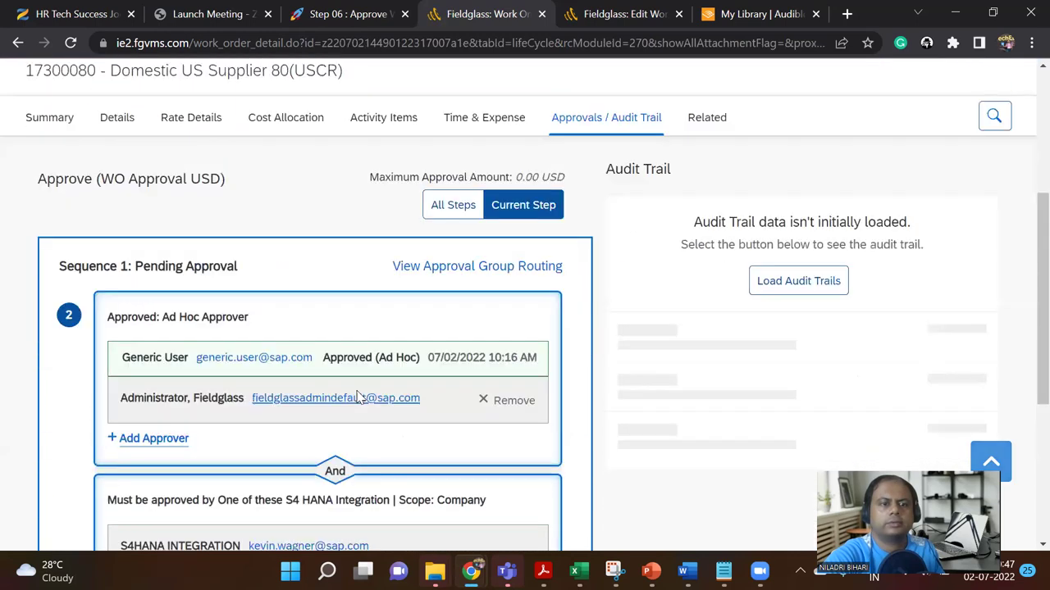
{"action": "scroll", "coordinate": [357, 396], "scroll_direction": "up", "scroll_amount": 1}
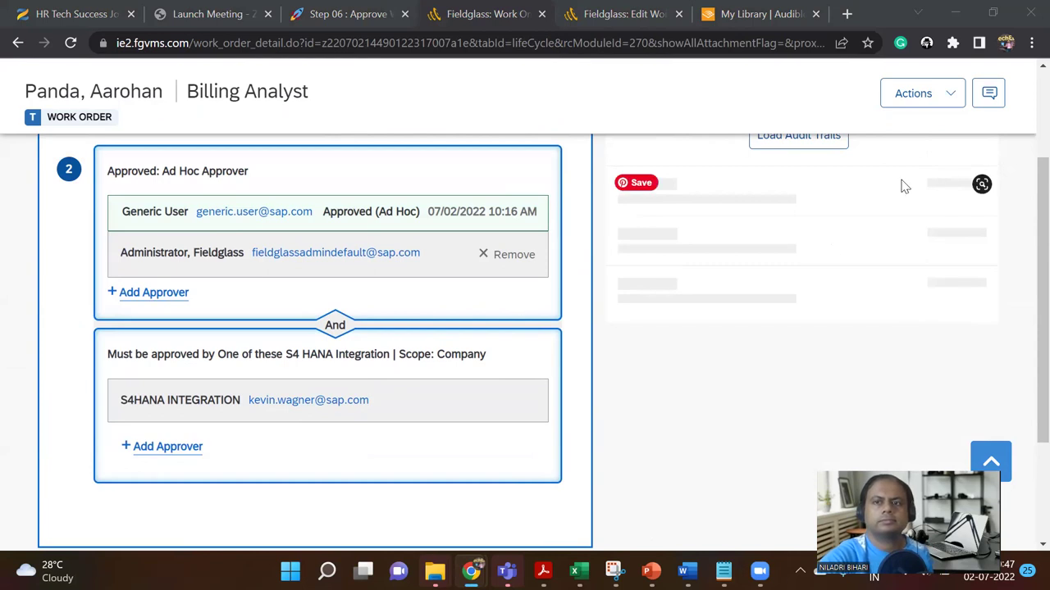
{"action": "left_click", "coordinate": [1003, 78]}
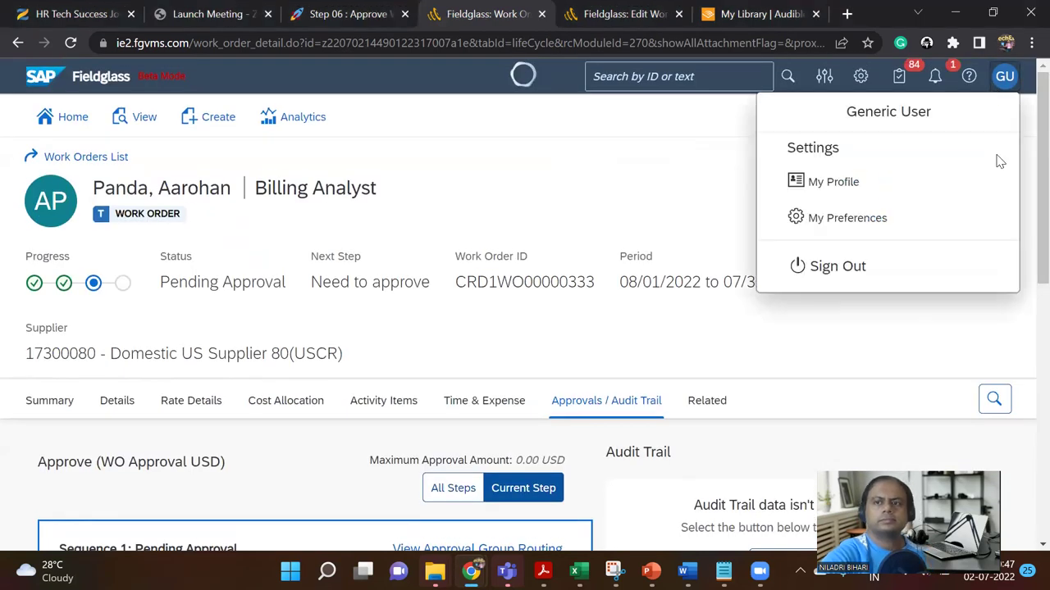
Step: Sign out and sign back in using a saved browser login, then reload the home dashboard
{"action": "left_click", "coordinate": [838, 267]}
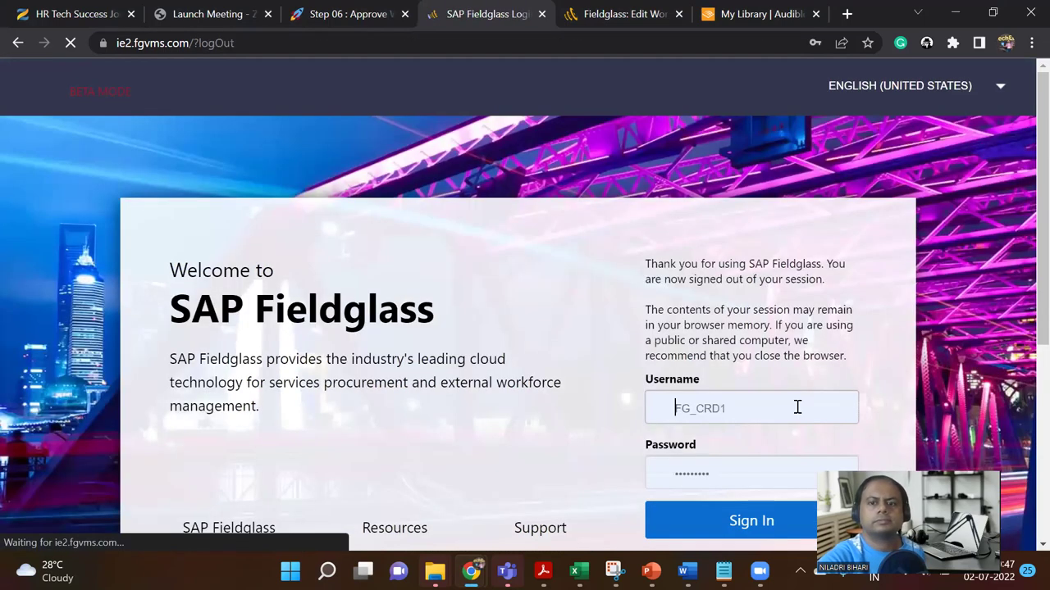
{"action": "left_click", "coordinate": [773, 414]}
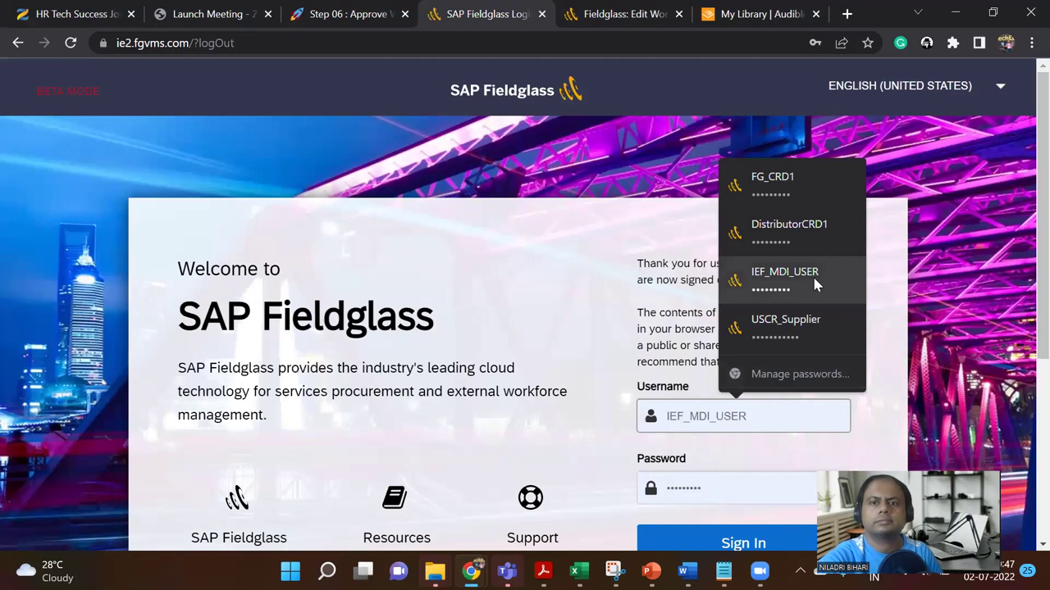
{"action": "left_click", "coordinate": [815, 283]}
{"action": "scroll", "coordinate": [812, 283], "scroll_direction": "down", "scroll_amount": 1}
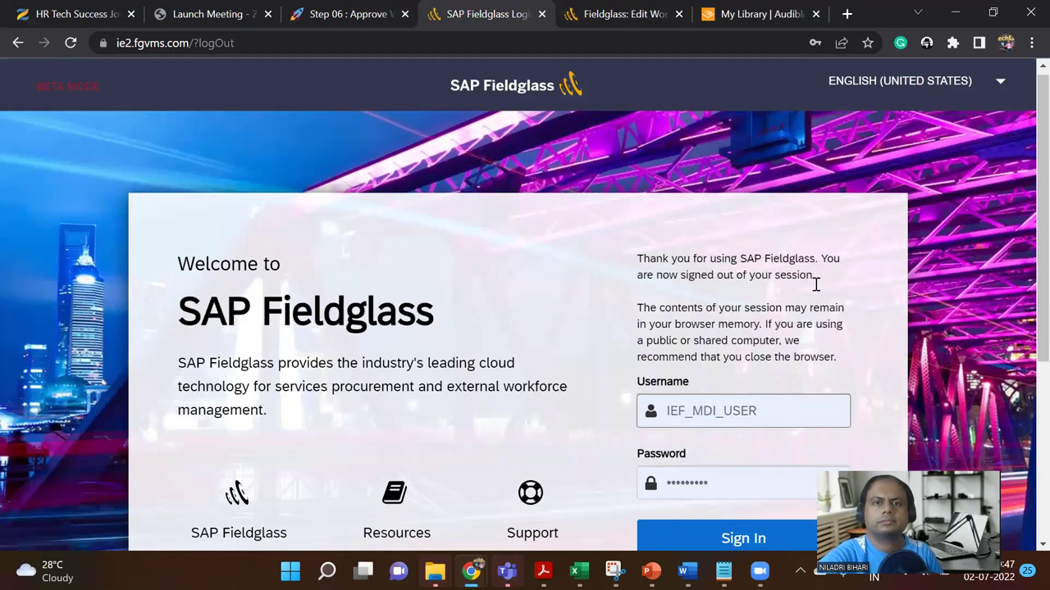
{"action": "left_click", "coordinate": [757, 461]}
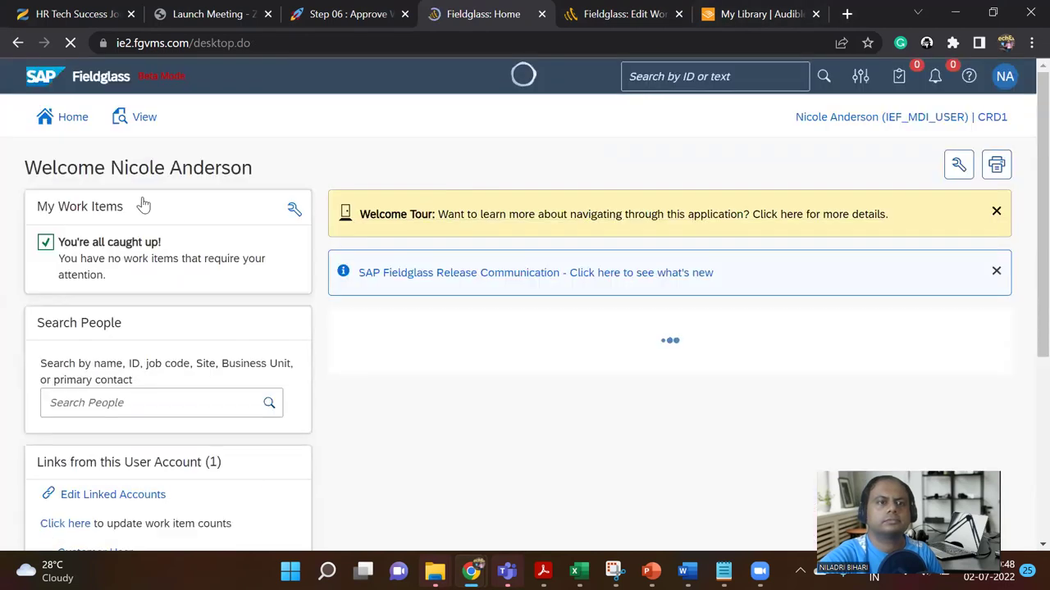
{"action": "left_click", "coordinate": [71, 120]}
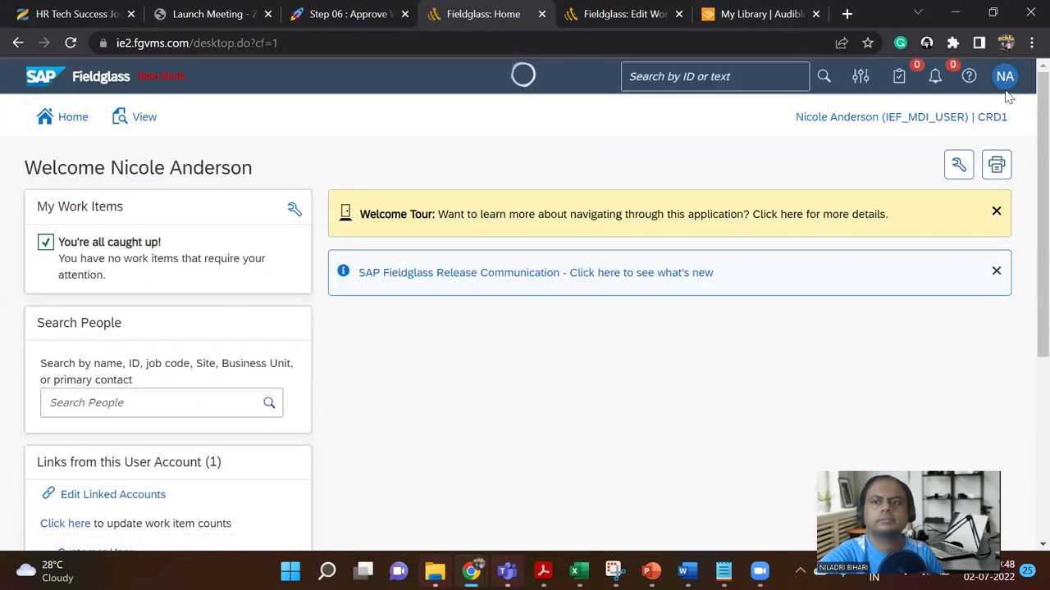
Step: Switch to the linked Customer User Configuration Manager account
{"action": "left_click", "coordinate": [1005, 82]}
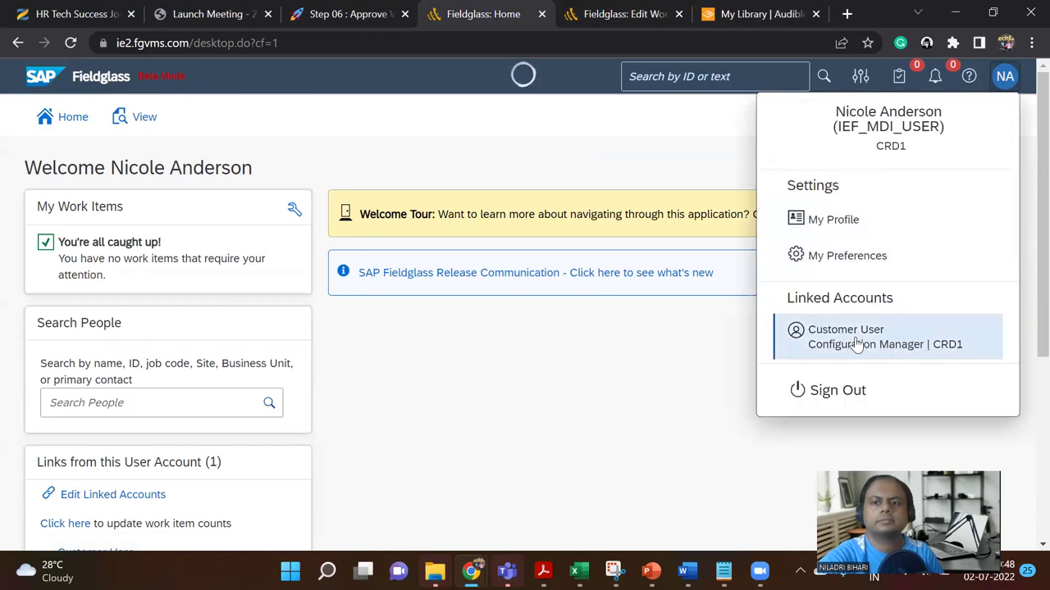
{"action": "left_click", "coordinate": [856, 344]}
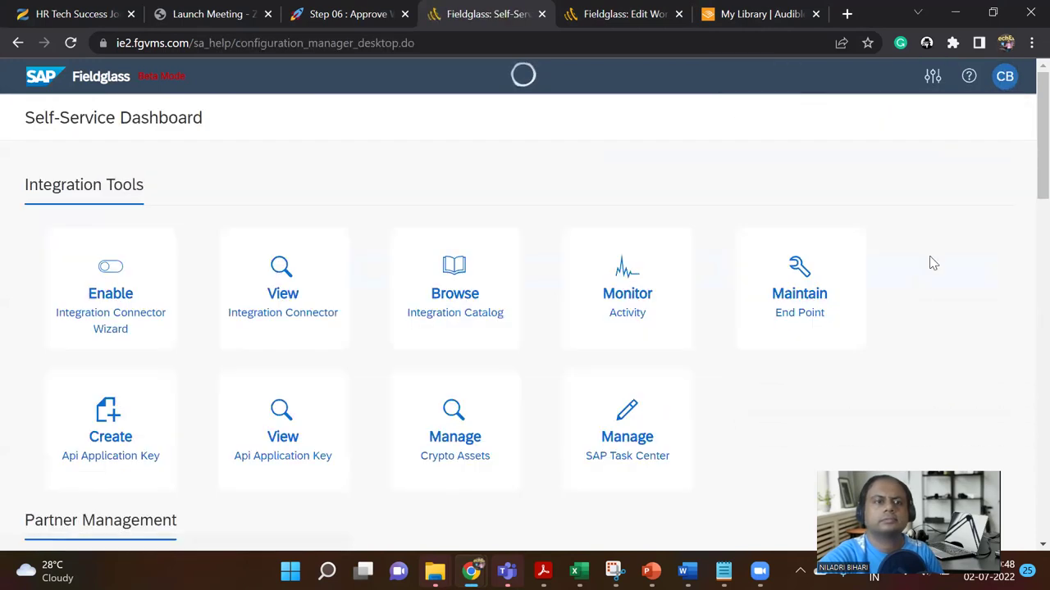
{"action": "left_click", "coordinate": [1003, 76]}
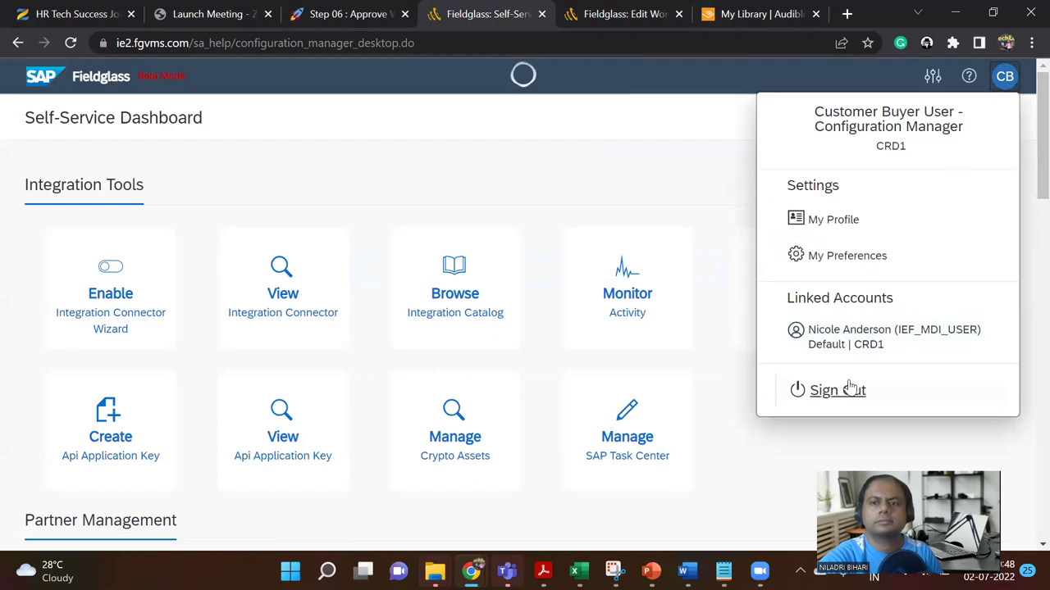